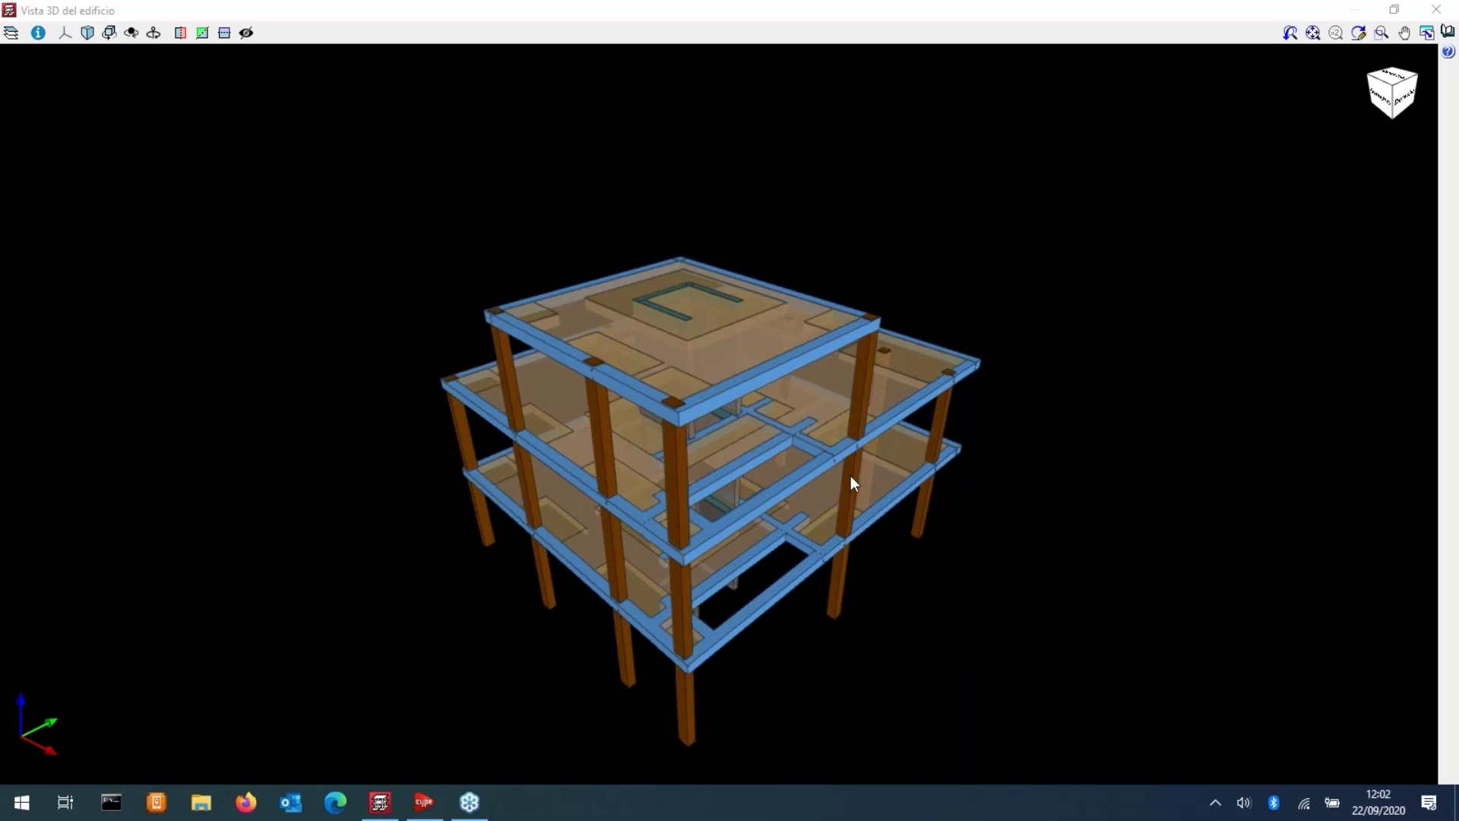
- Examine the building's 3D view from a lower side angle and close it
click(835, 491)
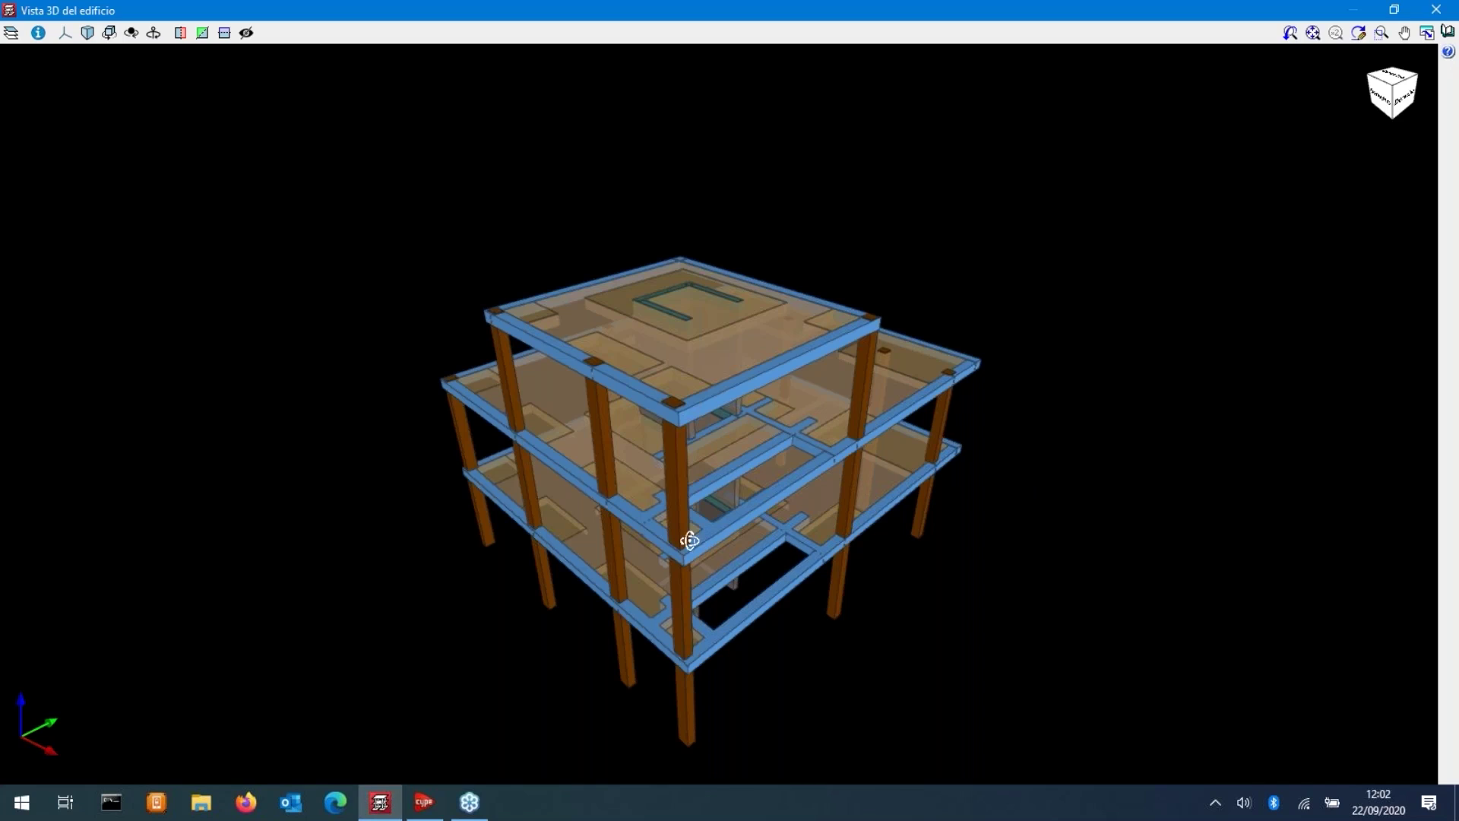
drag(576, 521, 637, 532)
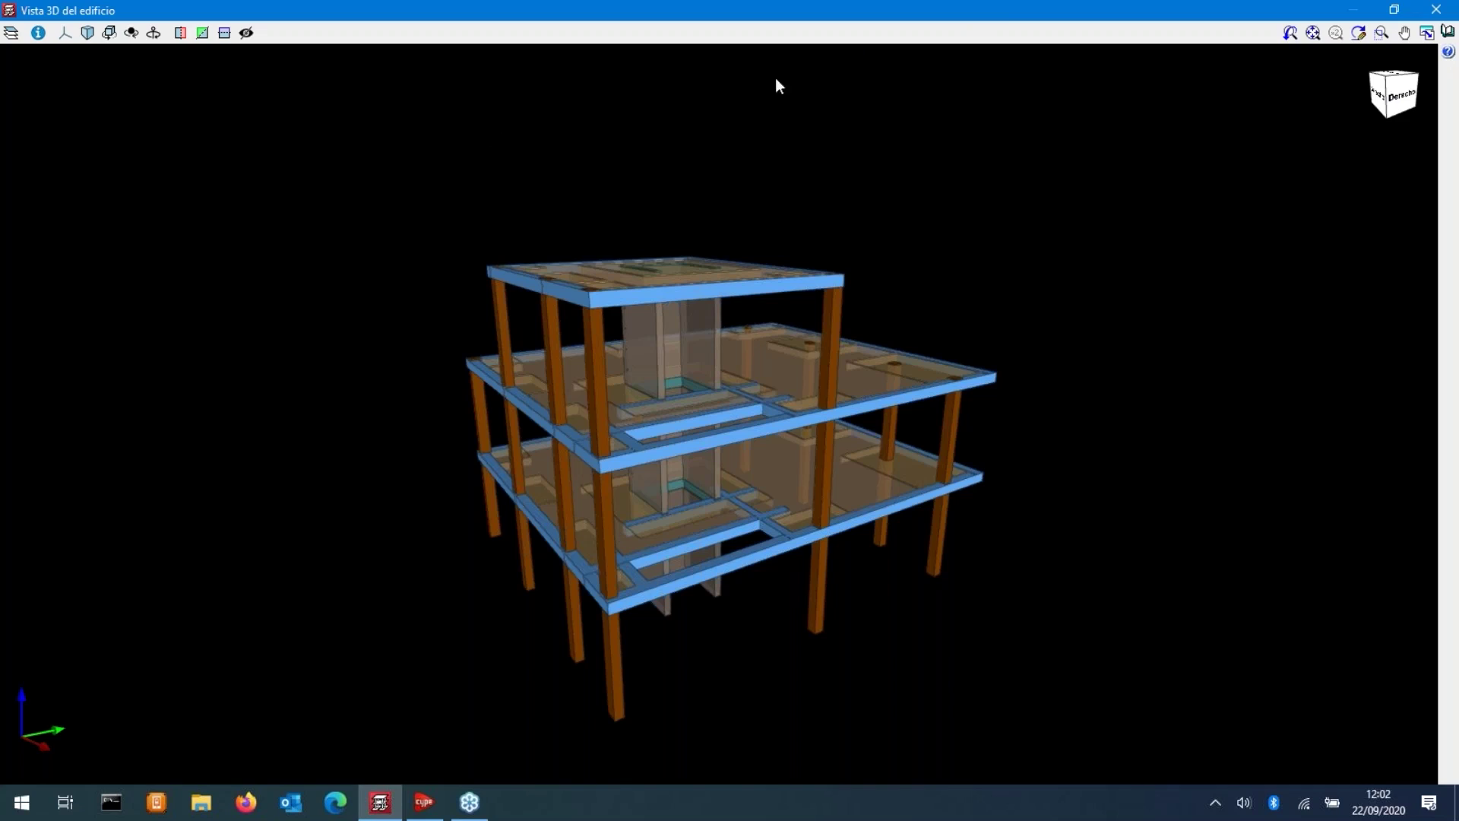
click(1182, 50)
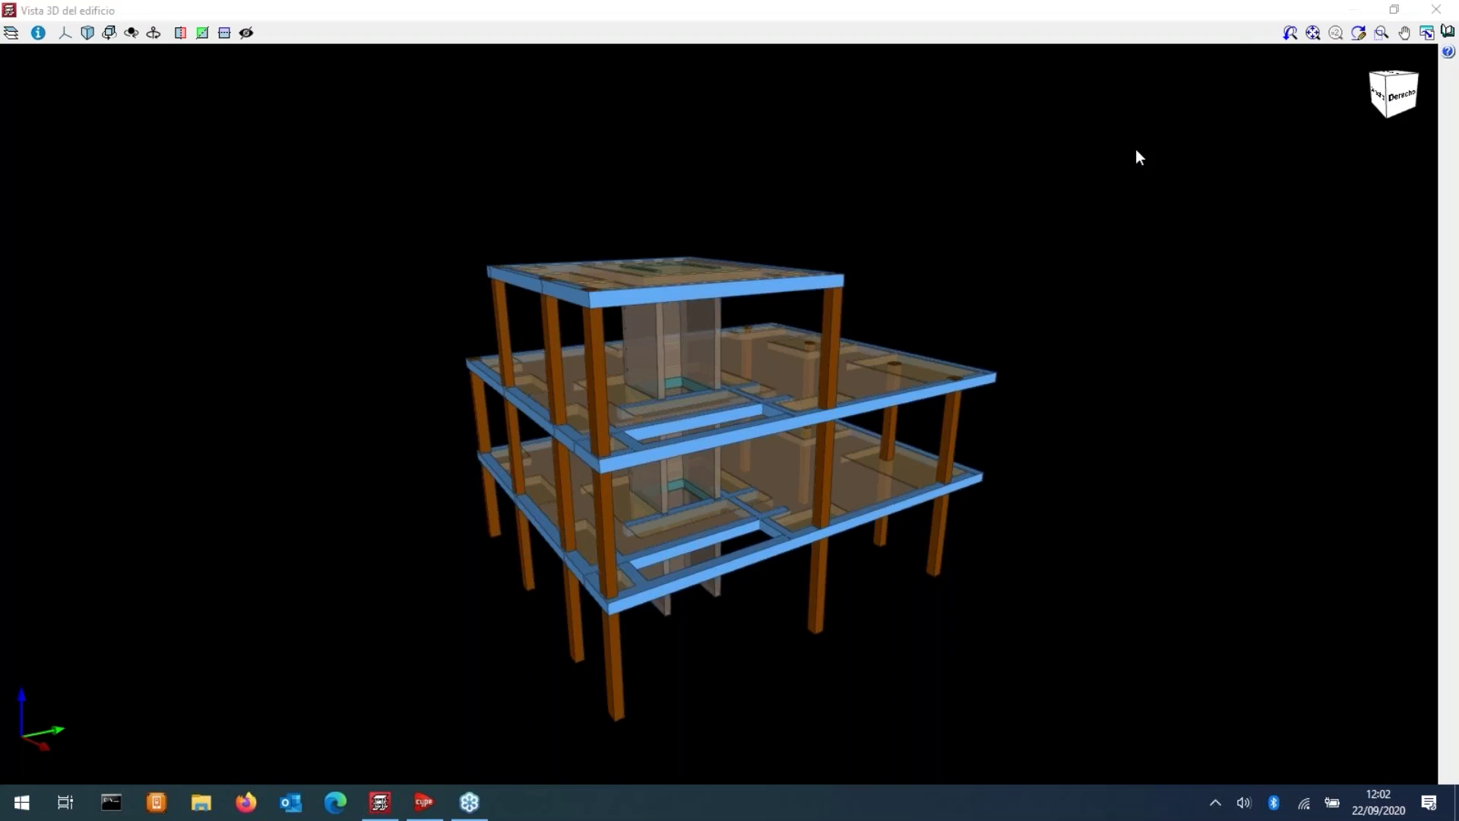
click(1440, 9)
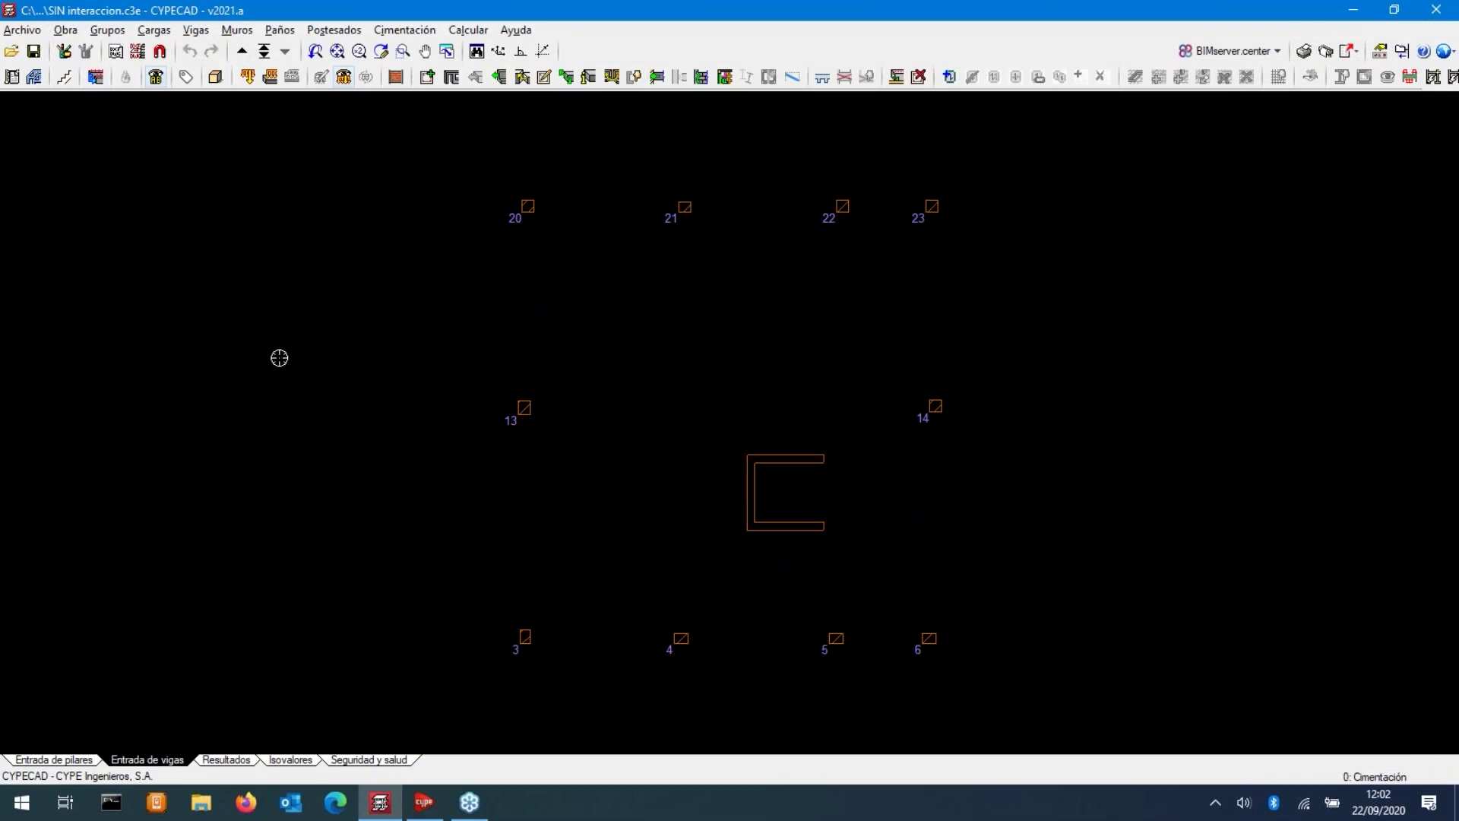
- Review the plans of the floor groups above the foundation and return to Forjado 1
click(243, 53)
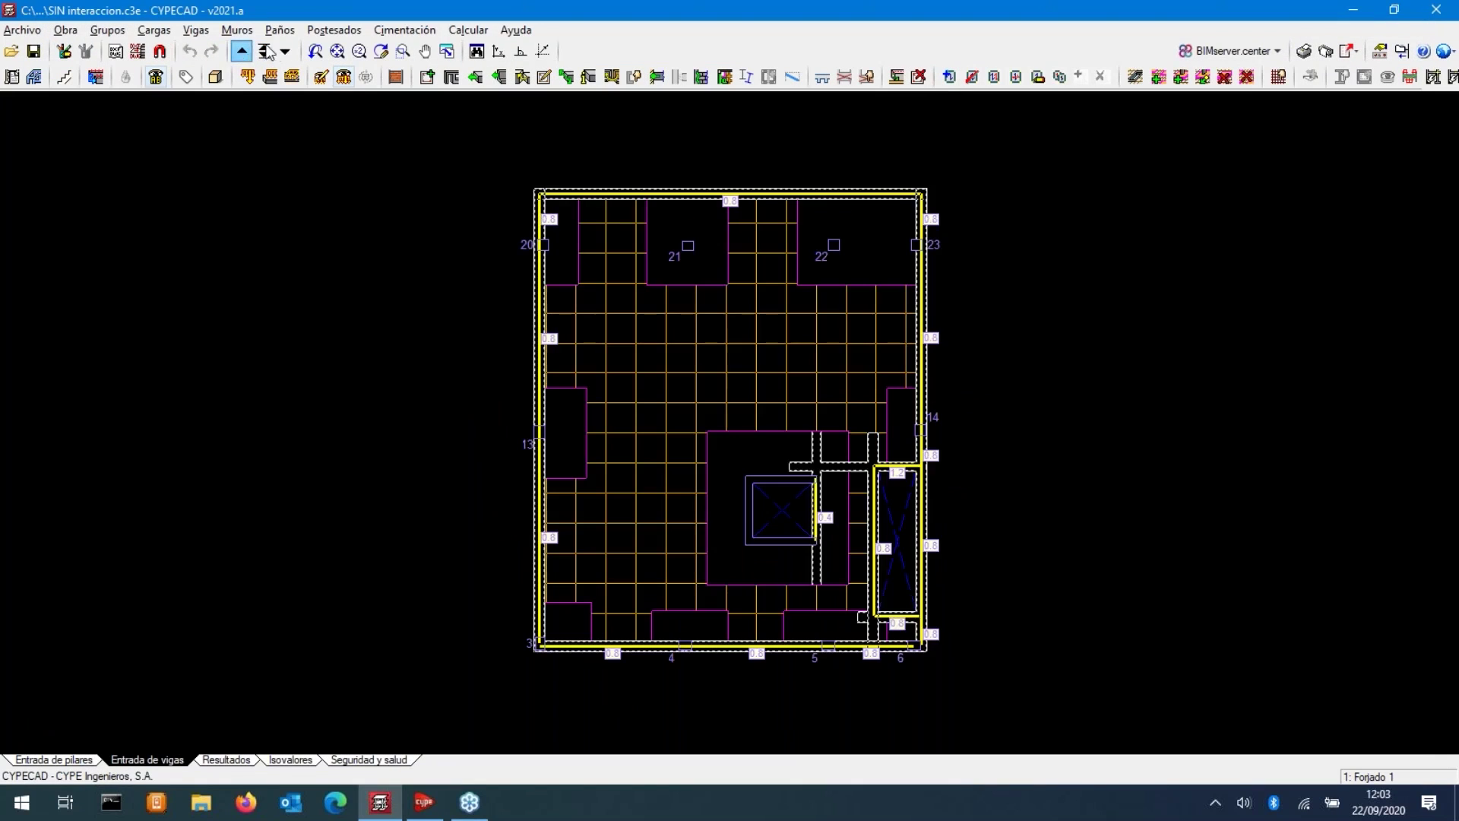
click(284, 55)
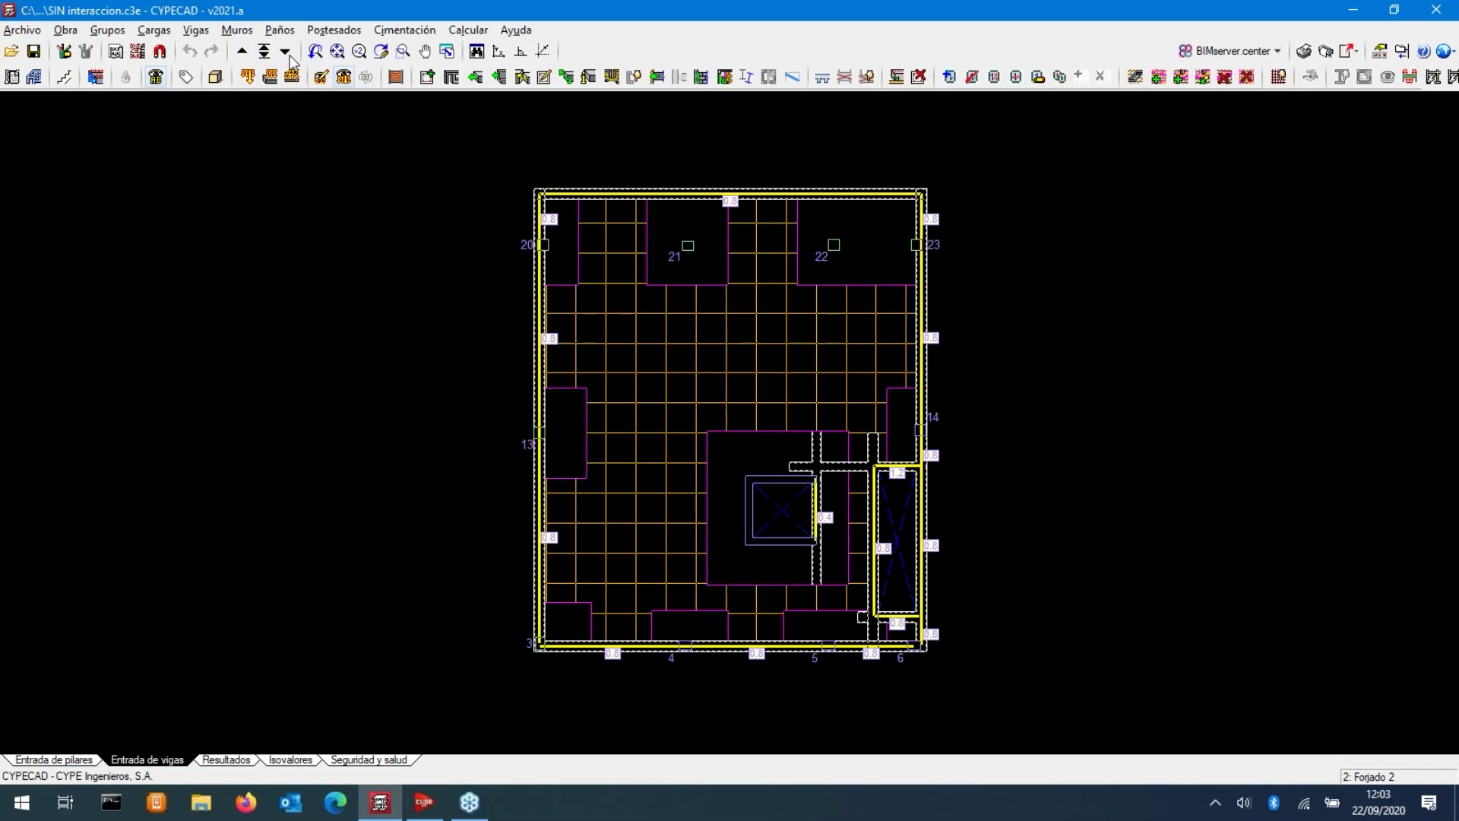
click(242, 52)
click(284, 54)
click(283, 55)
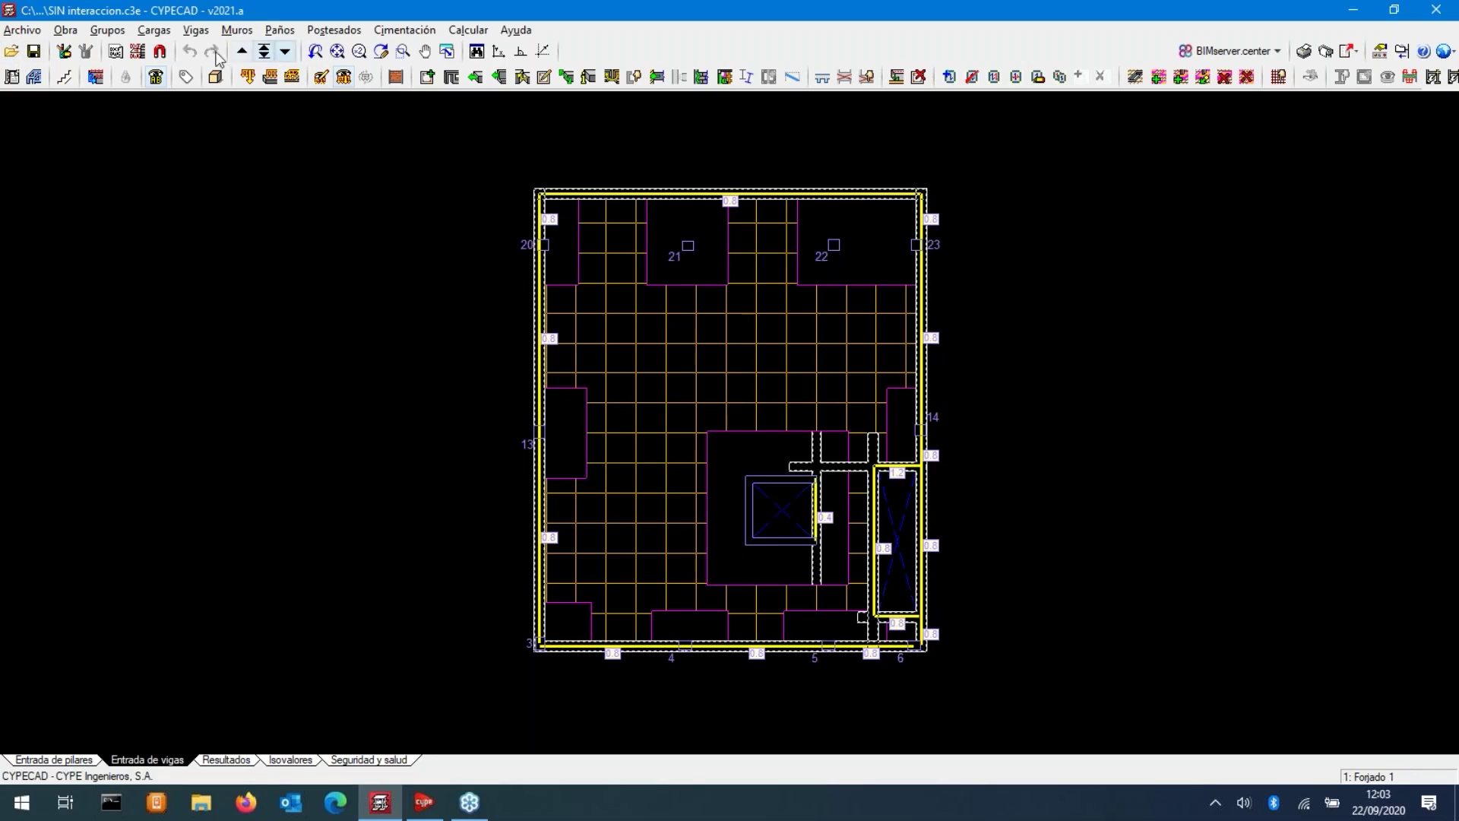
- Review the project's general data, including materials and wind action, and close it
click(66, 30)
click(129, 52)
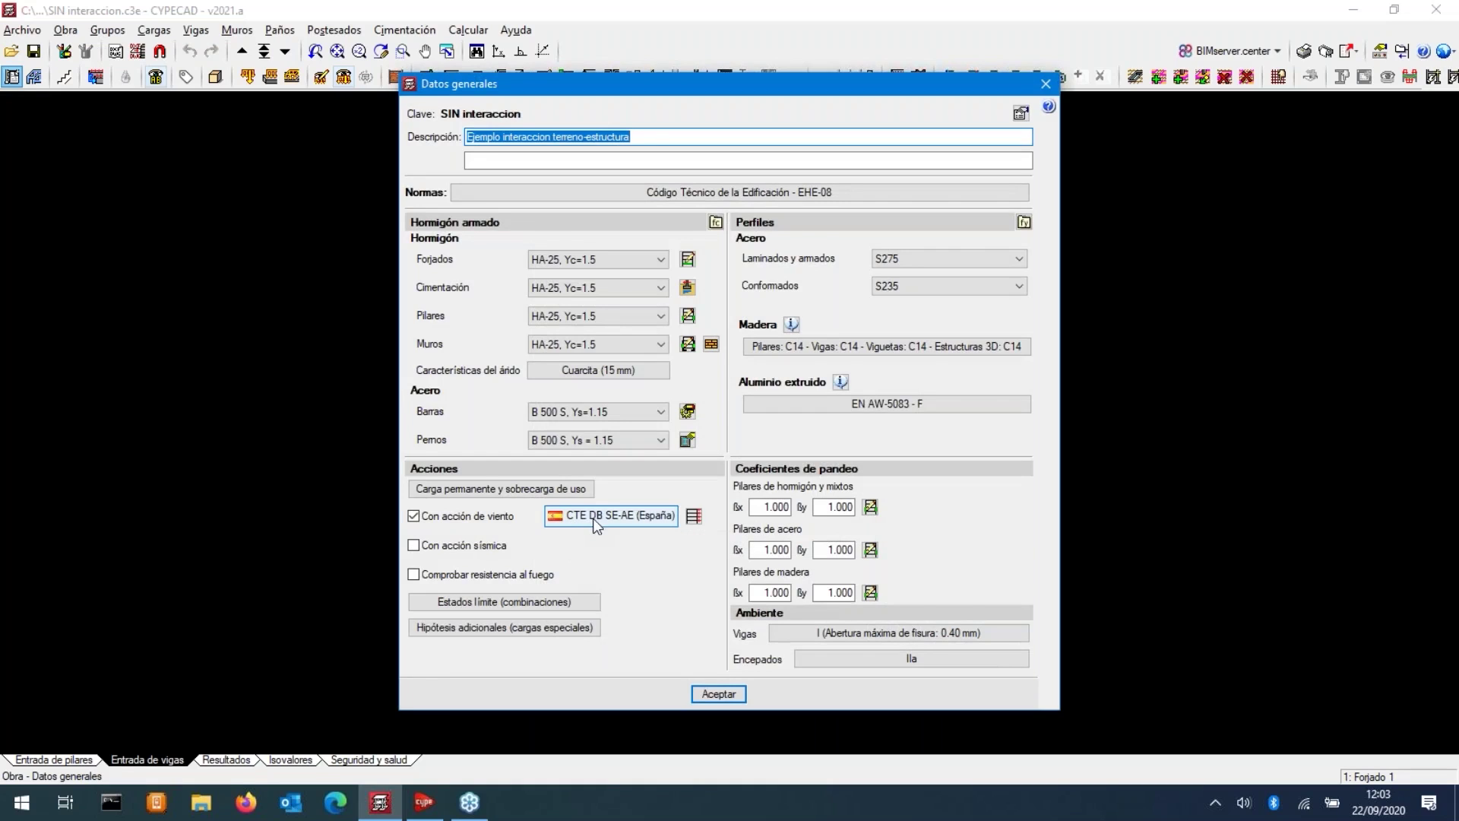
click(714, 694)
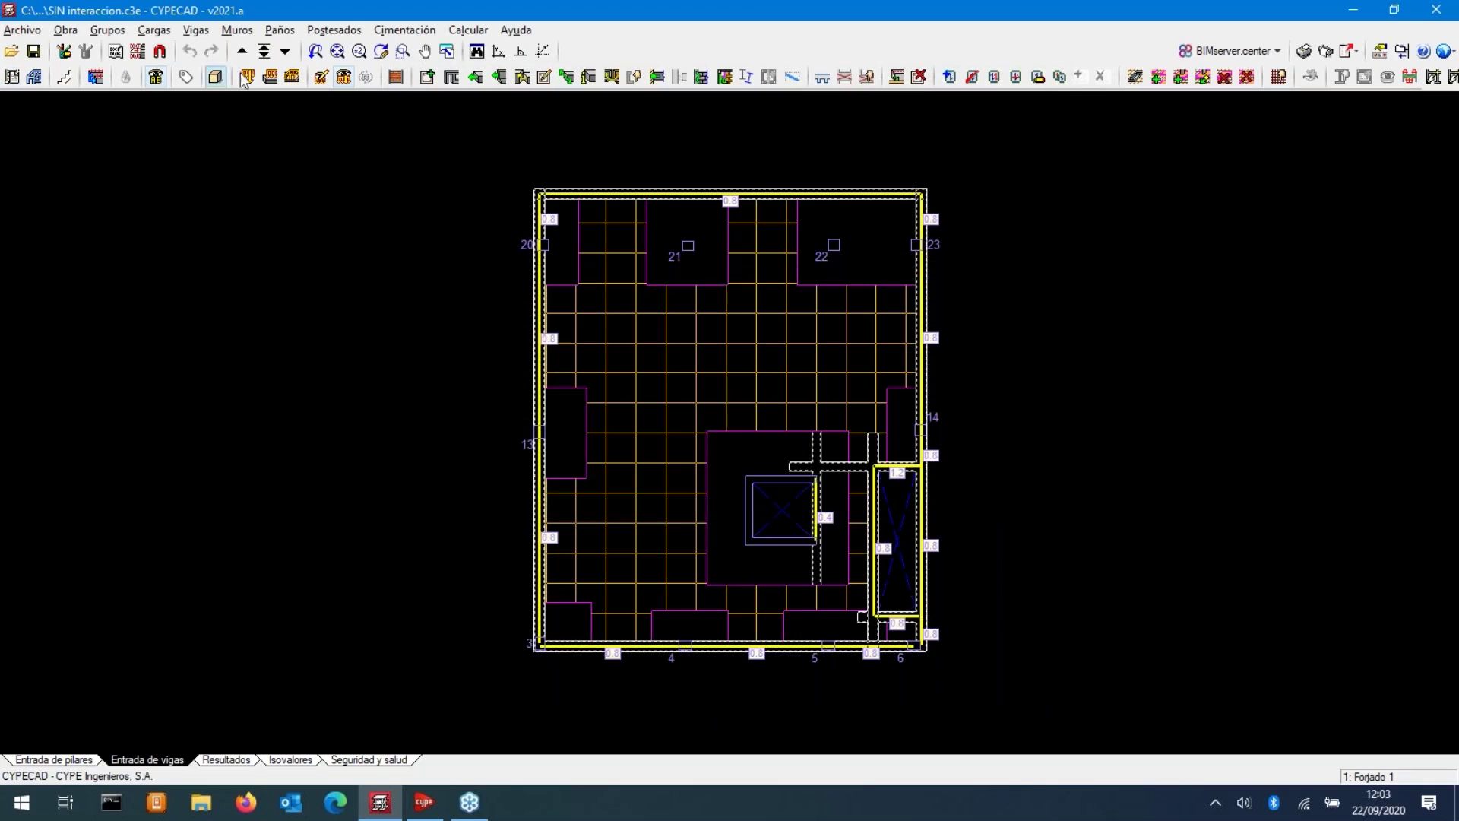
- Go to the Cimentación group, calculate the project and close the calculation error report
click(285, 51)
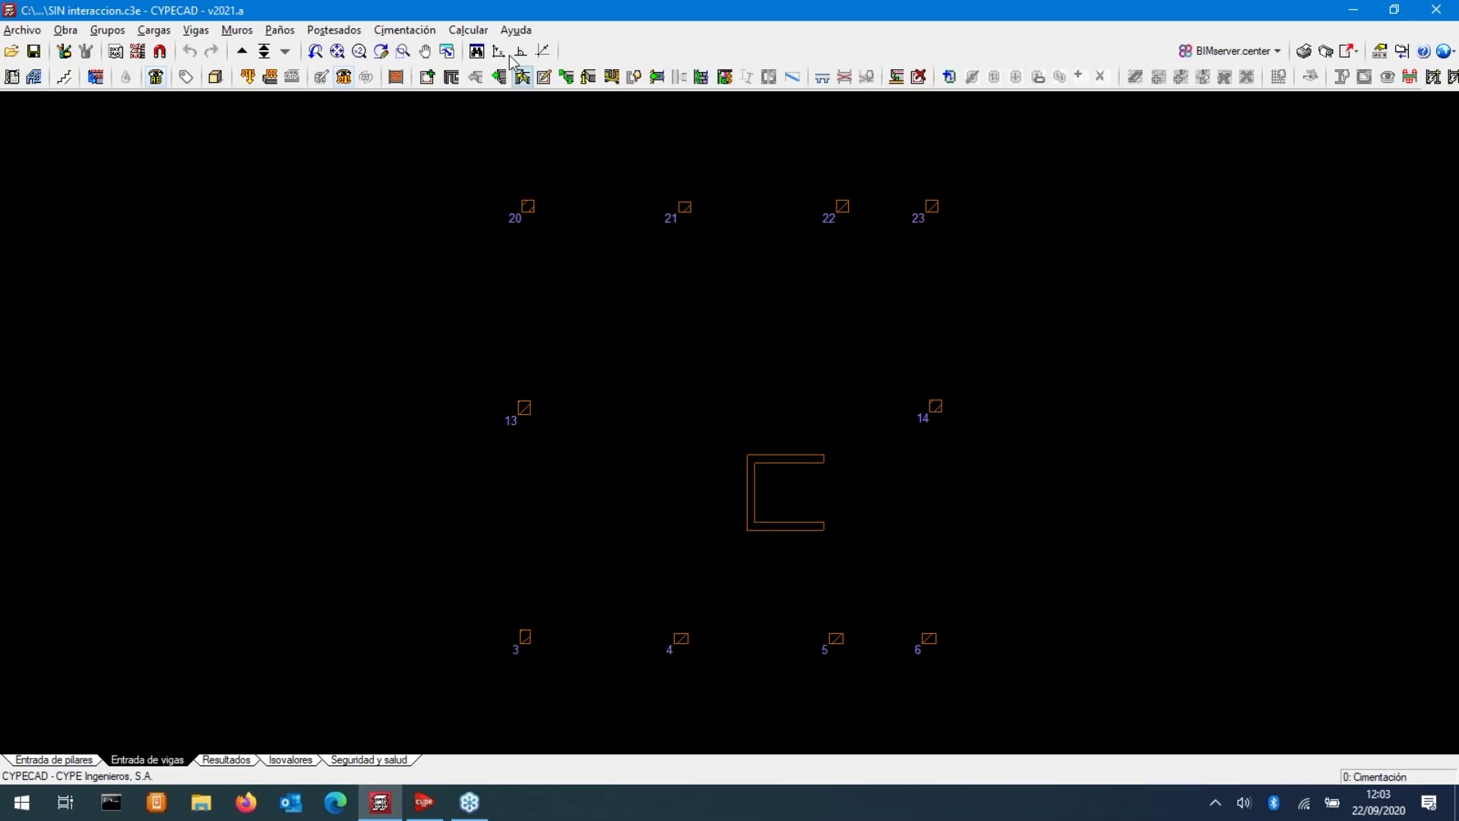
click(468, 29)
click(517, 48)
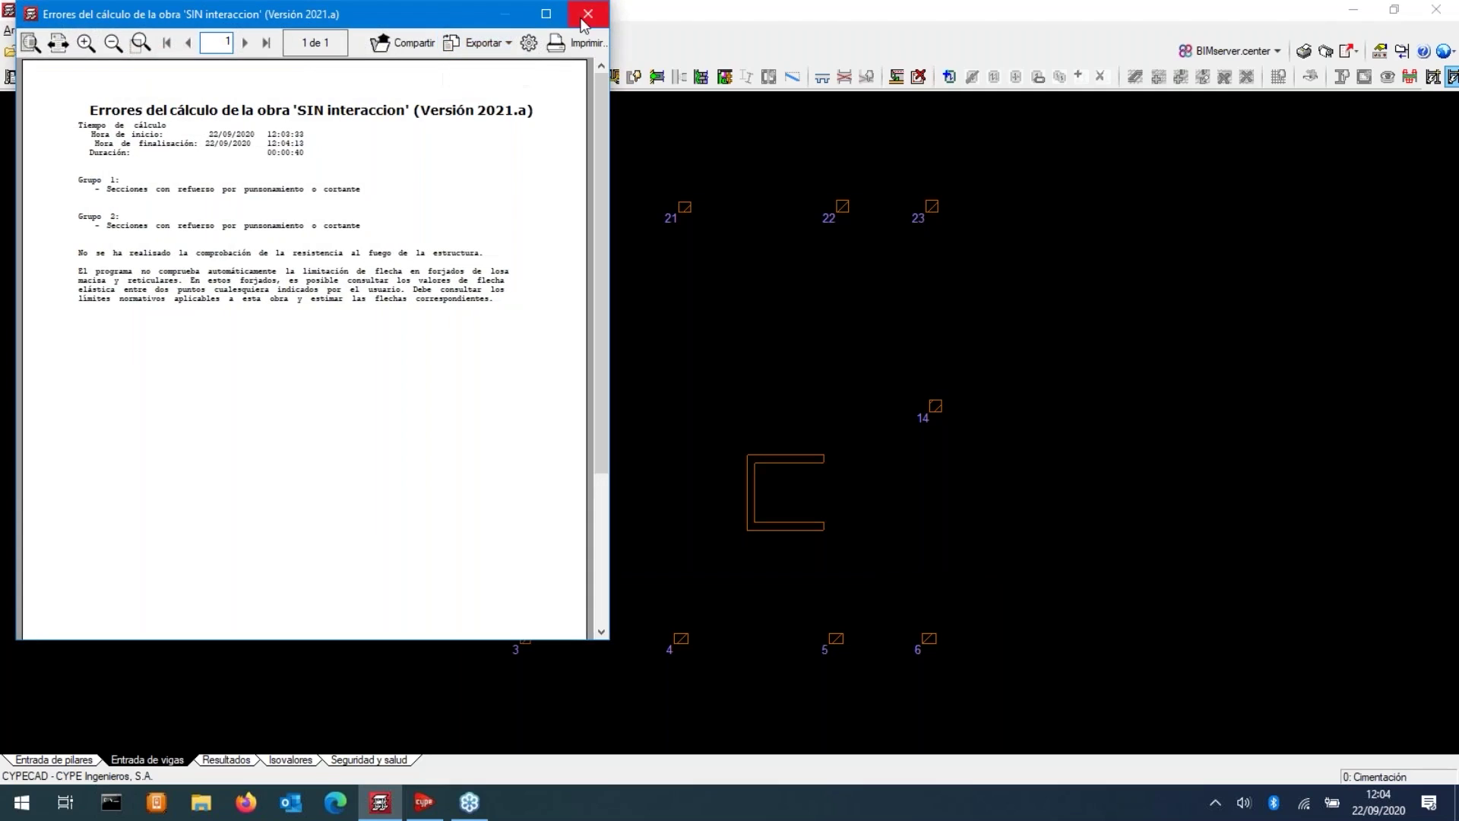
click(585, 10)
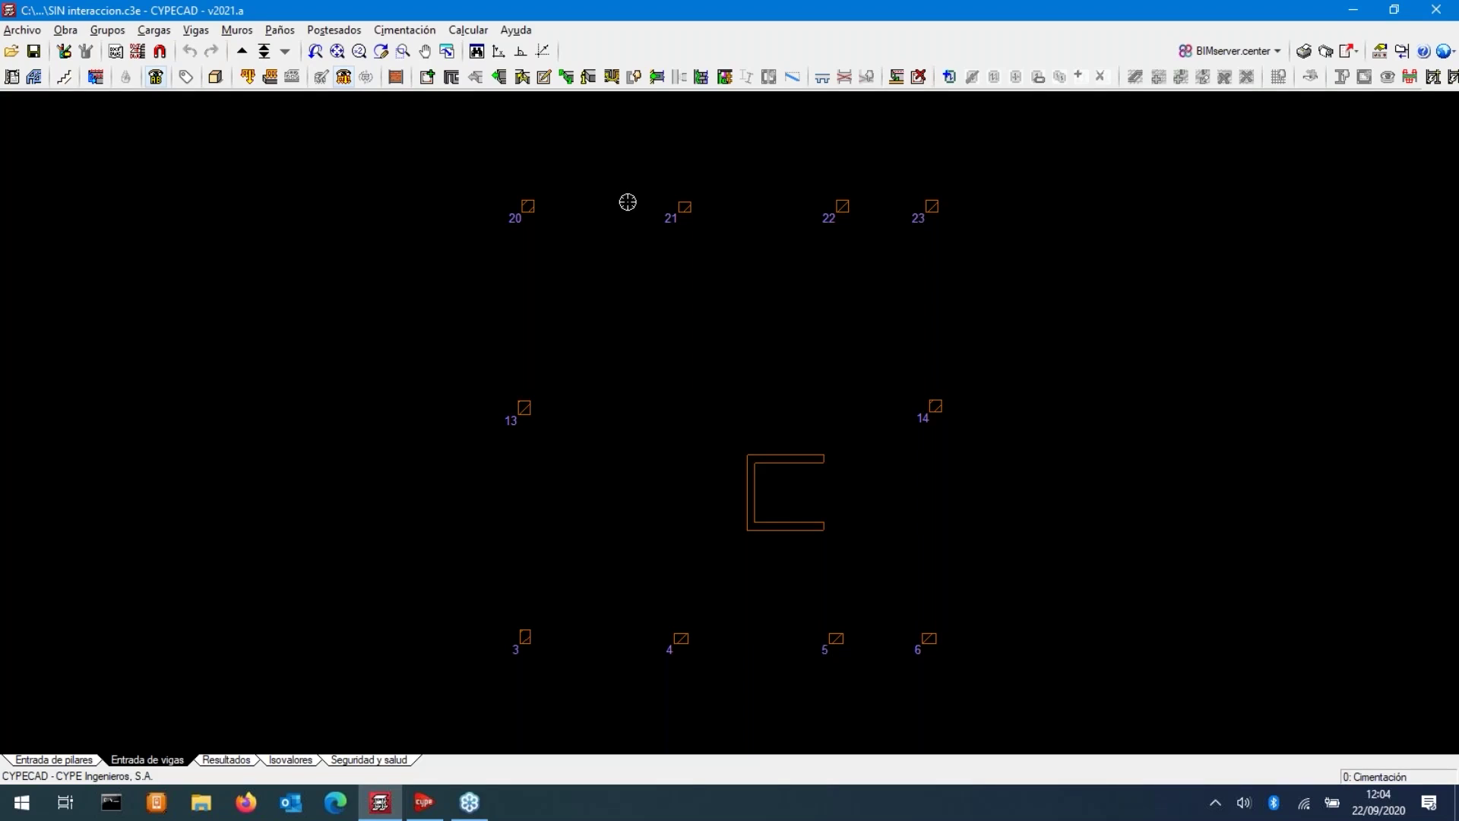
click(468, 29)
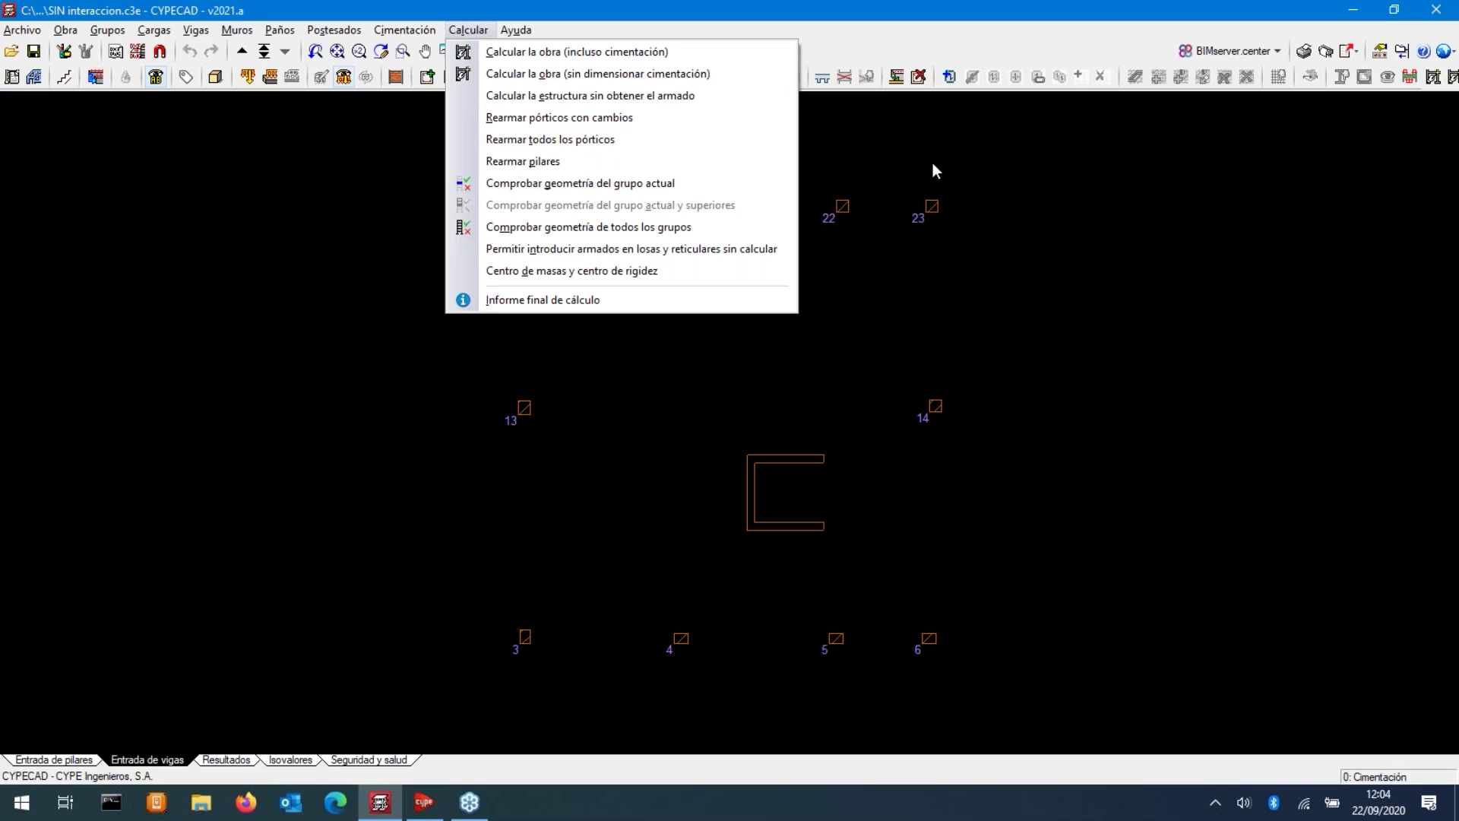
click(646, 377)
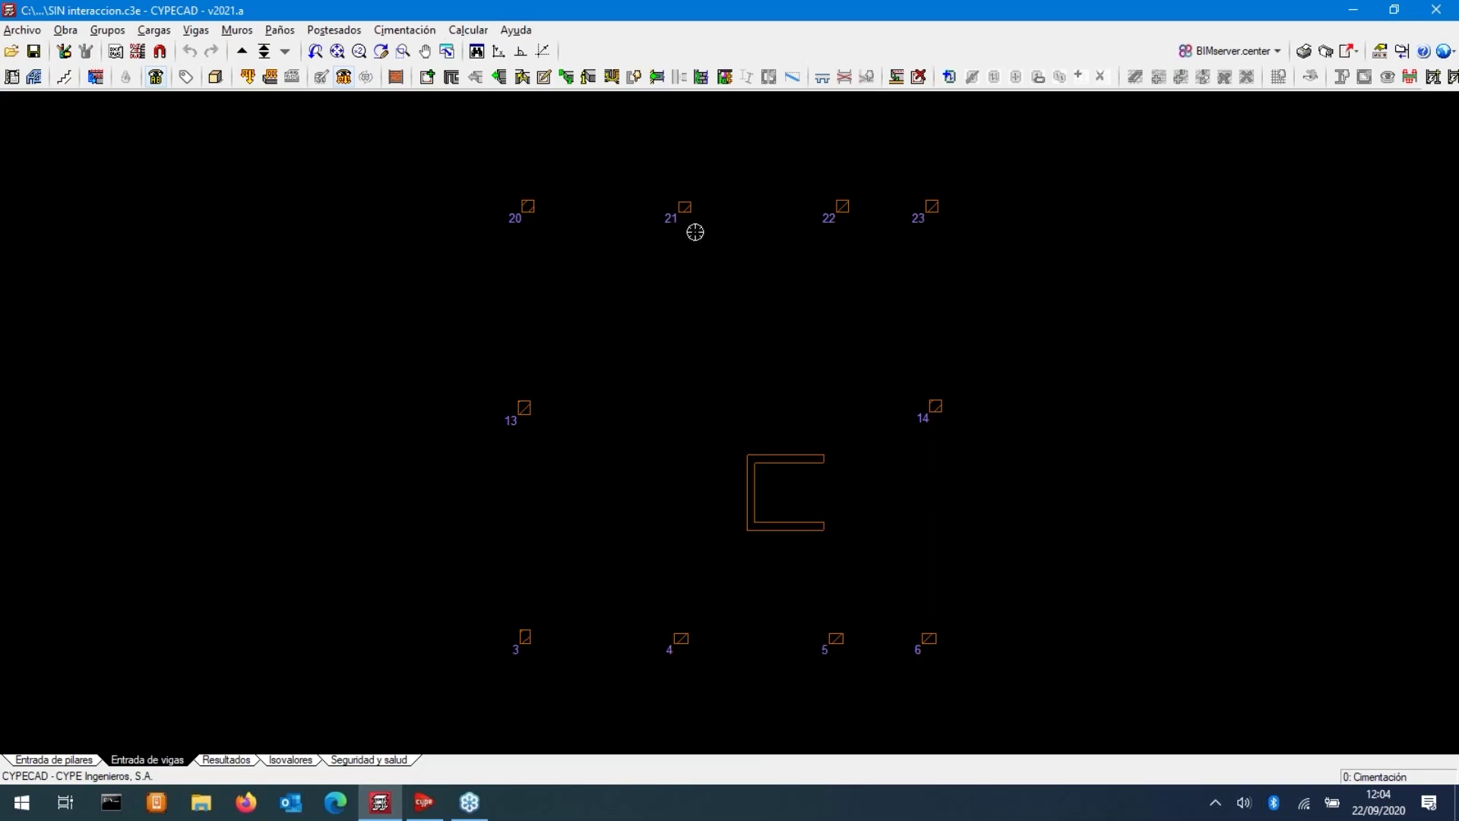
- Place new single-column footings under columns 20, 21, 22, 23, 13, 3, 4, 5, 6 and 14
click(430, 29)
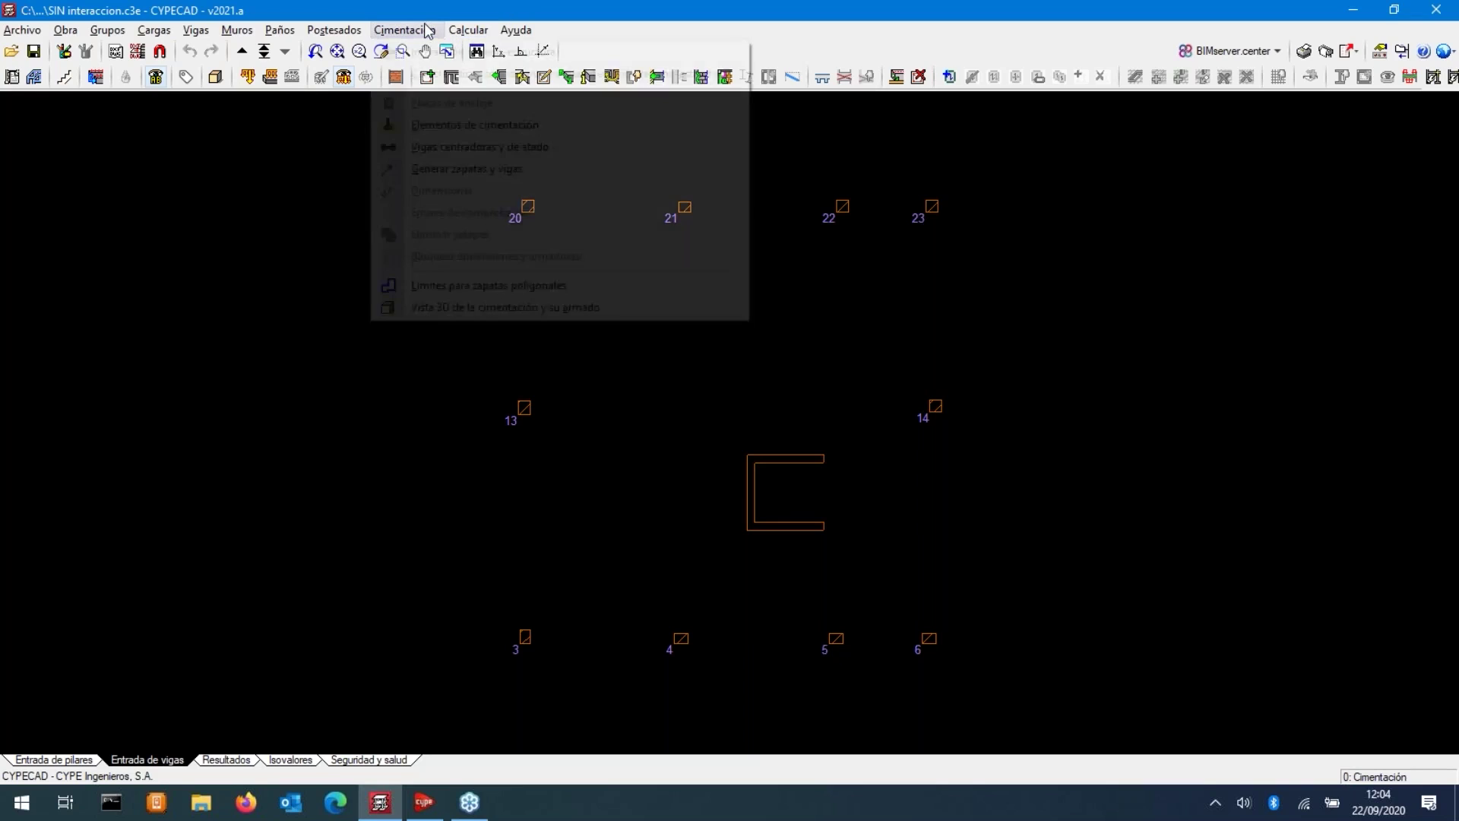
click(435, 125)
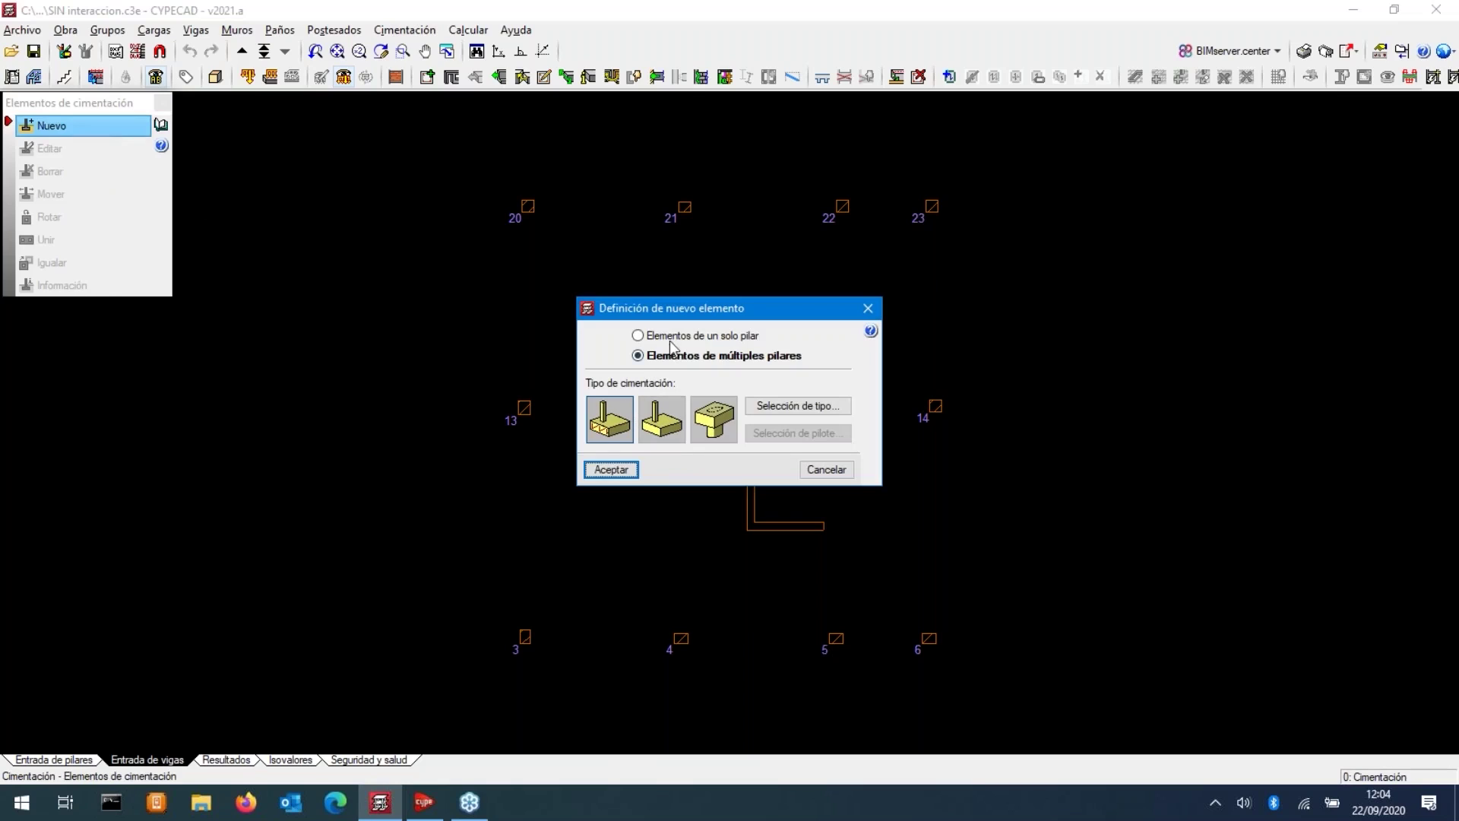
click(685, 336)
click(610, 470)
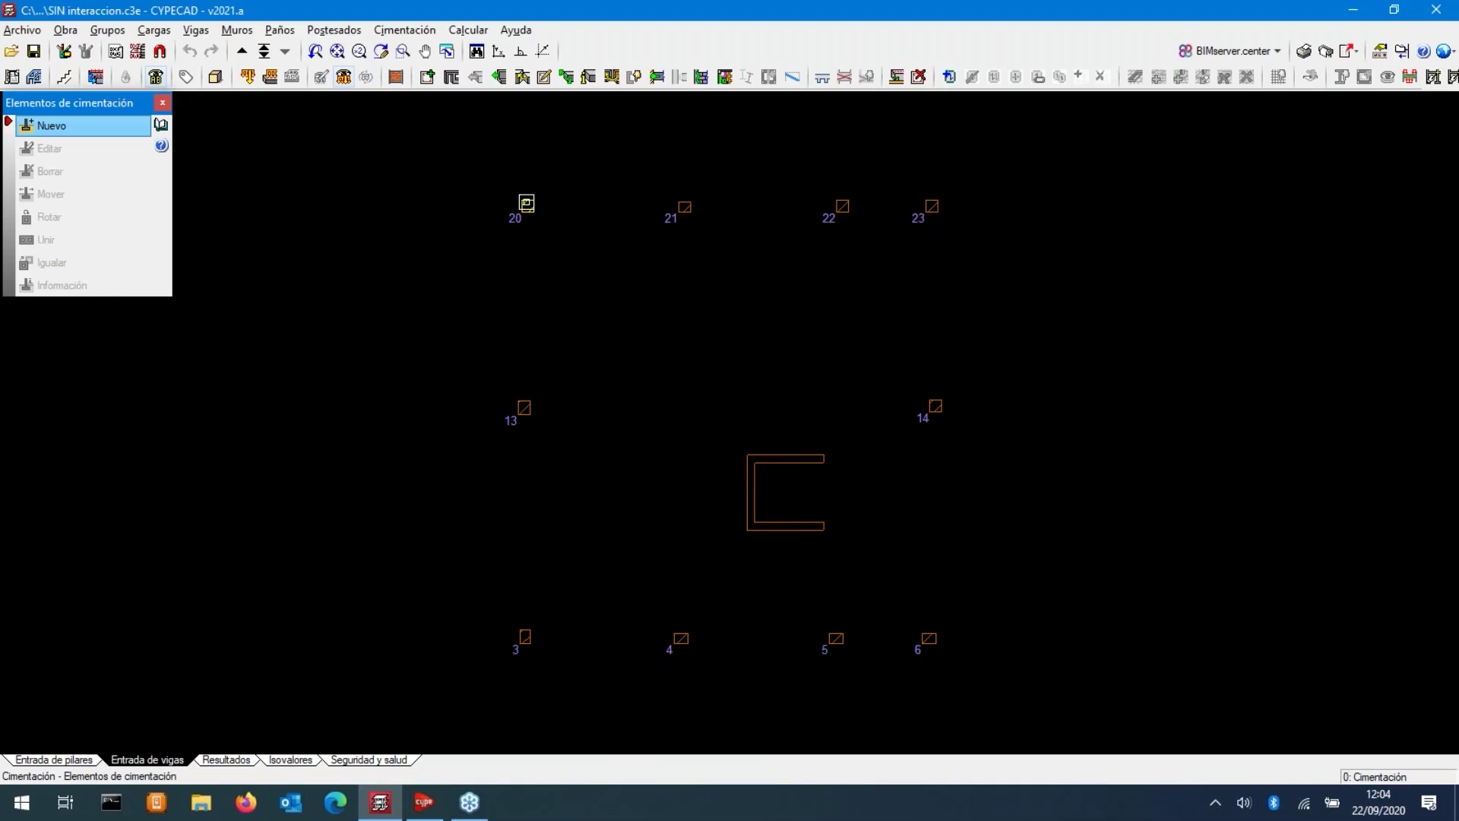
click(526, 203)
click(684, 206)
click(841, 205)
click(932, 206)
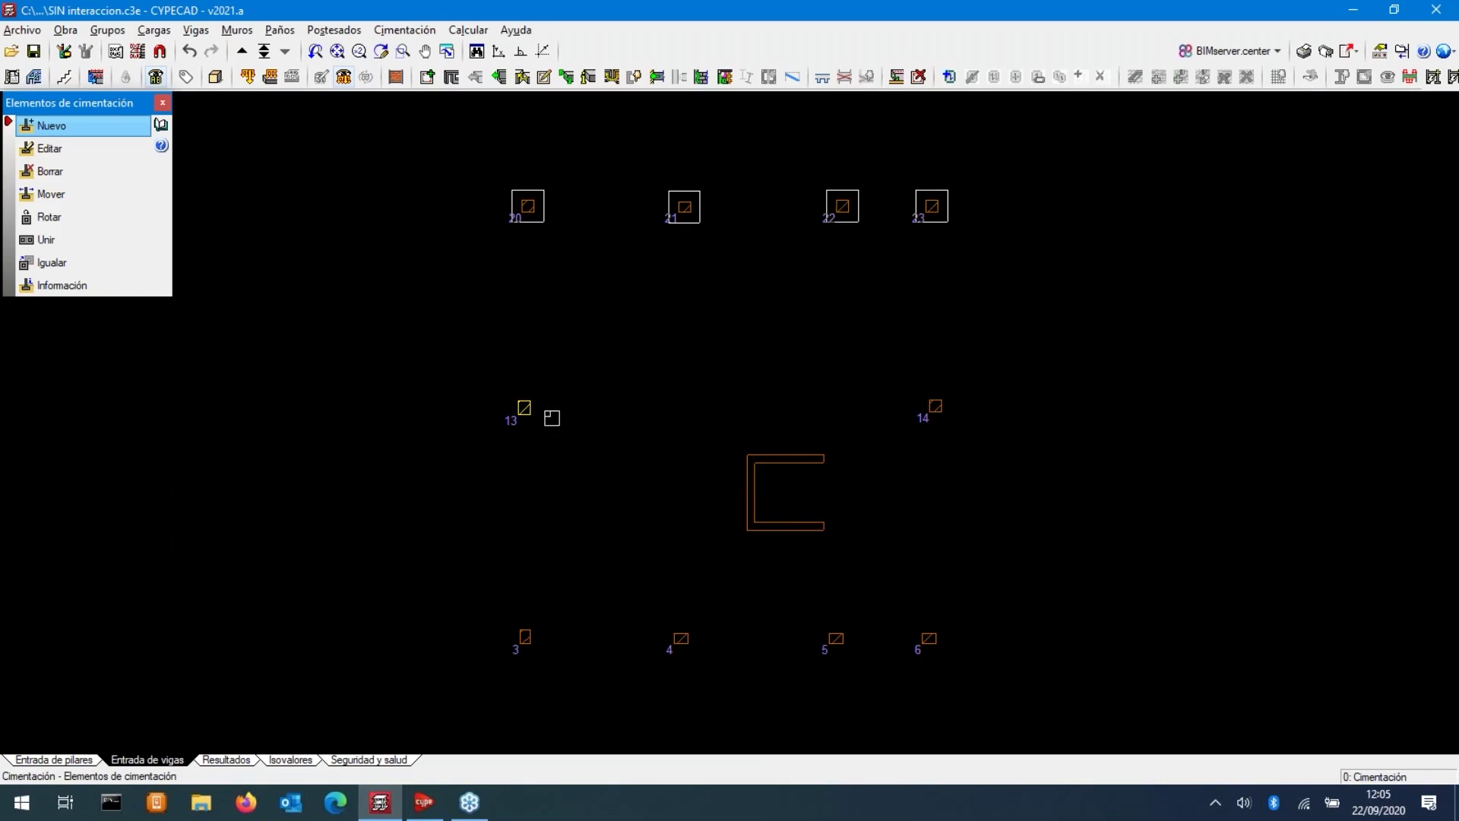
click(524, 408)
click(524, 636)
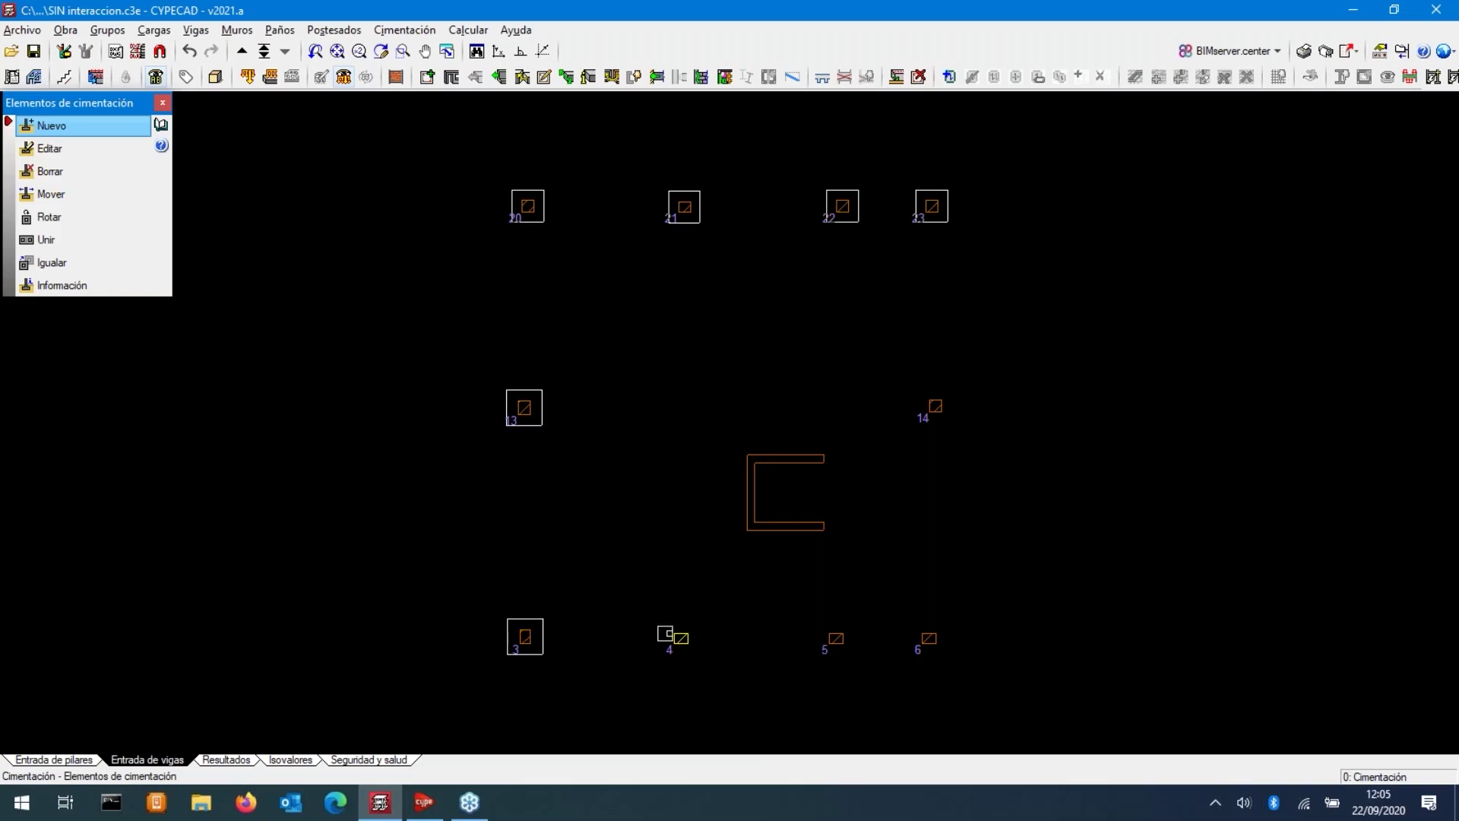
click(681, 639)
click(835, 638)
click(950, 648)
click(935, 408)
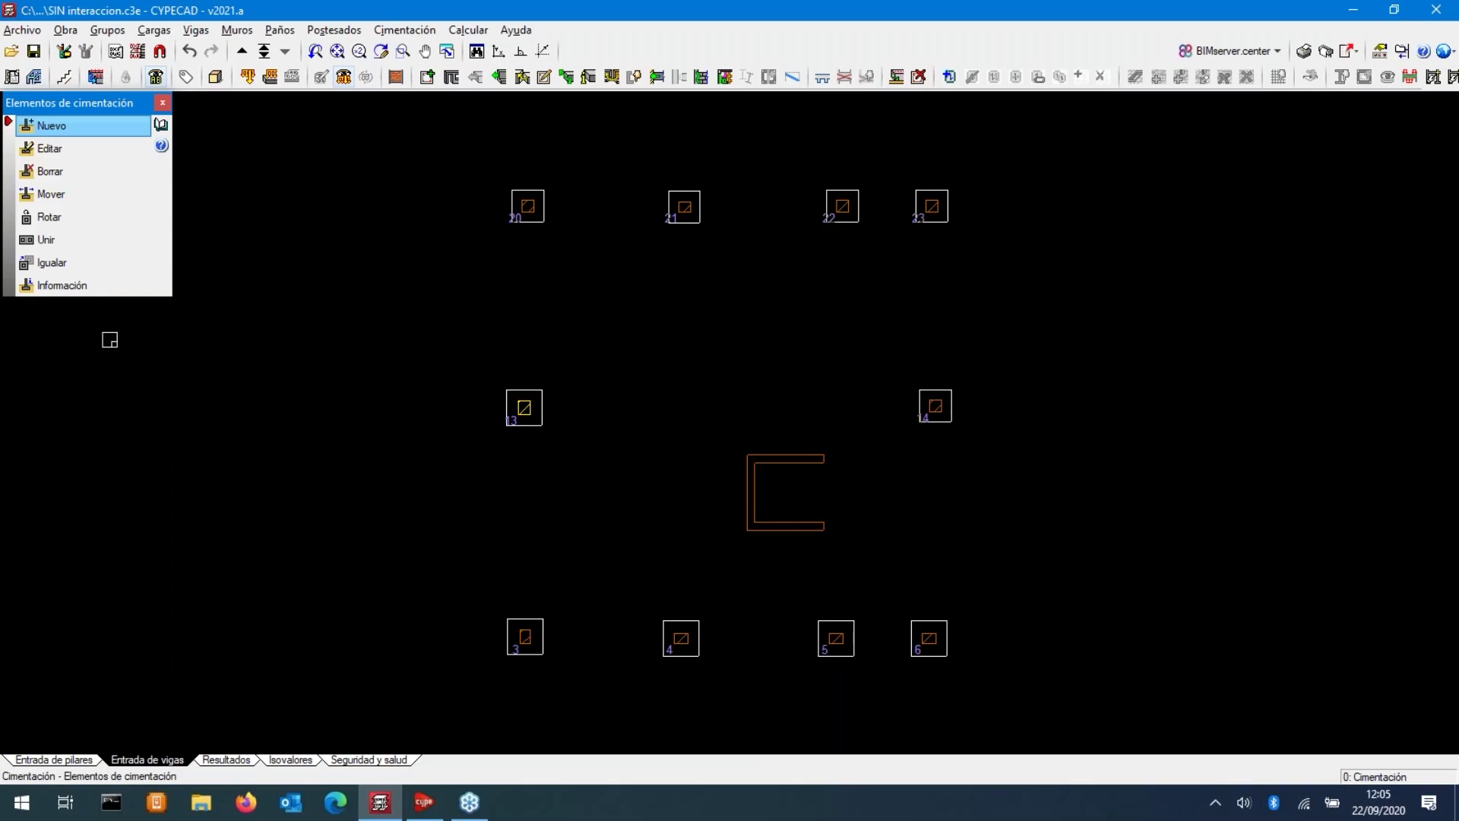
- Place a multiple-column footing under the U-shaped wall core
right_click(472, 413)
click(684, 356)
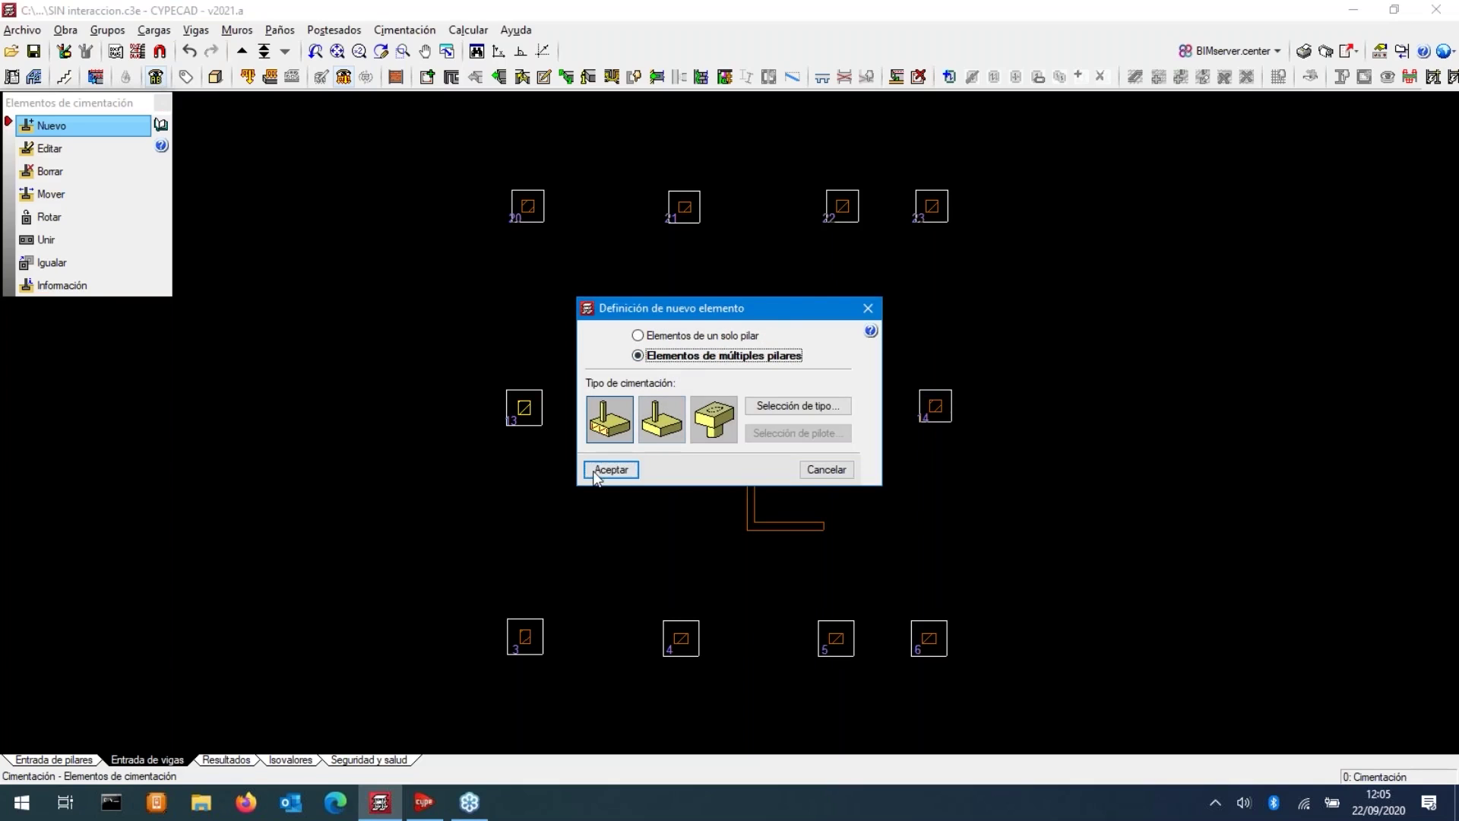
click(610, 470)
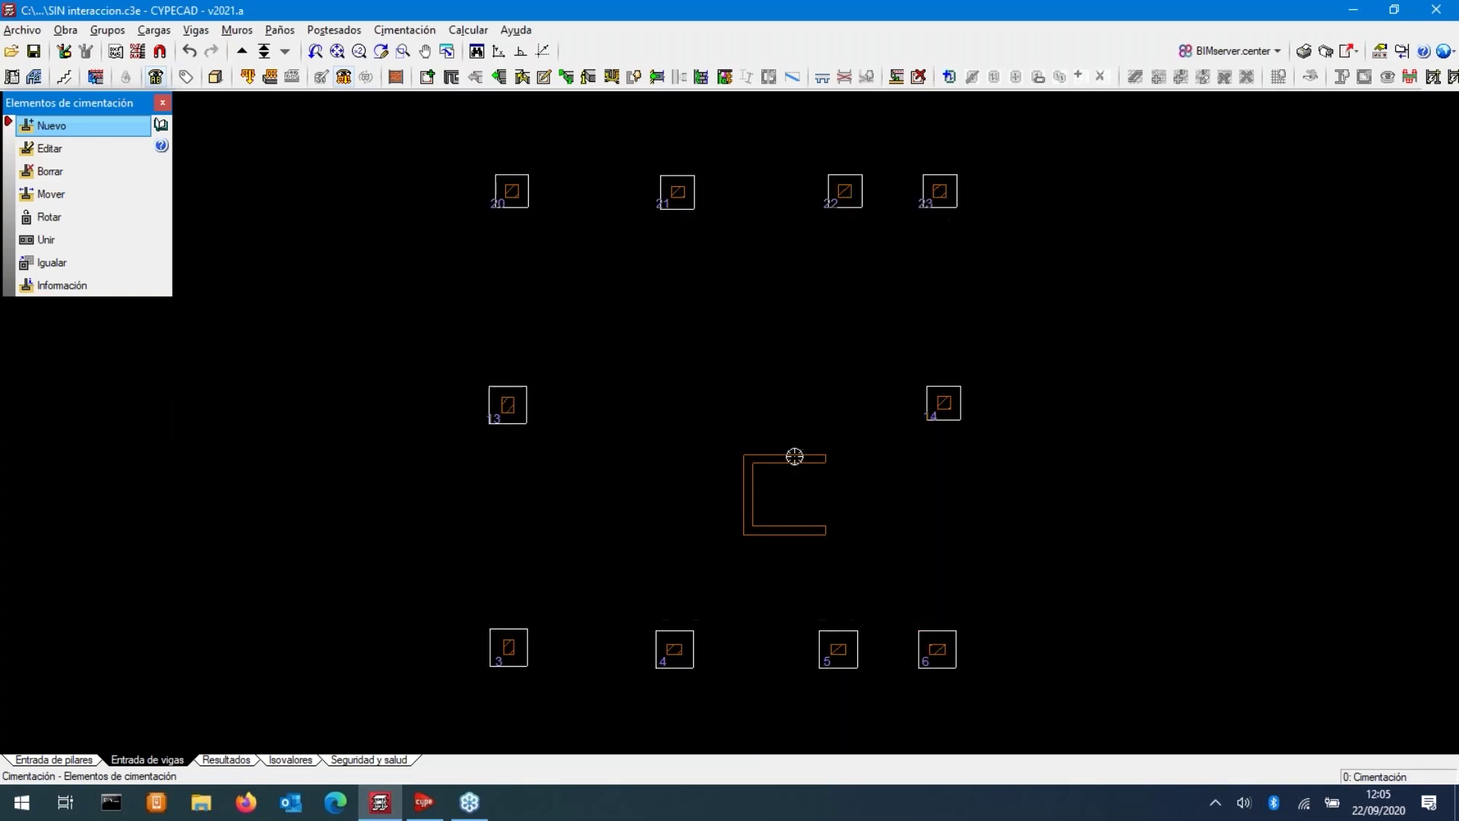
scroll(794, 456, up, 1)
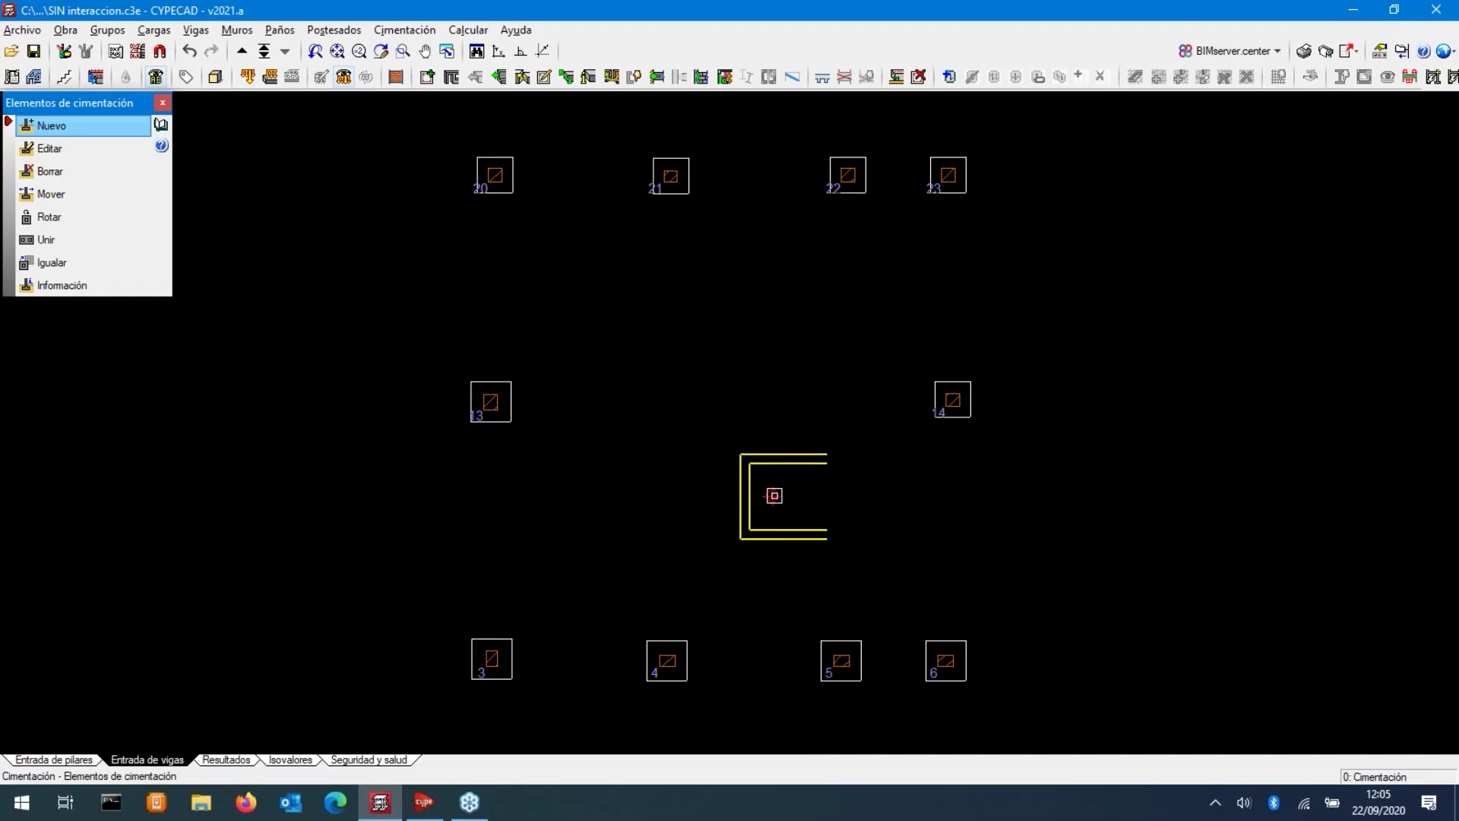
click(774, 495)
scroll(756, 490, down, 1)
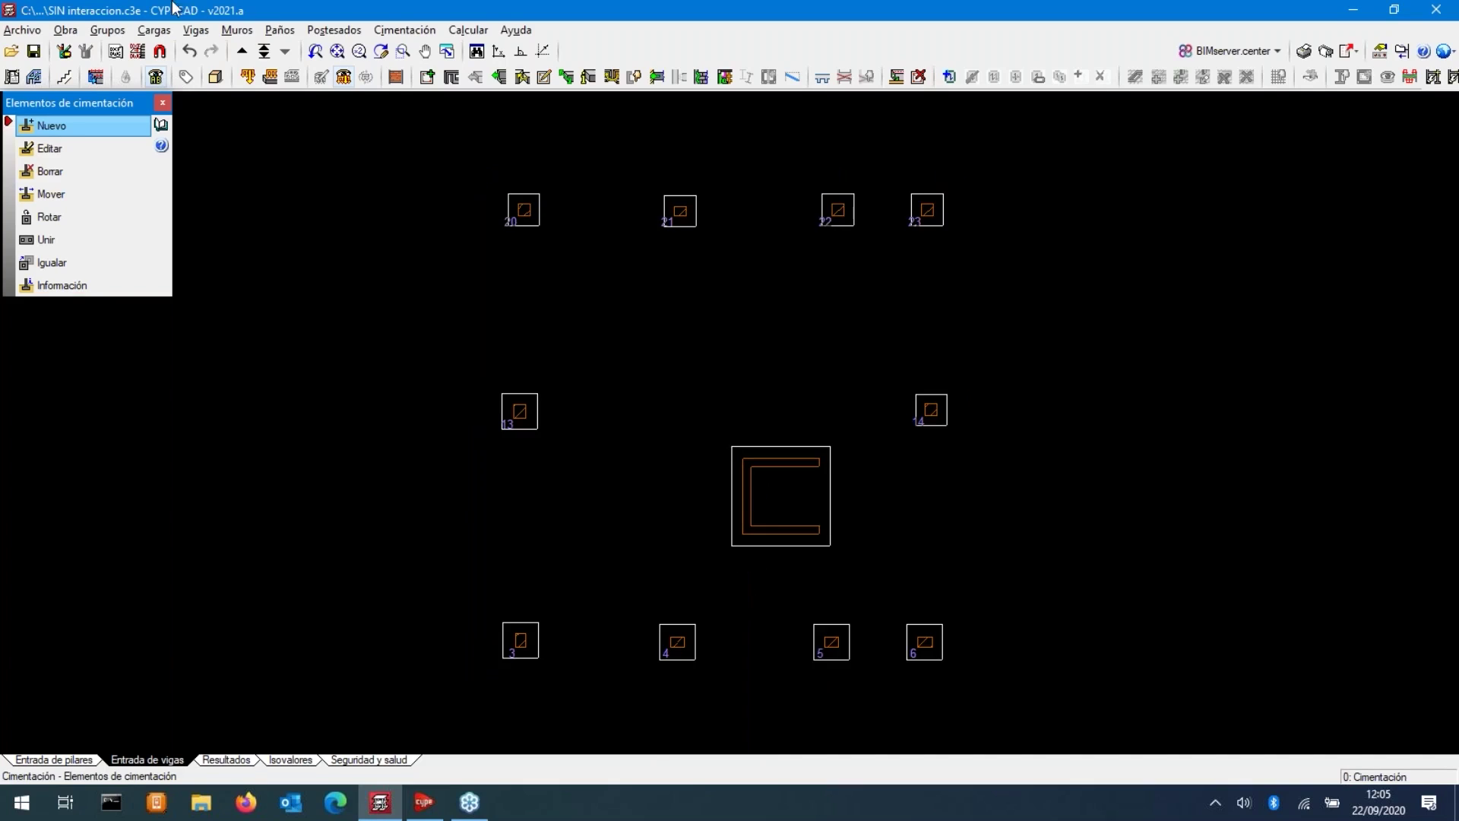
- Size the foundation elements with the Dimensionamiento rápido completo option
click(414, 30)
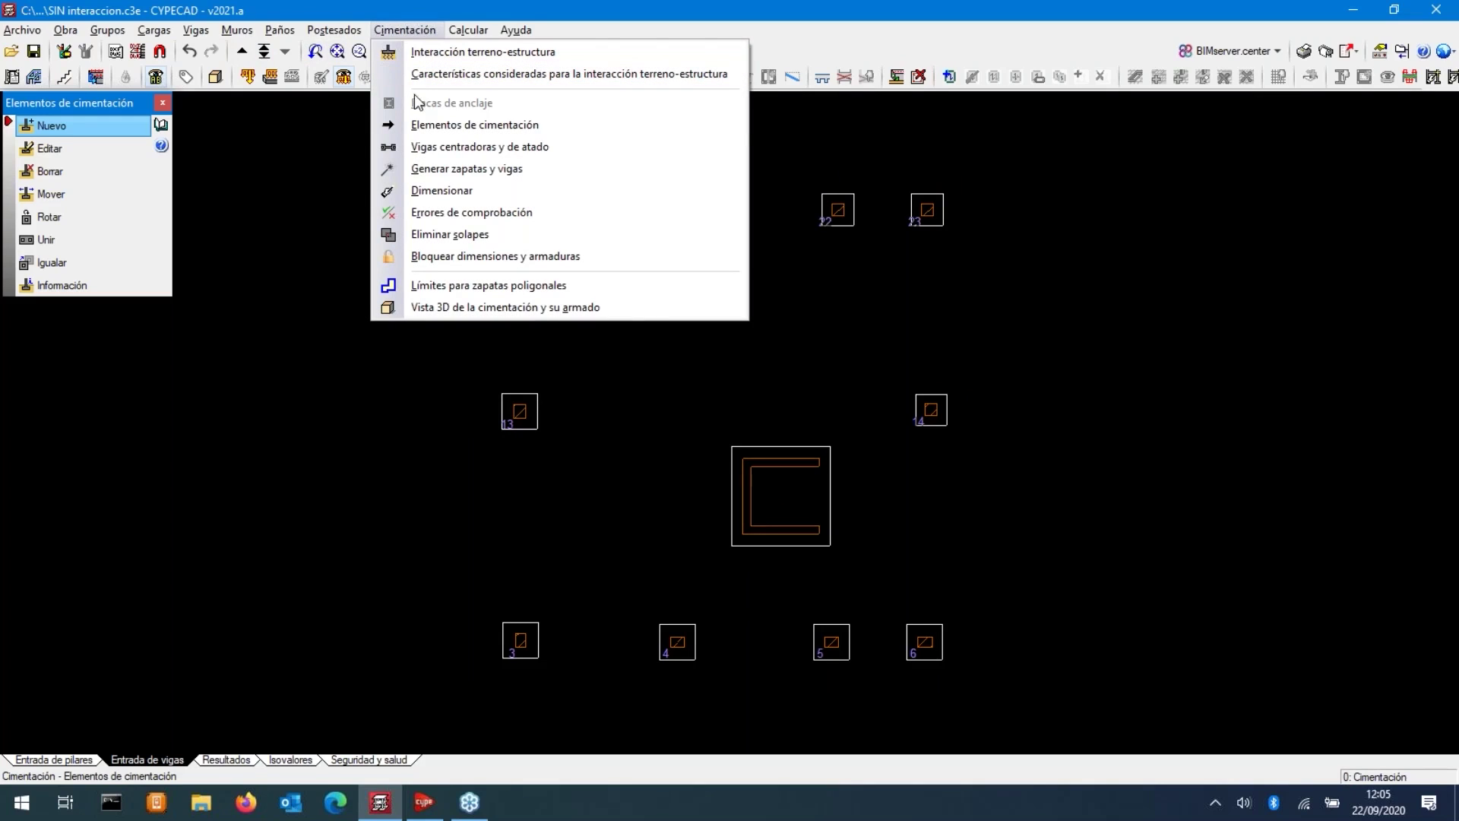
click(430, 190)
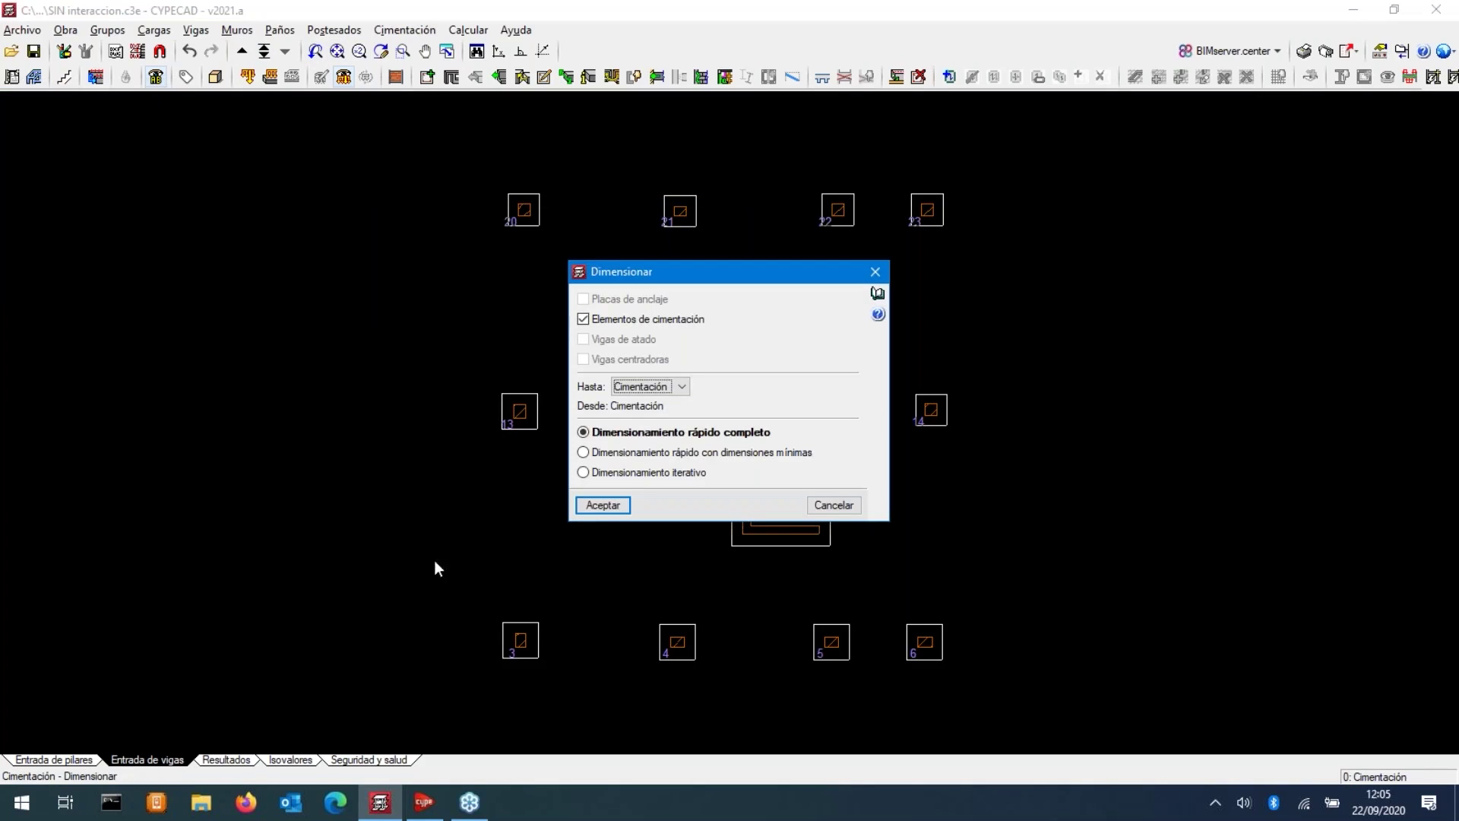
click(614, 506)
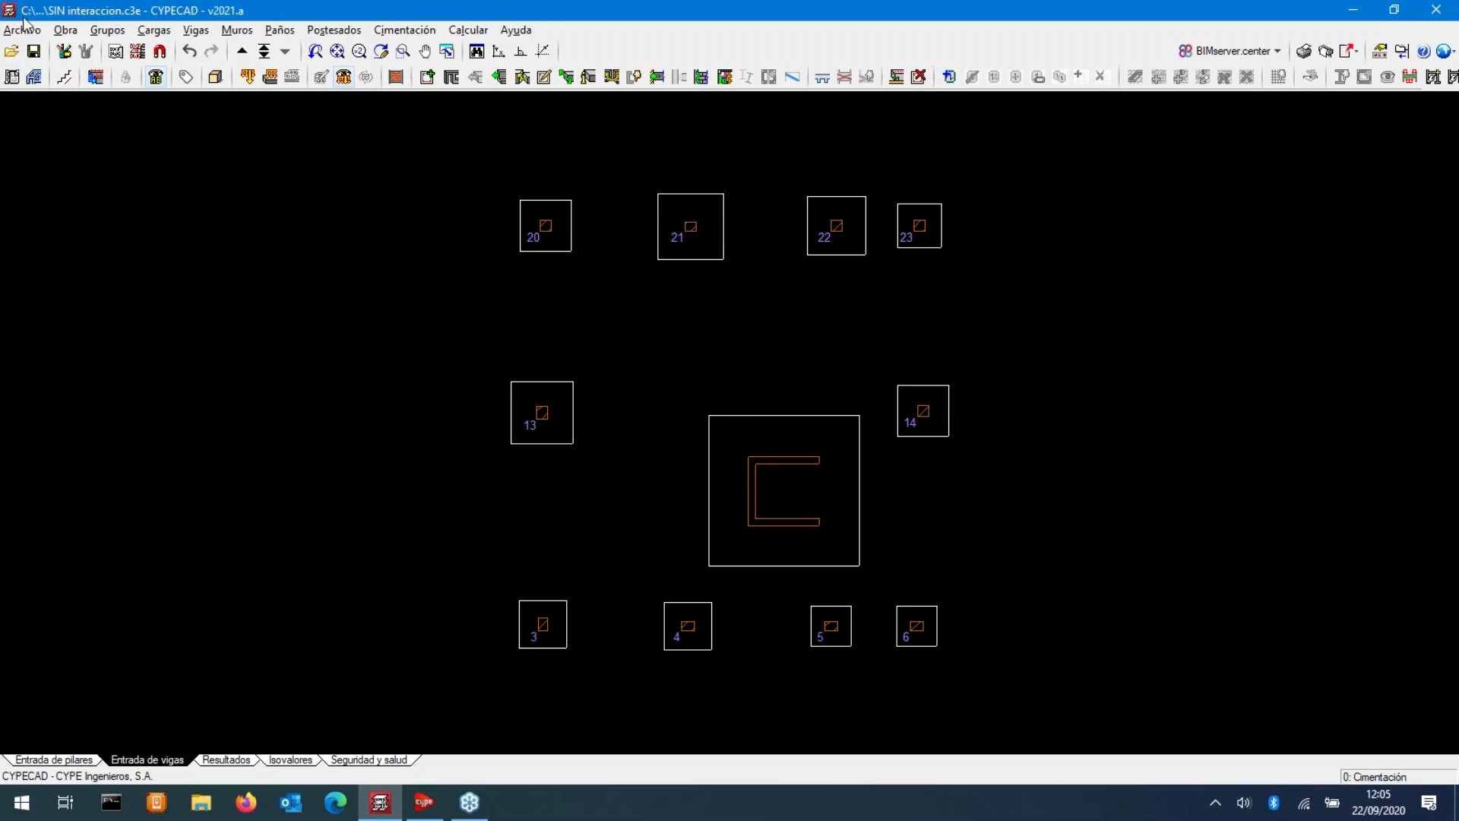
- Save the project, and save a copy of it as "CON interaccion"
click(34, 52)
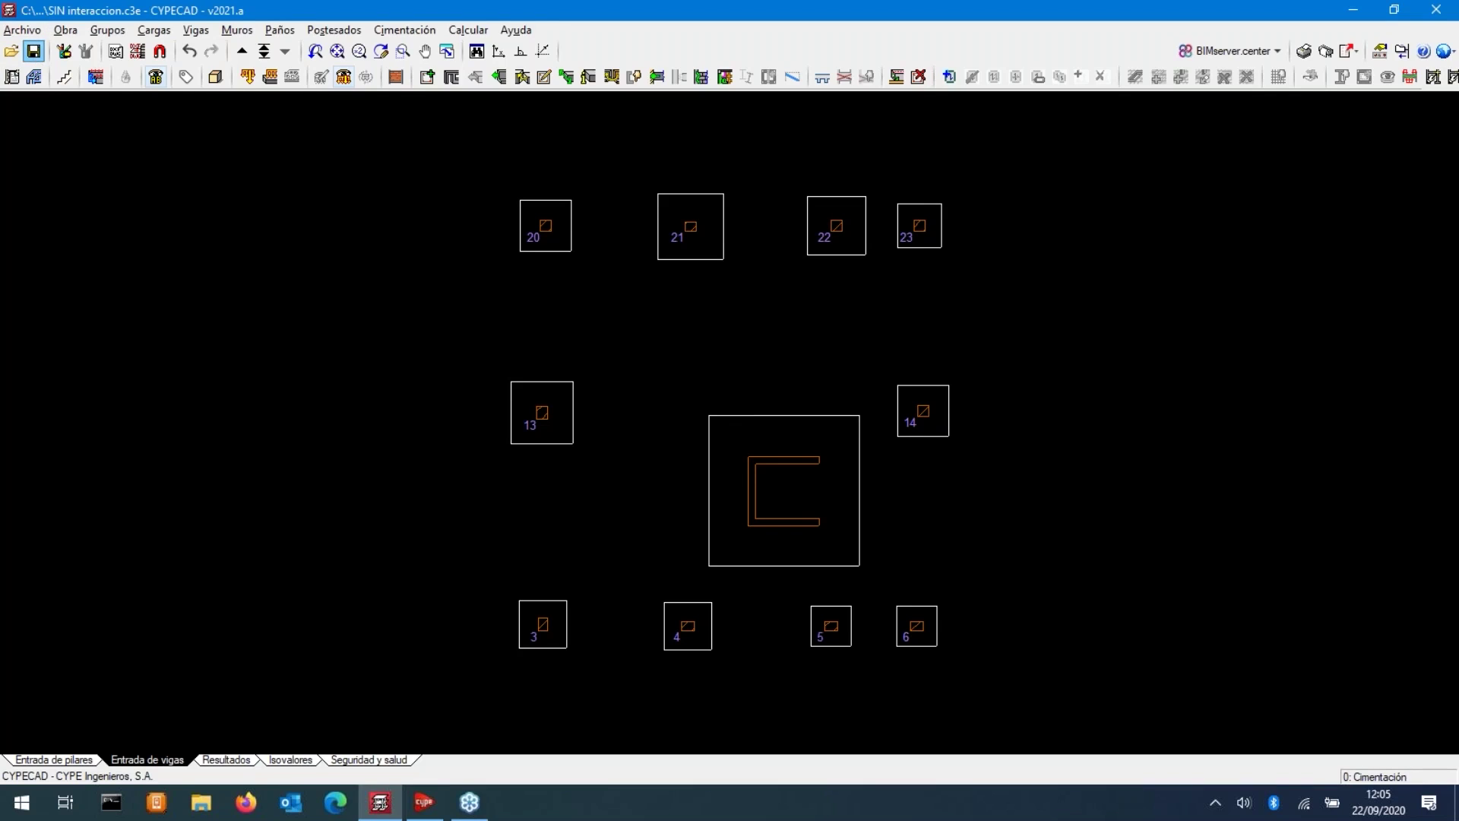
click(22, 30)
click(74, 117)
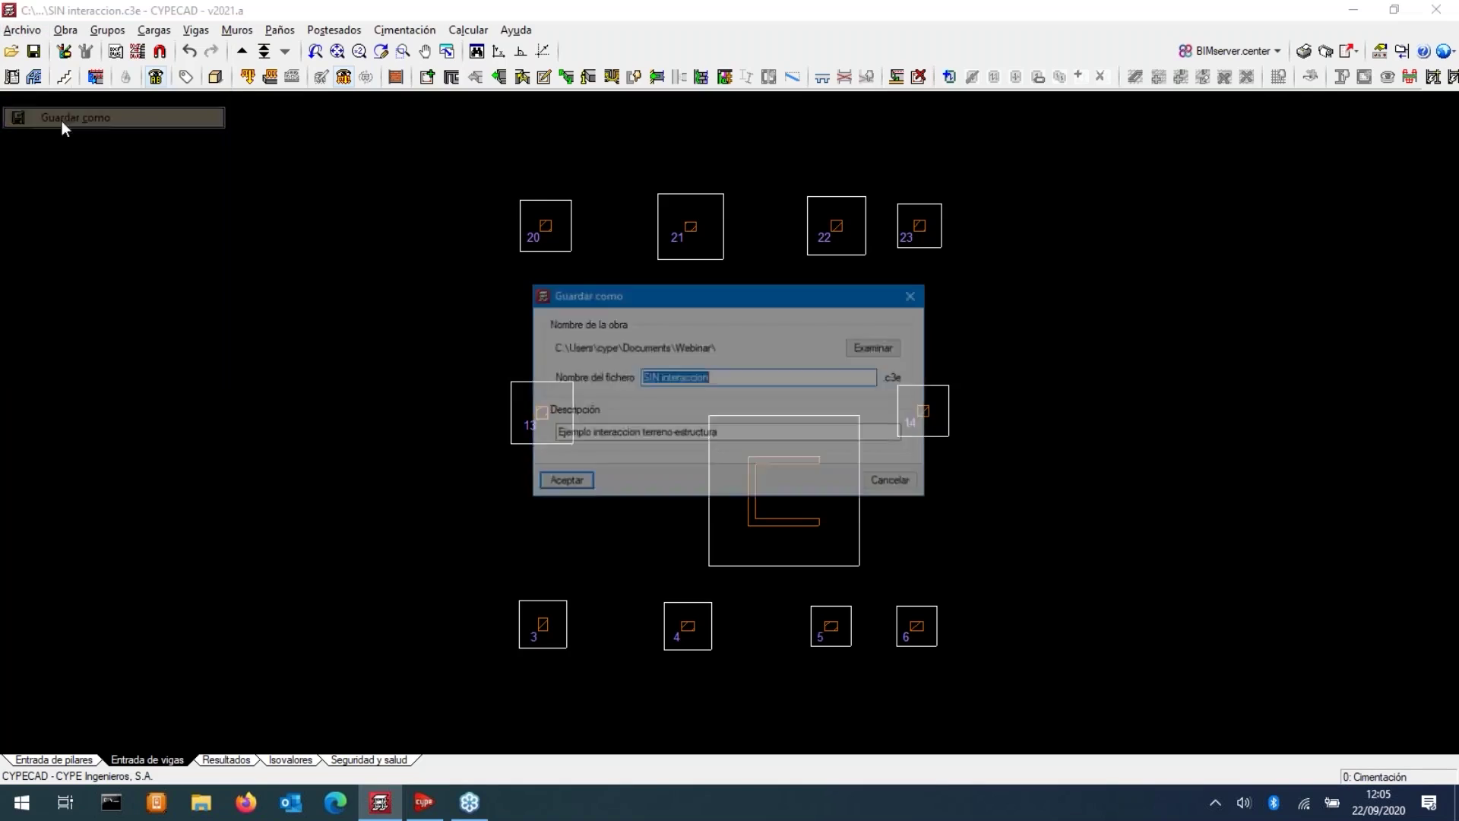
click(659, 378)
key(BackSpace)
key(BackSpace)
key(BackSpace)
key(BackSpace)
text(CON)
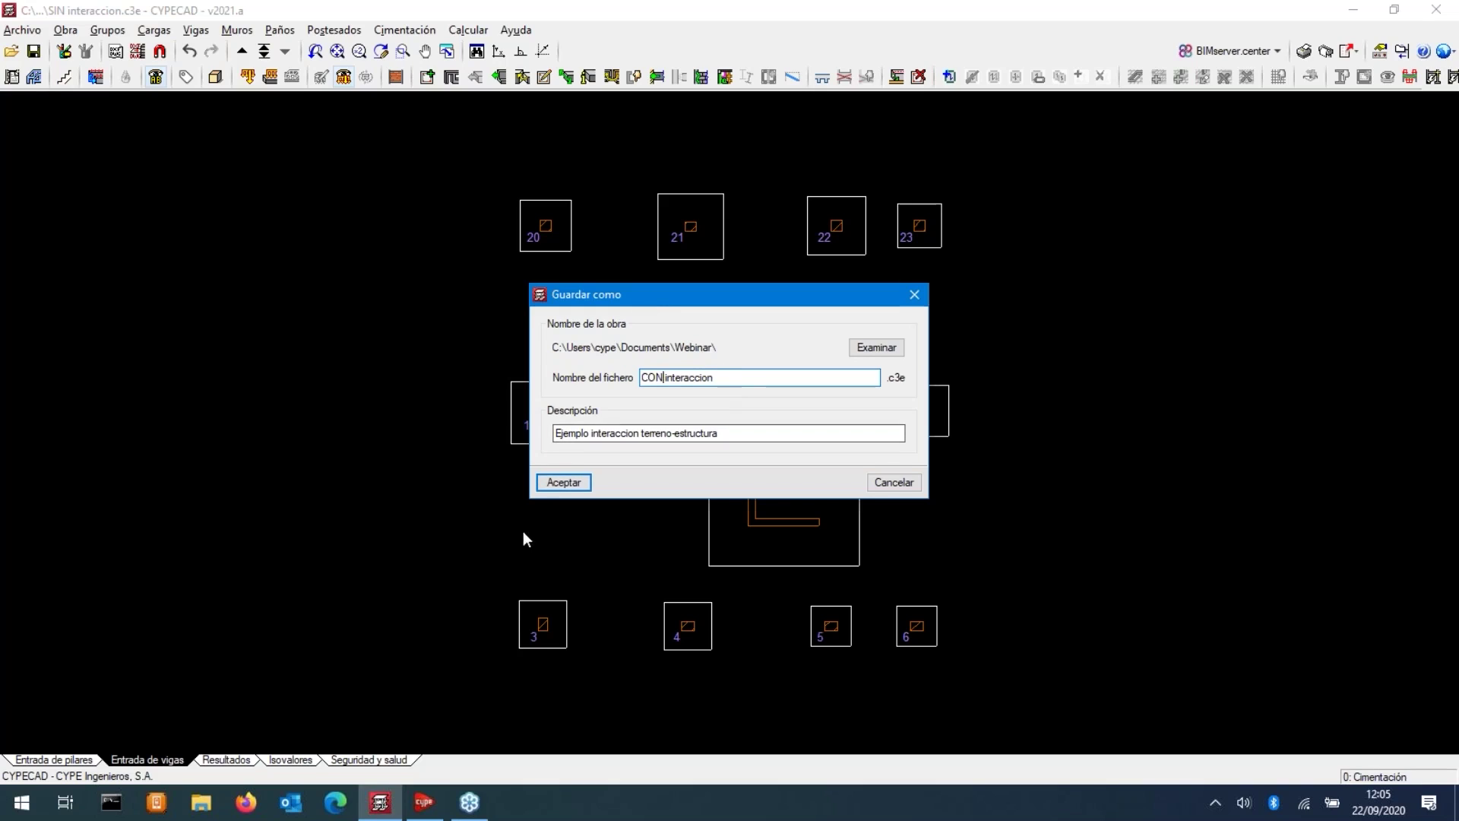
click(564, 483)
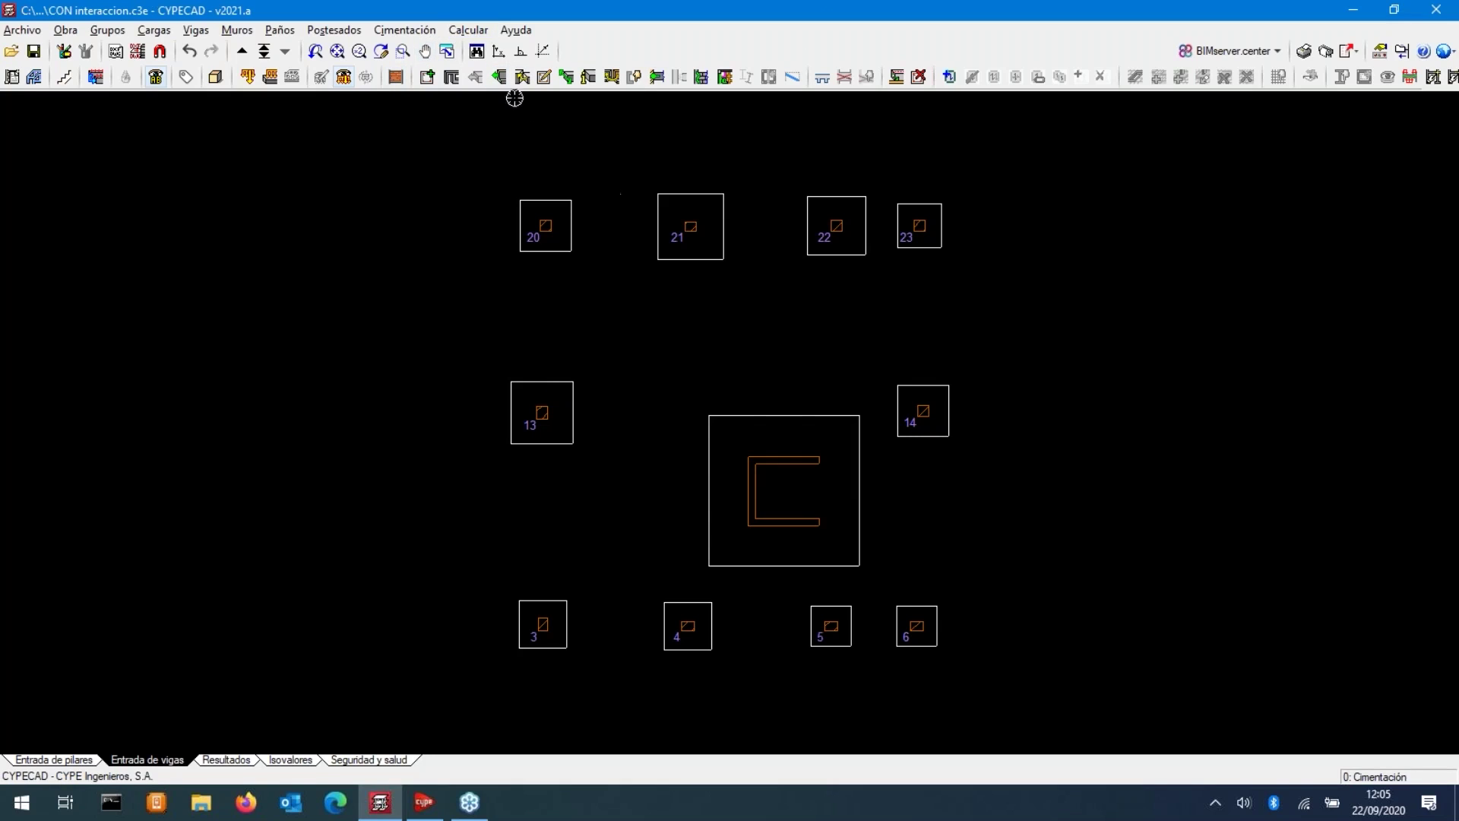
- Assign soil-structure interaction with a ballast modulus of 1000000 t/m³ to all footings
click(414, 31)
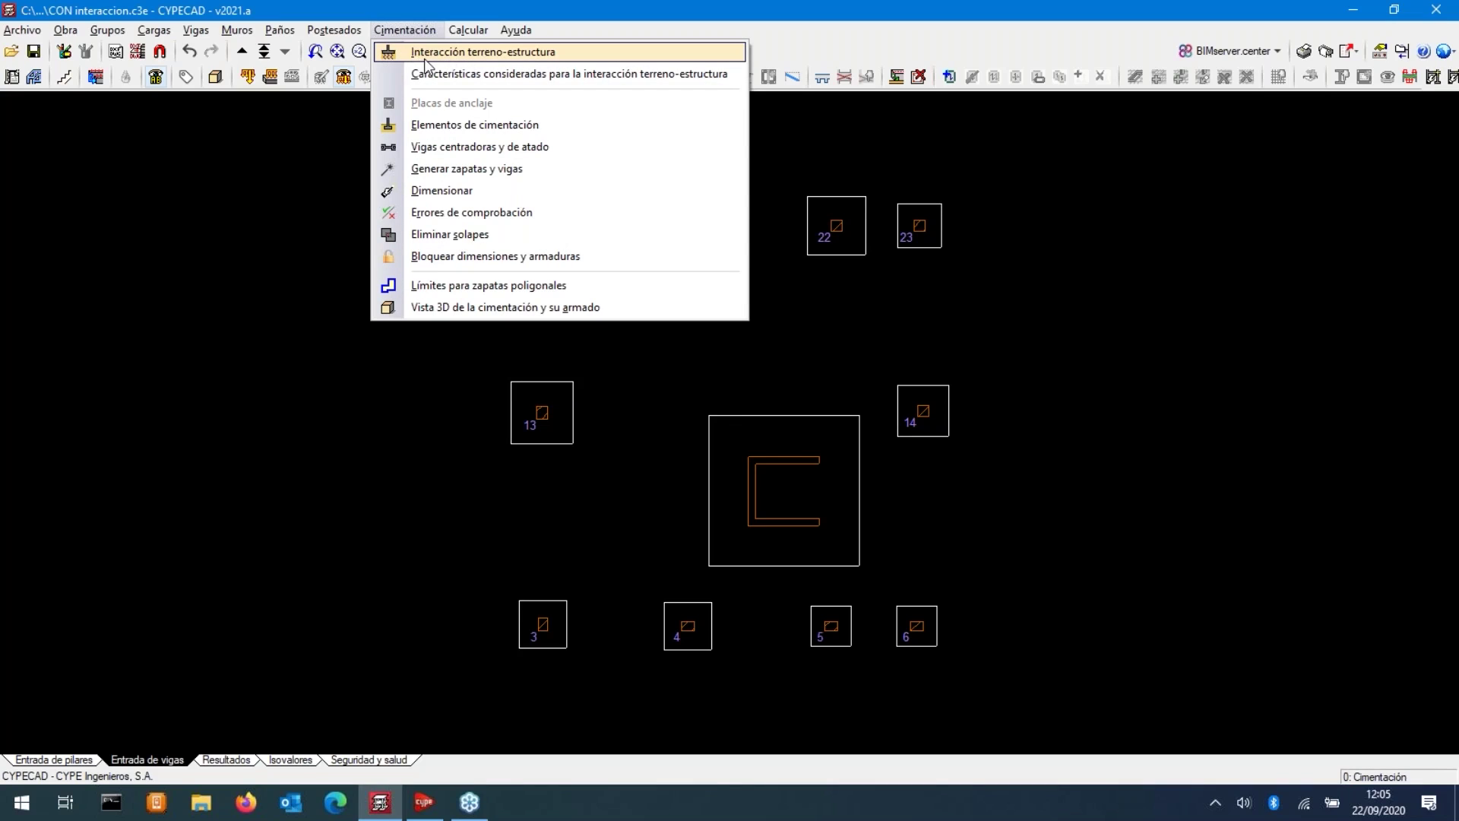
click(430, 53)
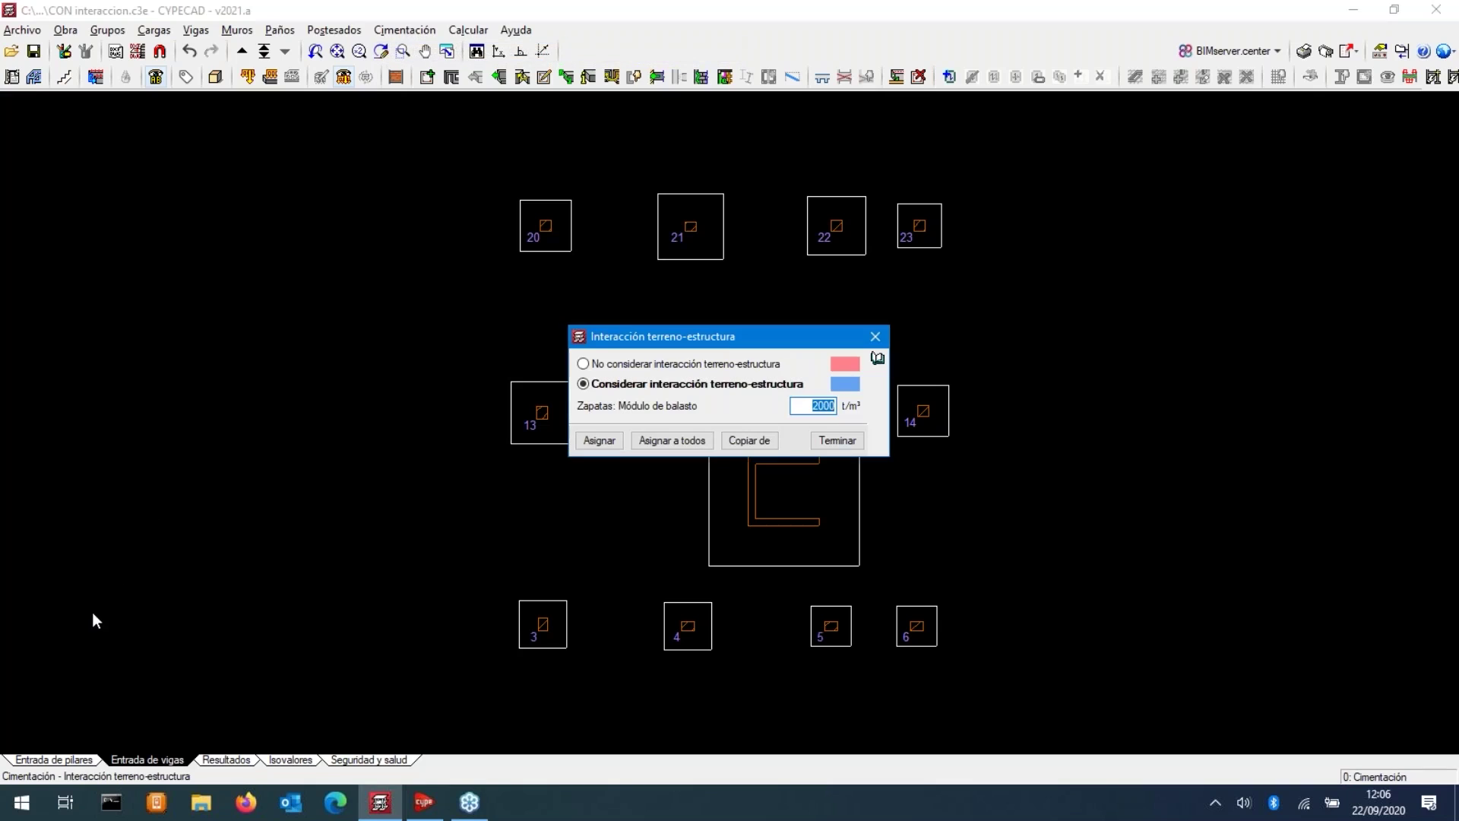
click(749, 441)
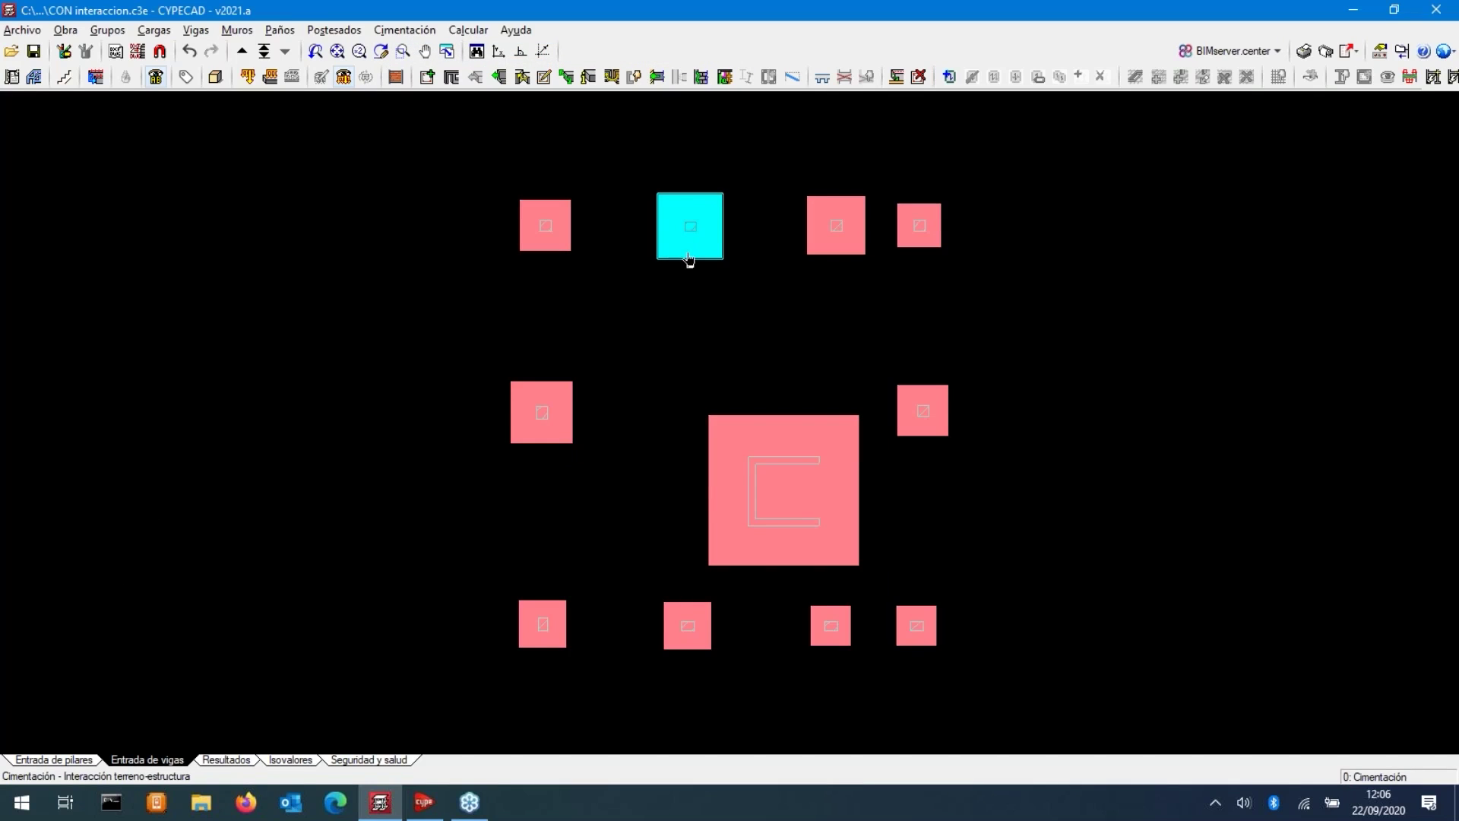
click(691, 257)
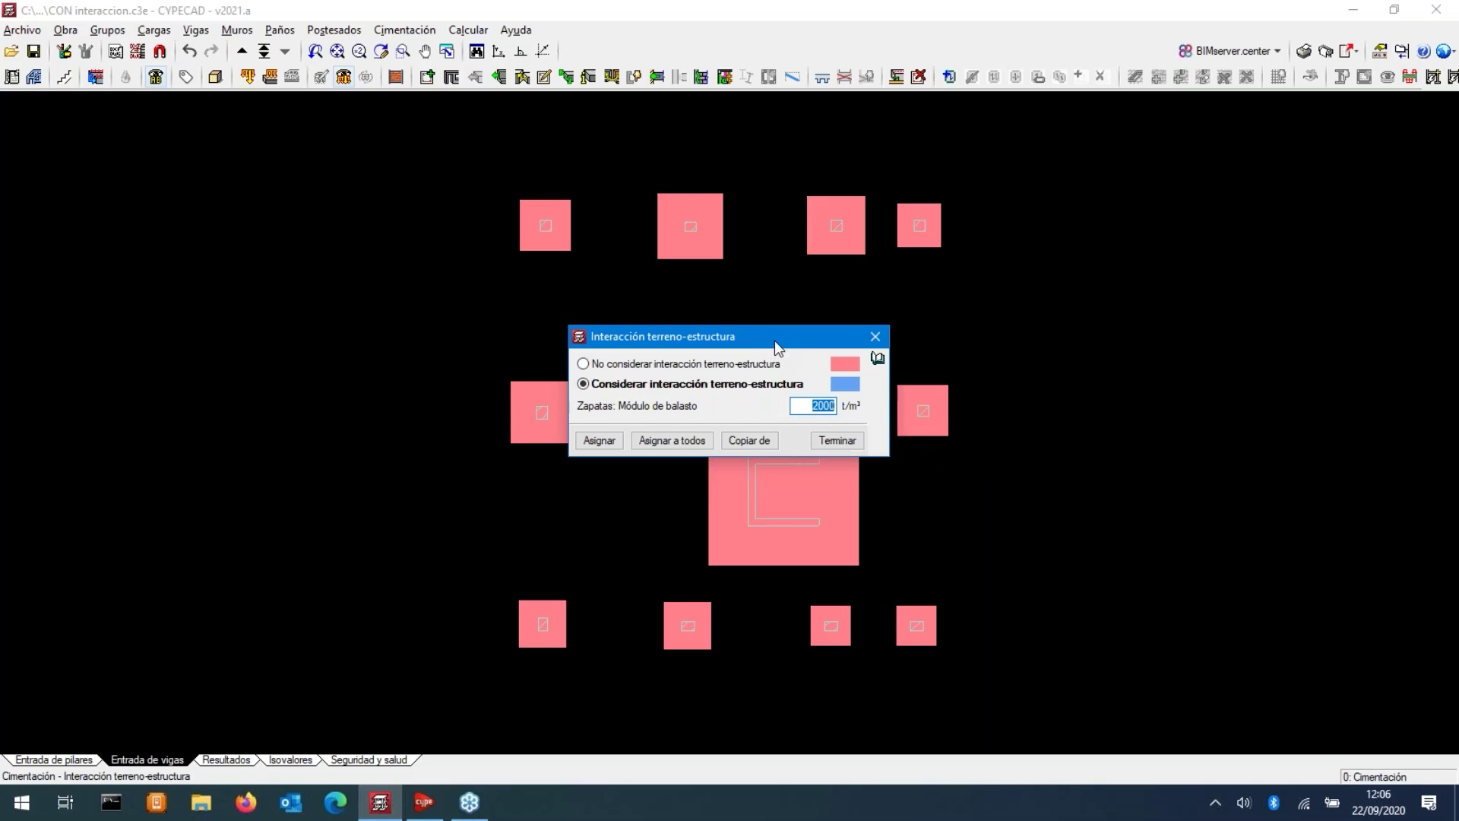
drag(774, 346, 349, 299)
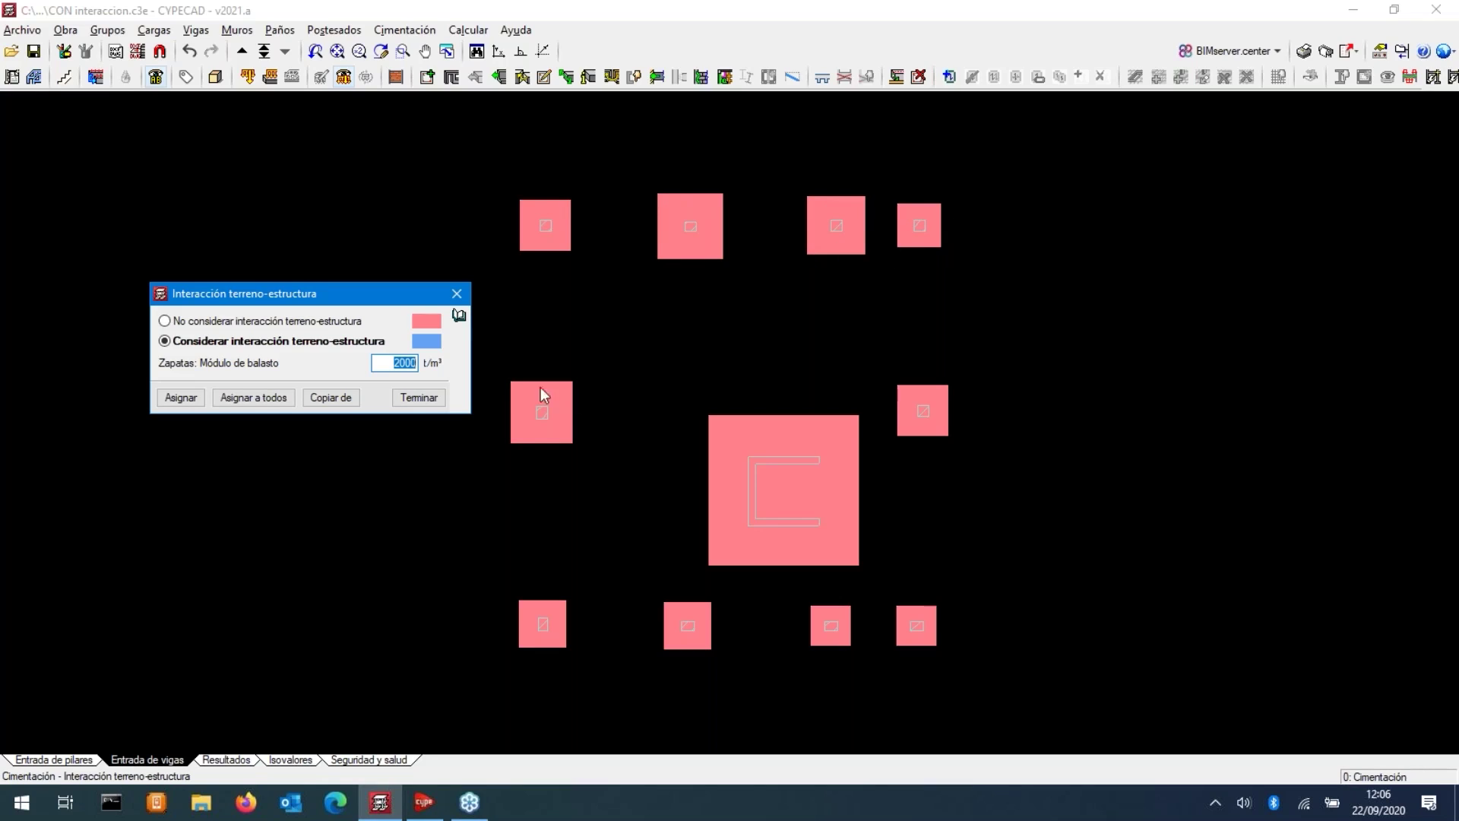
text(1000000)
drag(379, 363, 443, 382)
click(263, 399)
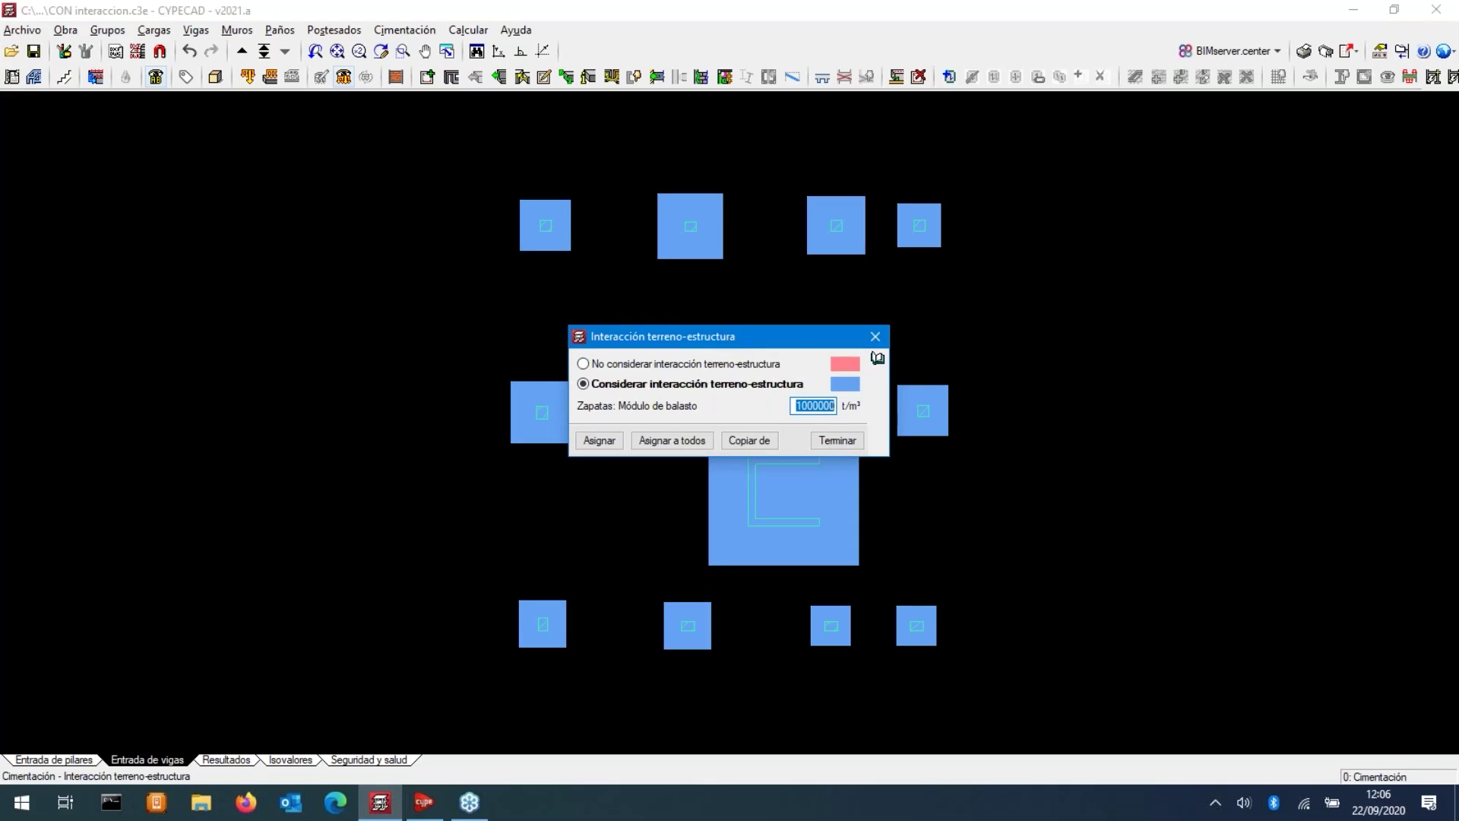
click(829, 443)
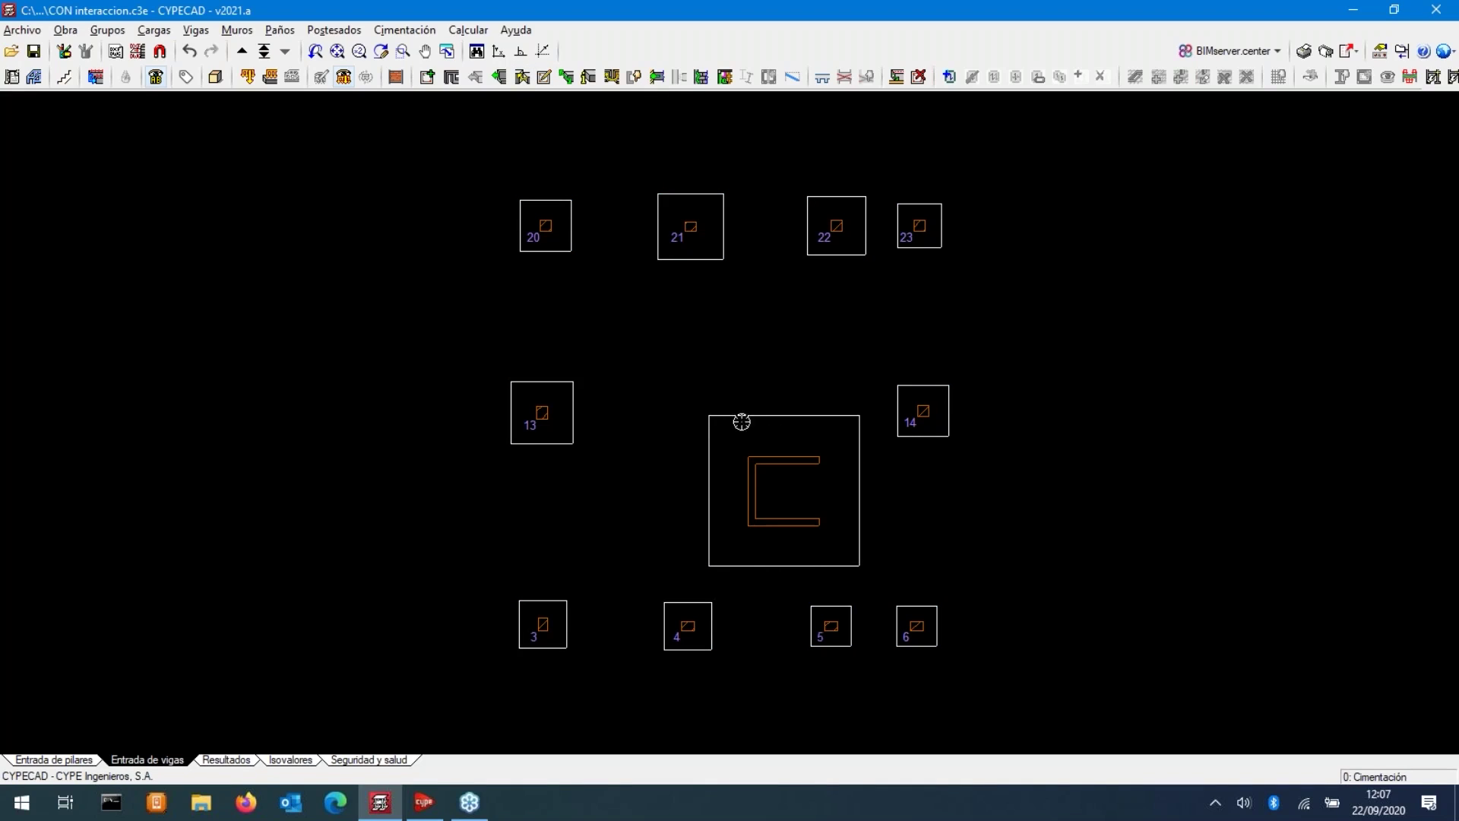
- Try to calculate the project without sizing the foundation, decline continuing despite mixed external fixity, and close the error report
click(468, 31)
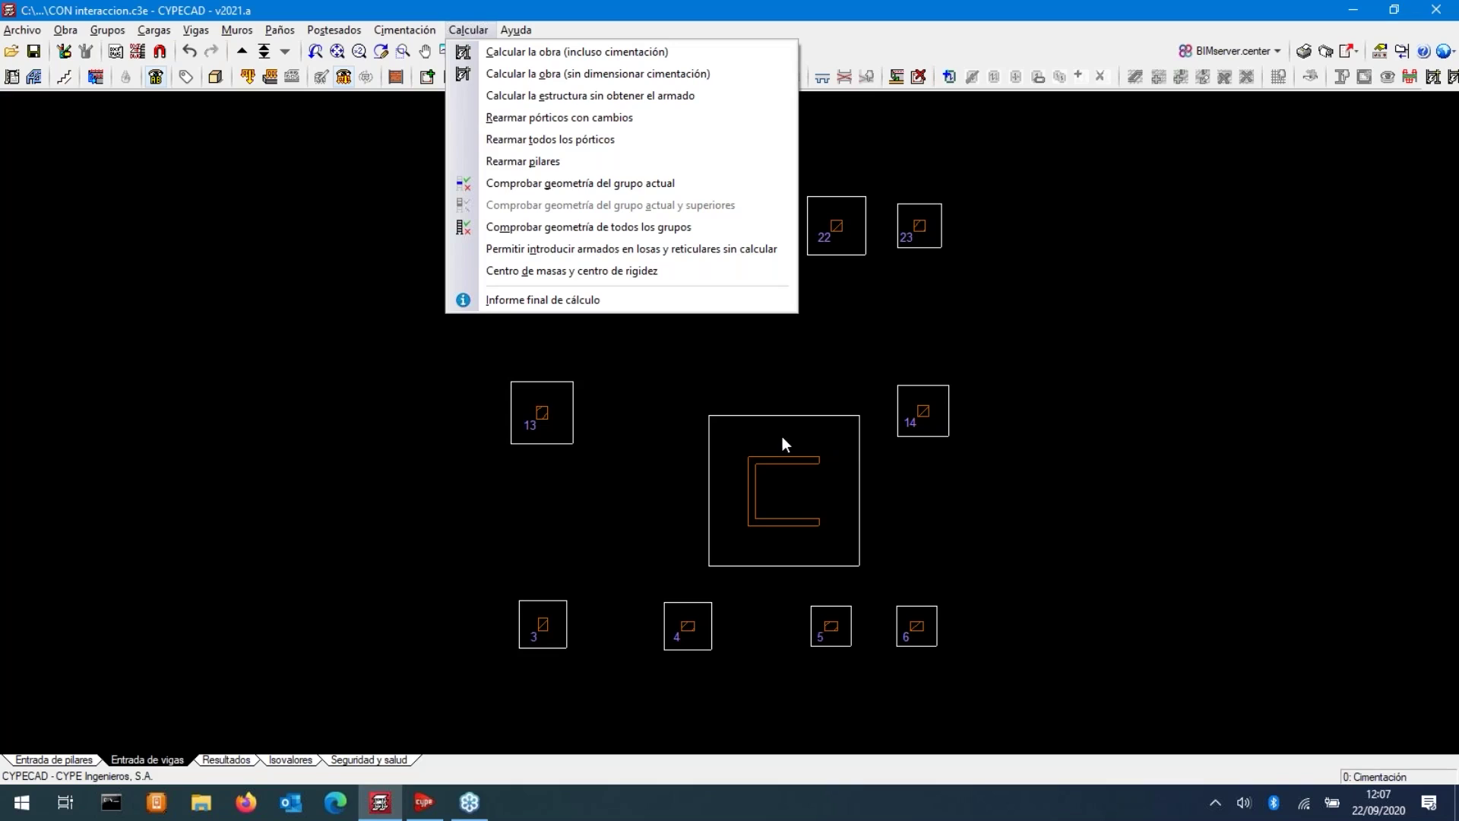
click(568, 74)
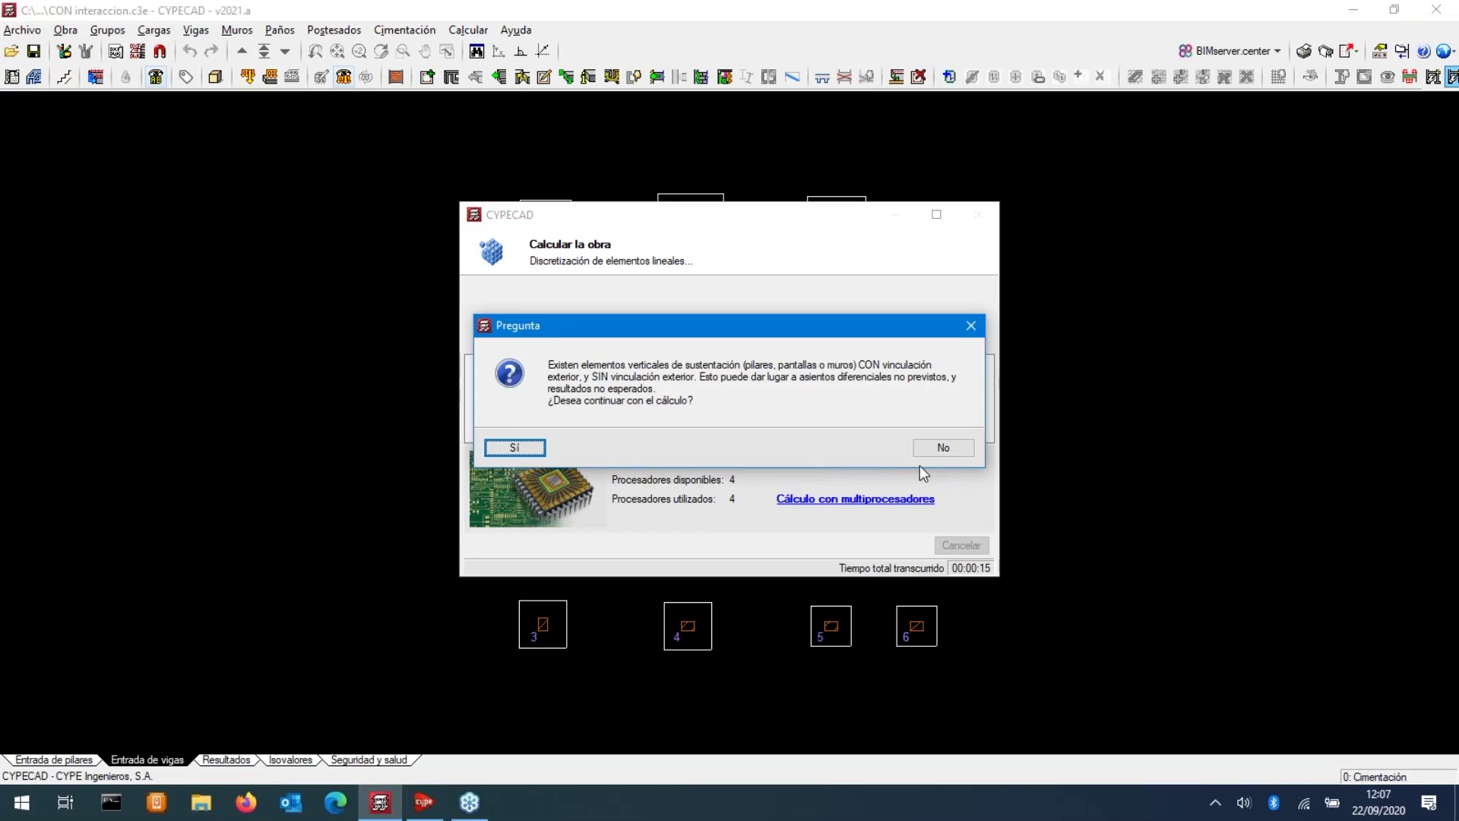
click(943, 449)
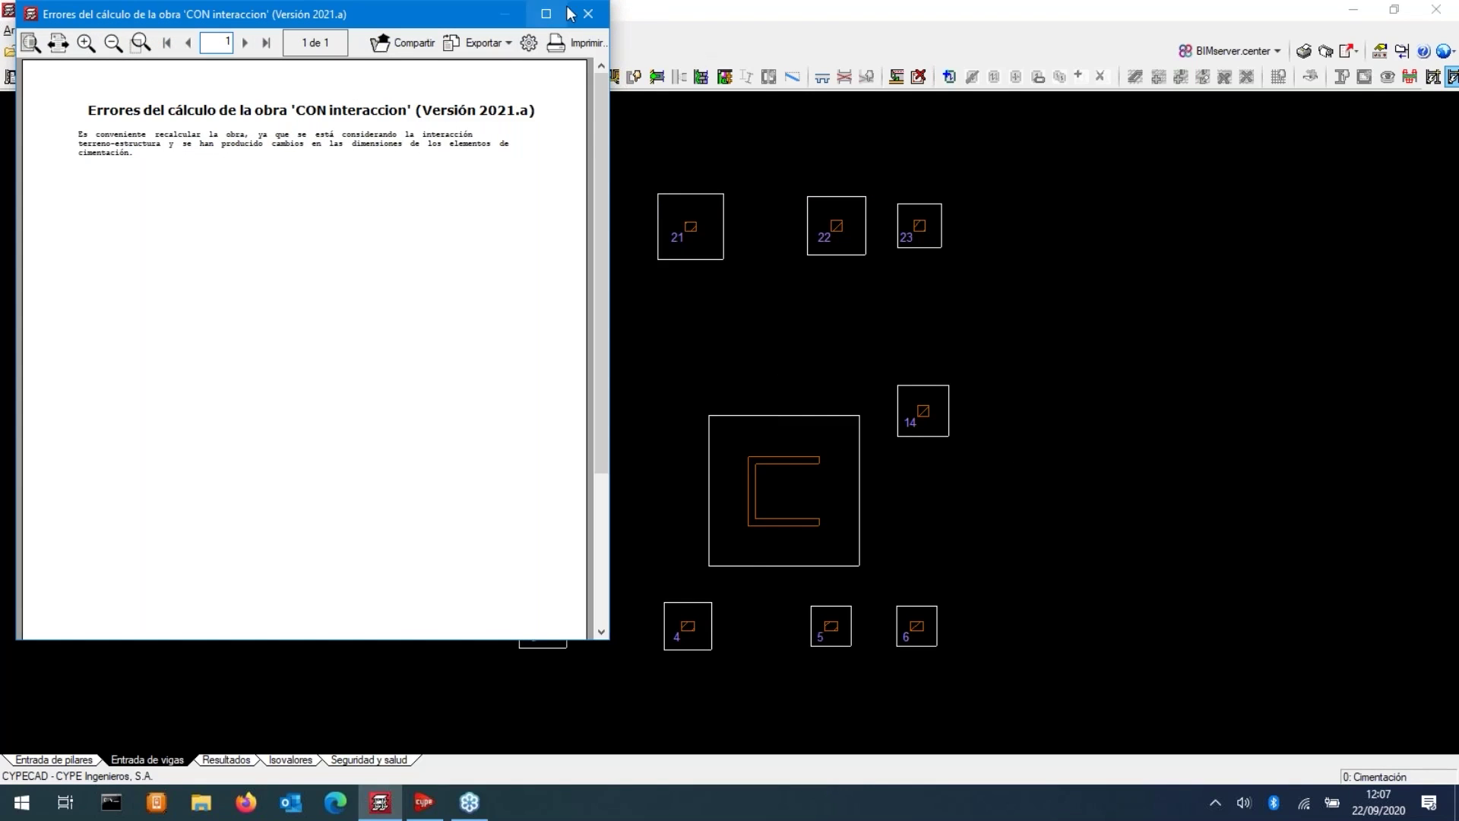
click(591, 20)
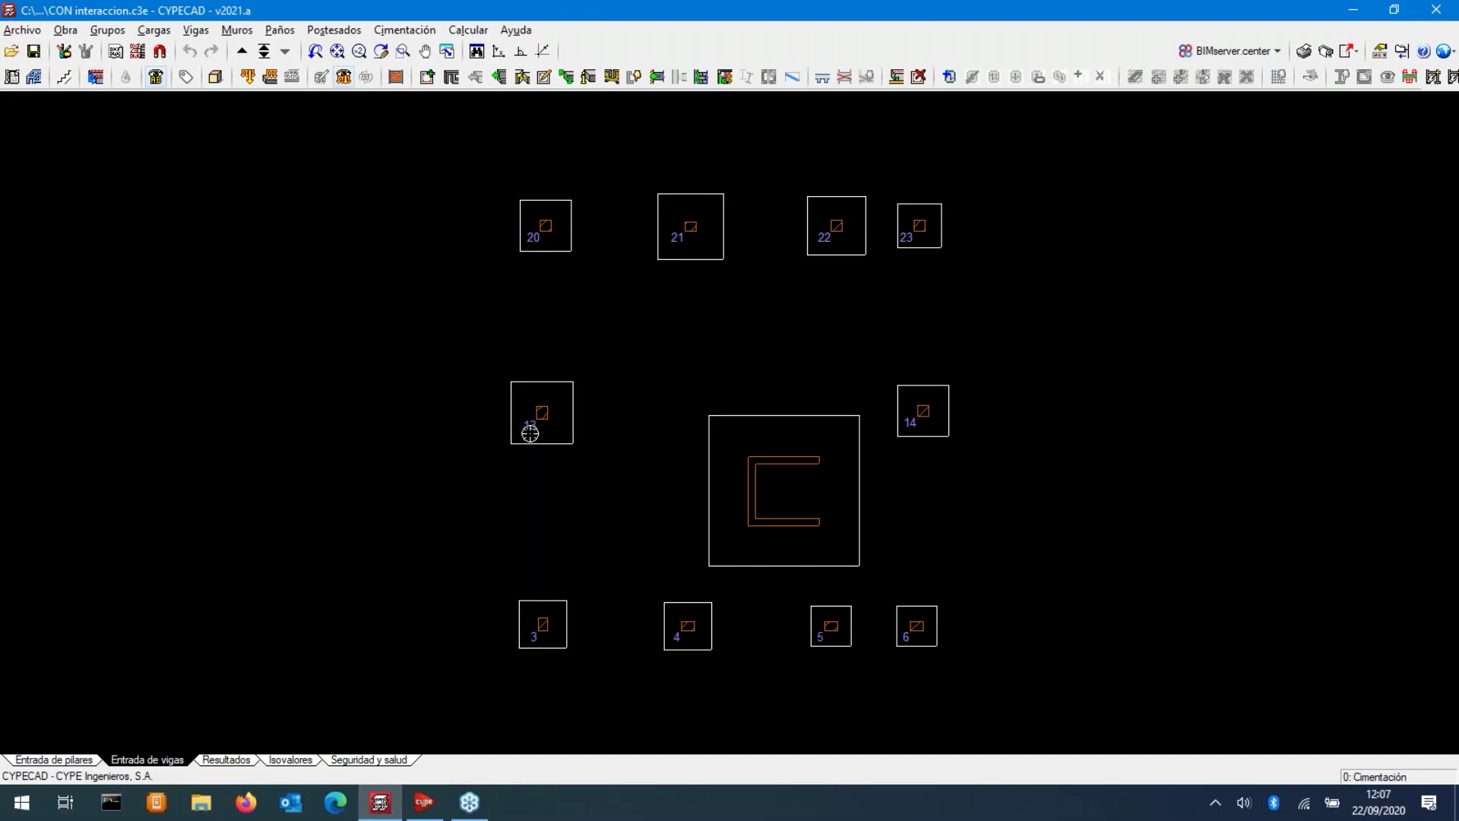
- Save the current foundation view as the AutoCAD DXF file "Interaccion terreno.dxf" on the desktop, replacing the existing file
click(448, 53)
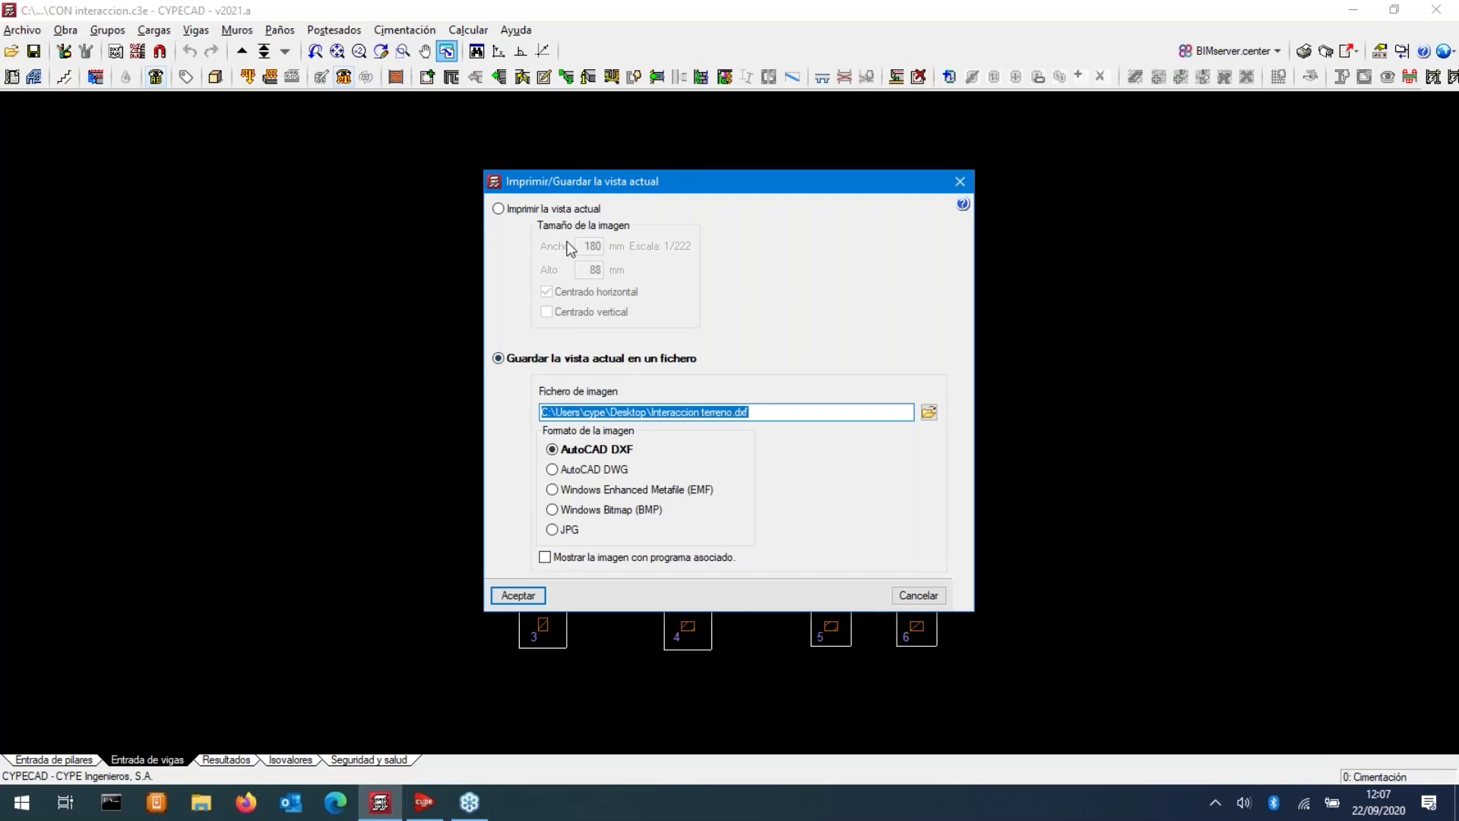
drag(604, 186, 362, 177)
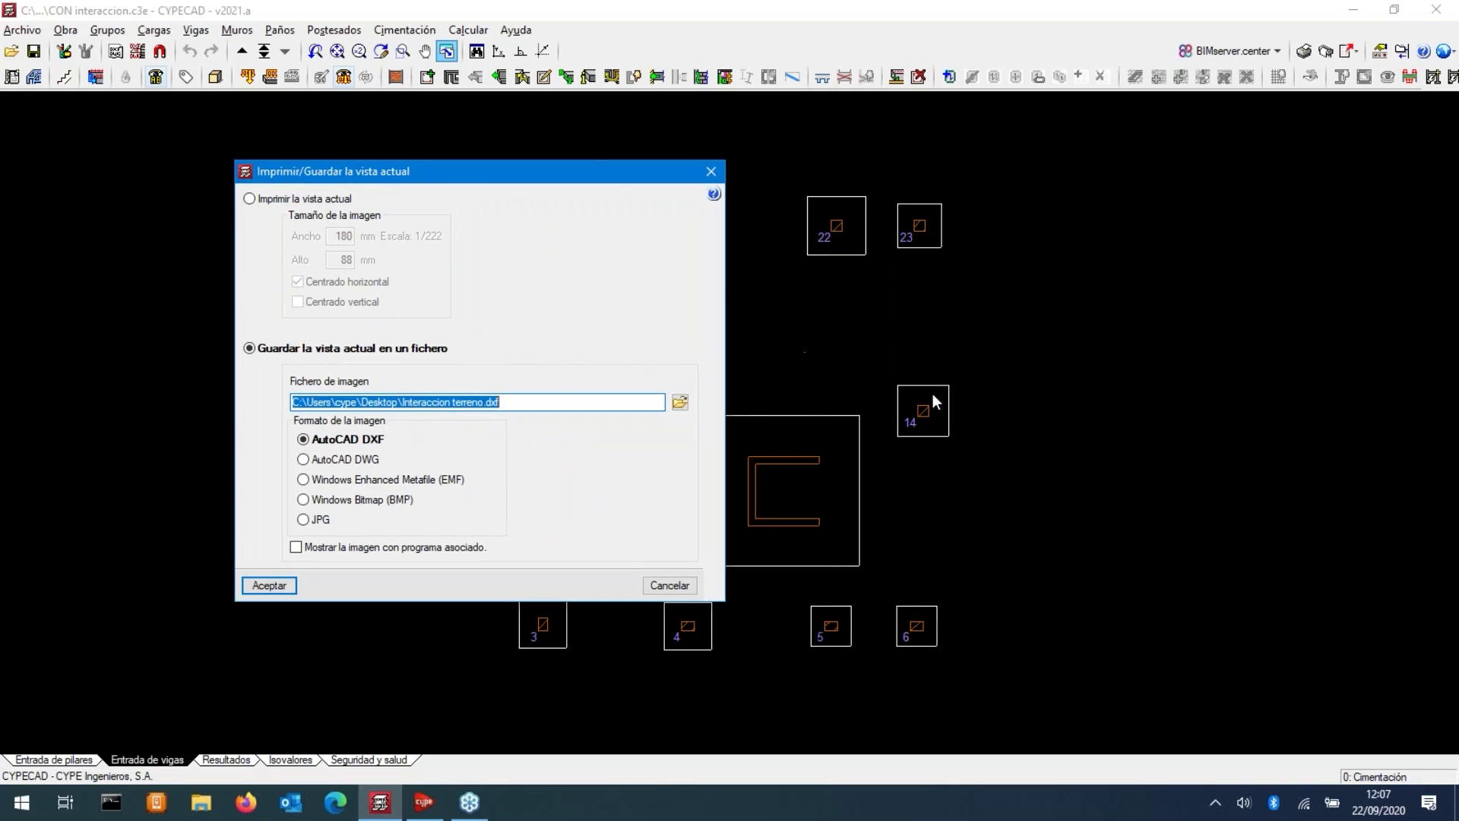
drag(587, 175, 510, 178)
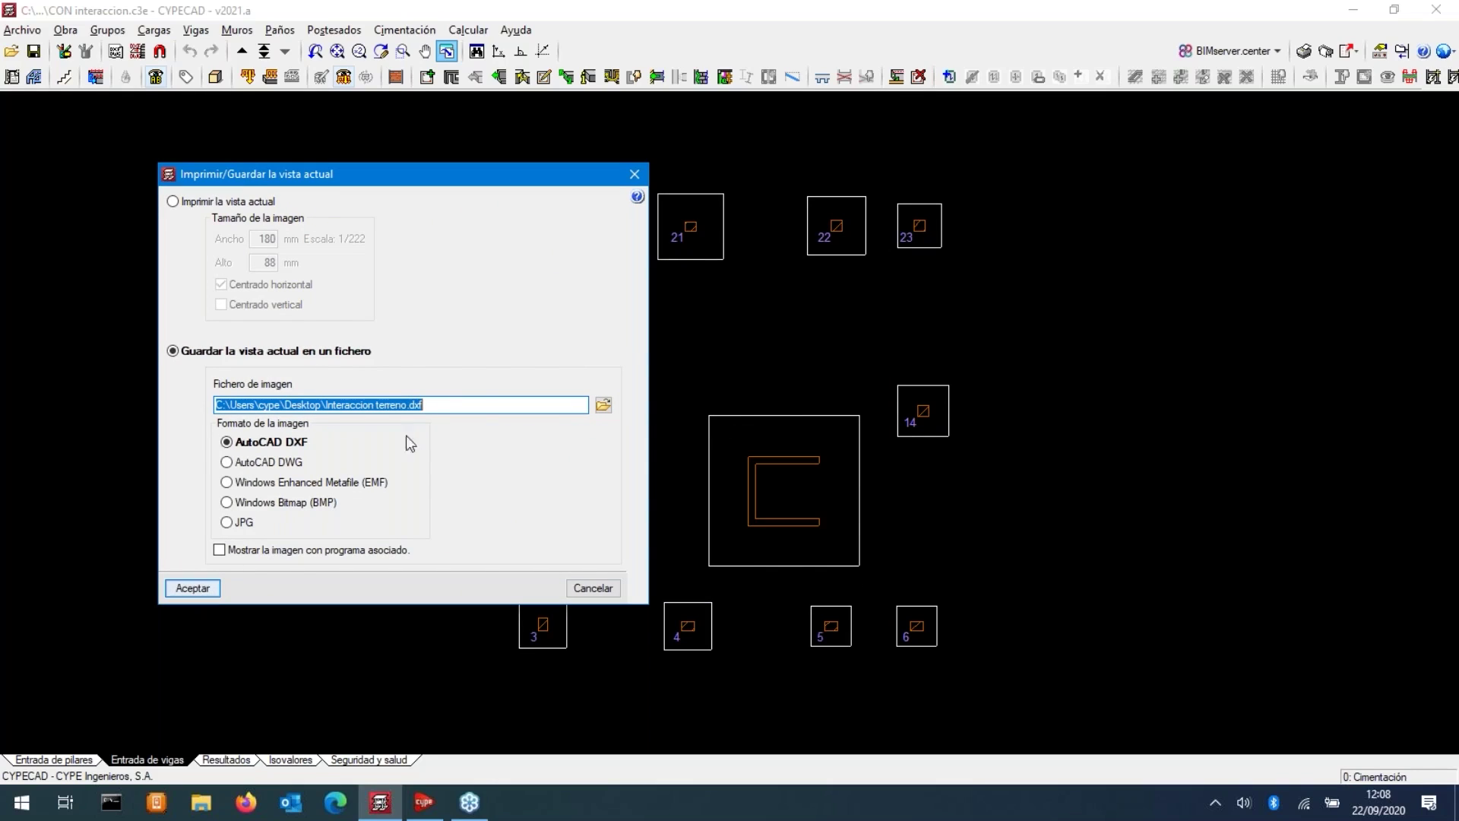
click(191, 588)
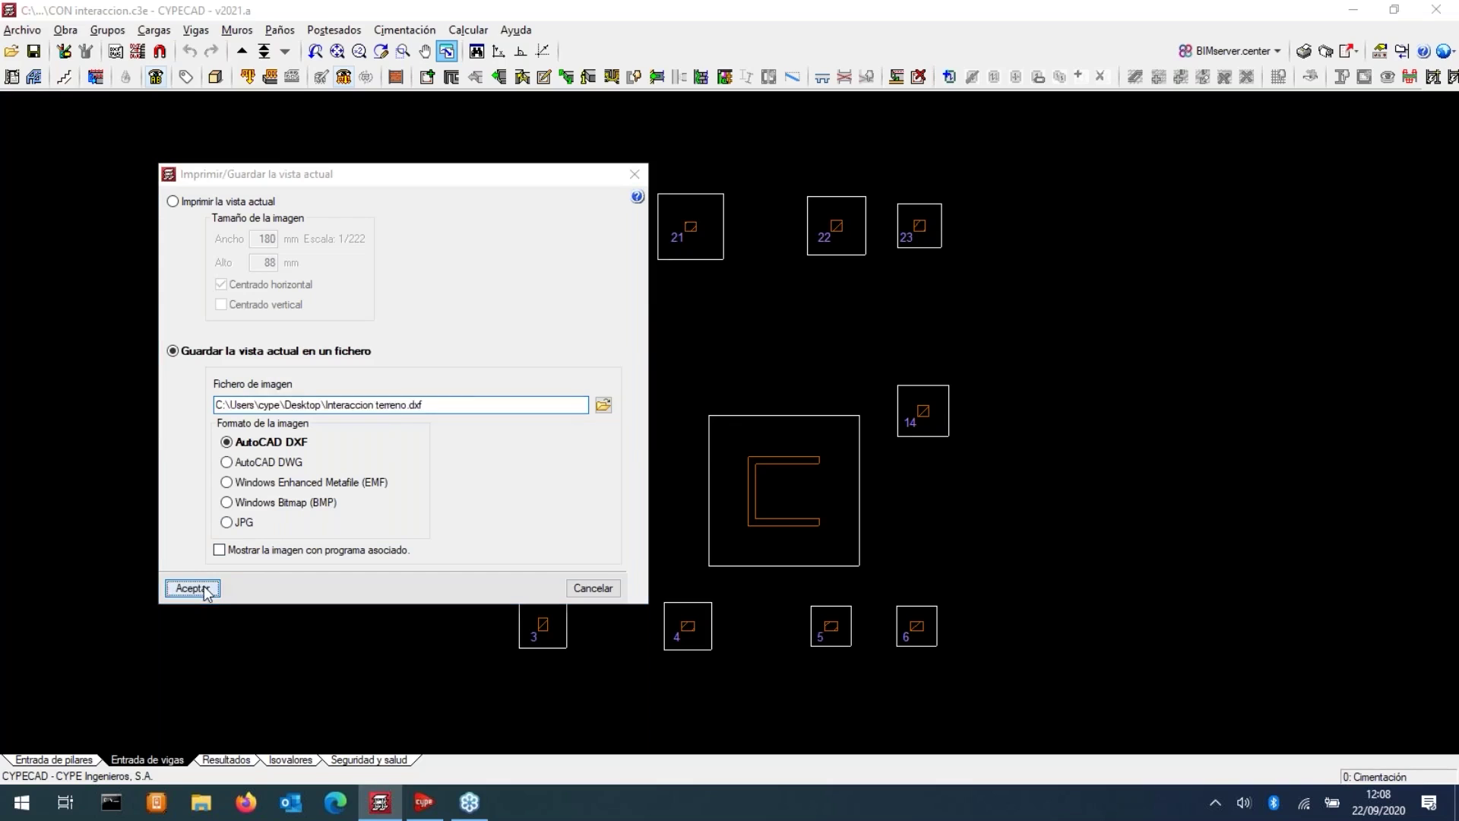
click(196, 432)
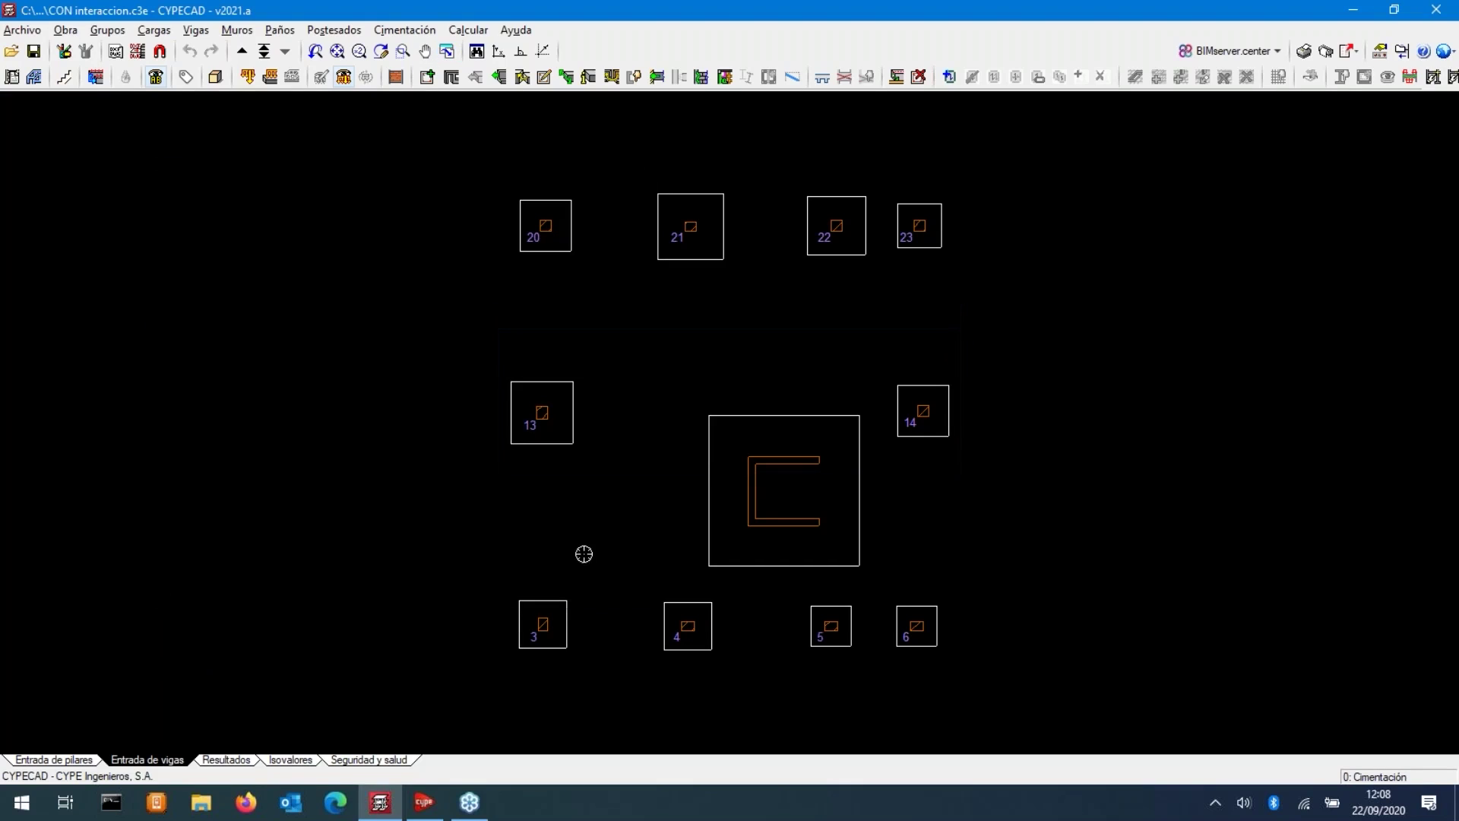
- Reimport the "Interaccion terreno.dxf" template and set its BORDE_CIMENTACION layer colour to light cyan
click(117, 55)
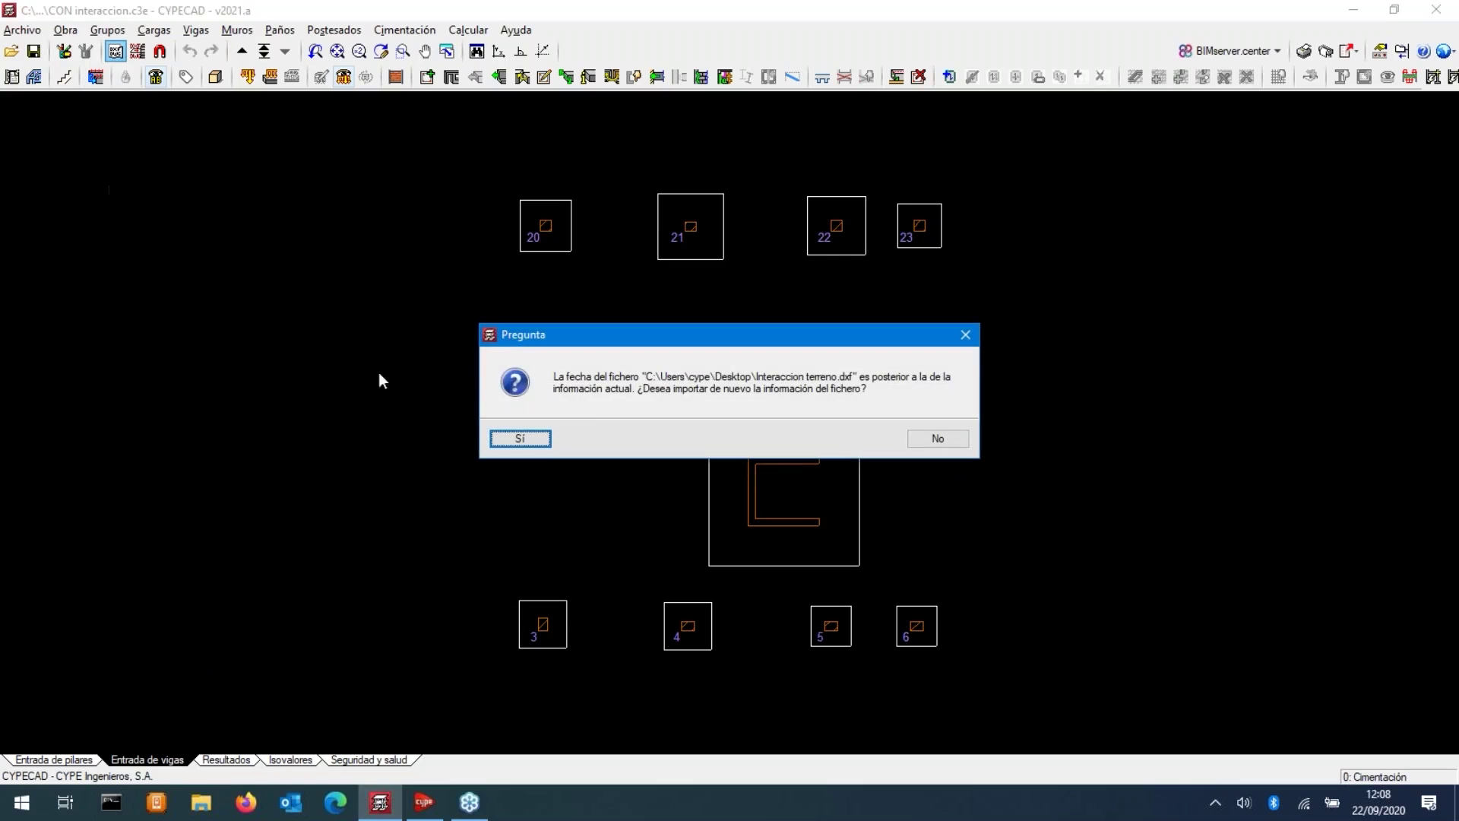
click(532, 439)
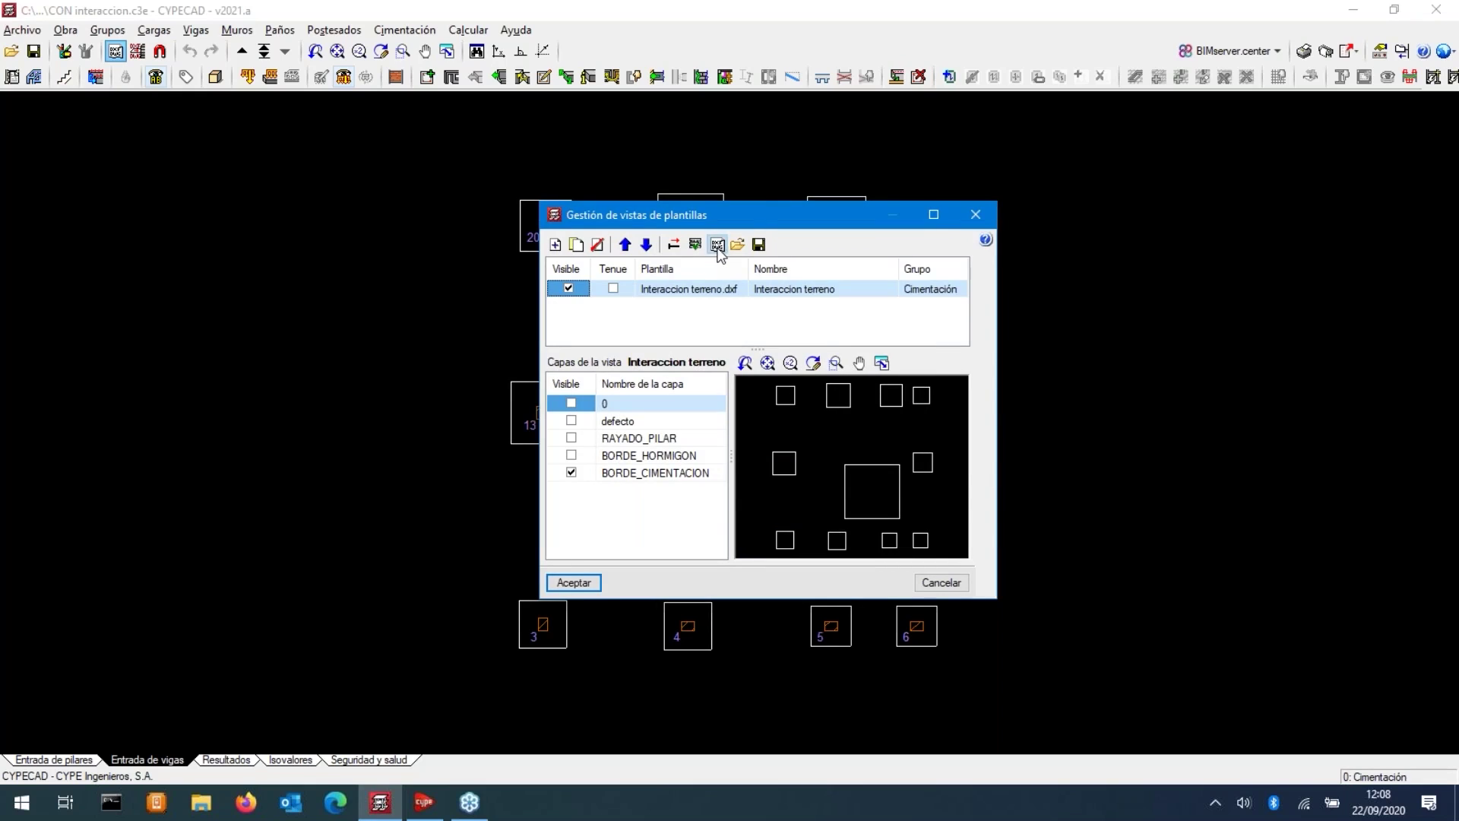
click(717, 244)
click(566, 280)
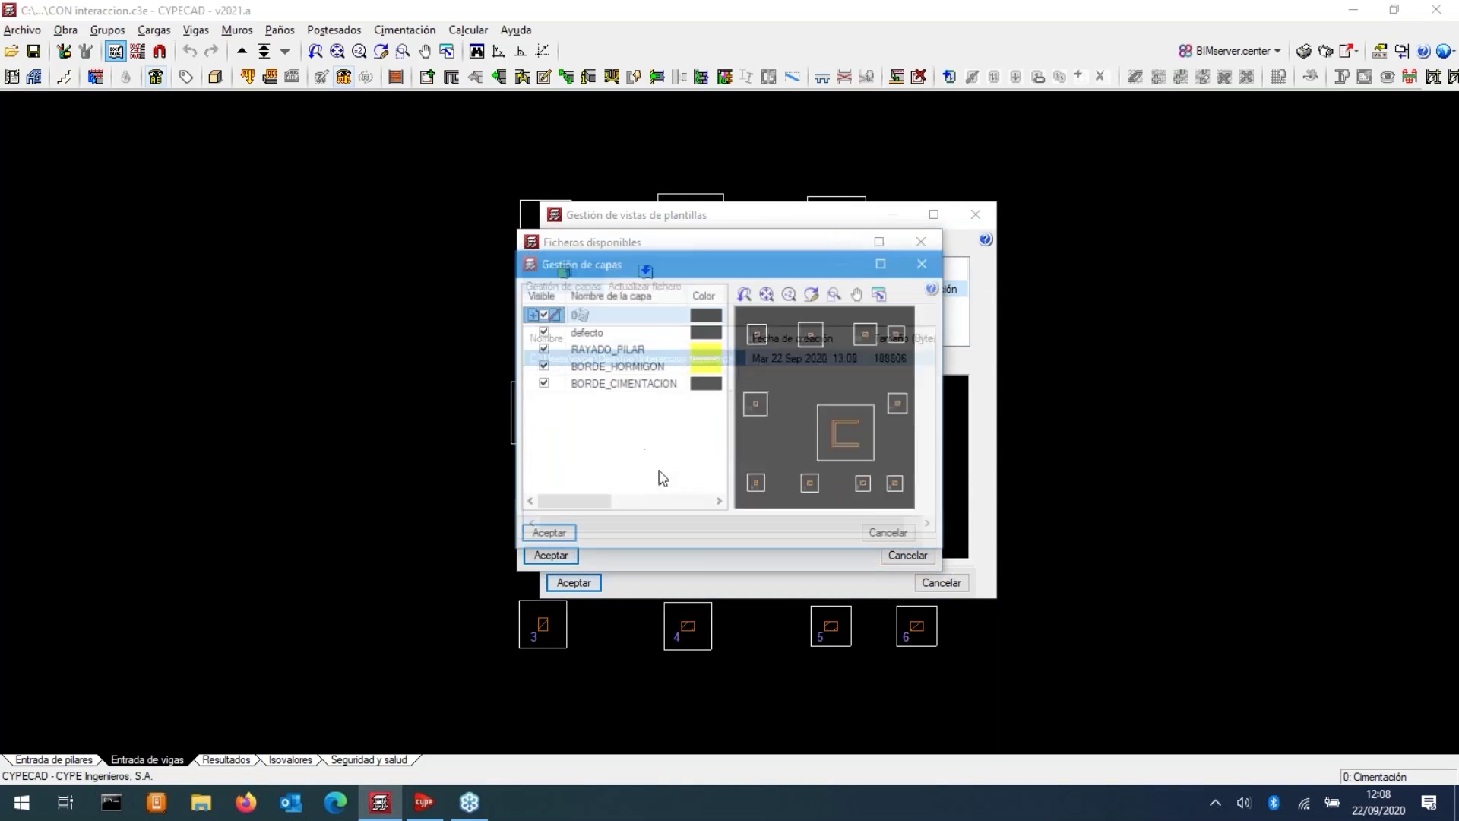
click(712, 386)
click(712, 388)
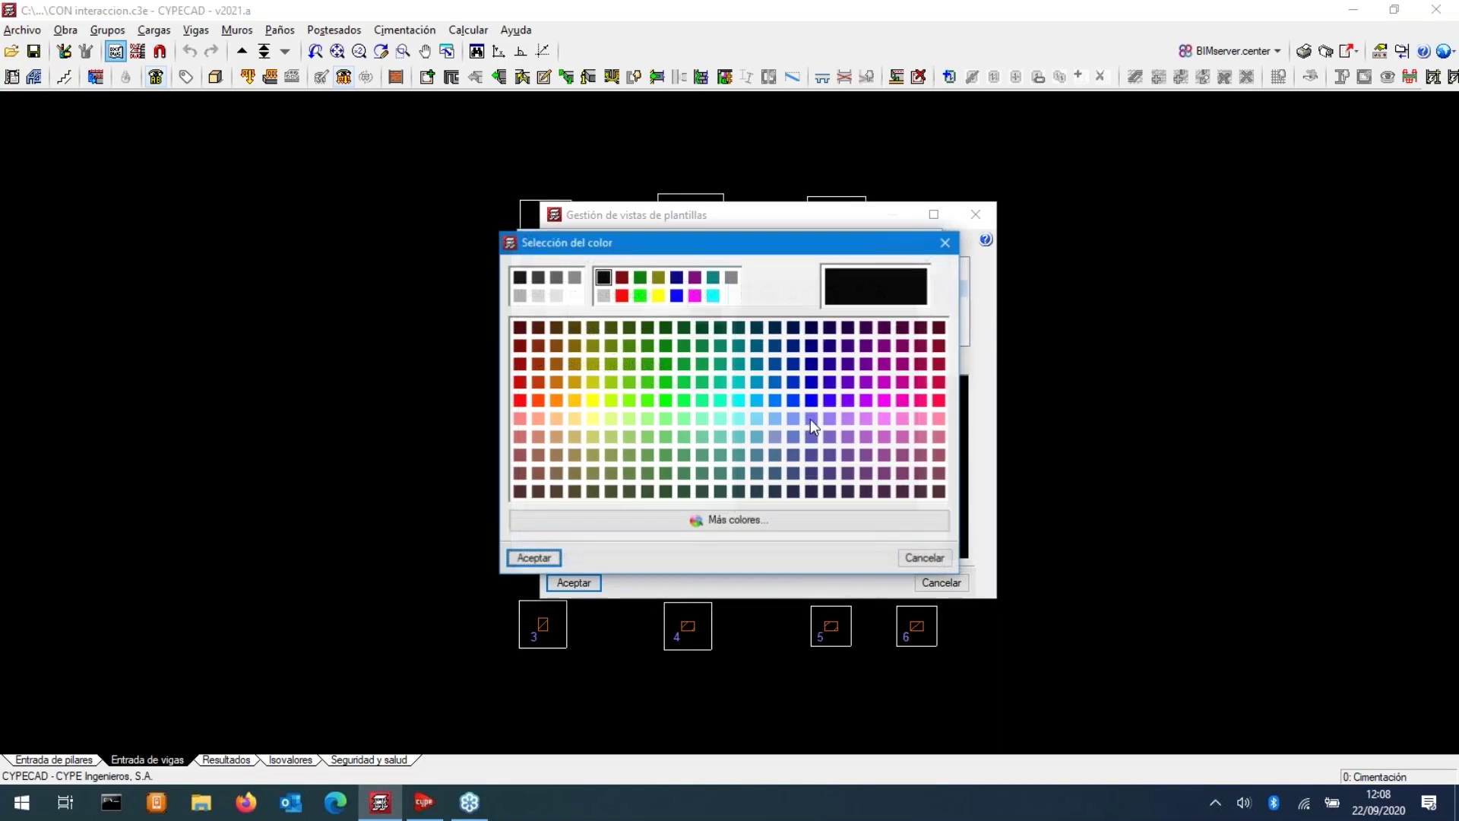
click(720, 418)
click(559, 559)
click(548, 534)
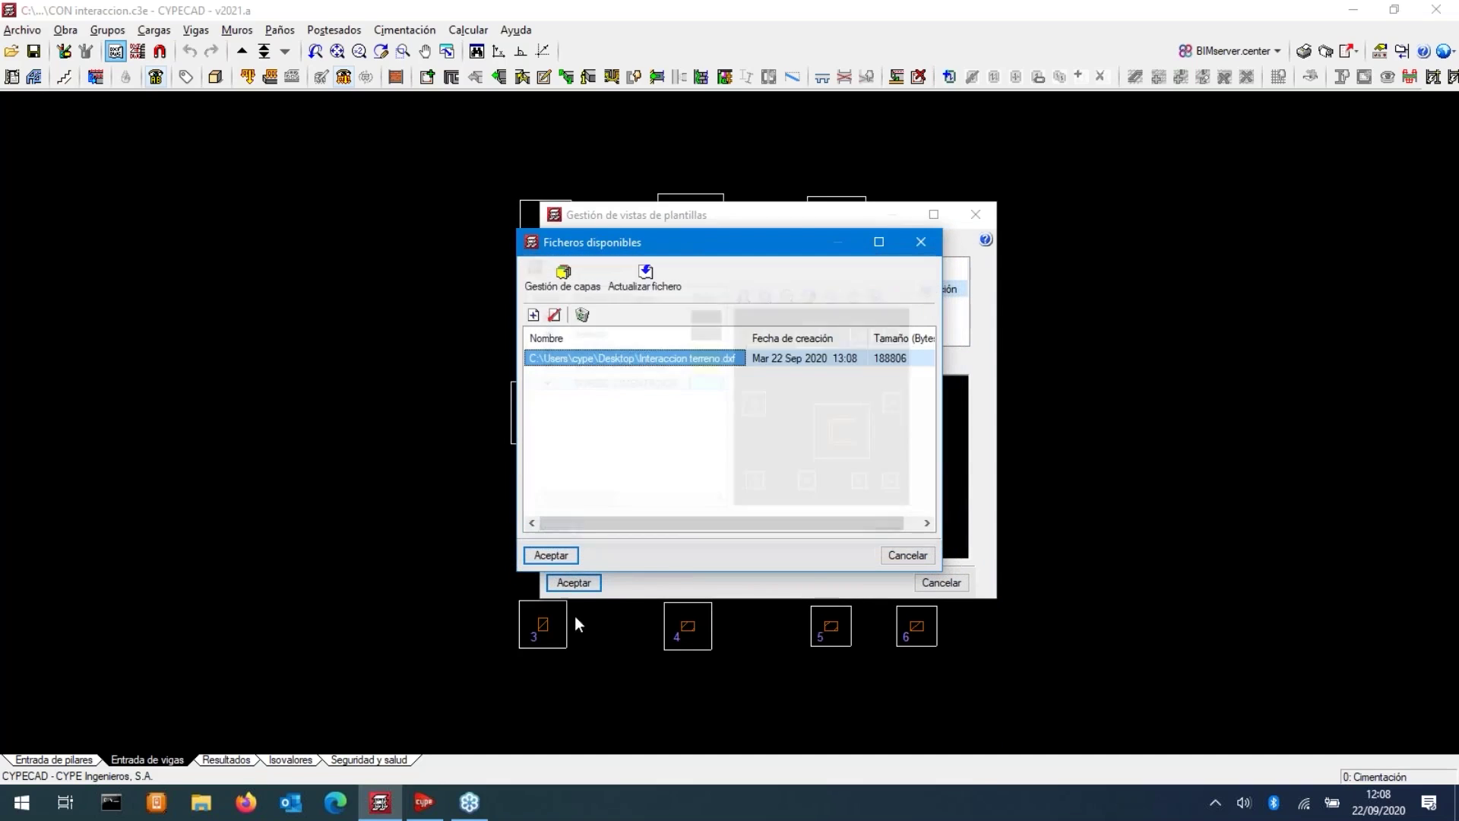
click(574, 562)
click(575, 581)
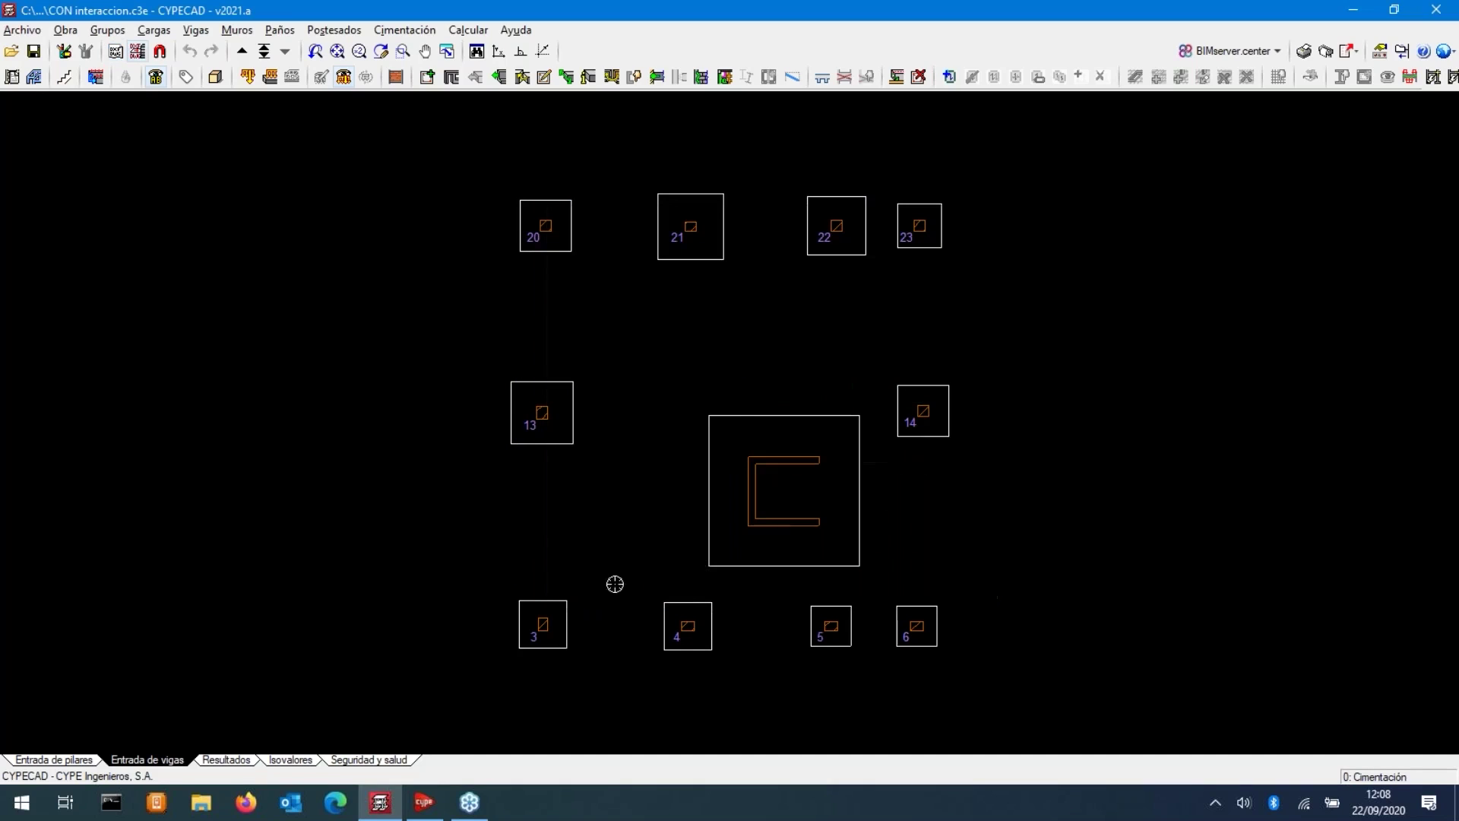
- Delete the multiple-column footing under the U-shaped wall core
click(403, 29)
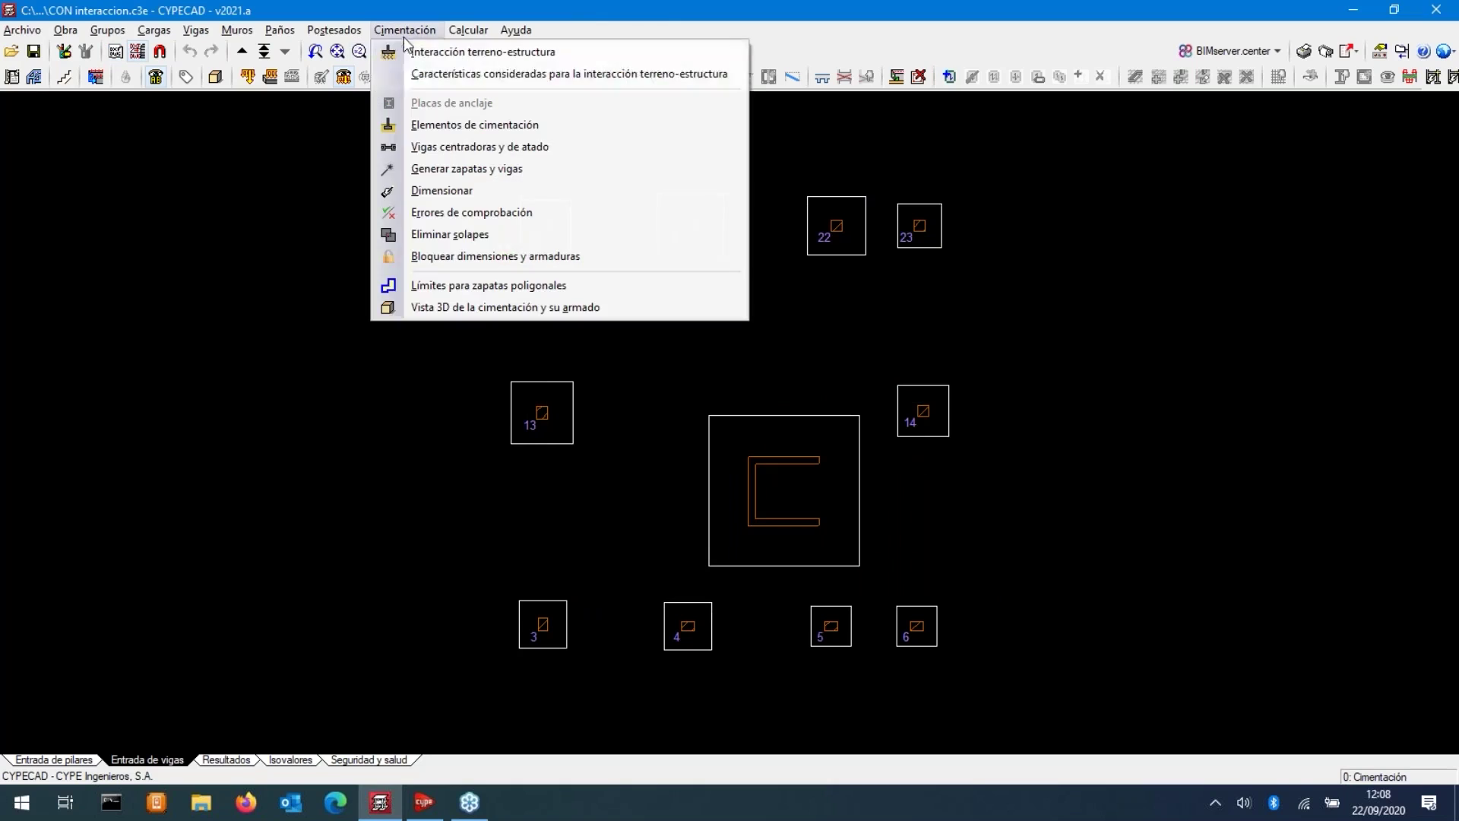
click(426, 128)
click(50, 171)
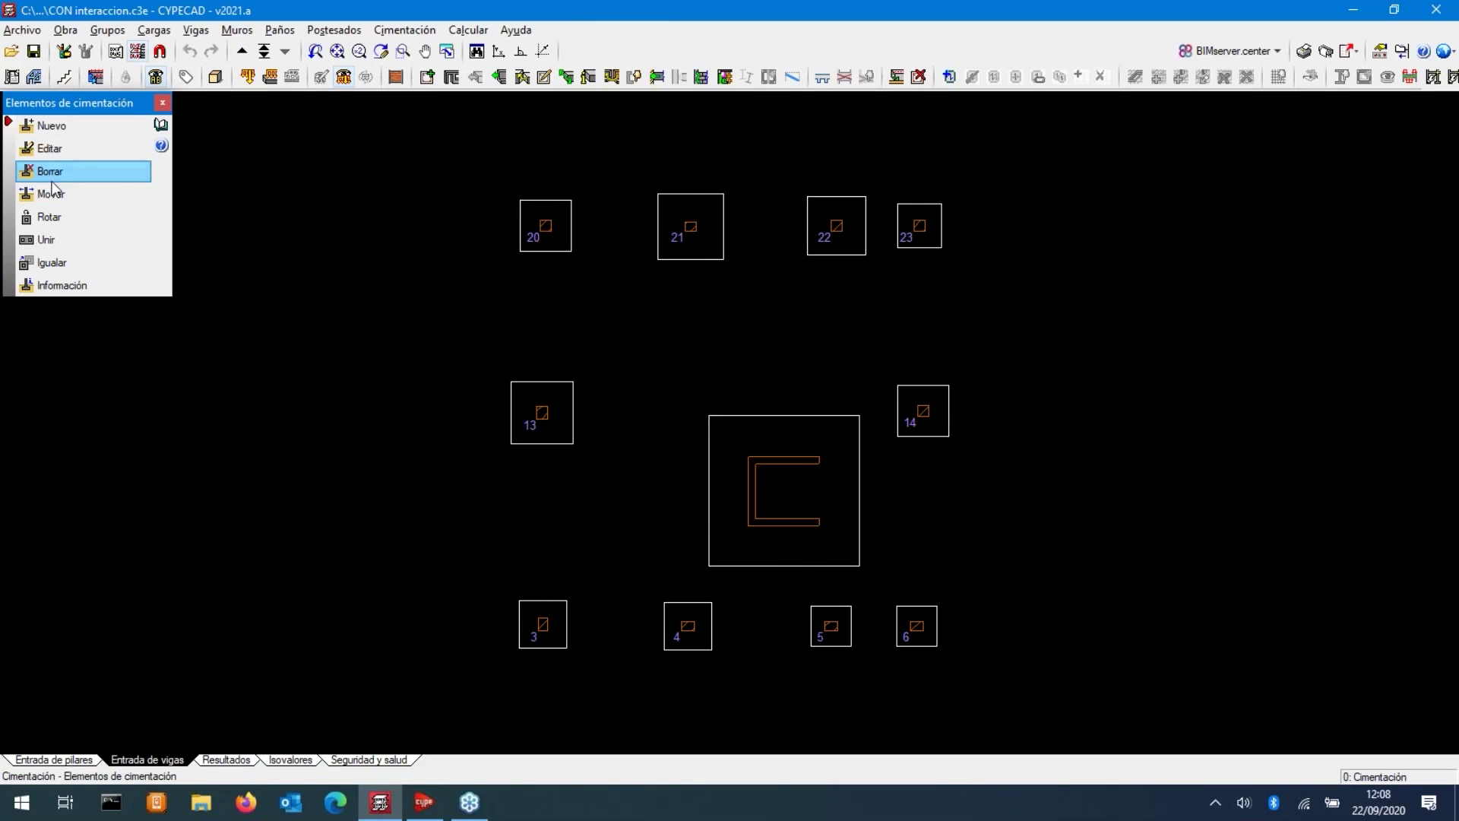
right_click(717, 445)
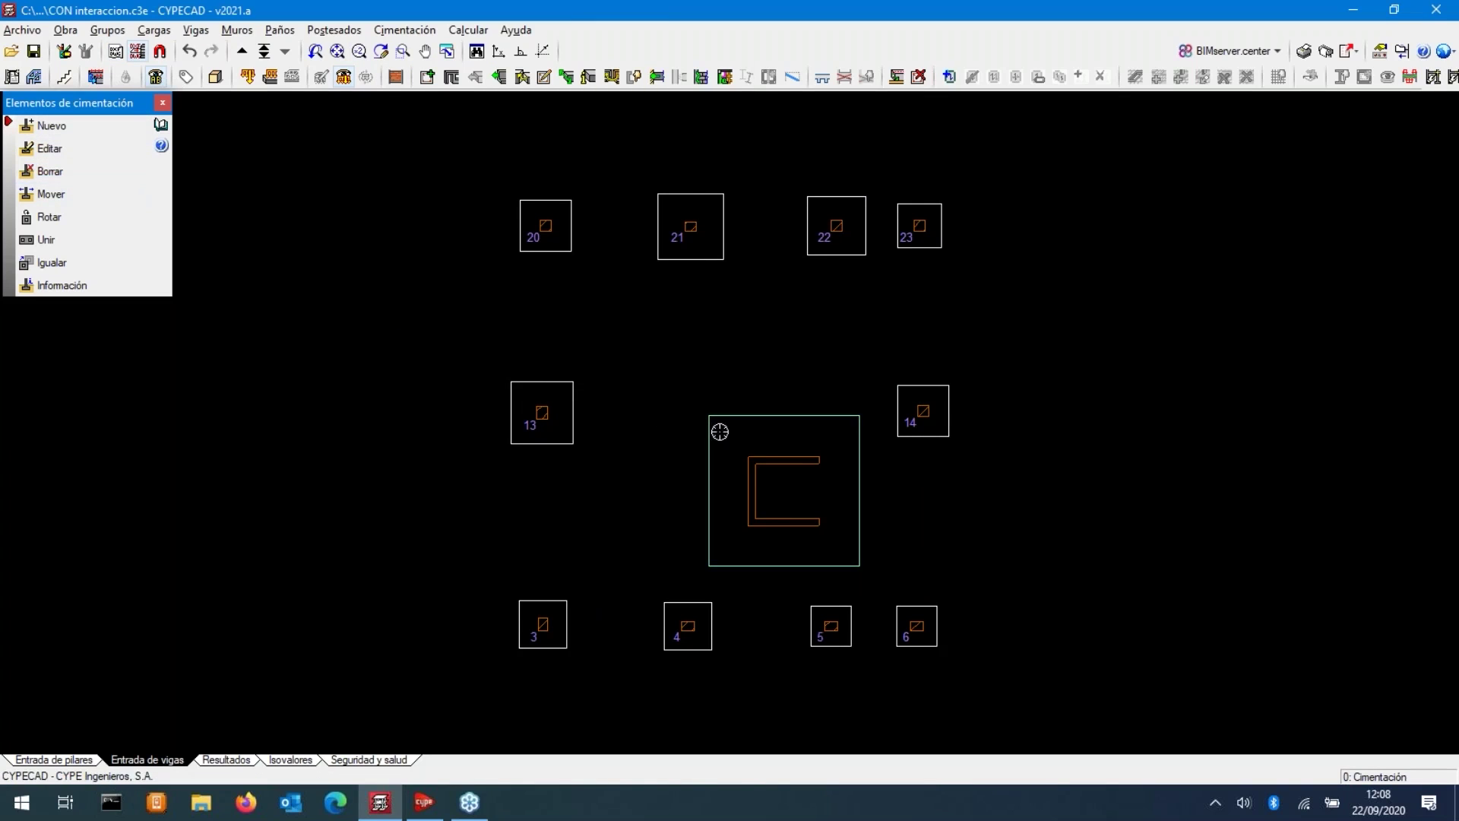
- Enable template snapping and enter foundation slab edge beams along the cyan square outline around the wall core
scroll(782, 570, up, 2)
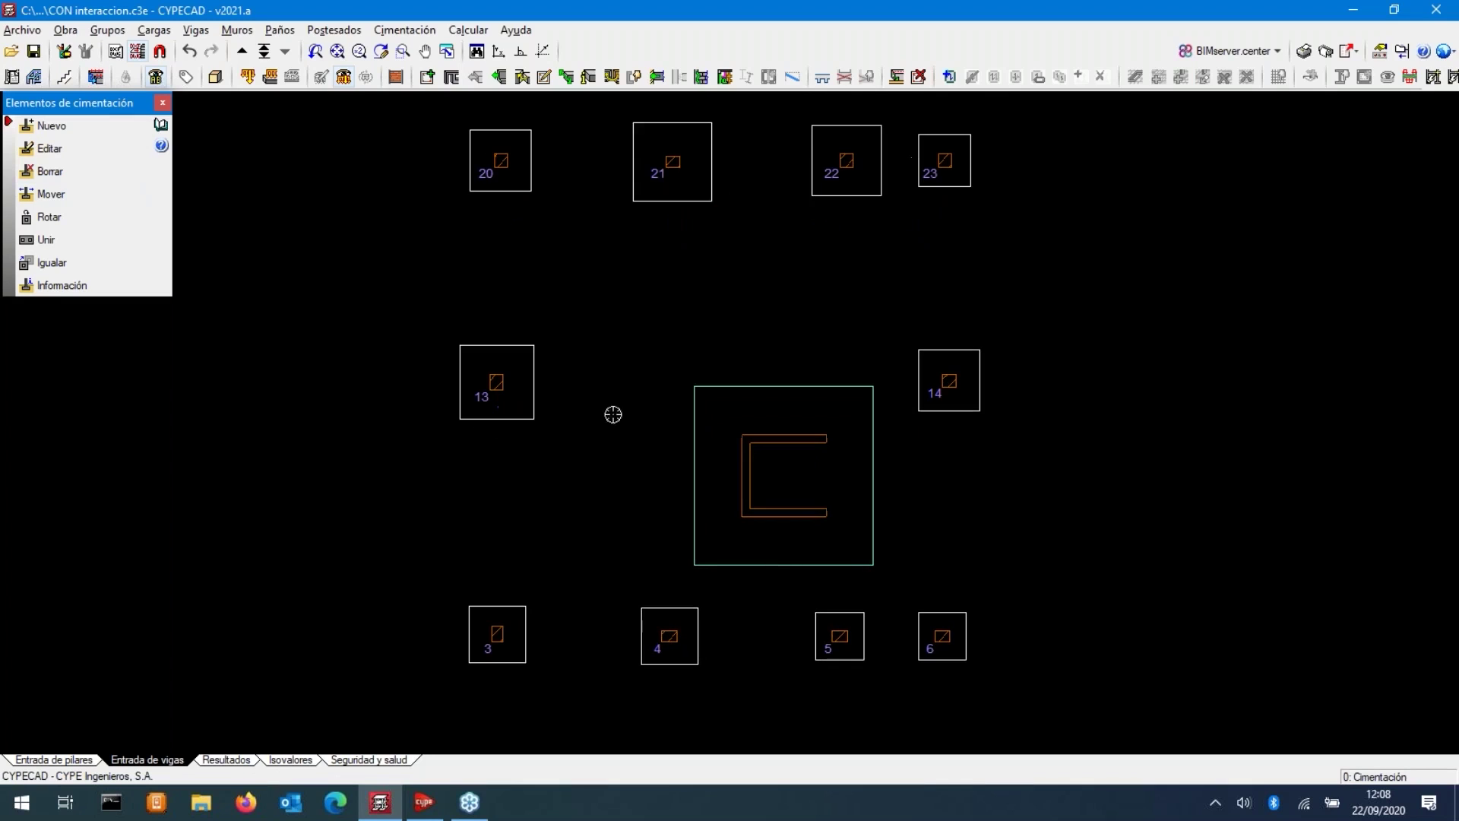
click(160, 56)
click(633, 325)
click(611, 479)
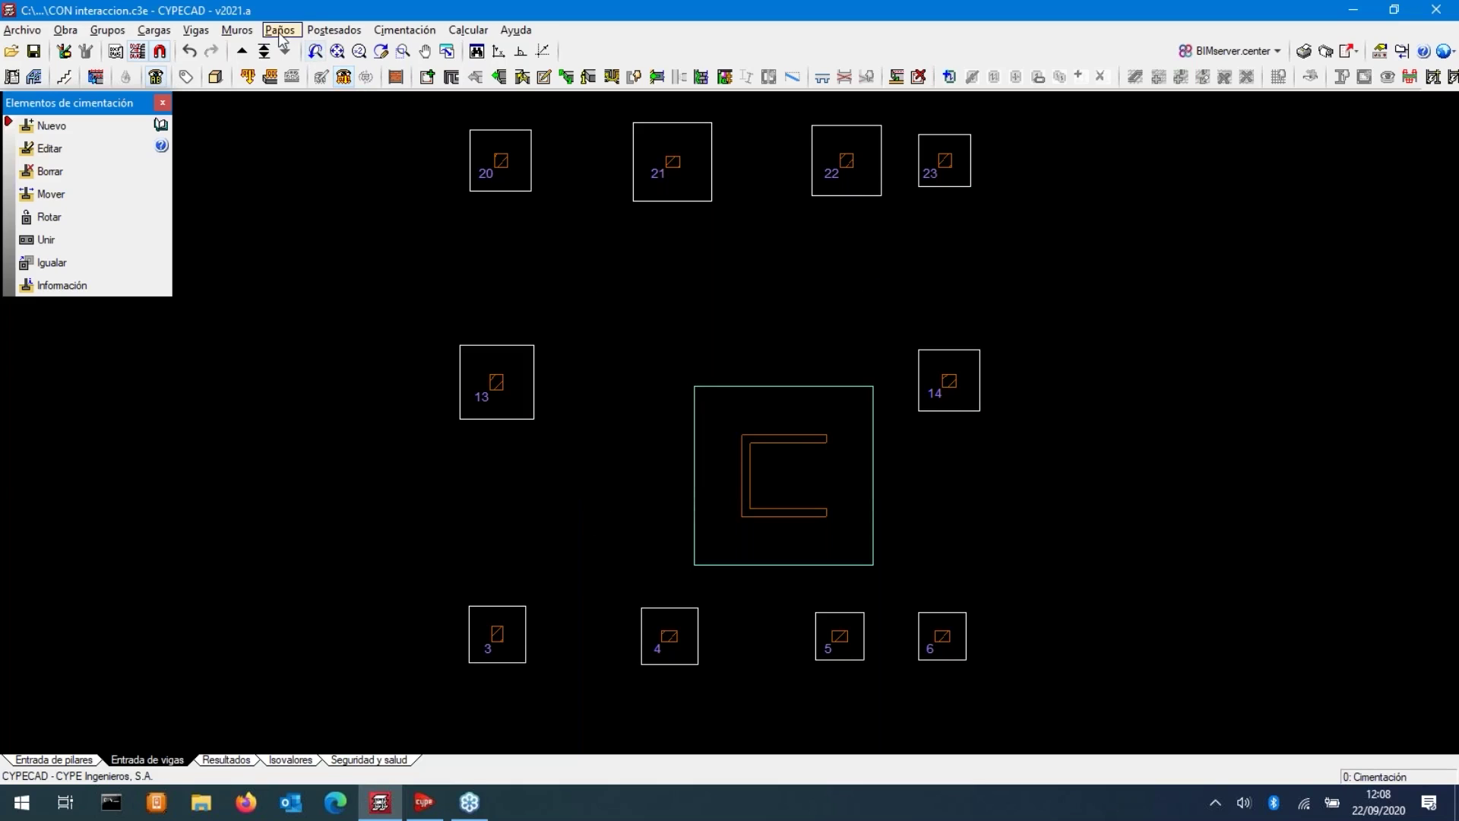
click(196, 29)
click(217, 55)
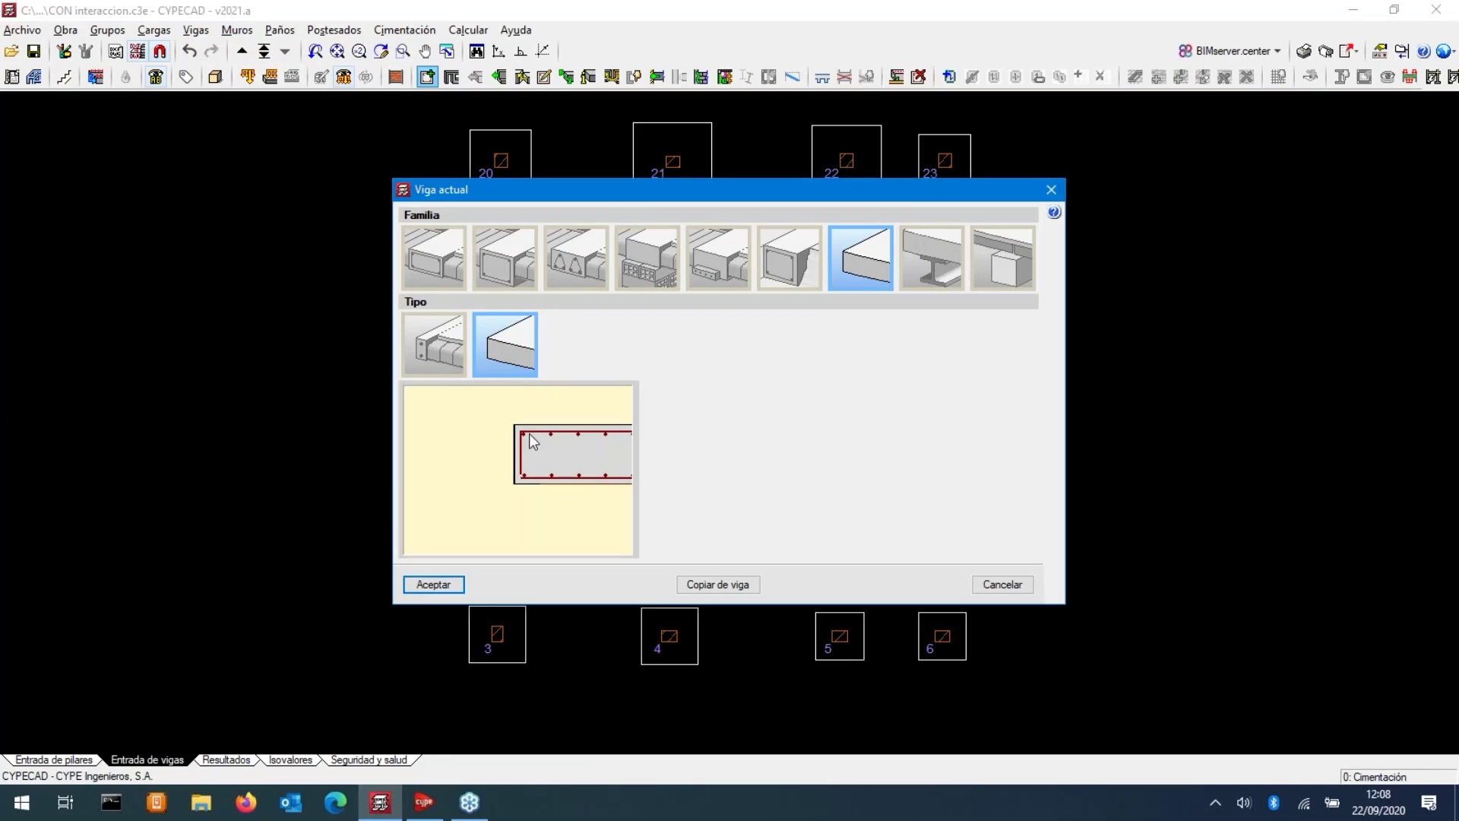
click(433, 584)
click(693, 566)
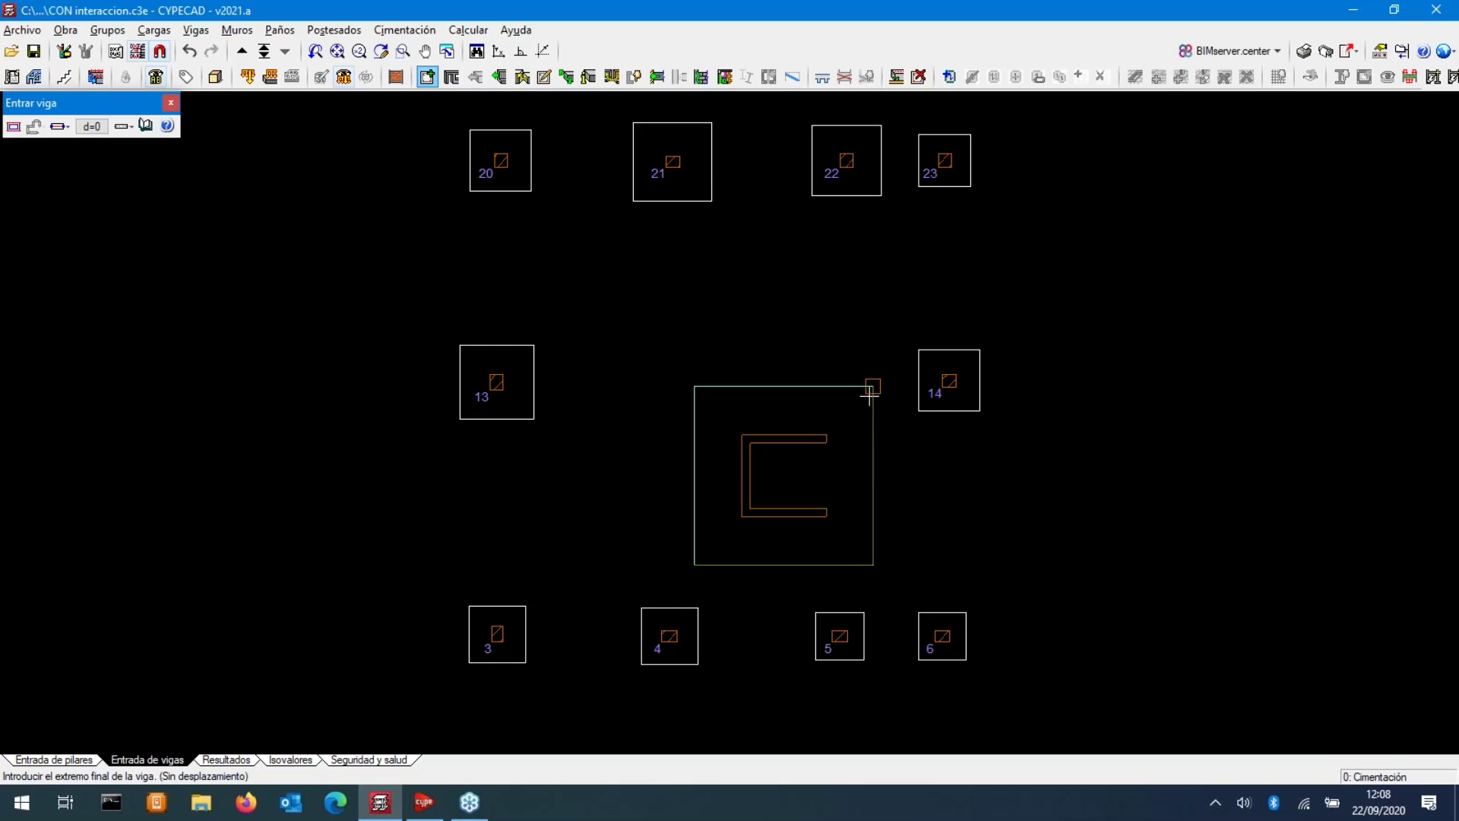
right_click(694, 563)
click(779, 600)
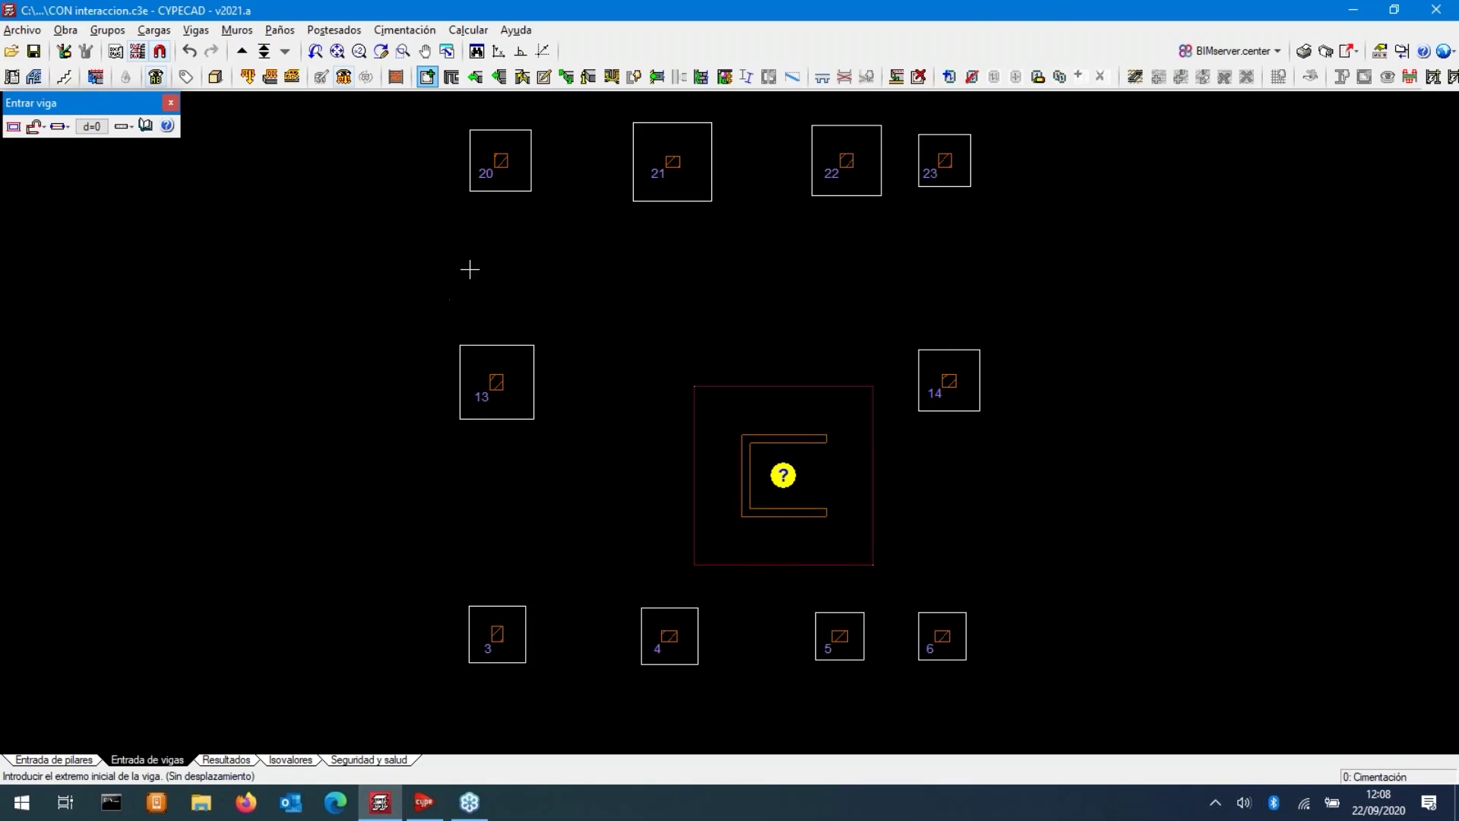
- Try to enter a 60 cm ground-supported slab (Losas apoyadas en el terreno) inside the square outline around the wall core
click(281, 30)
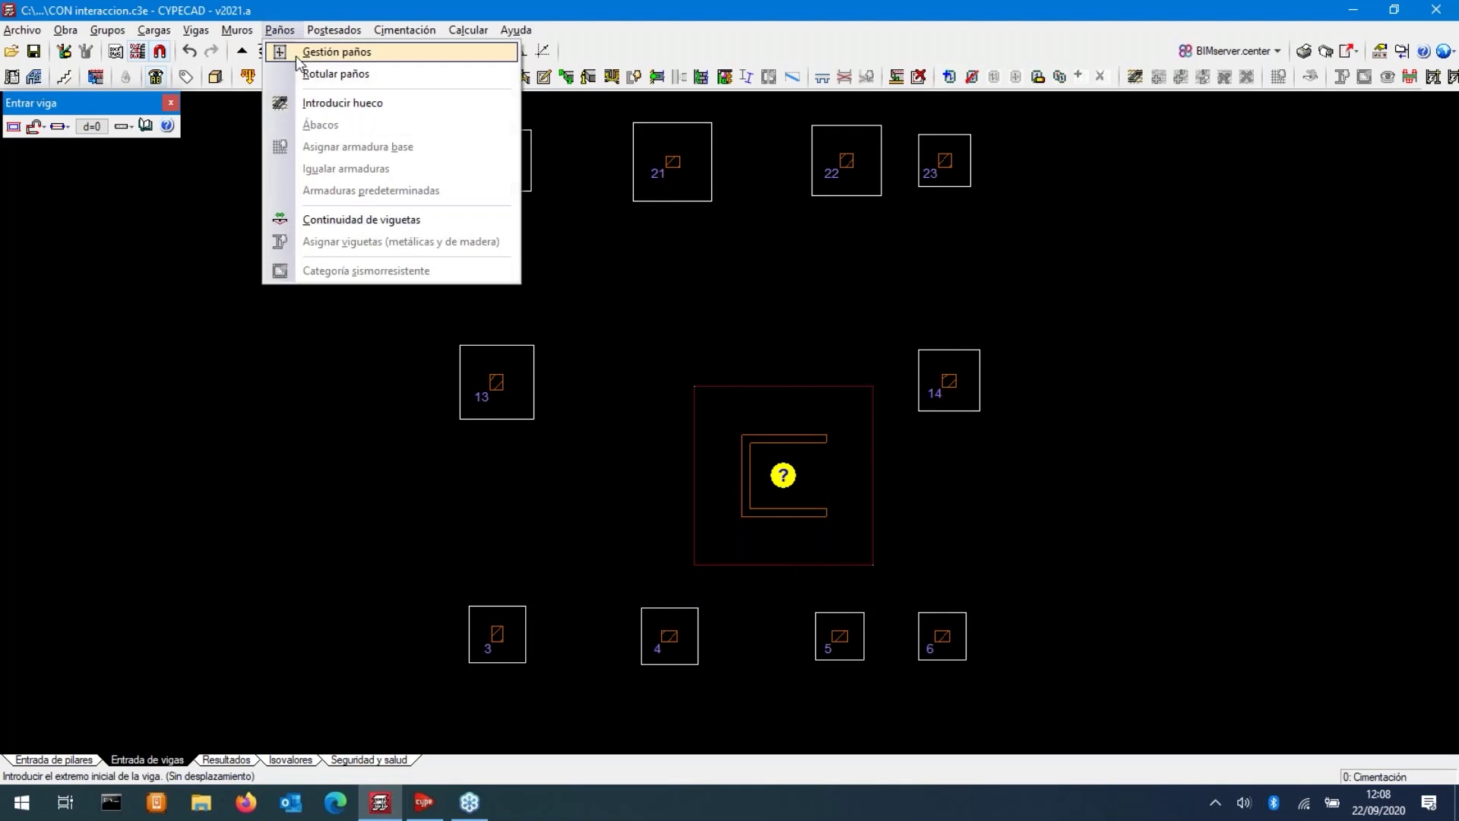
click(300, 61)
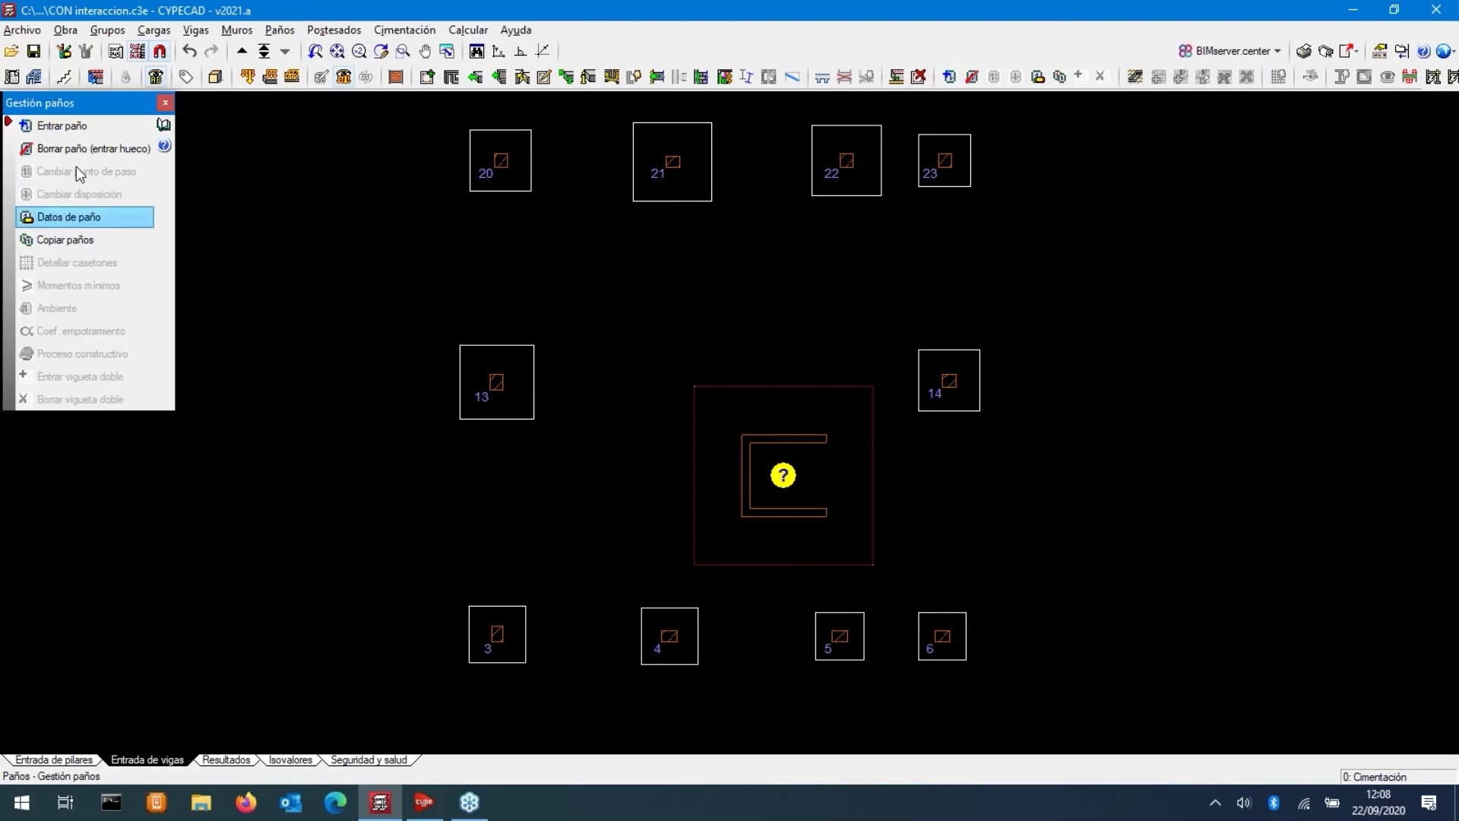
click(72, 125)
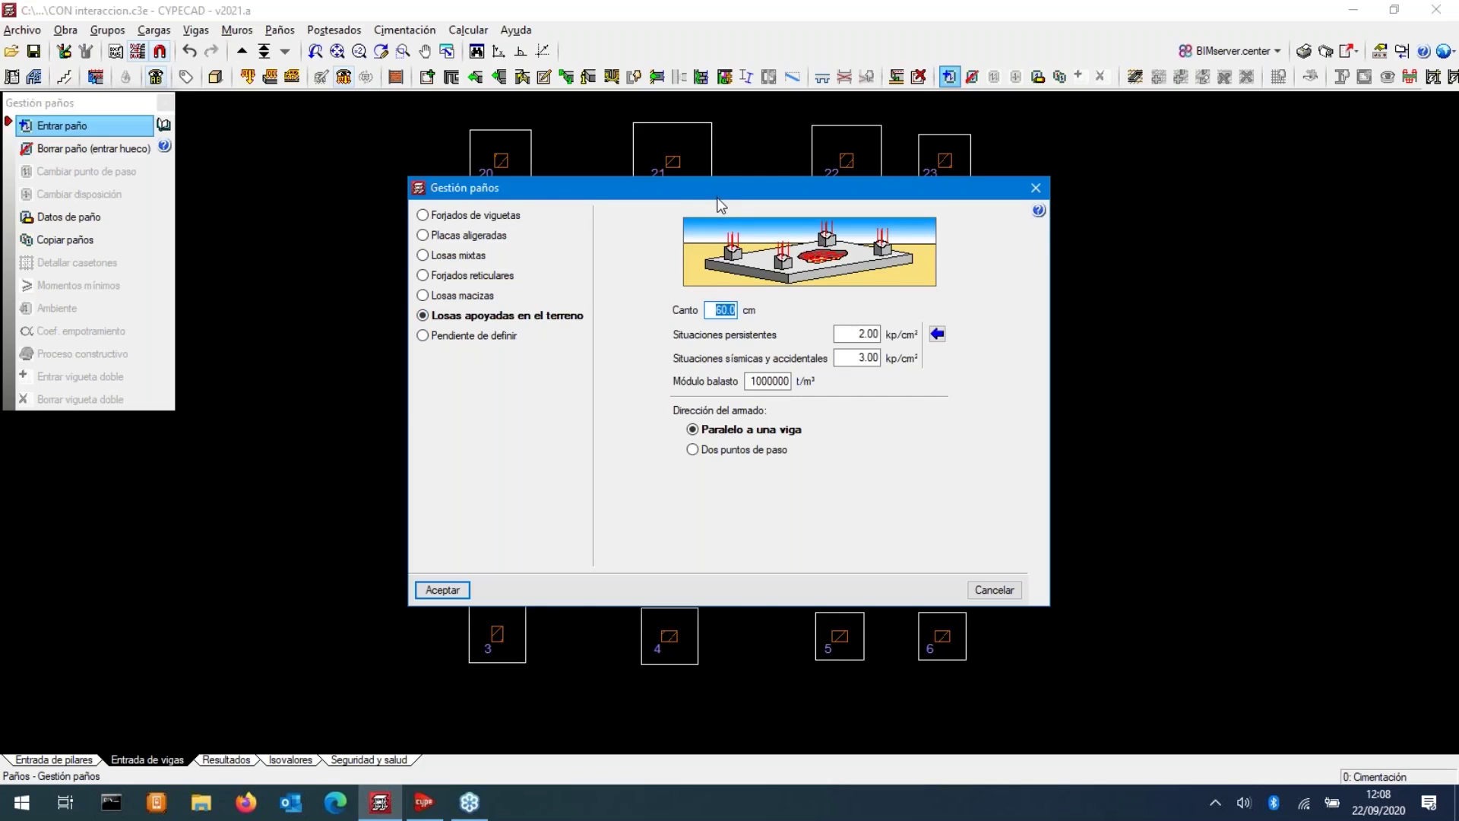
drag(720, 201, 533, 144)
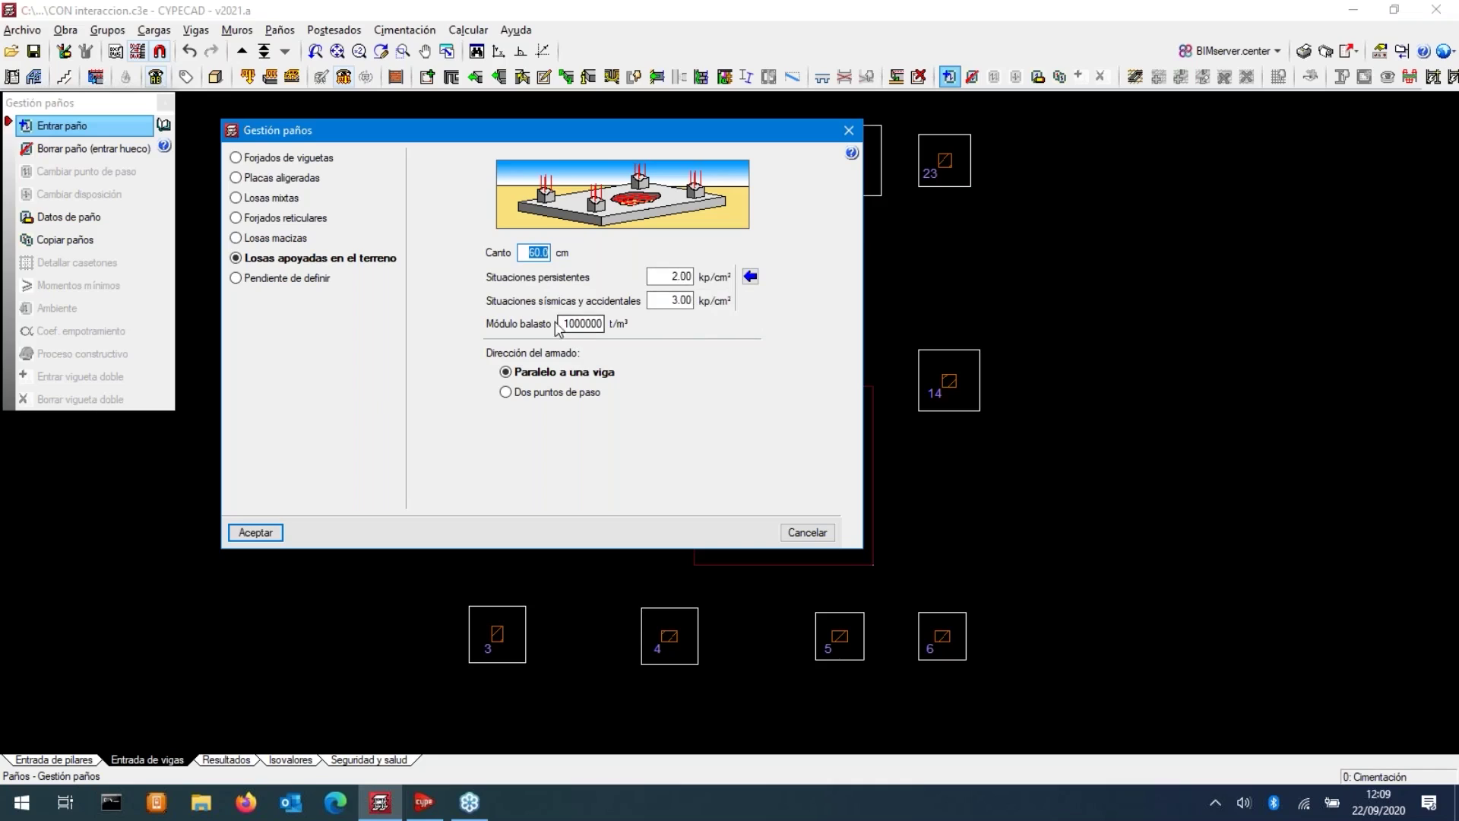
click(563, 326)
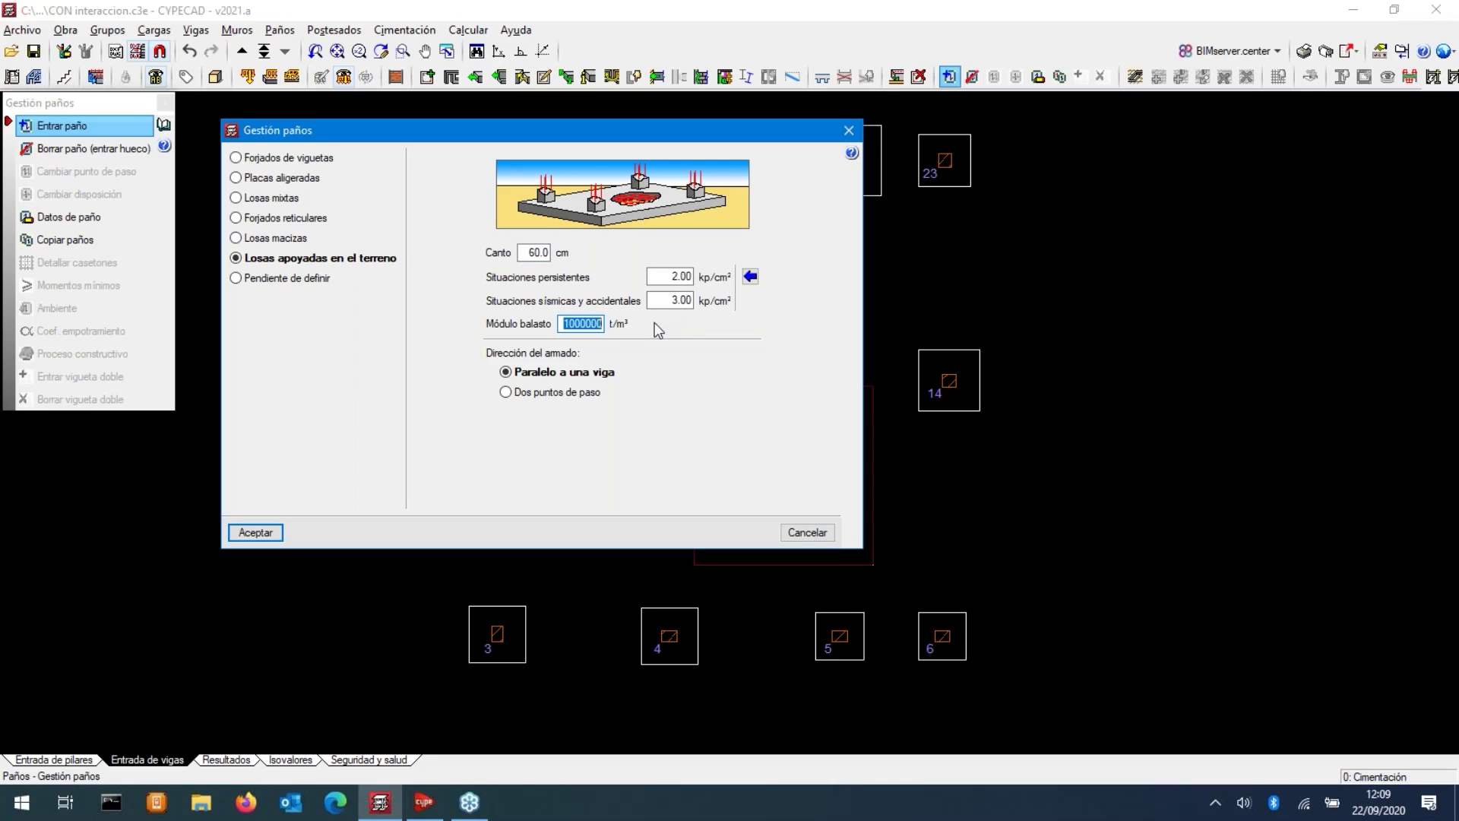
drag(653, 323, 534, 327)
click(259, 533)
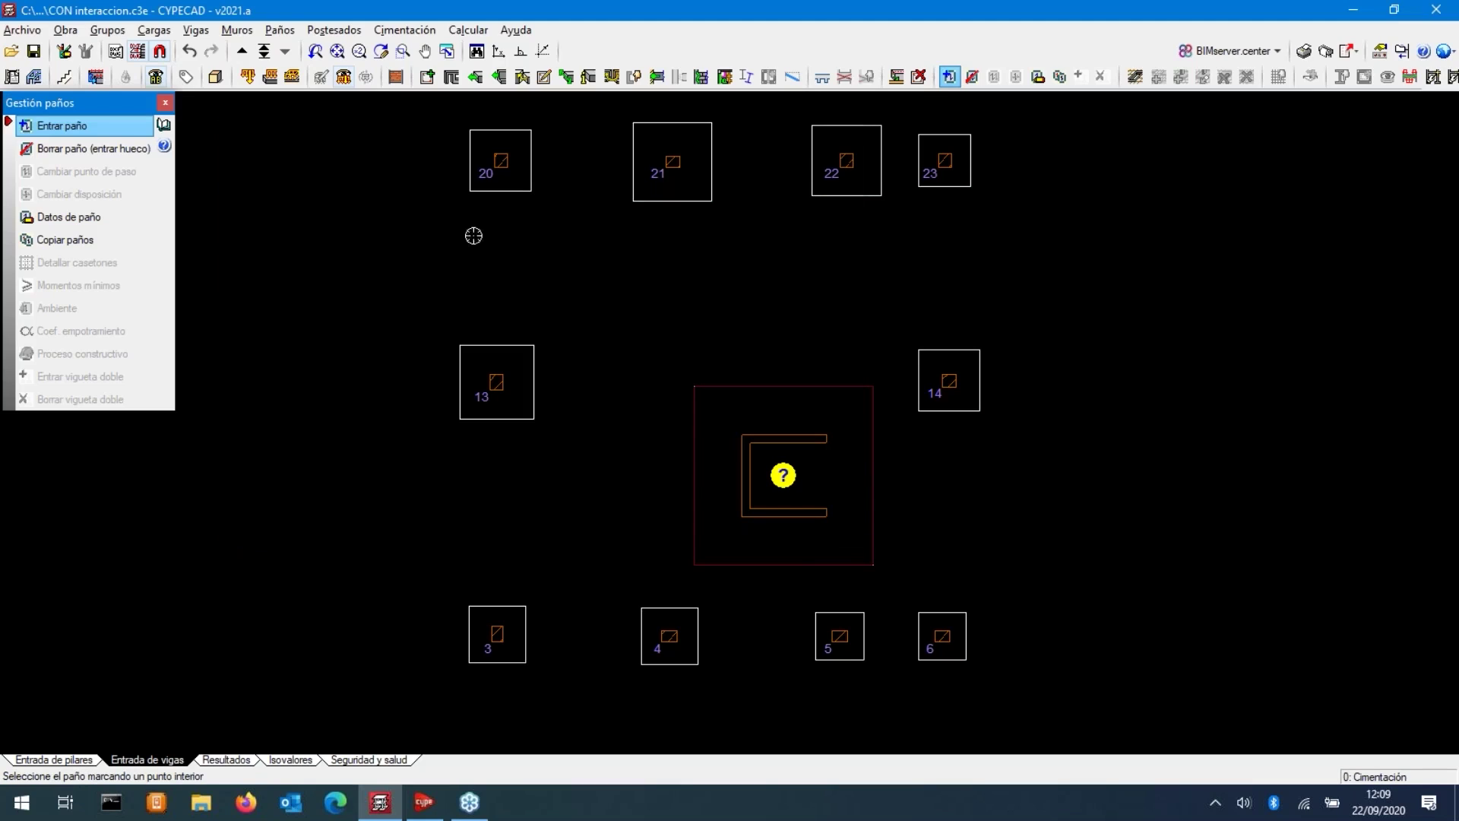
- Start assigning a foundation to the walls and choose the foundation beam type (Viga de cimentación)
click(236, 30)
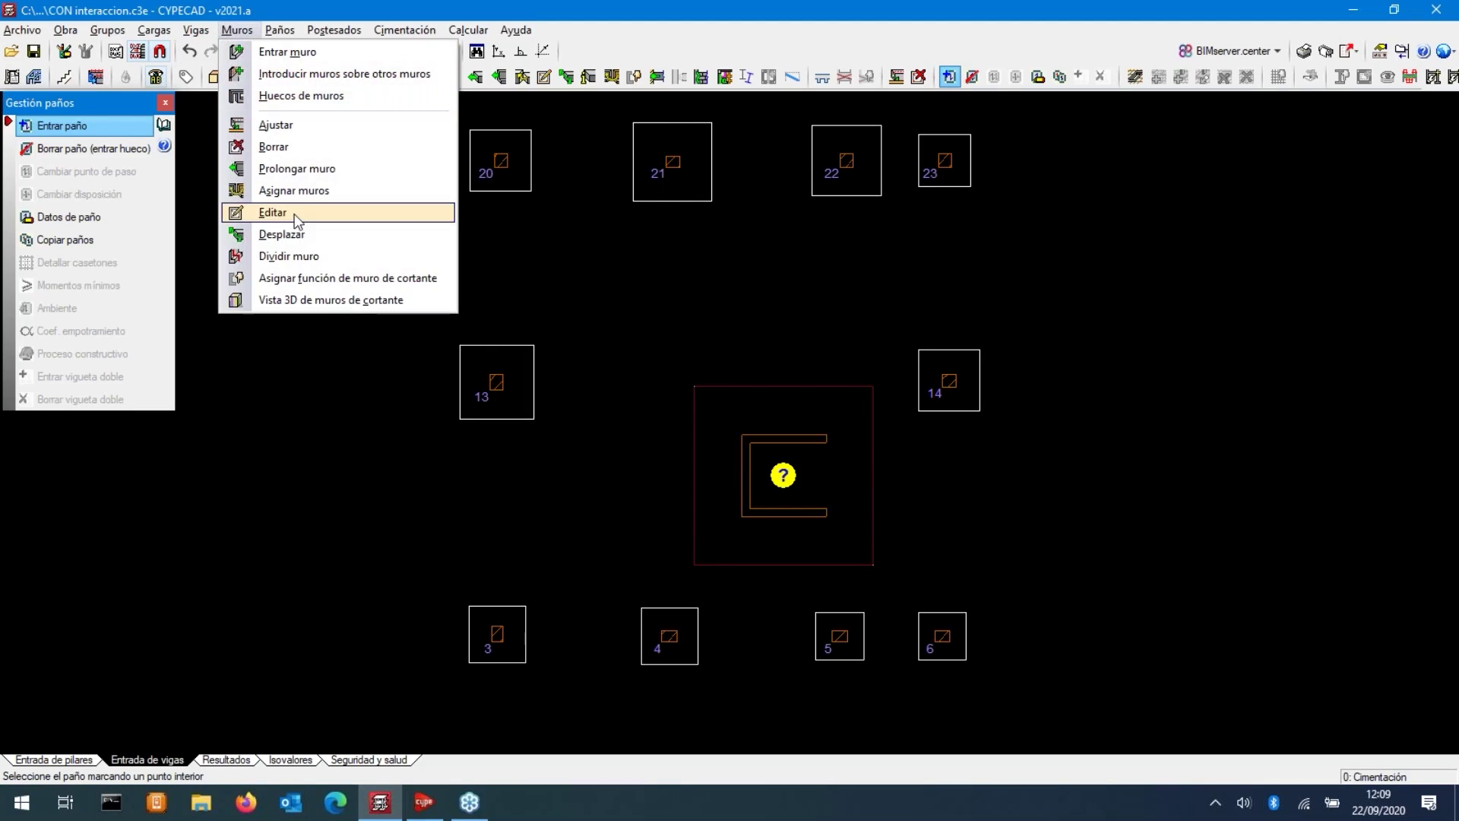
click(291, 191)
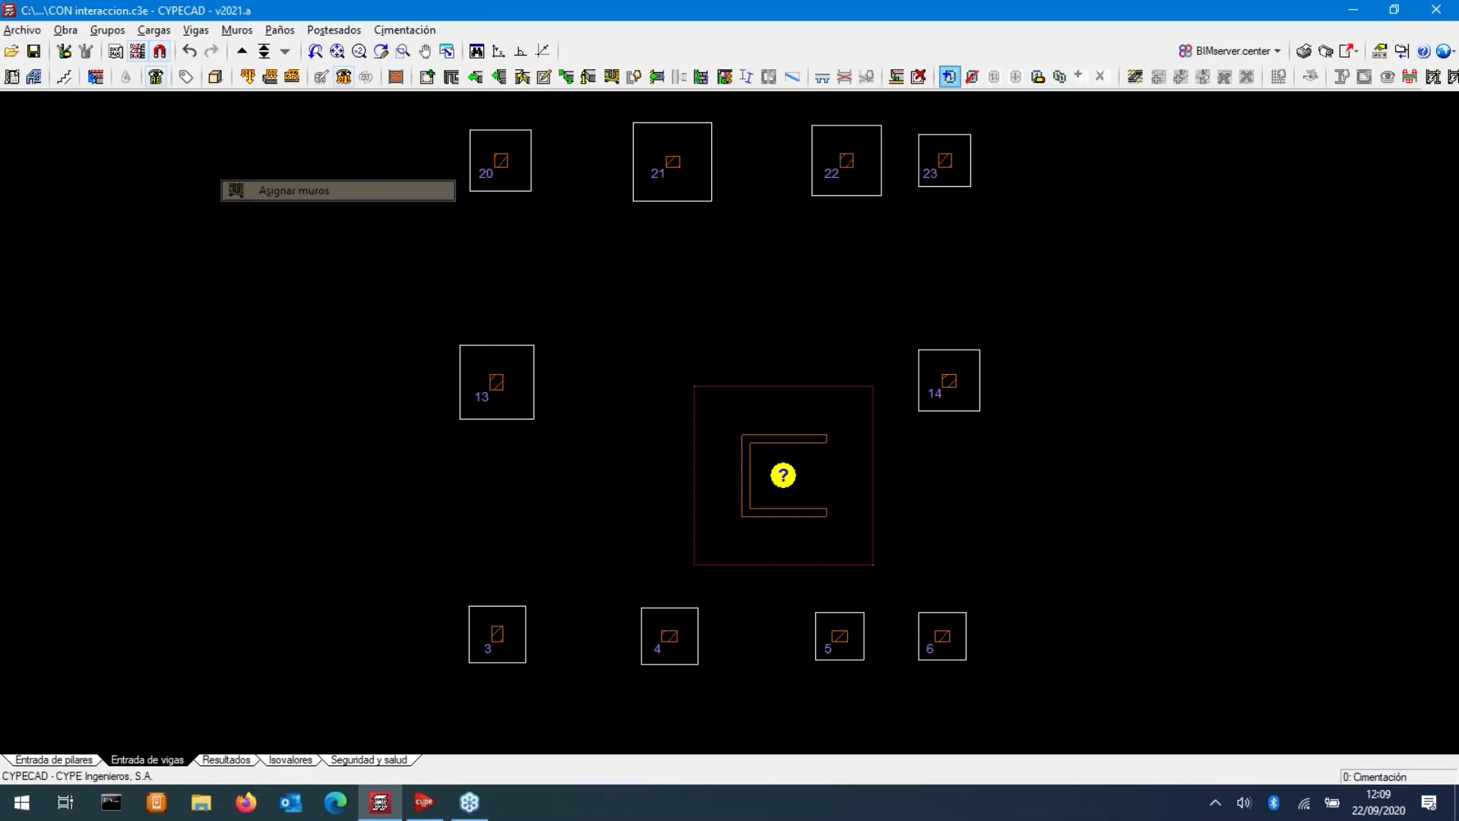
click(72, 238)
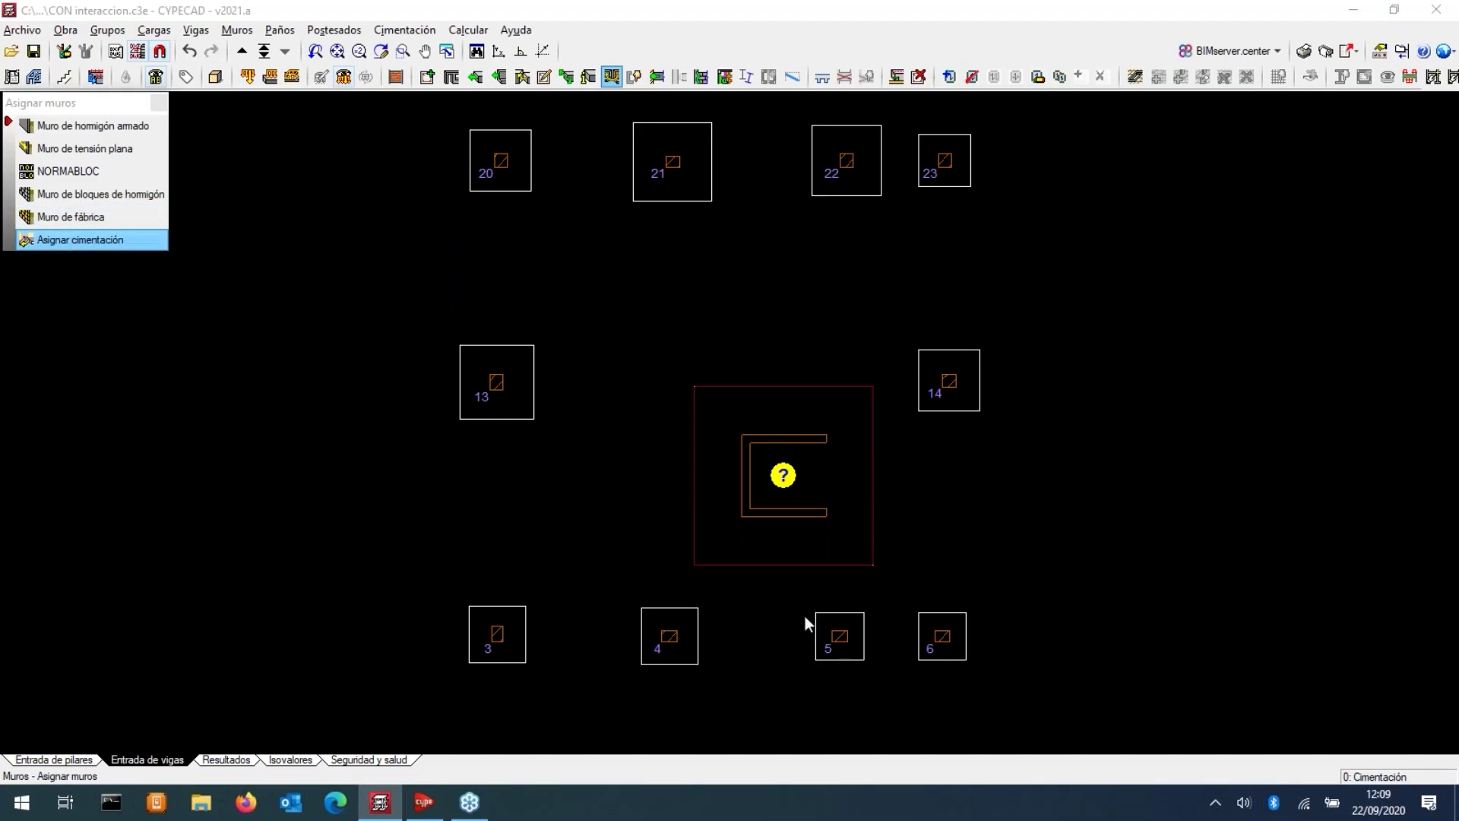
click(659, 330)
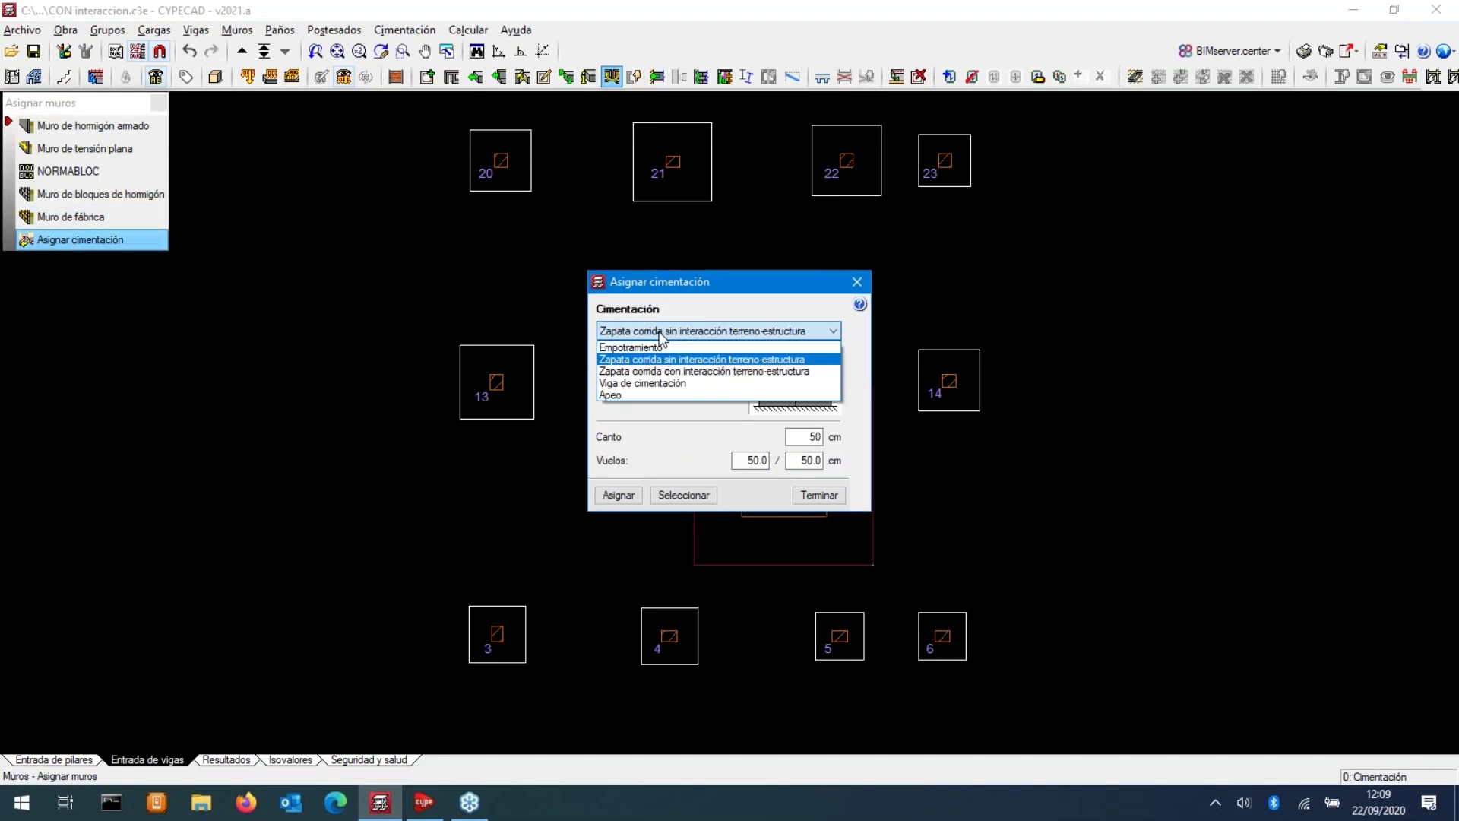
click(653, 388)
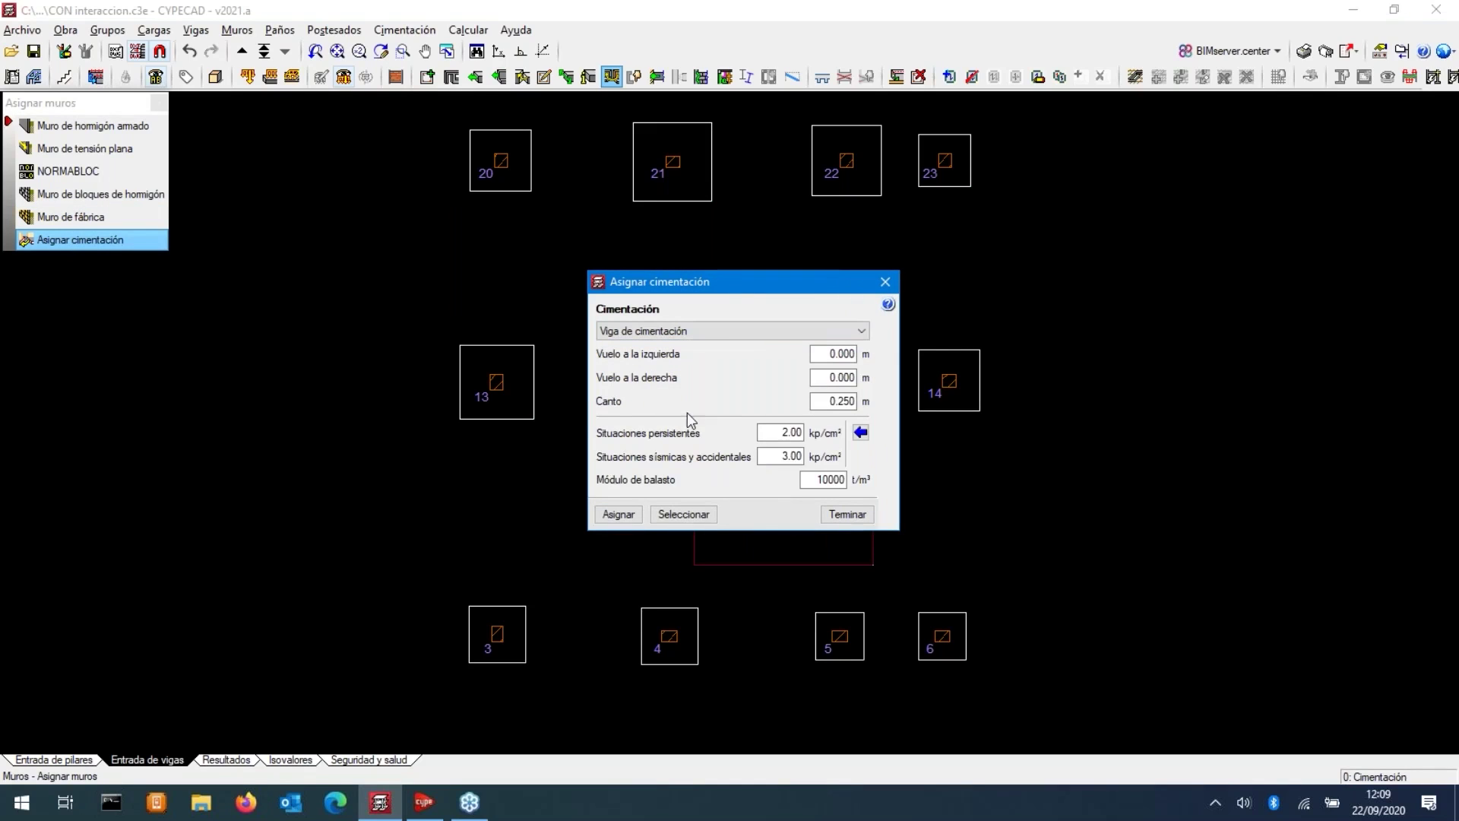
- Edit the foundation beam's depth and assign the beam to the U-shaped core walls
double_click(829, 401)
text(.)
key(Tab)
key(Tab)
key(Tab)
click(620, 515)
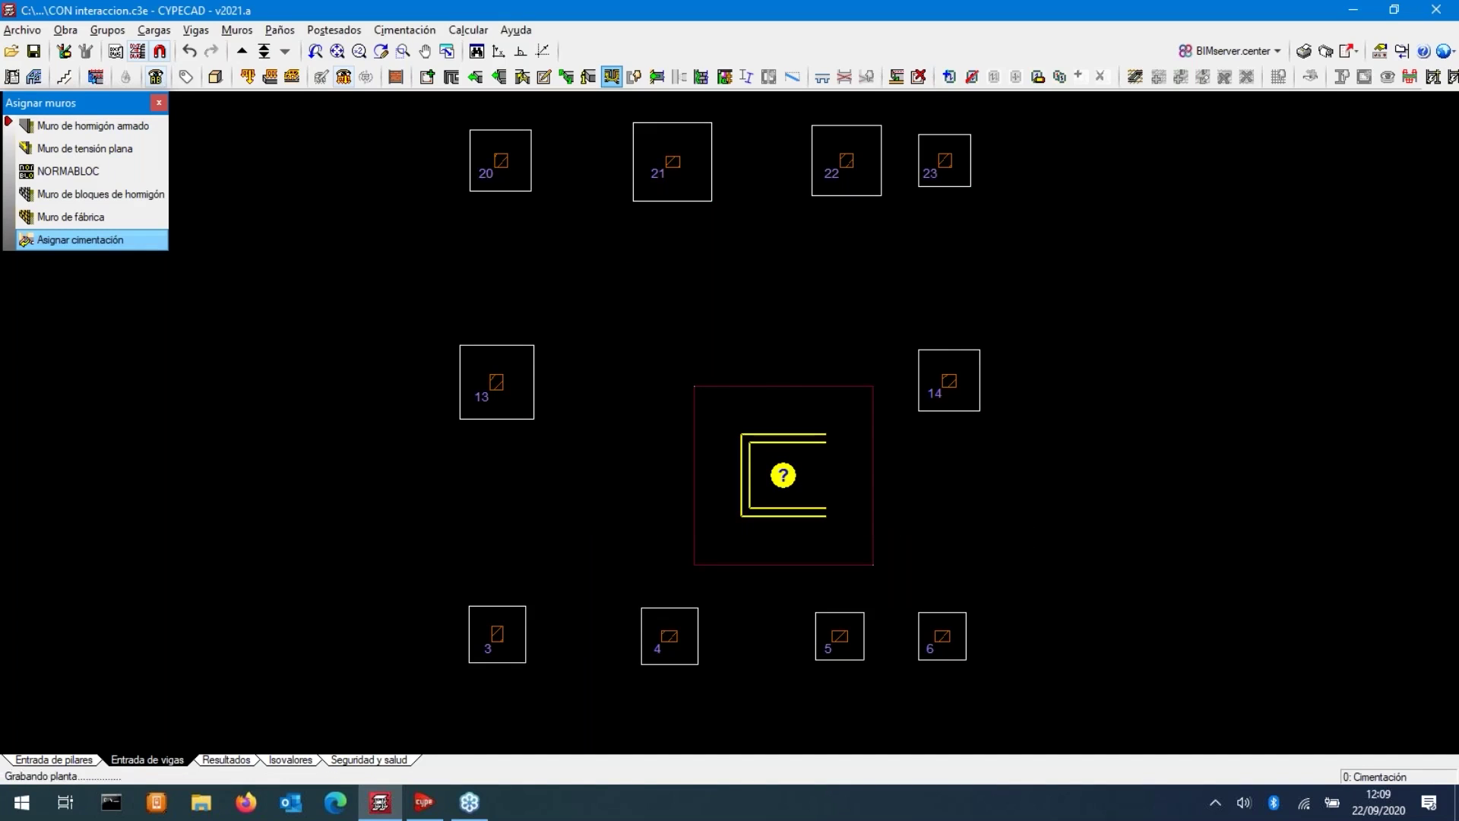
right_click(782, 473)
click(651, 505)
- Enter a 60 cm ground-supported slab with a 1000000 t/m³ ballast modulus and beam-parallel reinforcement inside the square around the core
scroll(623, 544, up, 1)
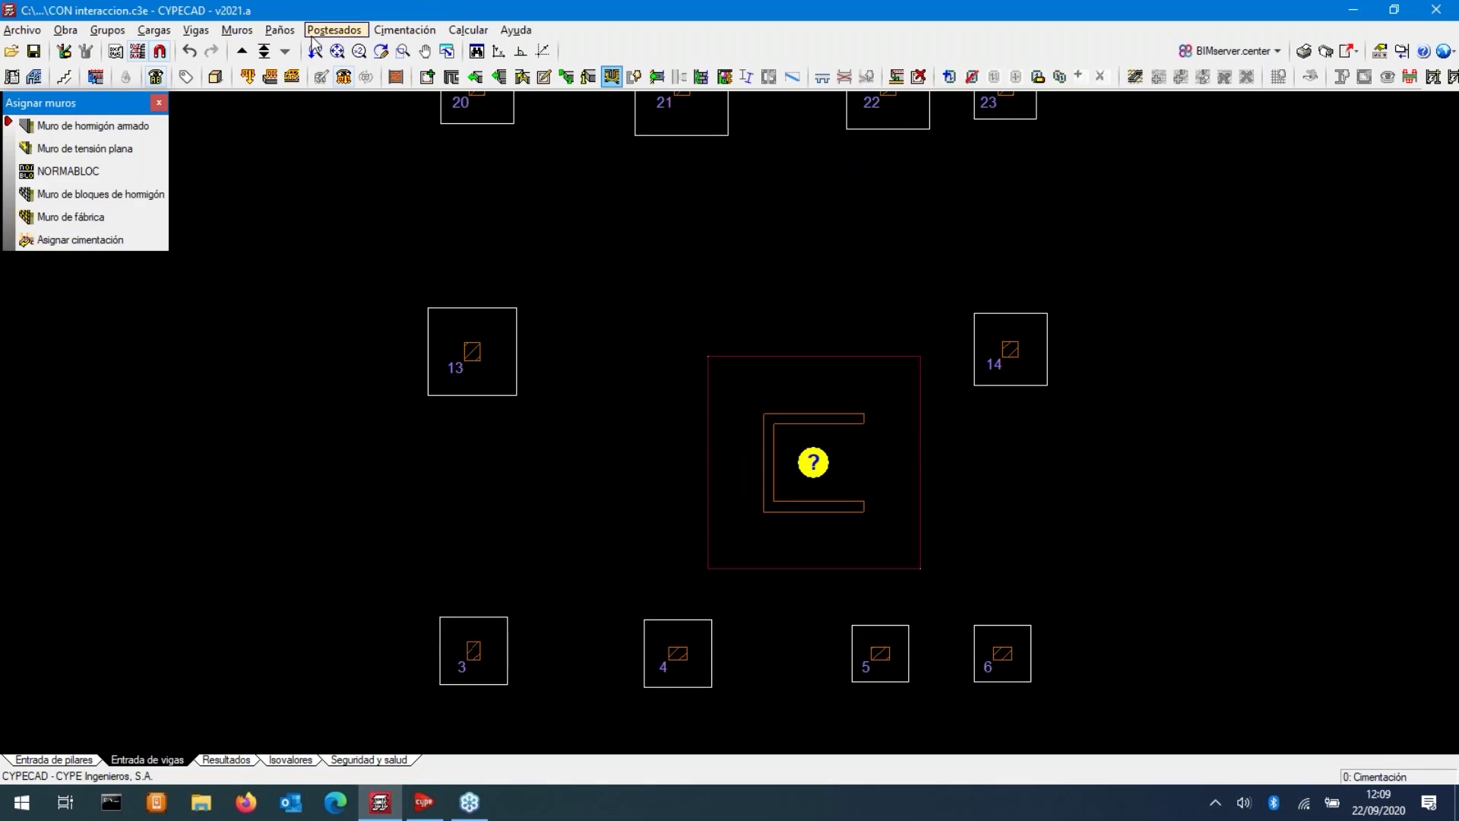
click(280, 30)
click(304, 50)
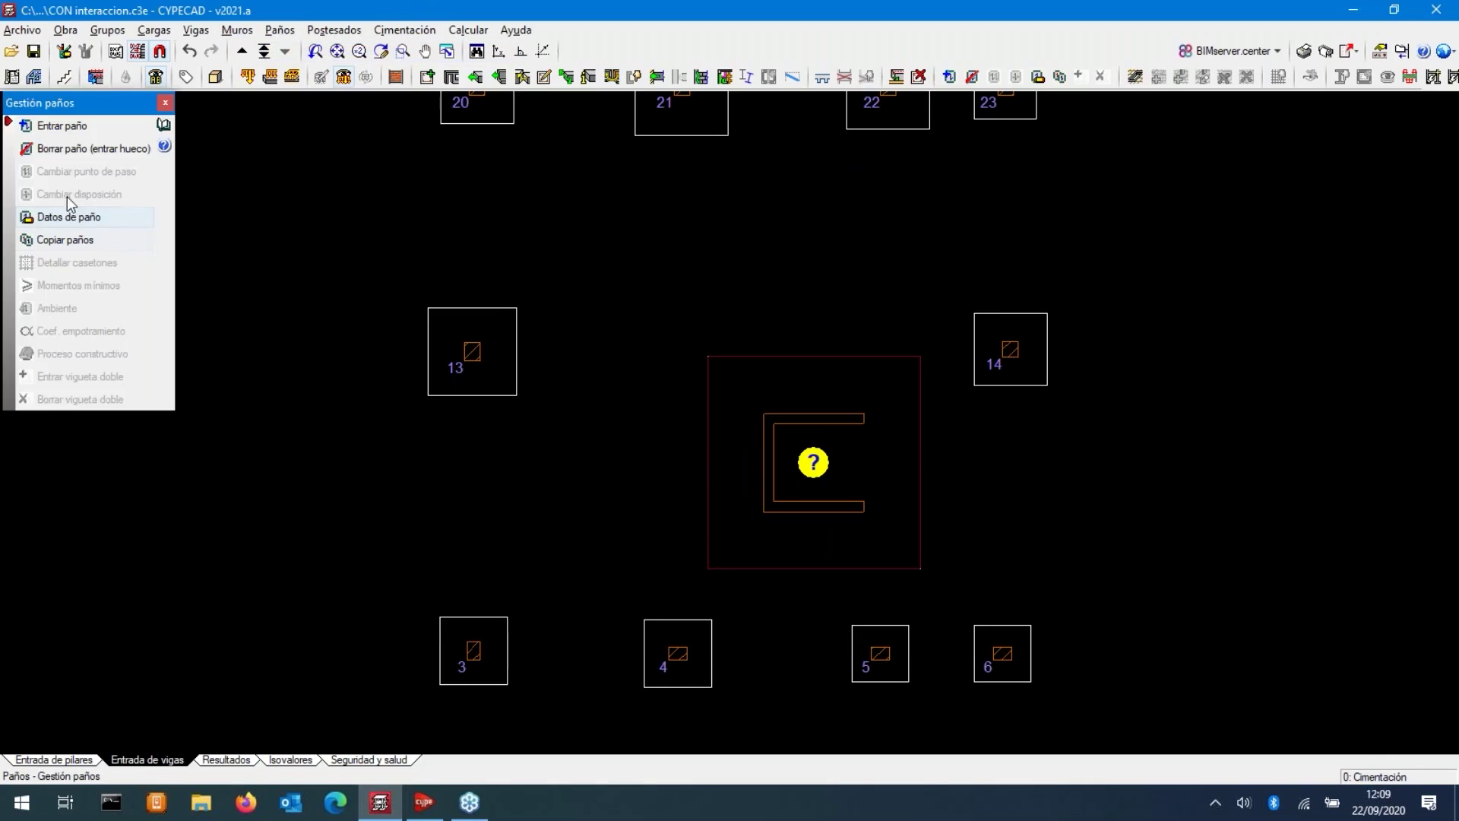
click(58, 126)
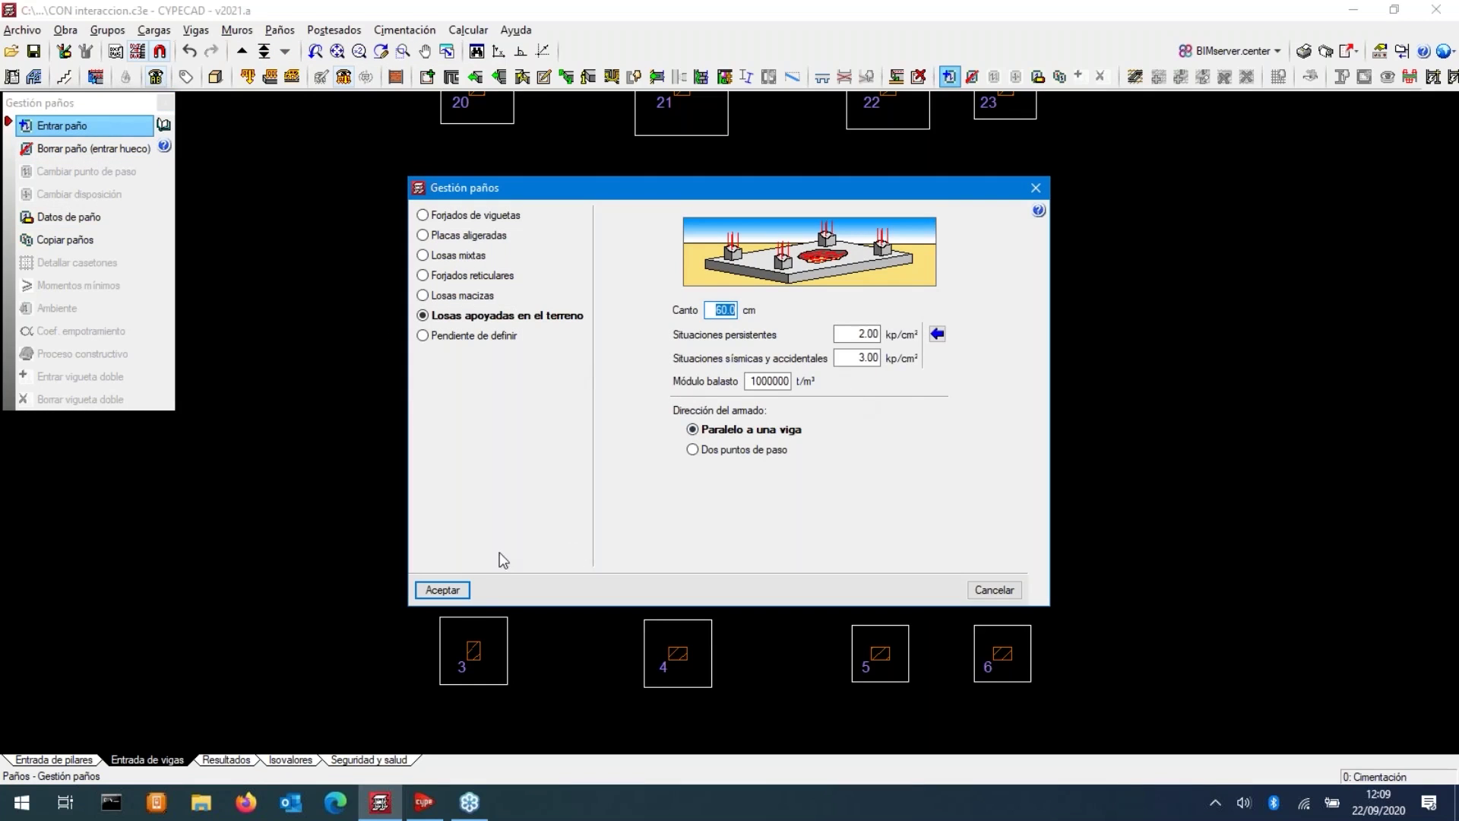
click(460, 591)
click(458, 591)
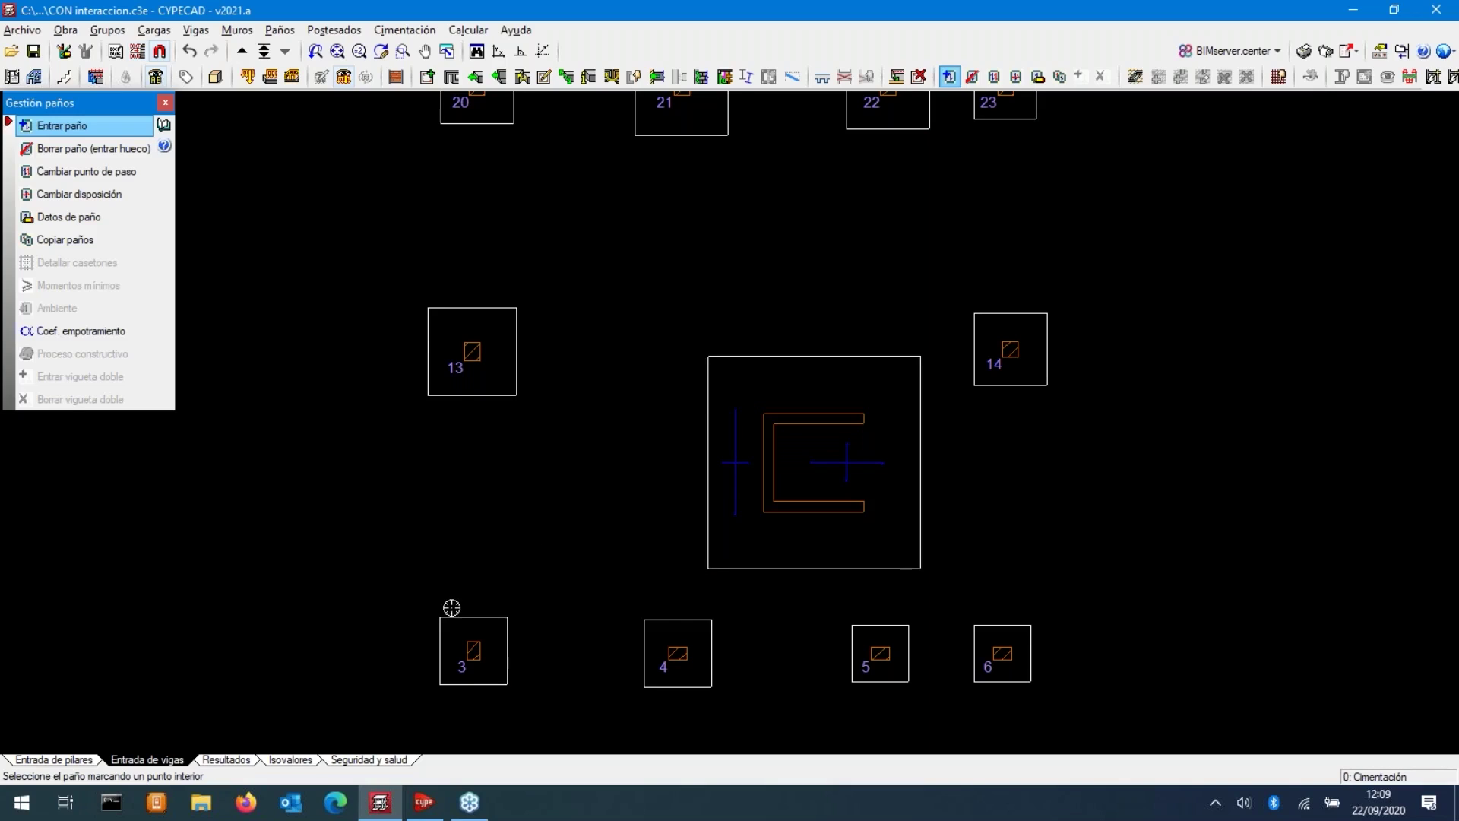
- Calculate the whole job without sizing the foundation and close the resulting calculation report
scroll(452, 608, down, 2)
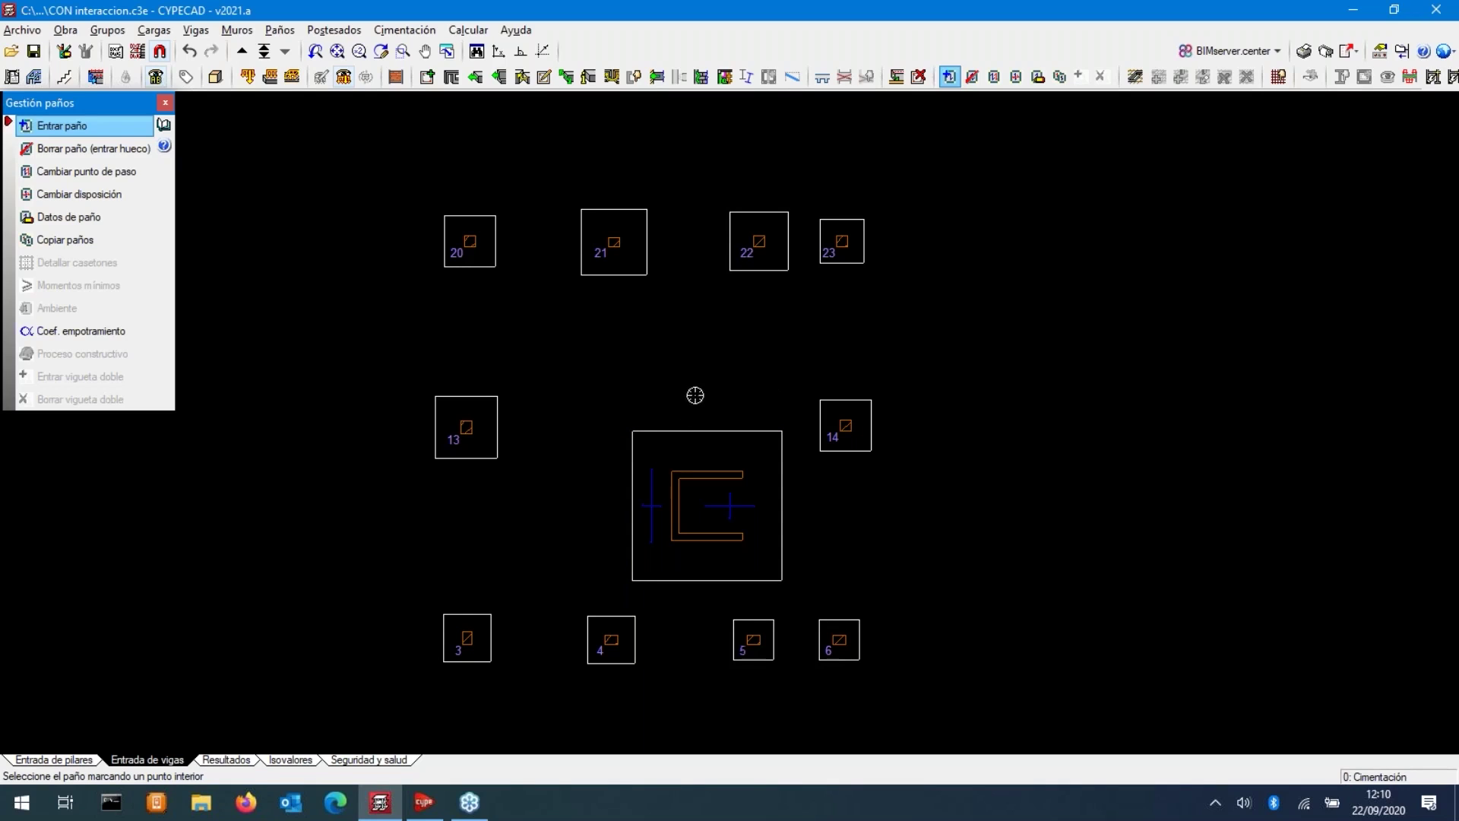
click(466, 30)
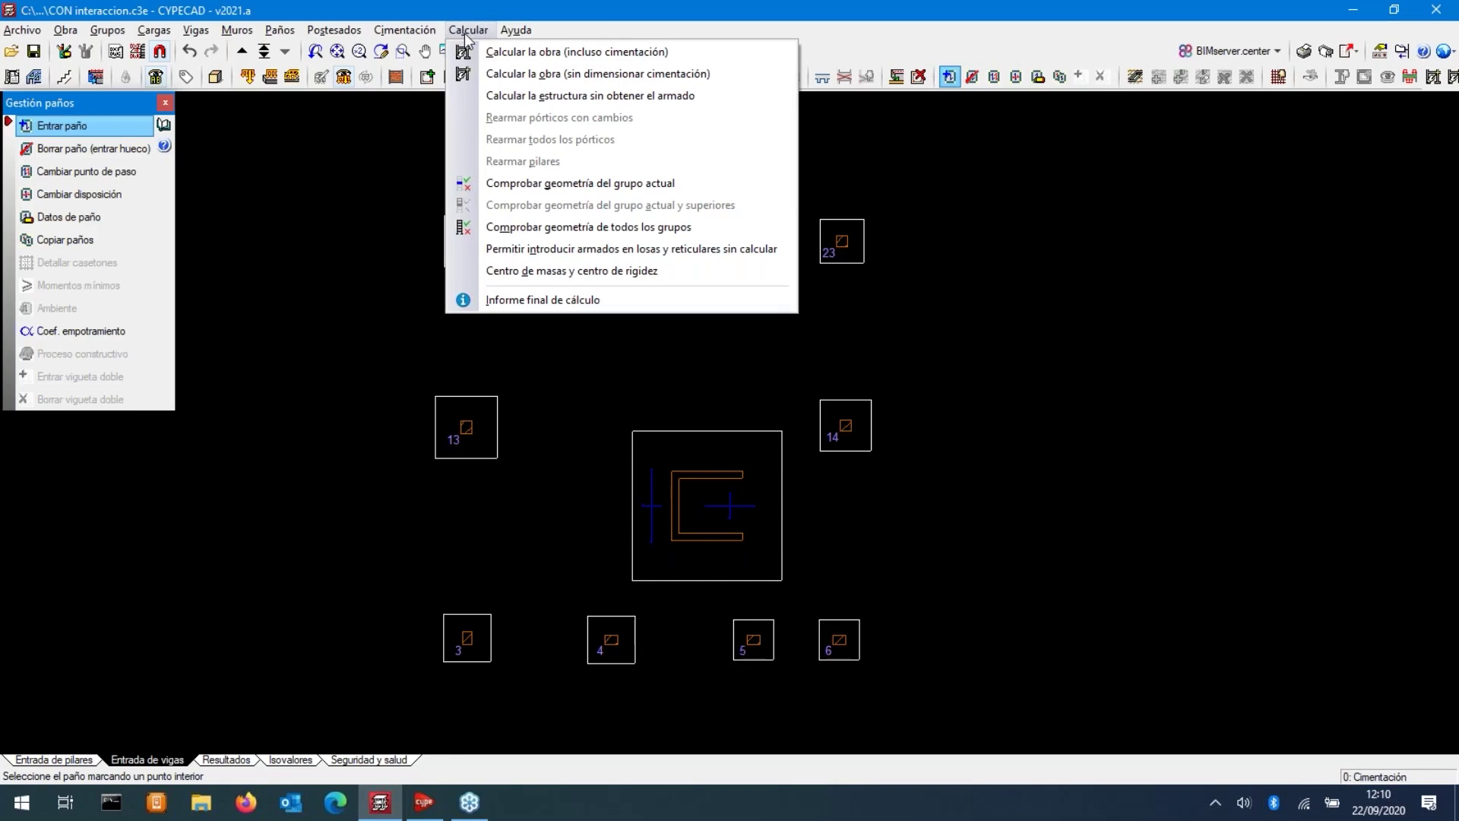
click(483, 73)
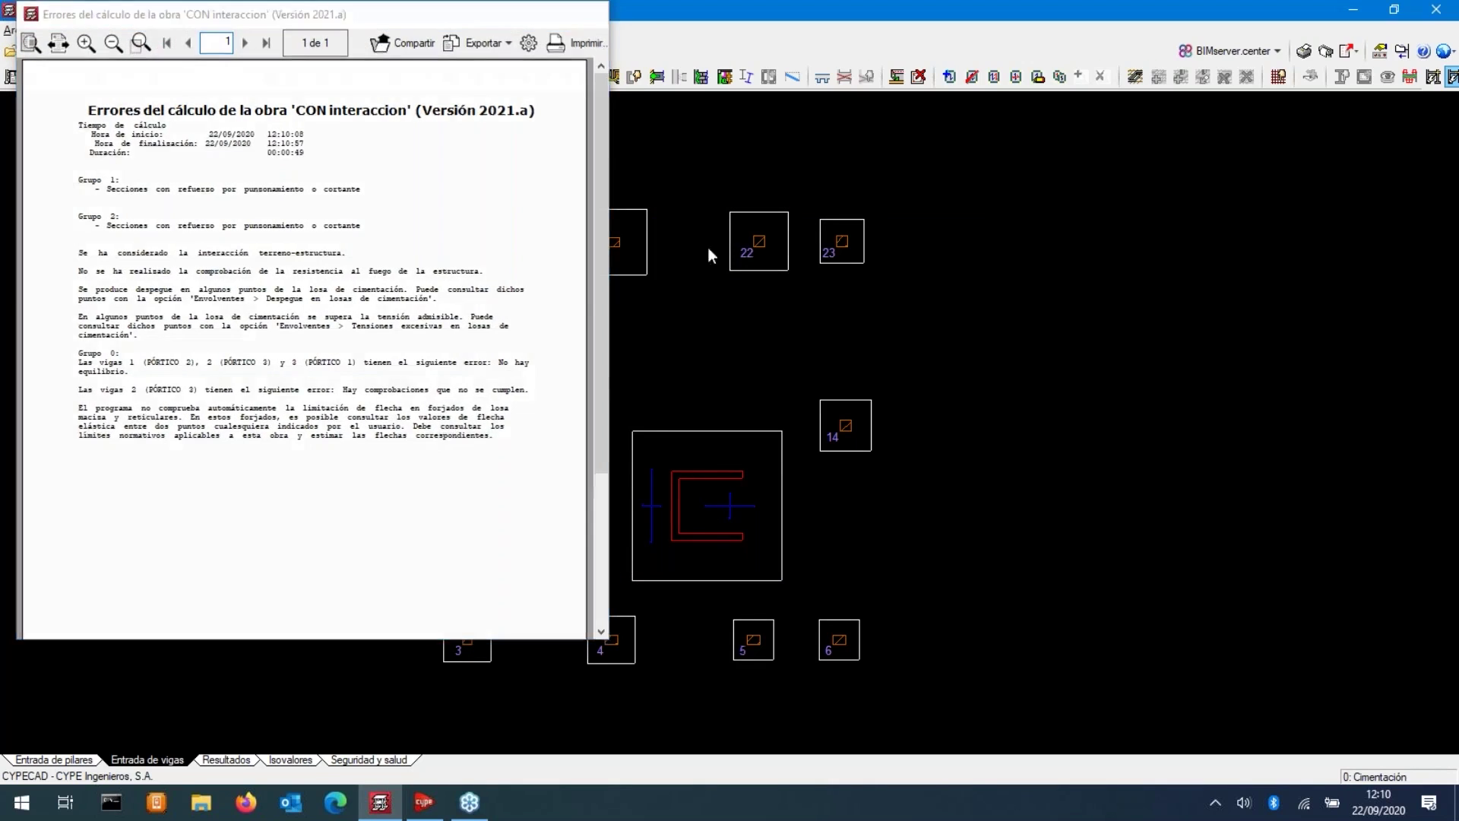
key(Escape)
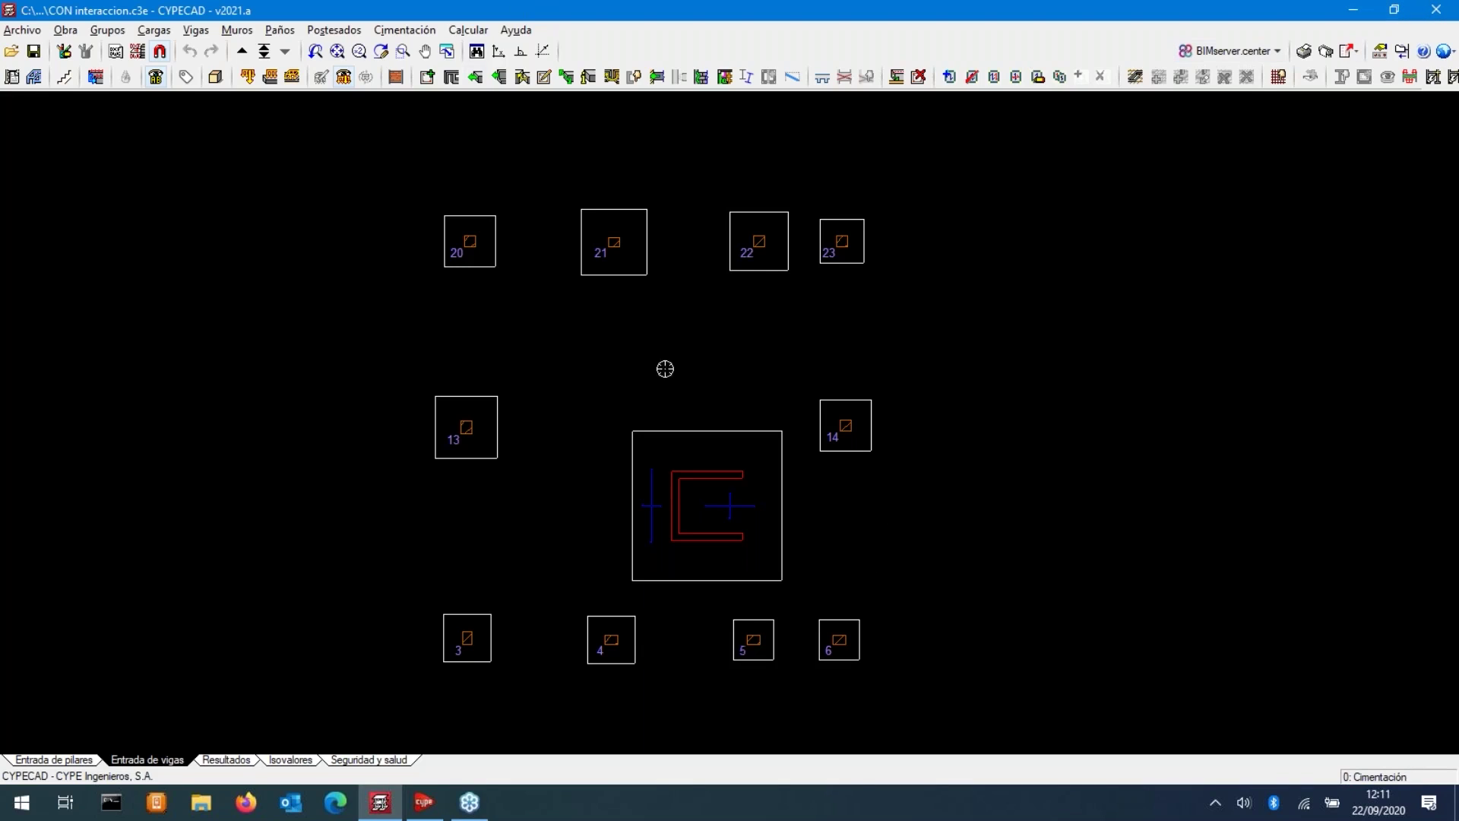
- Restore the window to half-screen size, launch a second CYPECAD instance and open "SIN interaccion.c3e" in it, dismissing its calculation report
click(1397, 11)
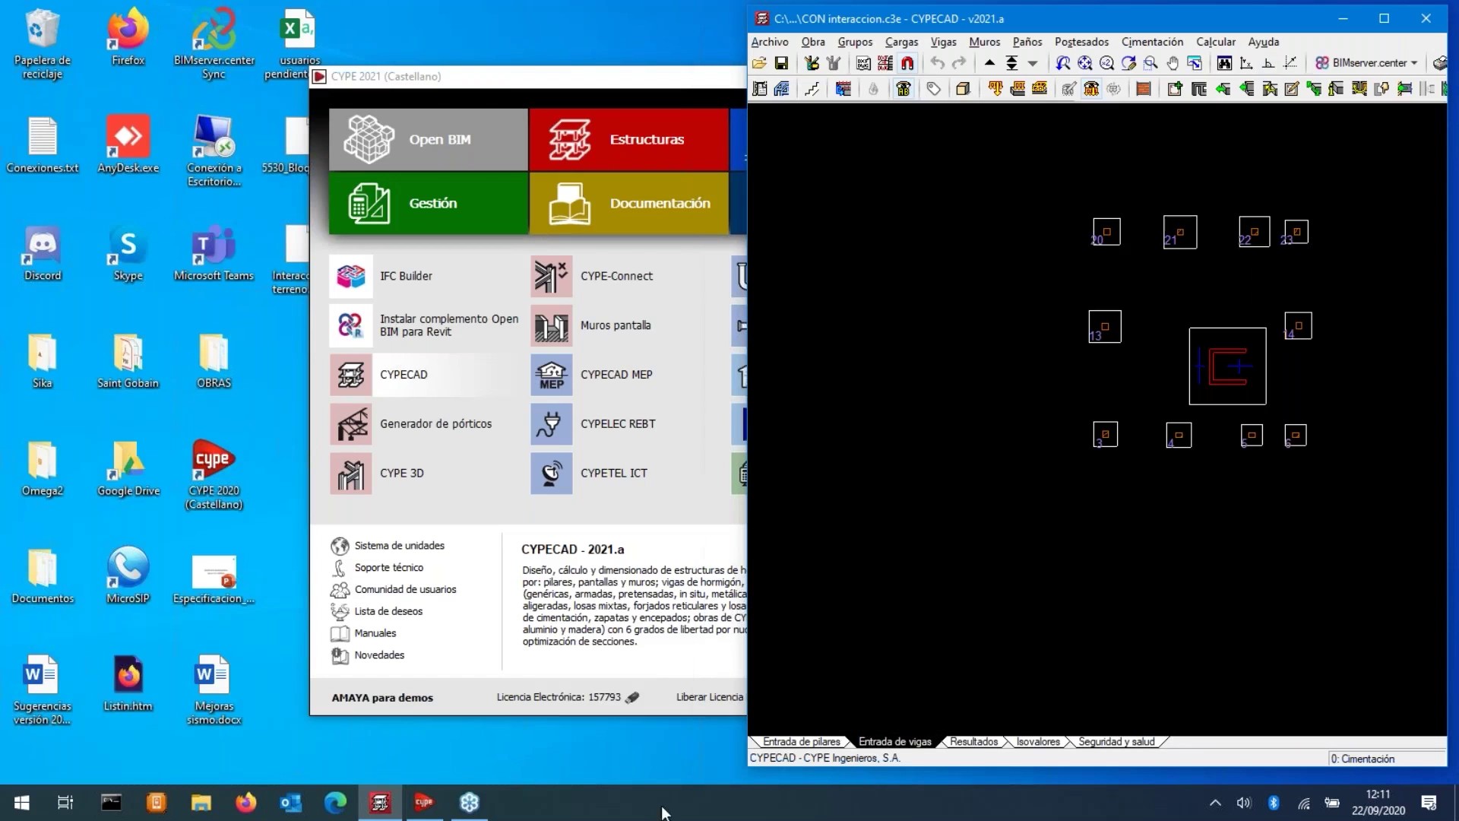
click(414, 807)
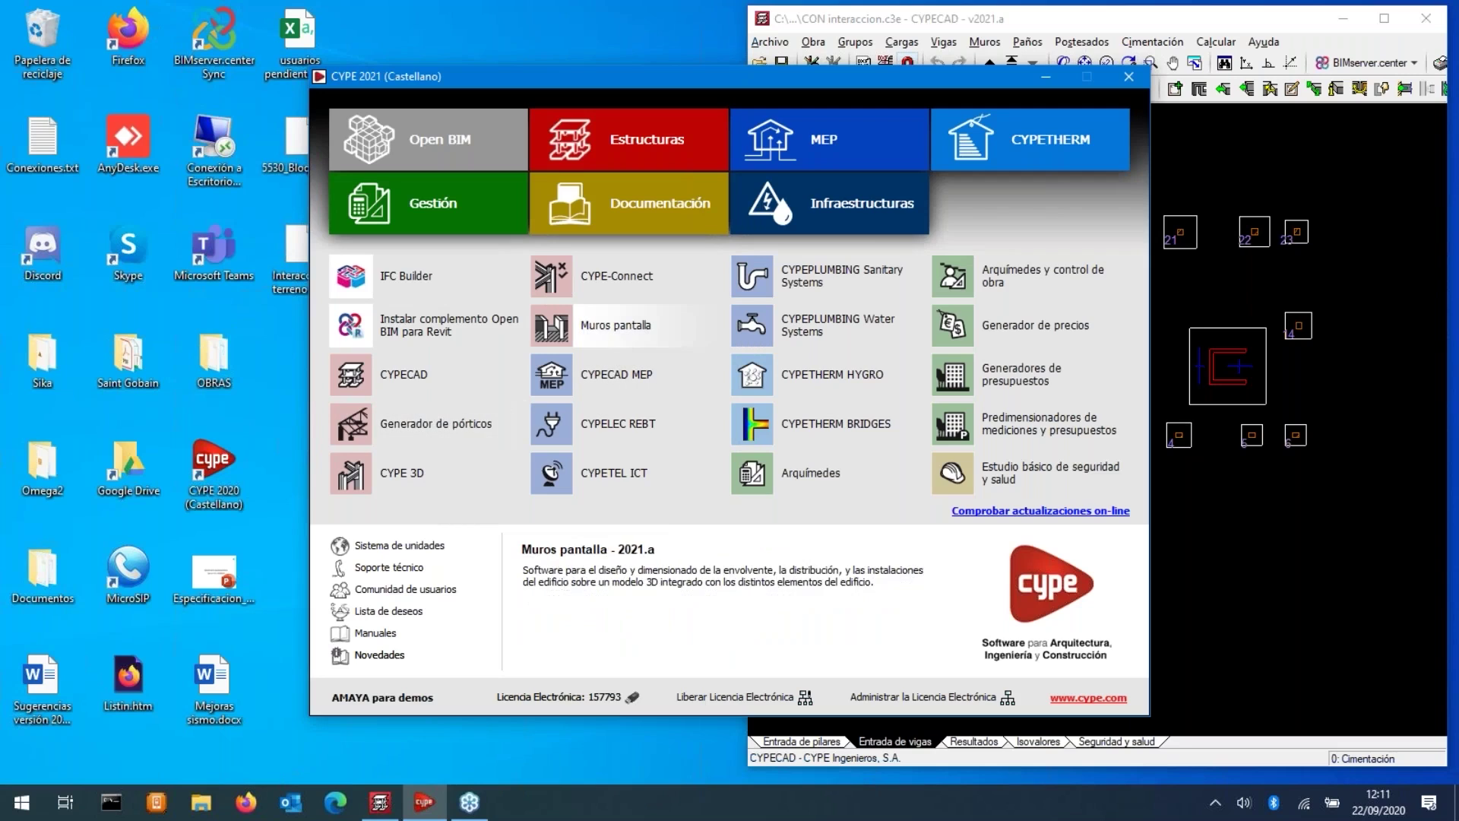
click(420, 375)
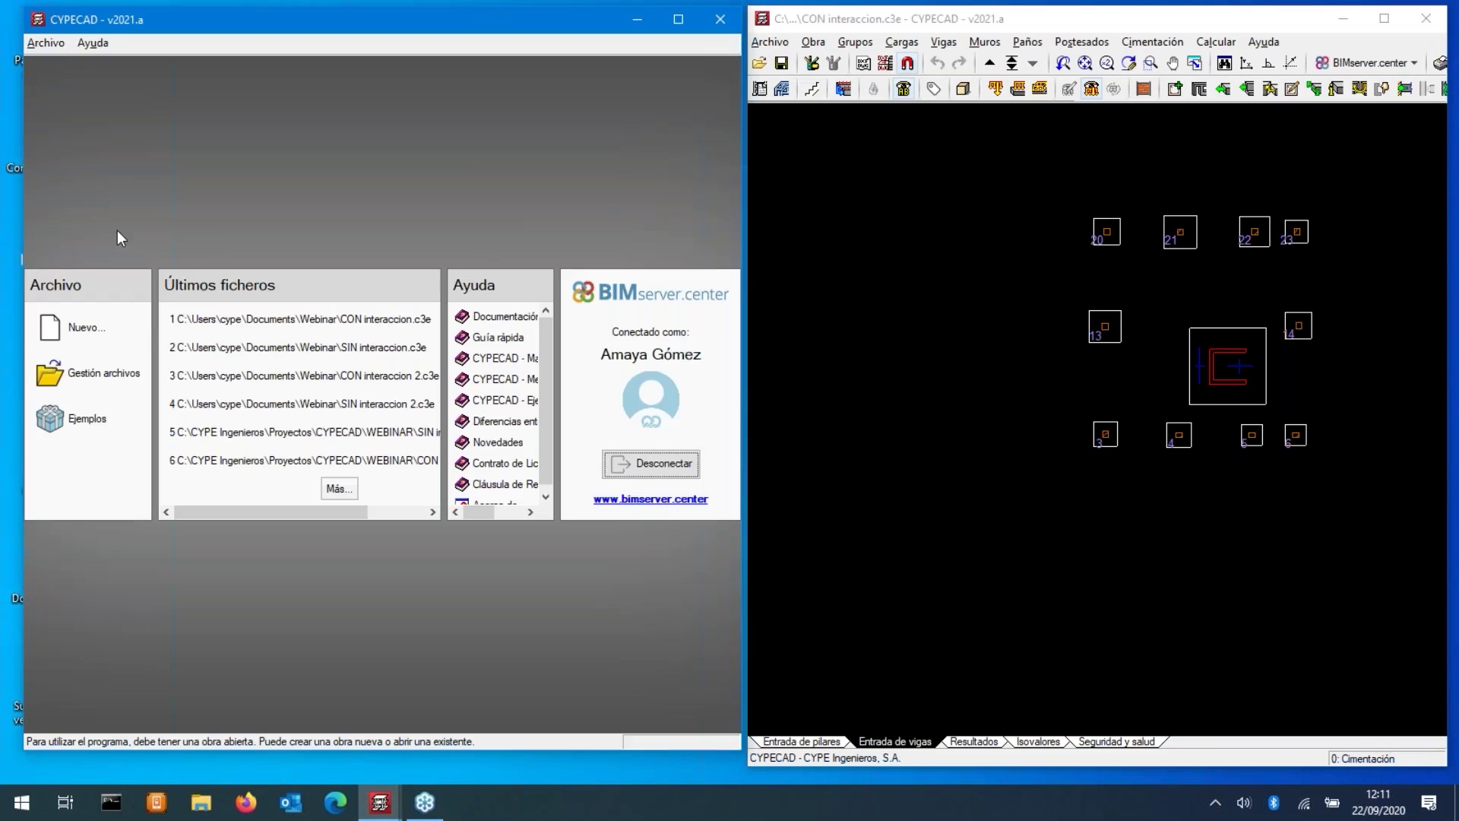
click(361, 351)
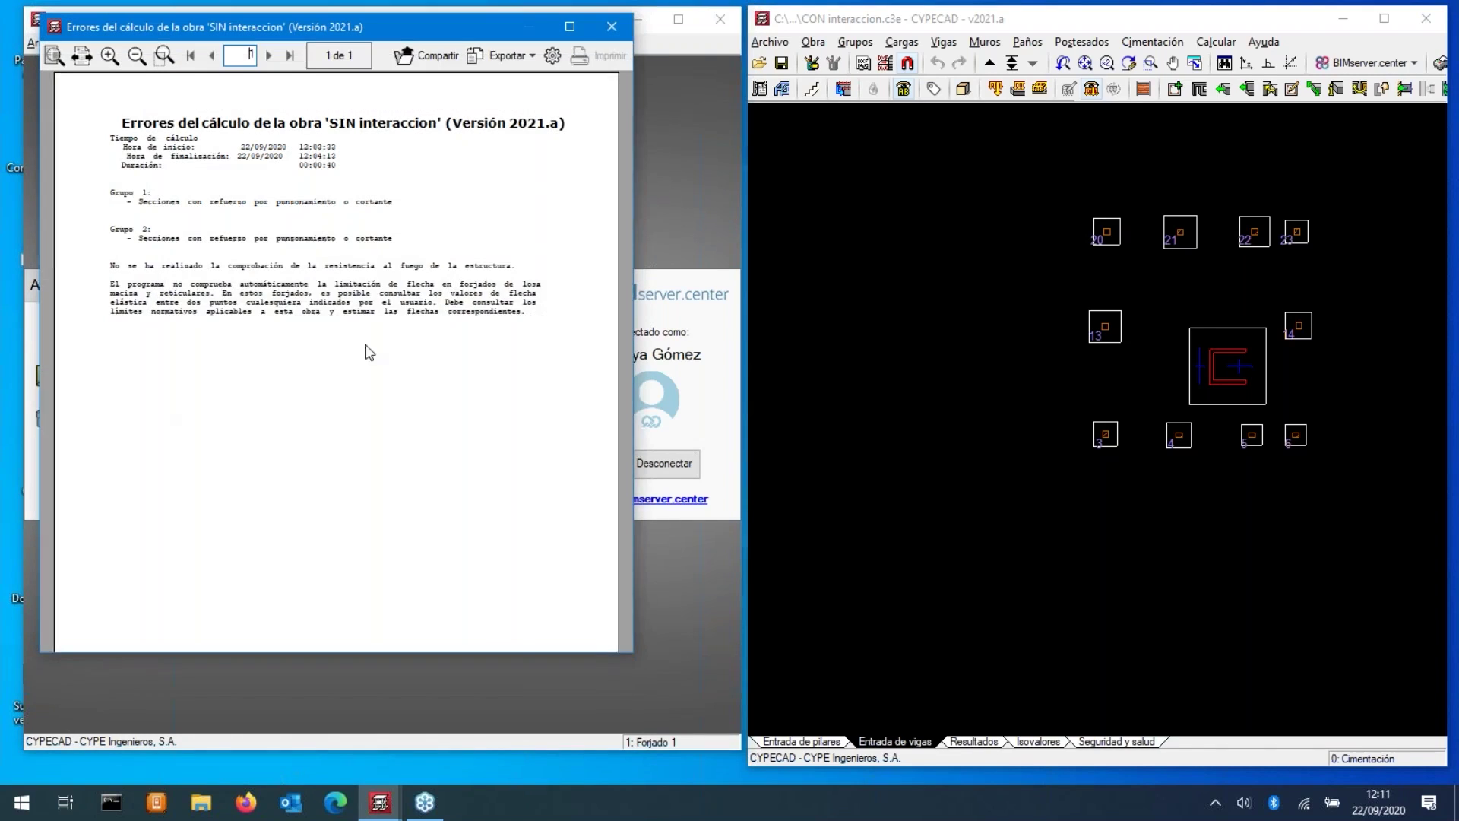
click(612, 27)
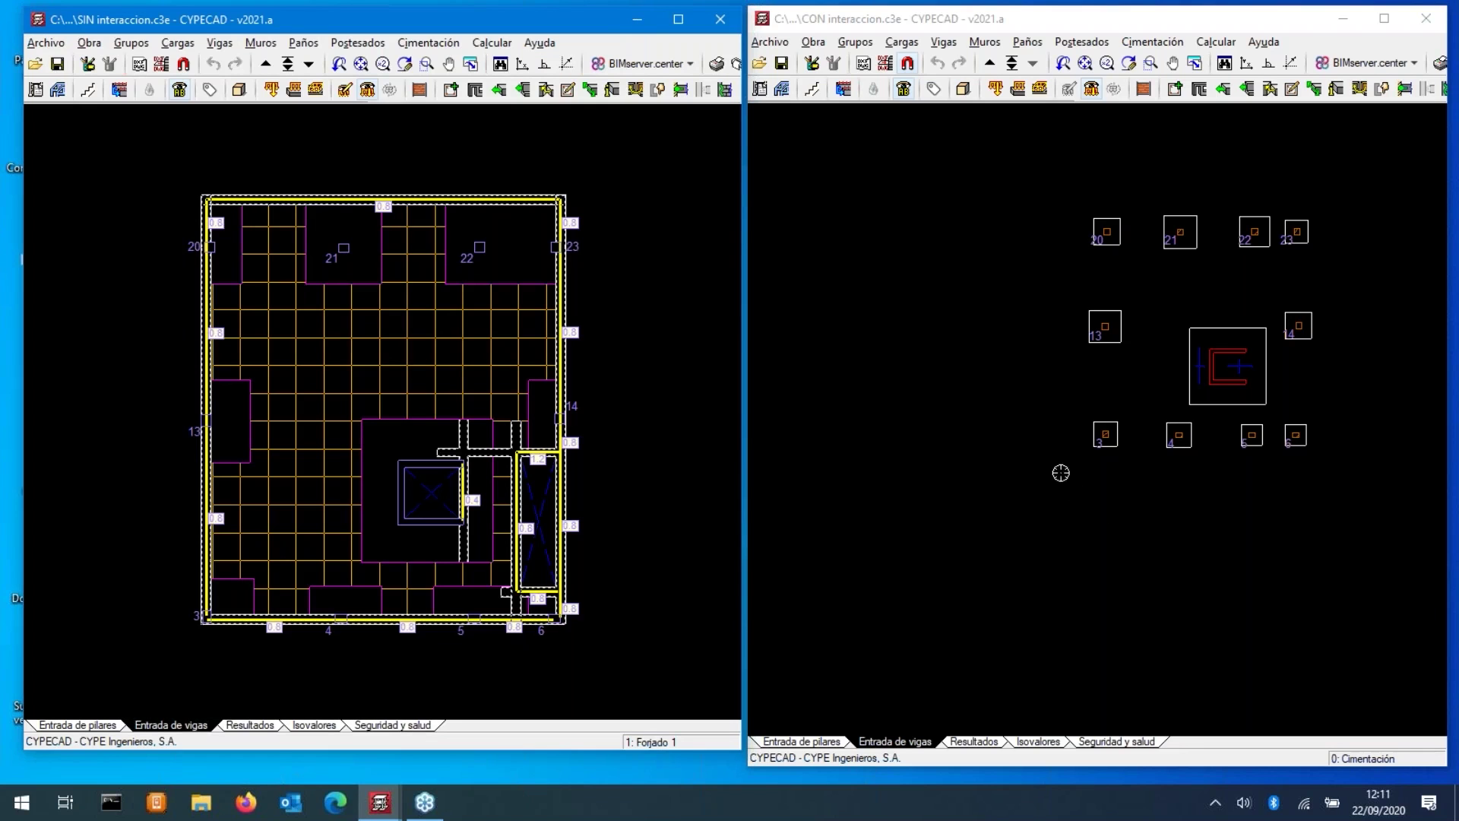
- Stretch the "SIN interaccion" and "CON interaccion" windows downwards to match in height side by side
scroll(1104, 433, up, 1)
click(1048, 520)
middle_drag(1047, 520, 967, 558)
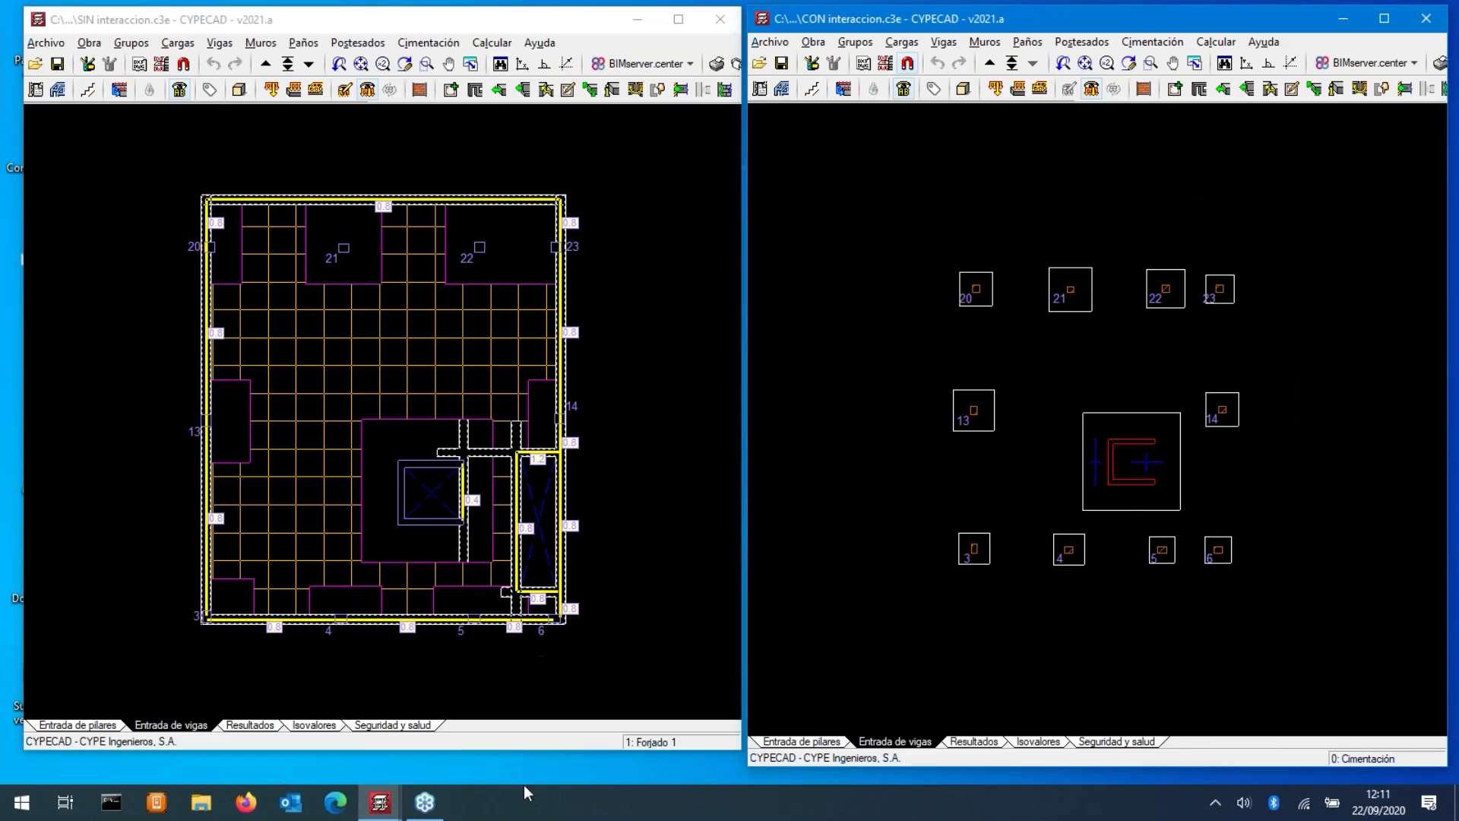
drag(520, 753, 518, 774)
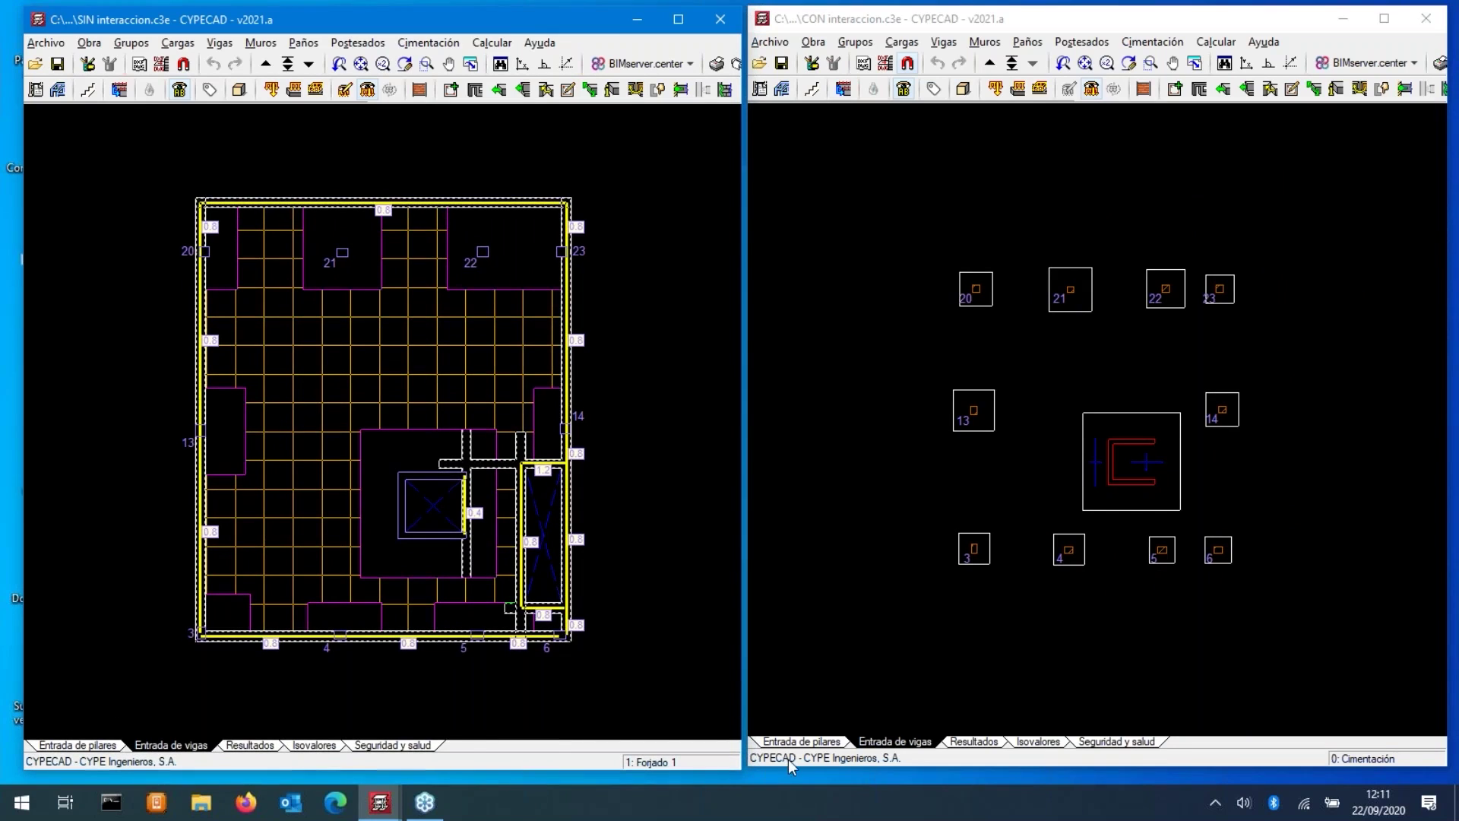
drag(790, 769, 788, 775)
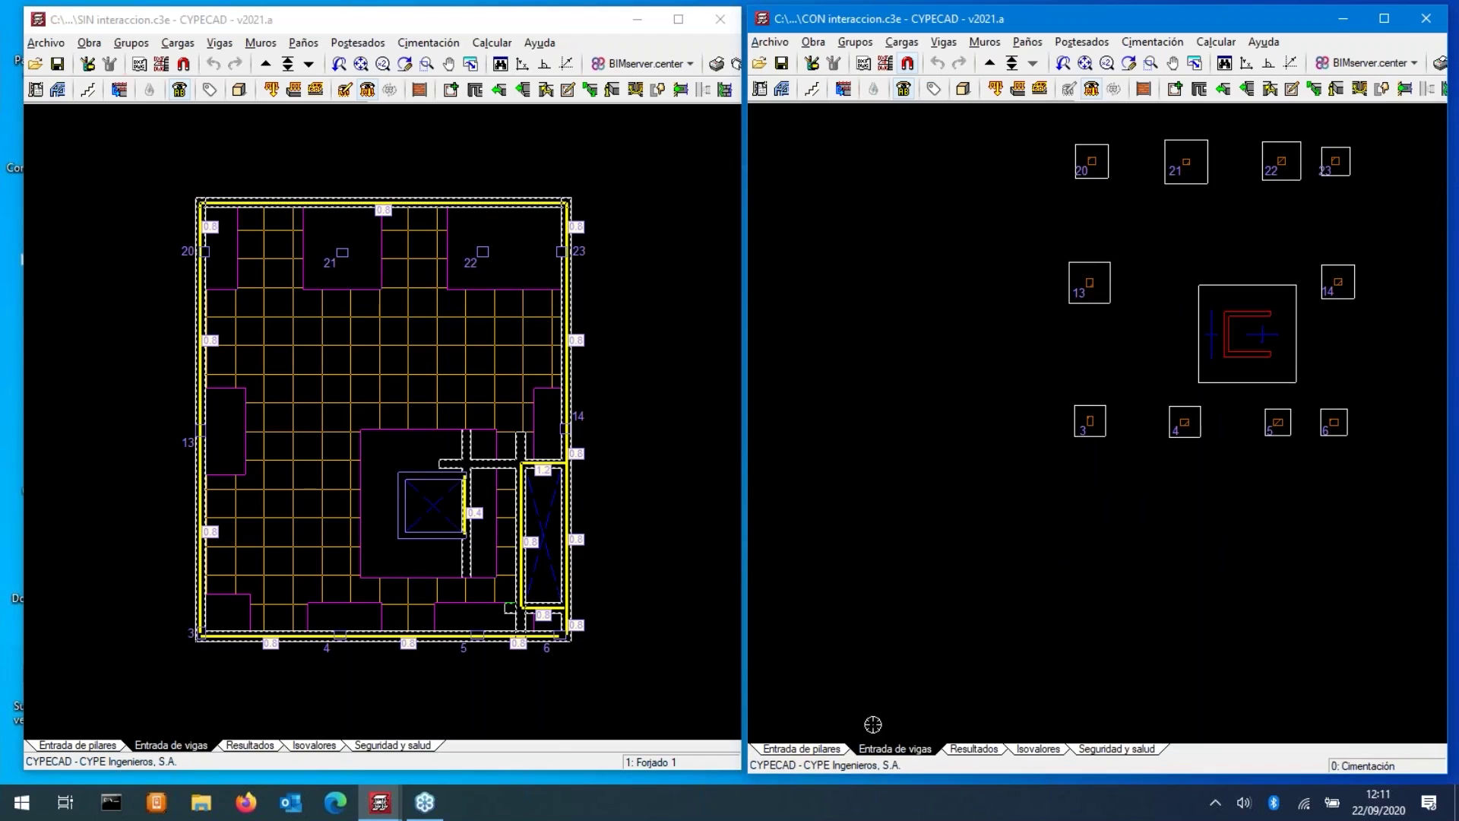
- Go up from the foundation to the Forjado 1 floor plan in the "CON interaccion" job
middle_drag(1056, 432, 997, 495)
scroll(988, 479, up, 1)
click(989, 63)
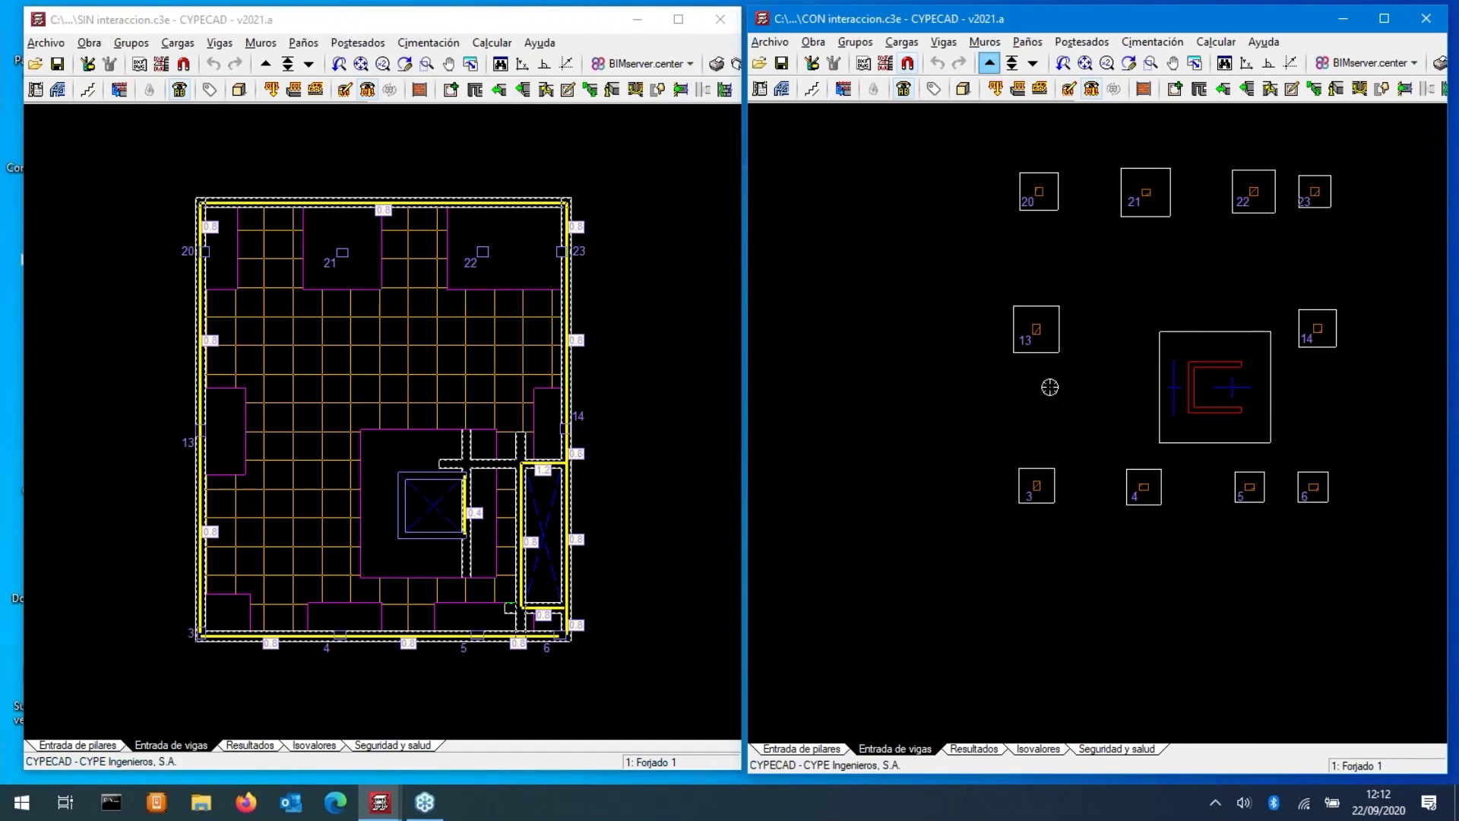
middle_drag(1040, 409, 984, 480)
scroll(1002, 467, up, 1)
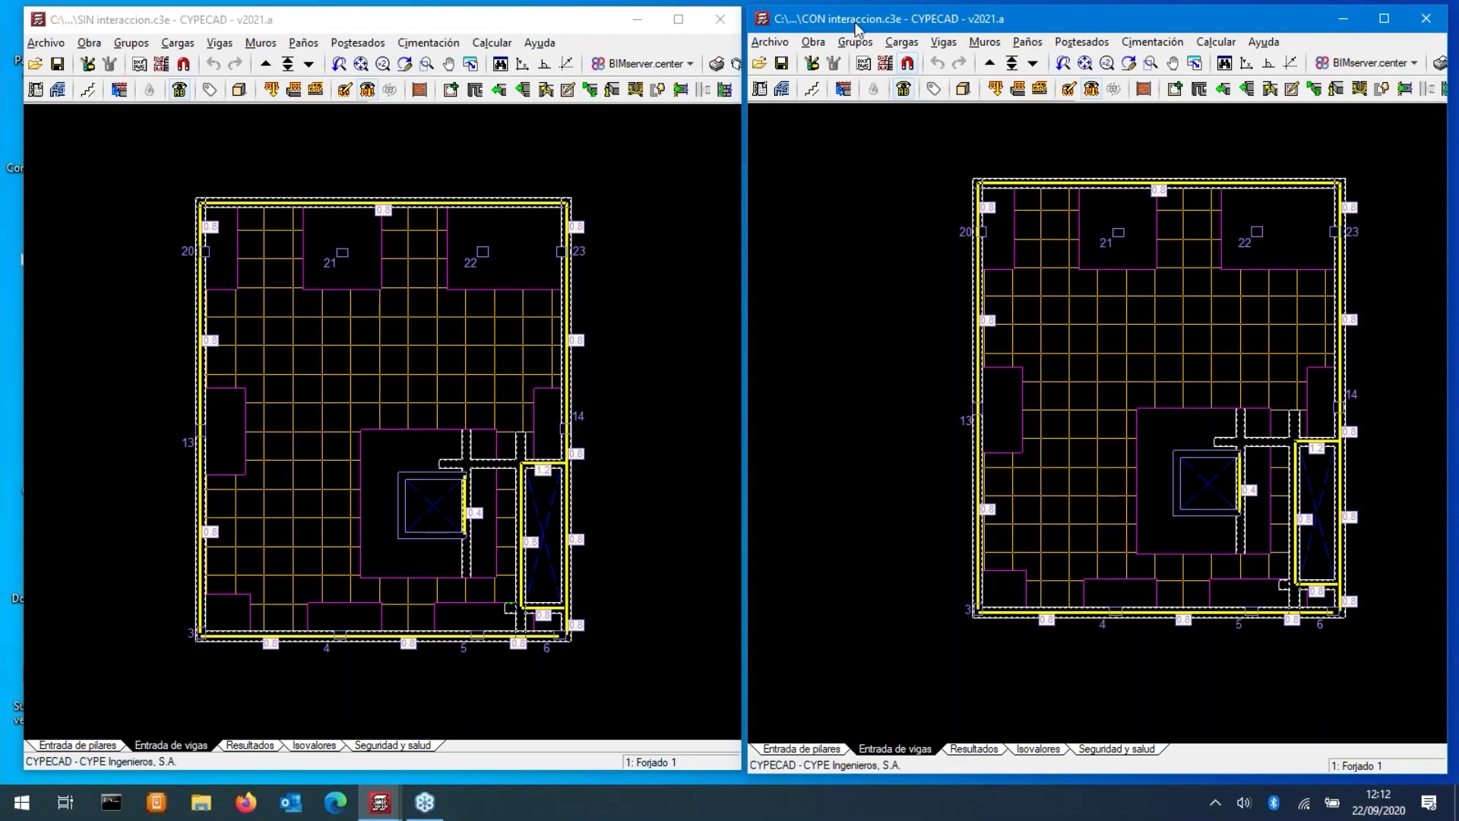
- Switch both jobs to the results view and display the force diagrams of column 14 in "SIN interaccion"
click(271, 746)
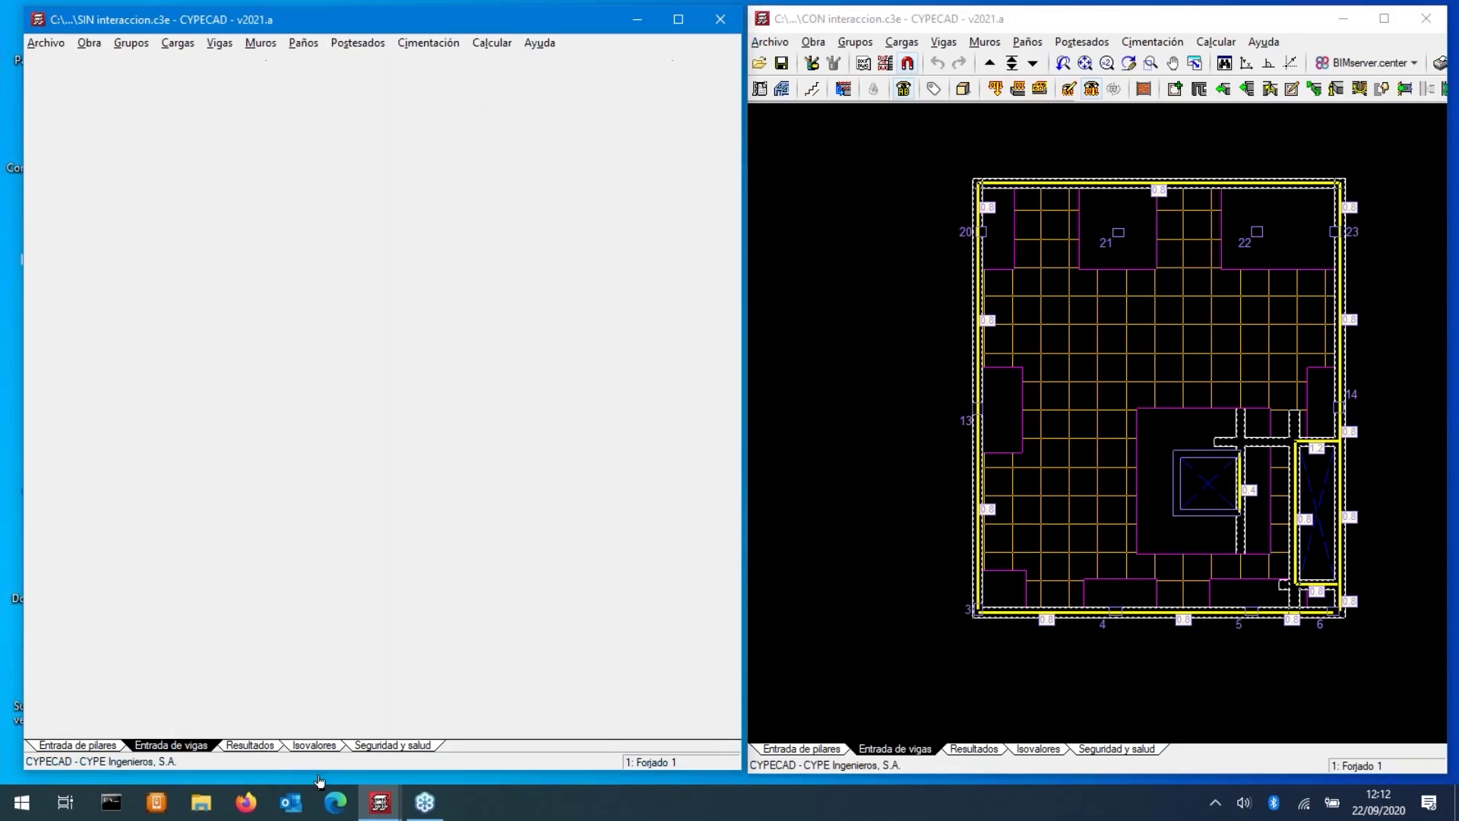
click(980, 749)
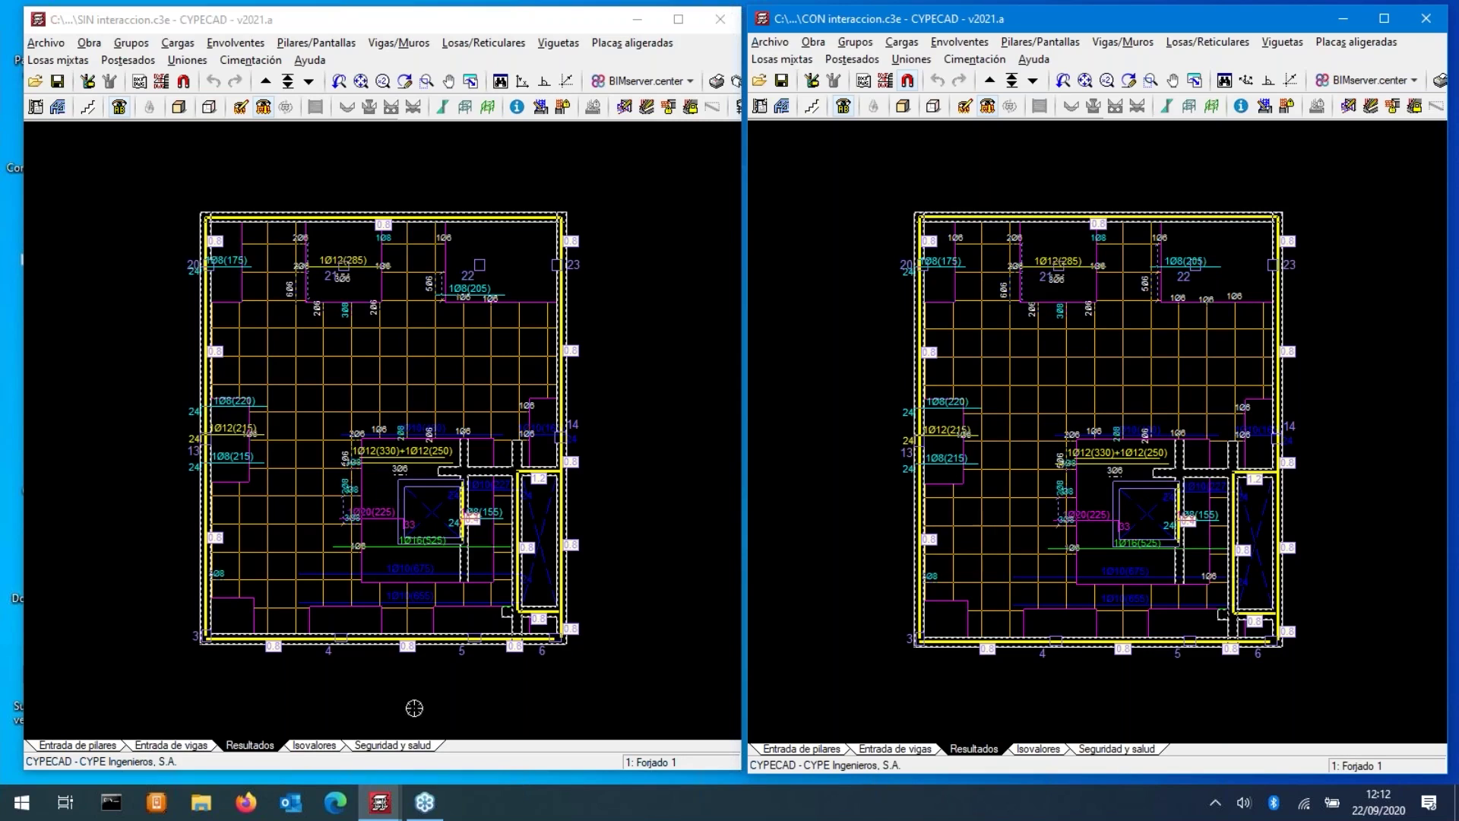
click(237, 43)
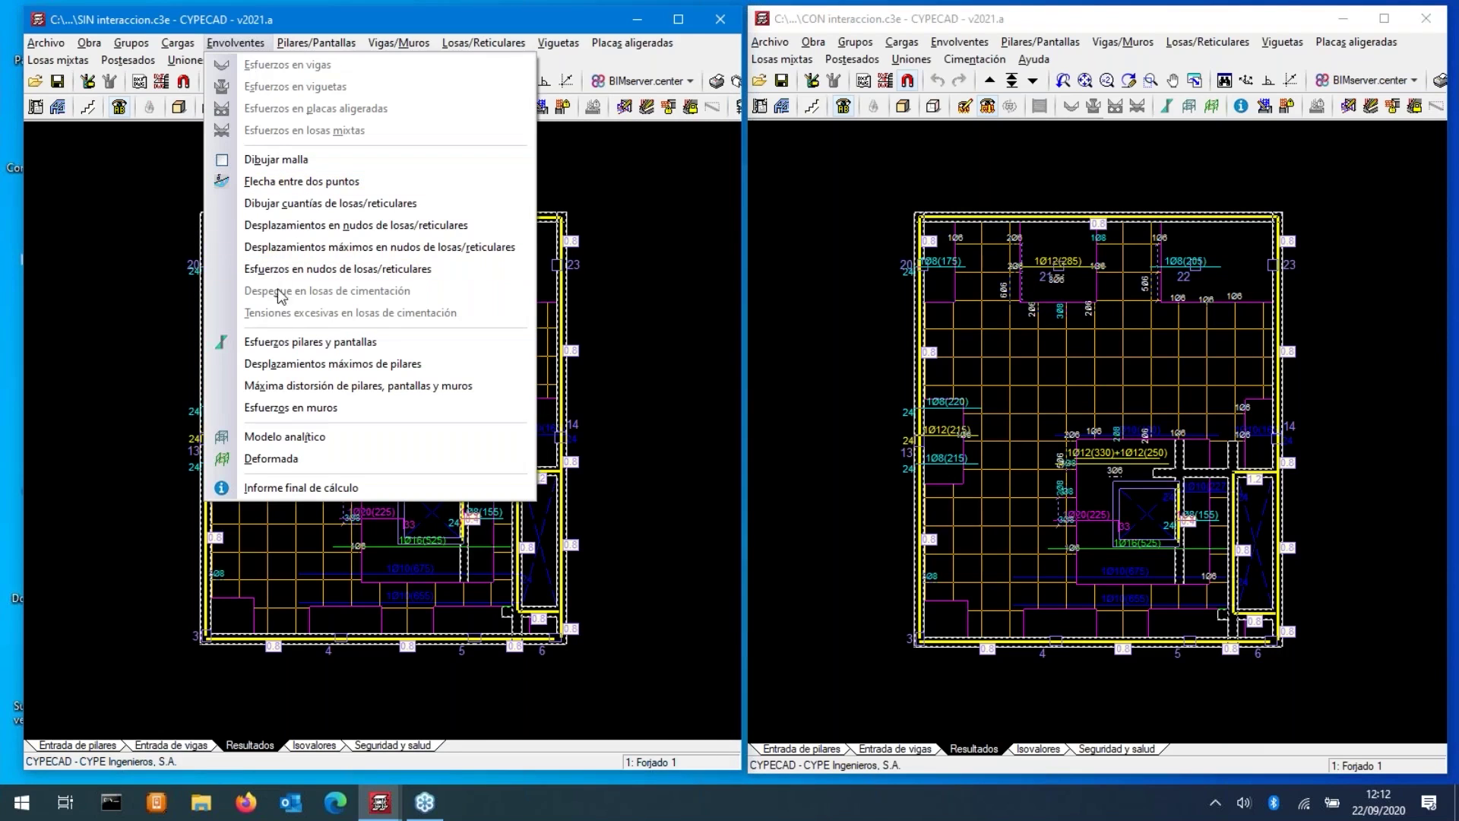
click(288, 342)
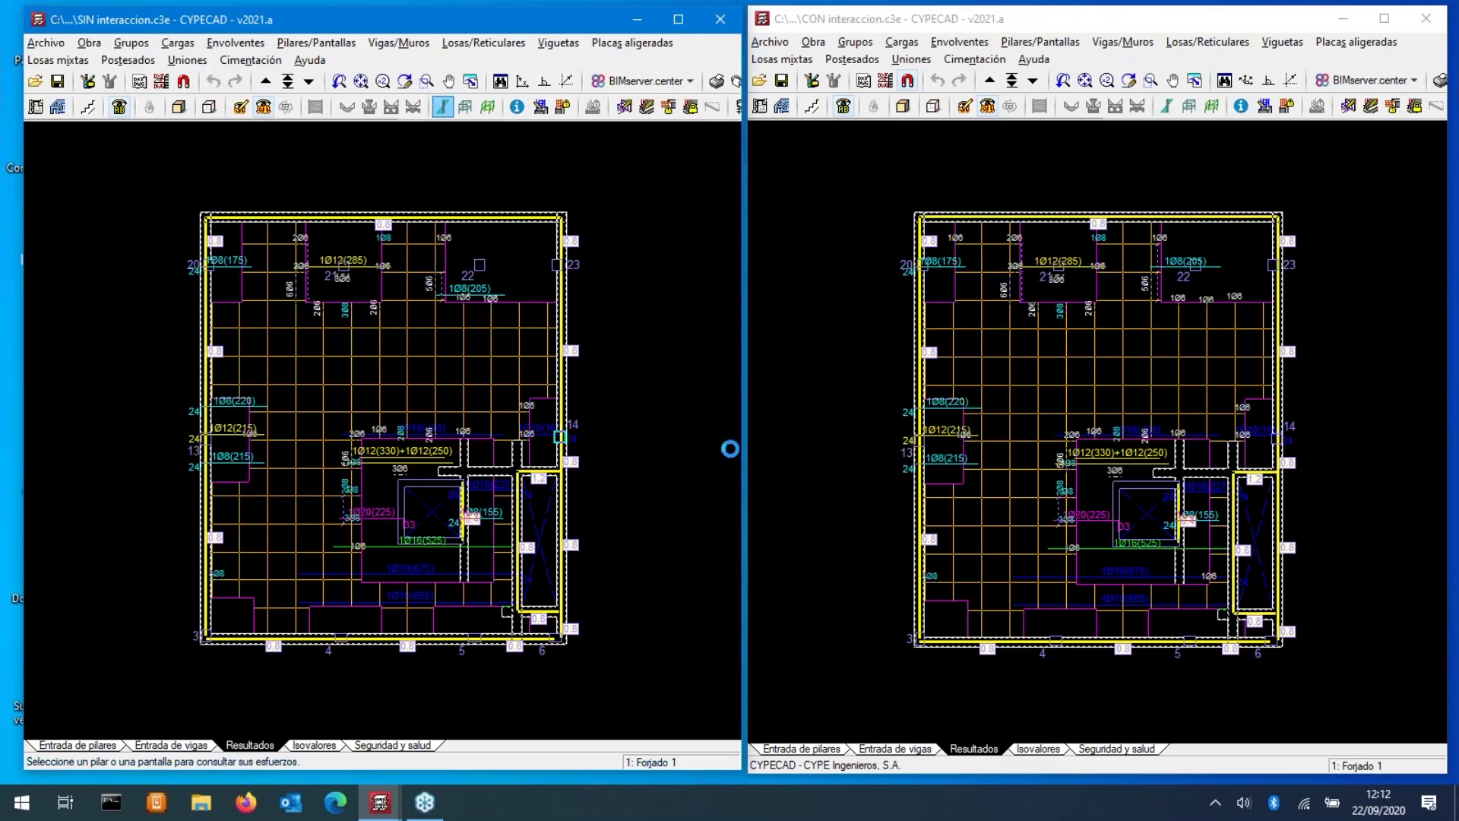
- Display the force diagrams of column 14 in "CON interaccion", compare them with those of "SIN interaccion", and close both diagrams
click(1062, 44)
click(1060, 44)
click(1050, 65)
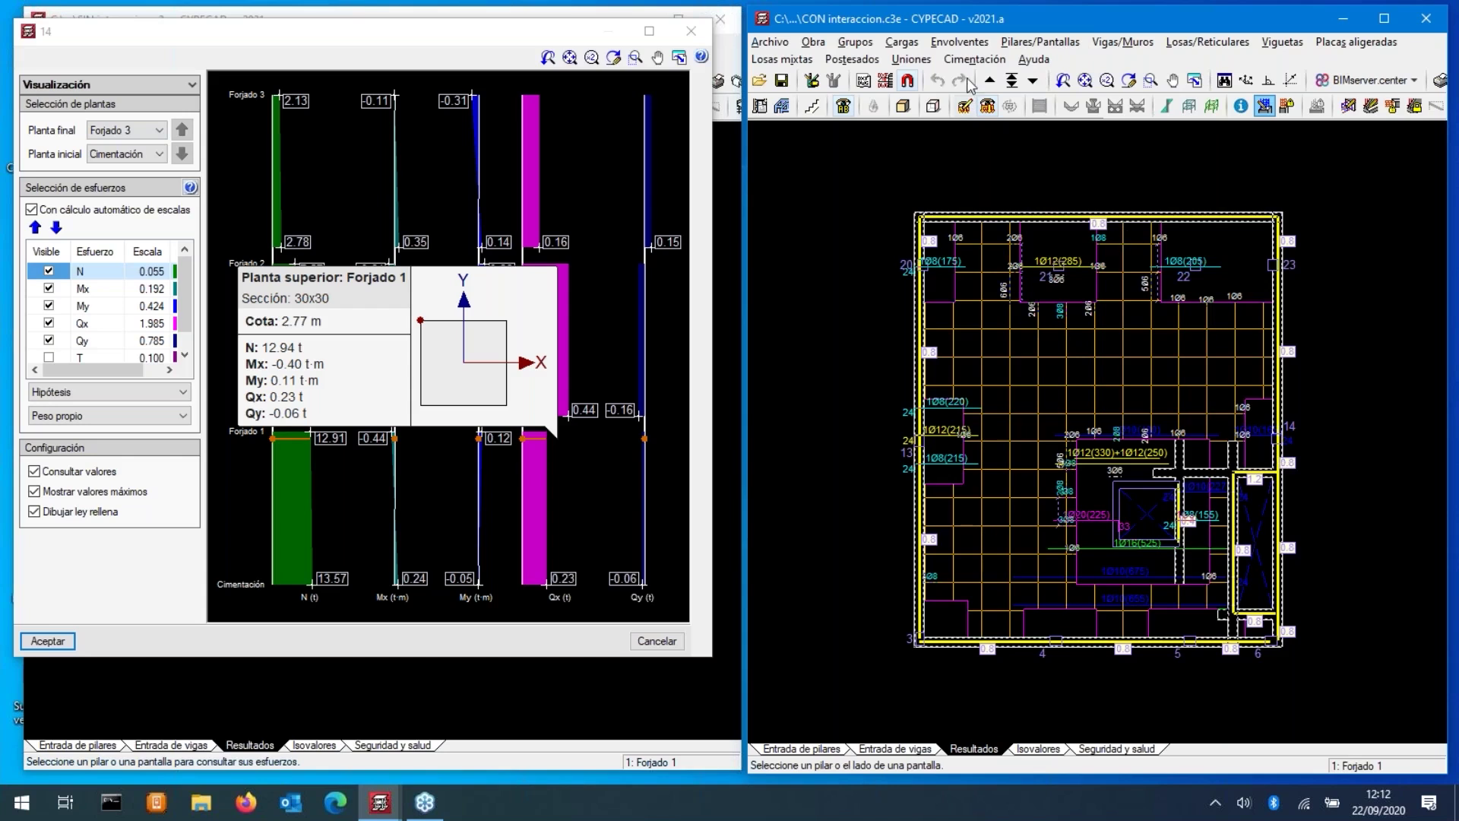
click(959, 42)
click(1027, 342)
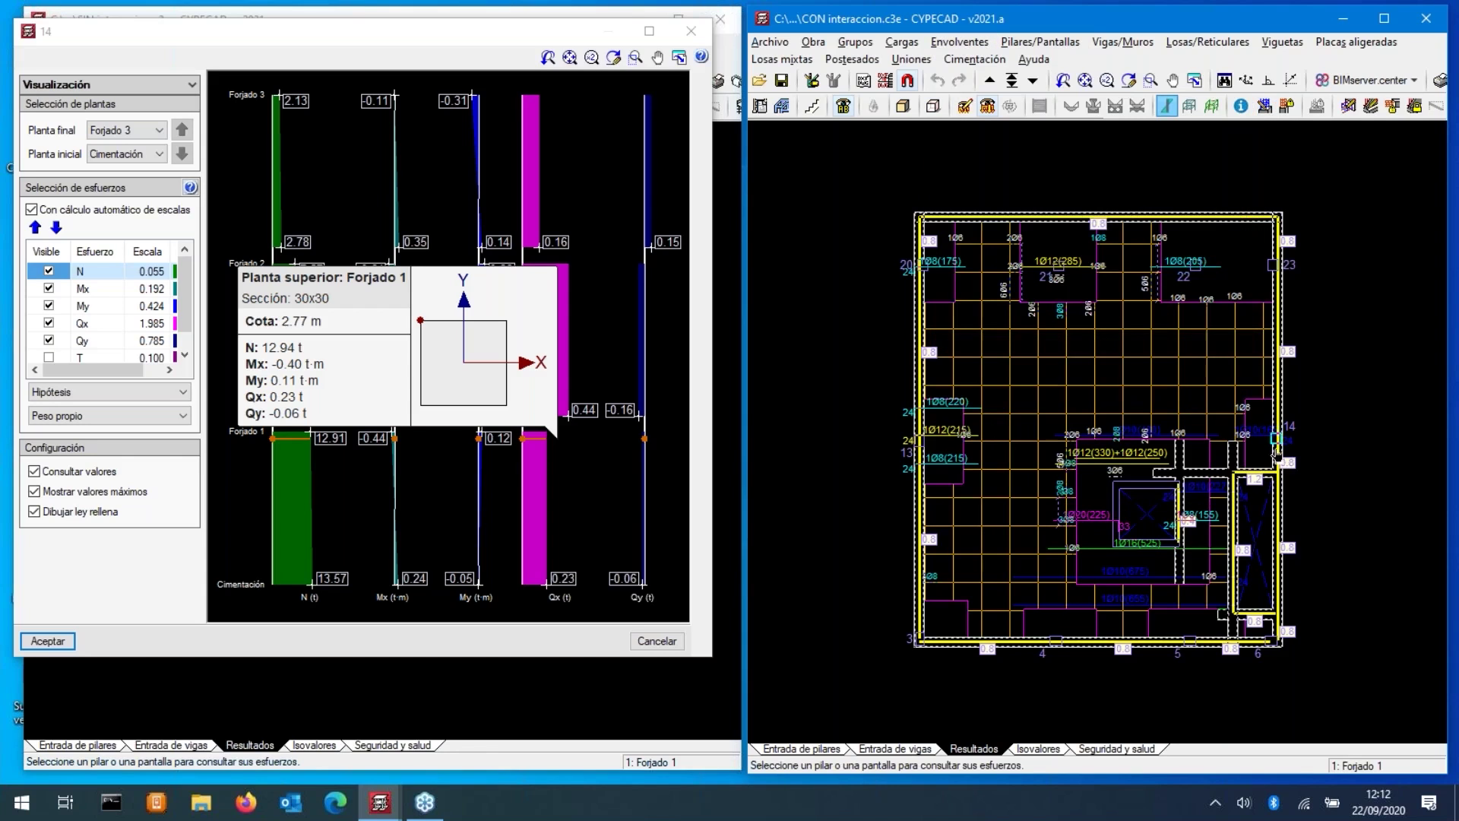
click(1278, 437)
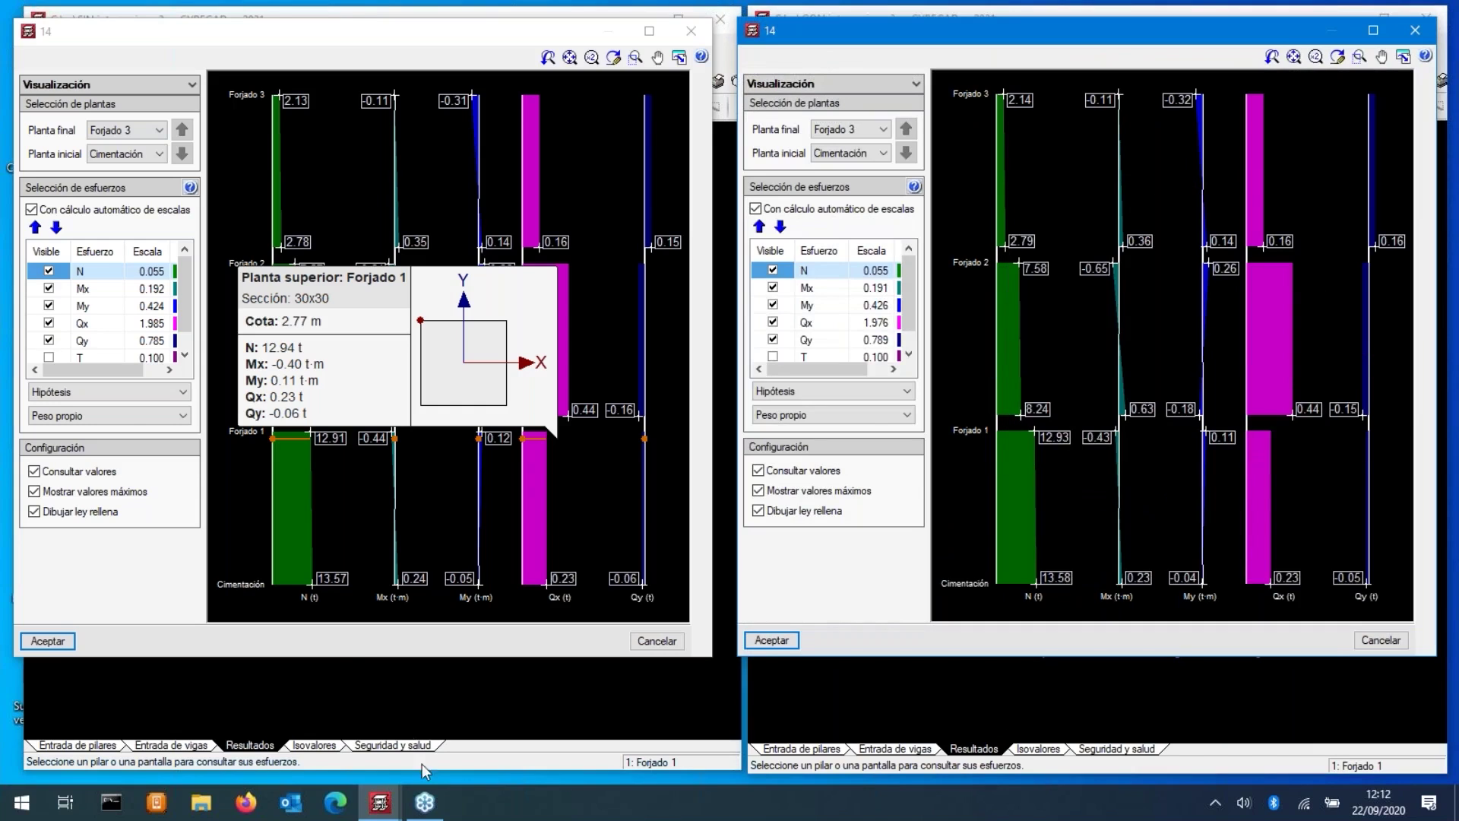
click(344, 649)
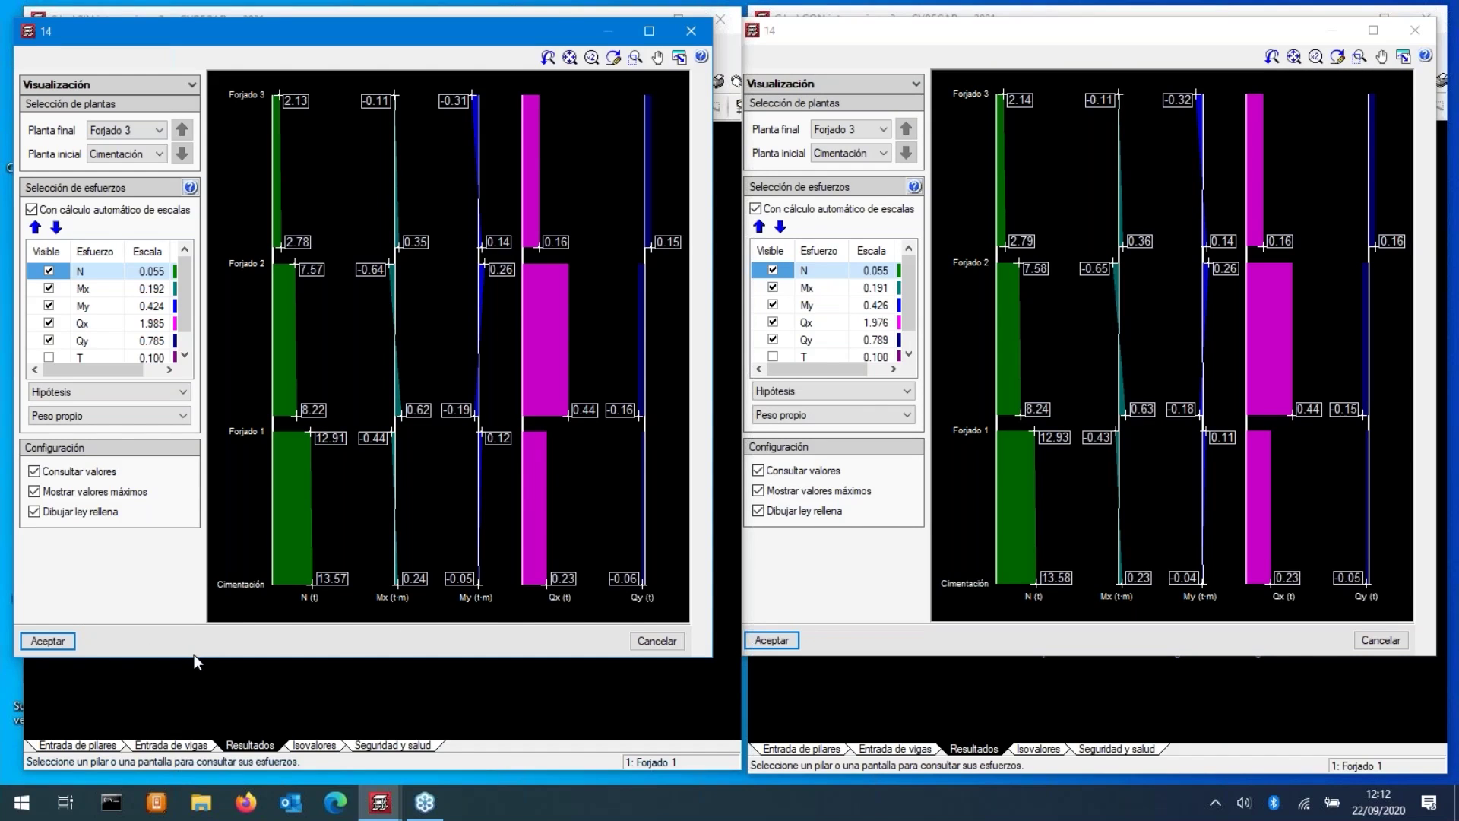
click(656, 640)
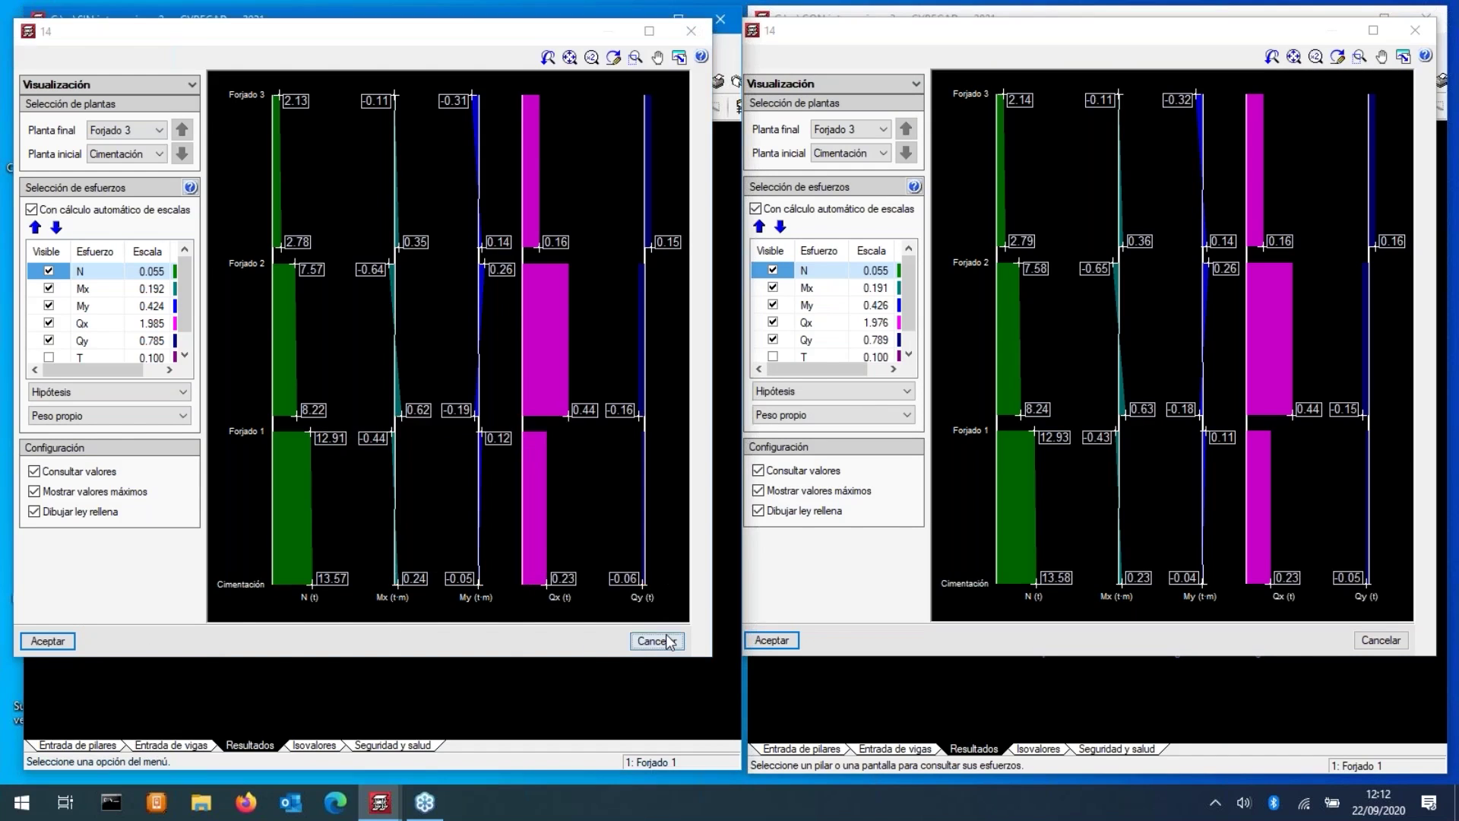
click(1390, 641)
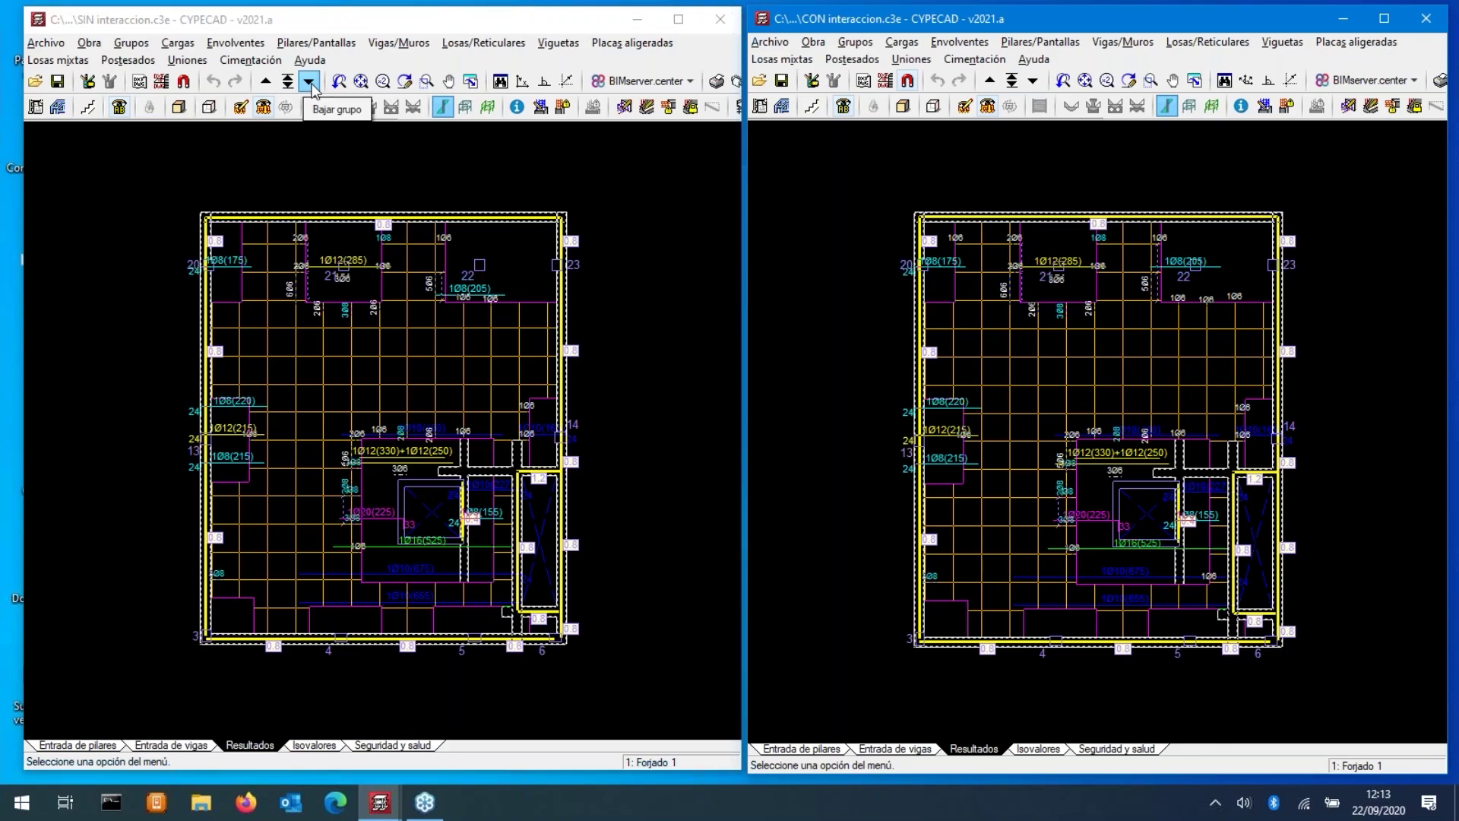
- Maximize the "CON interaccion" window, go down to the foundation level and switch to beam entry
double_click(970, 23)
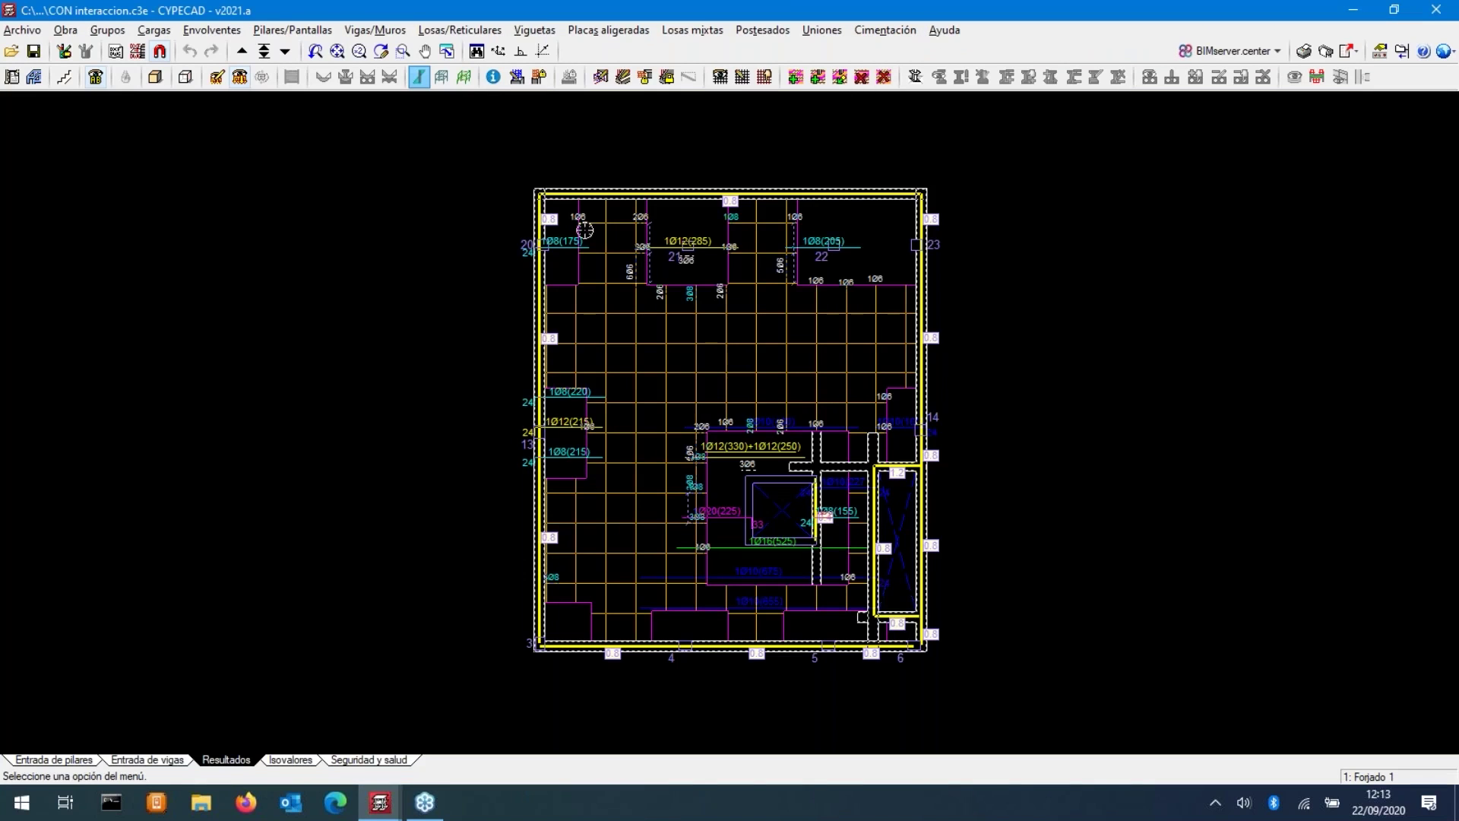
click(287, 54)
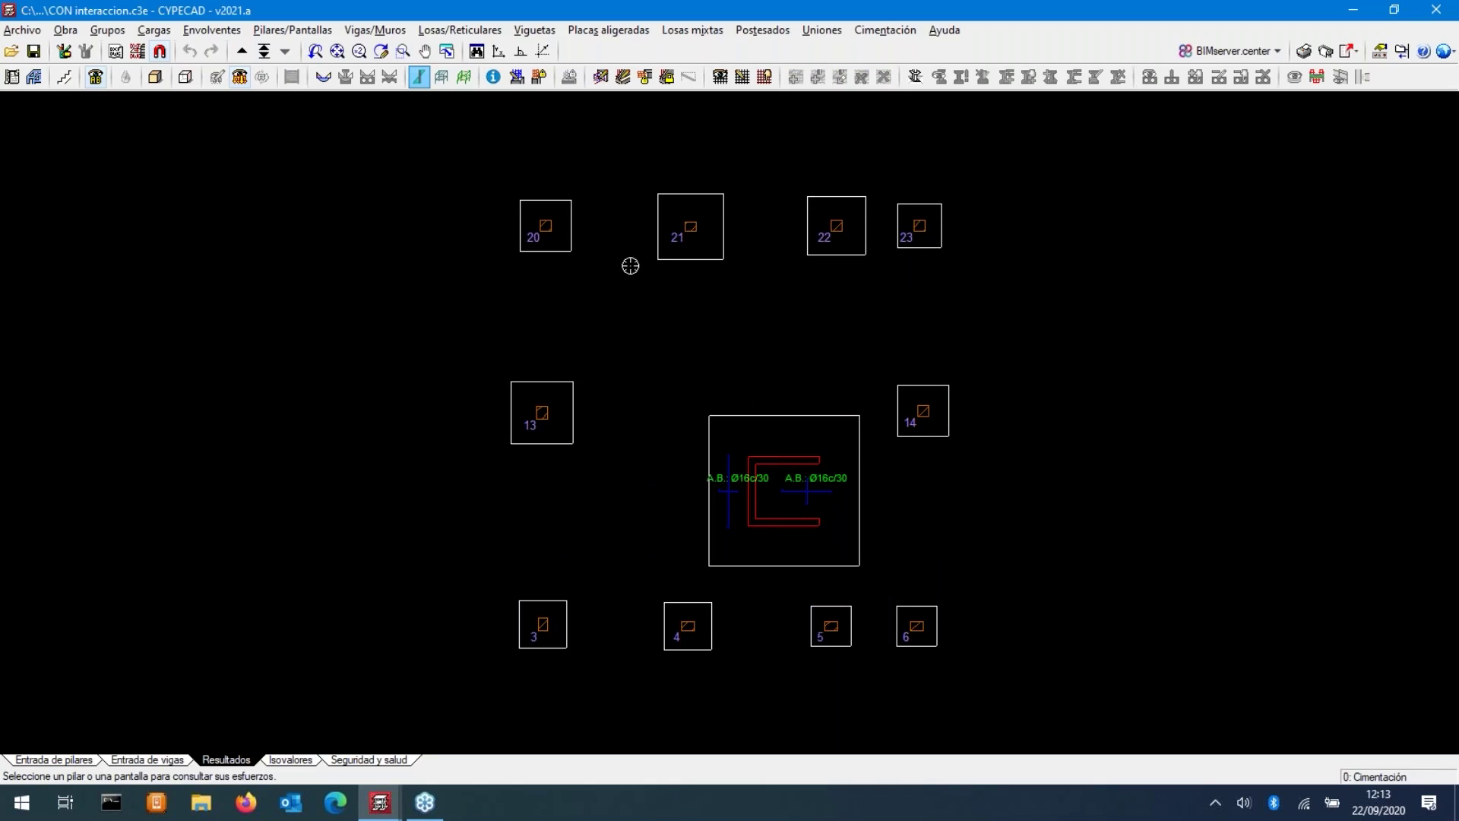
click(116, 761)
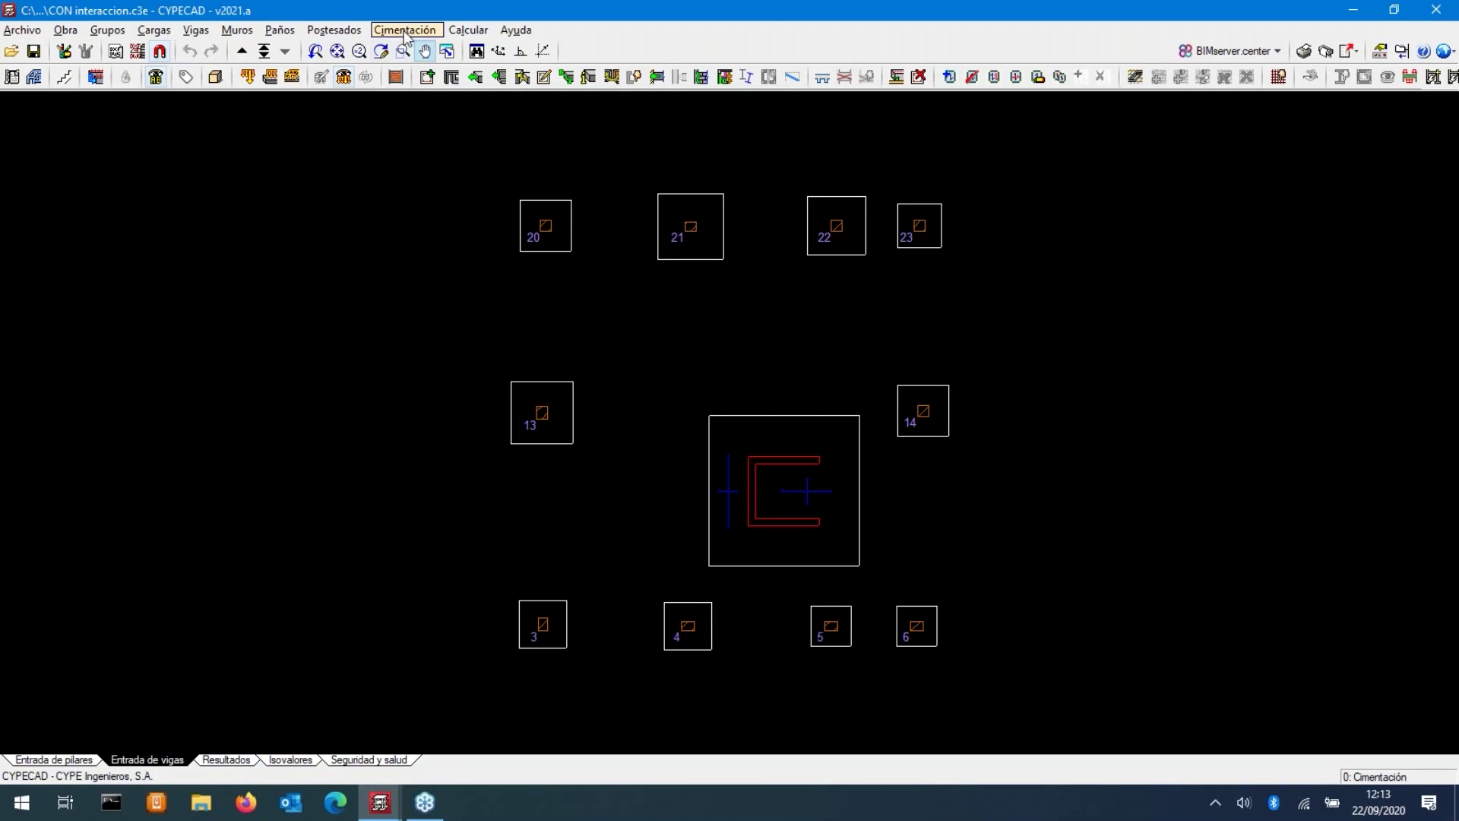
- Assign soil-structure interaction with a ballast modulus of 2000 t/m³ to all the isolated footings
click(404, 31)
click(436, 53)
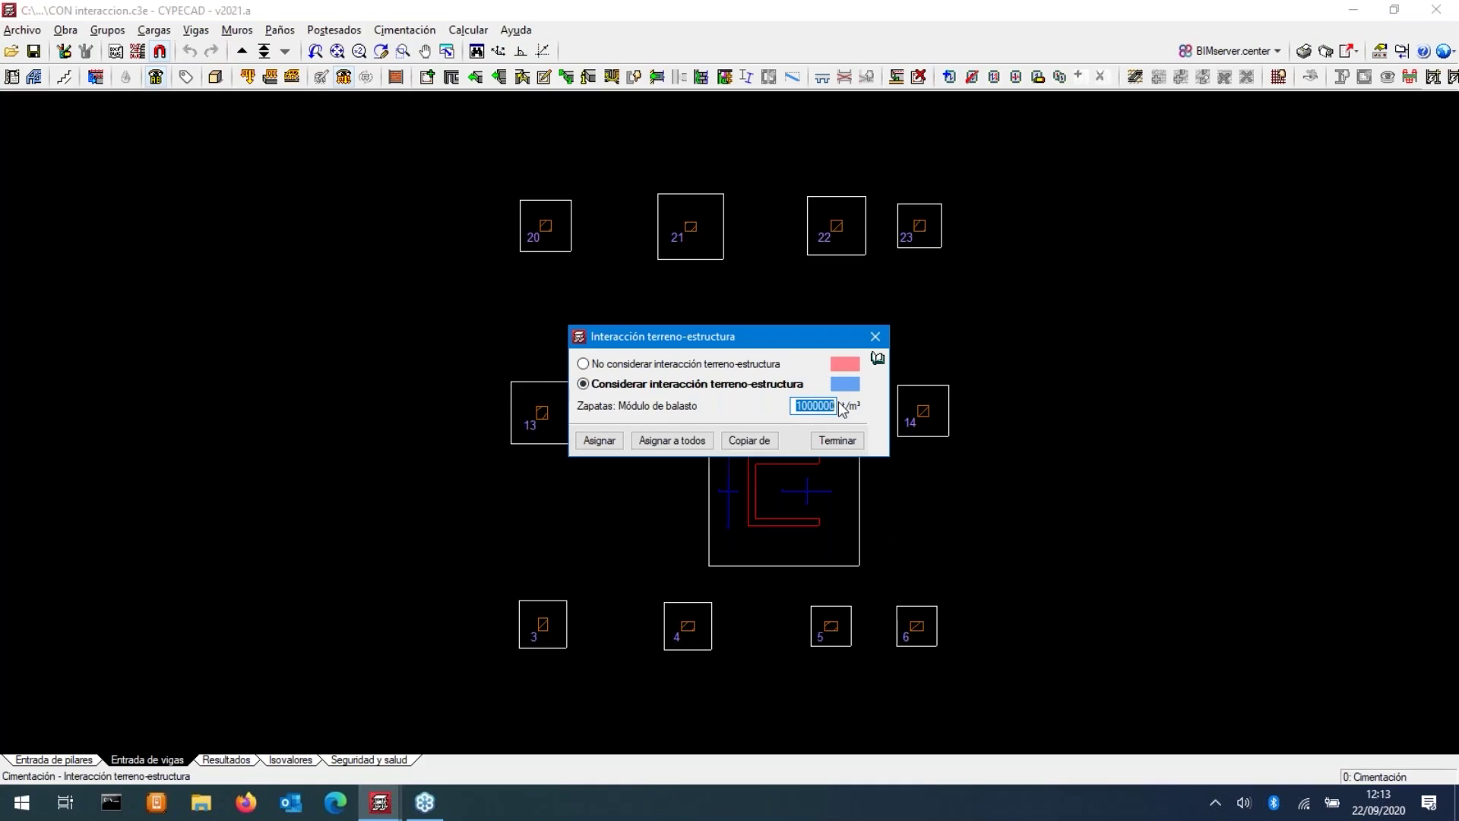
text(2)
click(665, 441)
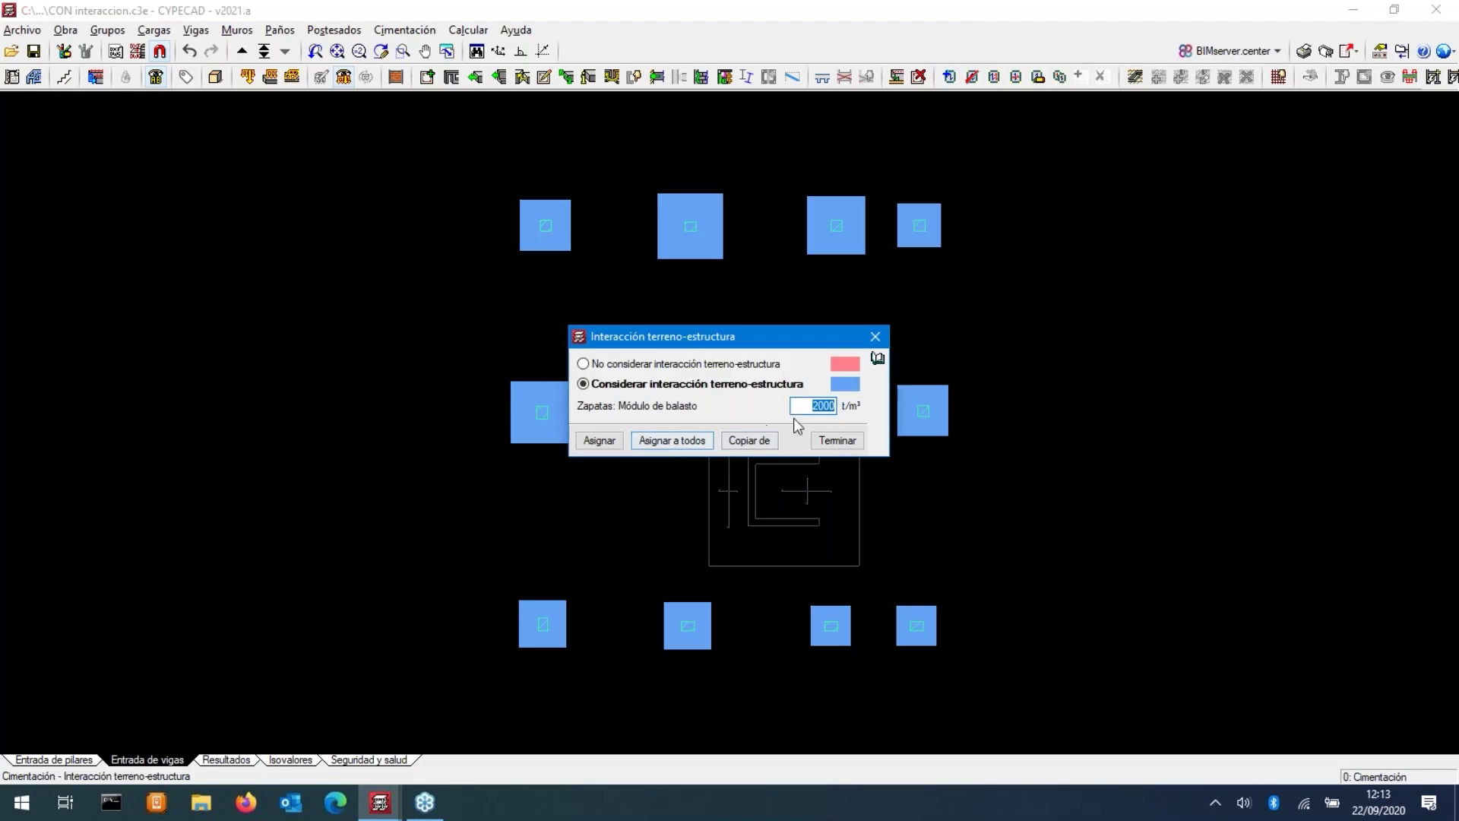
click(836, 440)
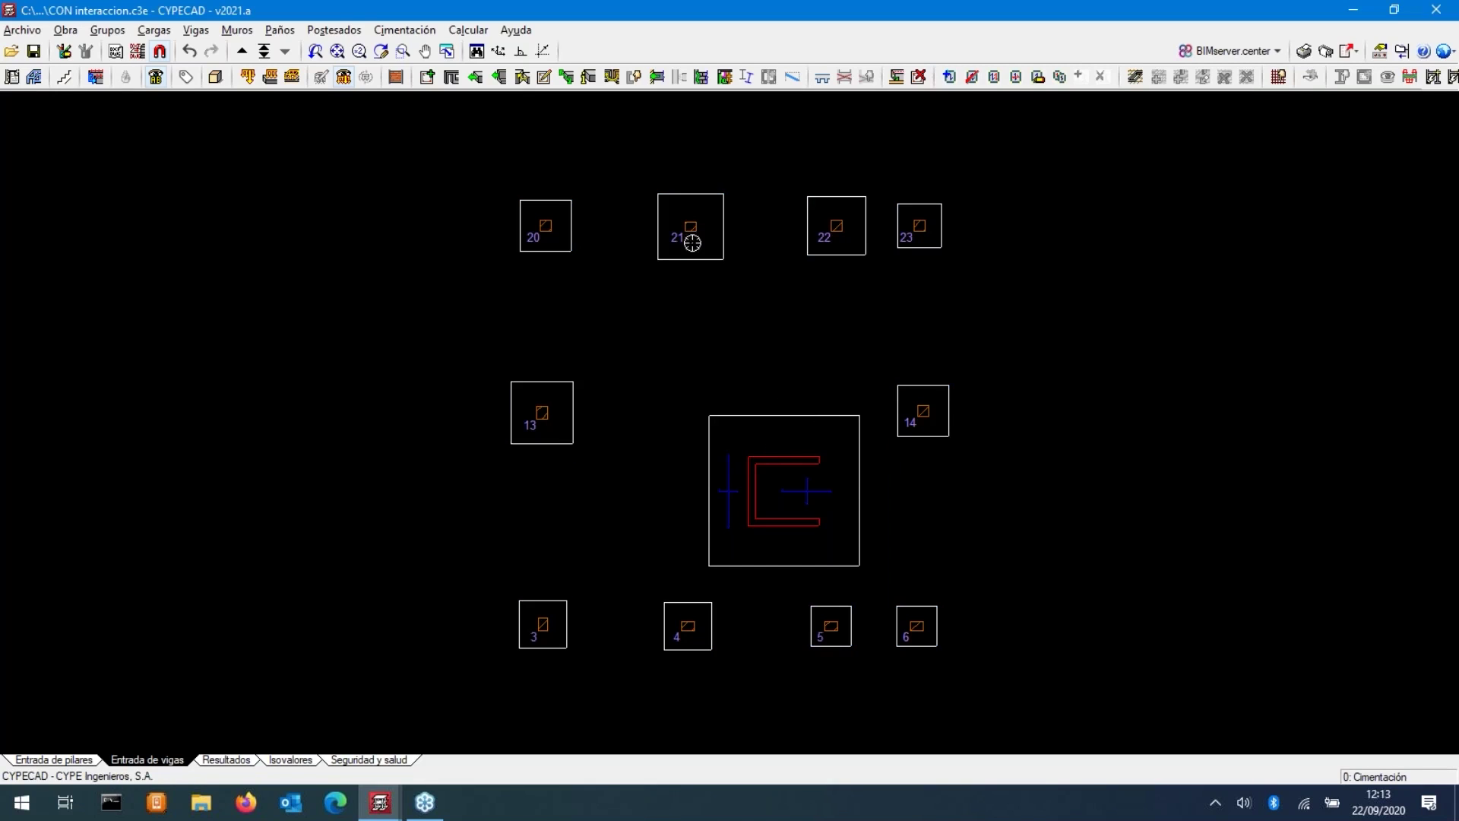
- Set the ballast modulus of the ground-supported slab under the core to 1000 t/m³ in its panel data
click(409, 32)
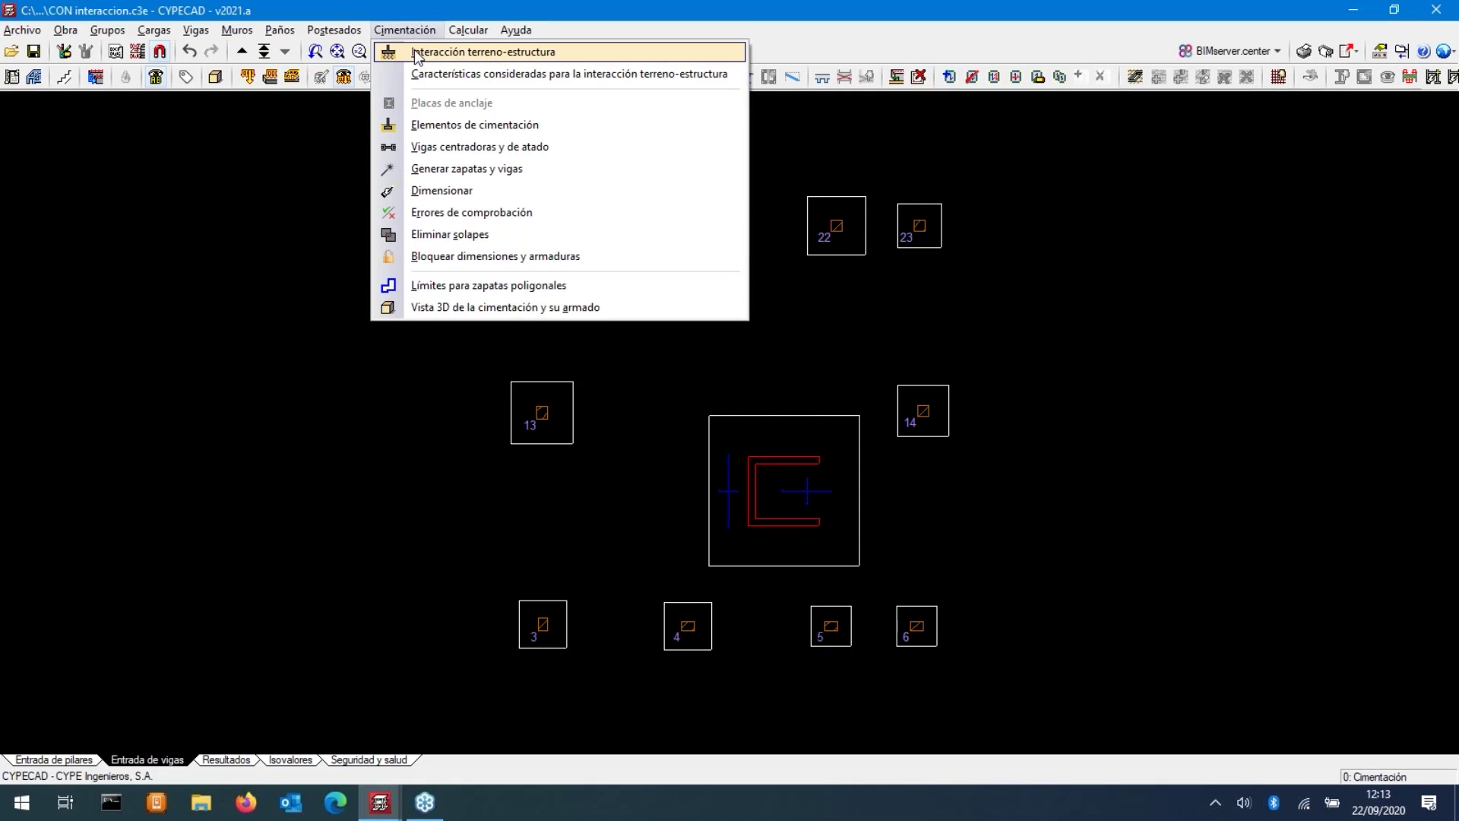
mouse_move(279, 30)
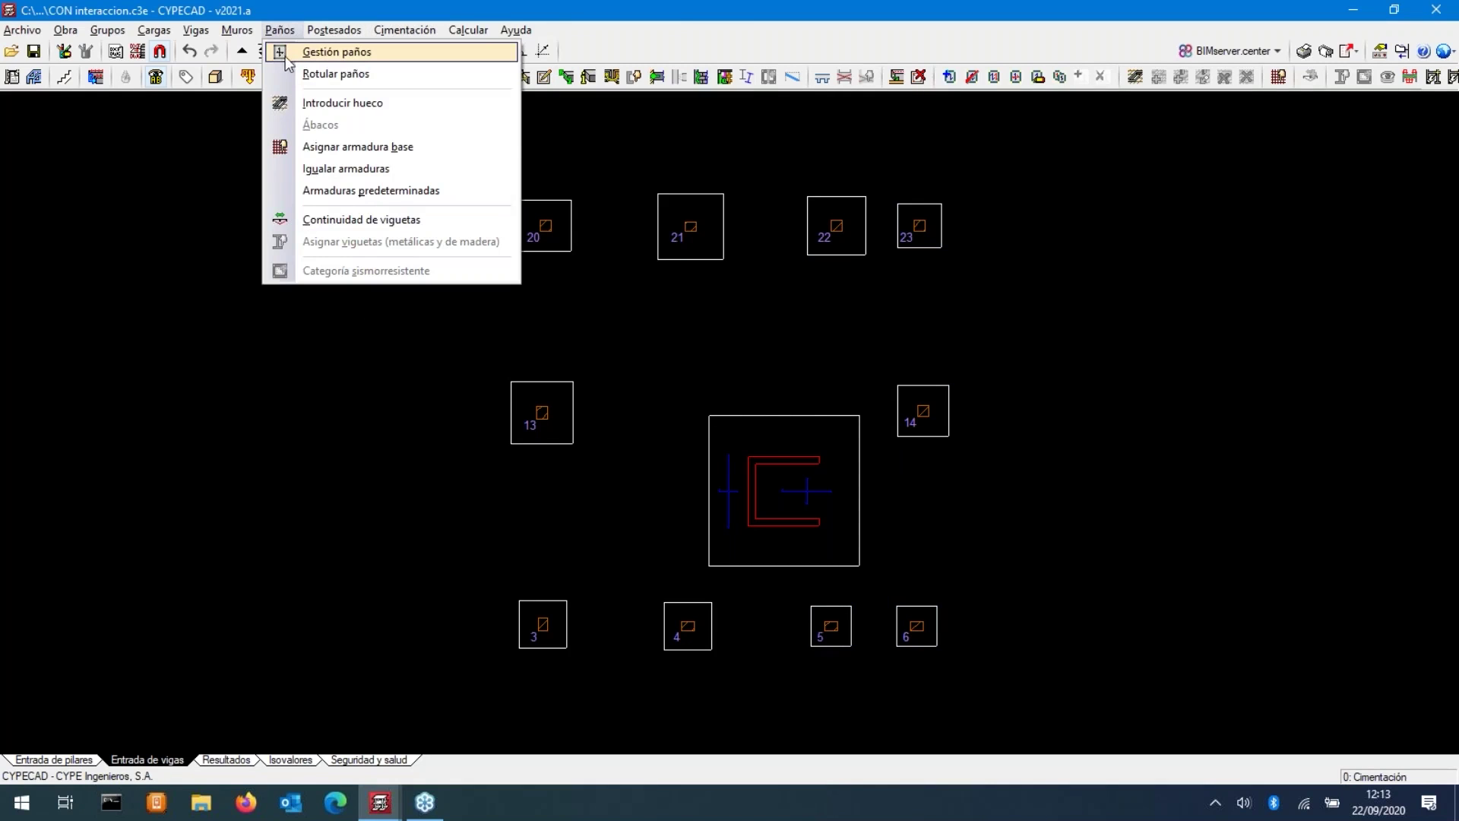
click(284, 58)
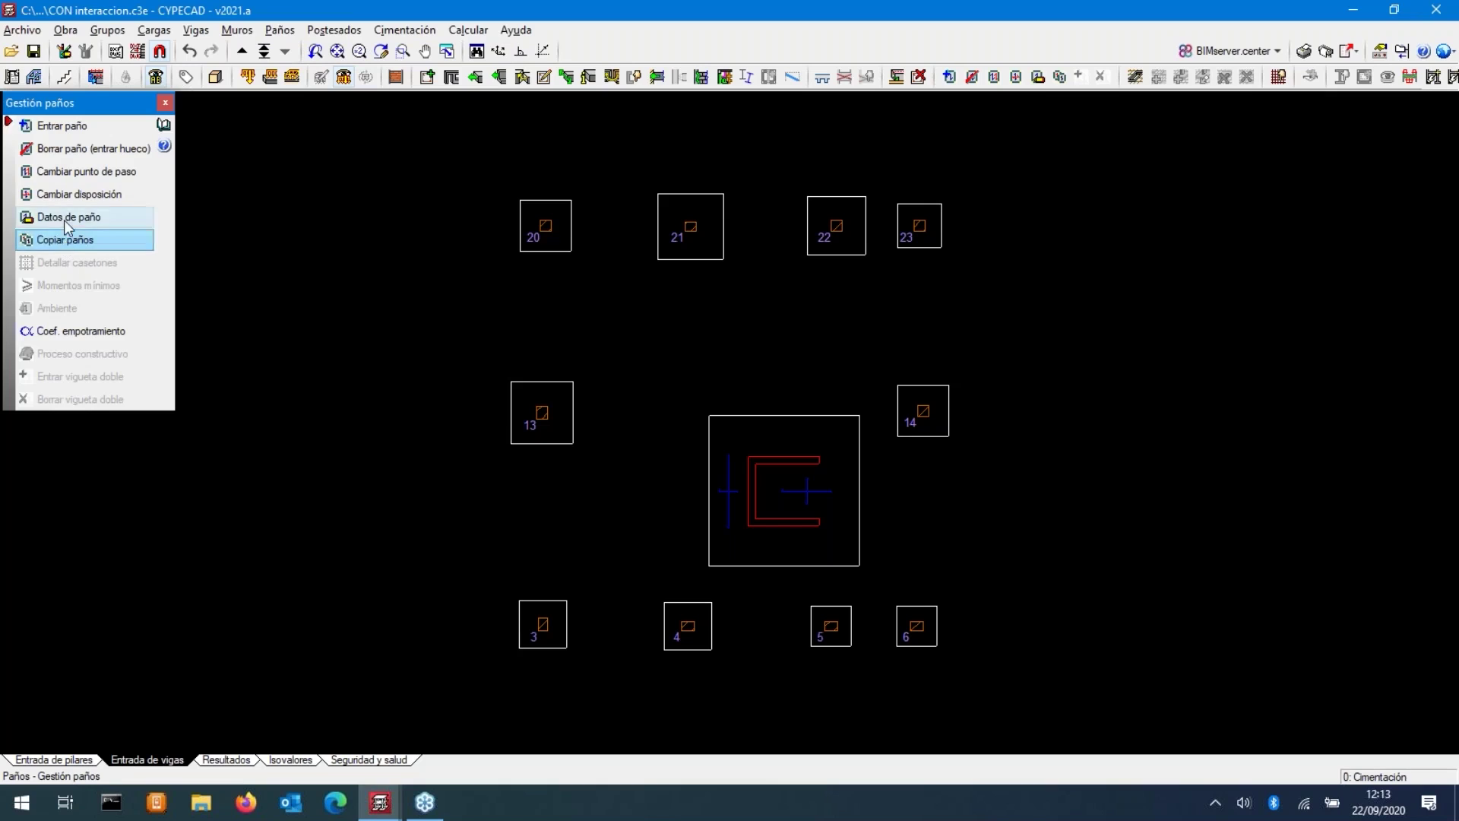
click(66, 219)
click(810, 459)
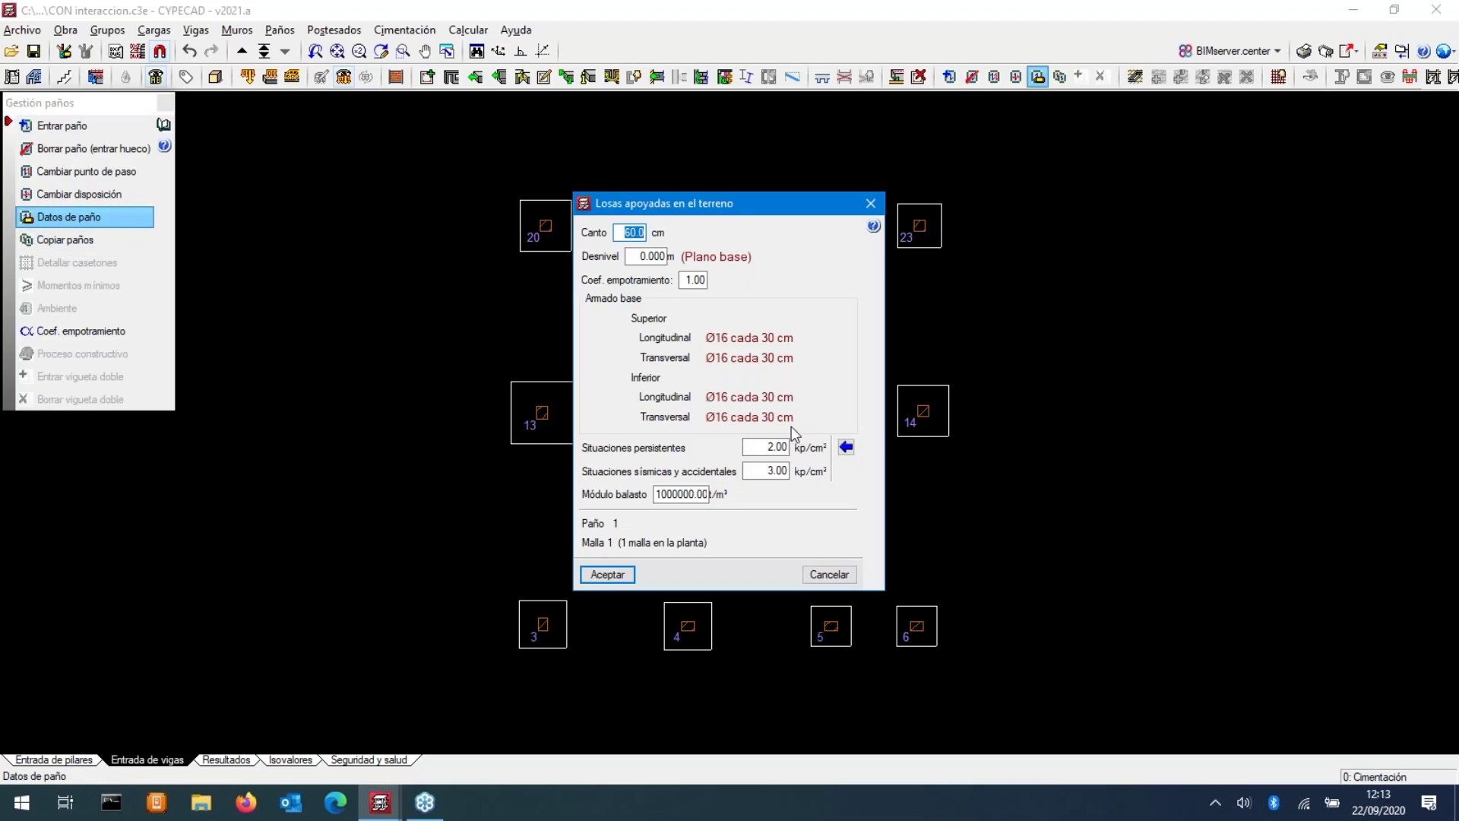
click(655, 499)
text(1000)
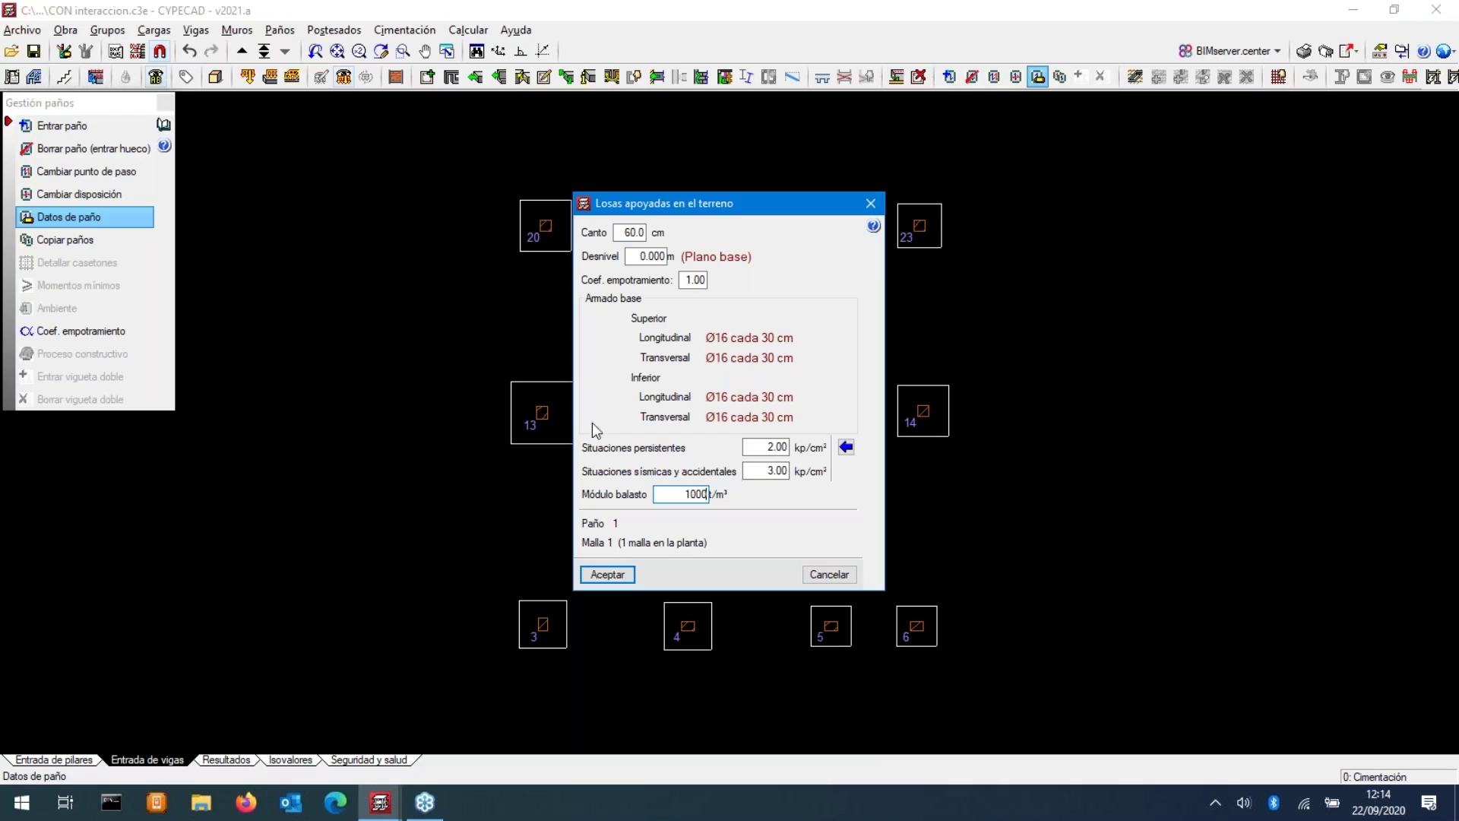
drag(742, 212, 1052, 220)
click(929, 585)
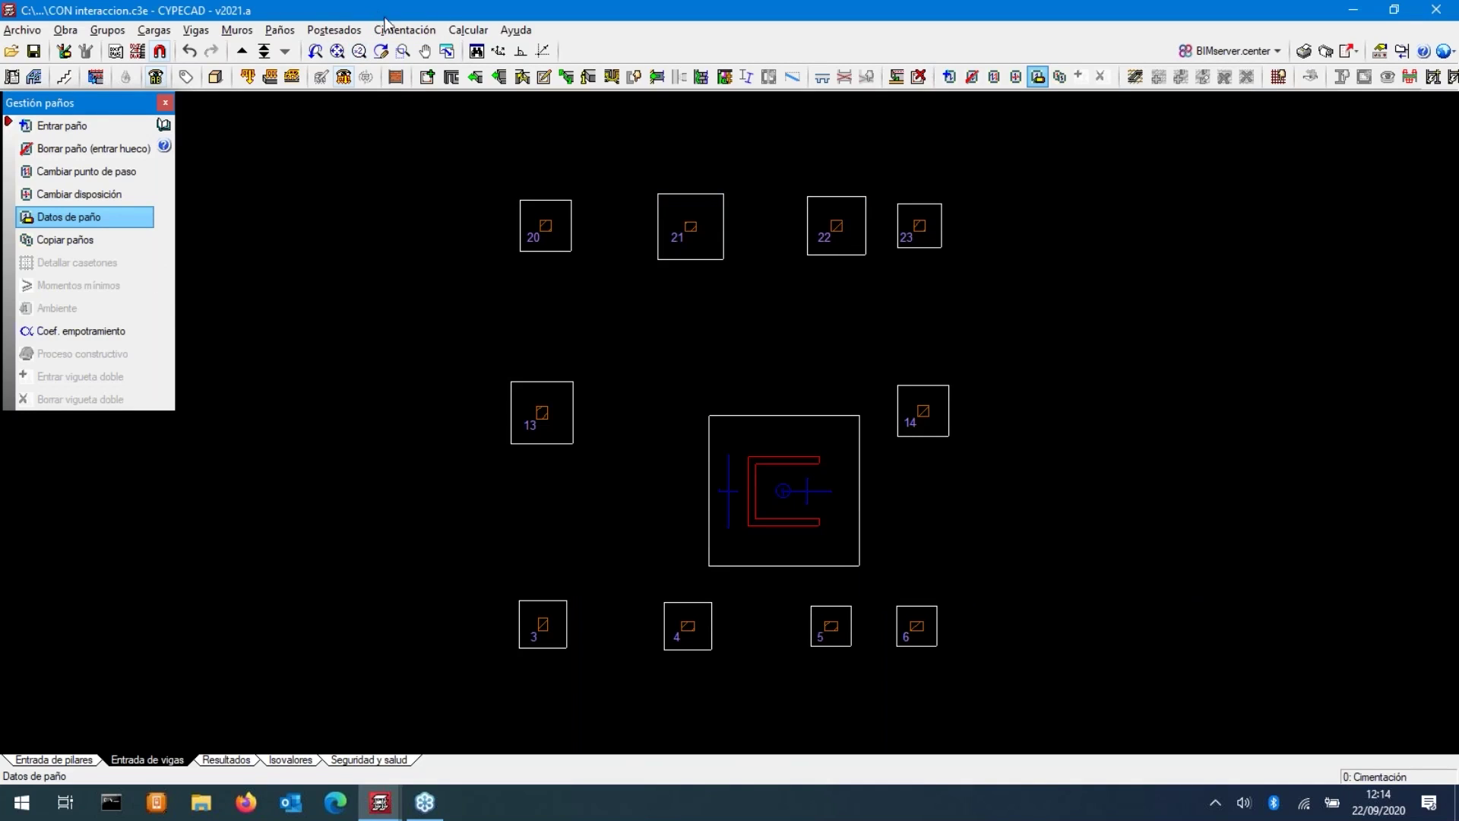
- Load the foundation beam settings from a core wall, set the ballast modulus to 1000 t/m³ and assign them to all three core walls
click(396, 31)
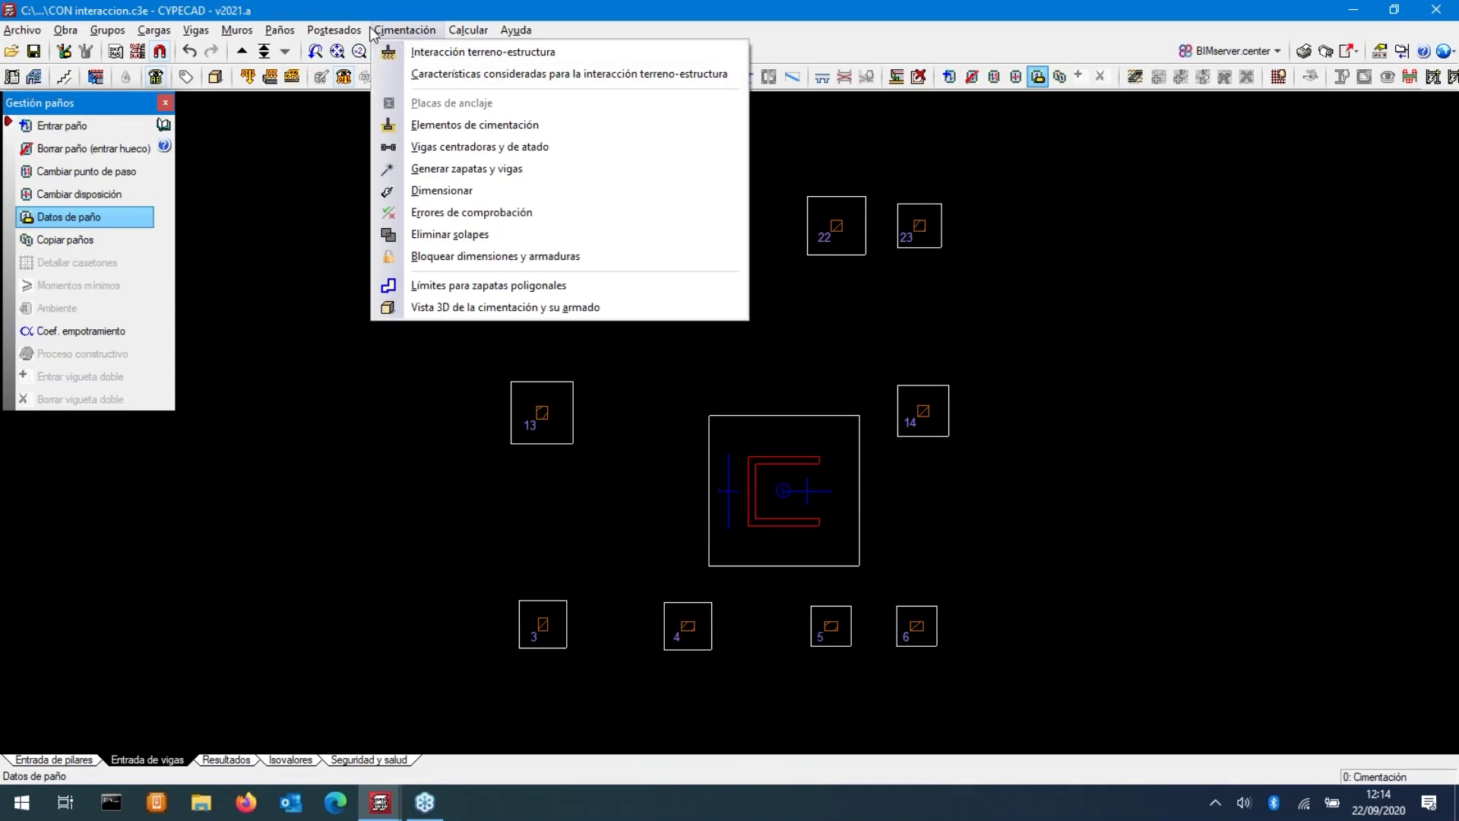
mouse_move(237, 31)
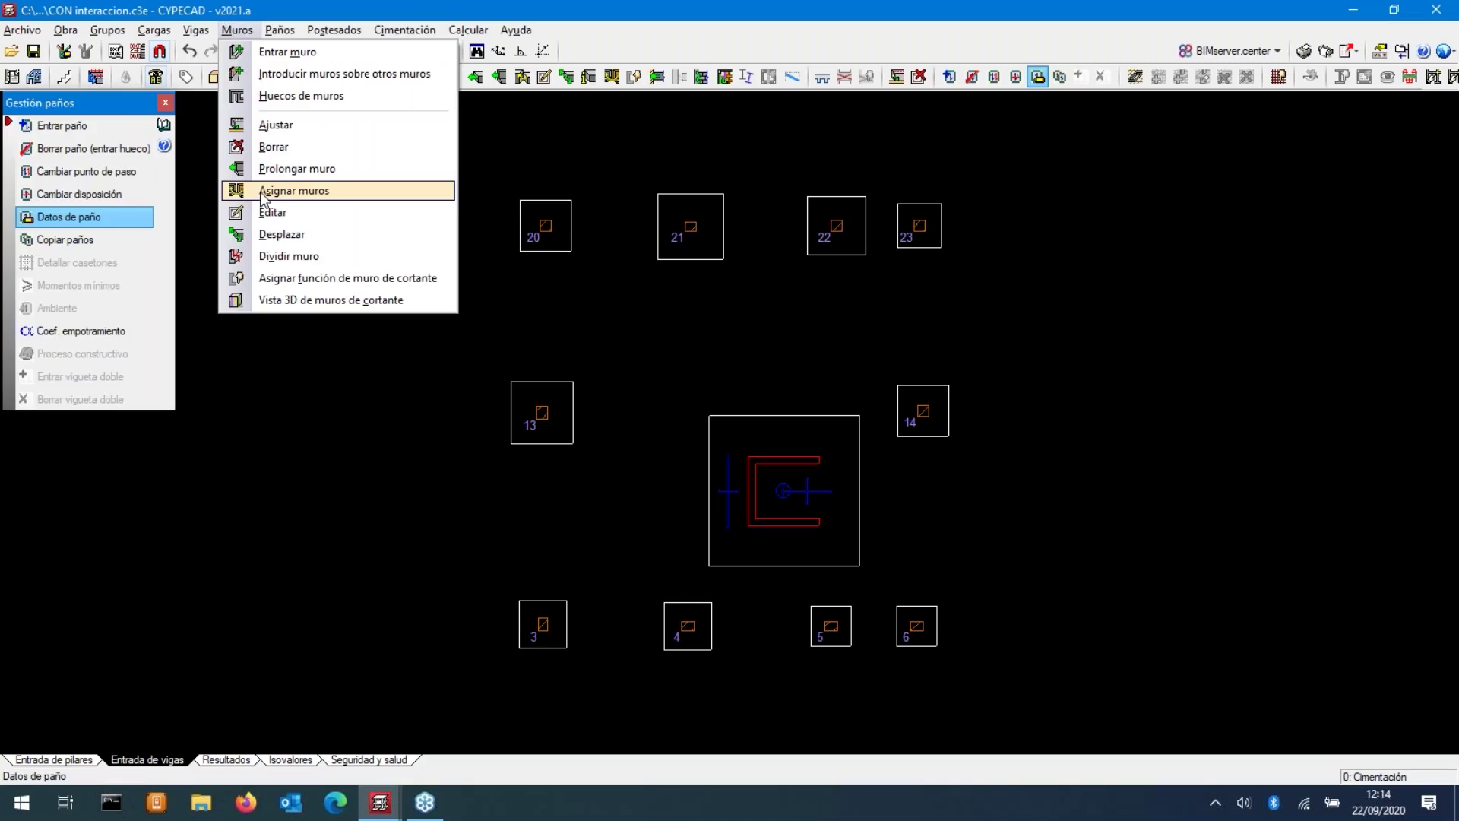
click(263, 192)
click(80, 240)
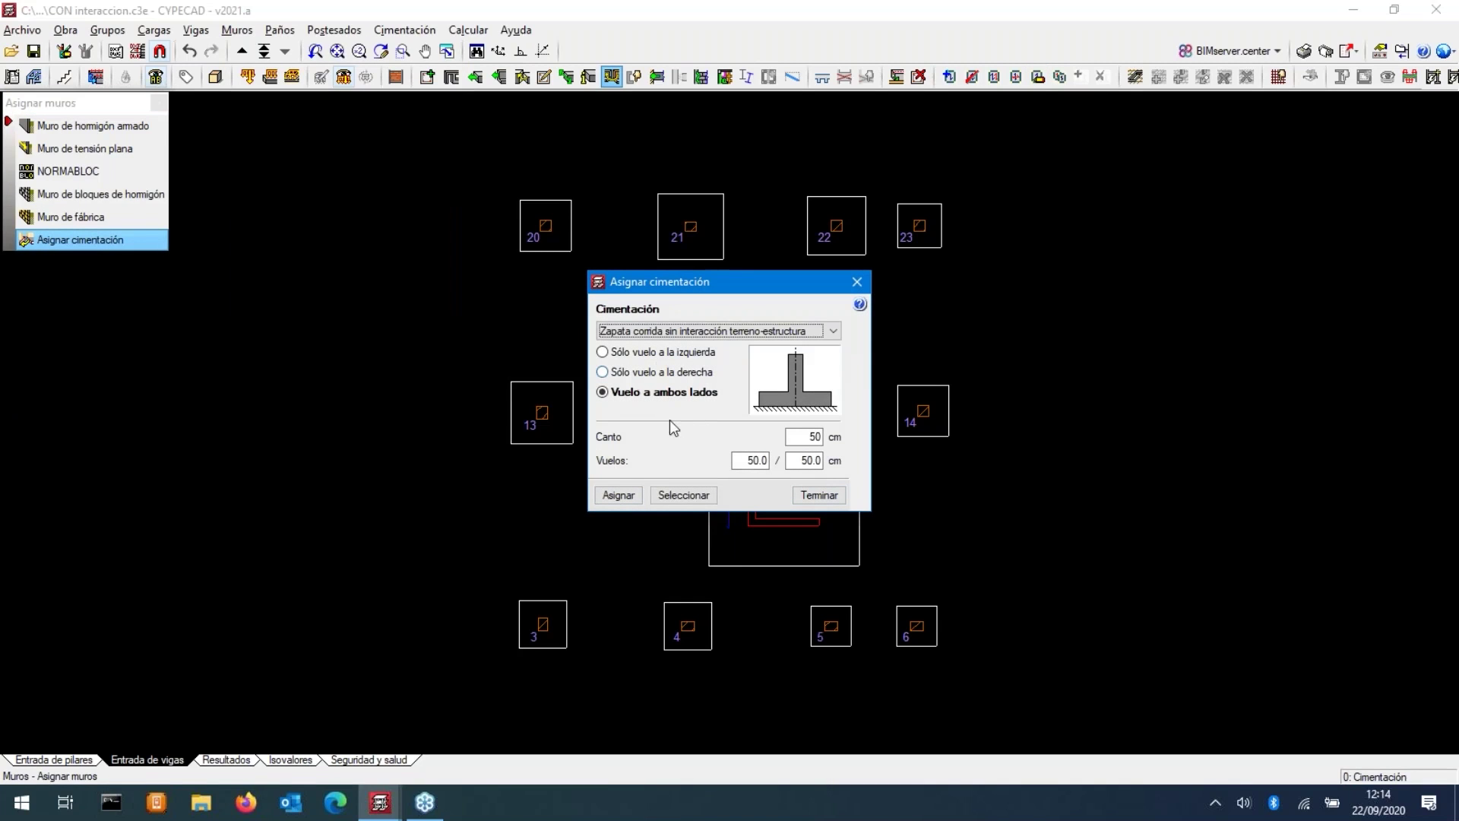
click(683, 495)
click(799, 459)
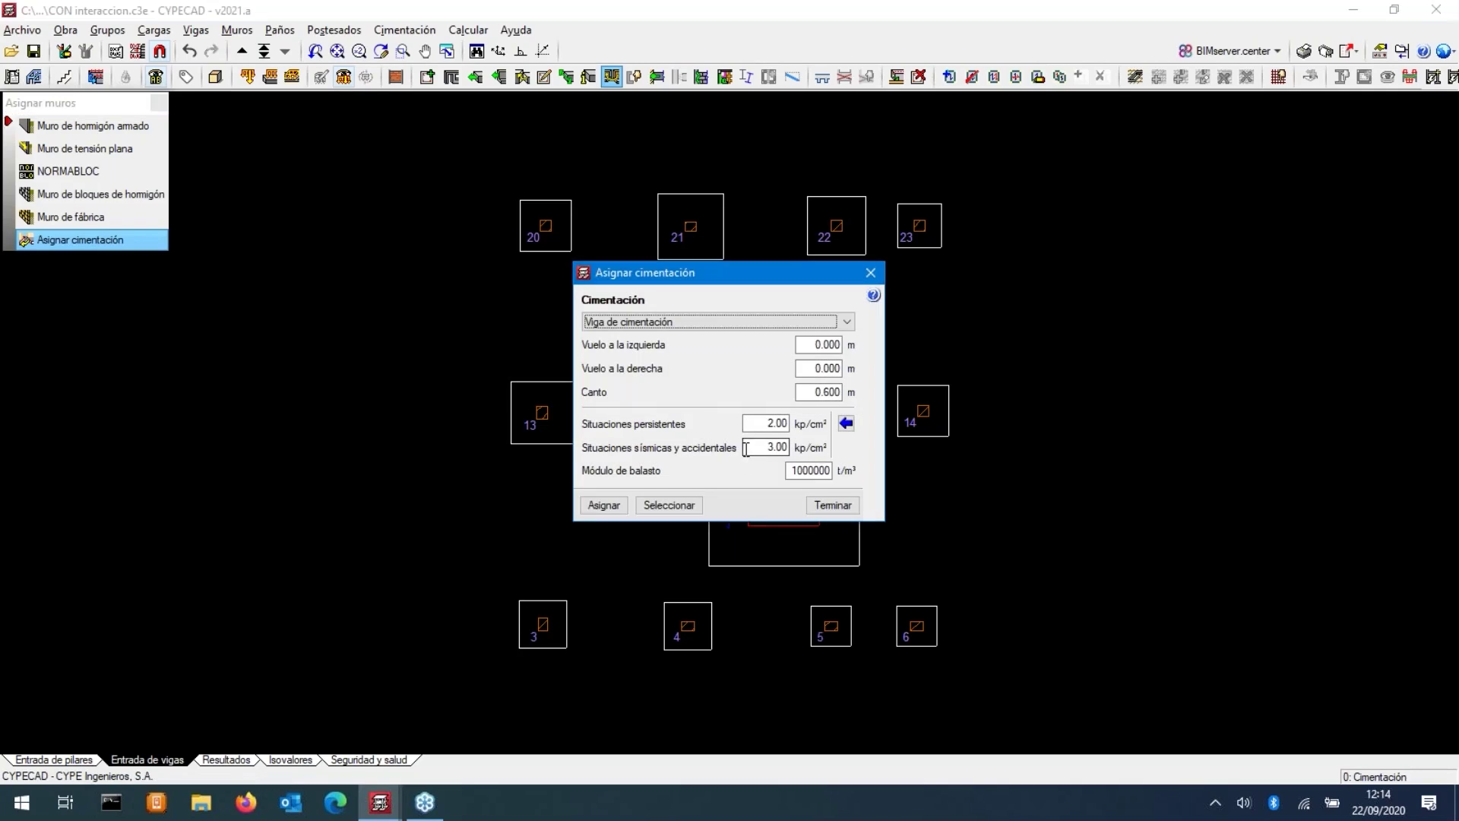
double_click(794, 466)
text(1000)
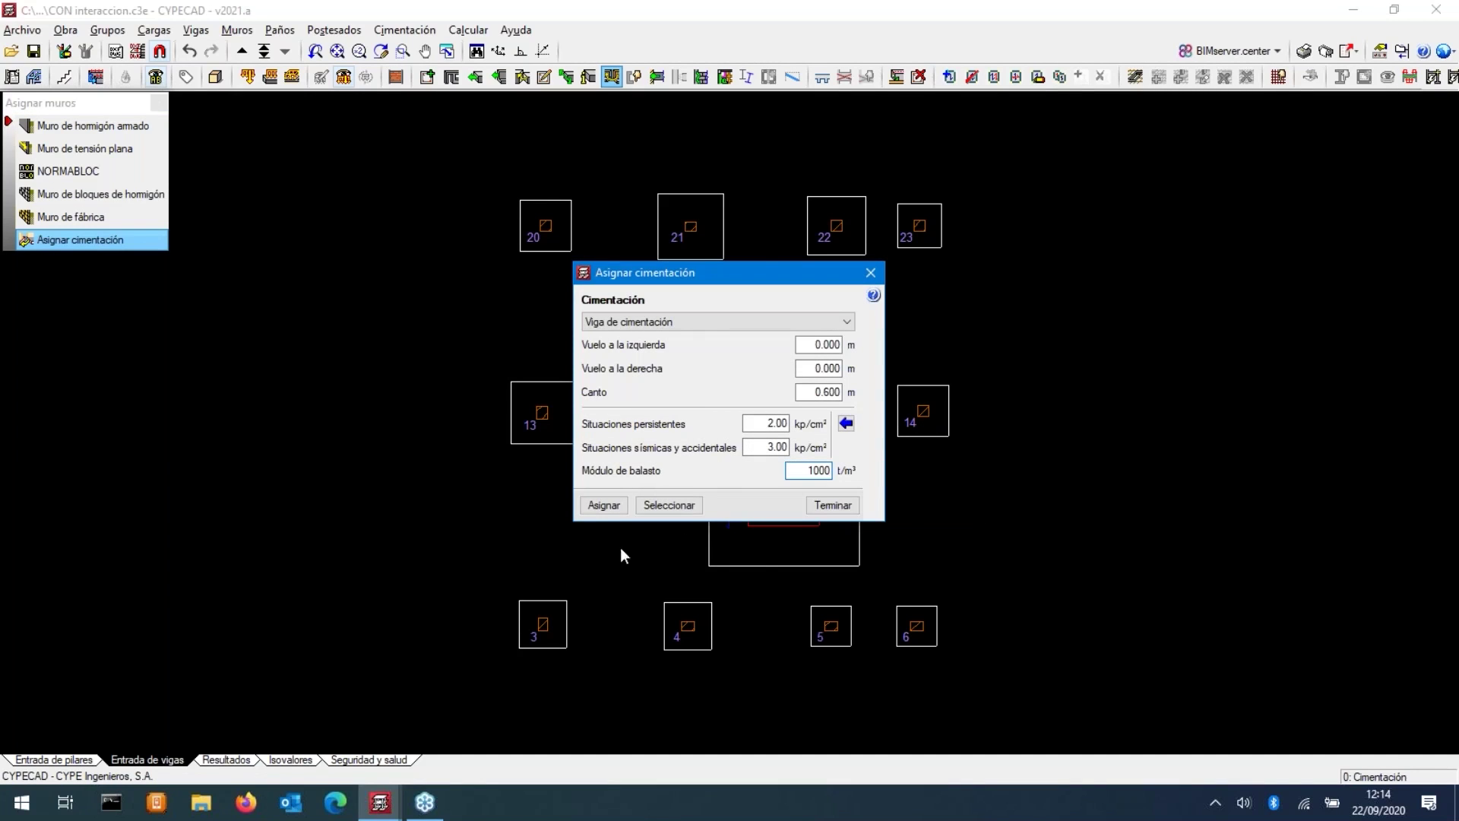
click(610, 508)
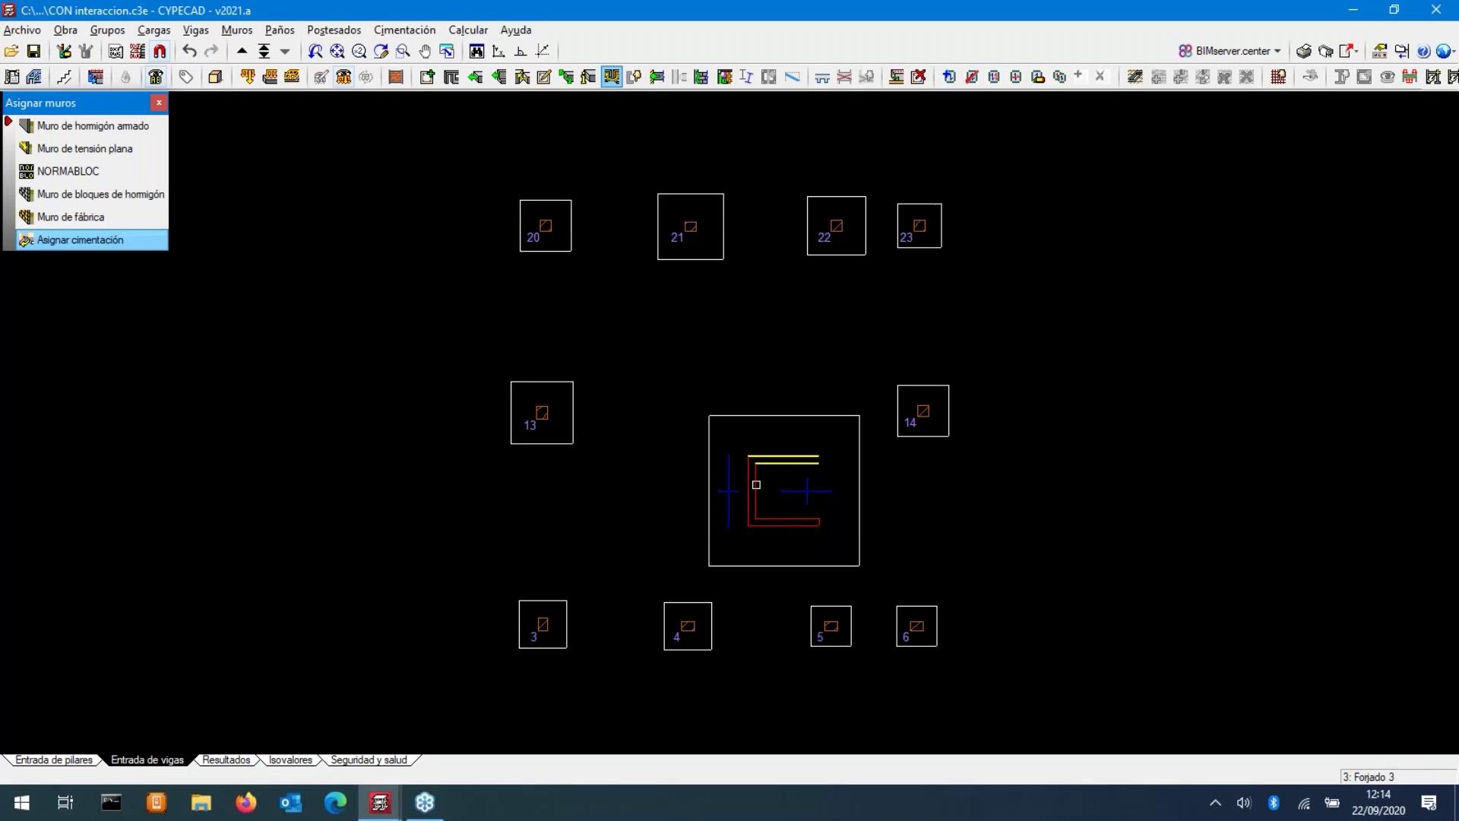
click(755, 494)
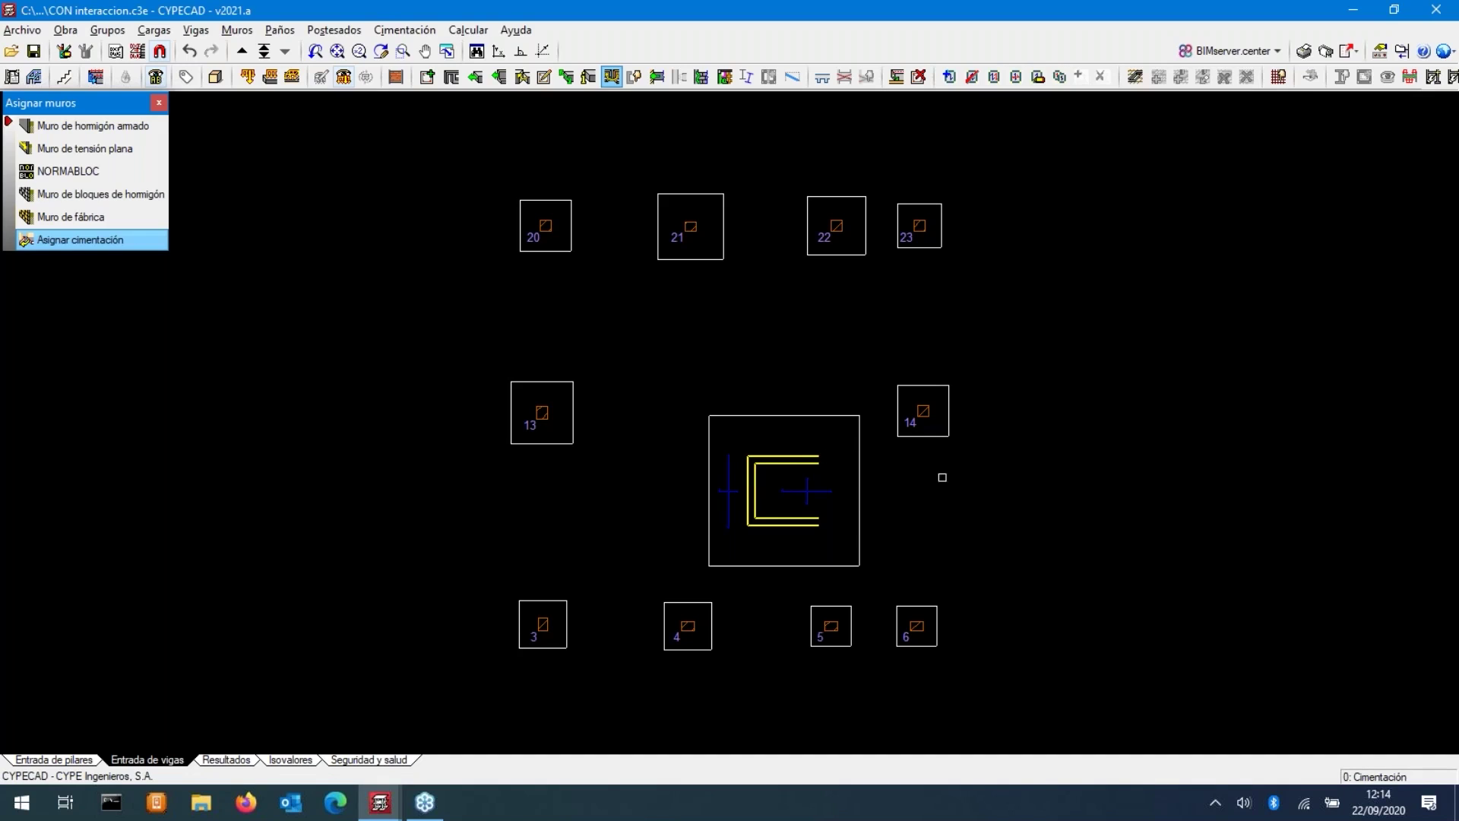
right_click(978, 484)
click(836, 504)
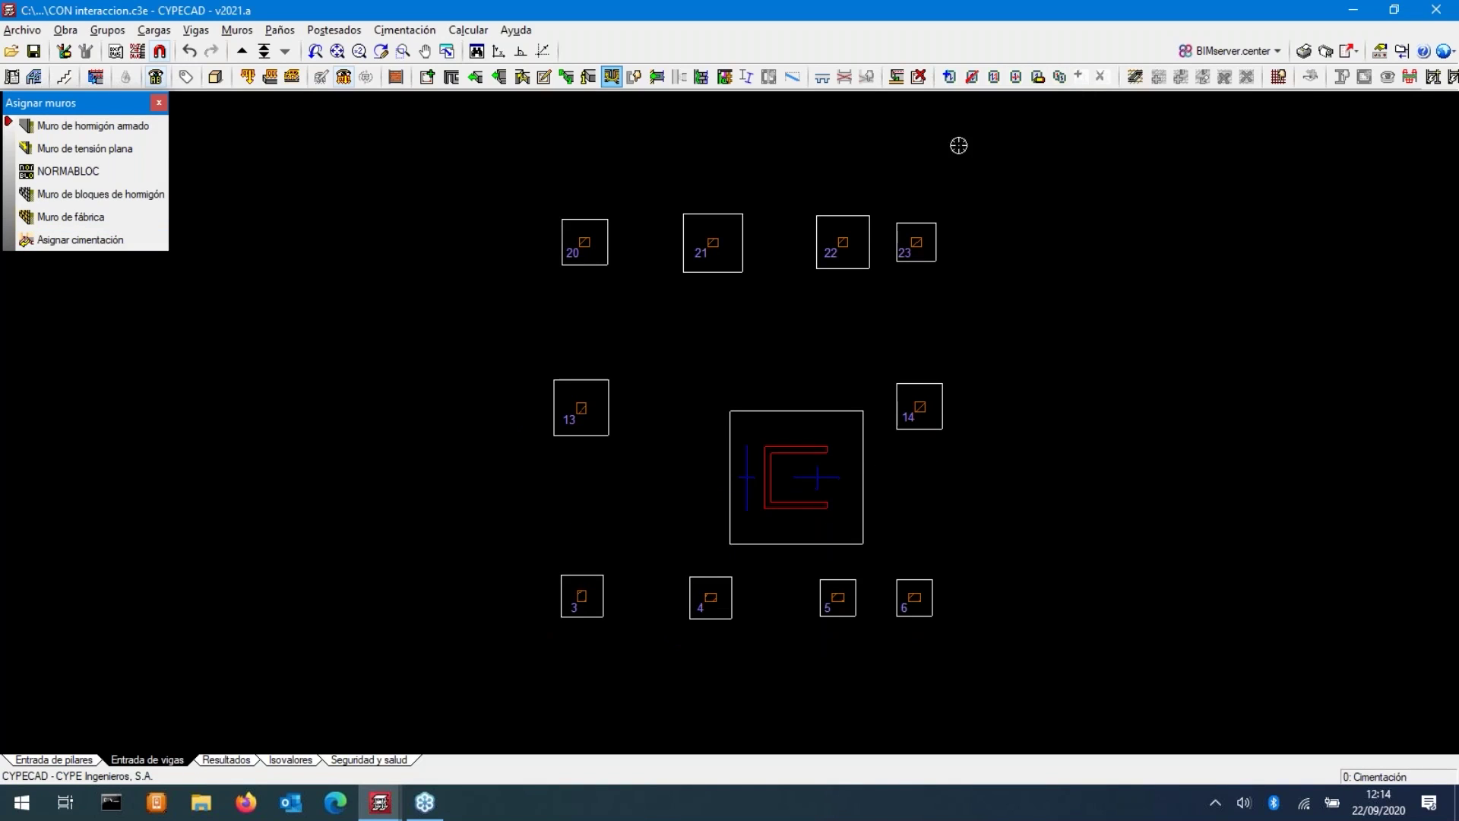
- Calculate the job without sizing the foundation and dismiss the calculation error report
middle_drag(960, 509, 815, 543)
scroll(770, 532, up, 1)
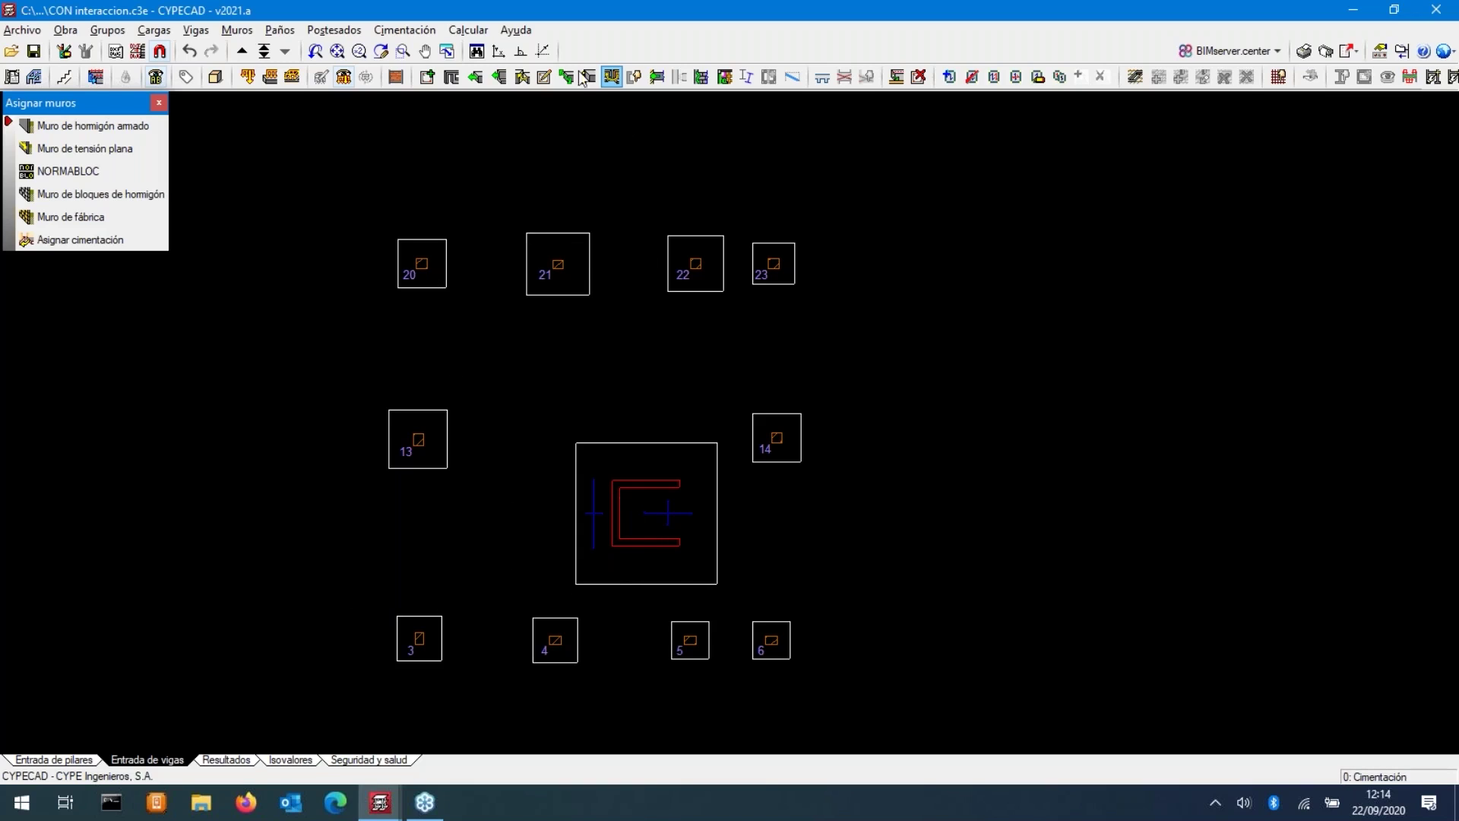
click(468, 31)
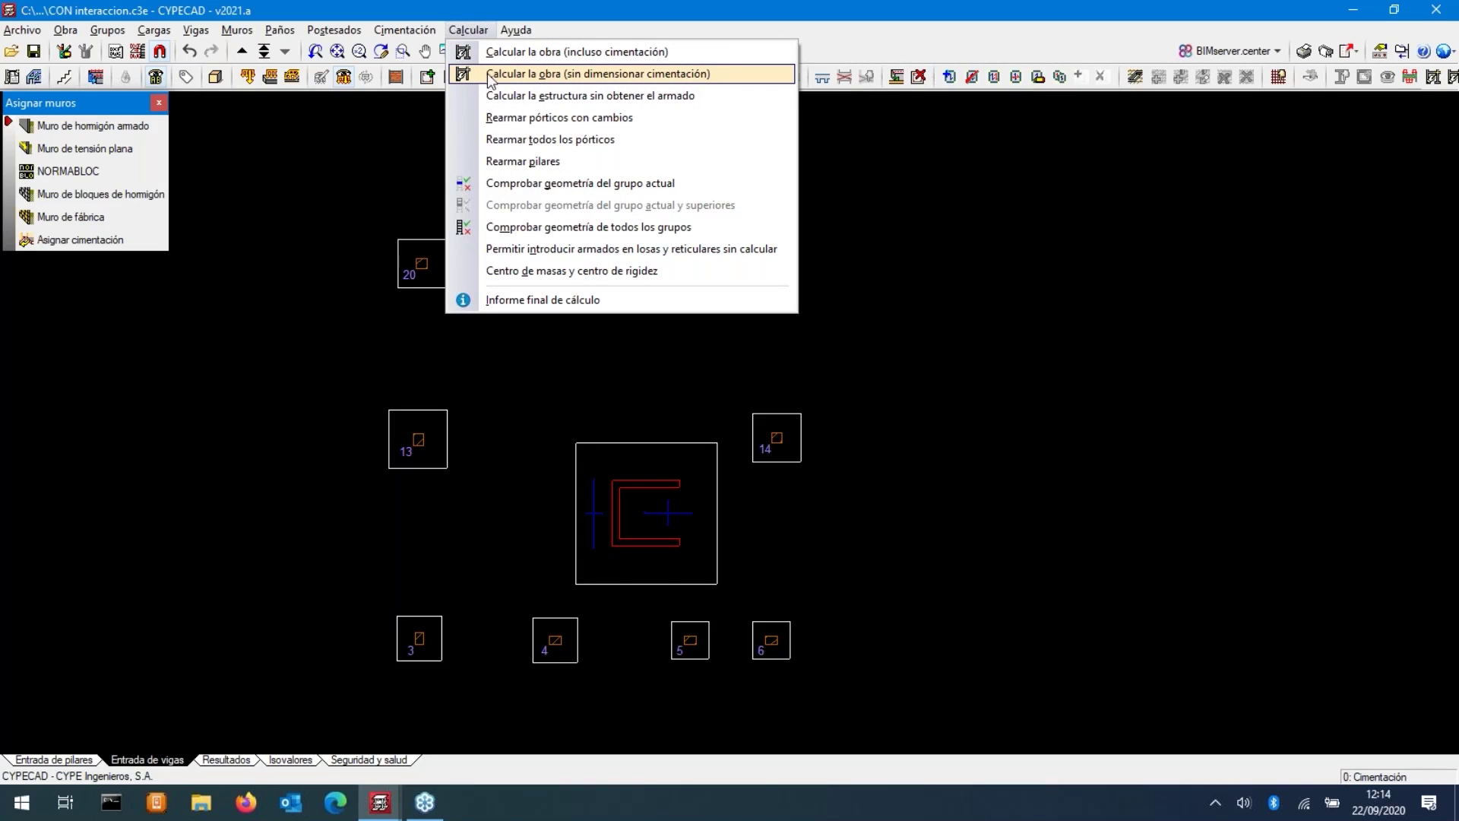
click(530, 75)
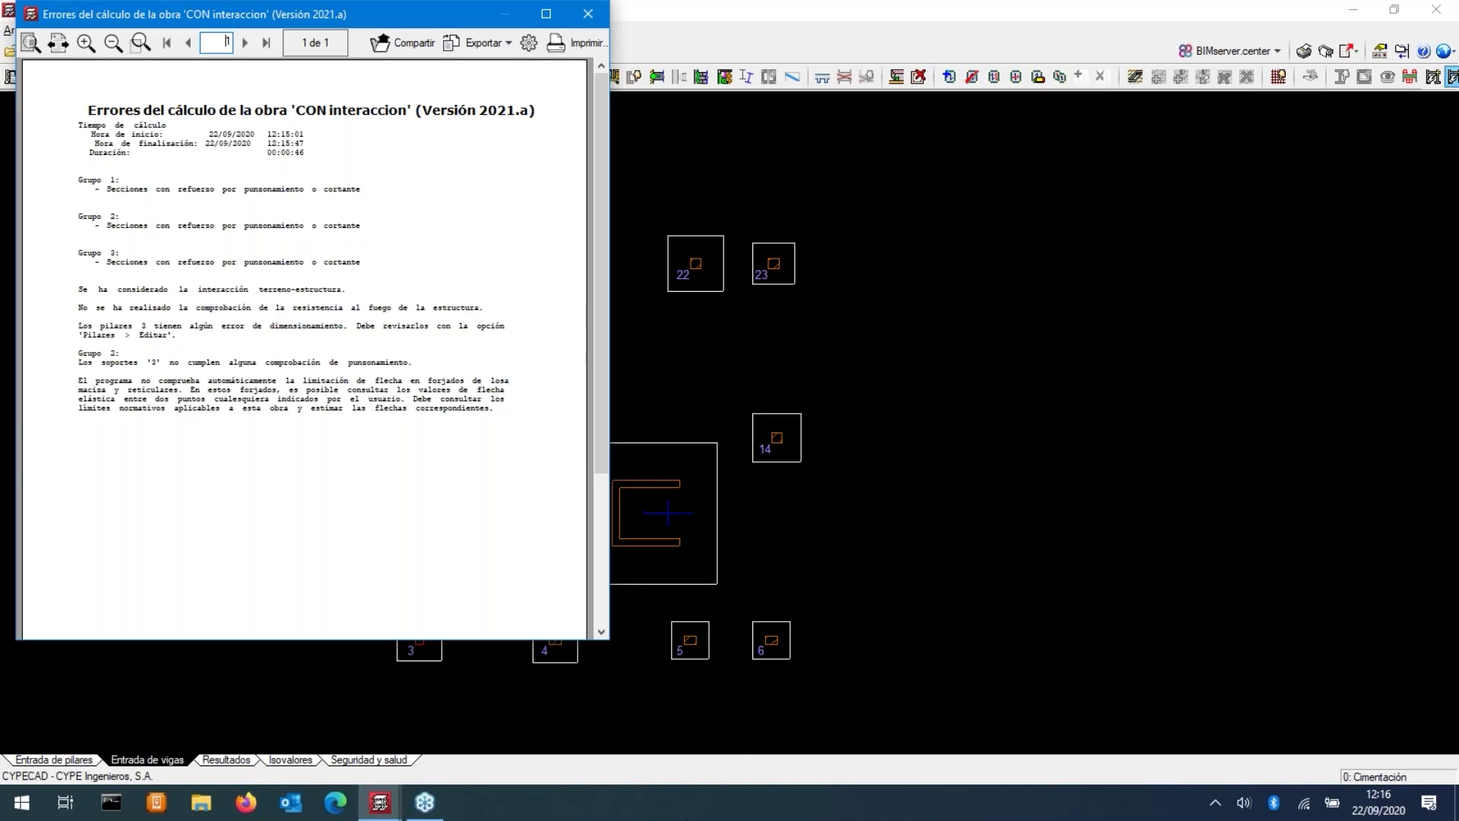
click(598, 24)
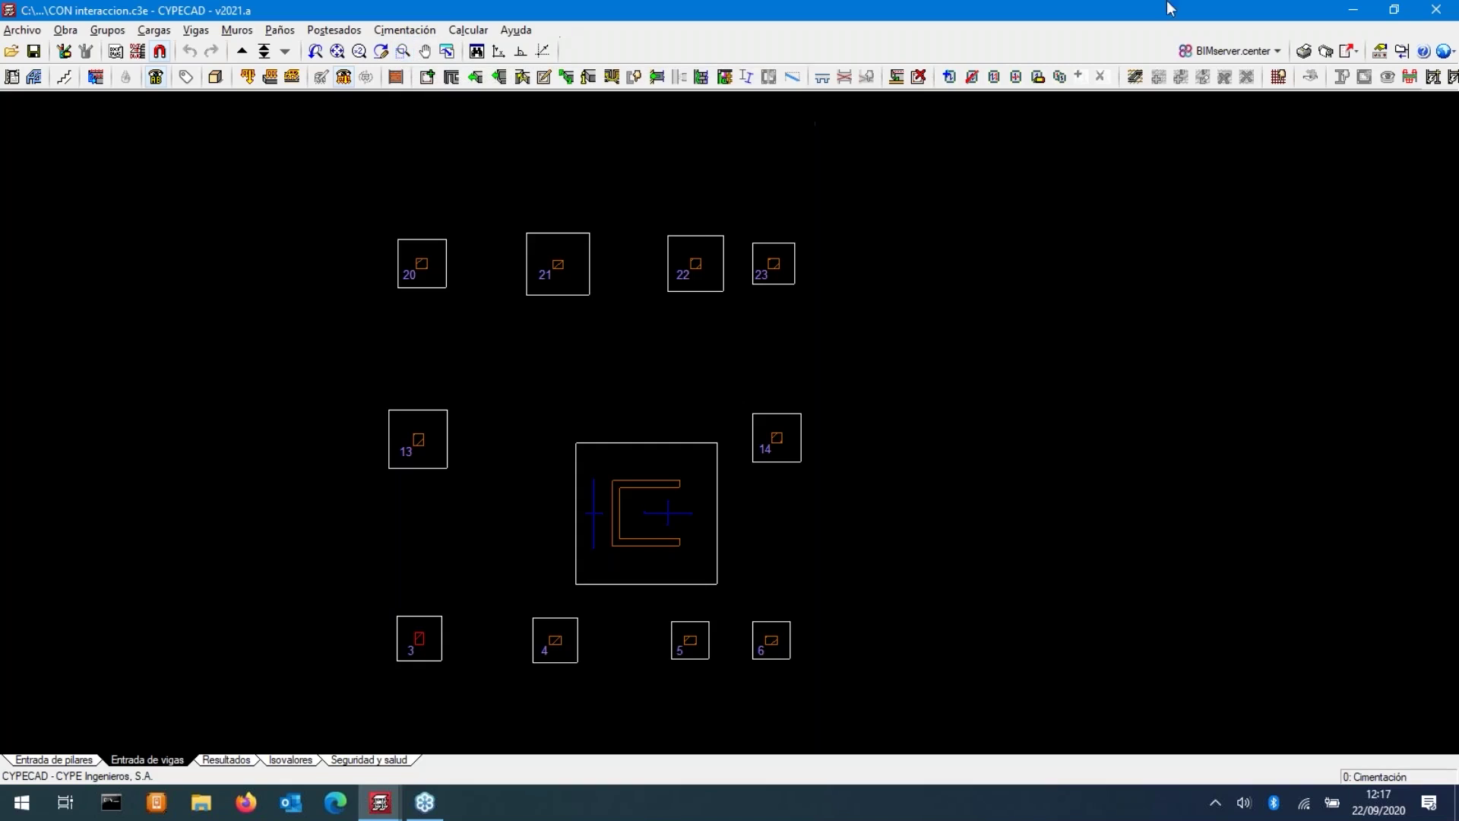
- Restore "CON interaccion" to half-screen size beside "SIN interaccion" and show the Forjado 1 plan in the results view
click(1397, 11)
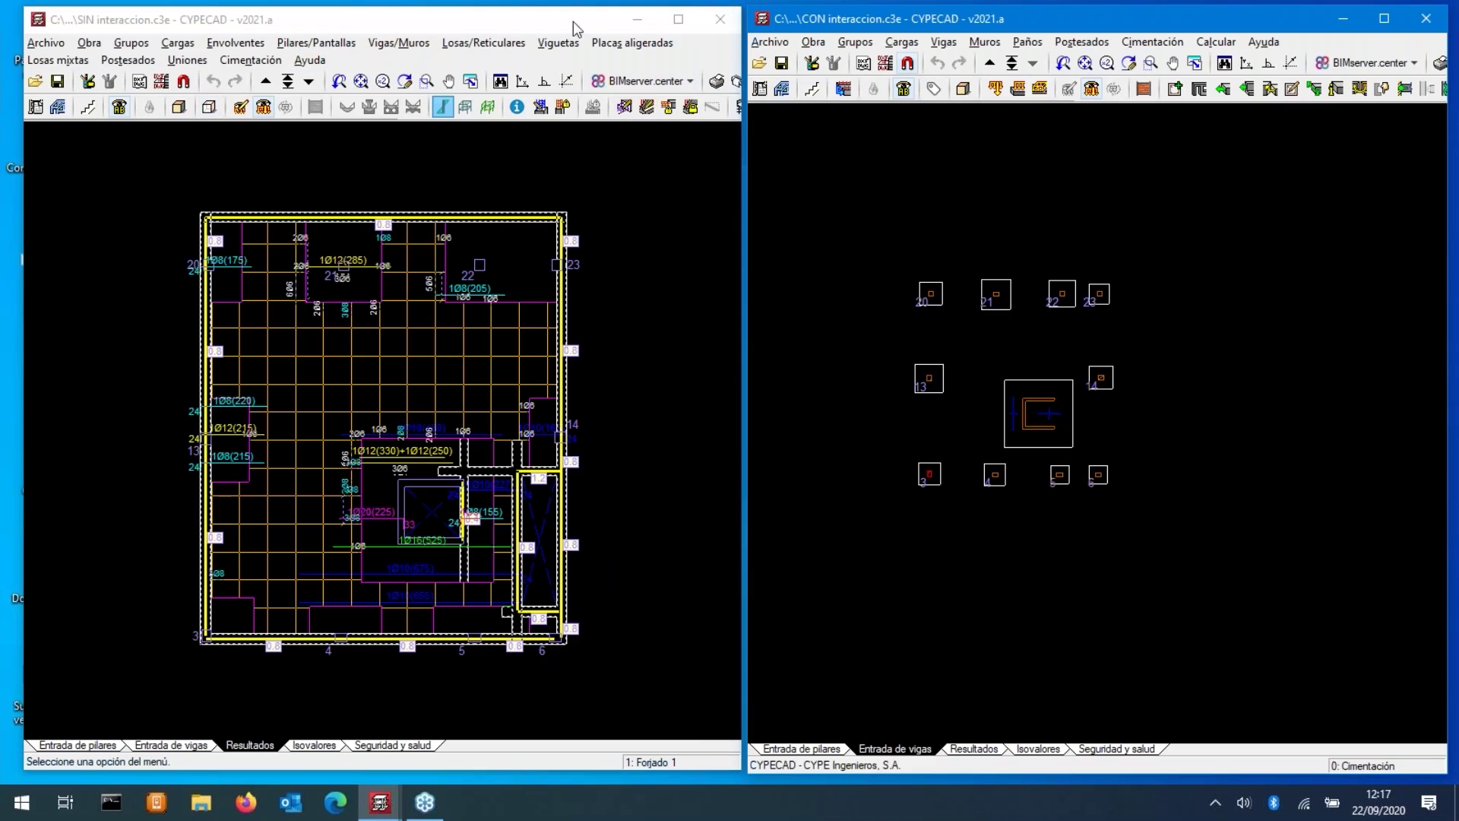
click(988, 63)
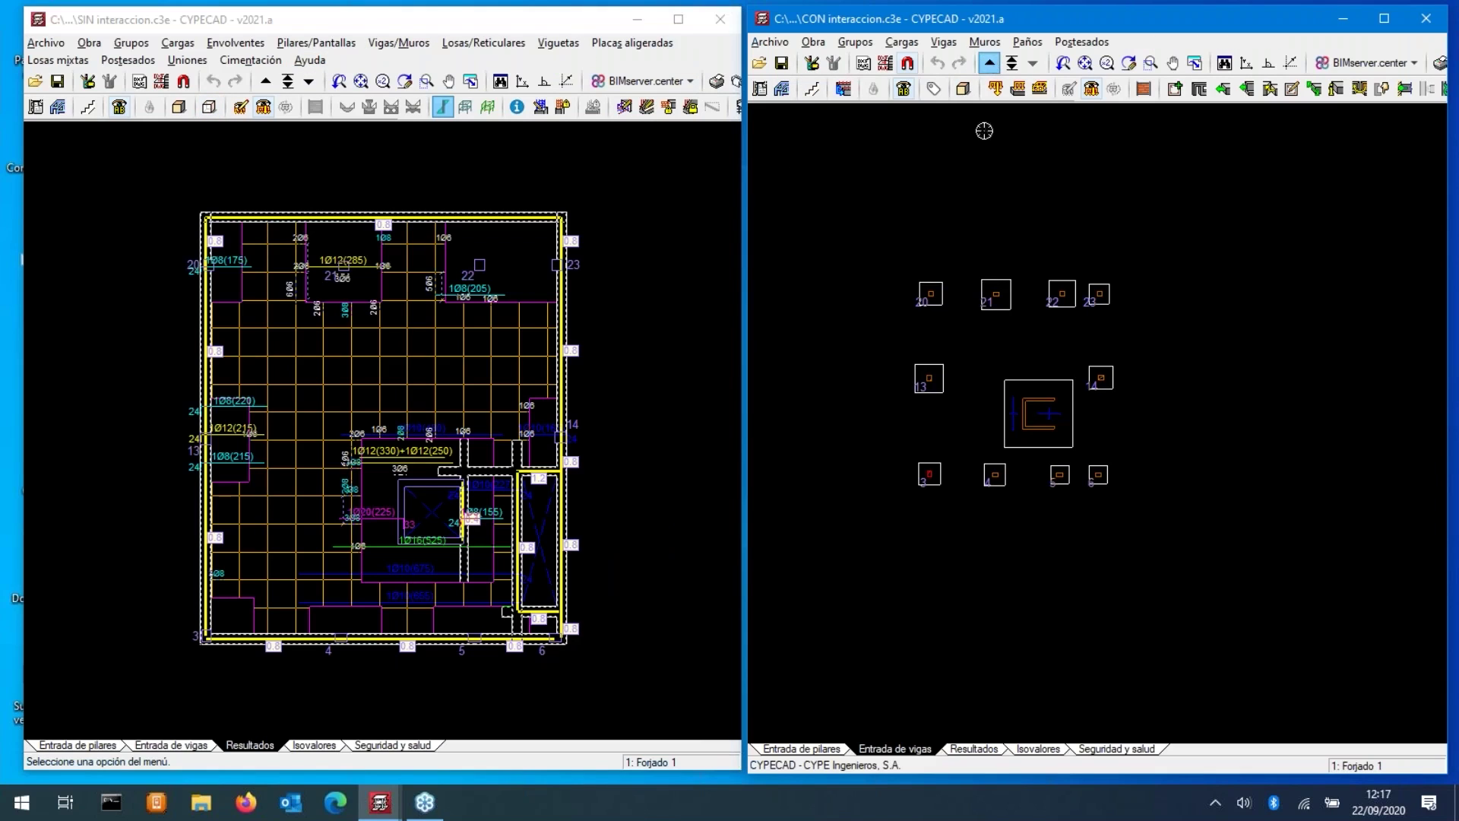
scroll(1005, 380, up, 2)
scroll(1005, 380, up, 1)
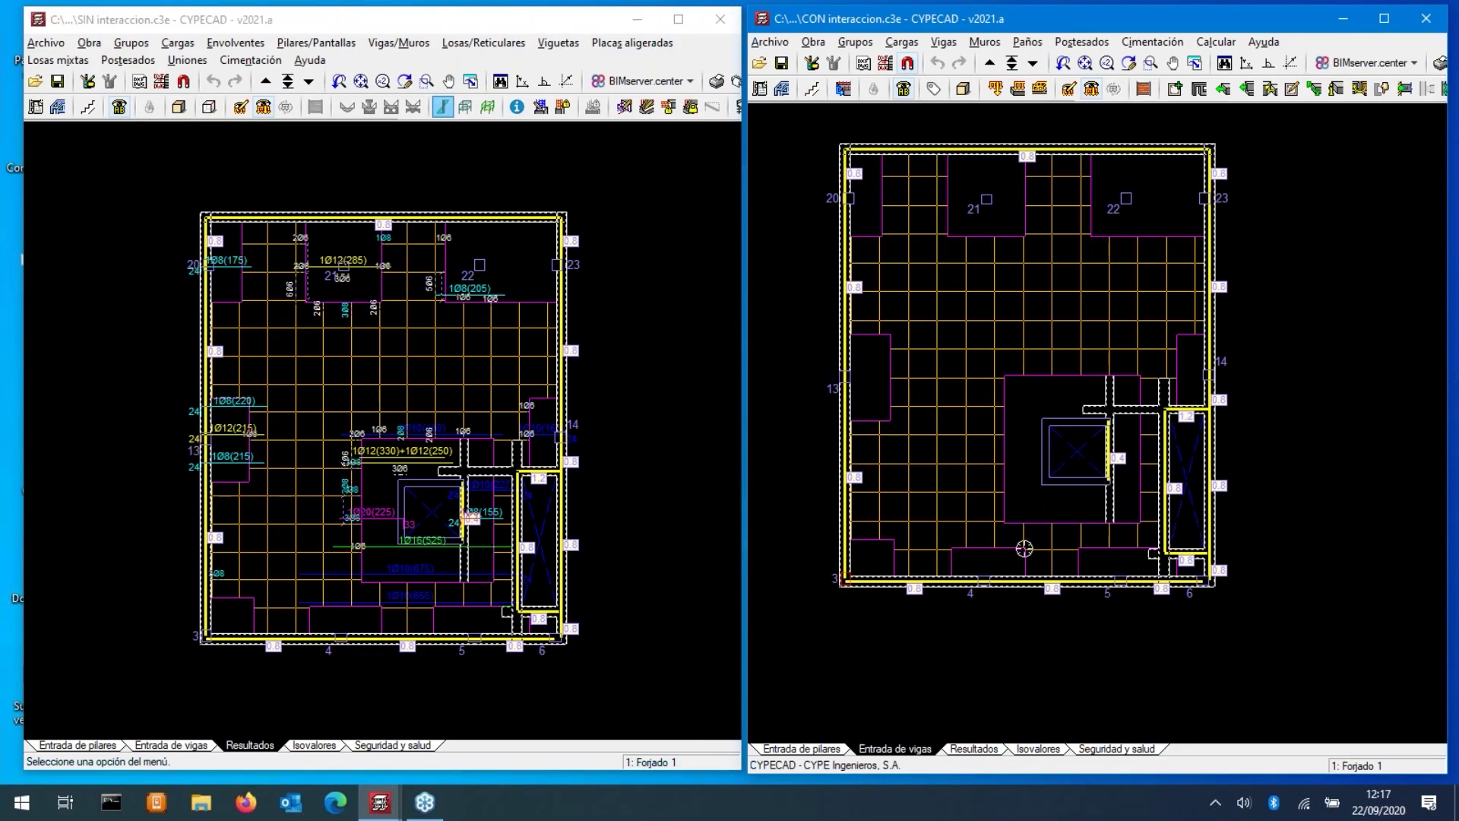
click(981, 751)
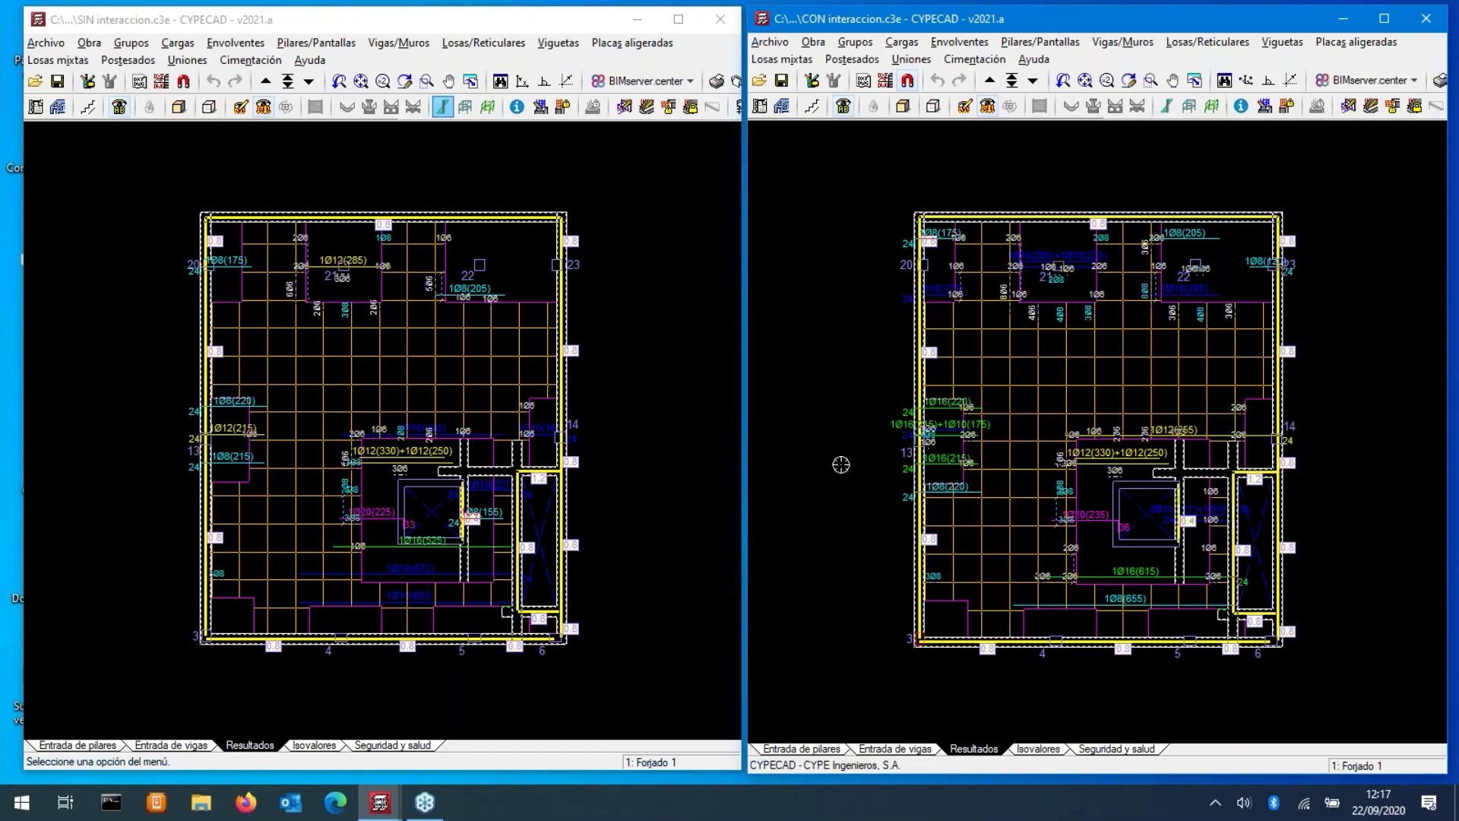
scroll(954, 448, up, 1)
scroll(447, 441, up, 1)
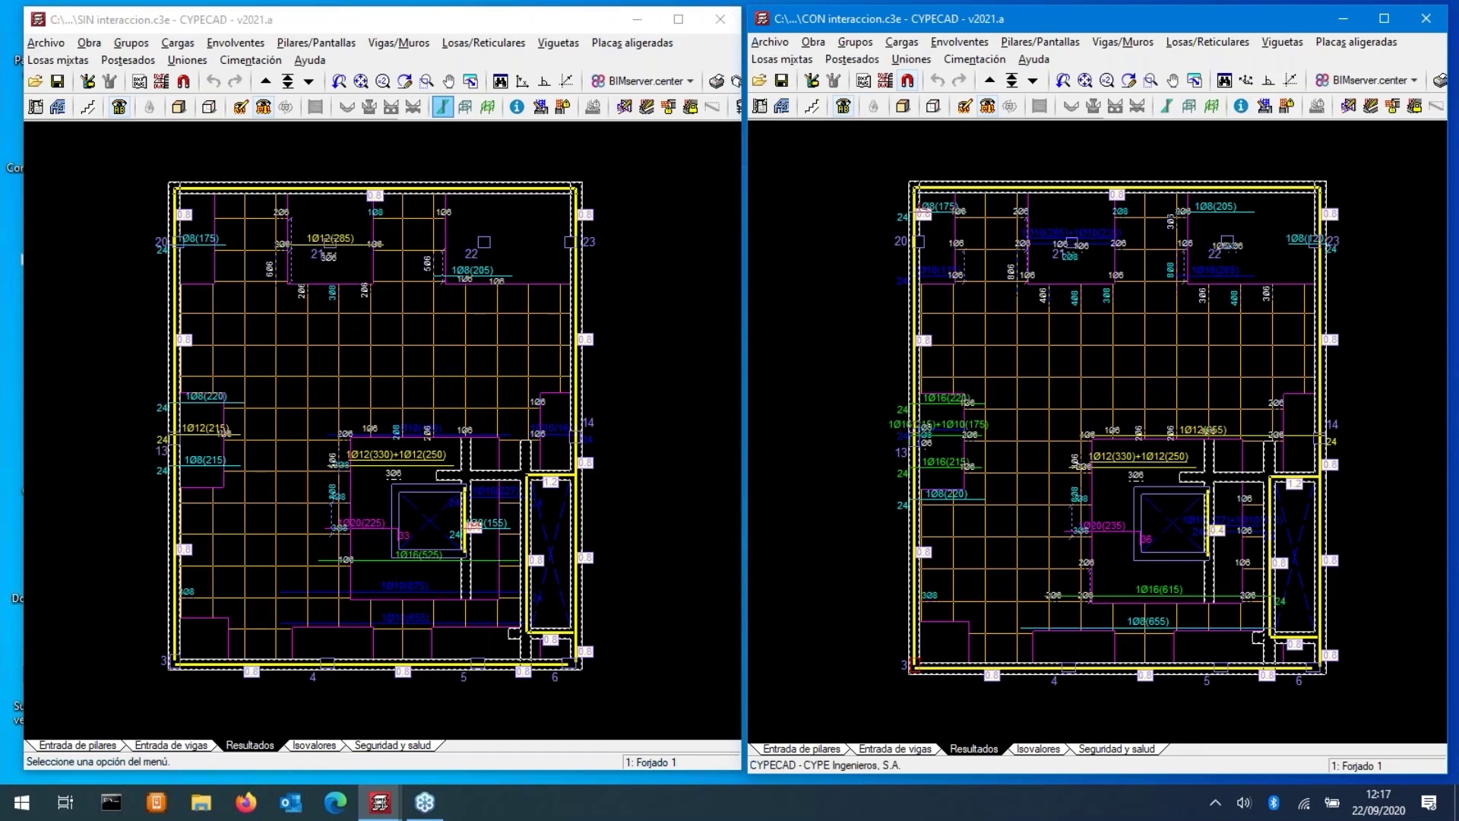
- Show the Forjado 1 isovalue maps in both "CON interaccion" and "SIN interaccion", with the upper row of columns in view
scroll(445, 443, up, 1)
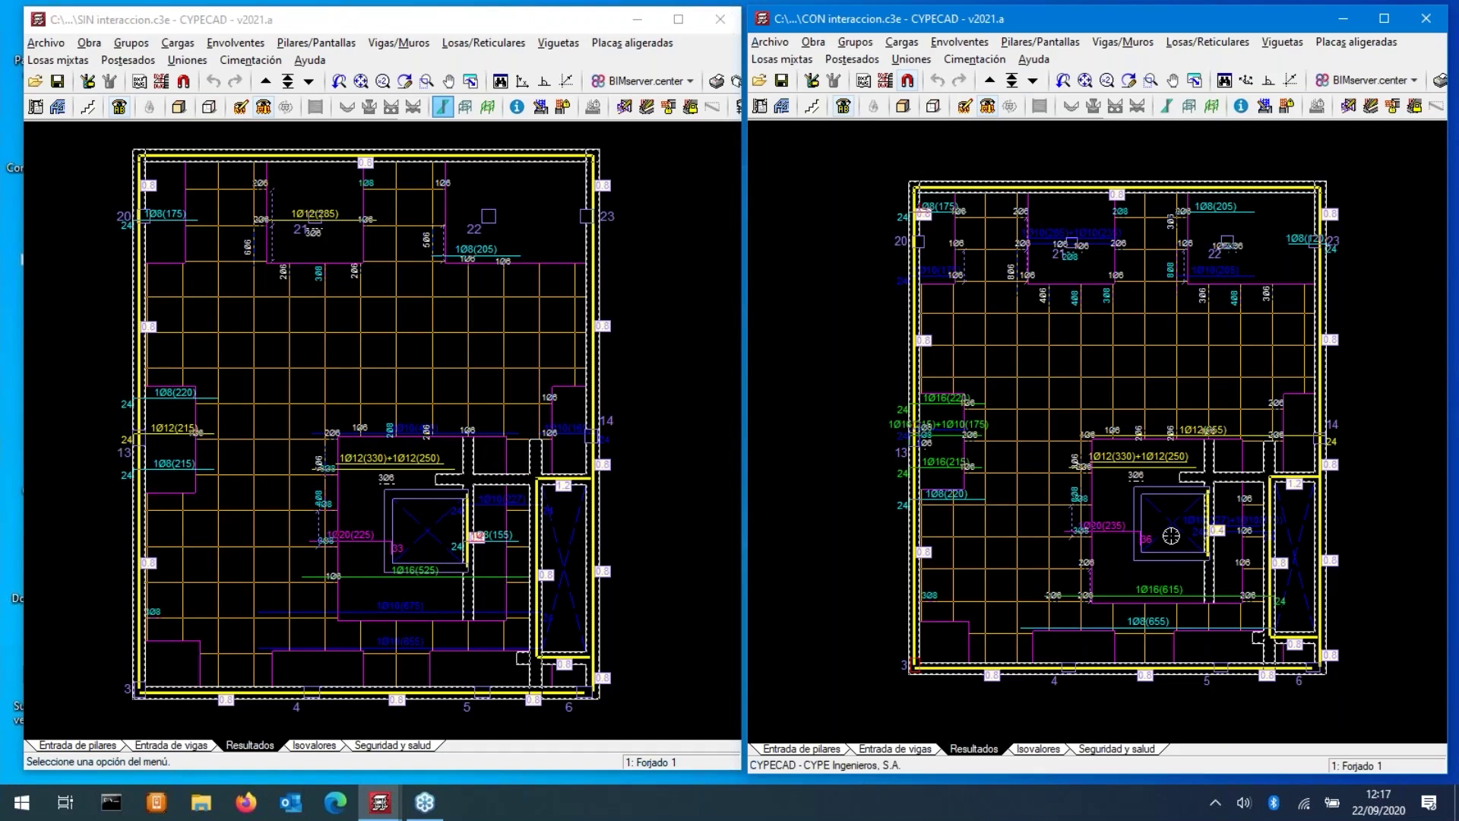
scroll(1171, 535, up, 1)
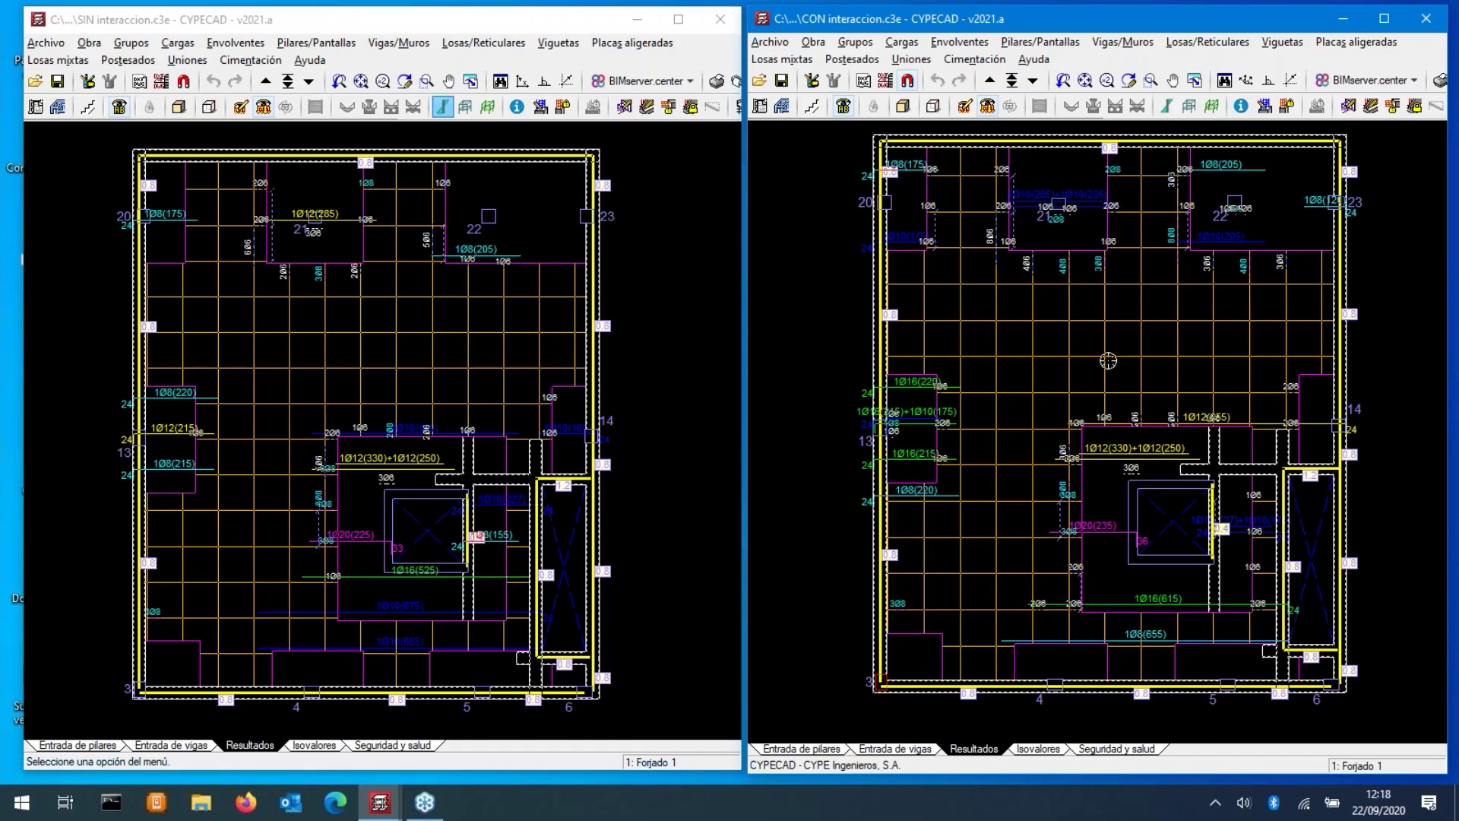
click(1038, 750)
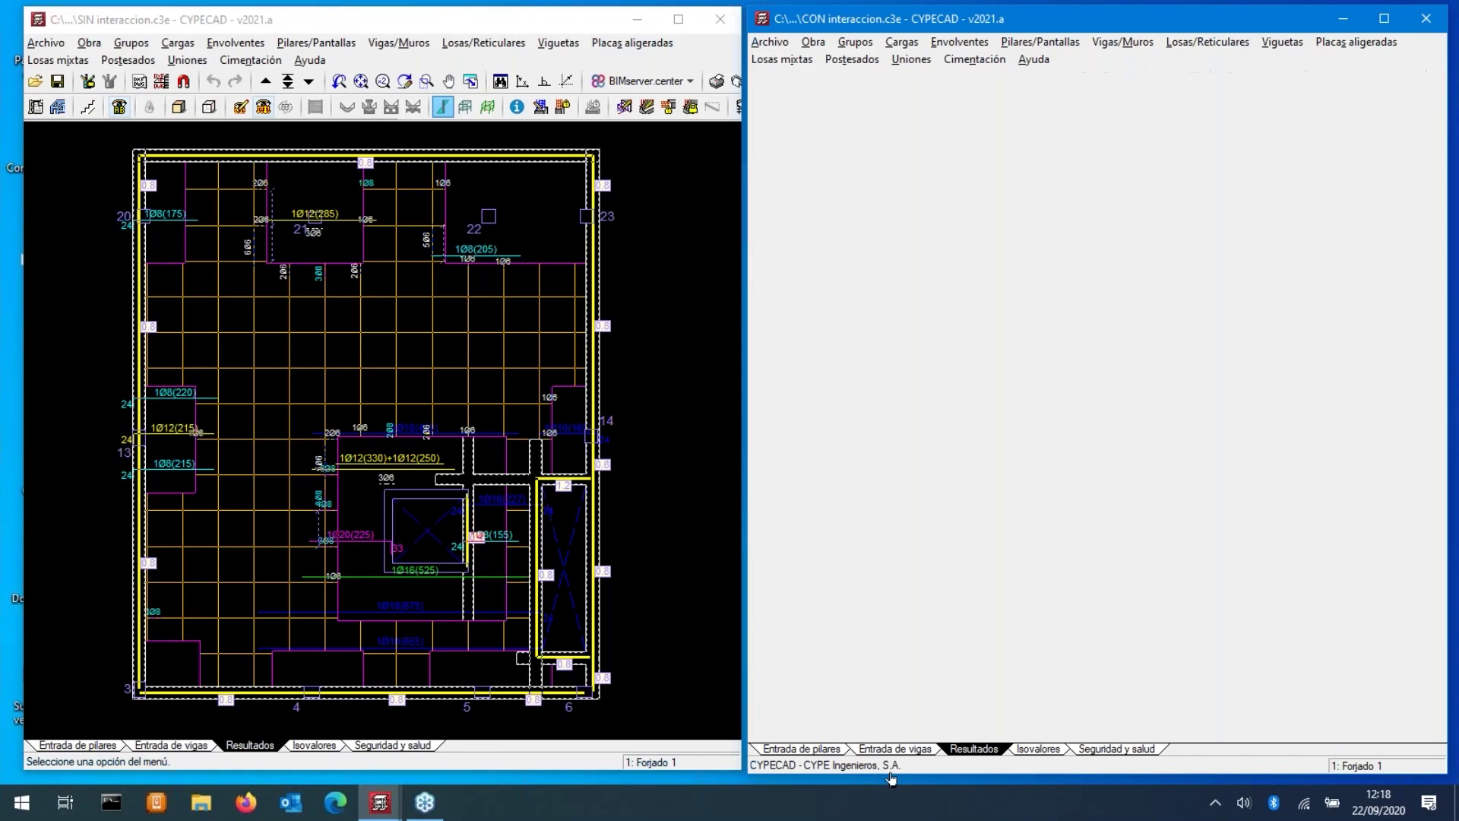
click(312, 746)
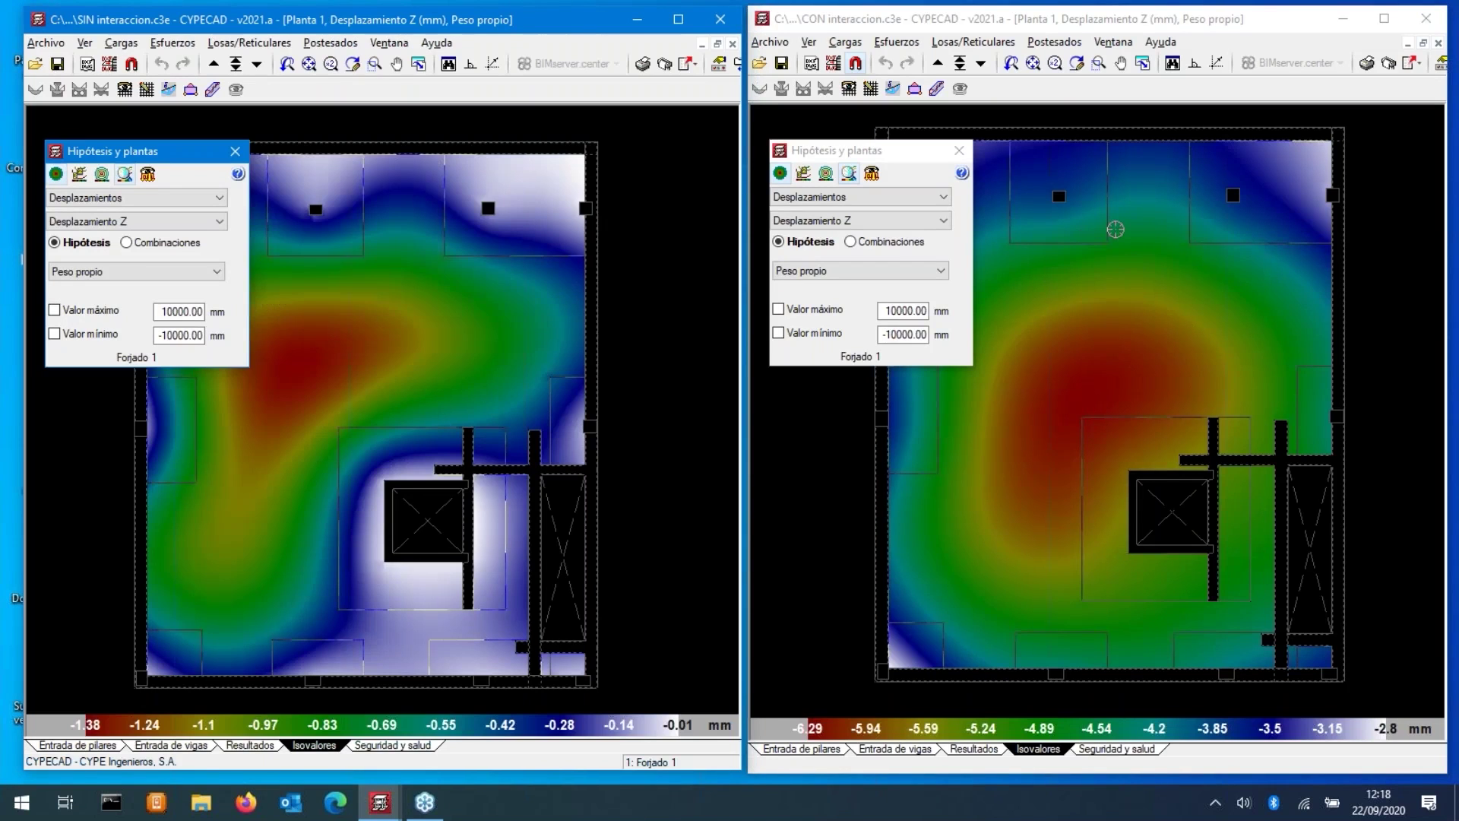
mouse_move(1115, 228)
middle_down()
mouse_move(1199, 462)
mouse_move(1152, 508)
middle_up()
middle_drag(424, 299, 438, 521)
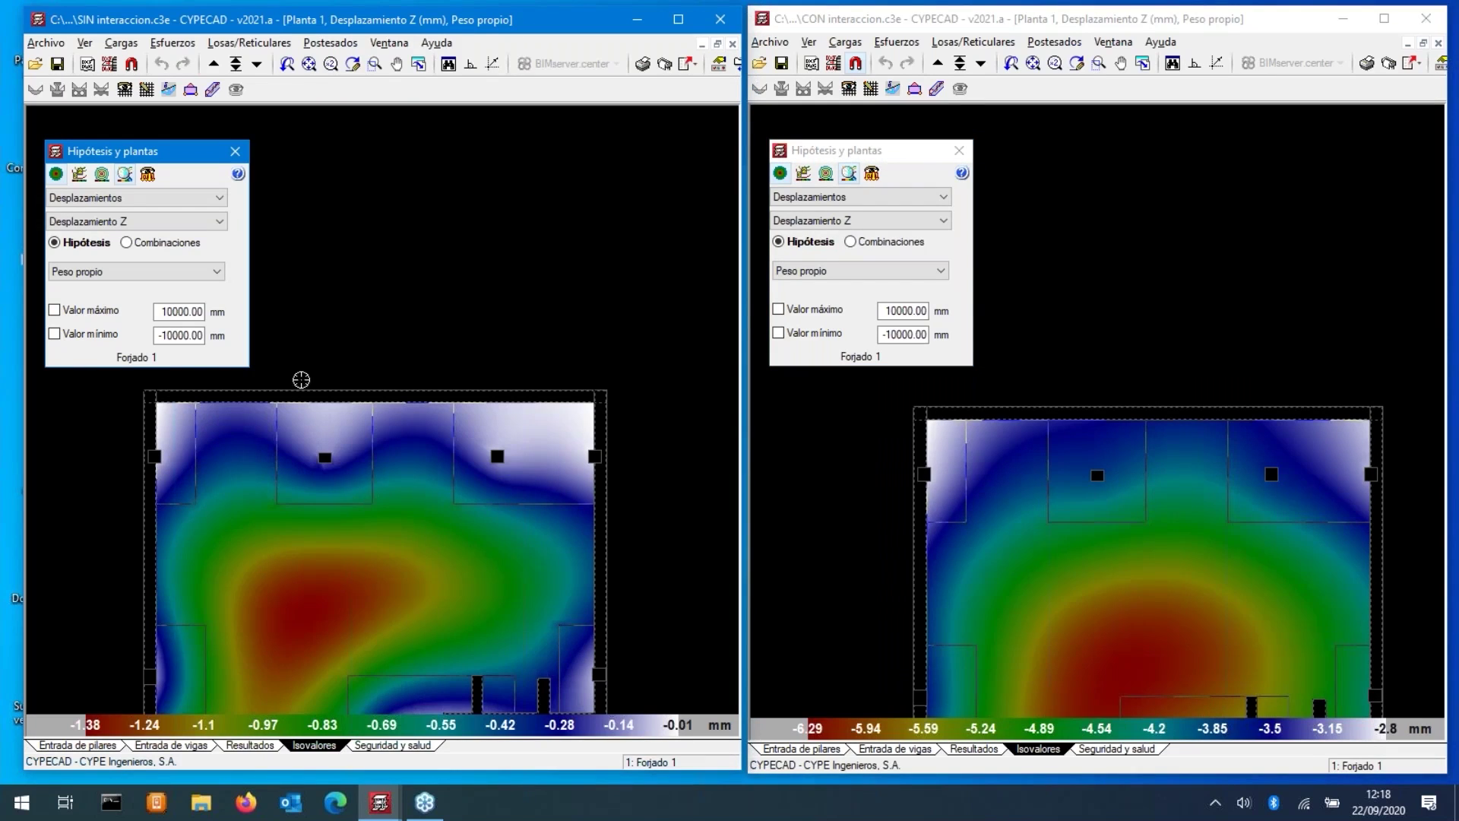
- Switch the isovalue maps of both jobs to Esfuerzos with Momento X
click(114, 199)
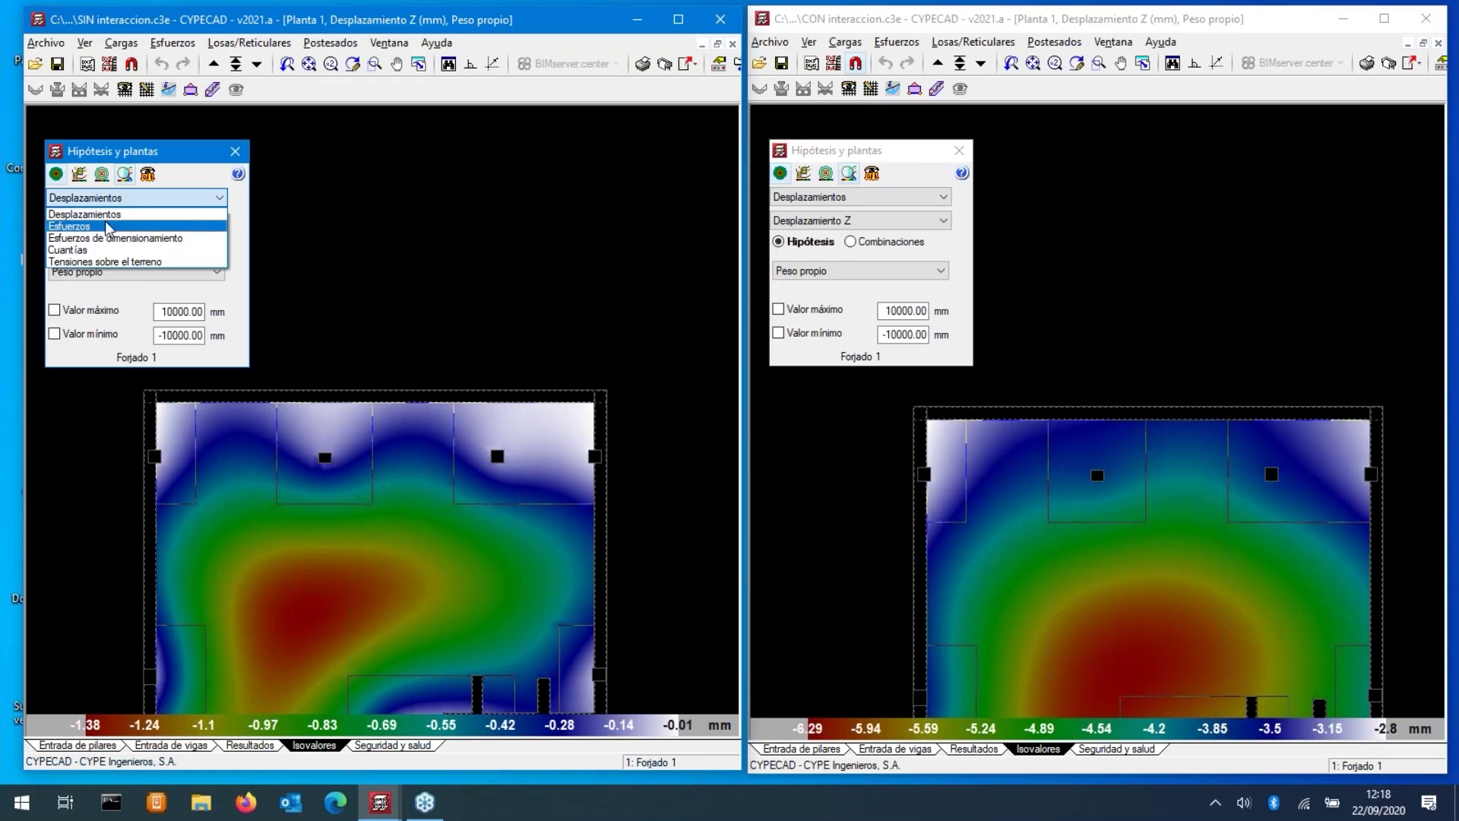
click(109, 226)
click(129, 221)
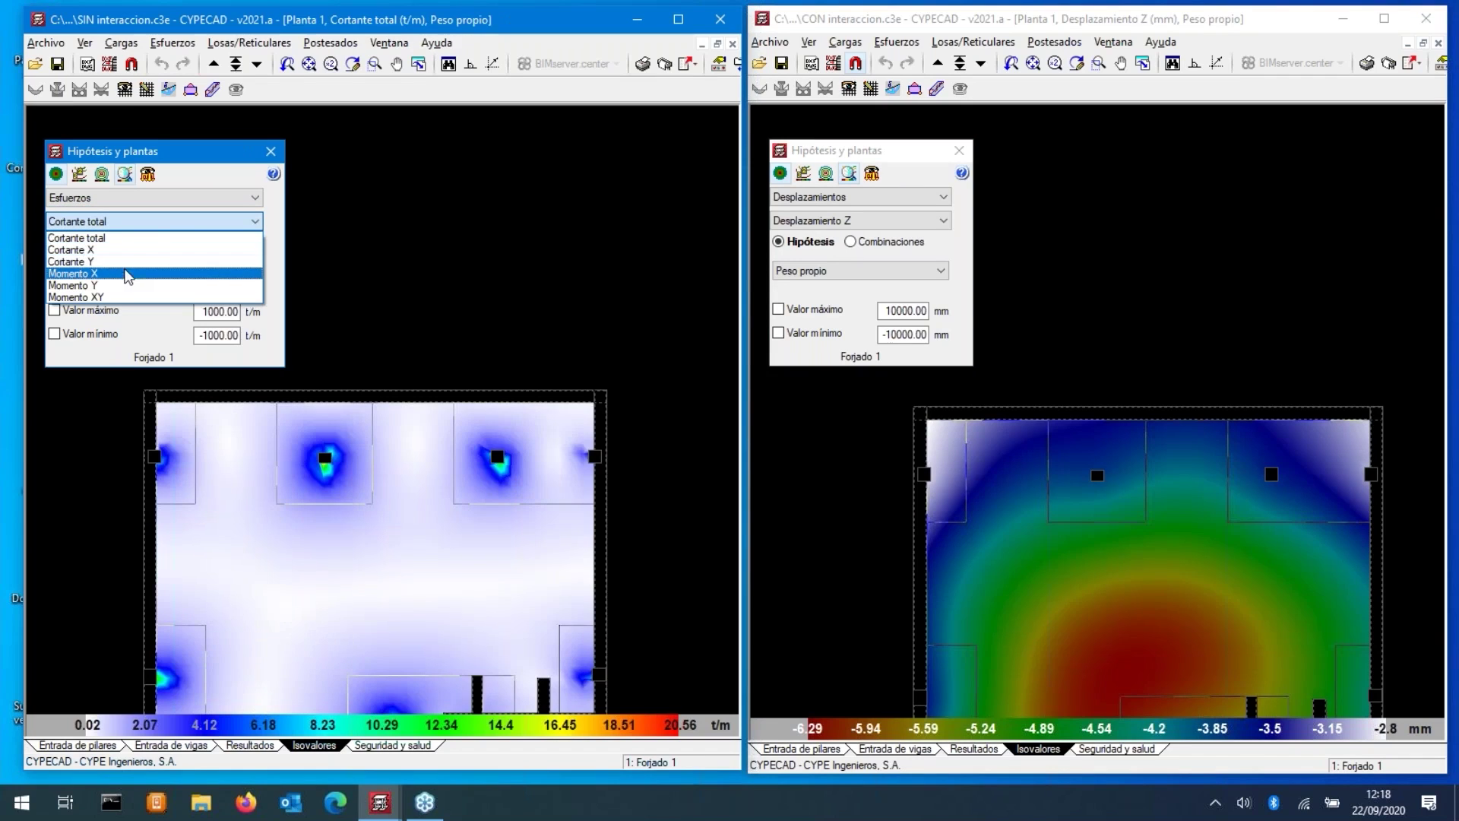
click(125, 273)
click(793, 197)
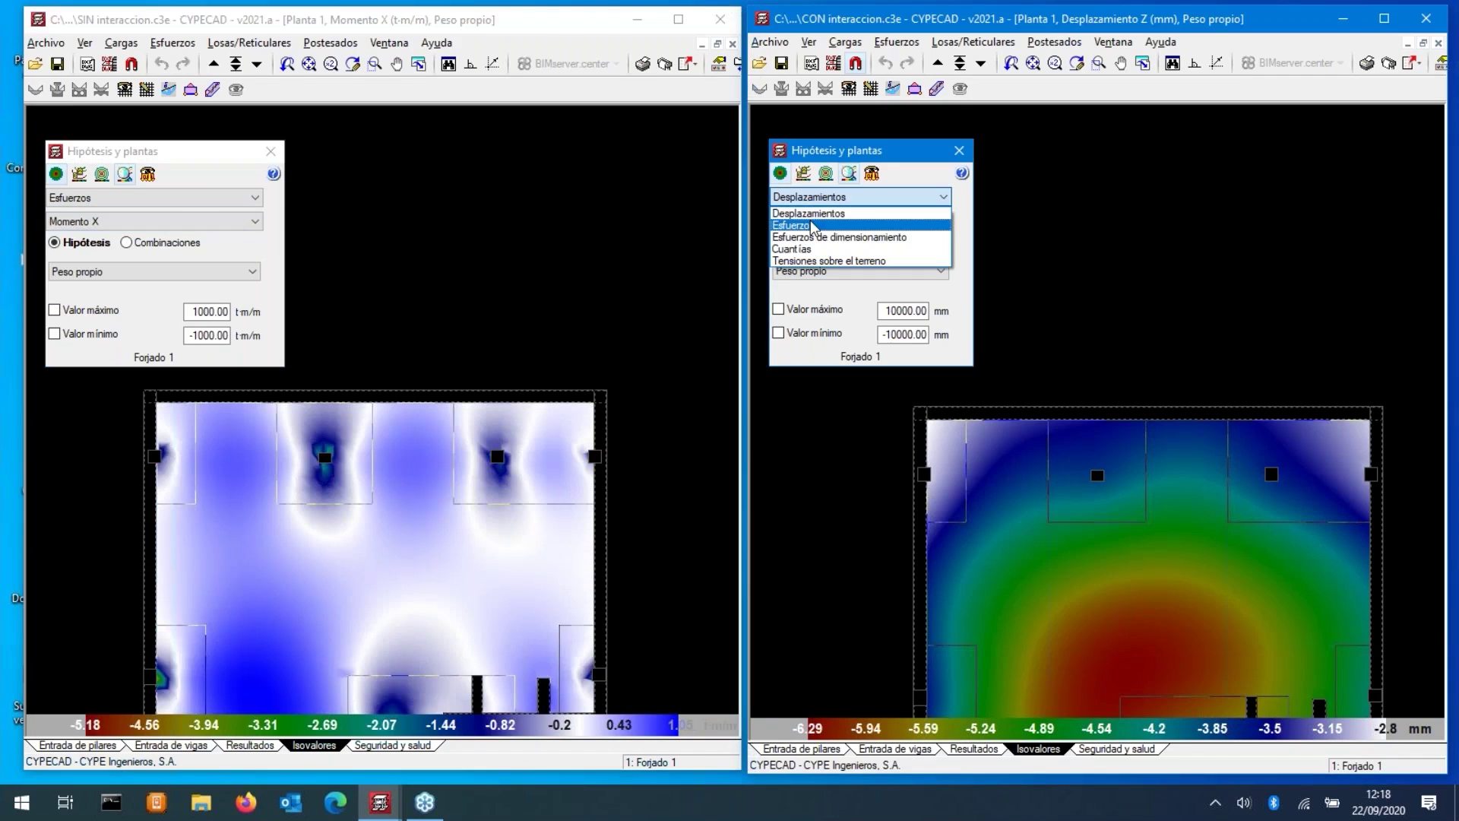
click(792, 224)
click(821, 221)
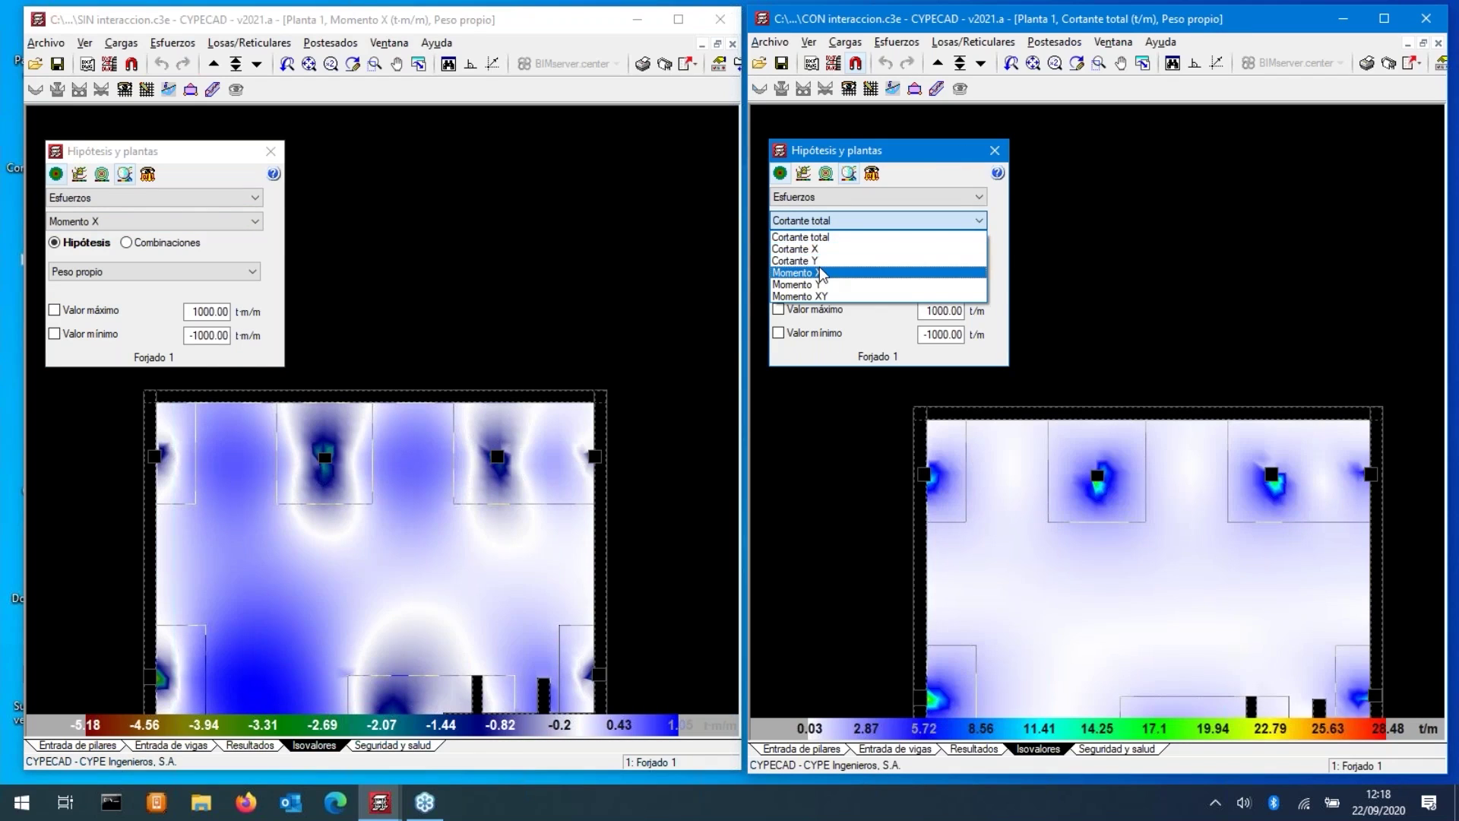
click(820, 271)
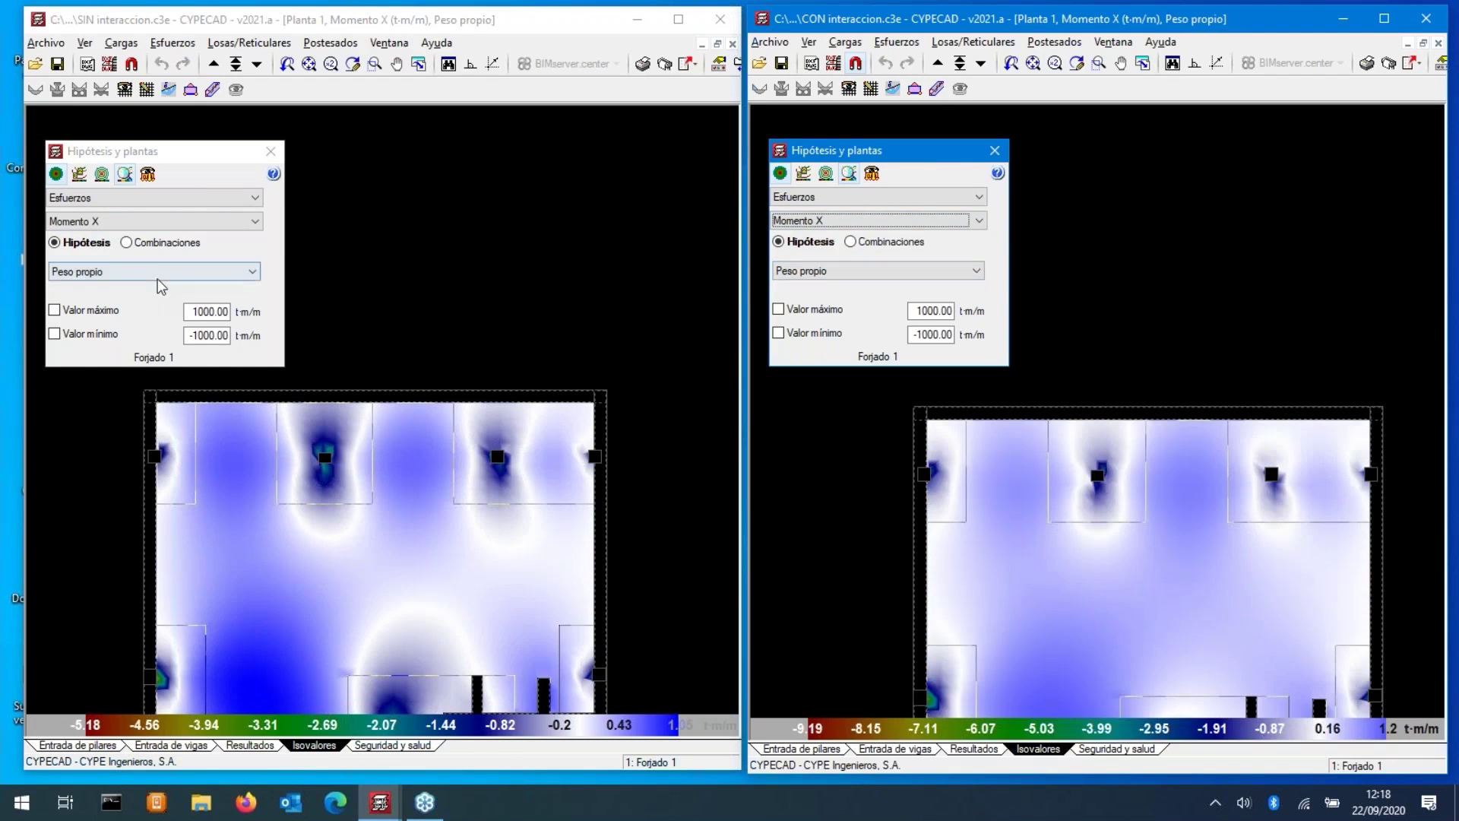
- Display the Momento X maps of both jobs for the load case Viento +X exc.+
click(157, 278)
click(156, 324)
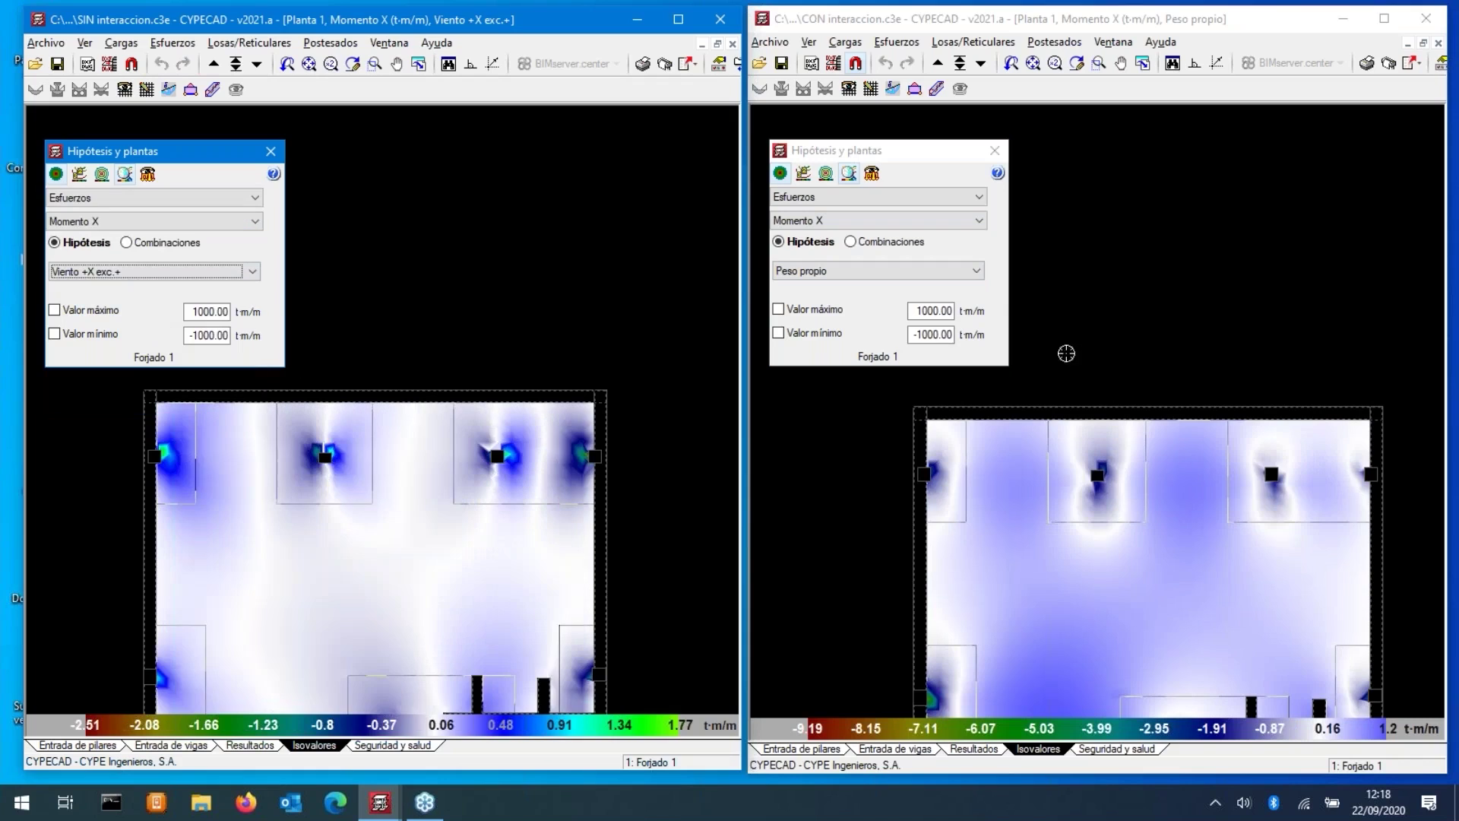
click(865, 273)
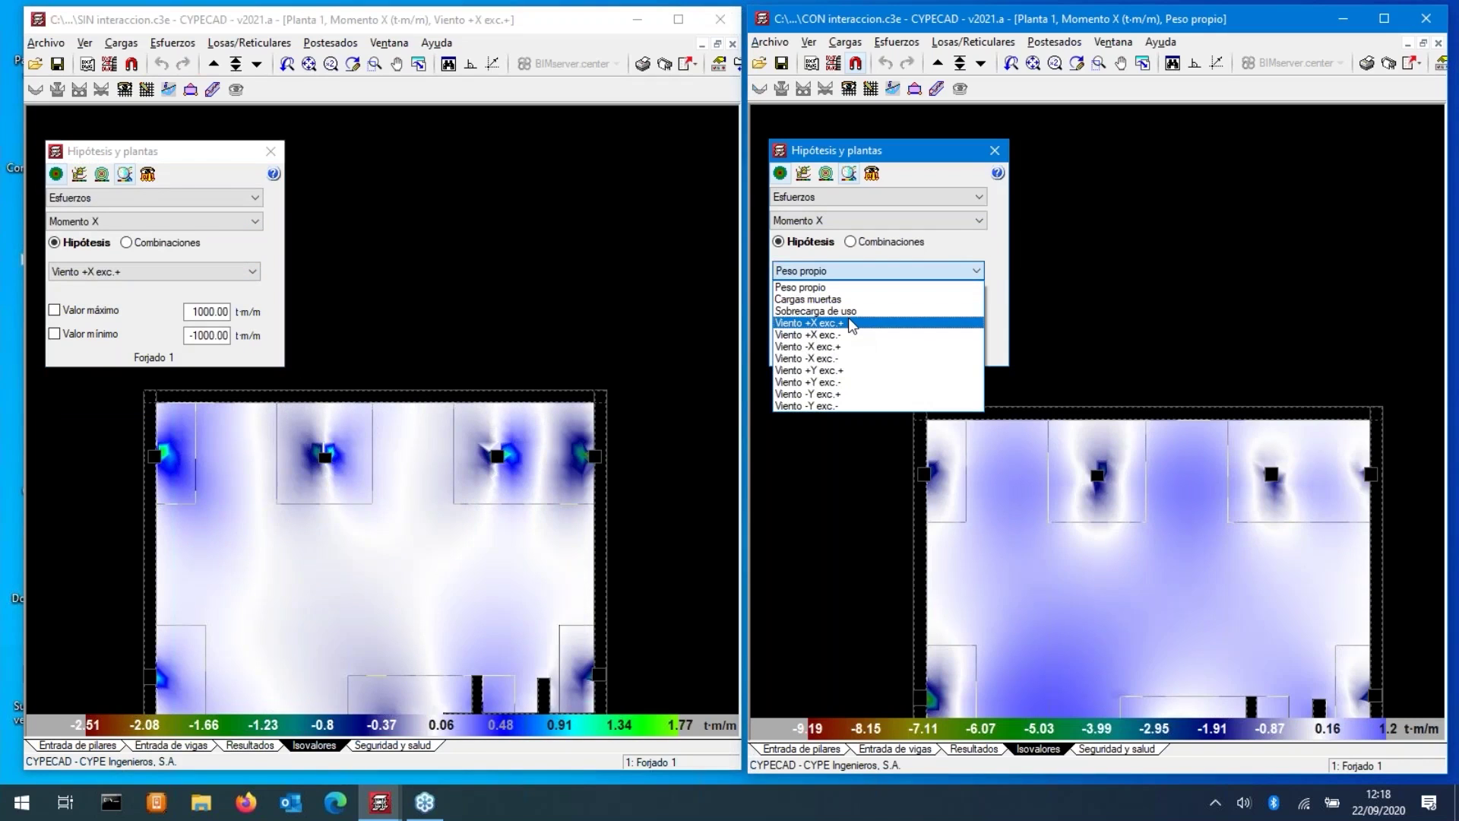
click(853, 325)
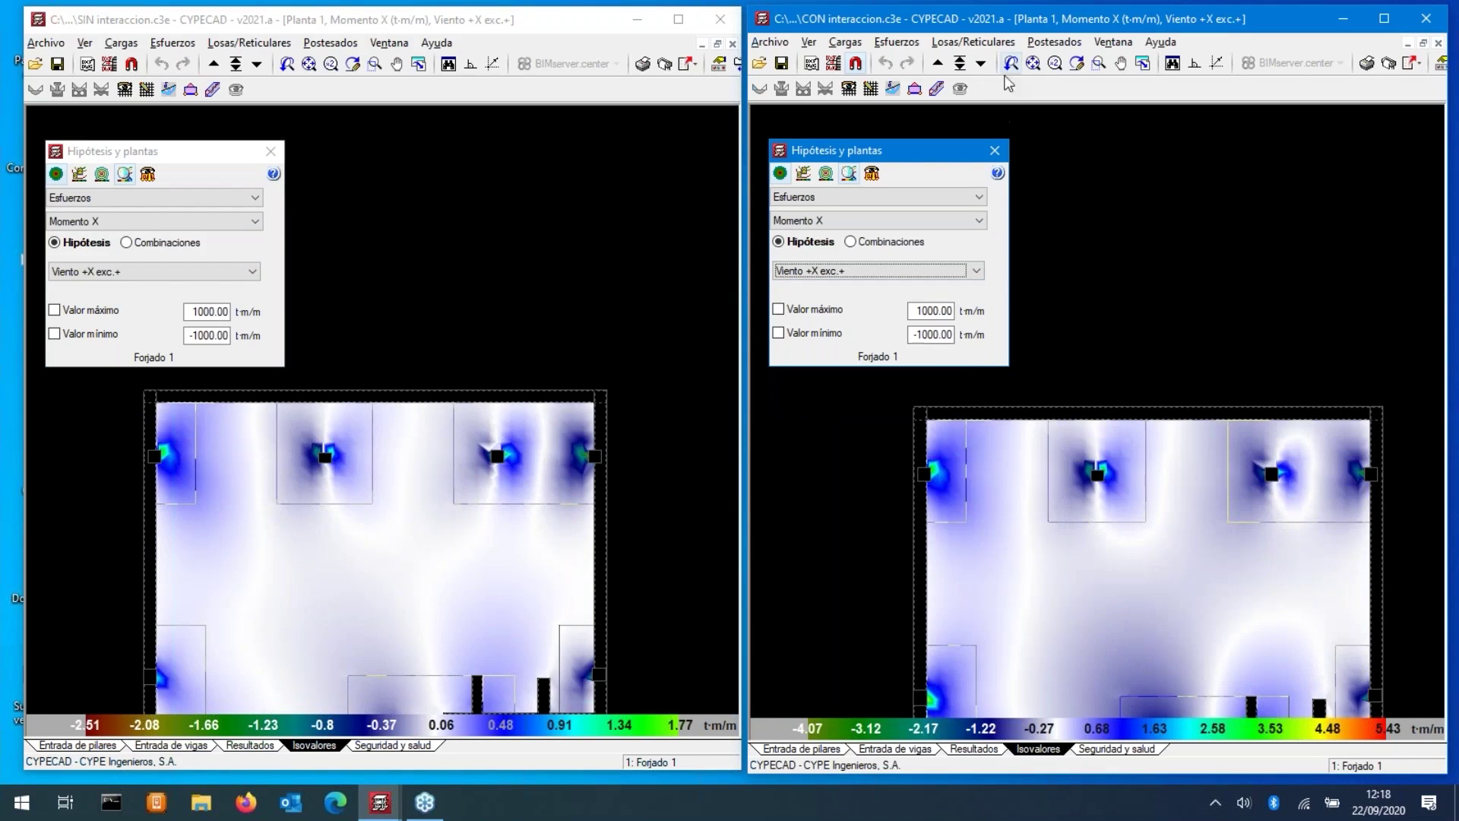
- Plot the band-averaged wind moments along the column row 20 to 23 in "CON interaccion" and in "SIN interaccion"
click(937, 90)
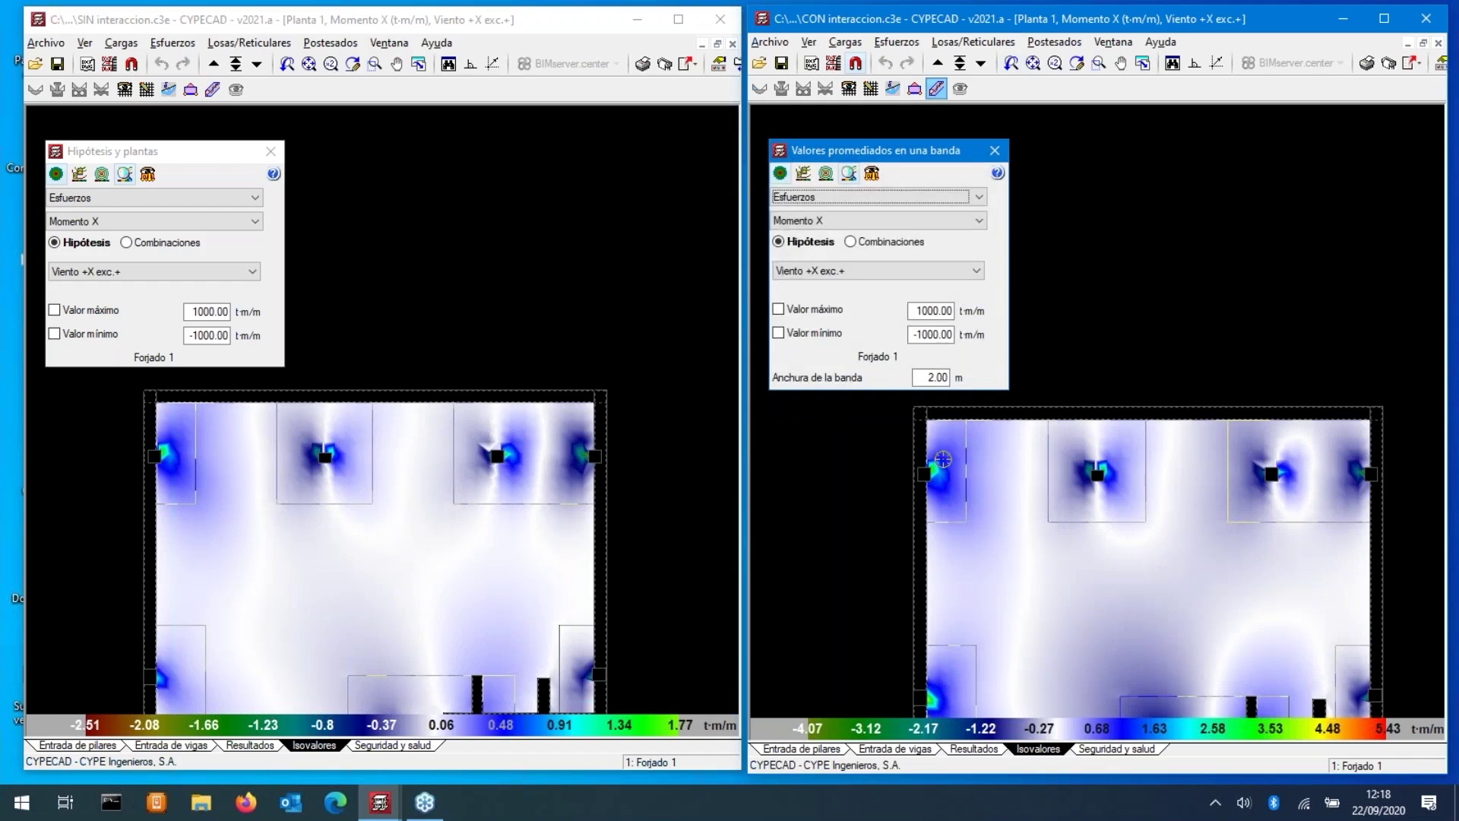
click(933, 468)
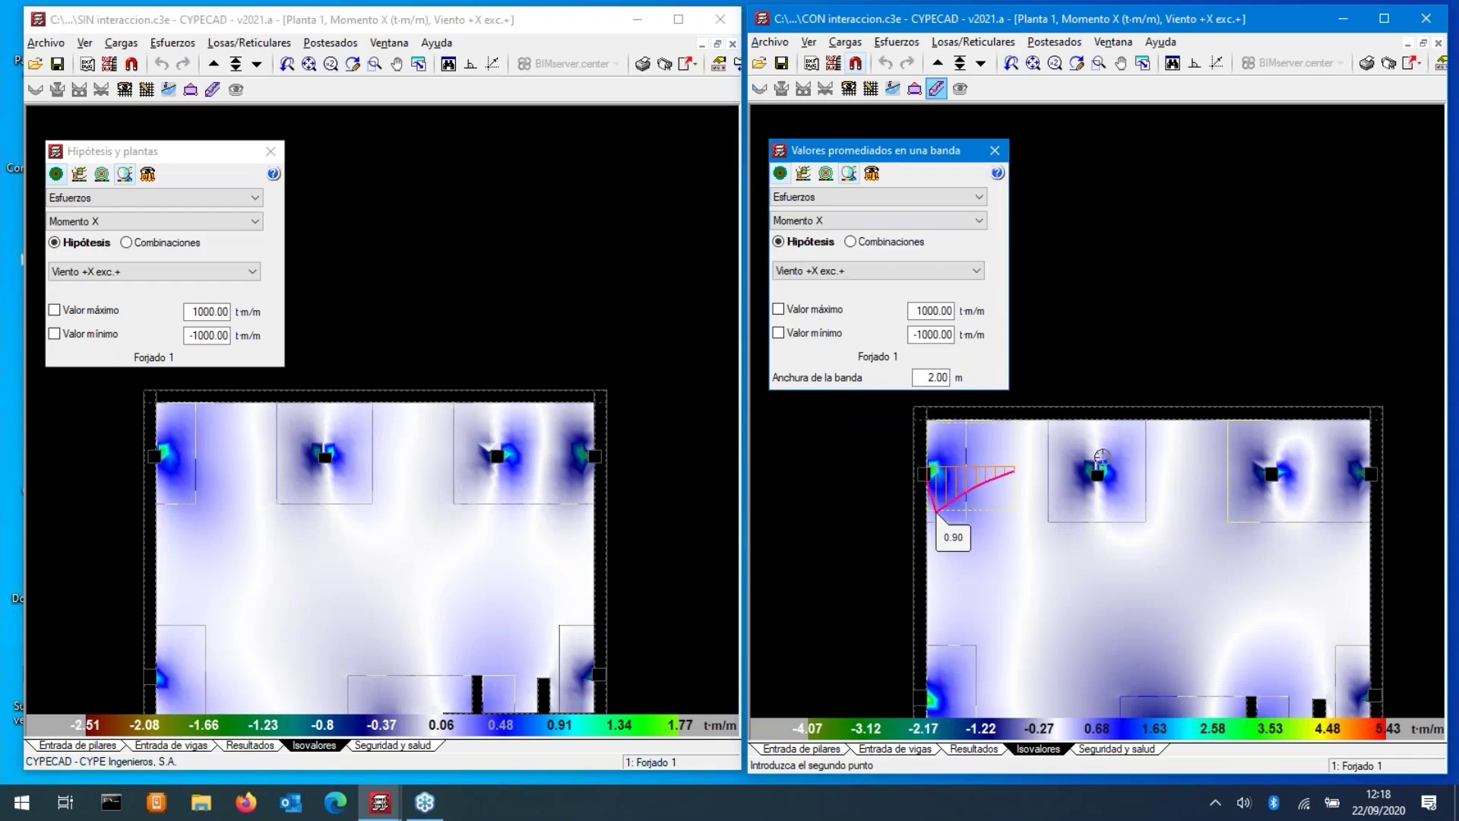
click(1370, 480)
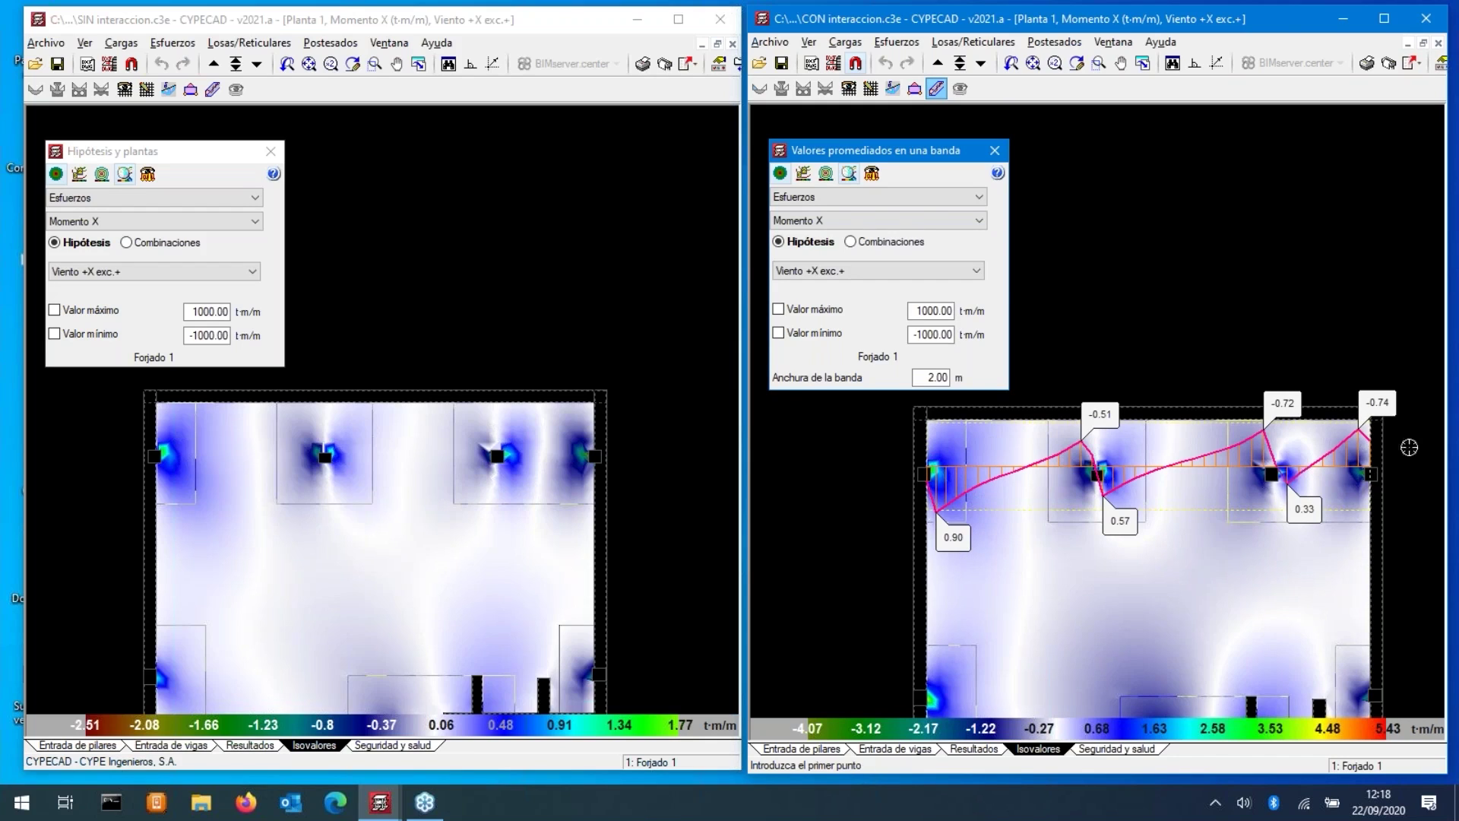
click(213, 89)
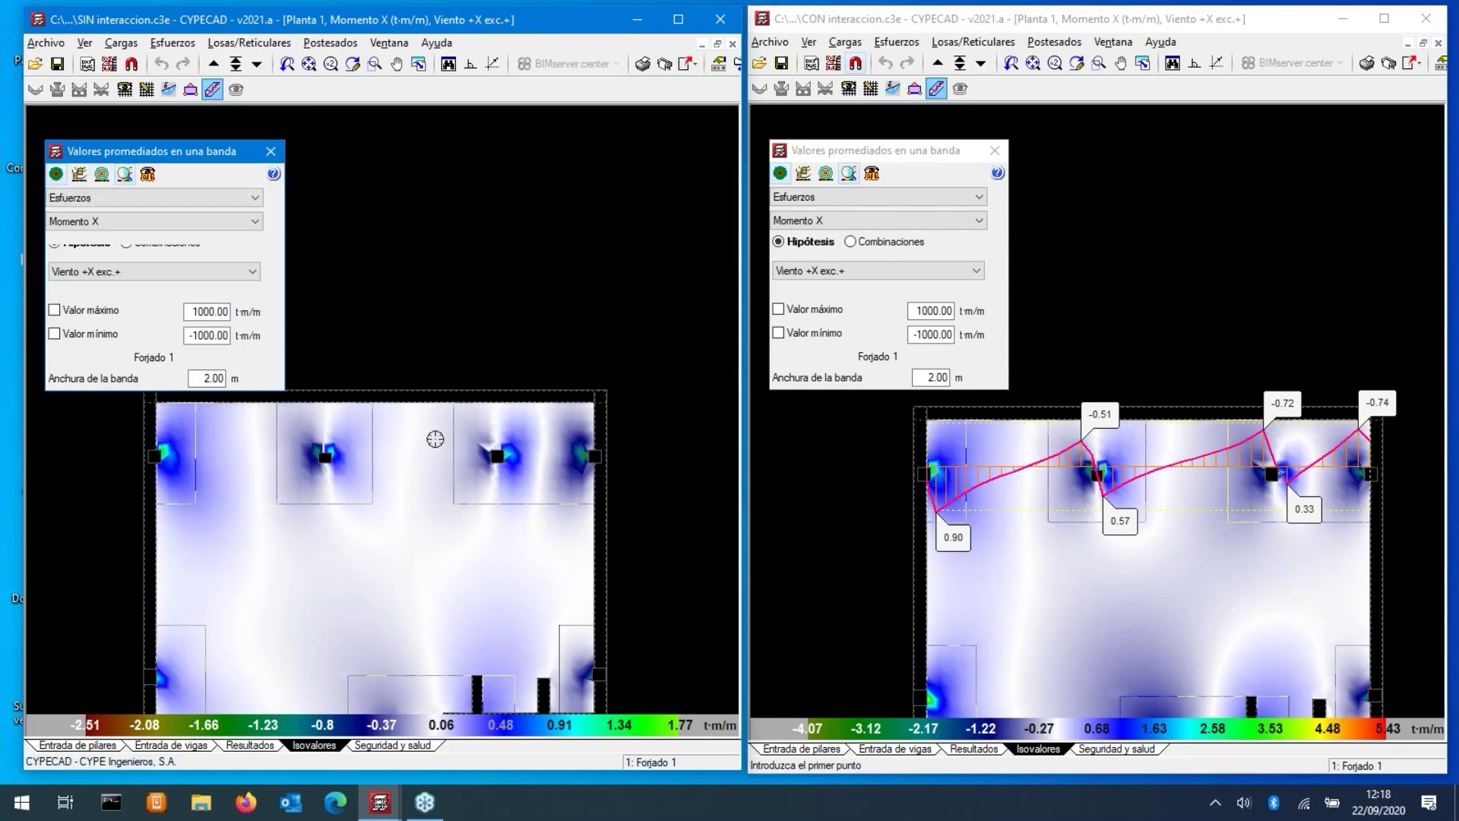
click(154, 449)
click(616, 446)
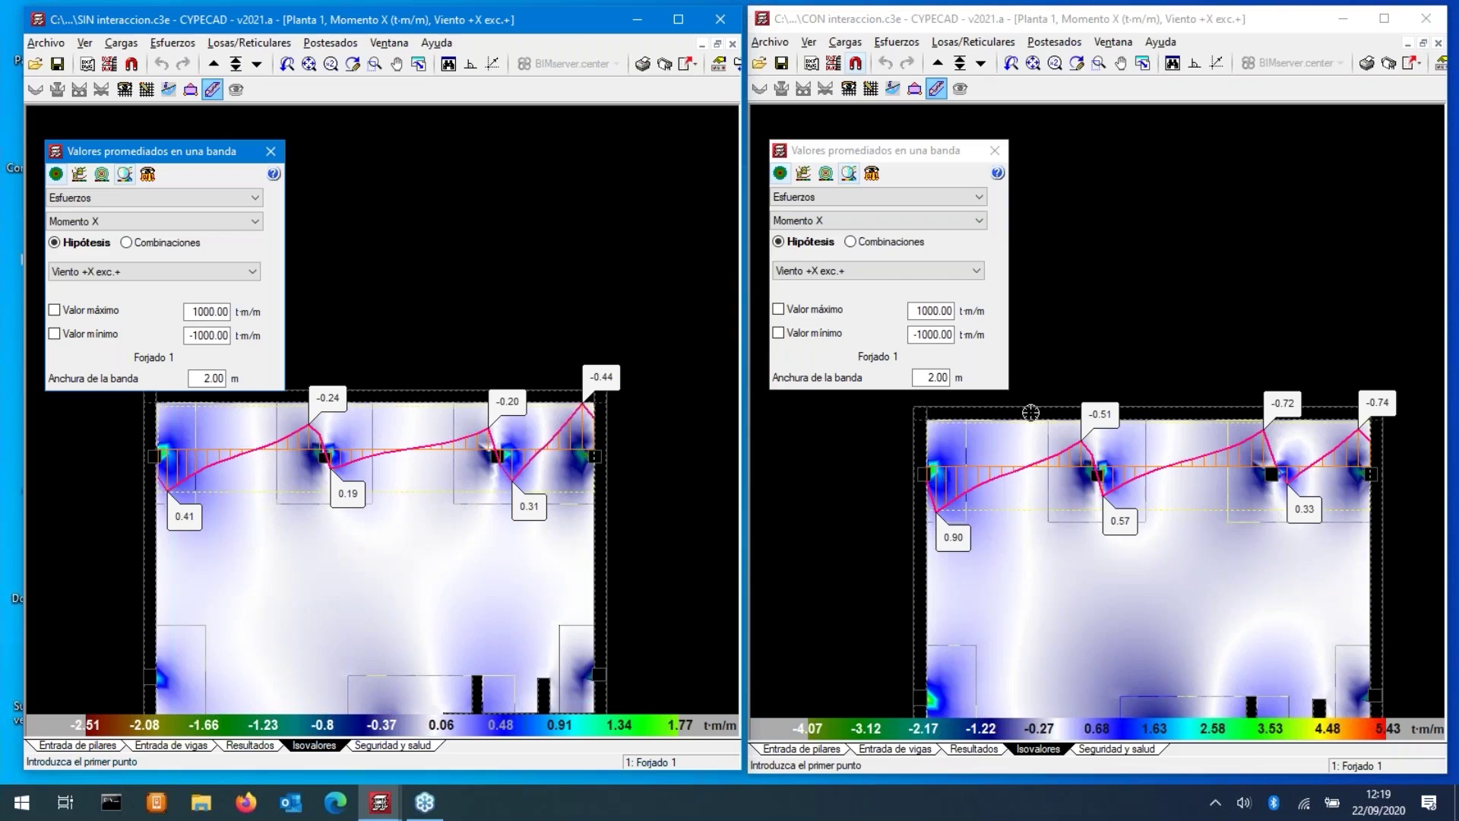
- Switch both Momento X maps to the E.L.U. Hormigón combination 1.35·PP+1.35·CM+1.05·Qa+1.5·V(+Xexc.+)
click(832, 271)
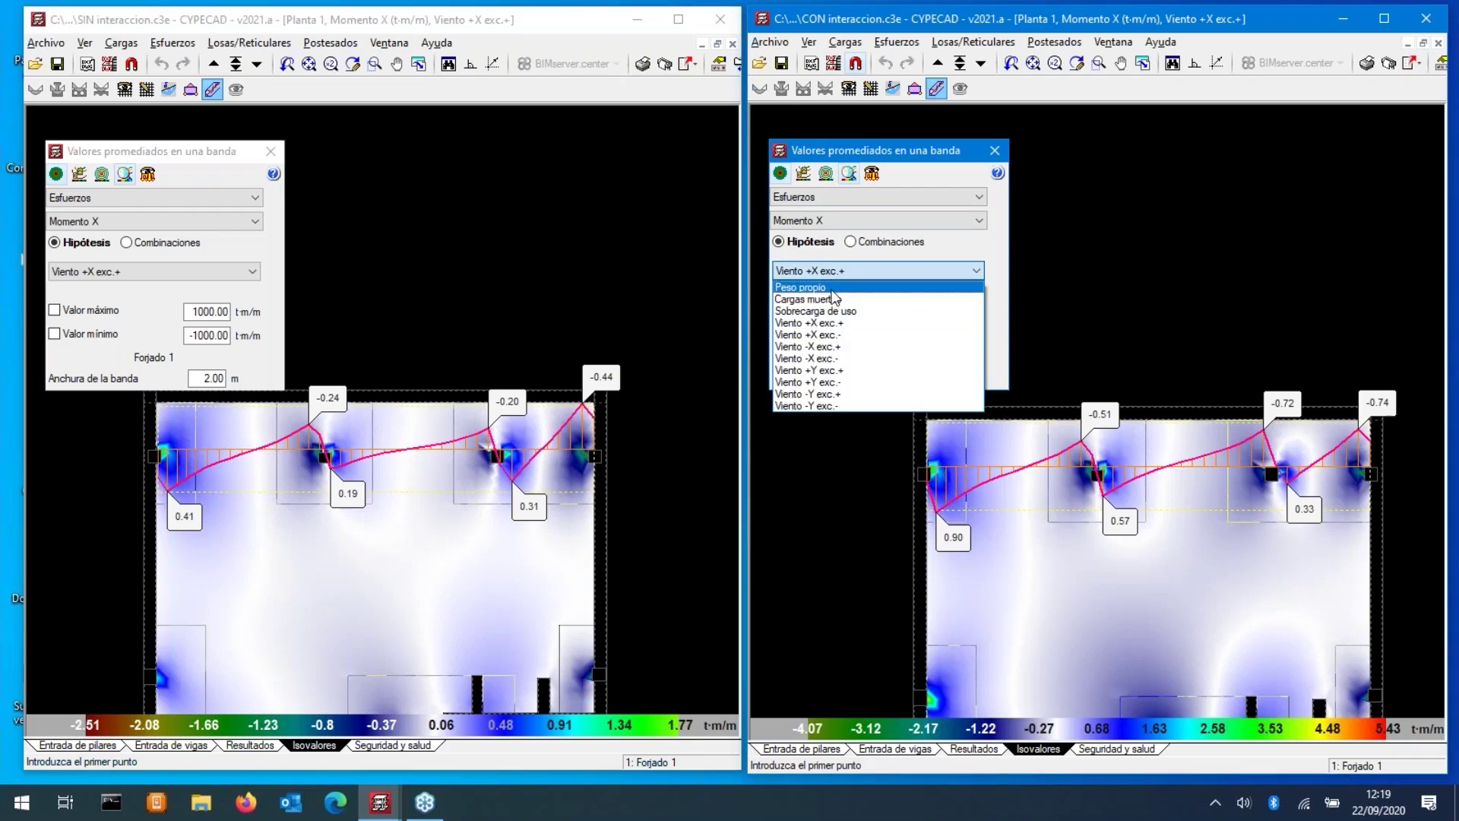
click(872, 242)
click(871, 242)
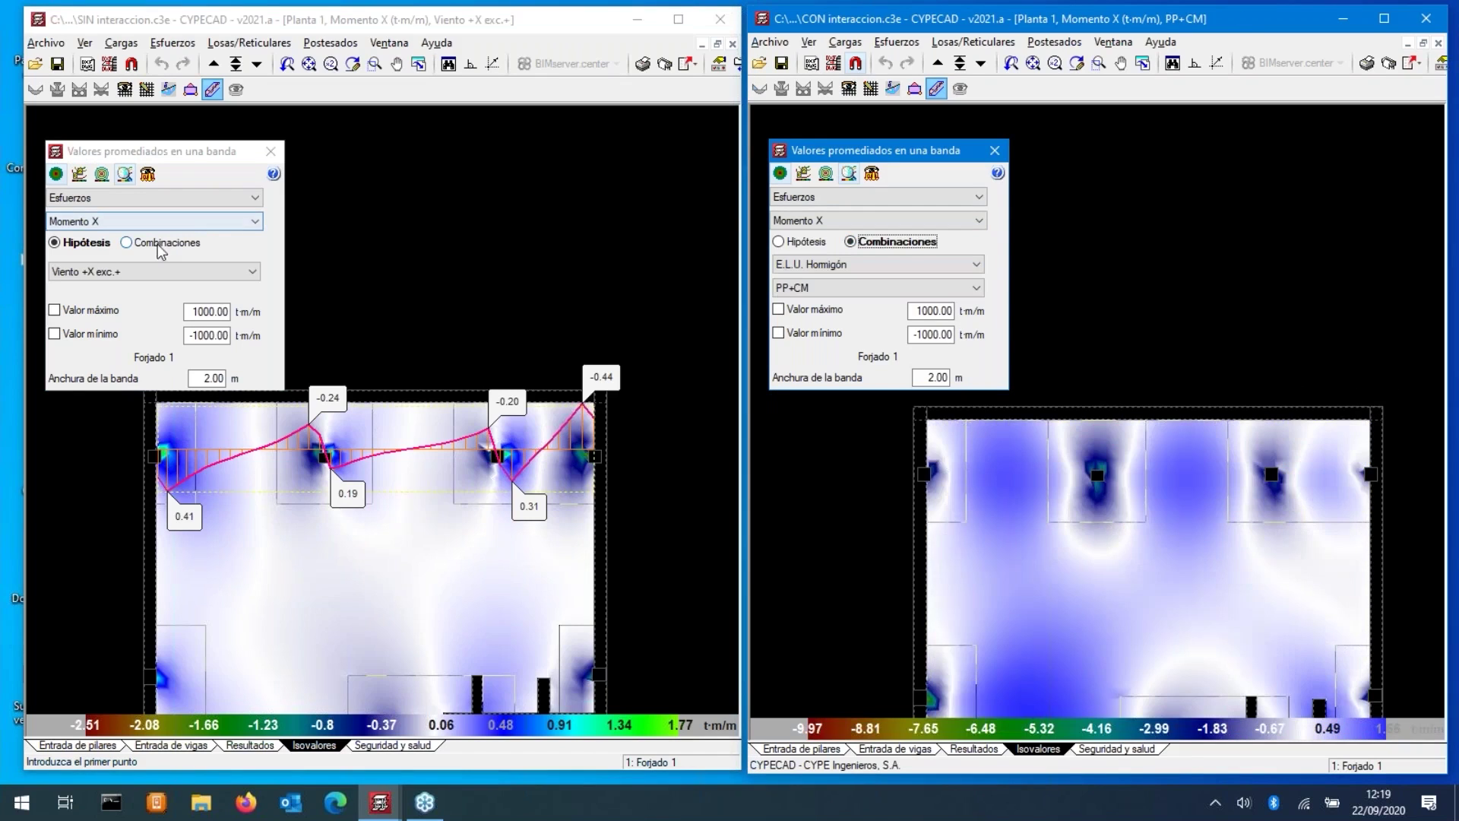
click(816, 288)
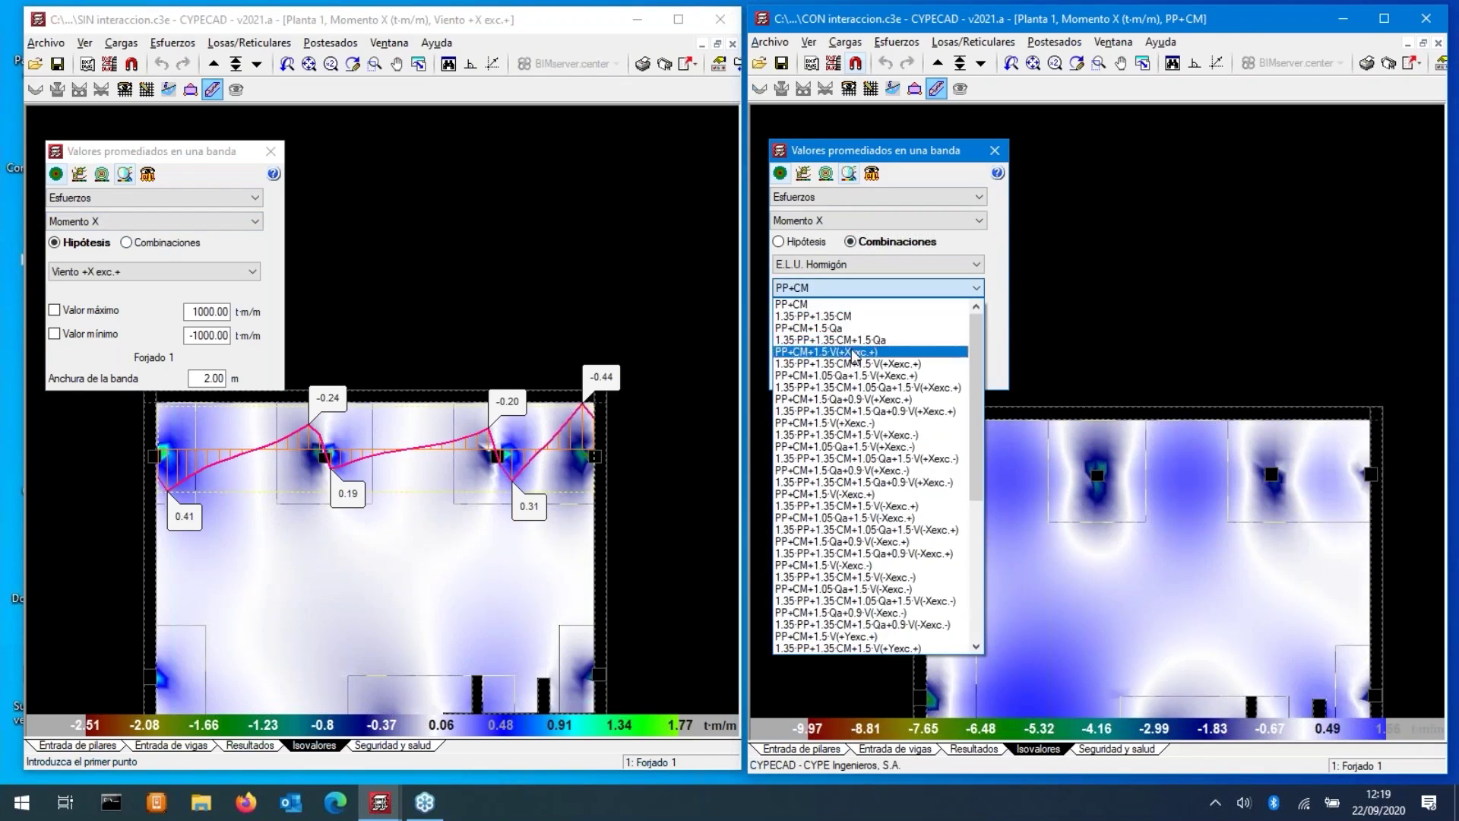
click(849, 388)
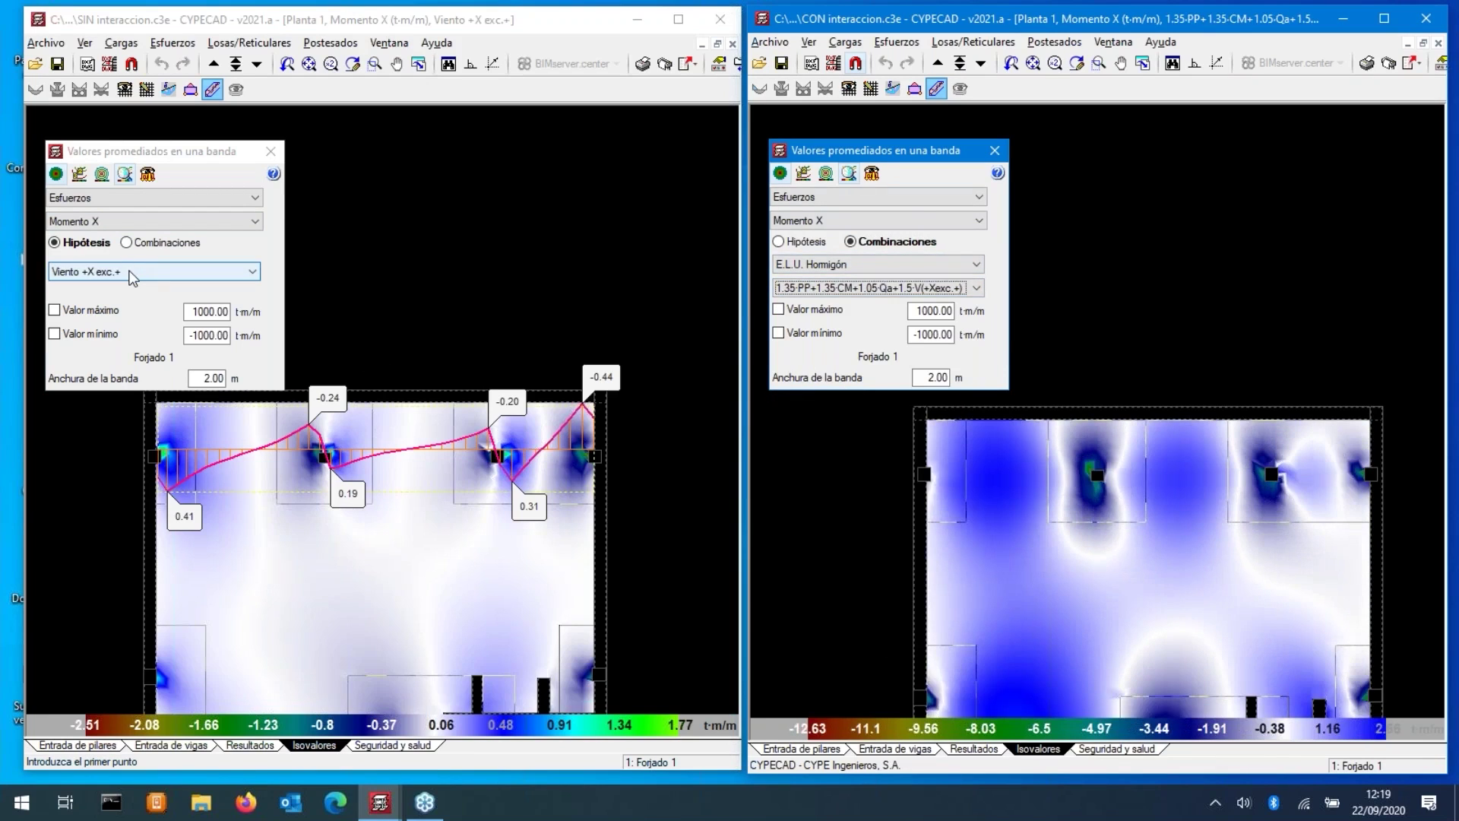
click(133, 272)
click(167, 272)
click(169, 241)
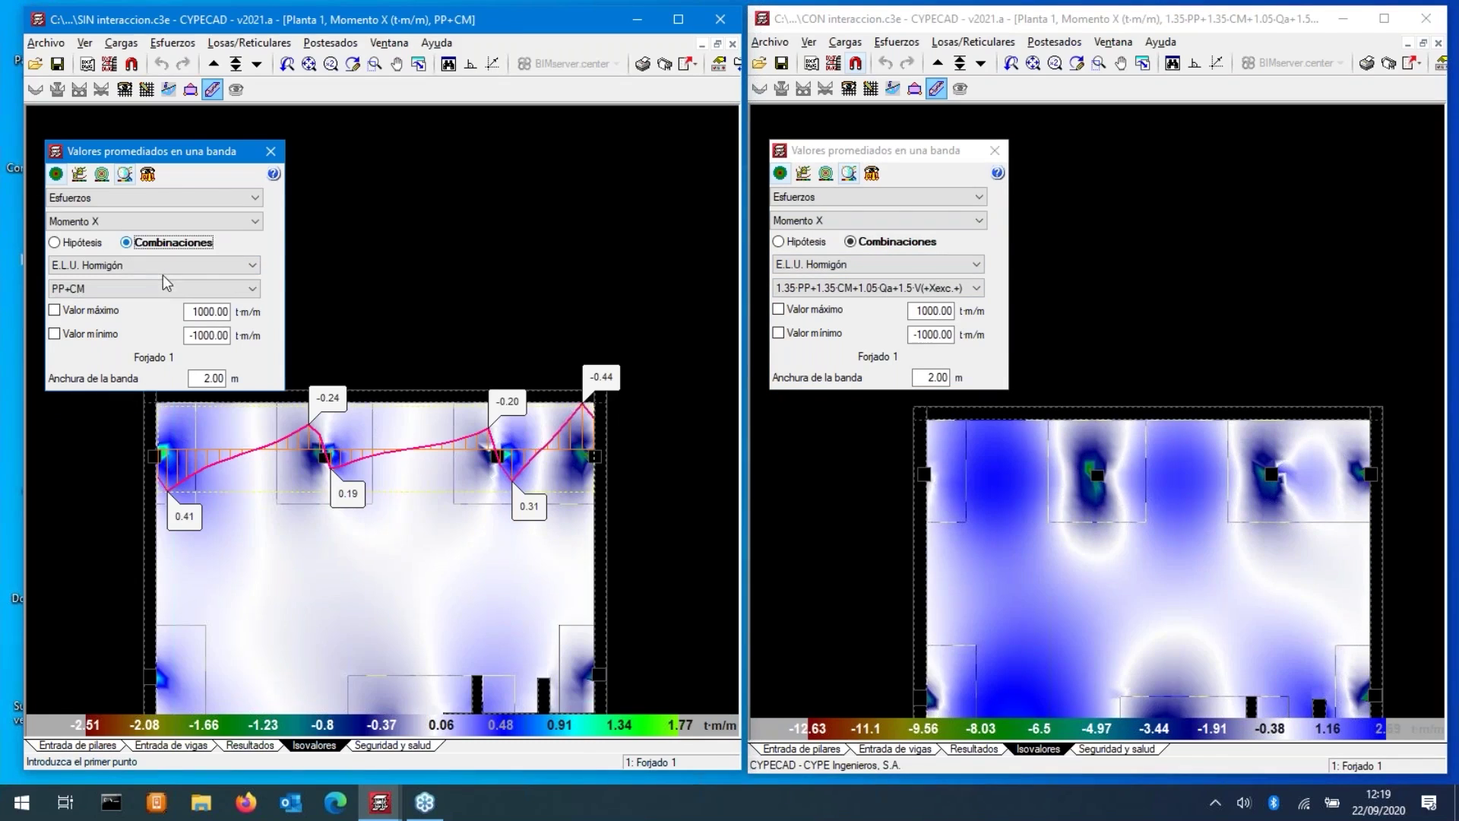
click(166, 287)
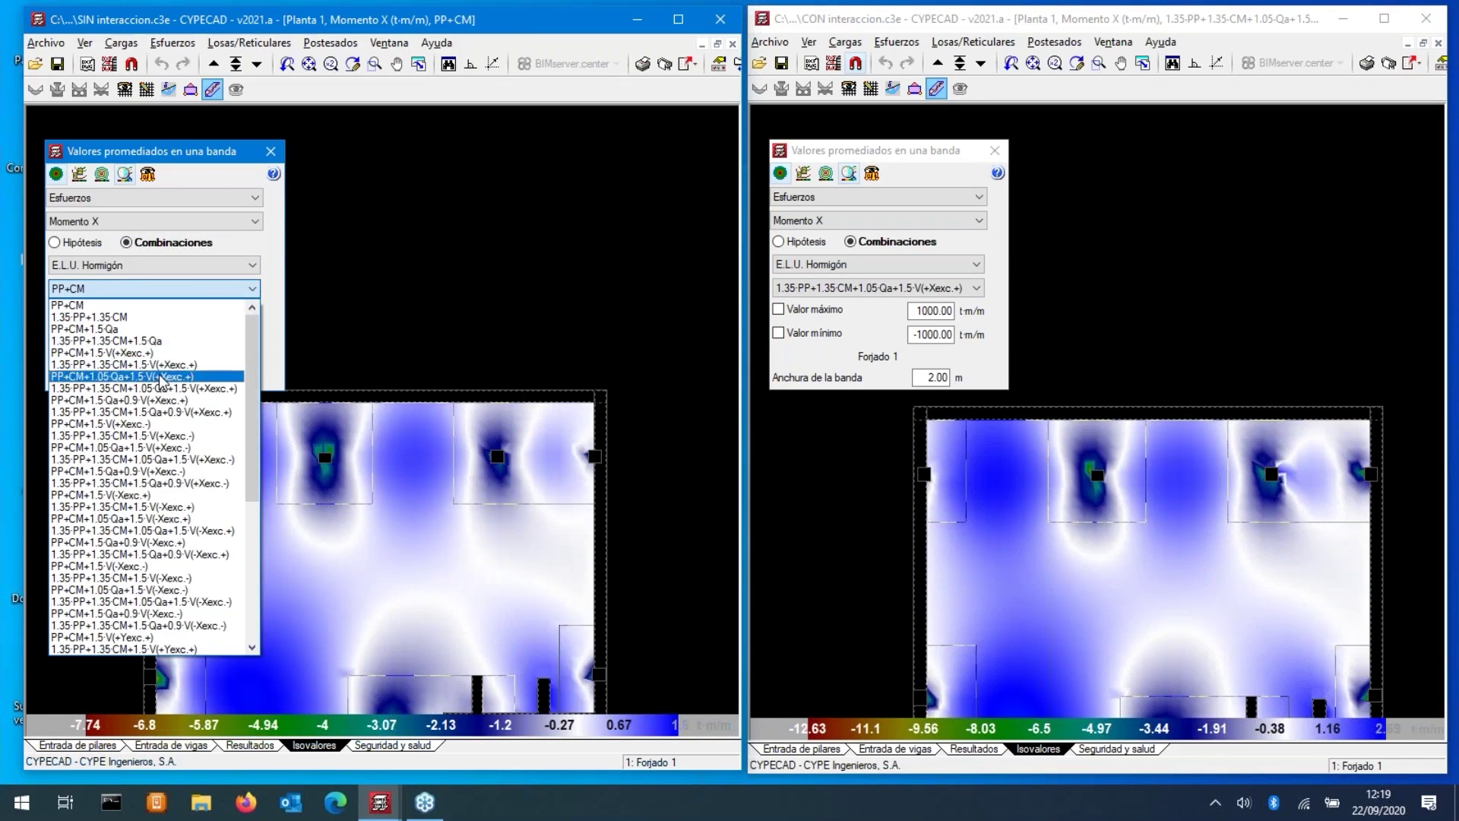
click(163, 388)
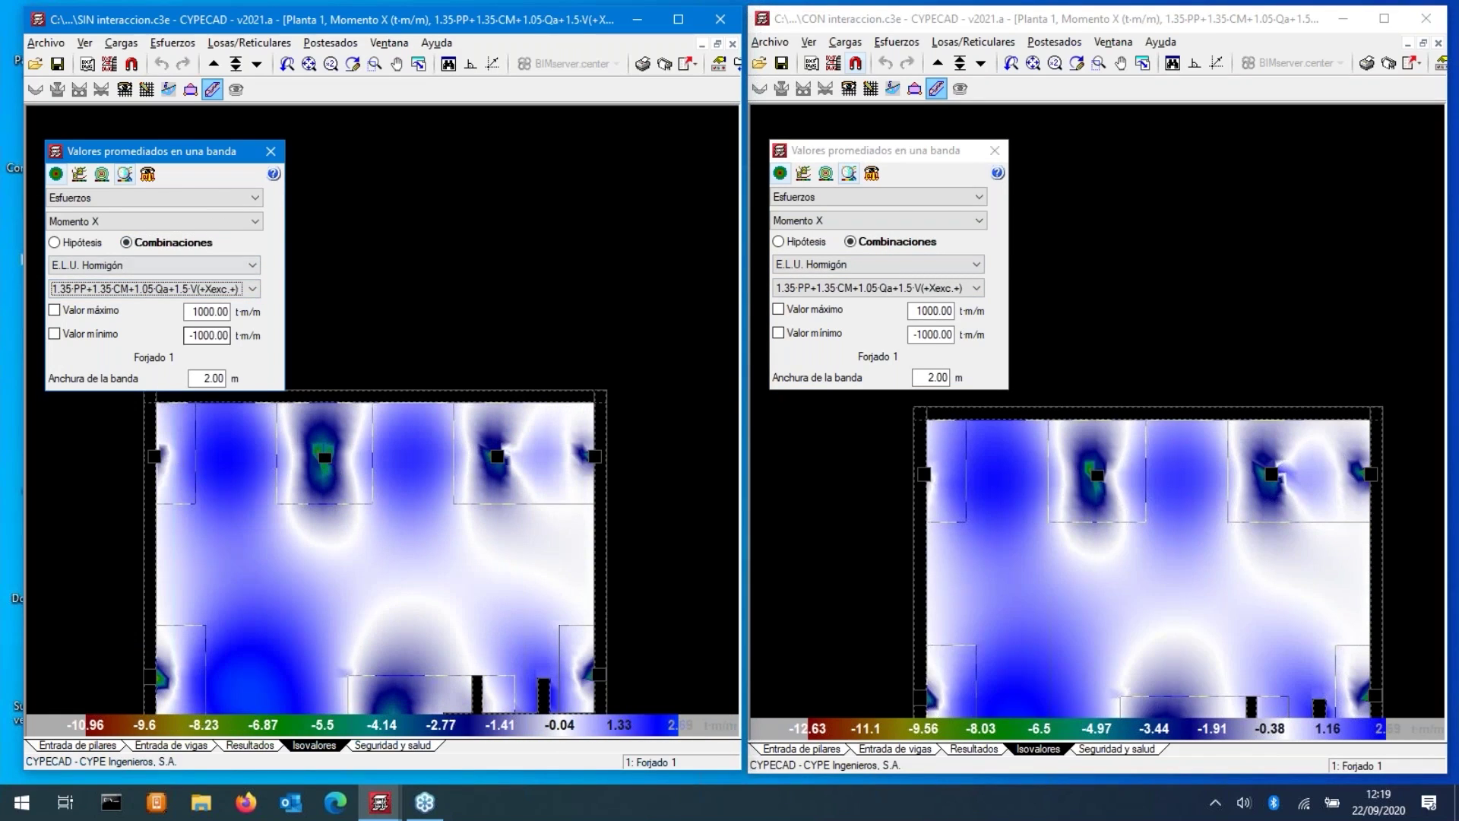
- Plot the band-averaged Momento X of the selected combination along the column row 20 to 23 in both jobs
click(168, 450)
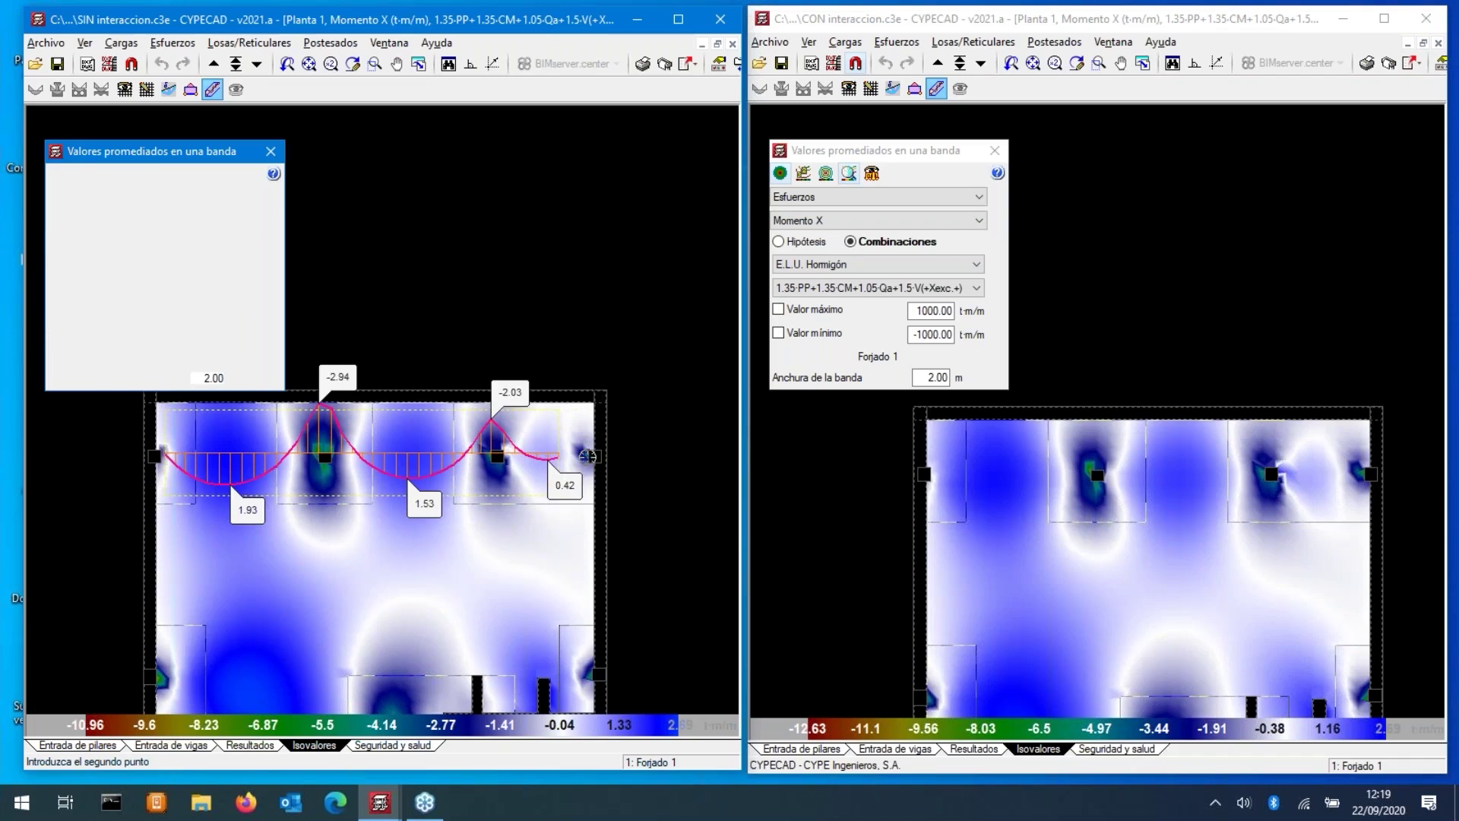
click(600, 454)
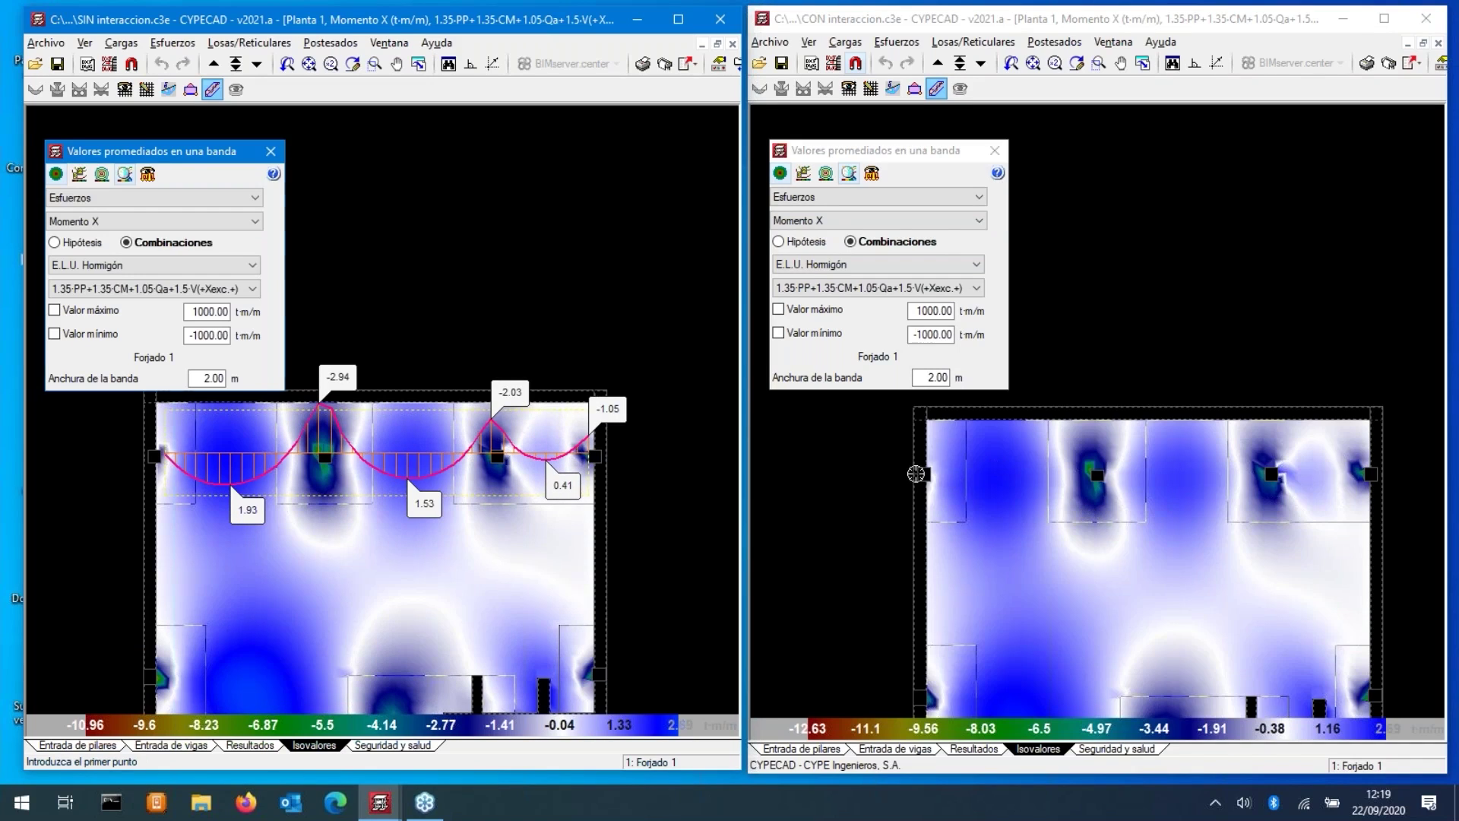
click(915, 473)
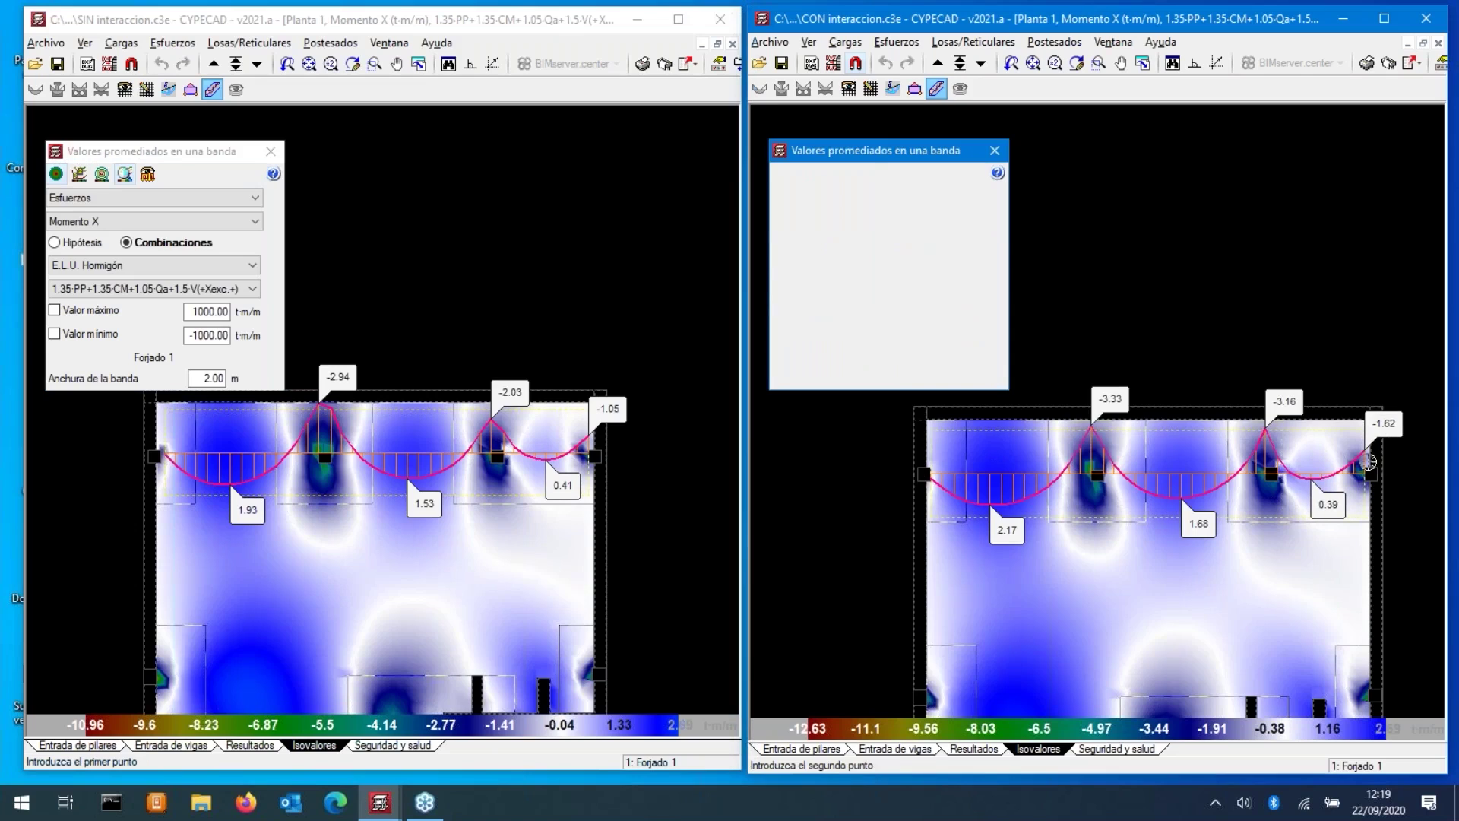
click(1378, 461)
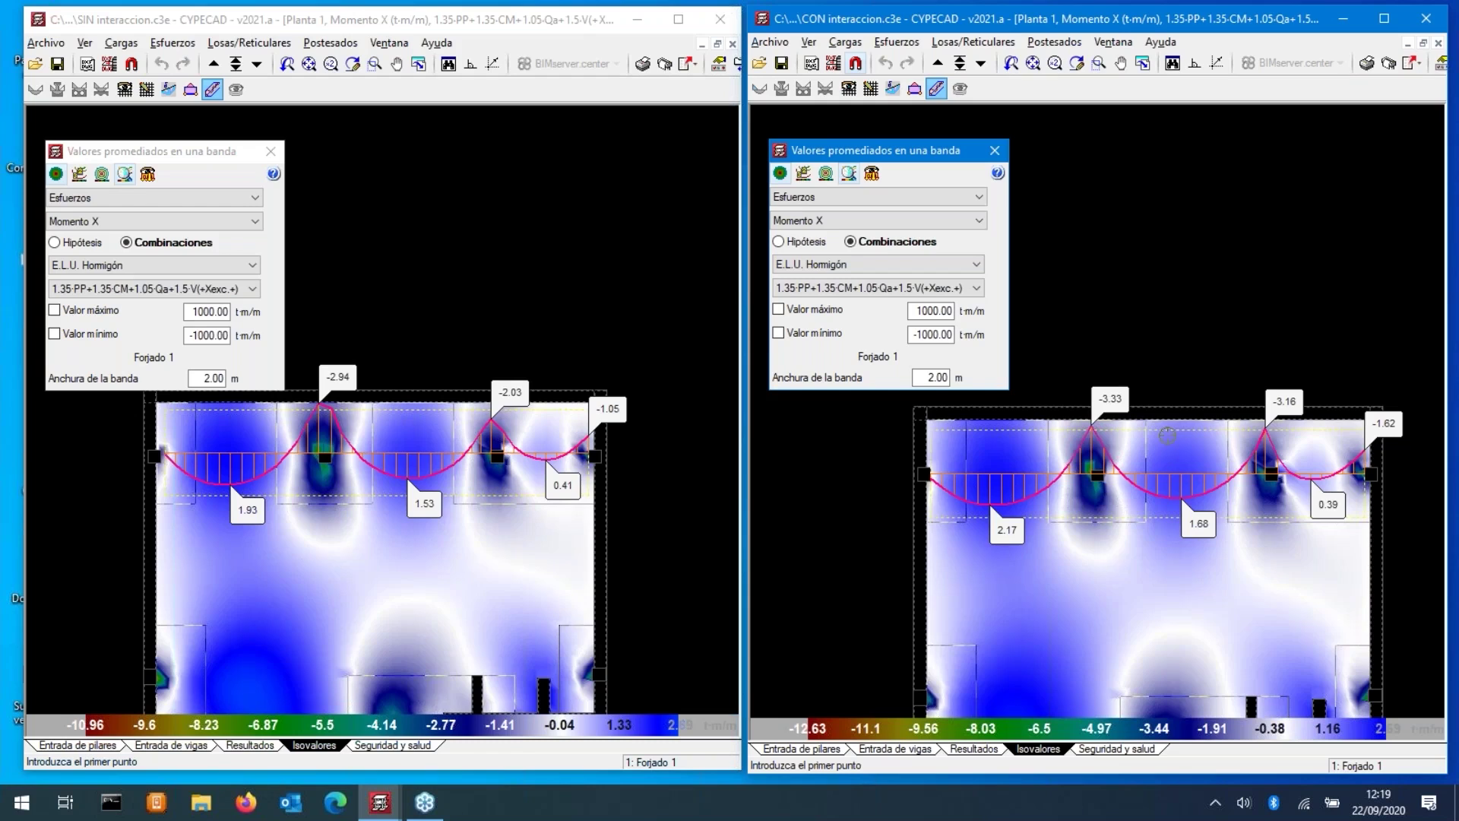
- Return both jobs to the results plan and display the force diagrams of column 14 in "SIN interaccion"
click(267, 742)
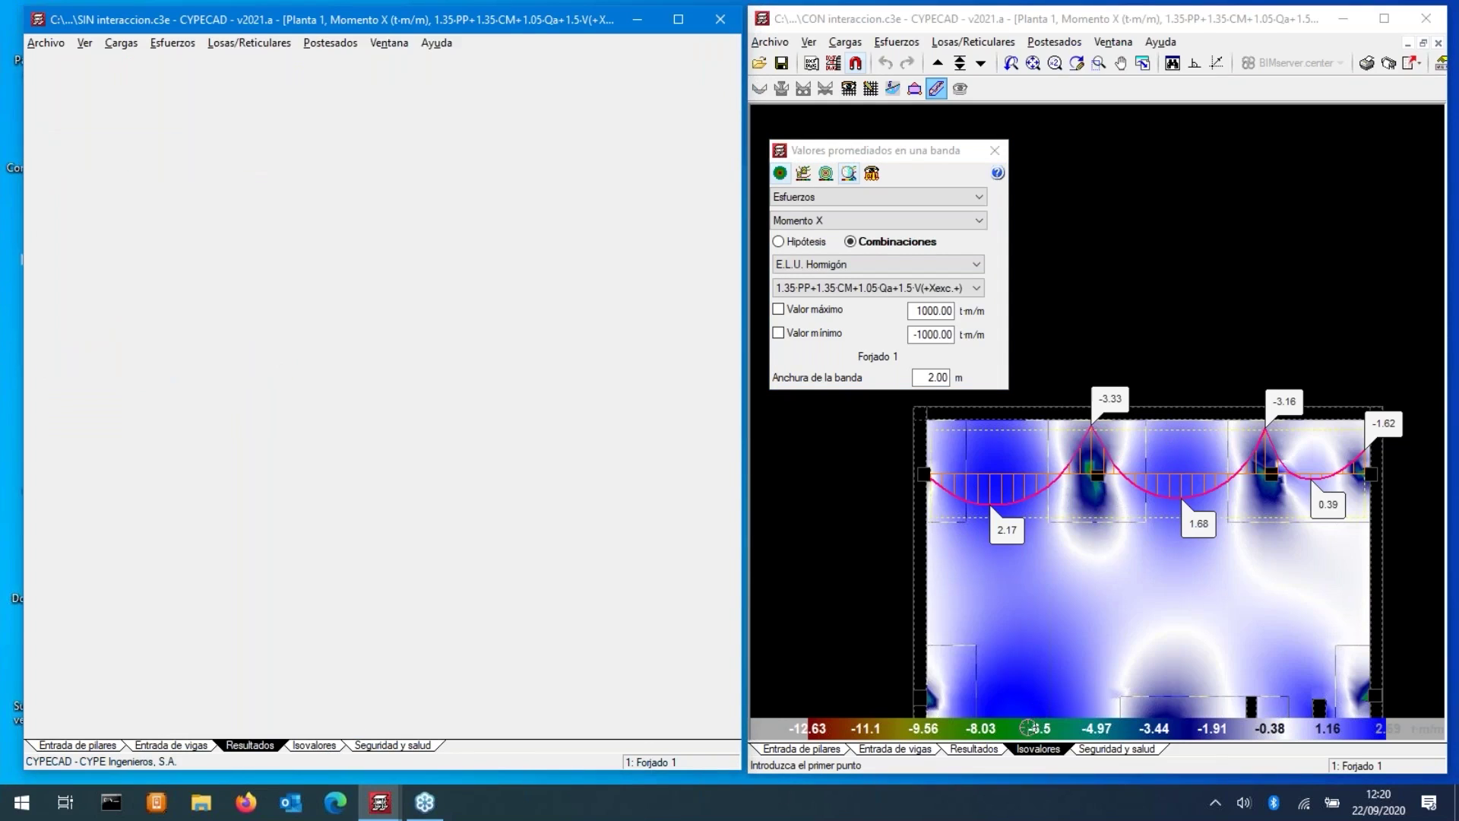
click(975, 750)
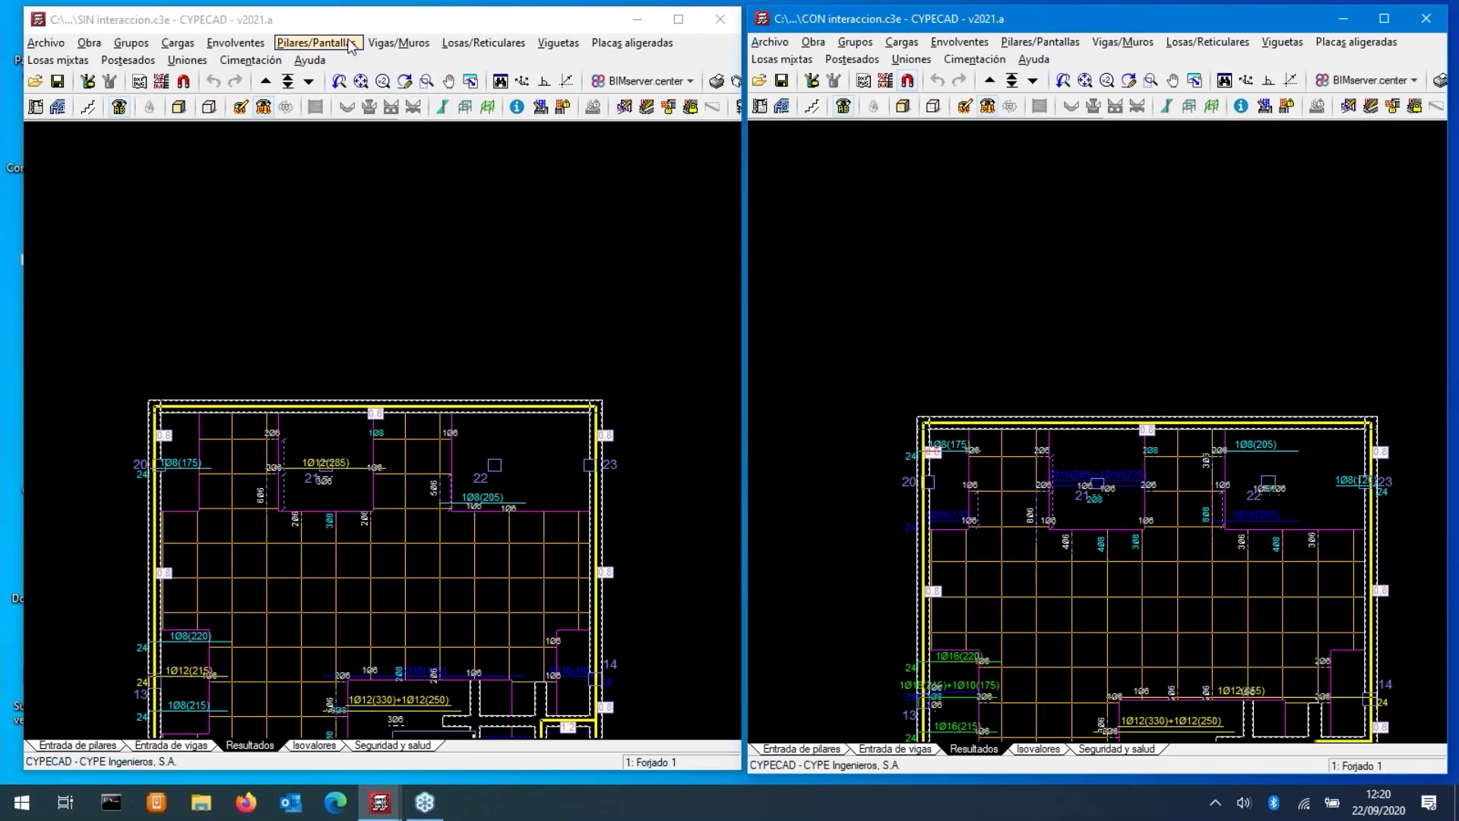
click(347, 44)
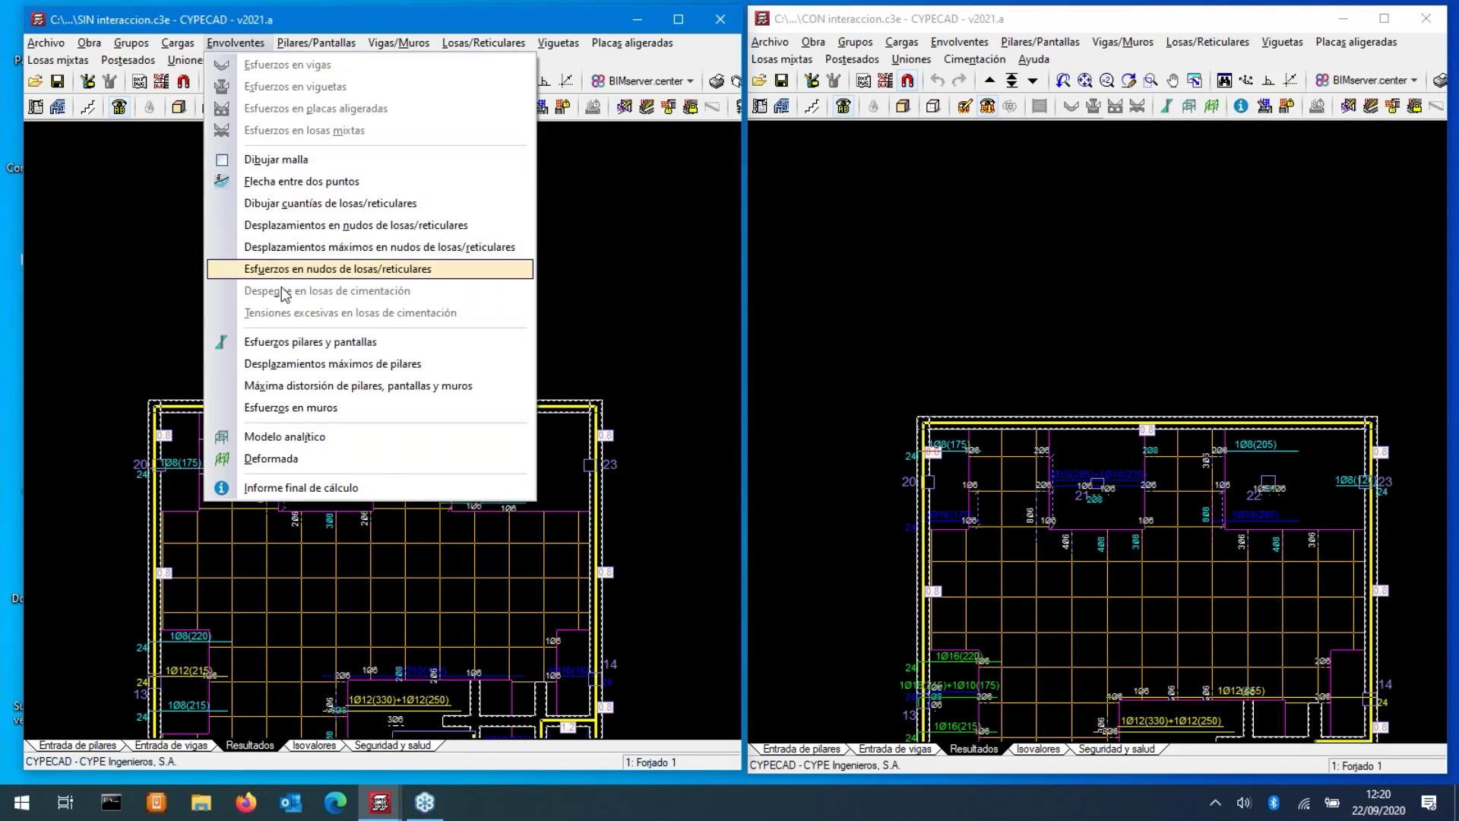
click(307, 342)
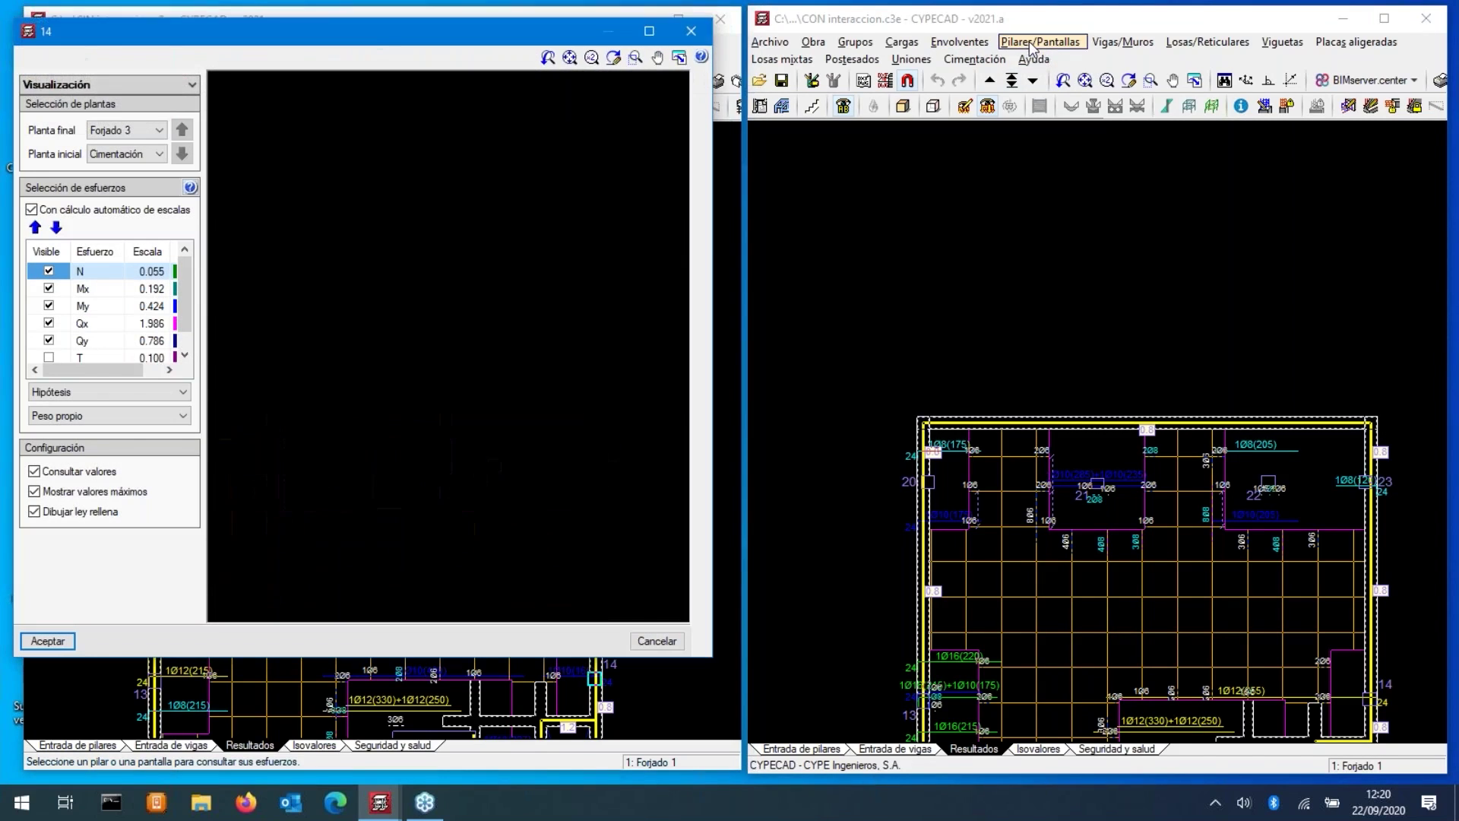
- Display the force diagrams of column 14 in "CON interaccion"
click(1032, 44)
mouse_move(959, 42)
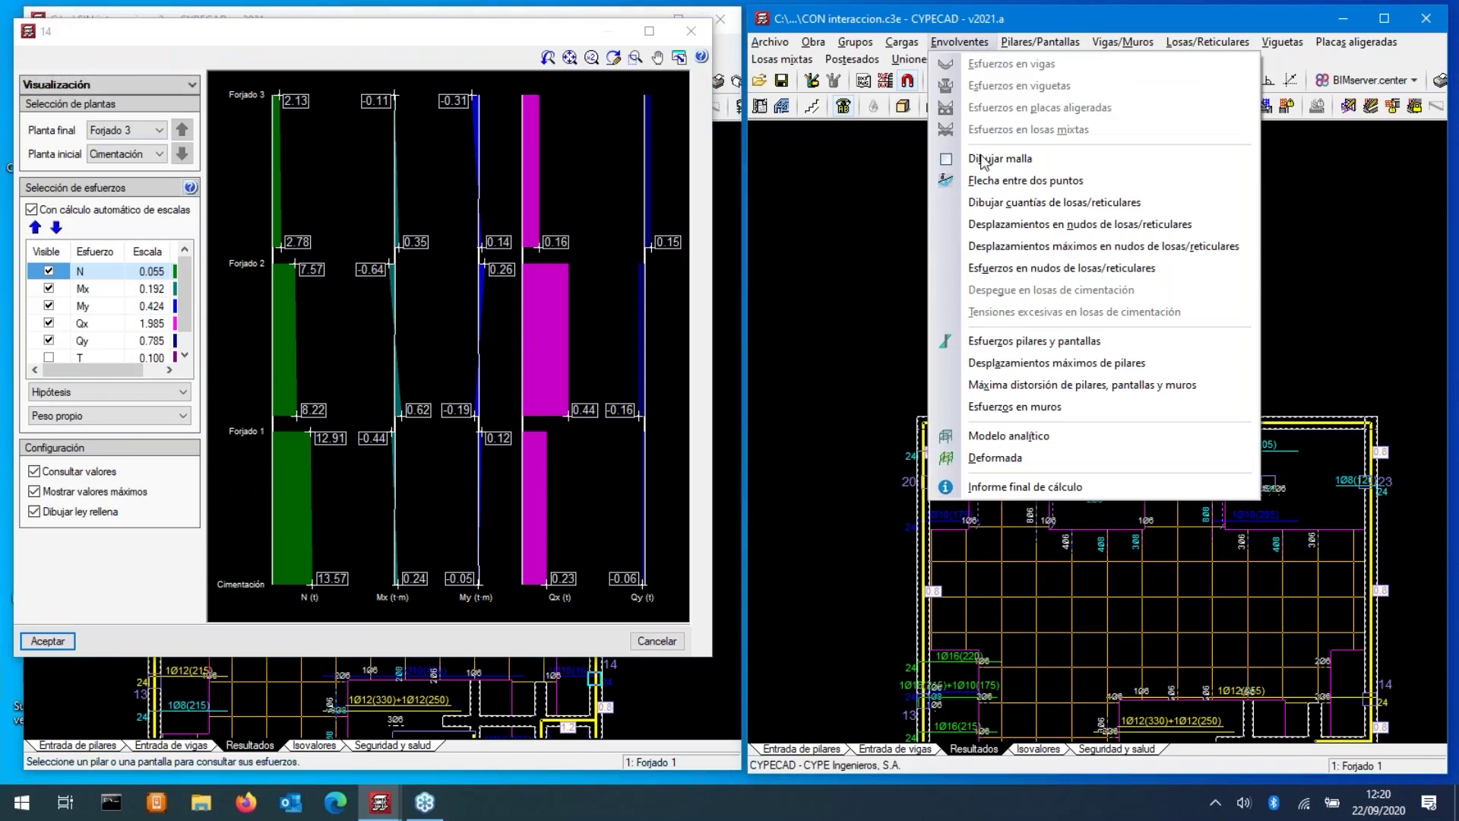
click(1036, 343)
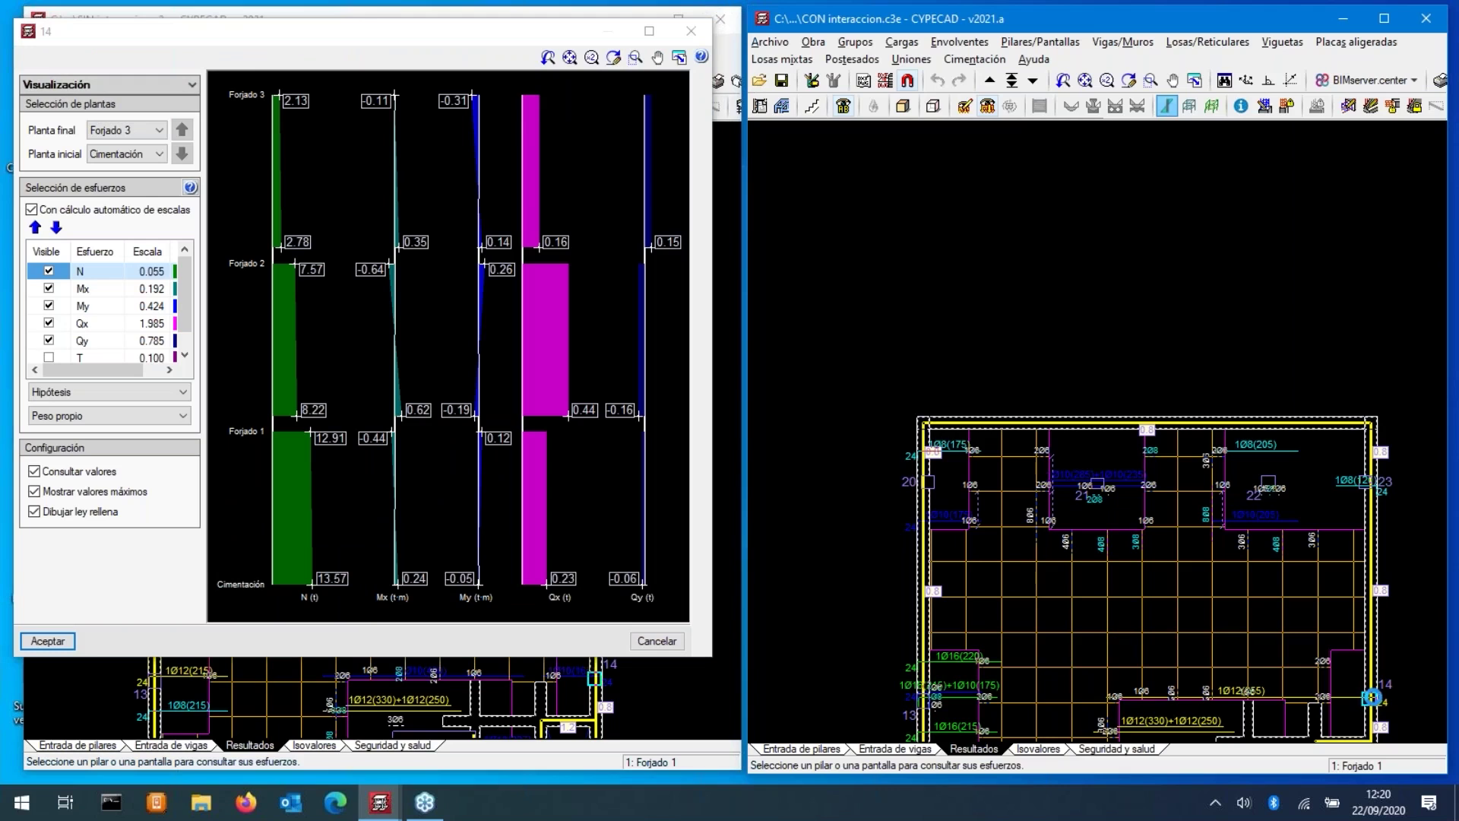
click(1371, 697)
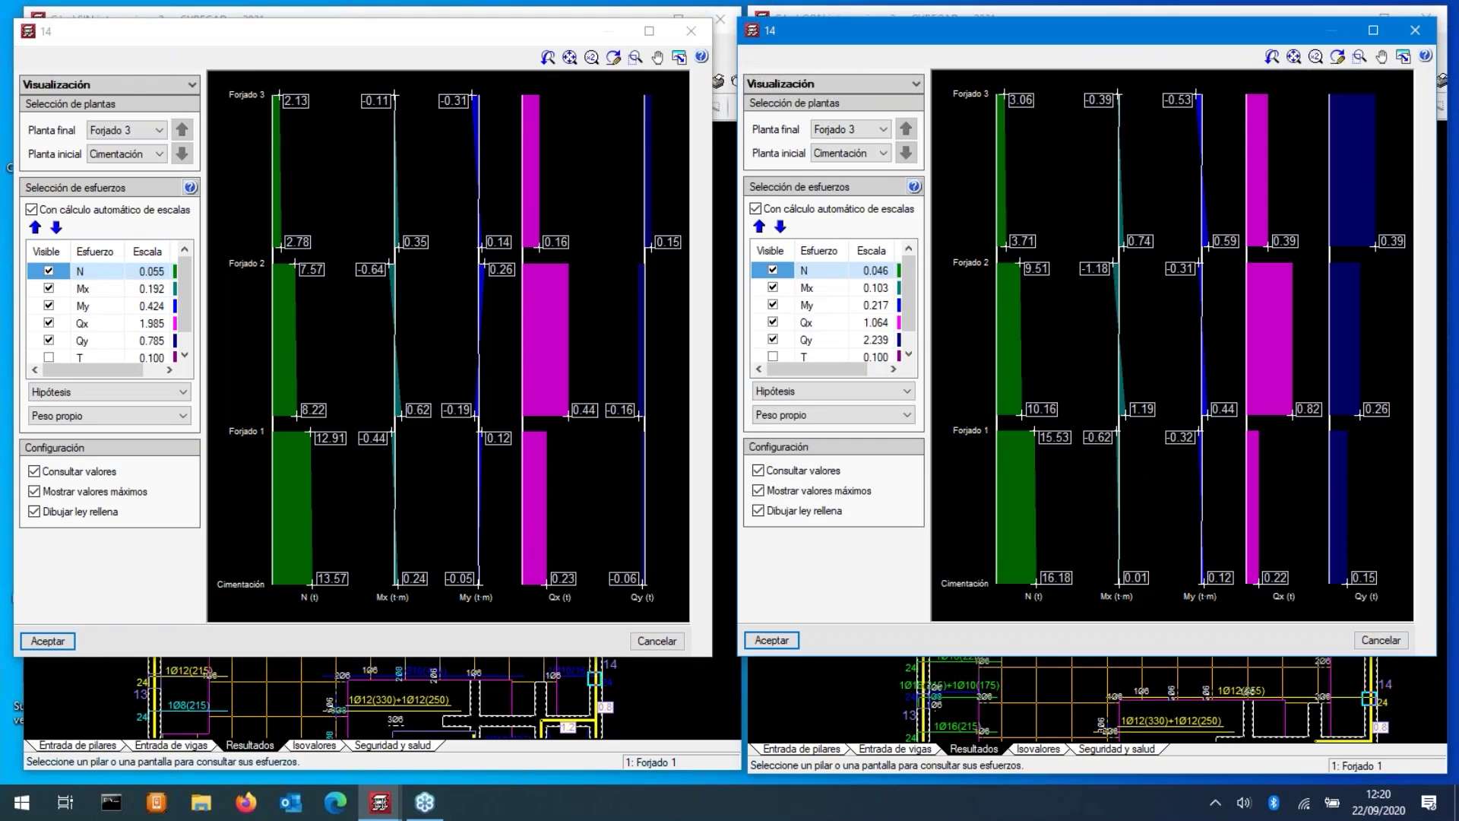
- Limit the column 14 diagrams in "SIN interaccion" to the axial force N and the moment Mx
click(51, 257)
click(50, 283)
click(49, 271)
click(49, 289)
mouse_move(271, 325)
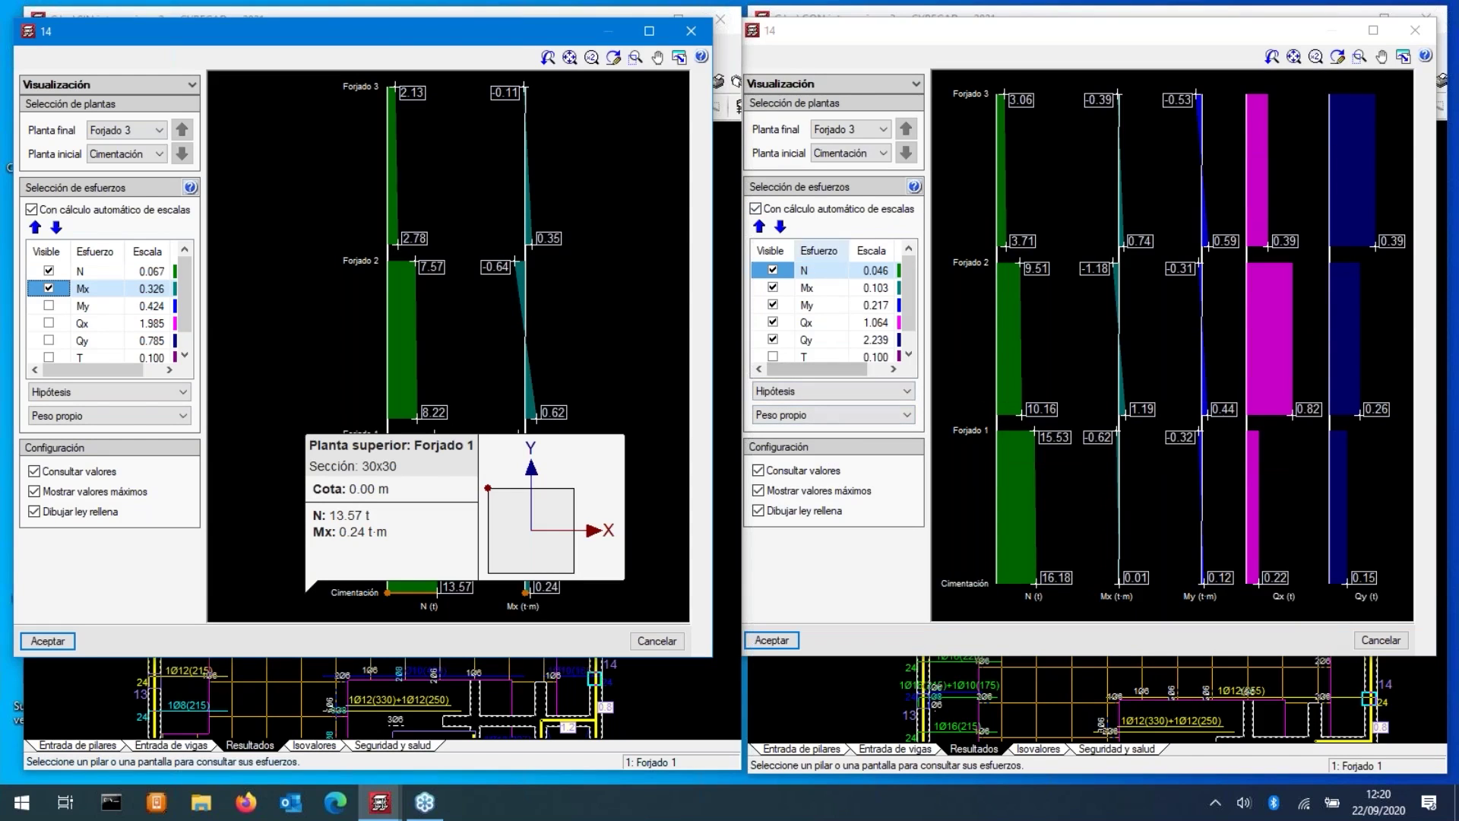
- Limit the column 14 diagrams in "CON interaccion" to N and Mx, with N ordered ahead of Mx
right_click(787, 246)
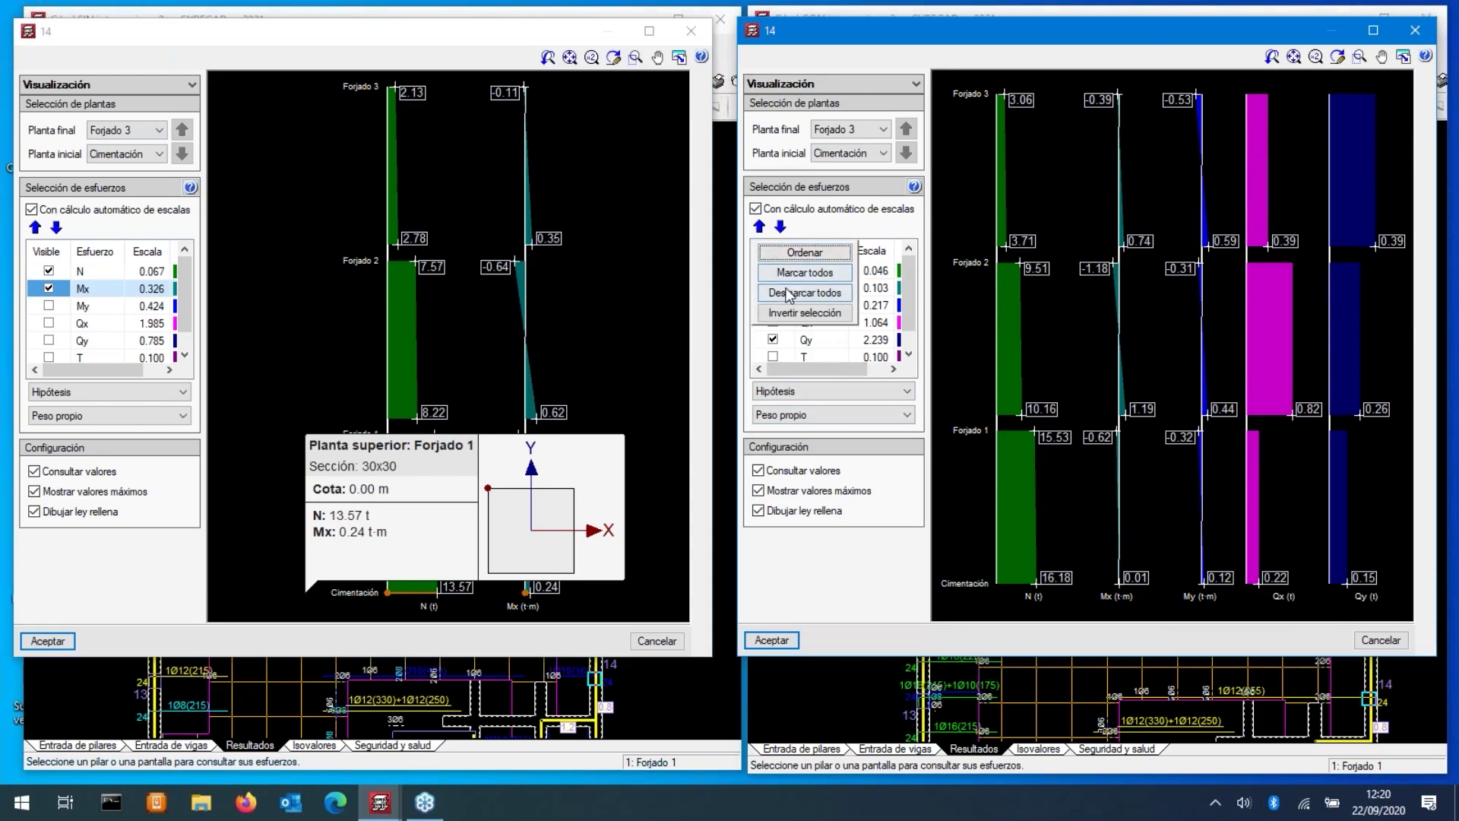
click(787, 293)
right_click(786, 268)
click(781, 228)
click(773, 270)
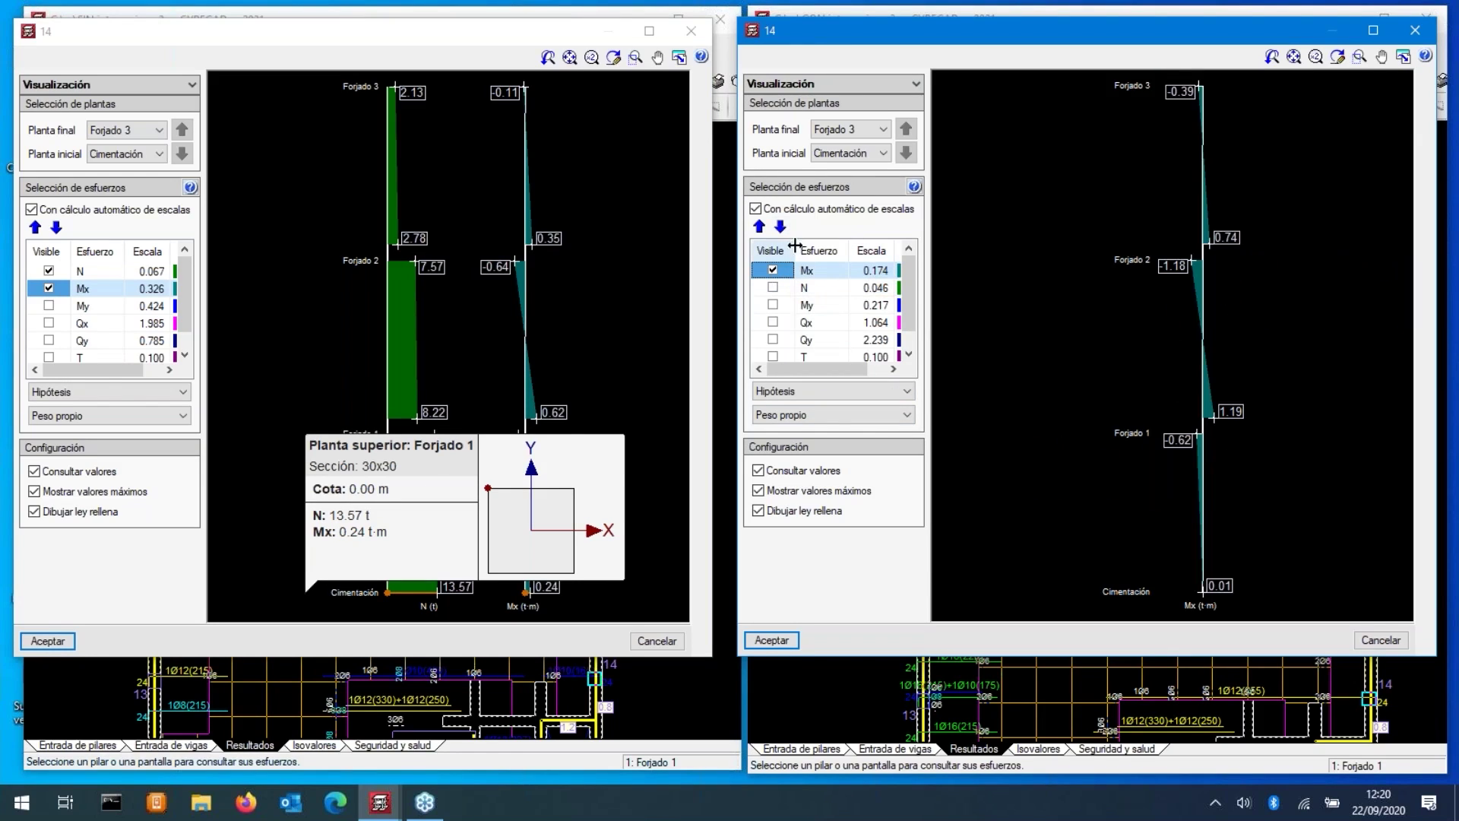
click(819, 250)
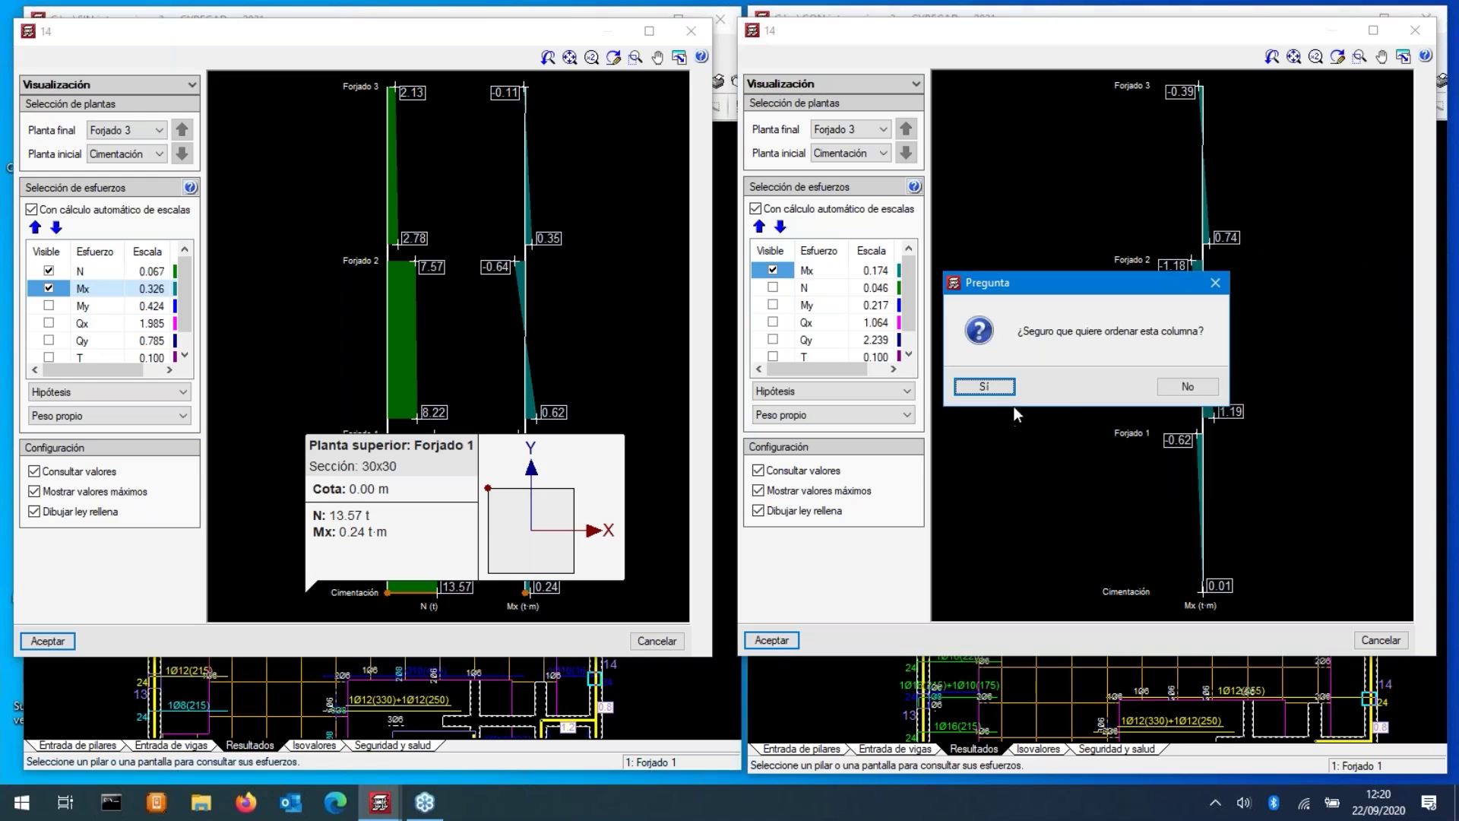
click(985, 388)
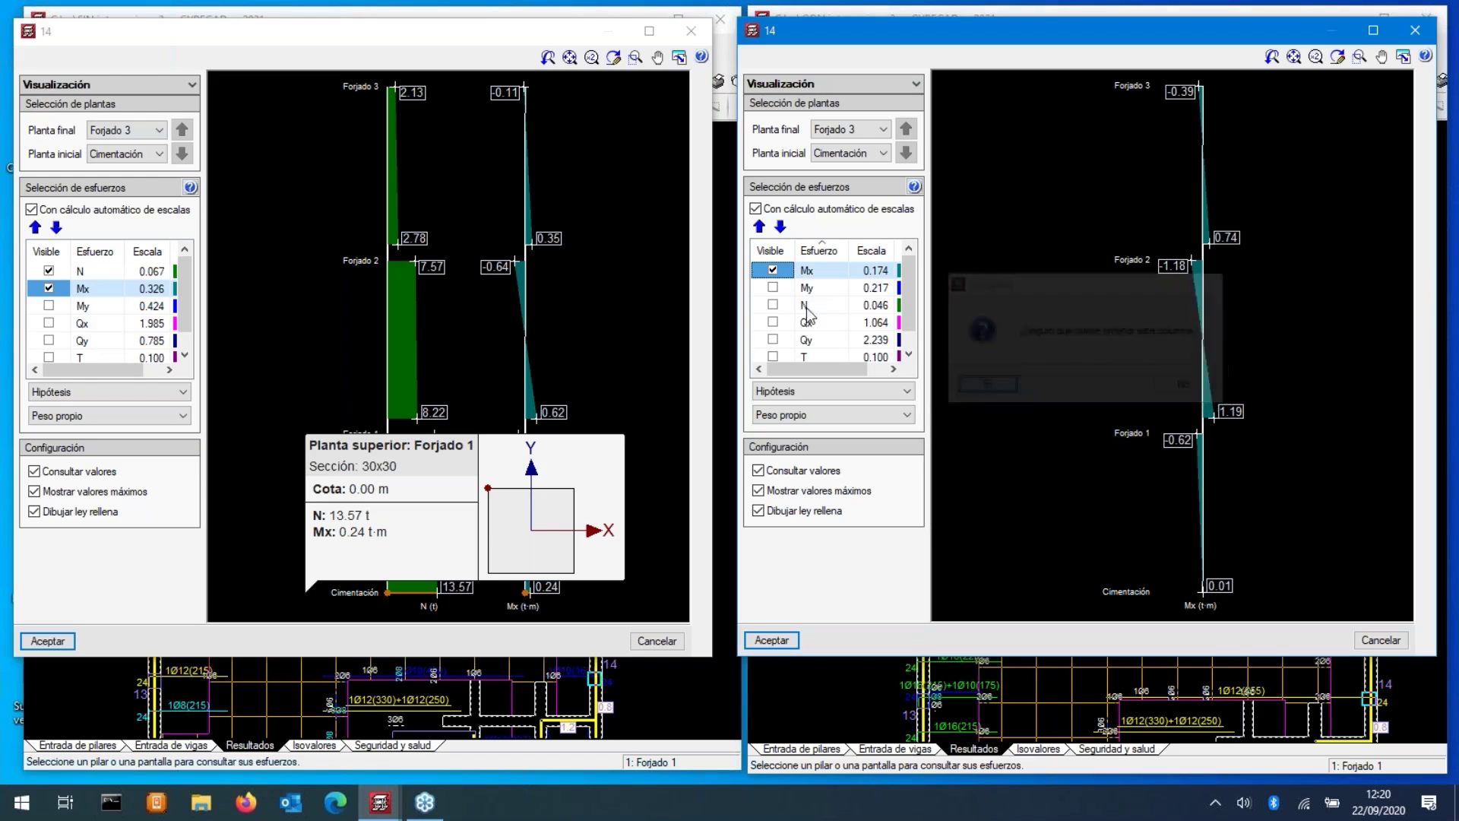
click(773, 305)
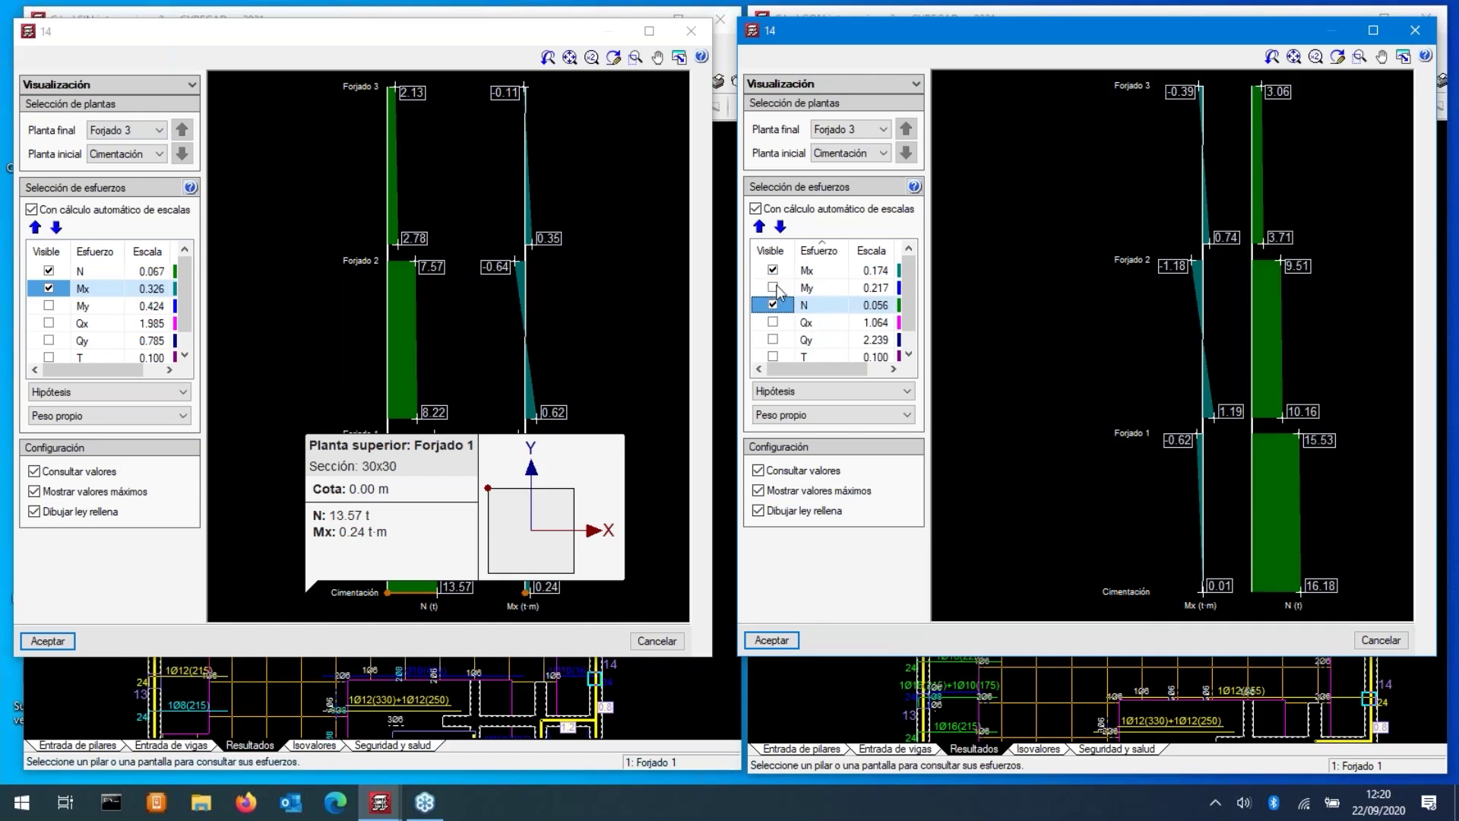
mouse_move(1149, 399)
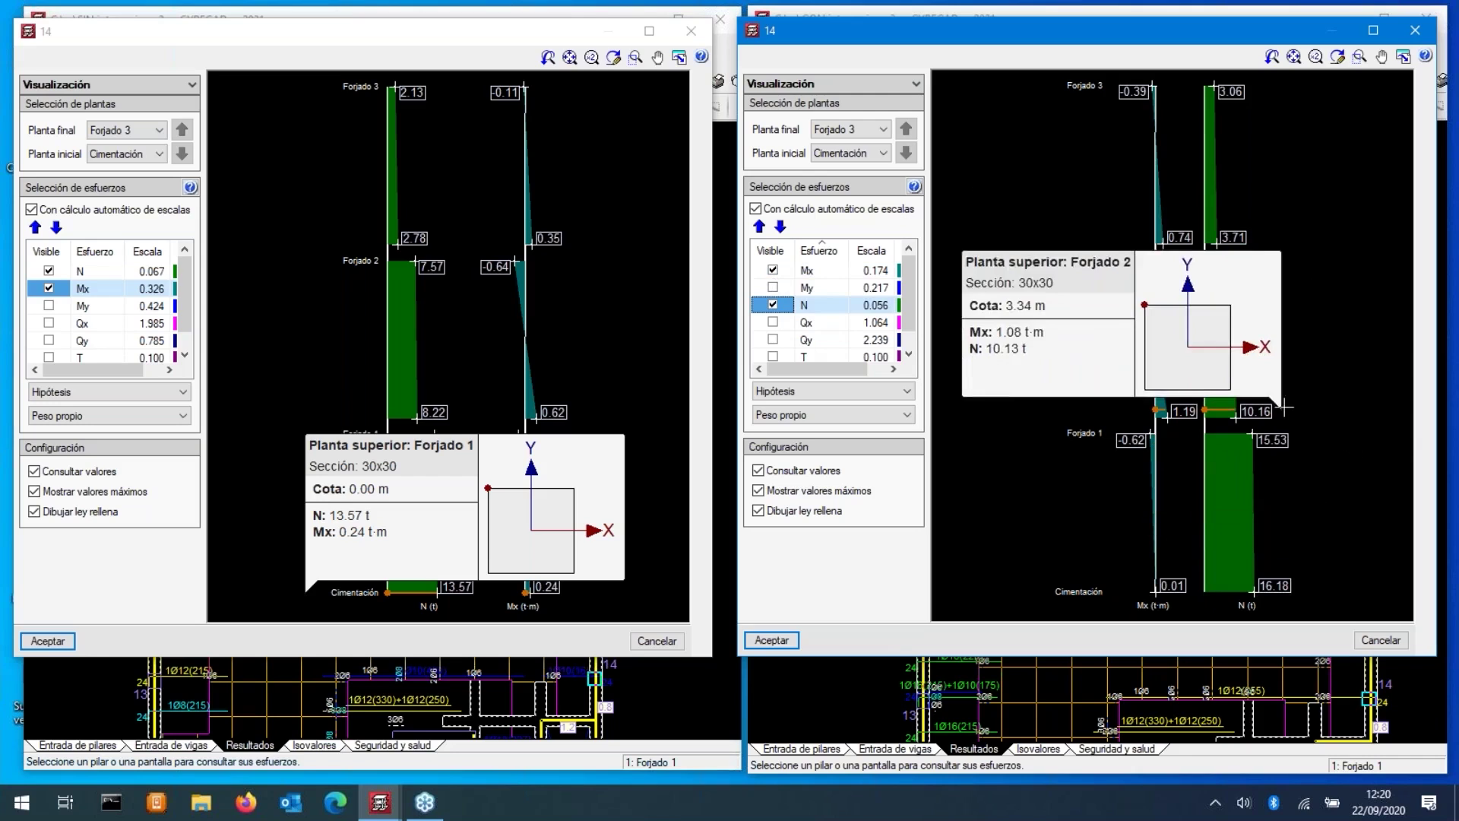
click(760, 226)
click(760, 226)
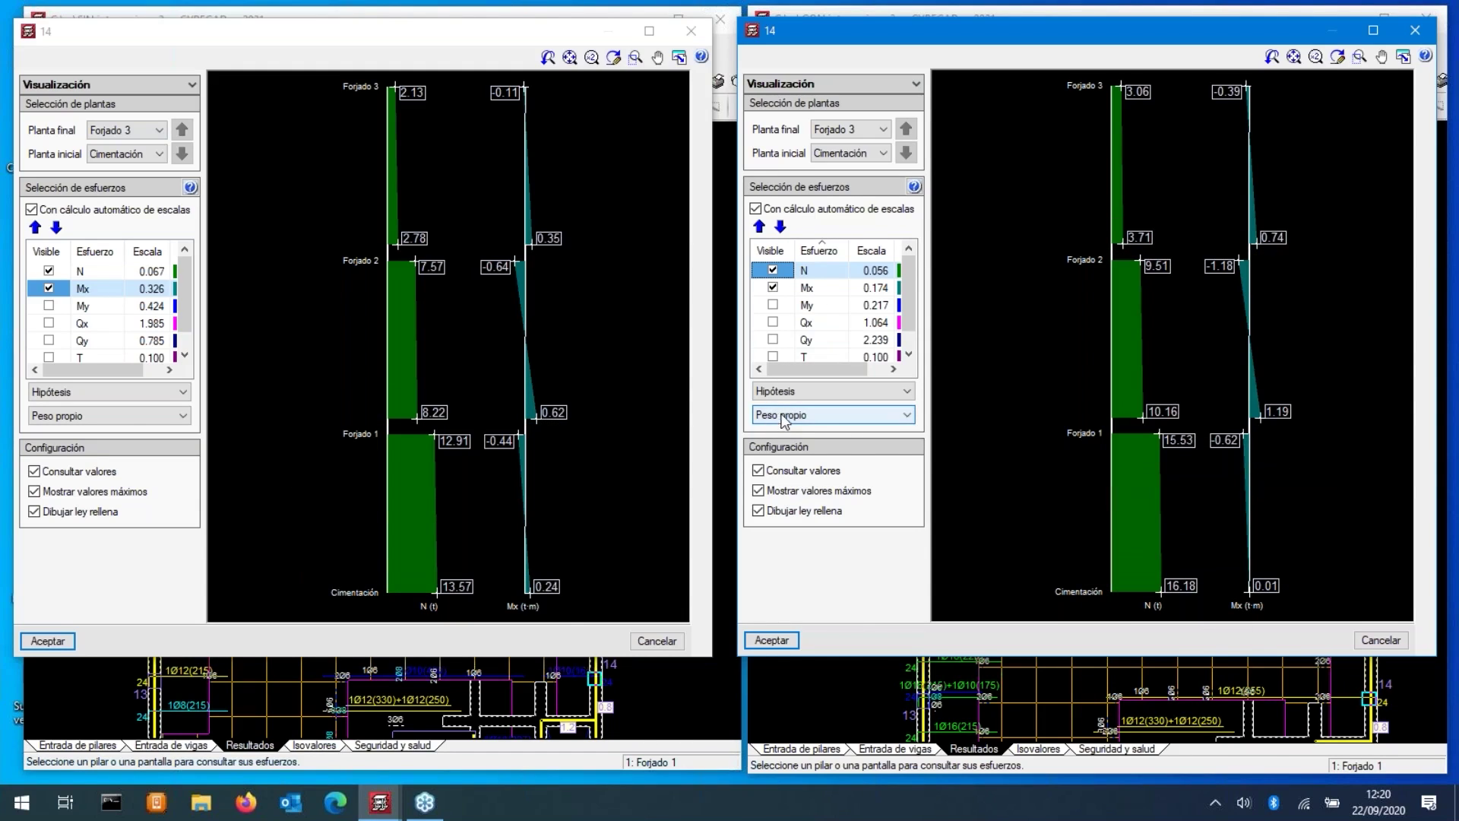
- Switch the column 14 diagrams in both jobs to the combination 1.35·PP+1.35·CM+1.05·Qa+1.5·V(+Xexc.+)
click(791, 390)
click(778, 420)
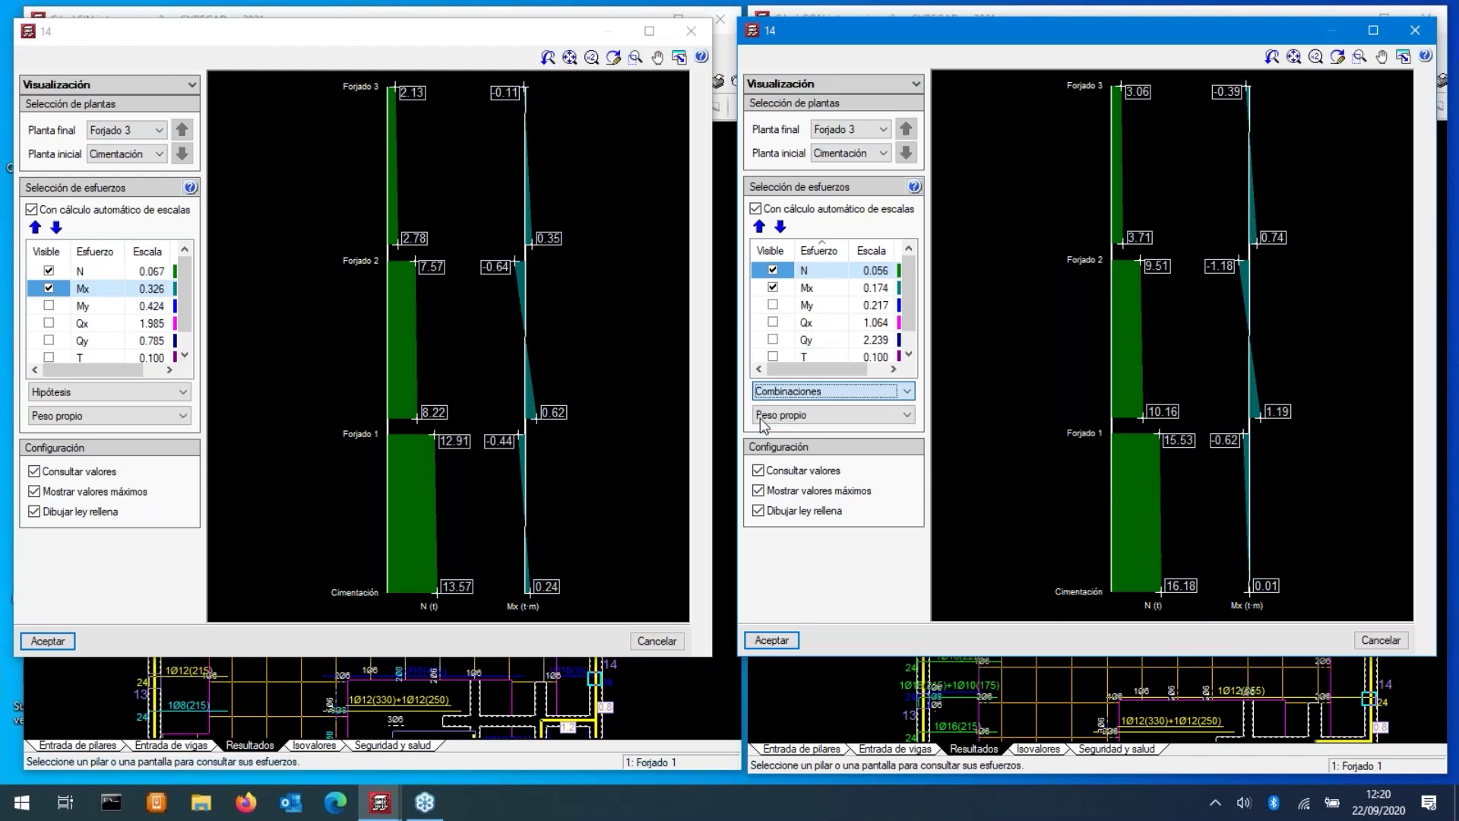
click(77, 391)
click(73, 418)
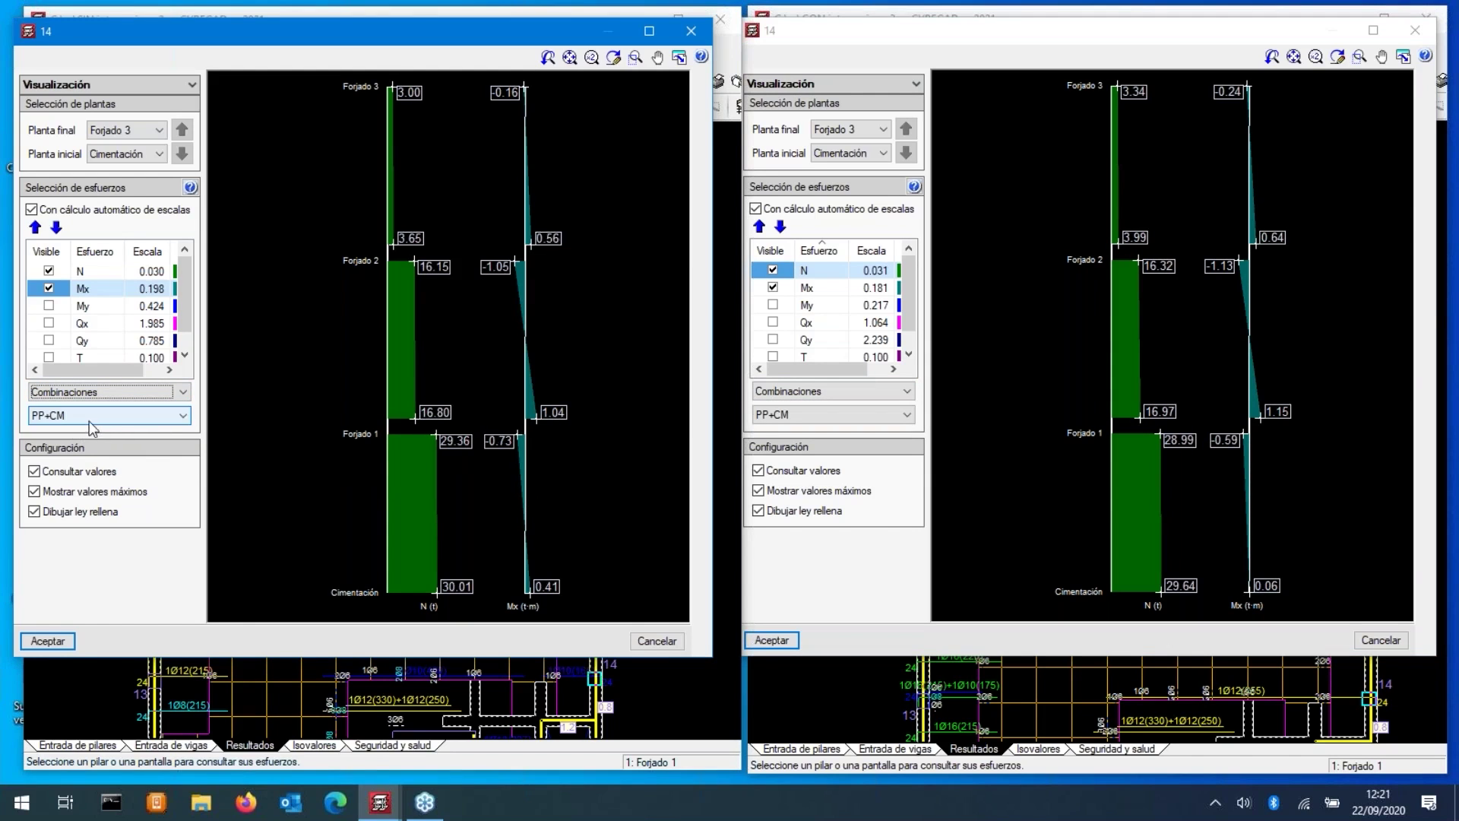
click(114, 420)
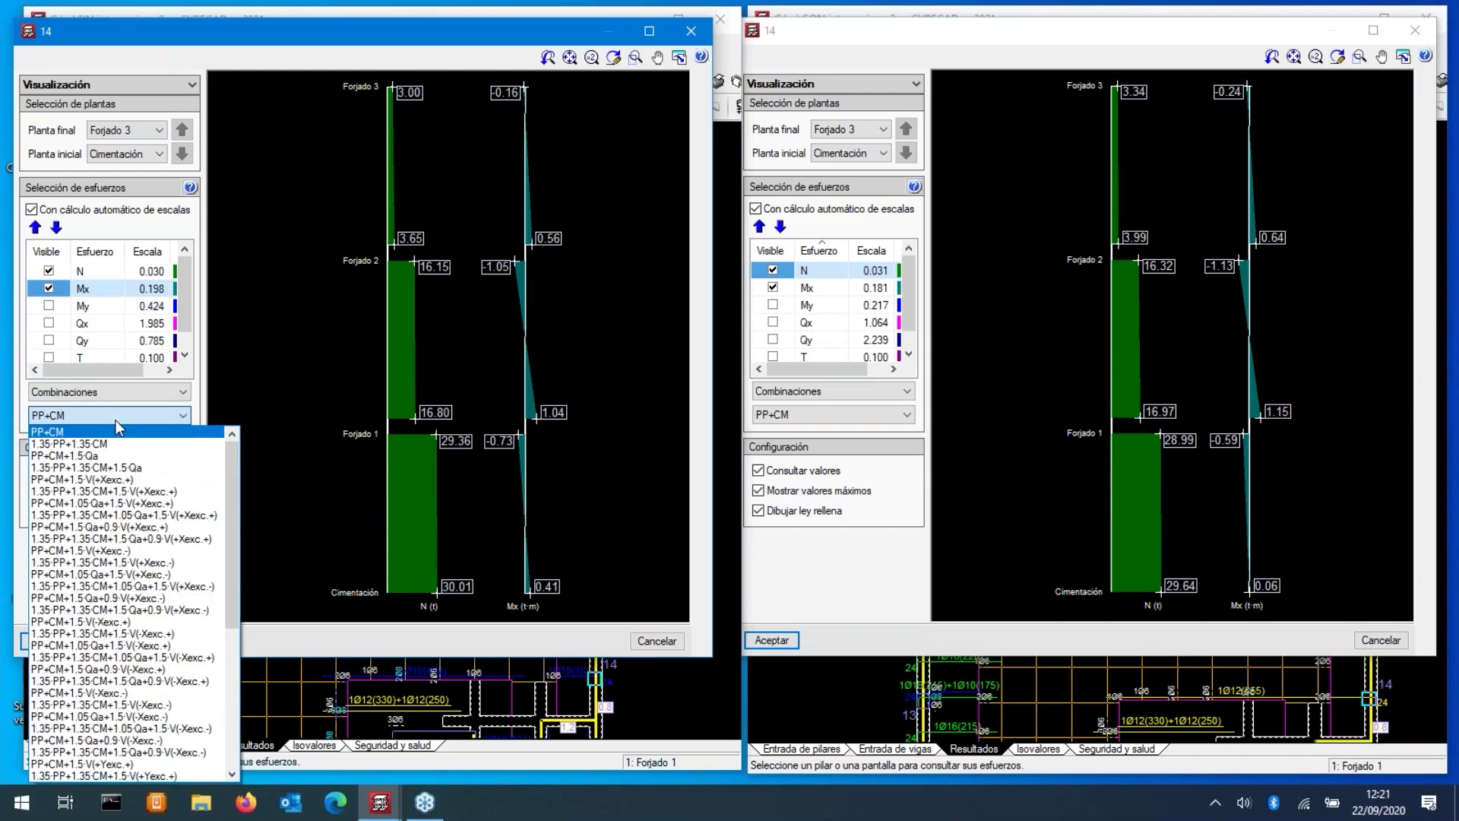
click(155, 518)
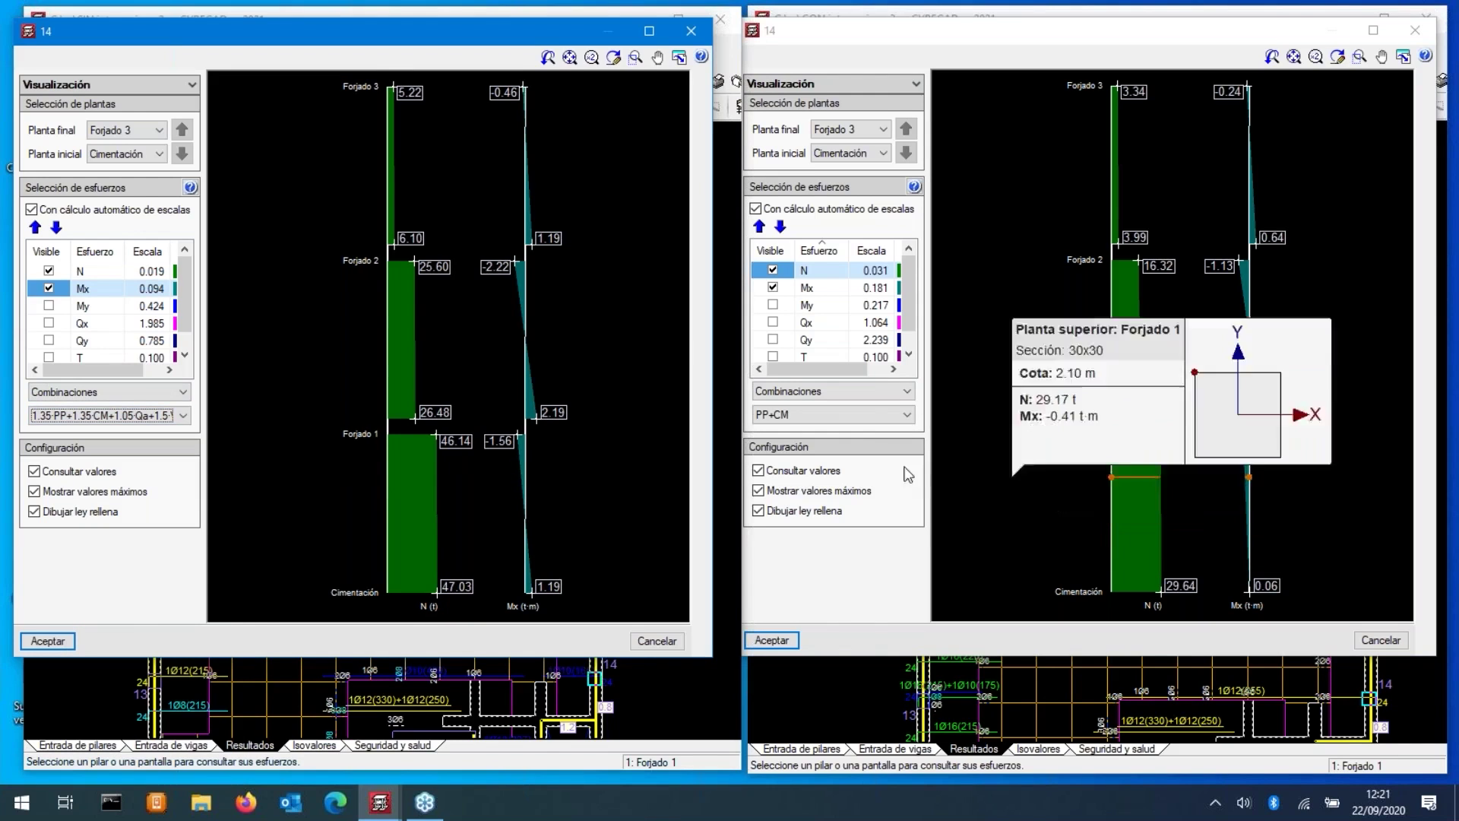
click(842, 421)
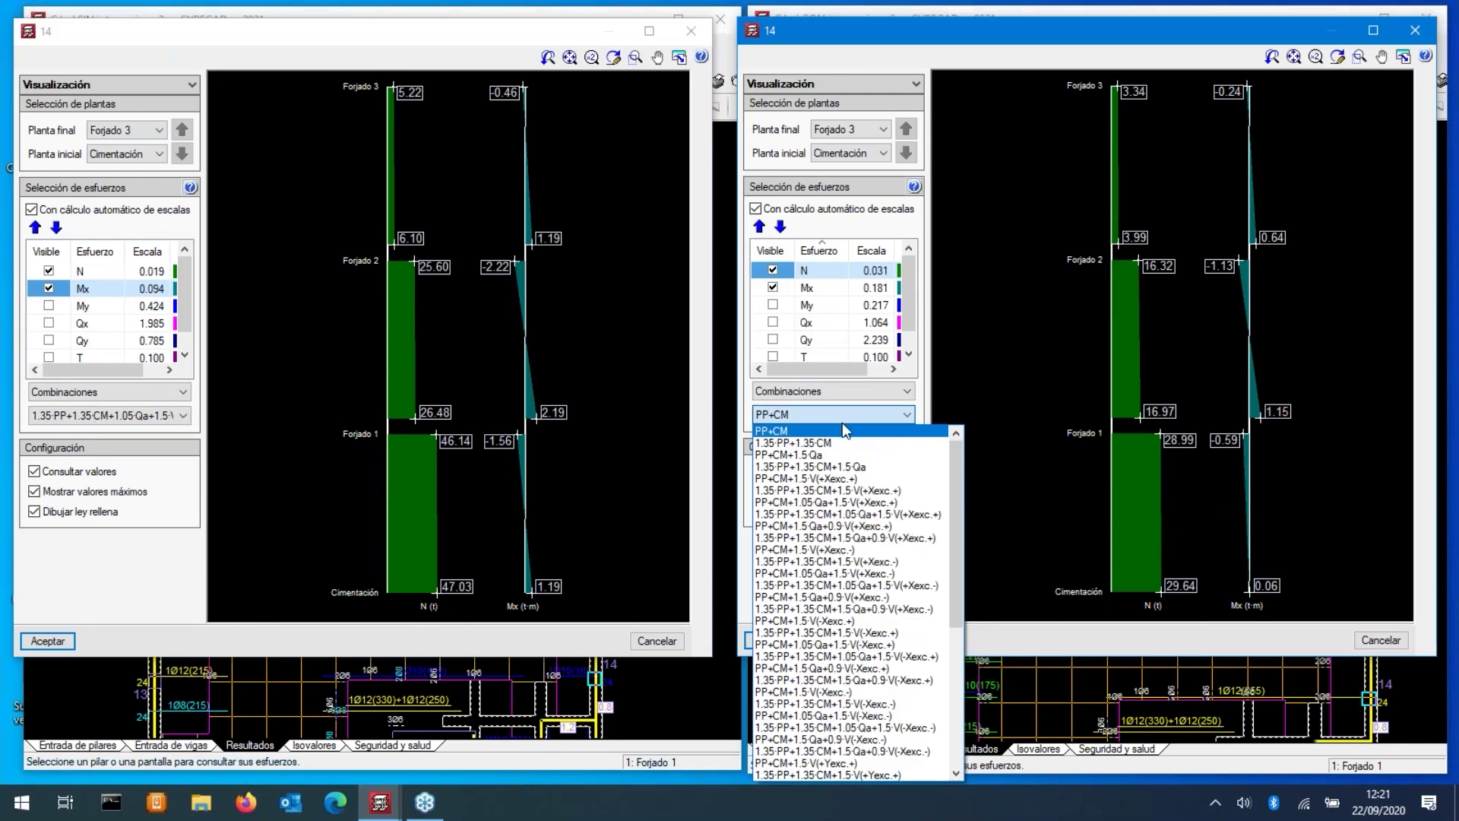
click(841, 515)
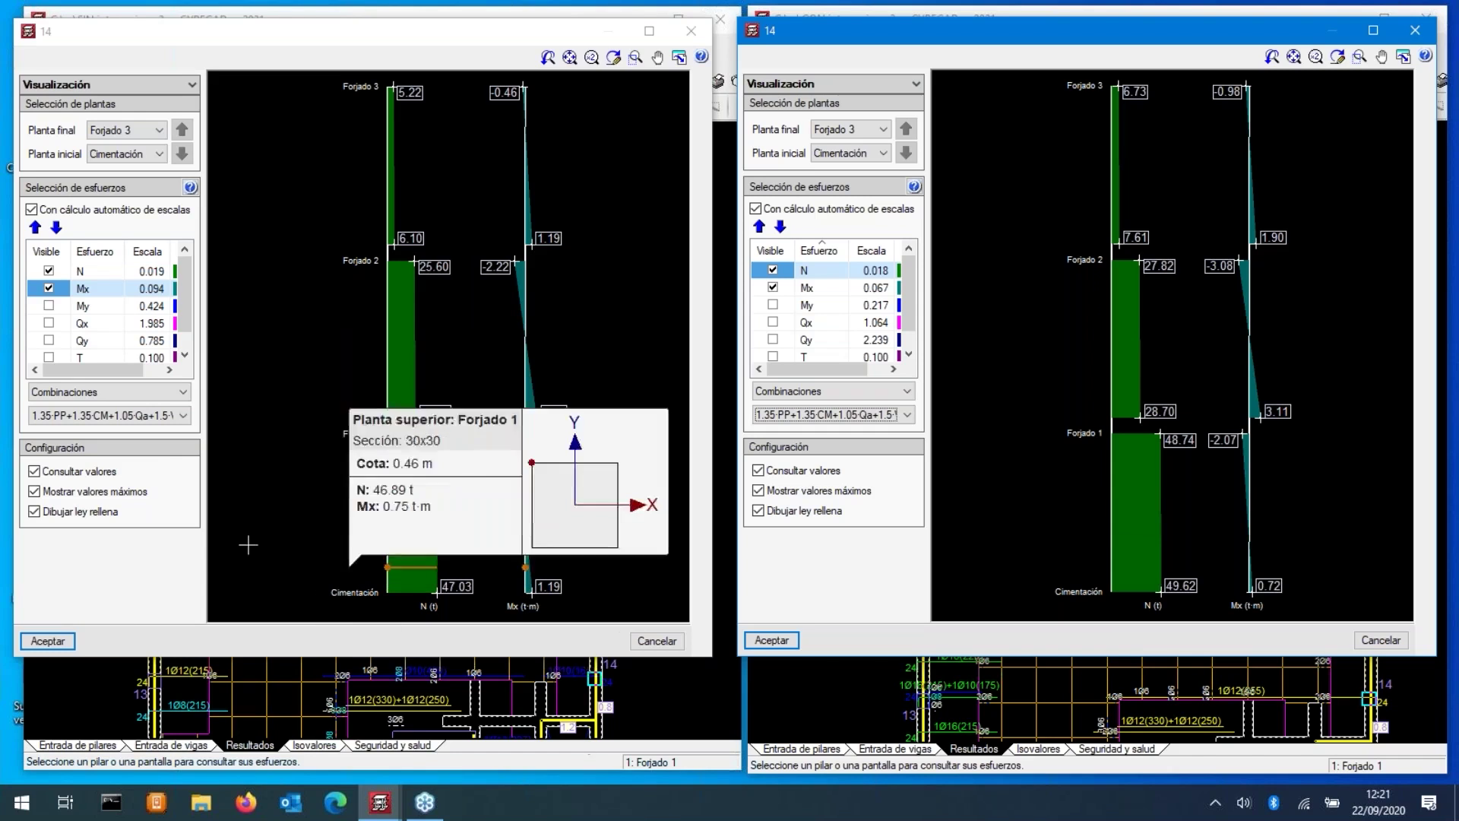
- Close both column 14 diagrams and show the Cimentación floor plan in both jobs
click(47, 641)
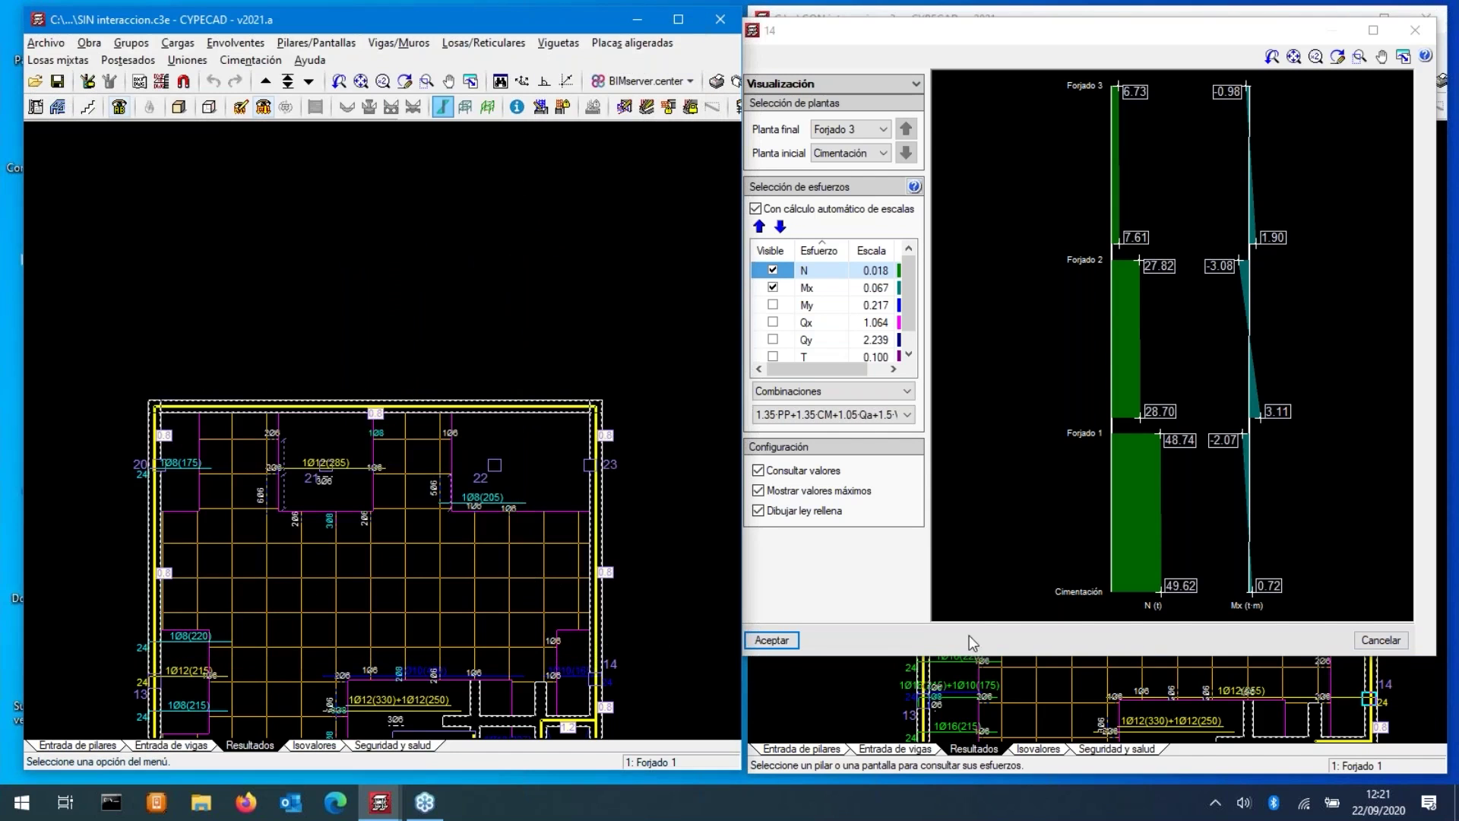
click(796, 643)
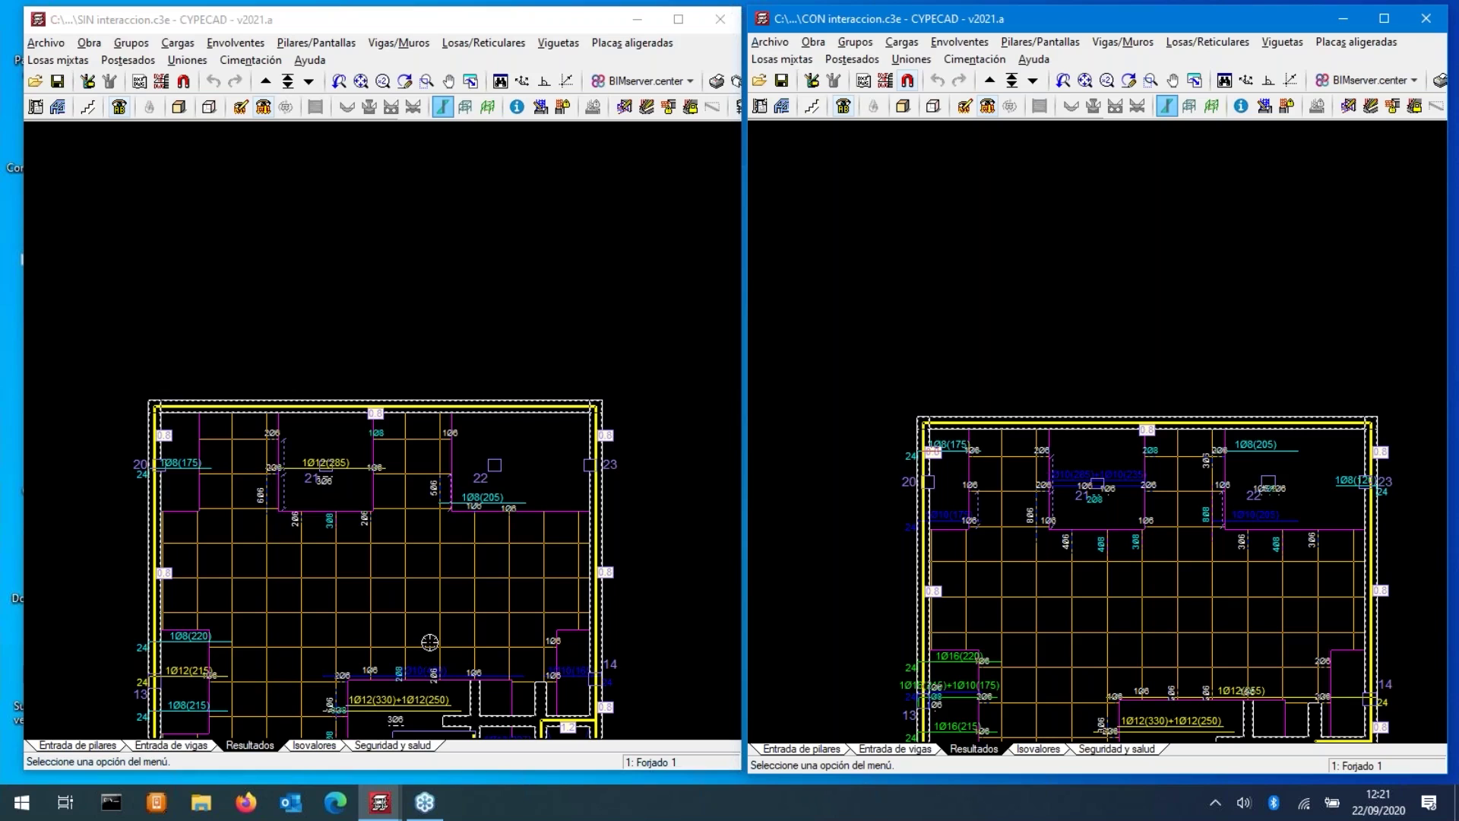
scroll(428, 622, down, 1)
middle_drag(425, 593, 412, 422)
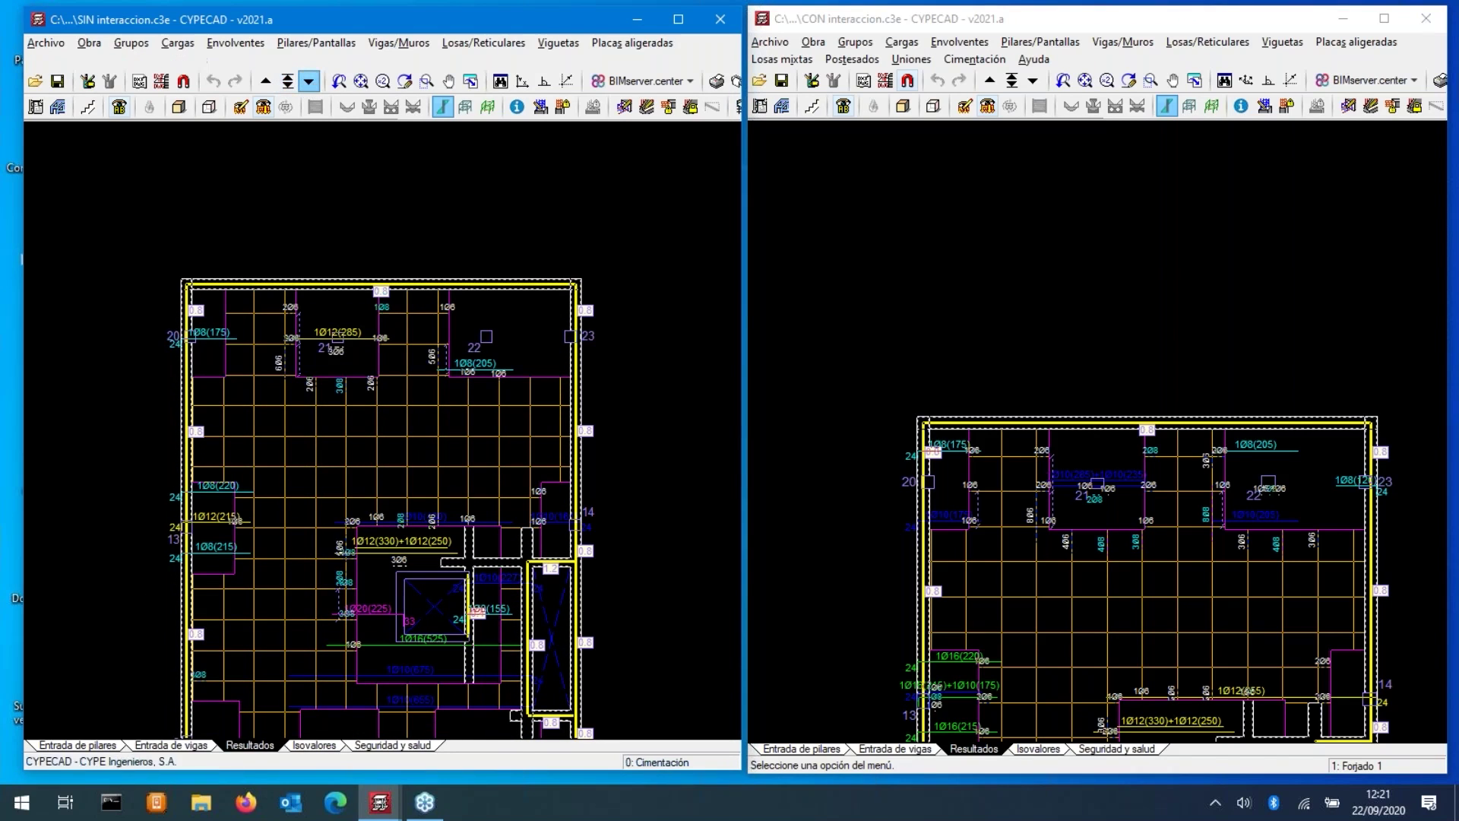
click(309, 80)
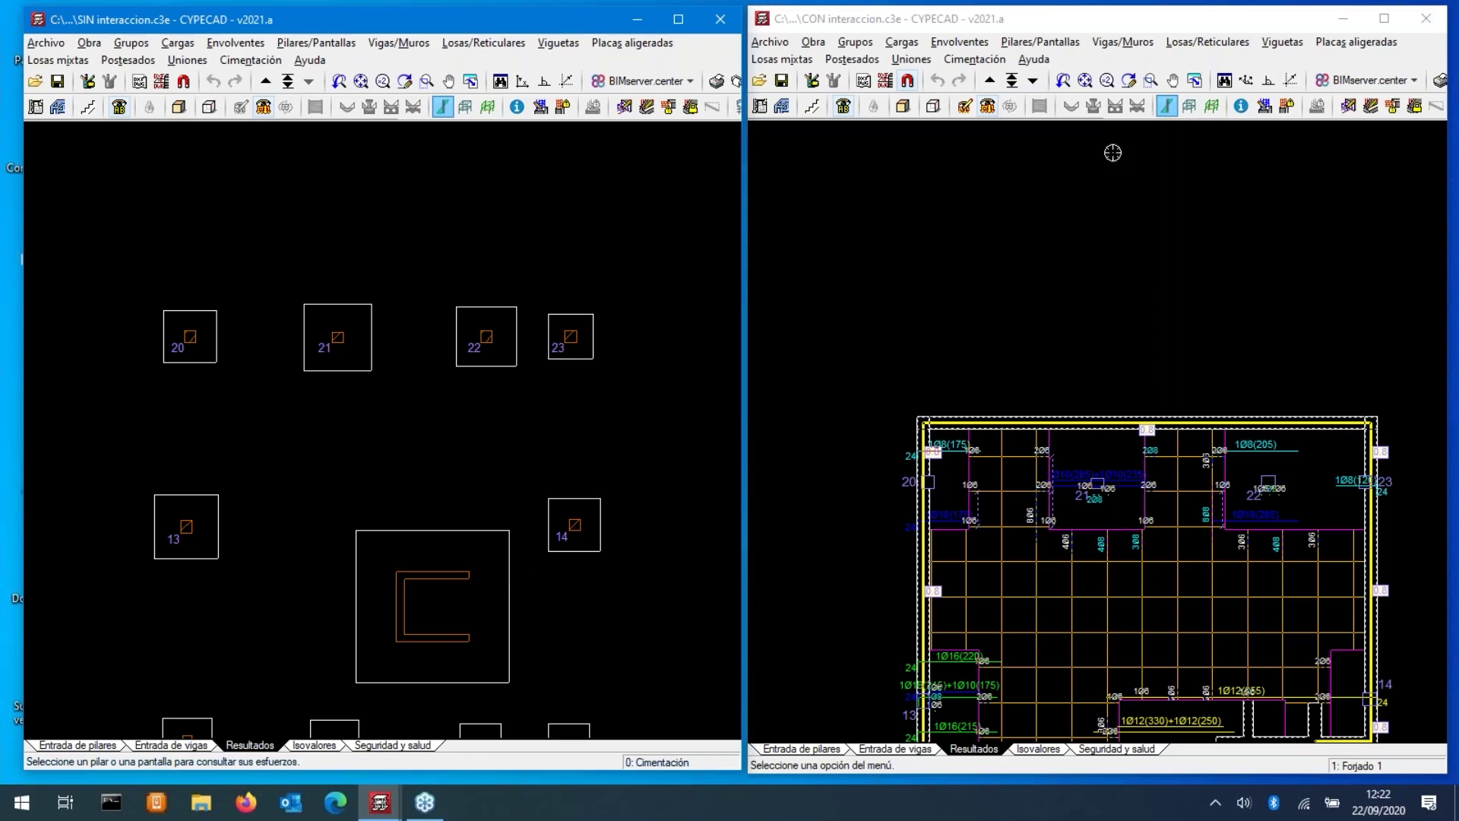
click(1033, 80)
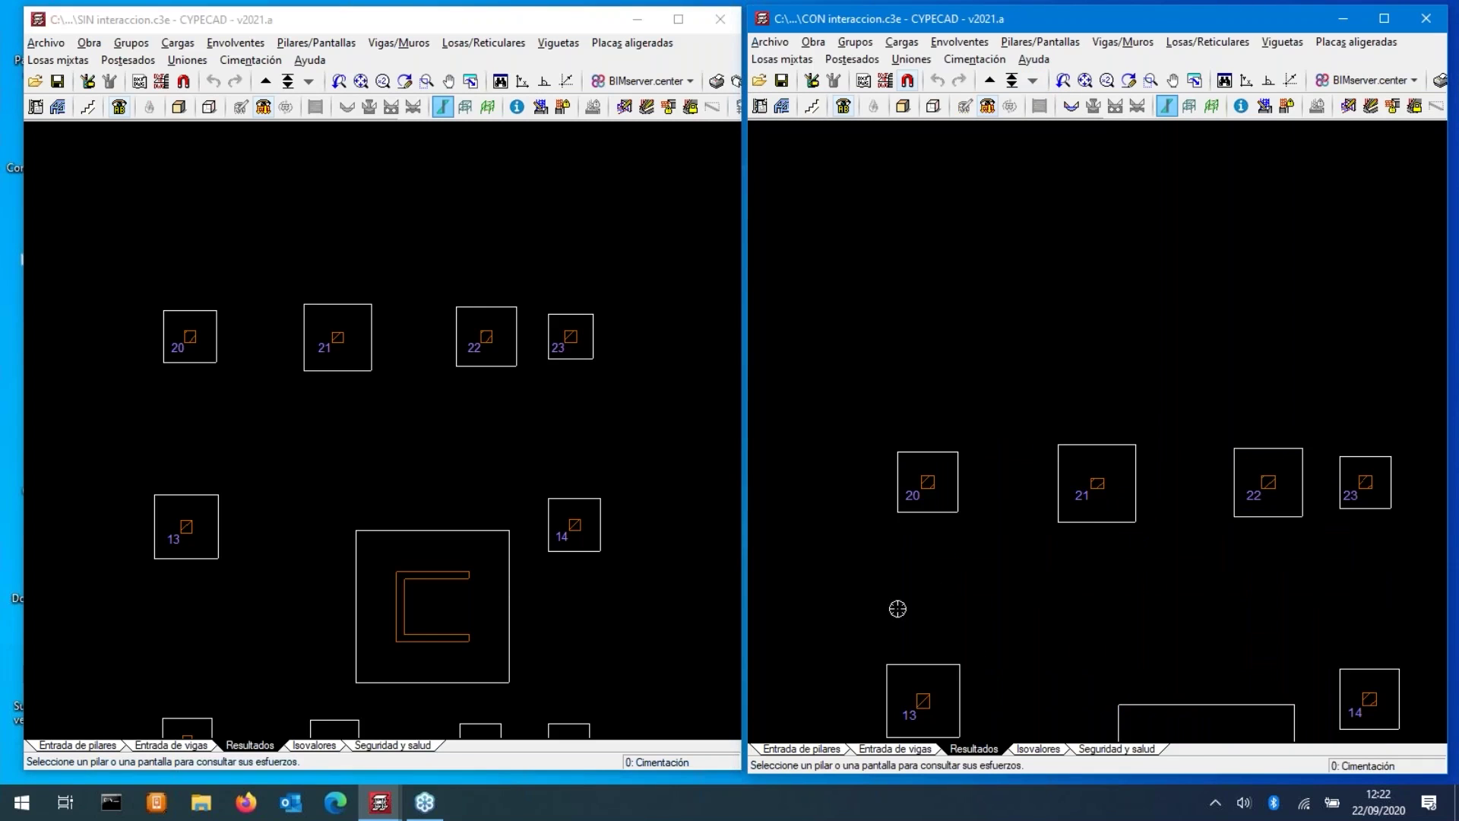
middle_drag(1146, 538, 1109, 349)
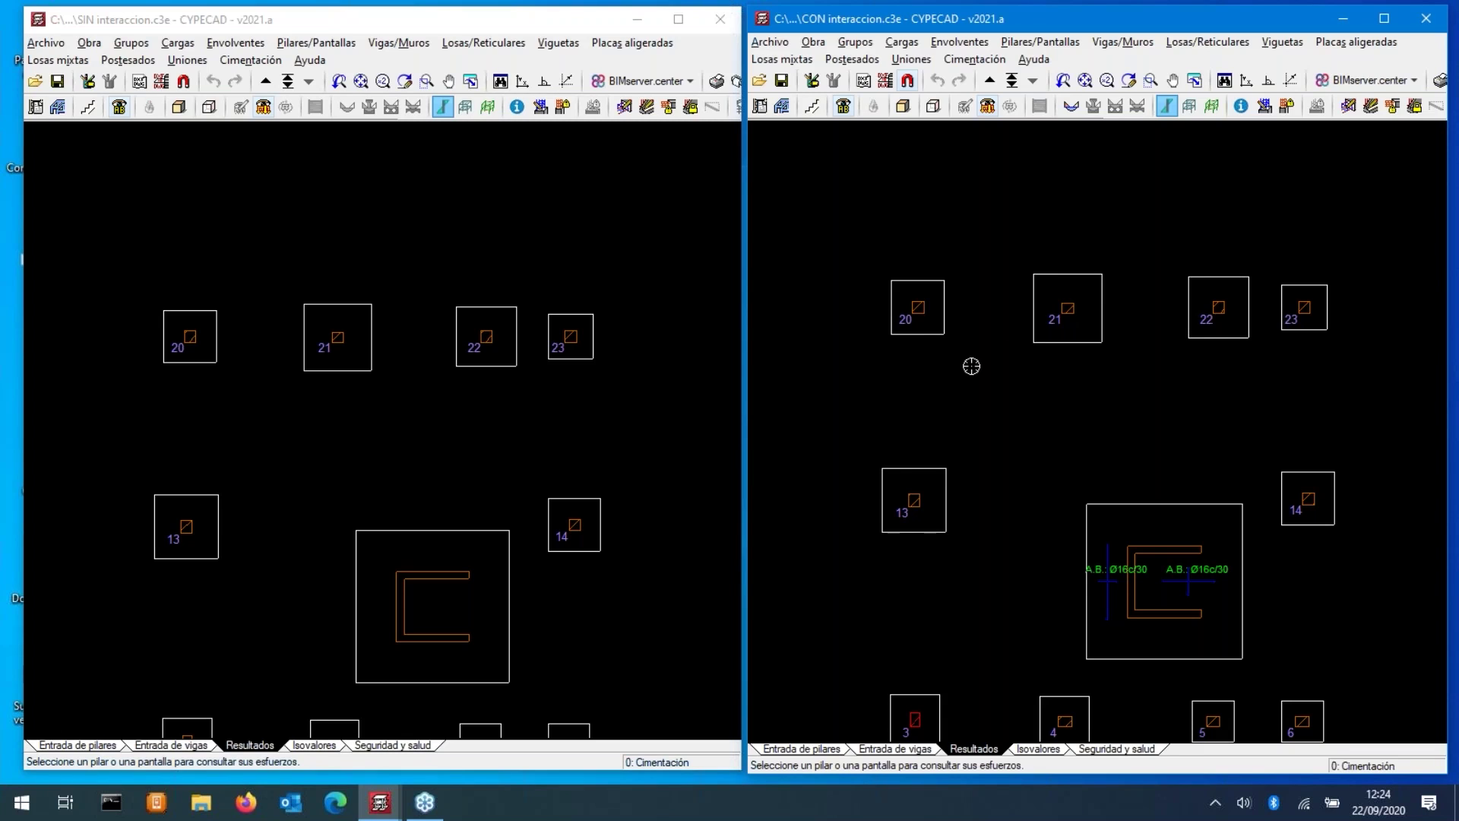
- Maximize the "CON interaccion" job with all its footings in view
click(1381, 20)
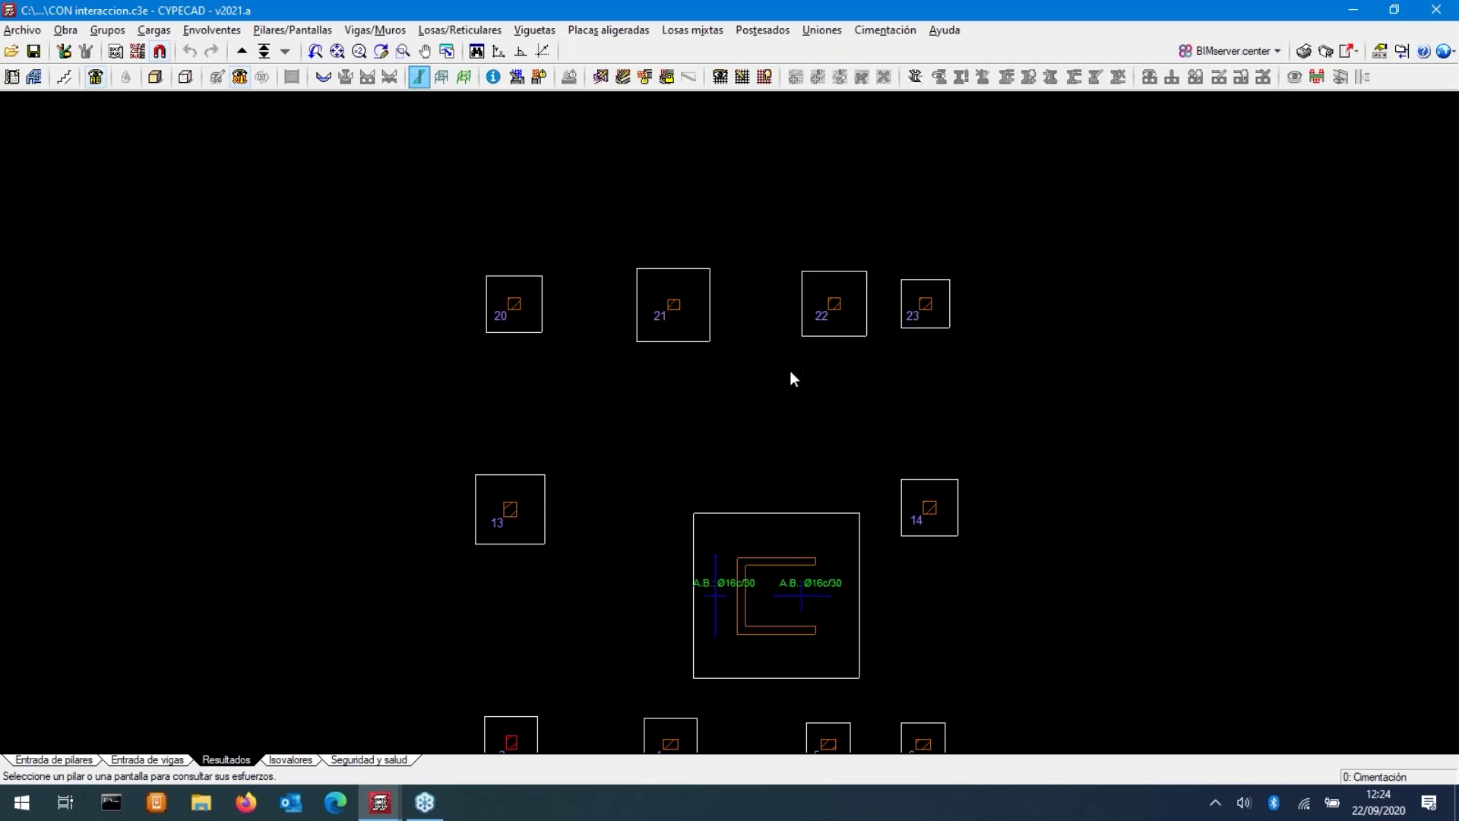
scroll(790, 376, down, 1)
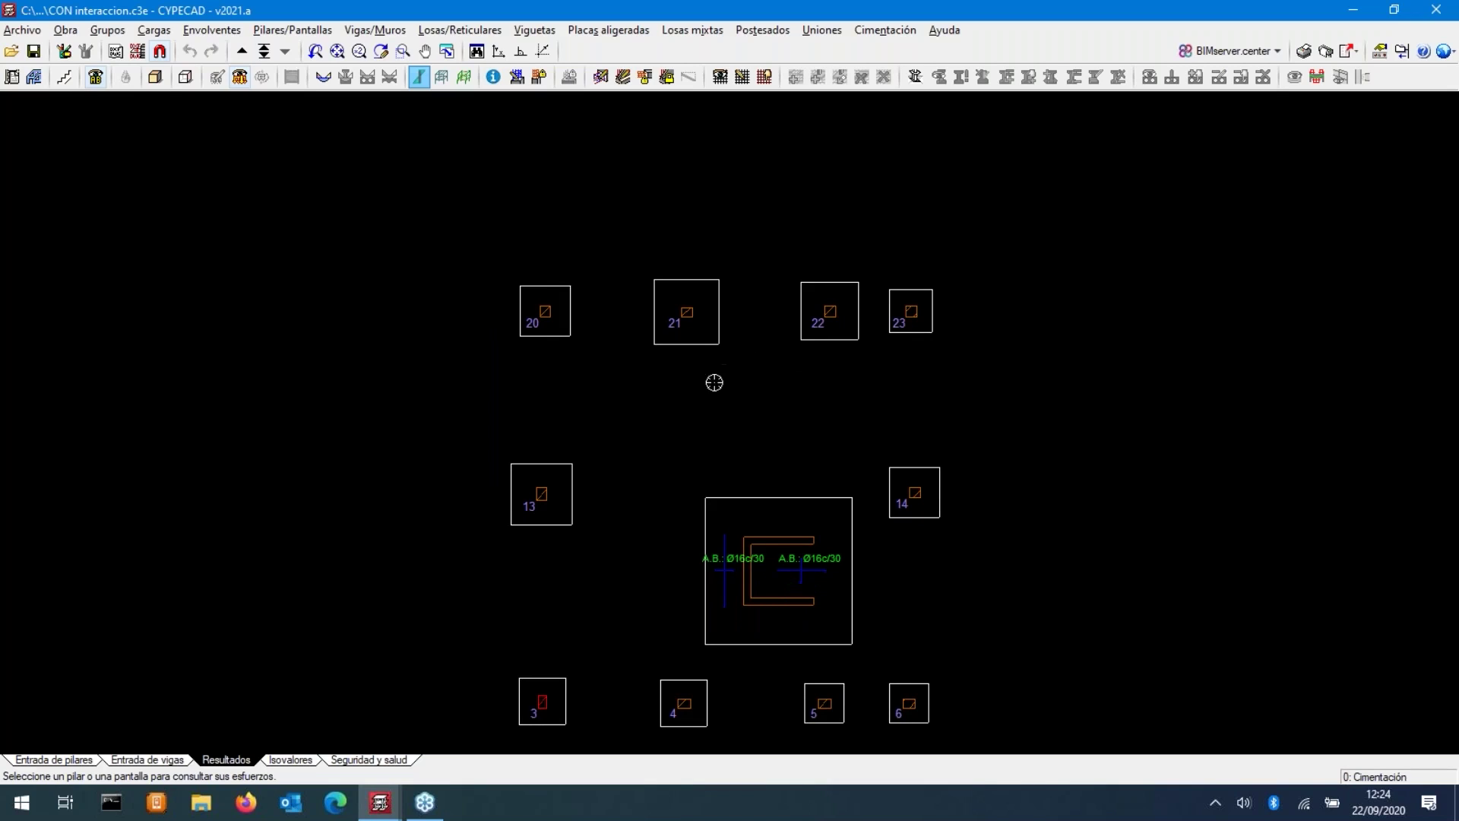
middle_drag(707, 388, 690, 328)
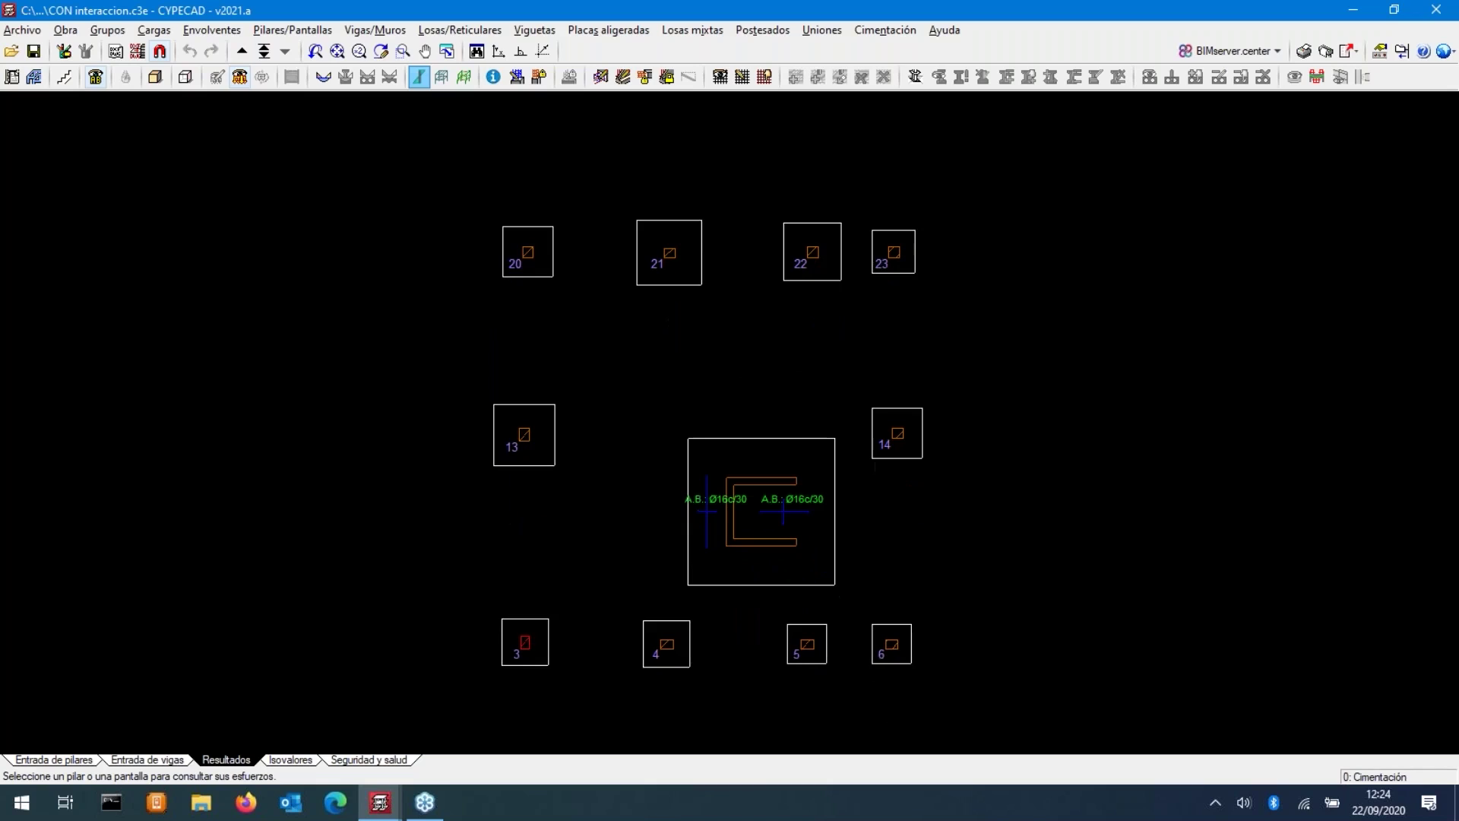
scroll(687, 321, up, 1)
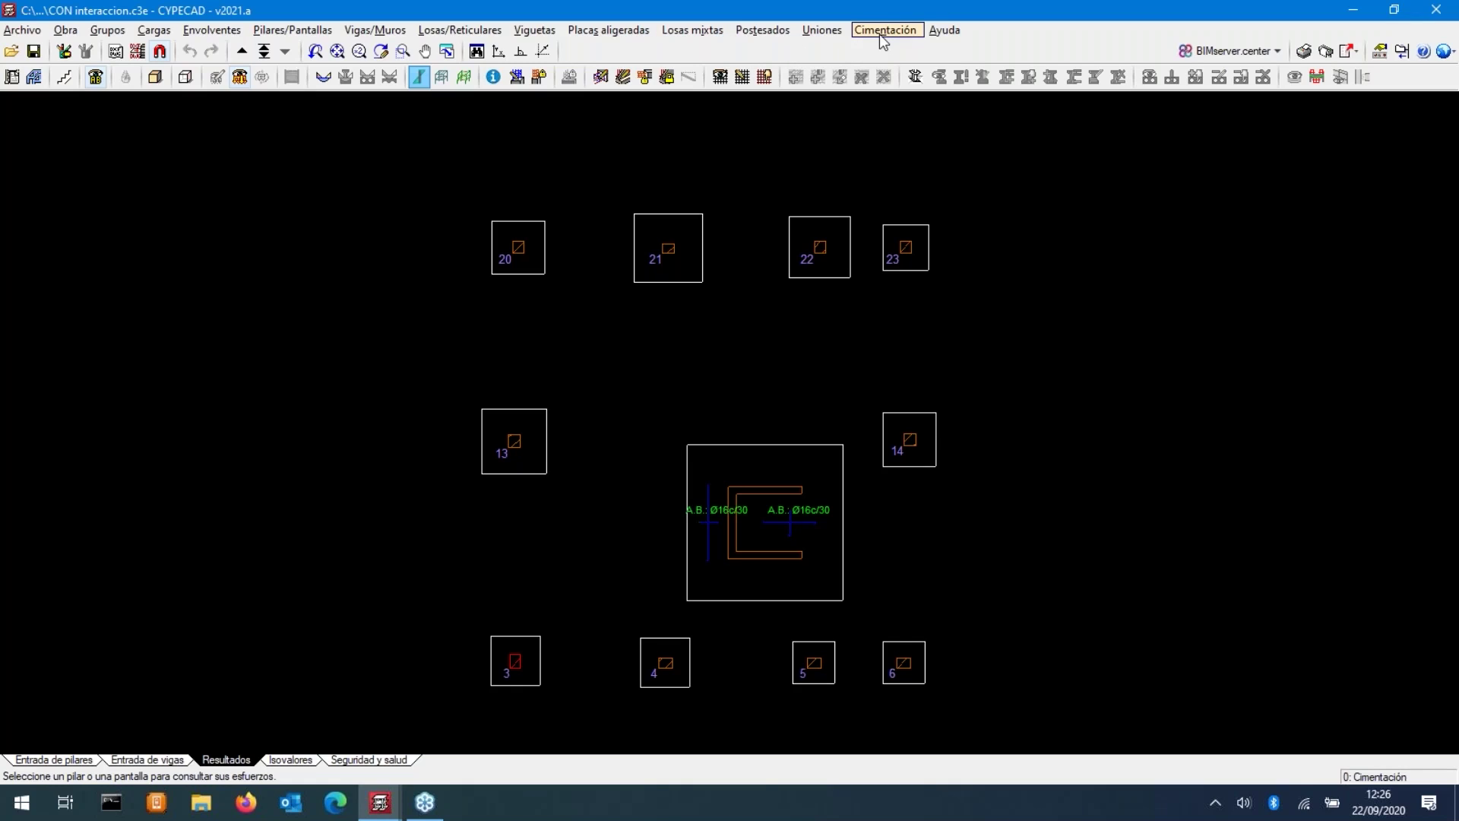
- Dimension the foundation elements of "CON interaccion" up to Cimentación with the complete quick sizing option, from beam entry
click(168, 759)
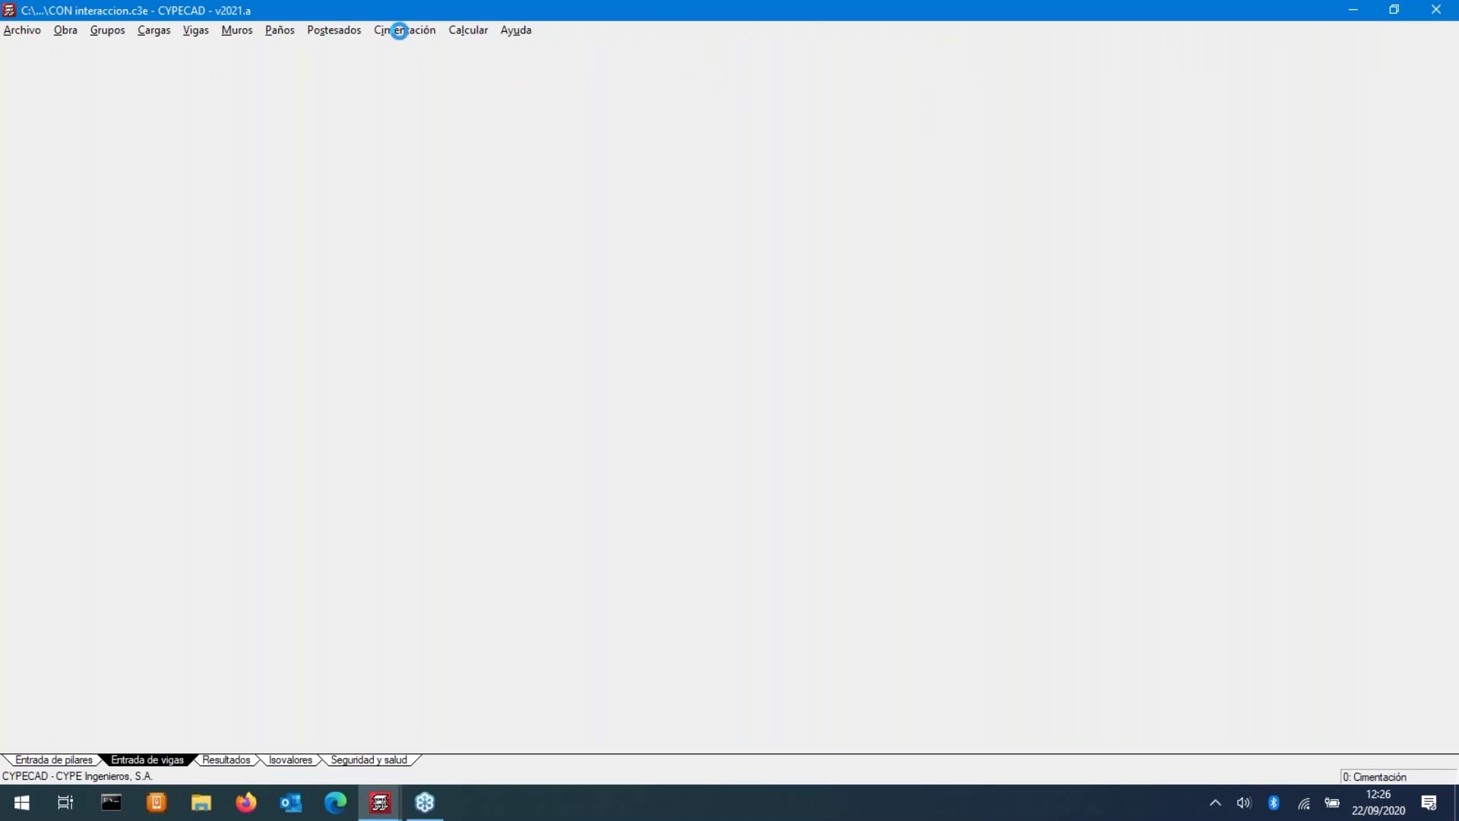
click(405, 32)
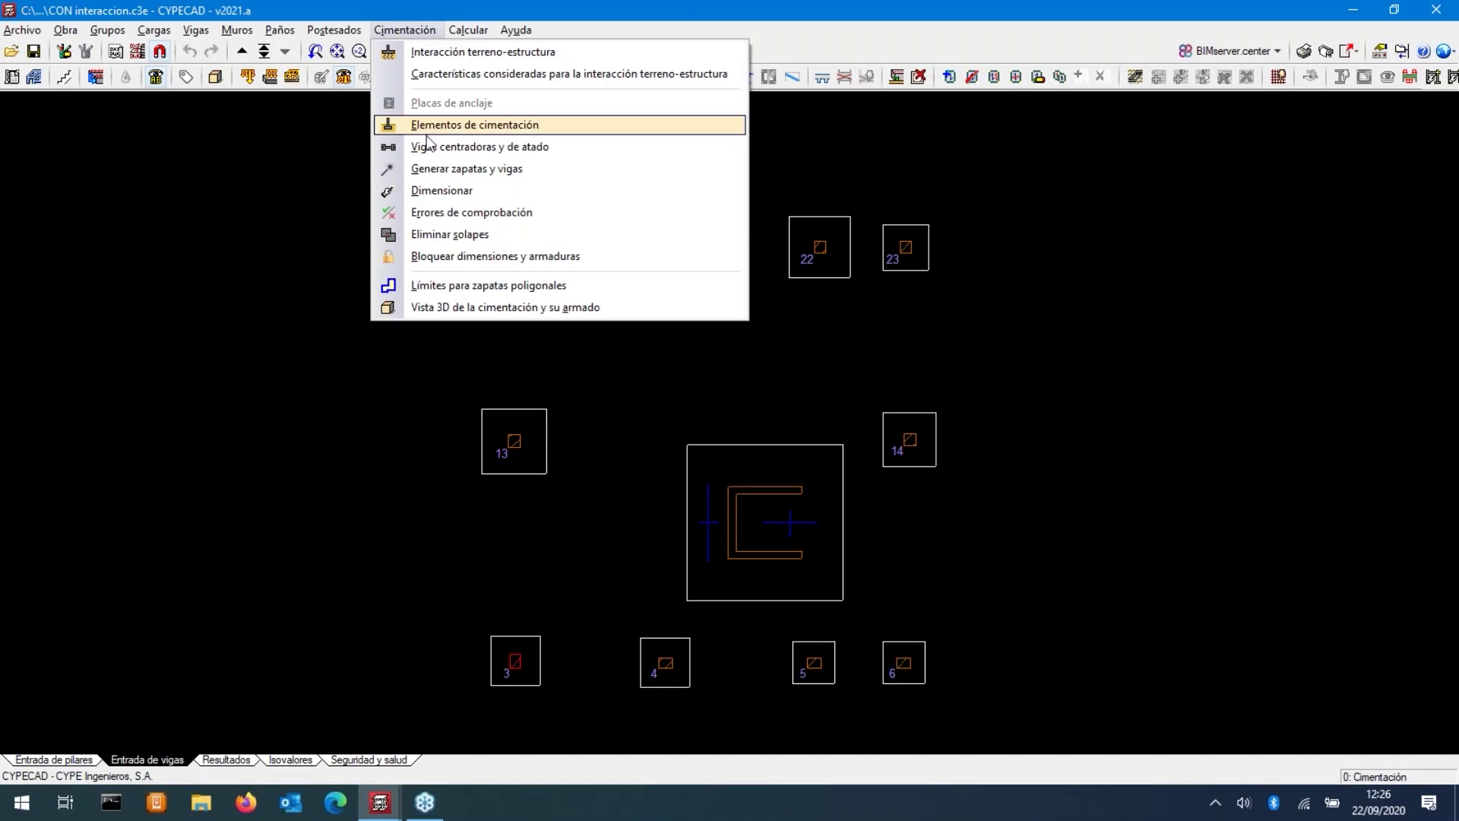
click(440, 192)
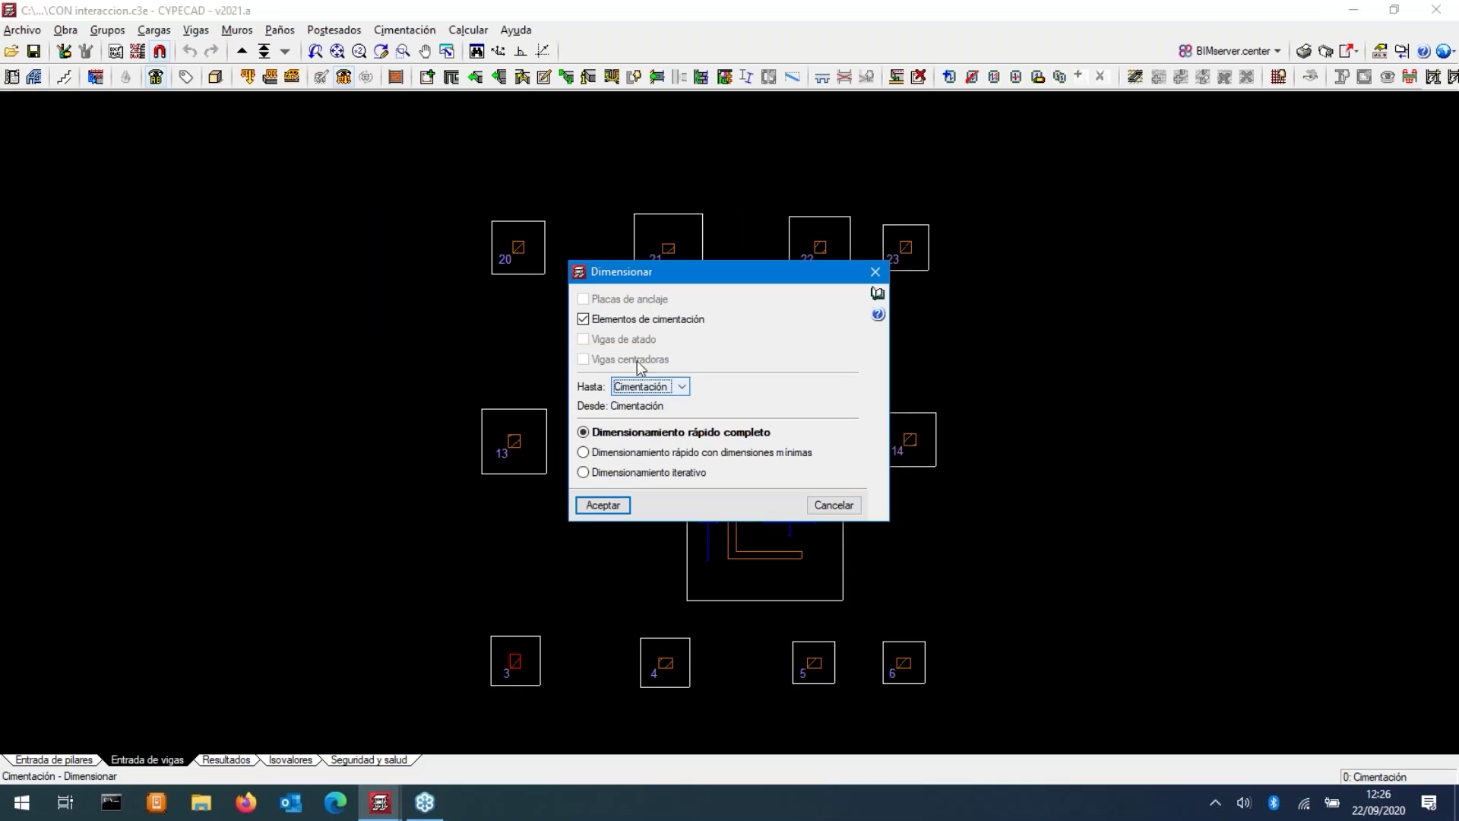
click(612, 510)
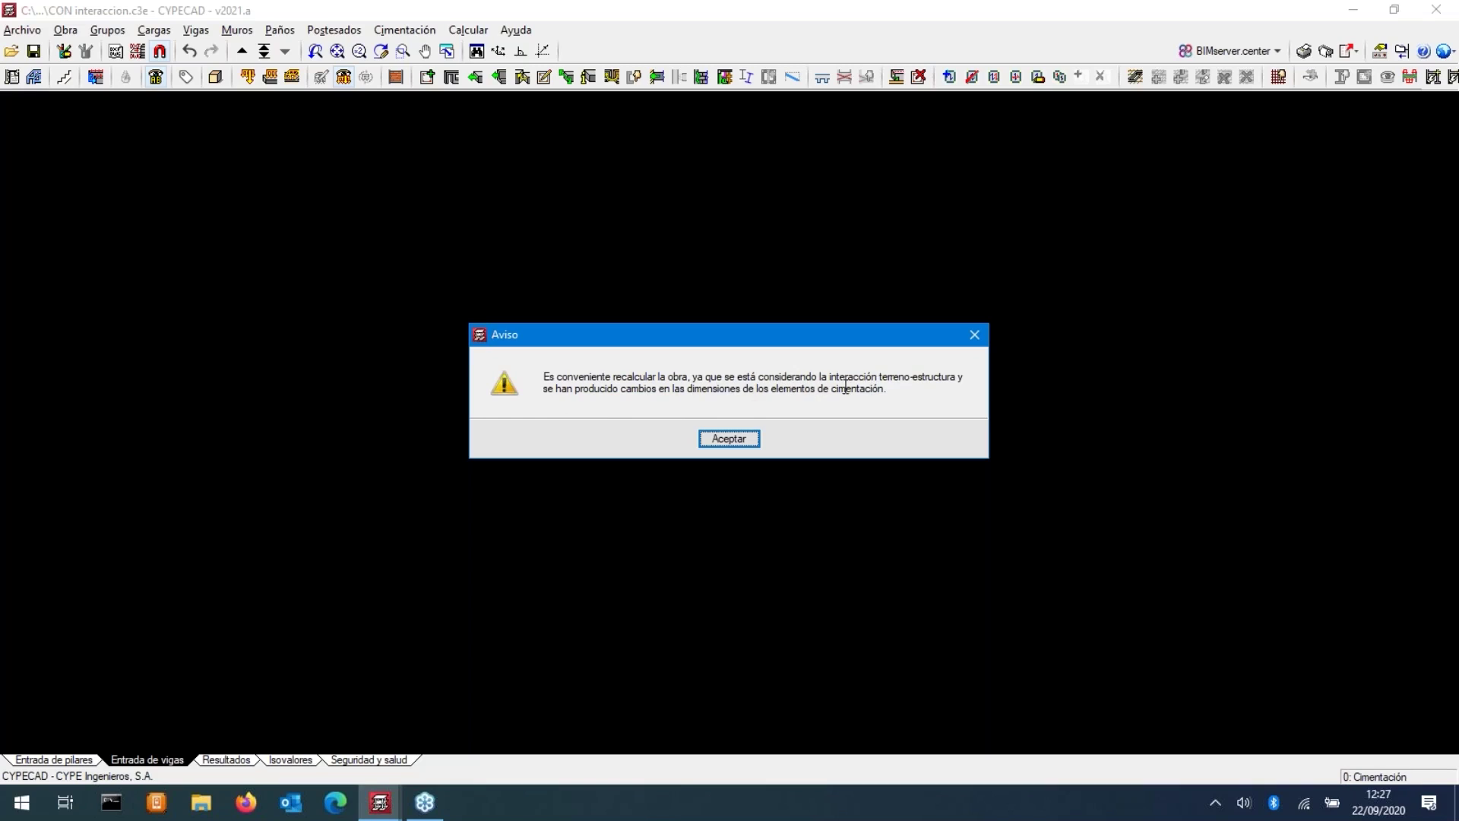
click(730, 439)
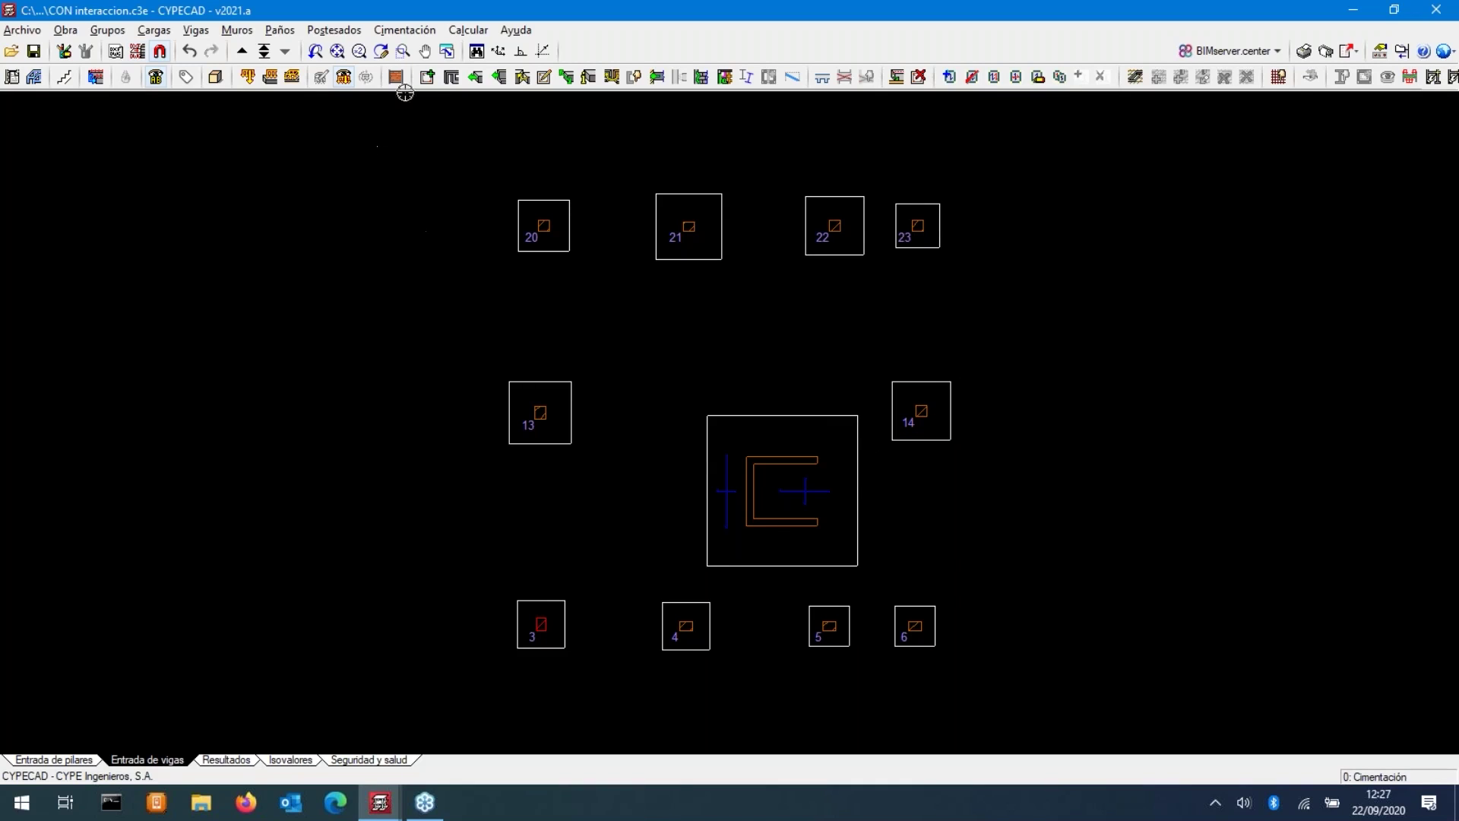
- Review the report of characteristics considered for soil-structure interaction, comparing each footing's current data with the last calculation
click(420, 30)
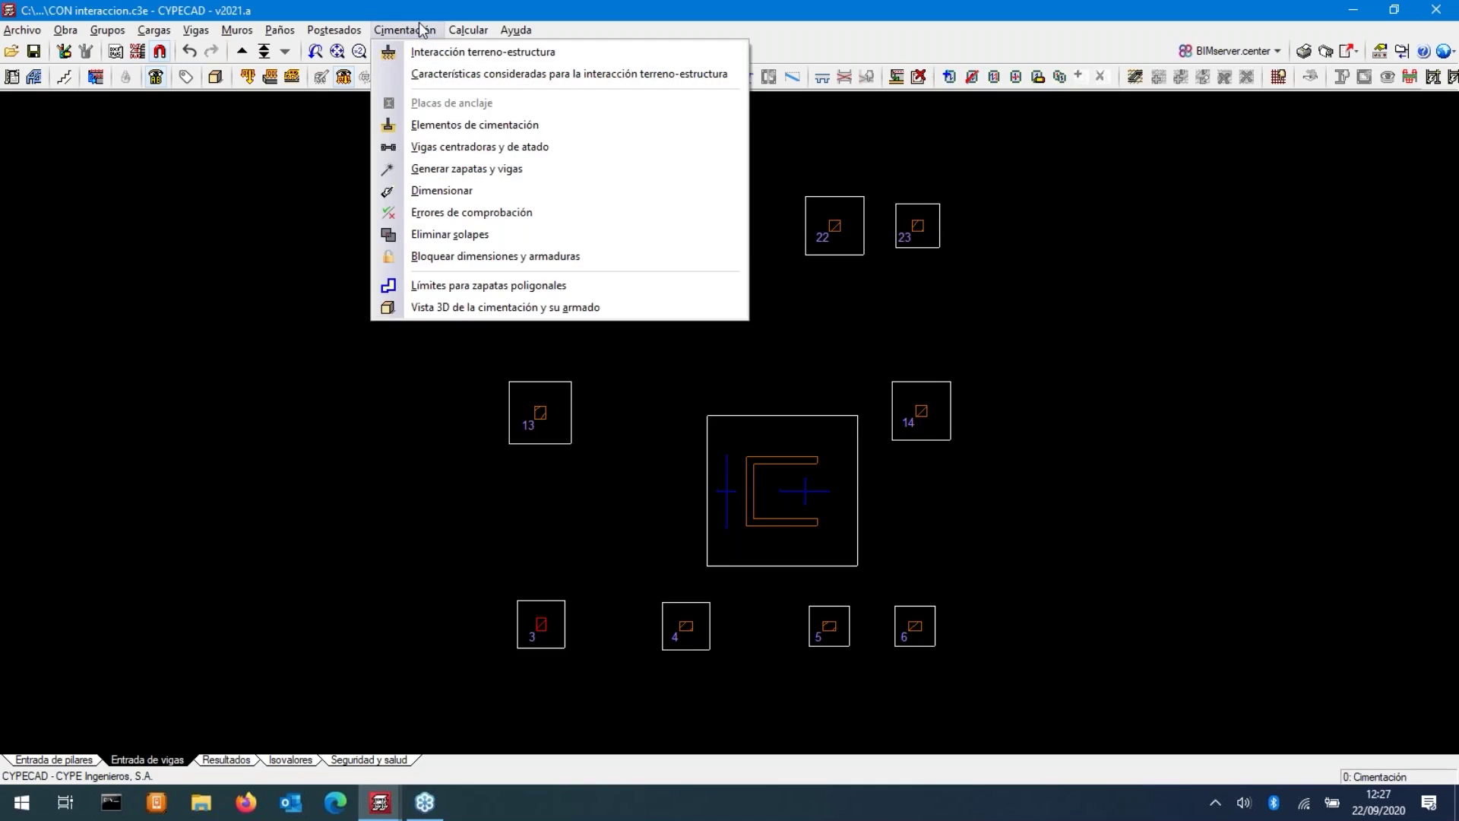
click(427, 73)
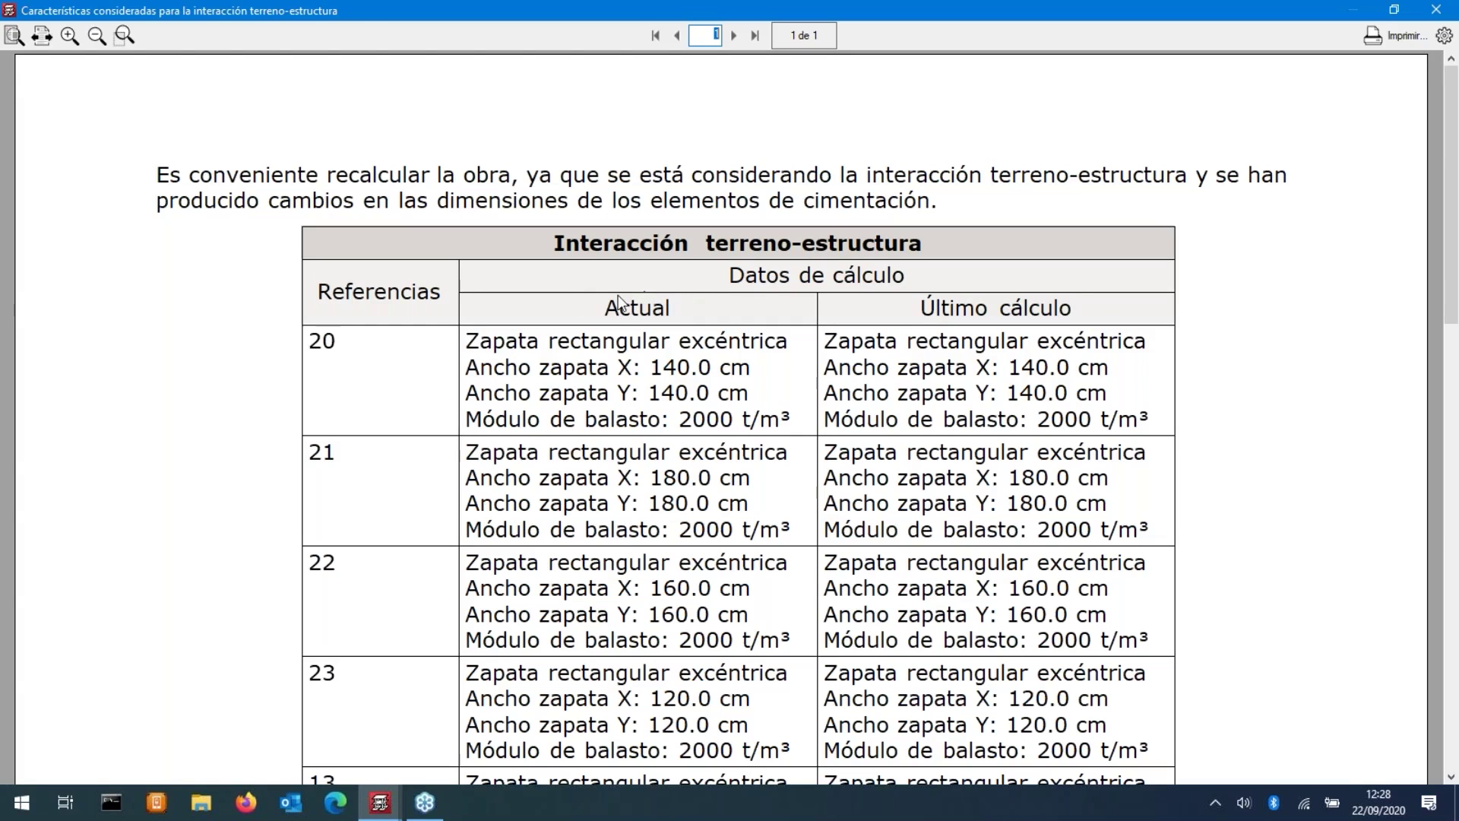
scroll(801, 371, down, 1)
scroll(782, 357, down, 5)
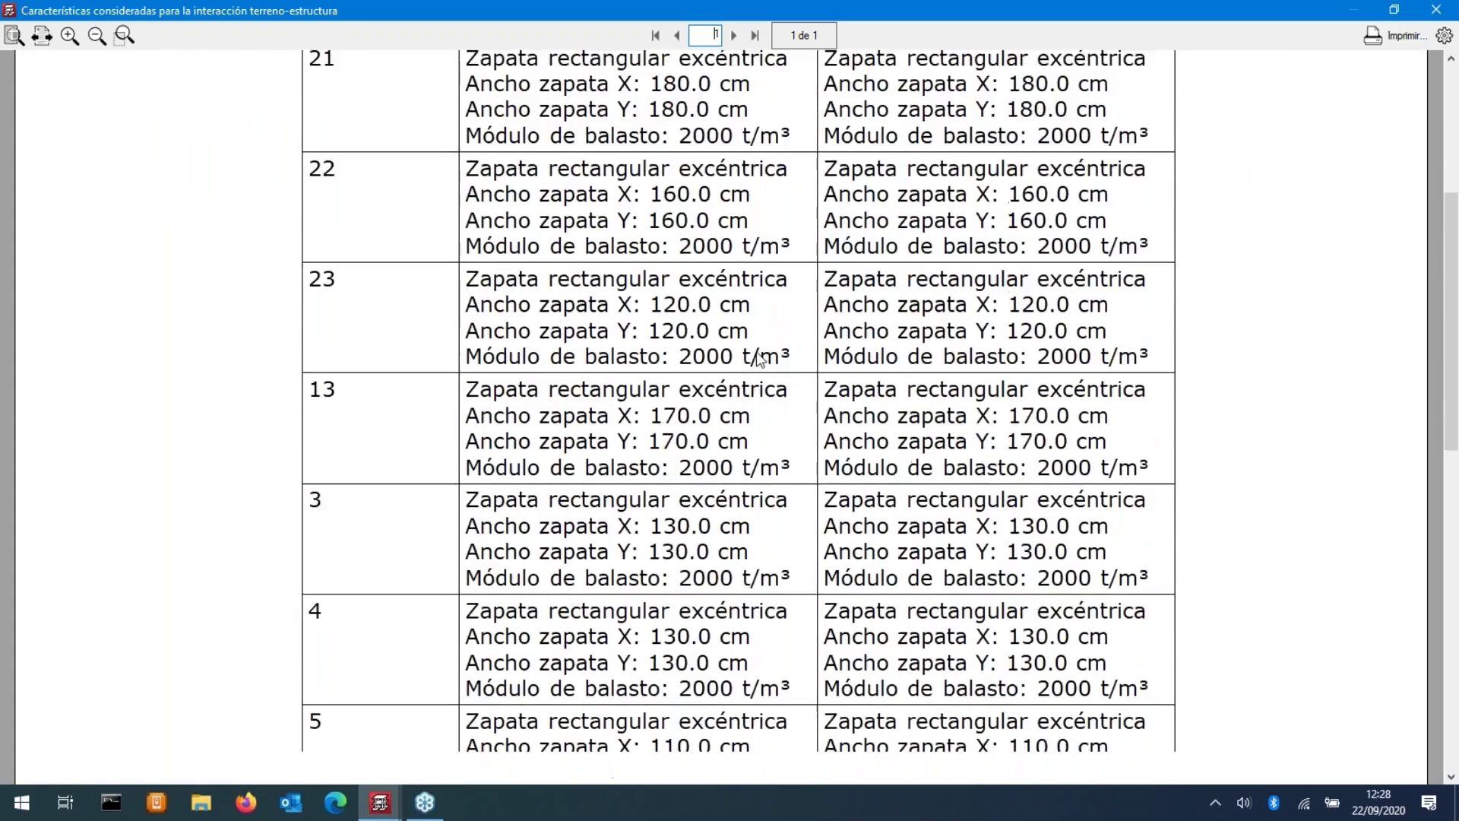
- Compare the current and last-calculated widths of footing 14 in the soil-structure interaction report, and close the report
scroll(755, 354, down, 2)
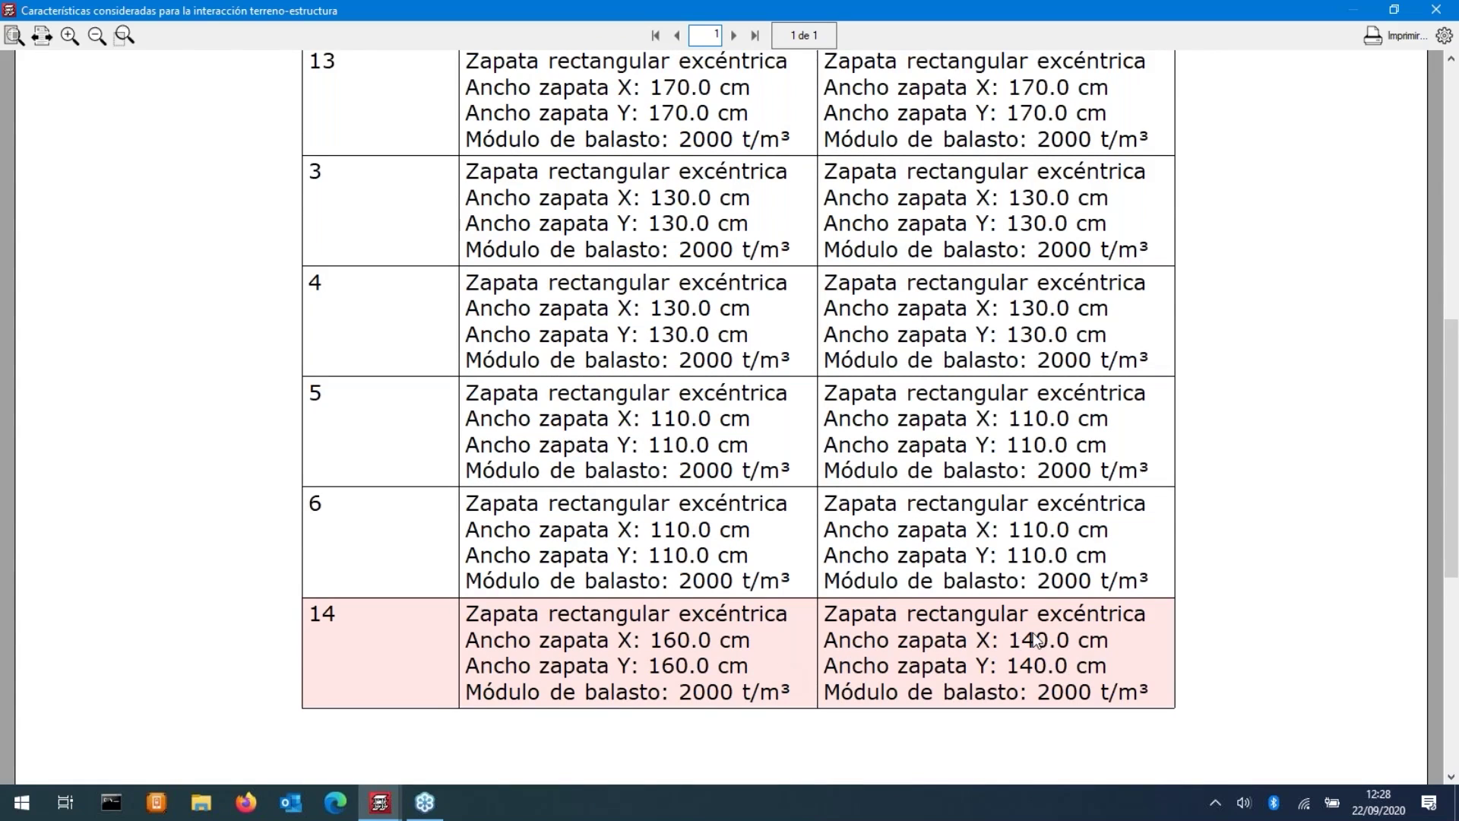
scroll(722, 668, up, 1)
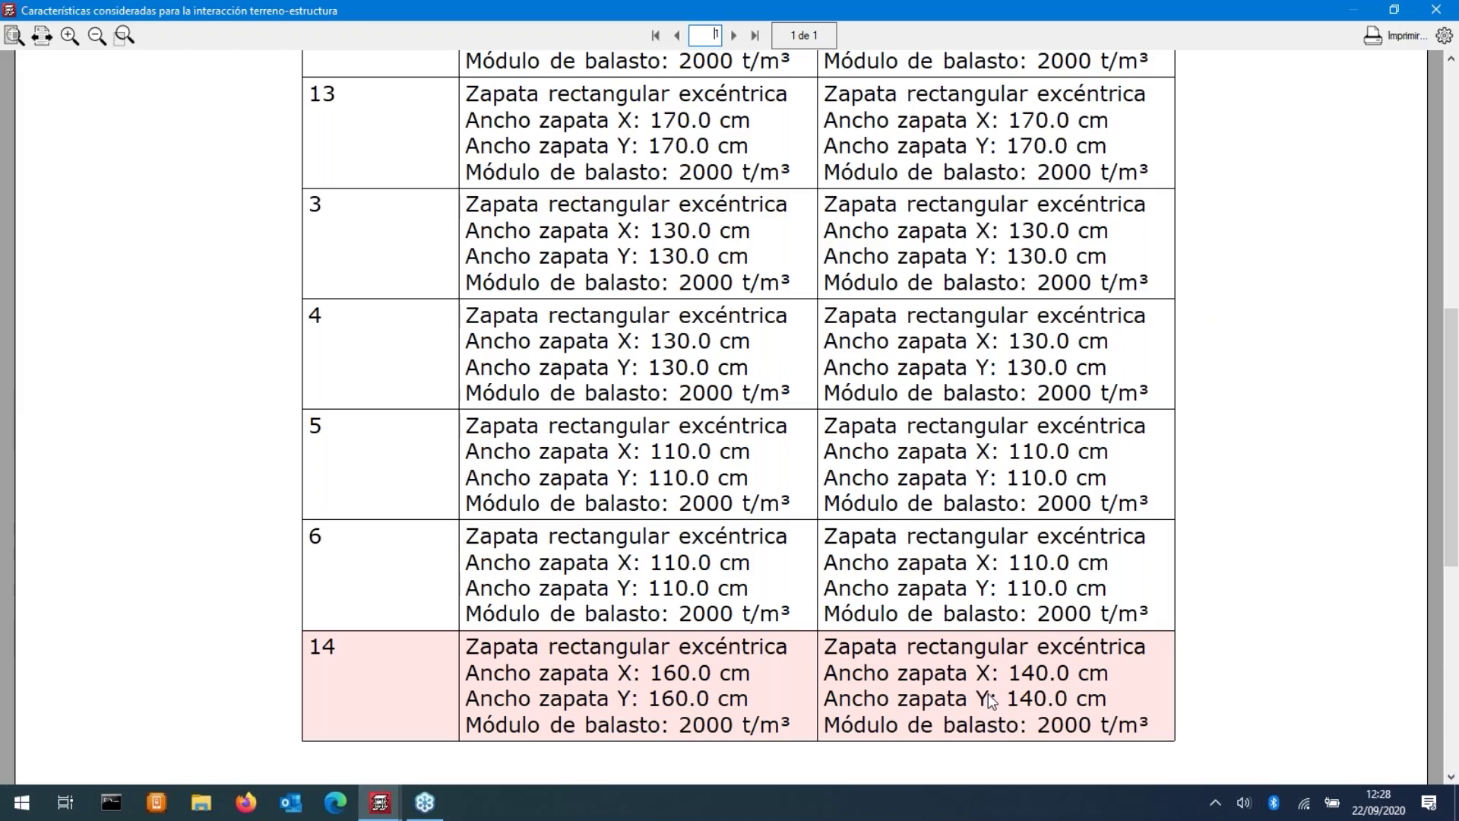
click(1436, 8)
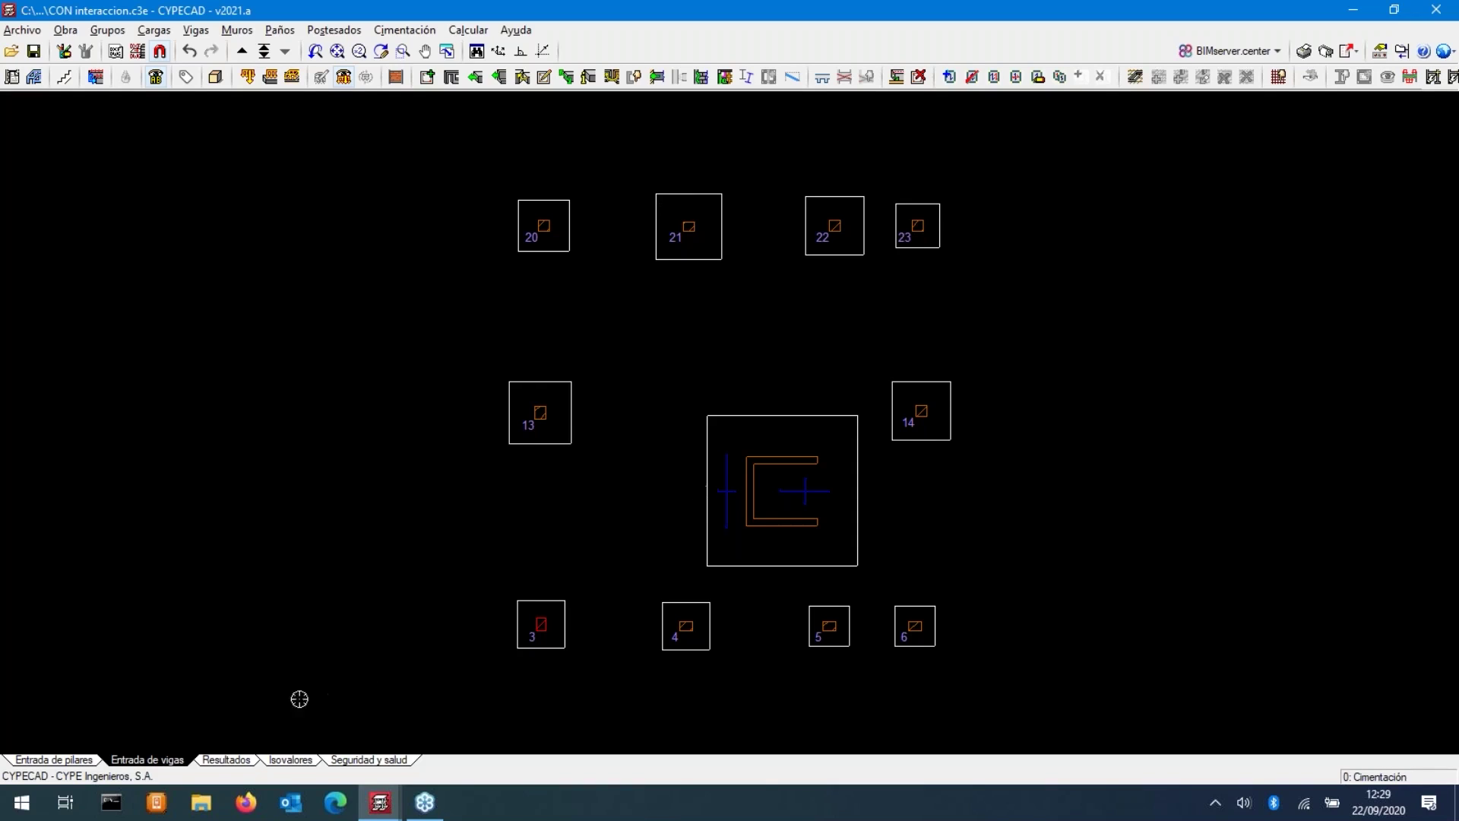
- Check the results for excessive soil stresses in the foundation slab and query the maximum stress at a slab corner
click(226, 760)
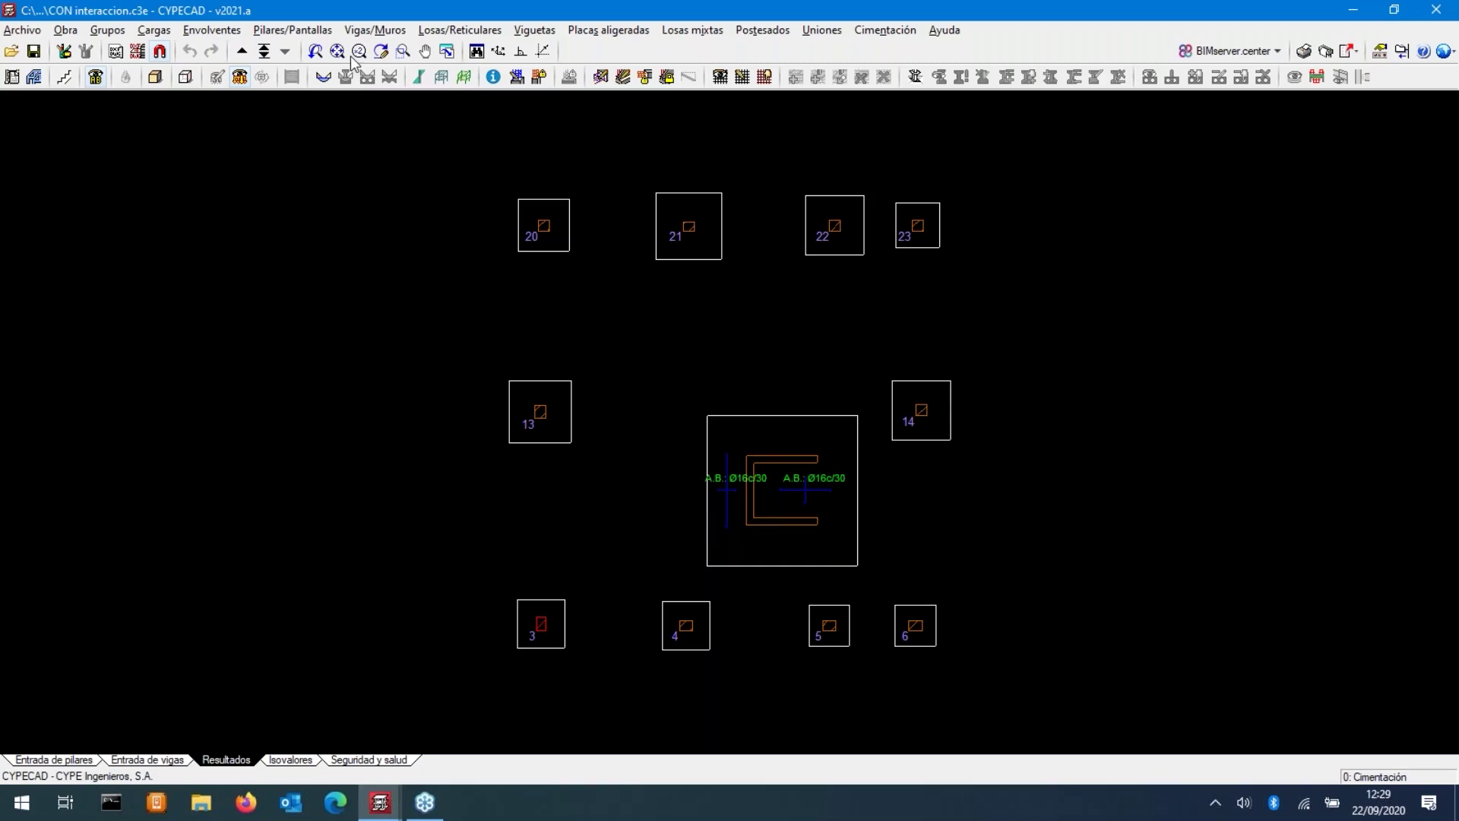
click(222, 31)
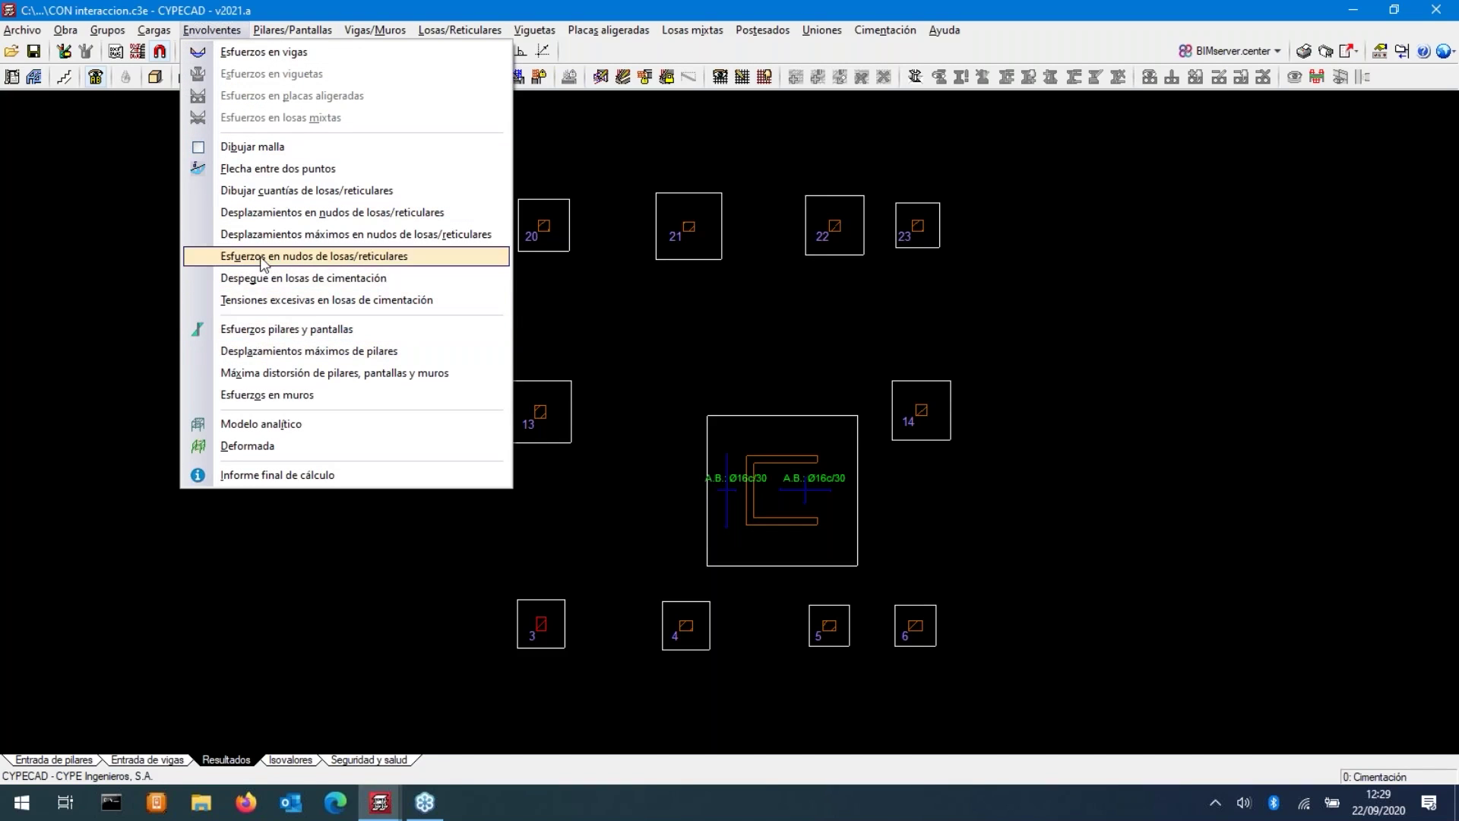
click(255, 298)
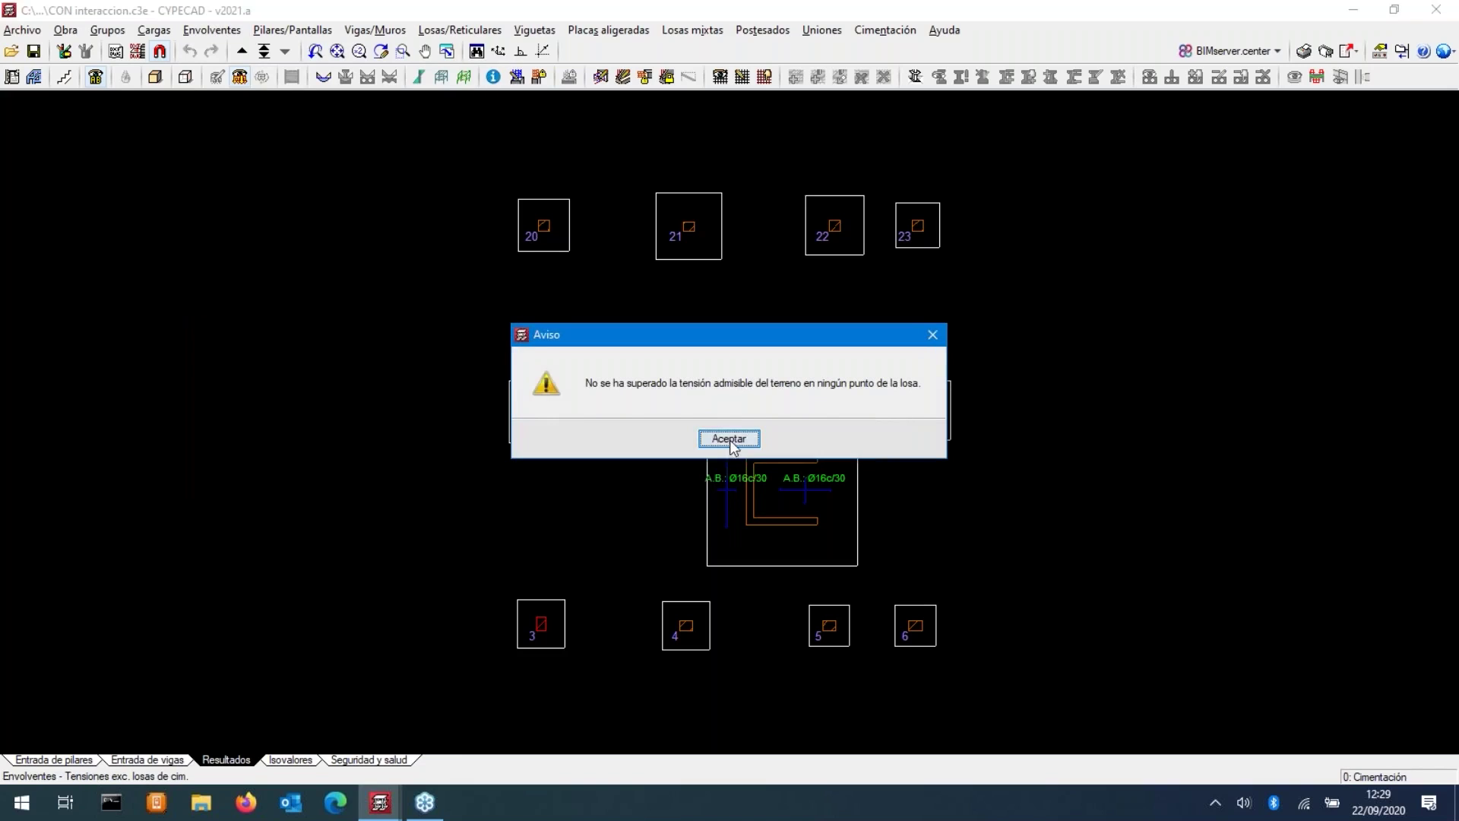
click(727, 437)
mouse_move(720, 417)
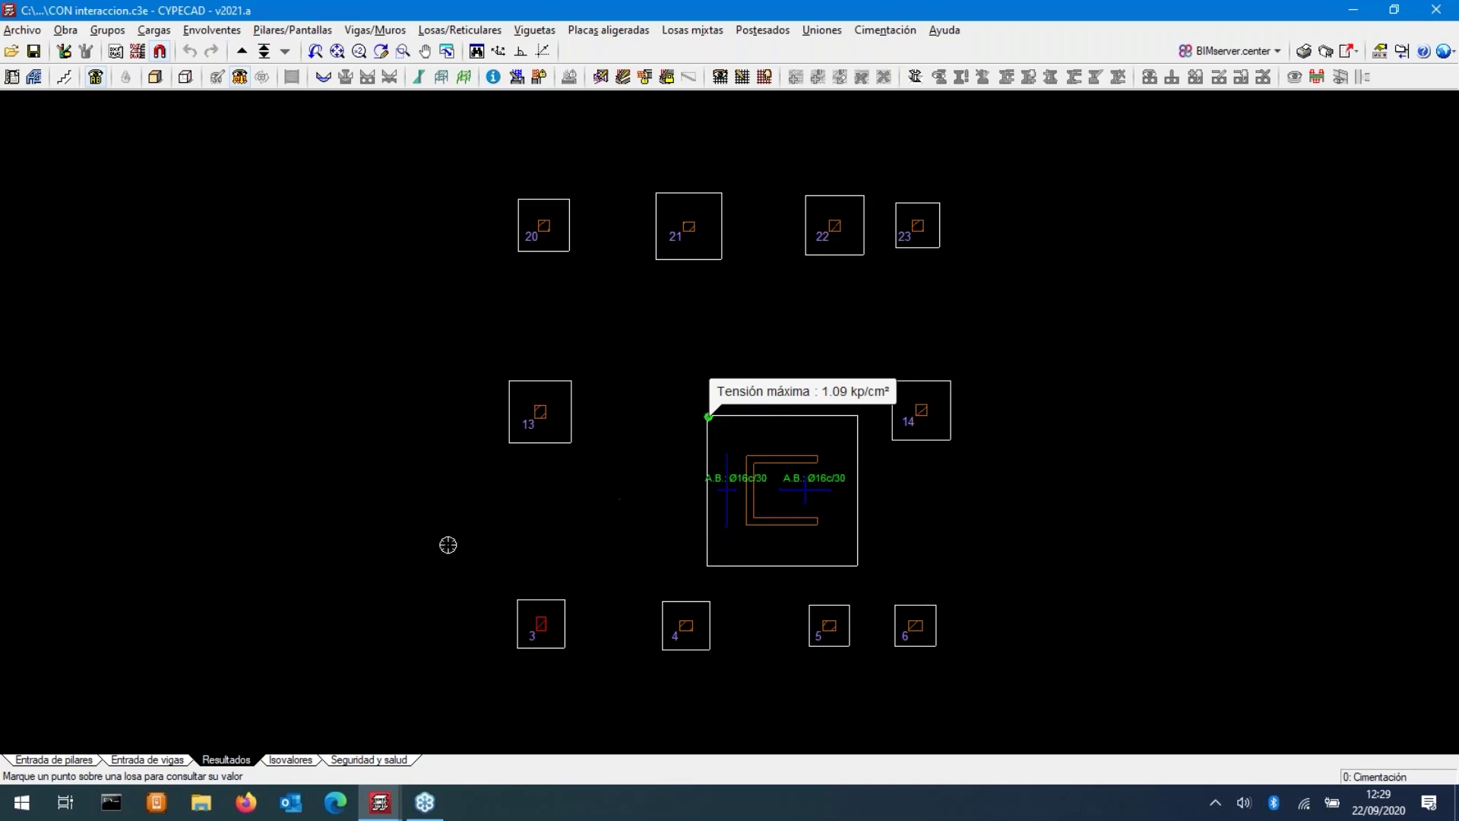
- Move all four edges of the foundation slab around the C-shaped core inward by 0.200 m, from beam entry
click(149, 760)
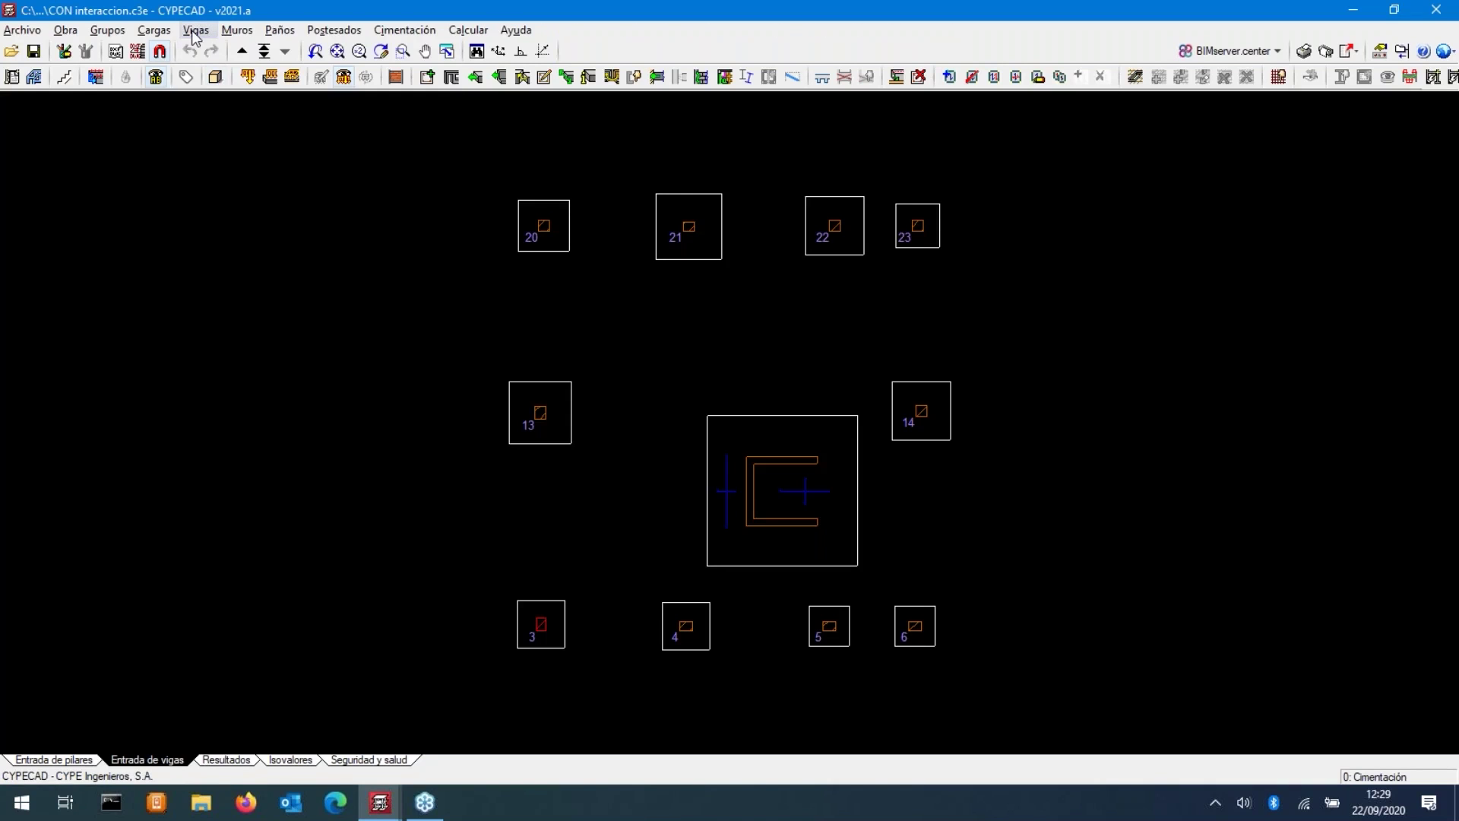
click(195, 29)
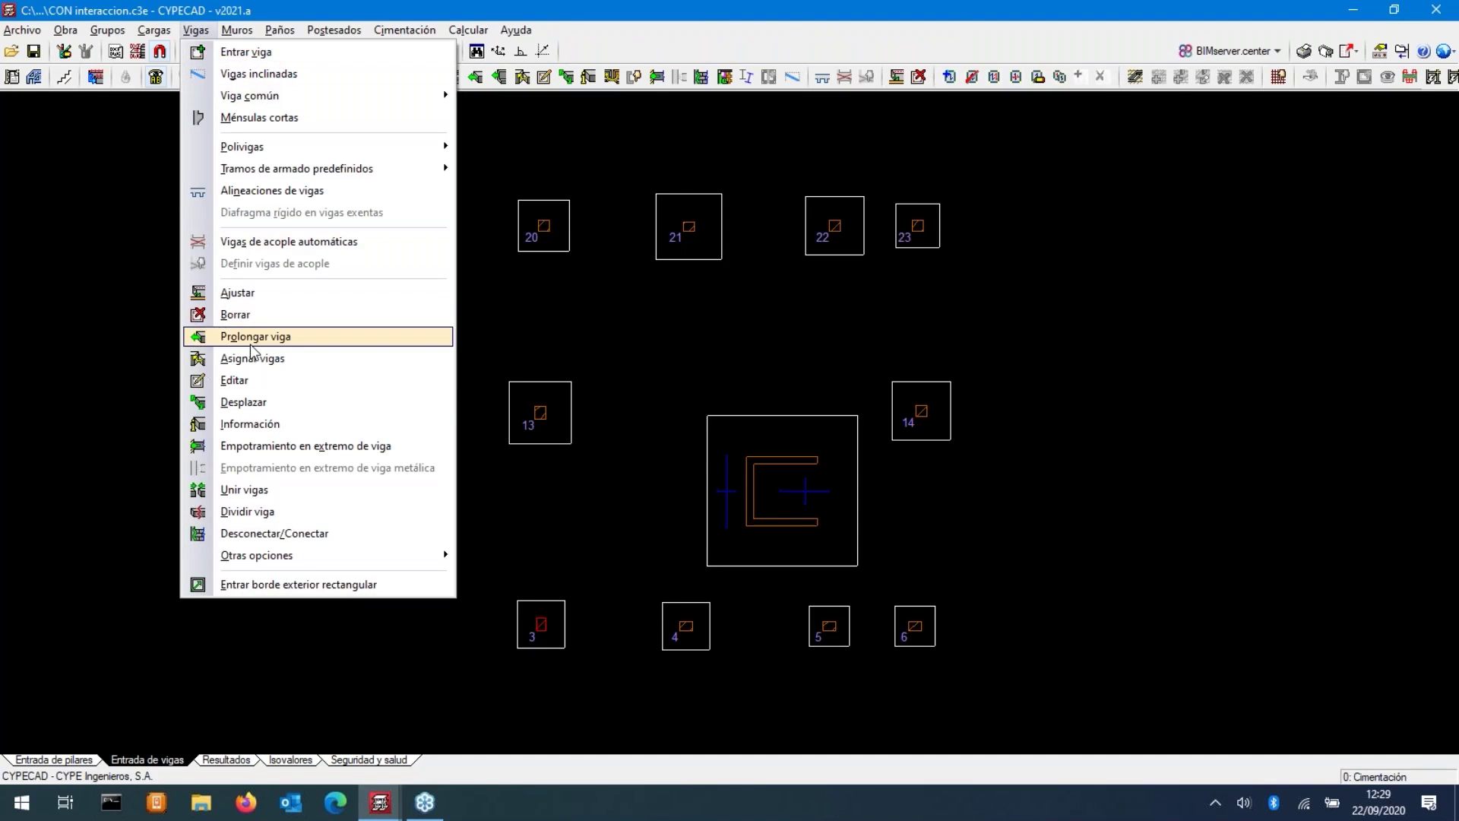
click(243, 402)
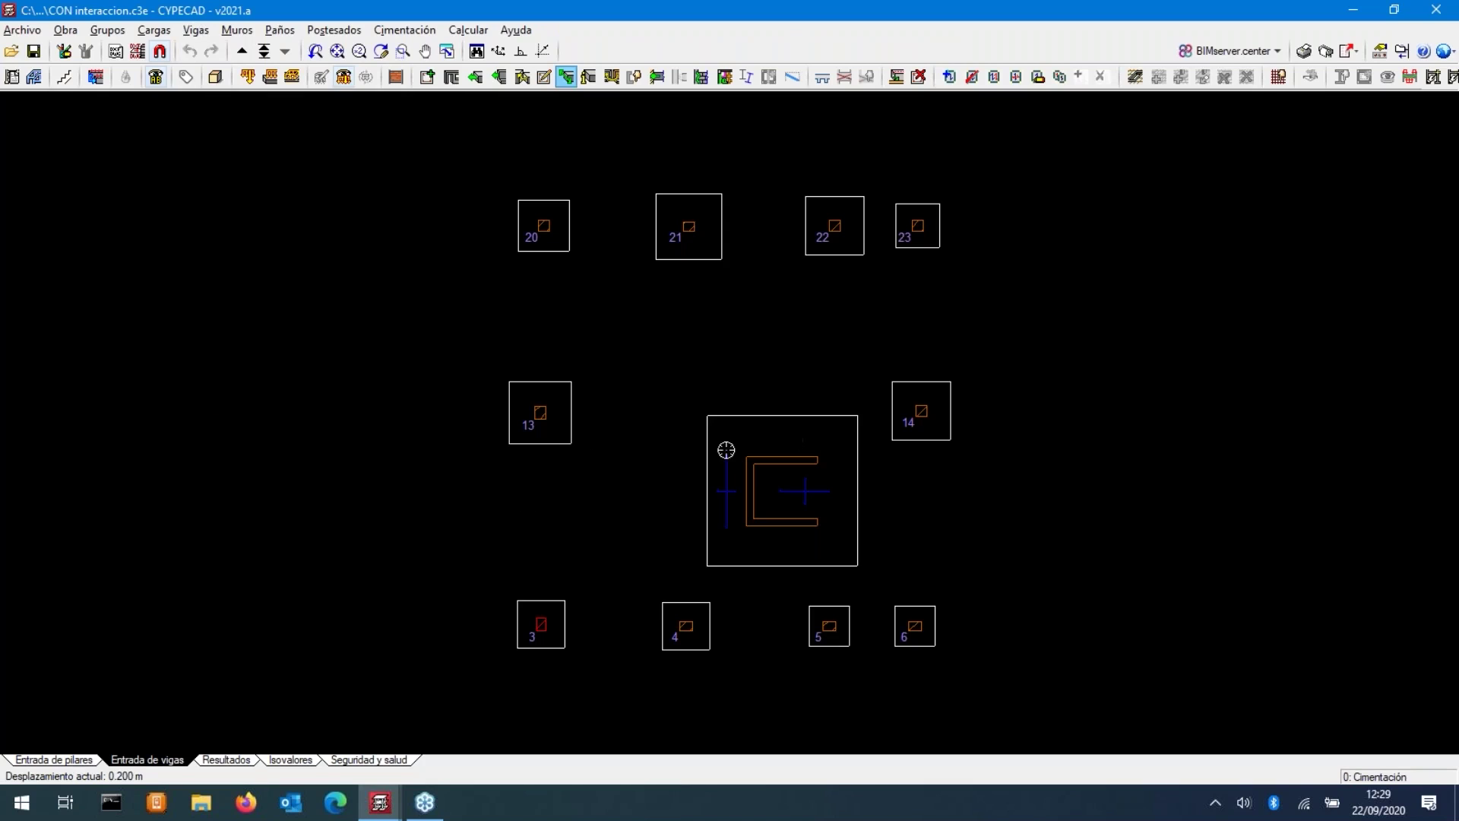
right_click(606, 440)
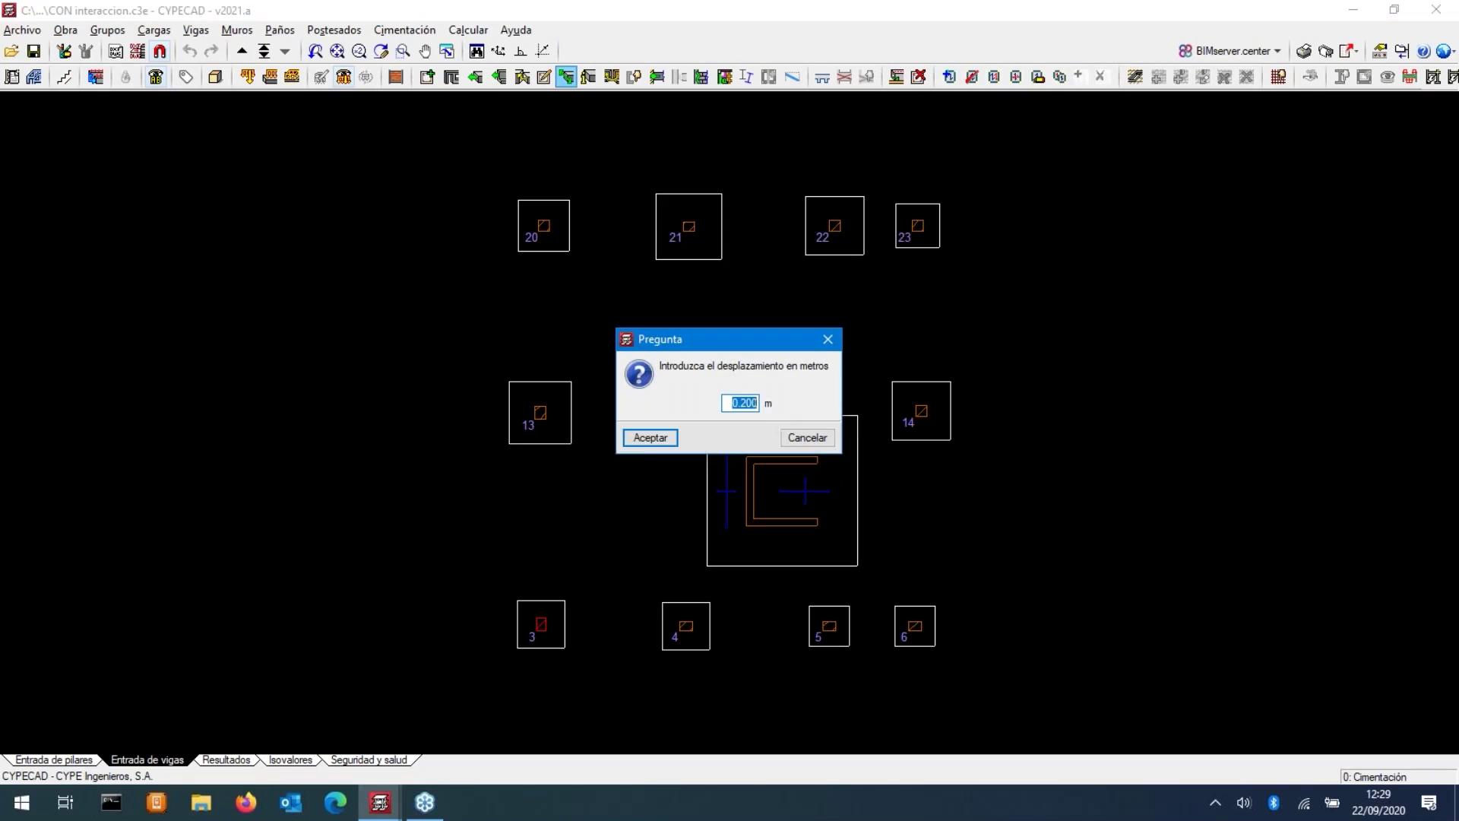
click(650, 437)
click(710, 437)
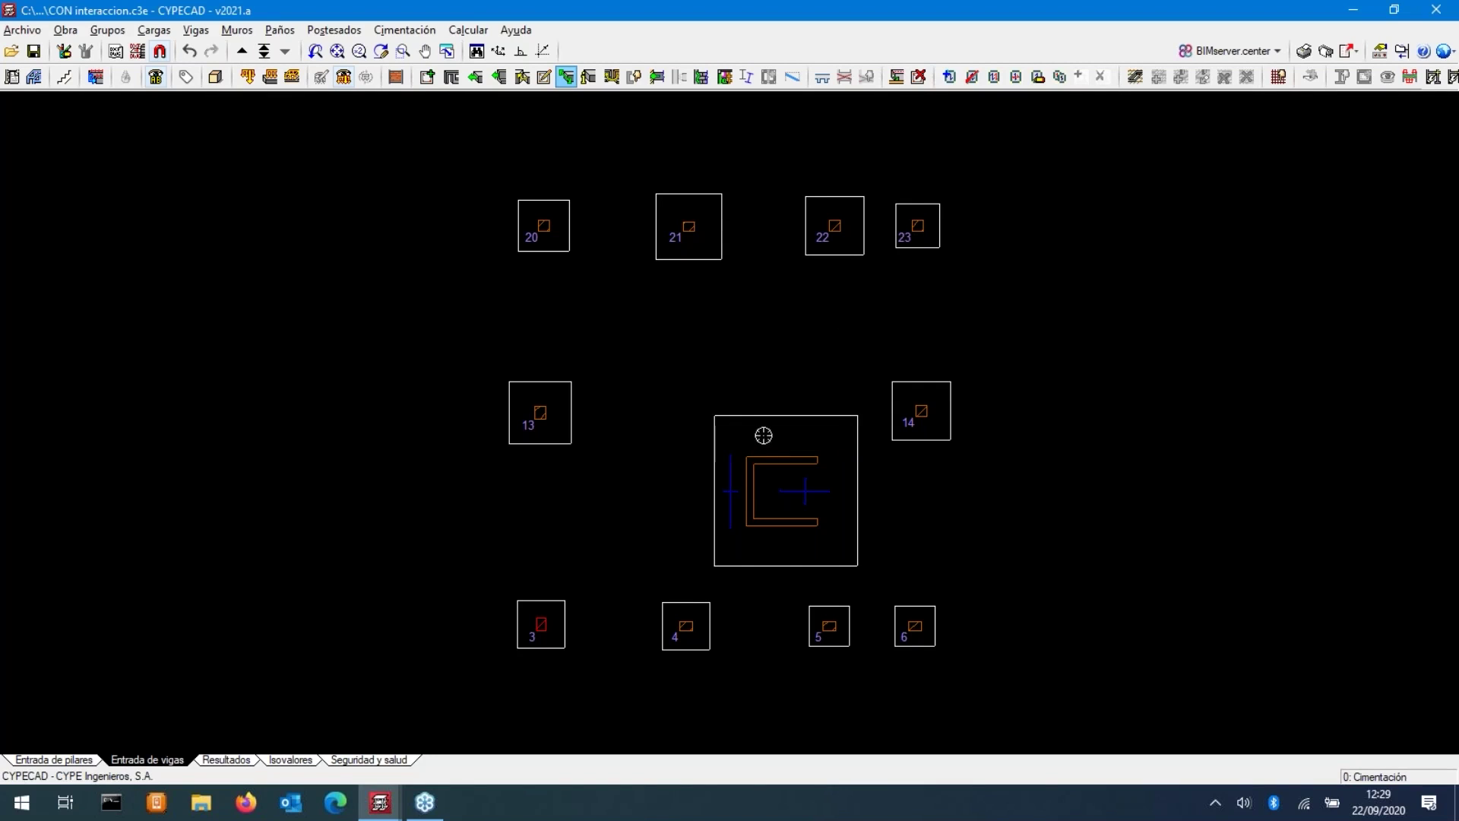
click(769, 426)
click(836, 486)
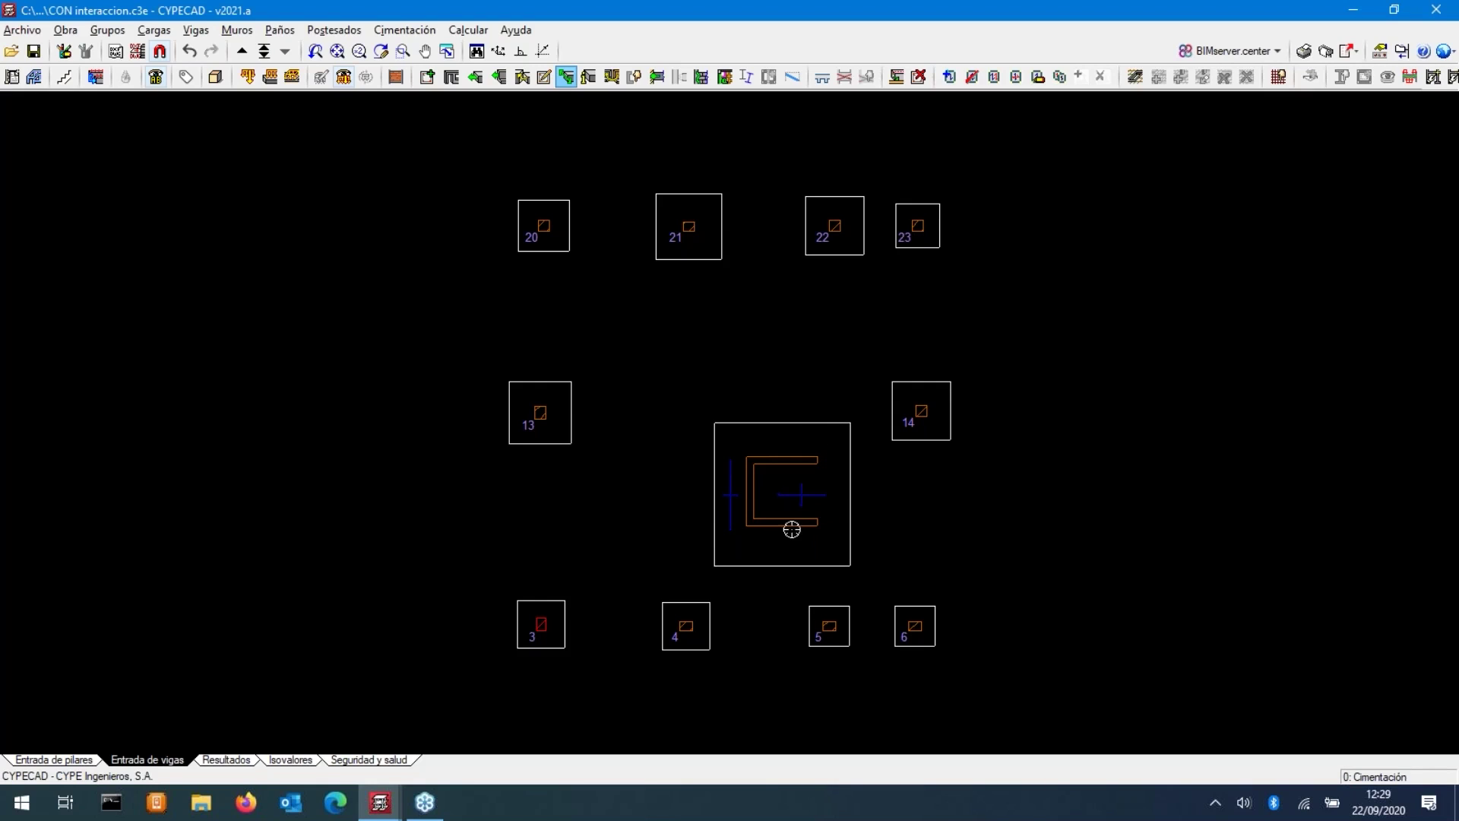
click(782, 545)
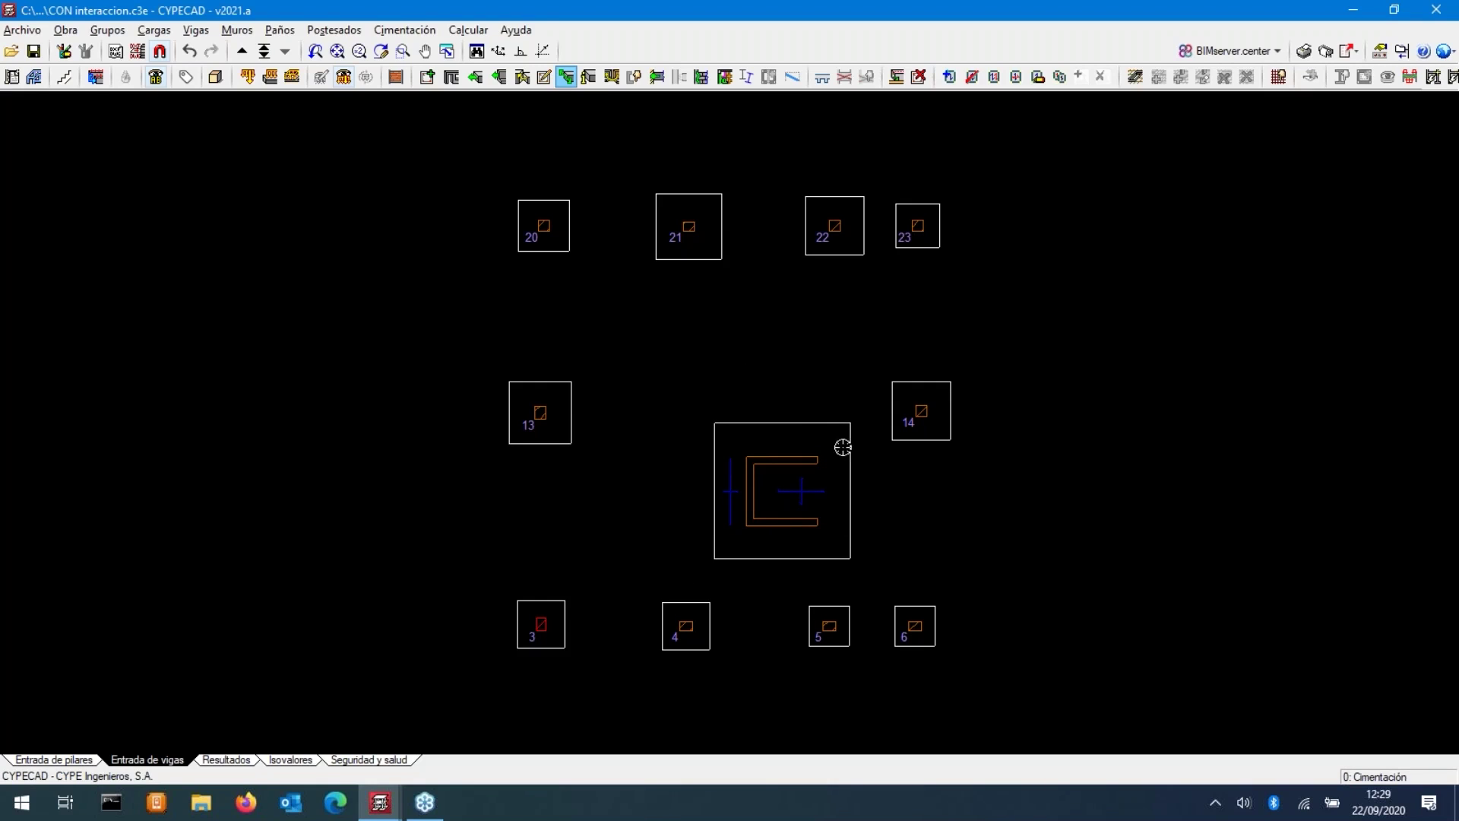
- Calculate the "CON interaccion" job without dimensioning the foundation, and close the resulting error report
click(467, 30)
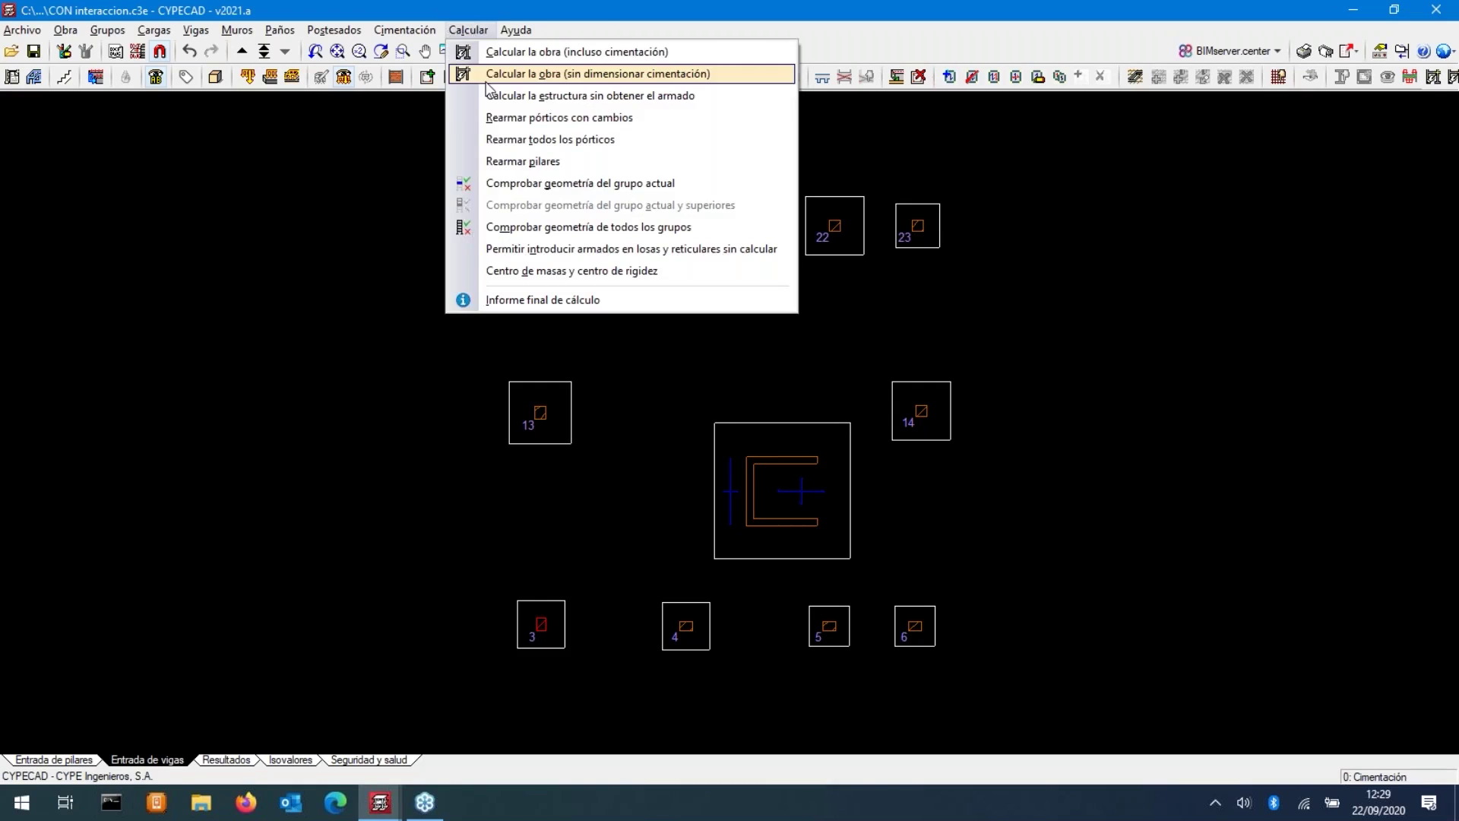
click(494, 73)
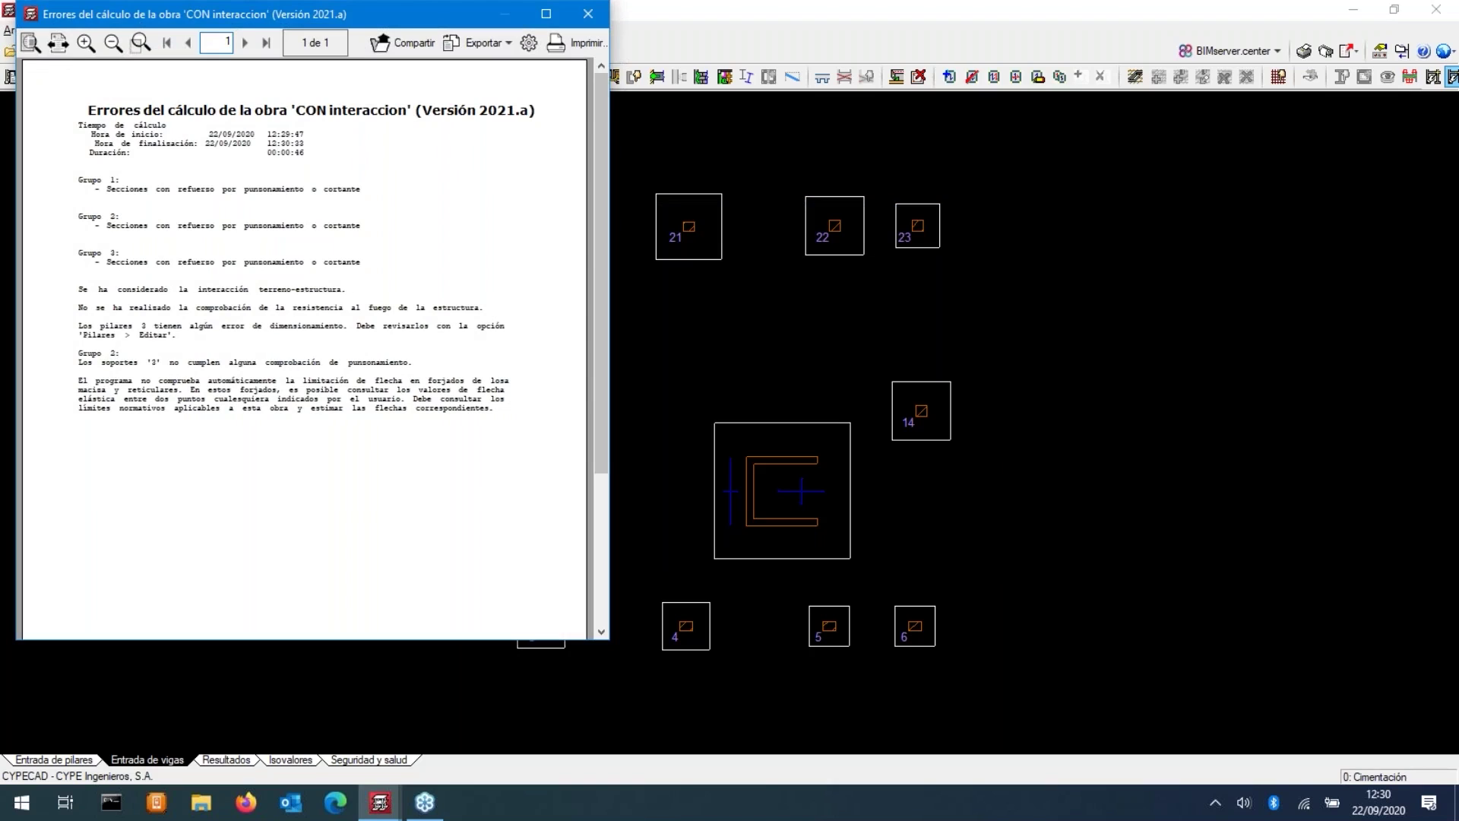
click(590, 14)
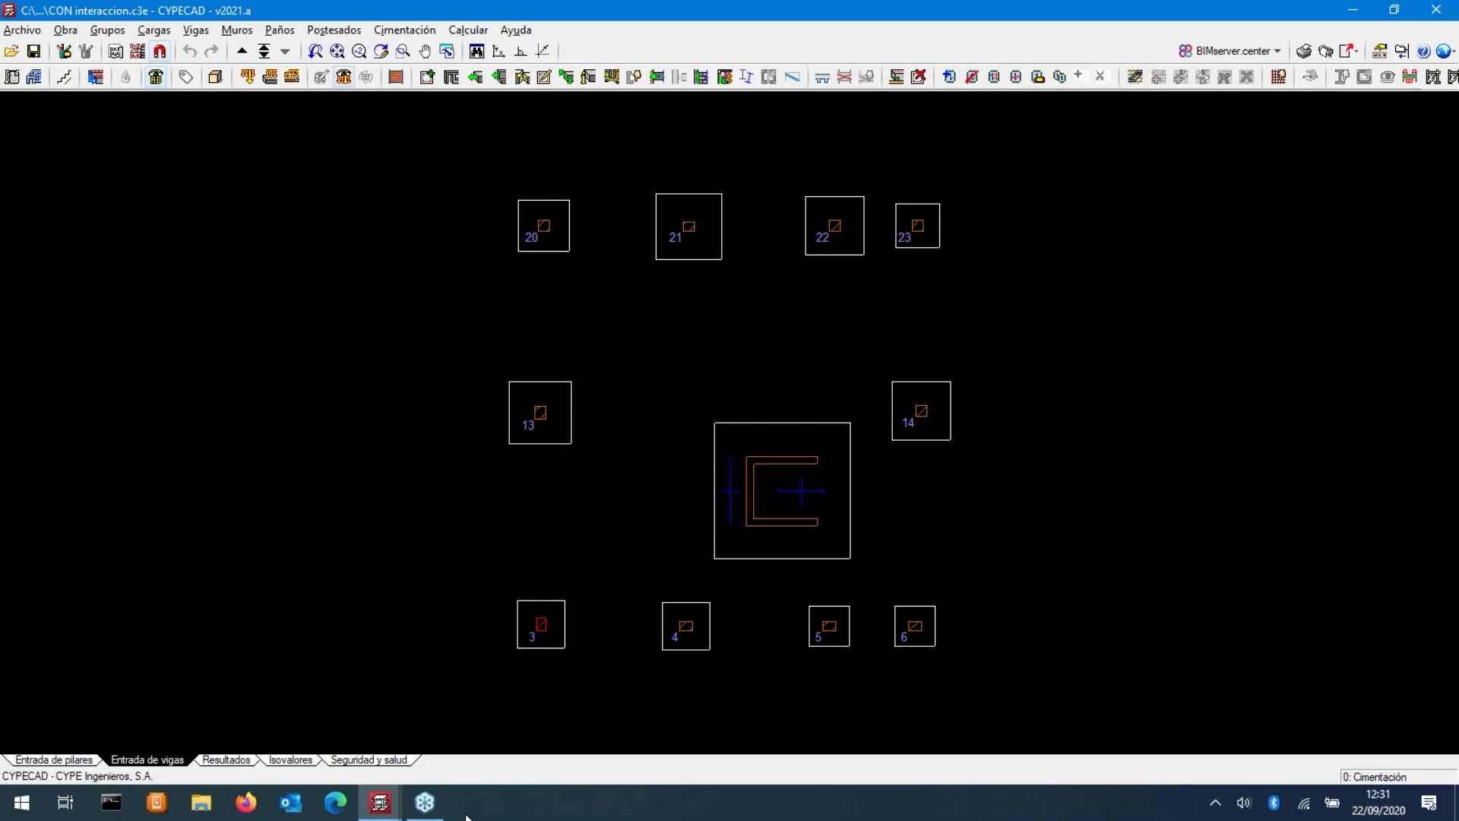
- Review the maximum displacement reports of columns 20 and 21 in the results, closing each one
click(243, 760)
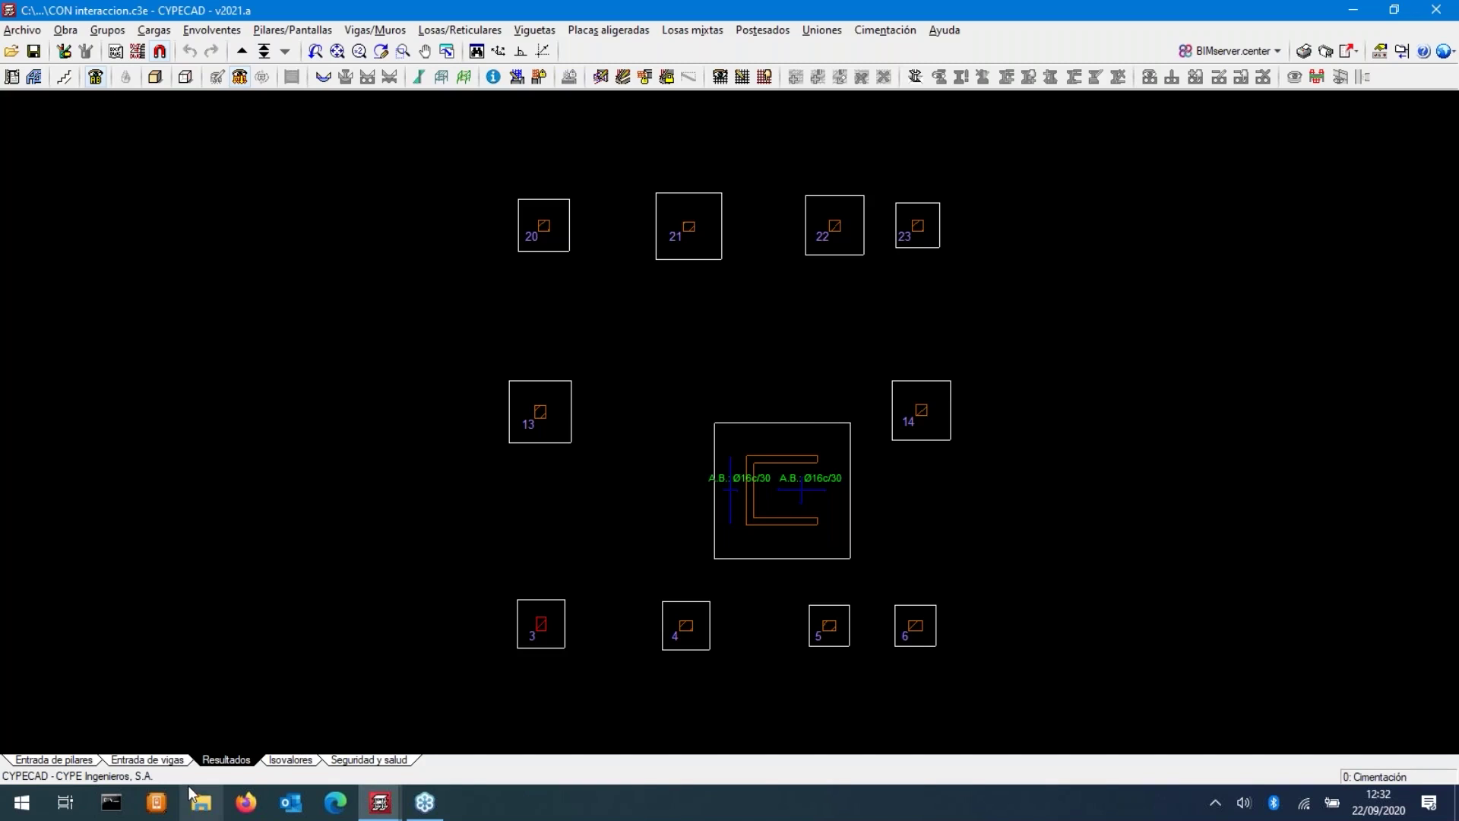
click(212, 29)
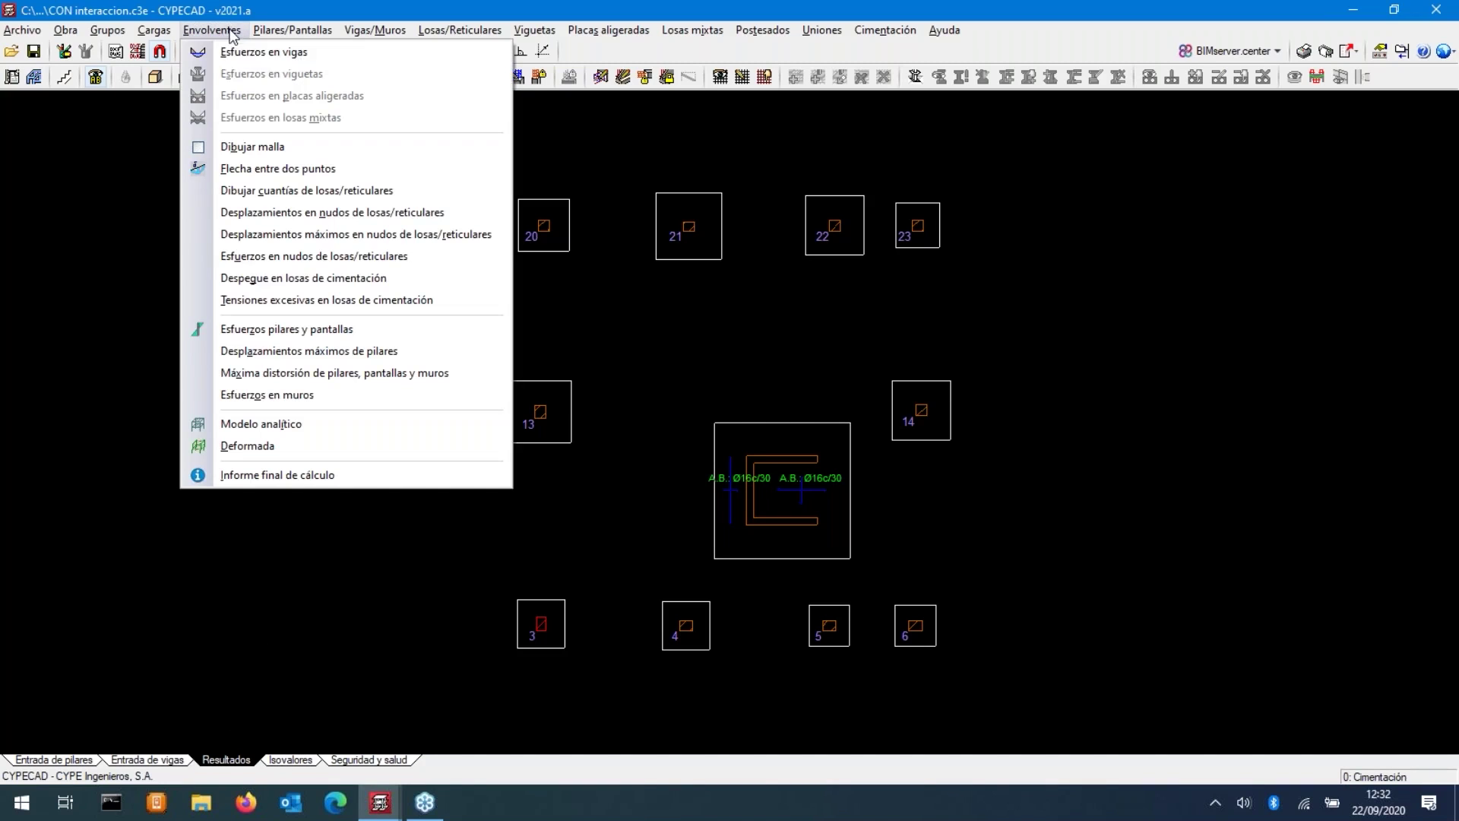
click(278, 350)
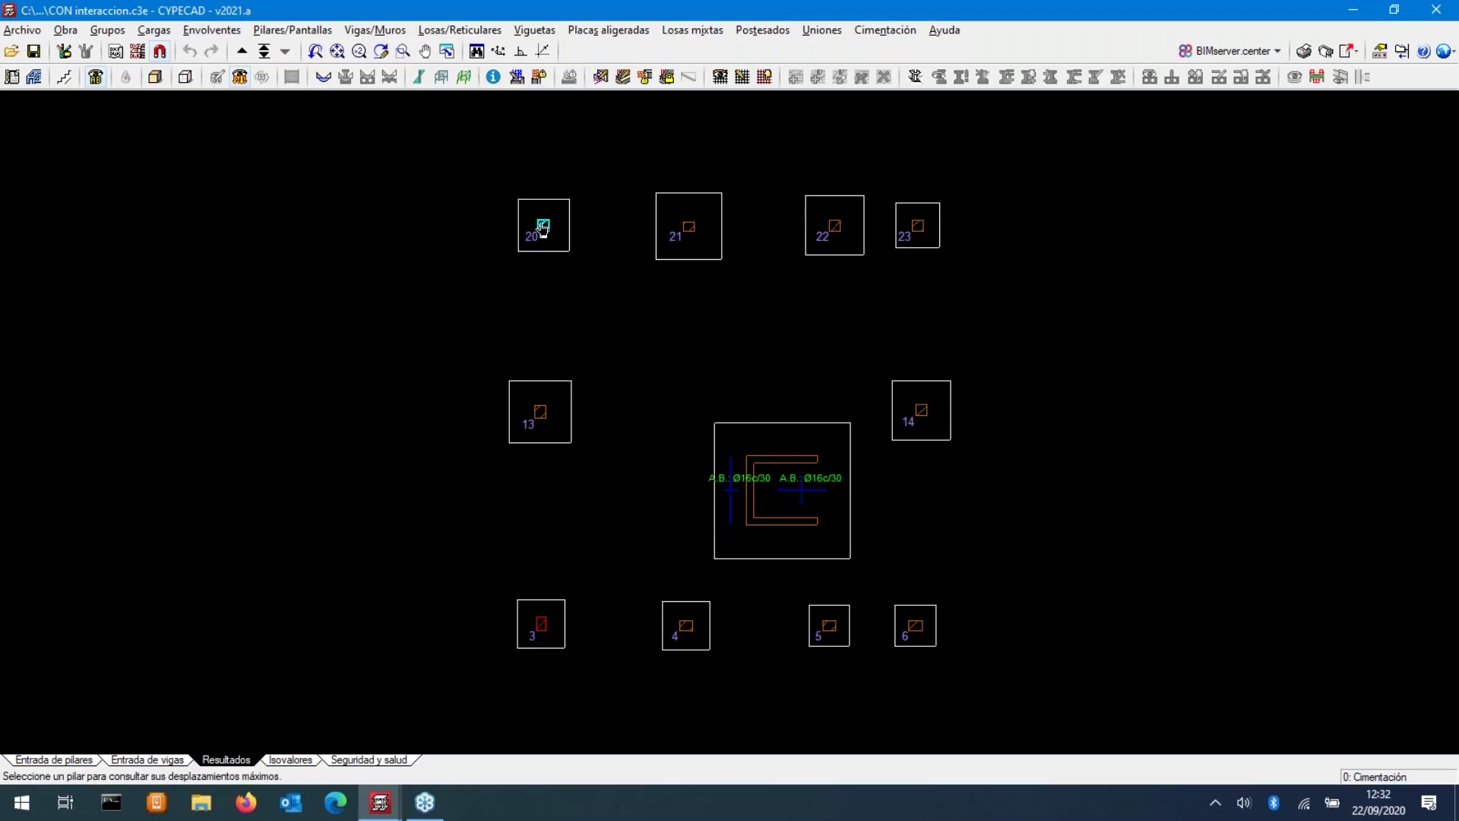
click(509, 350)
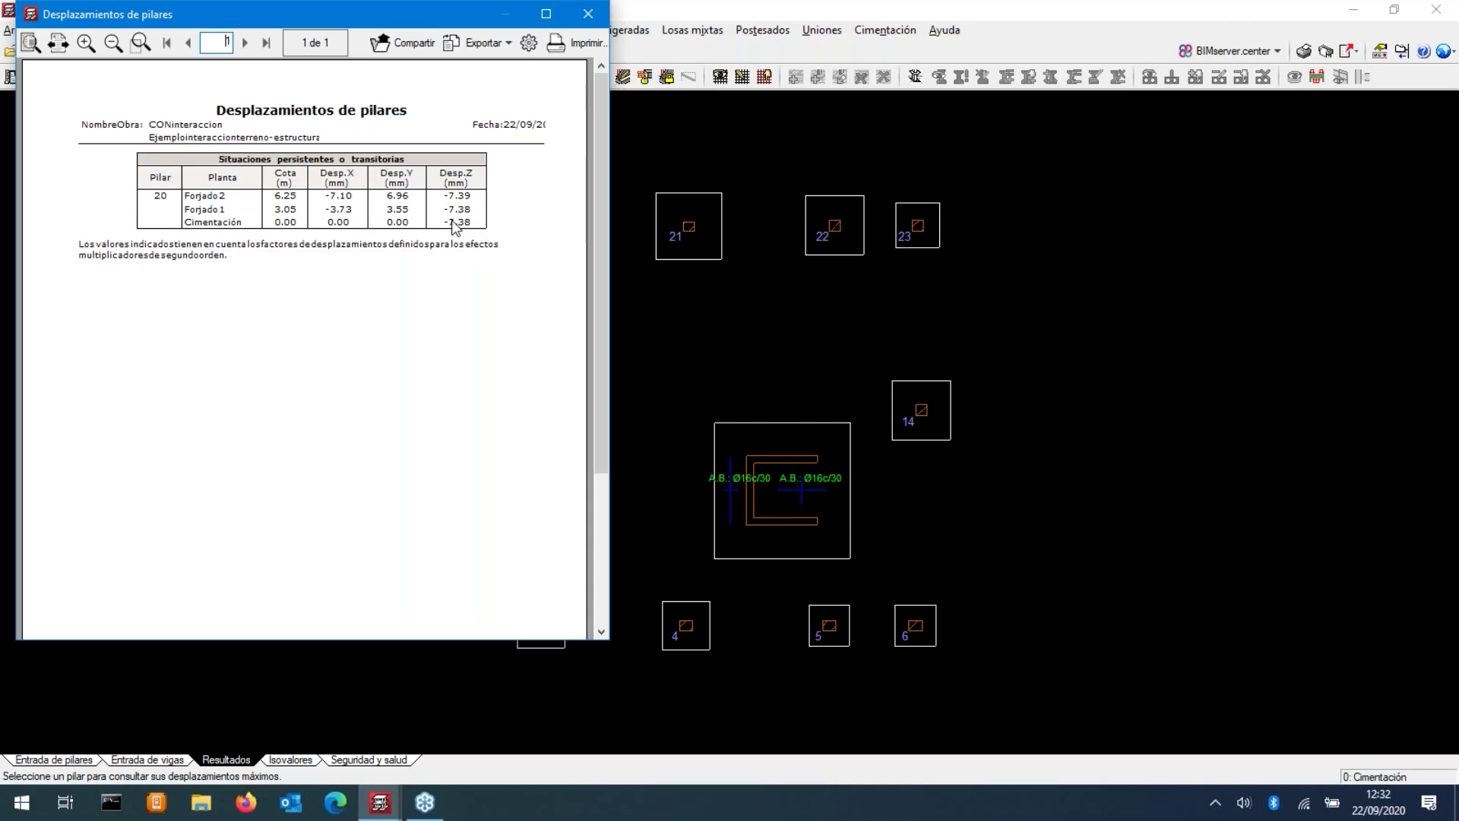
click(589, 17)
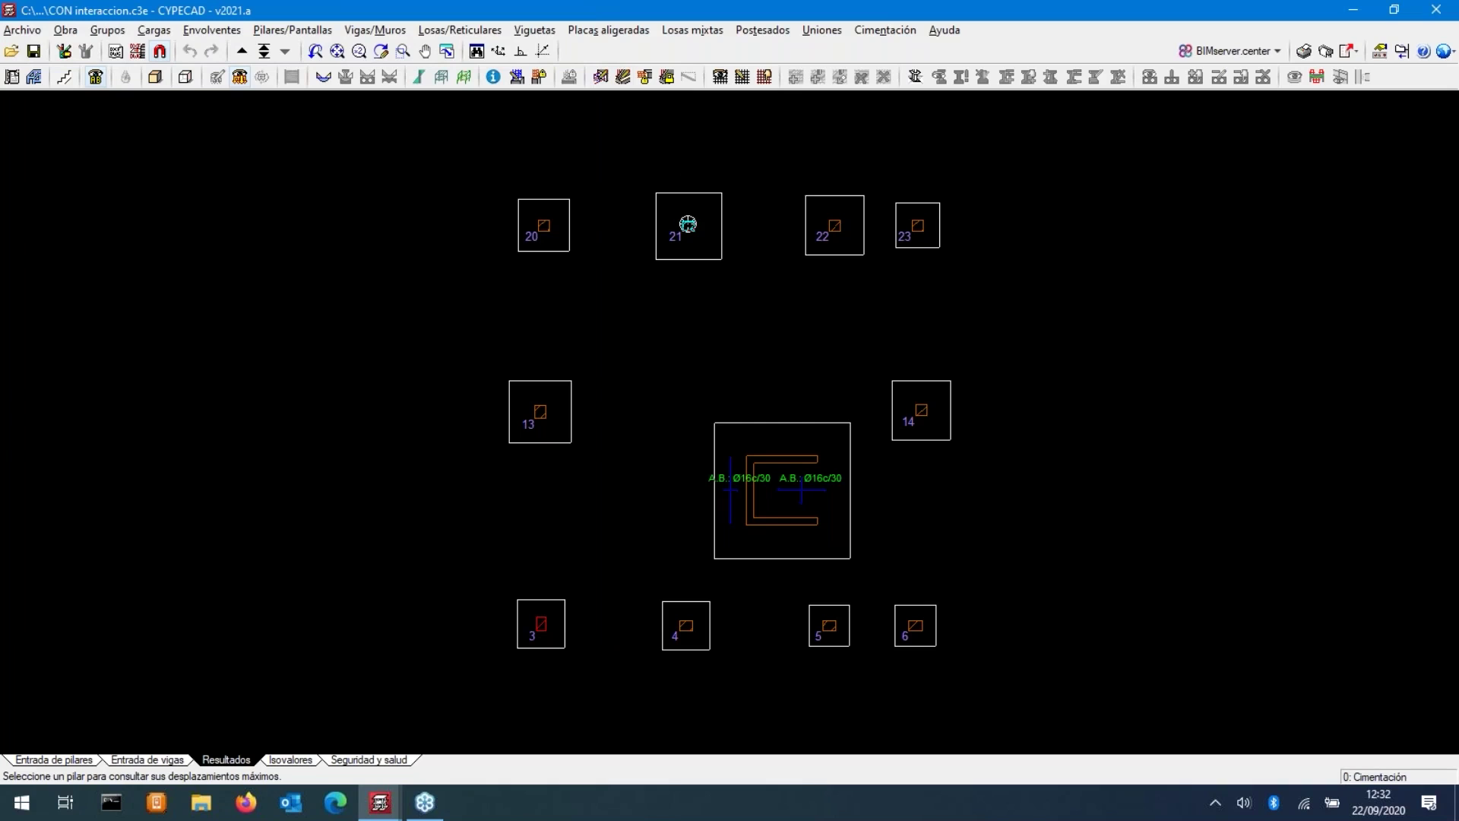
right_click(945, 249)
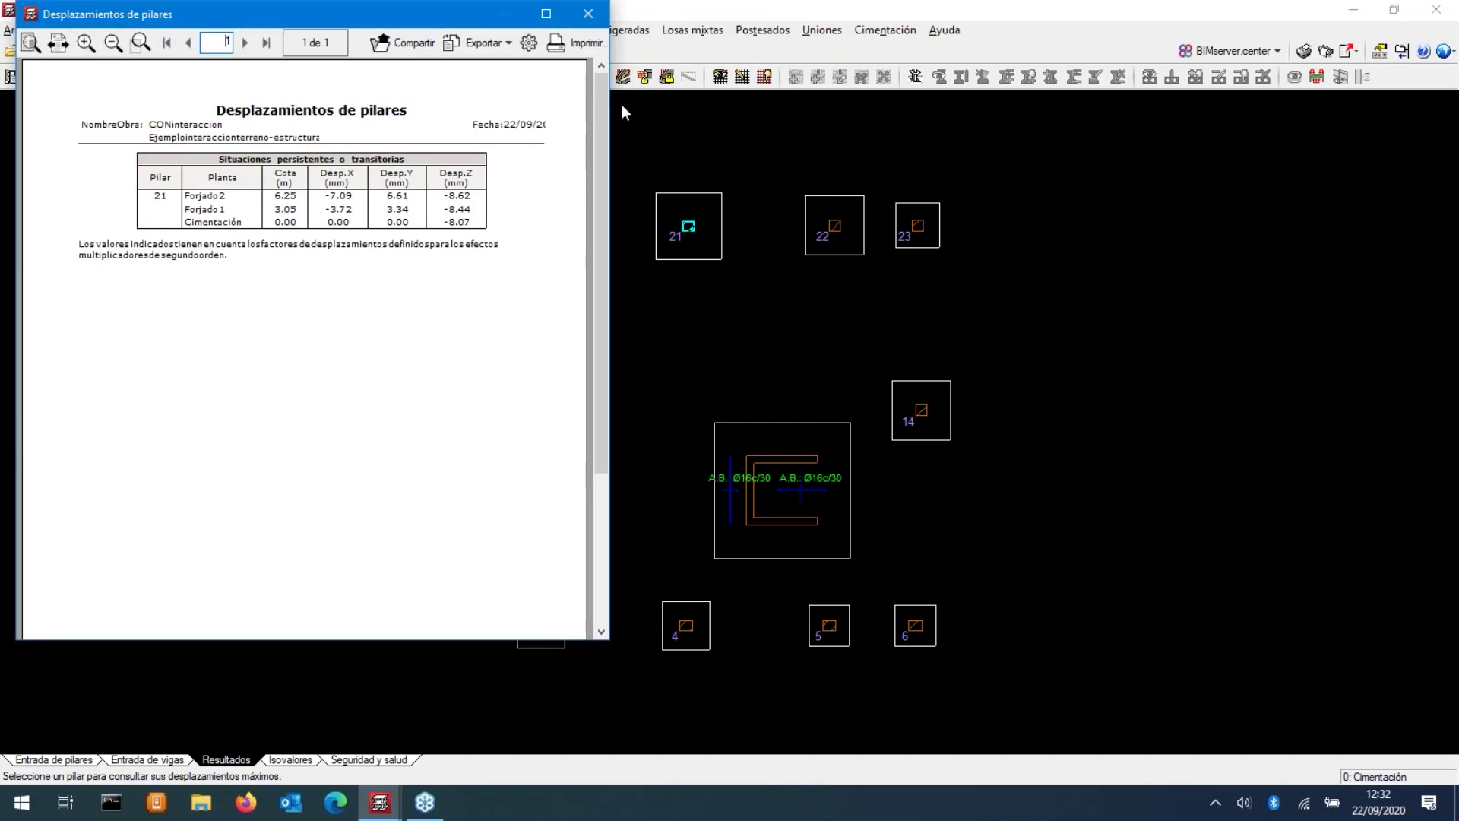
click(587, 14)
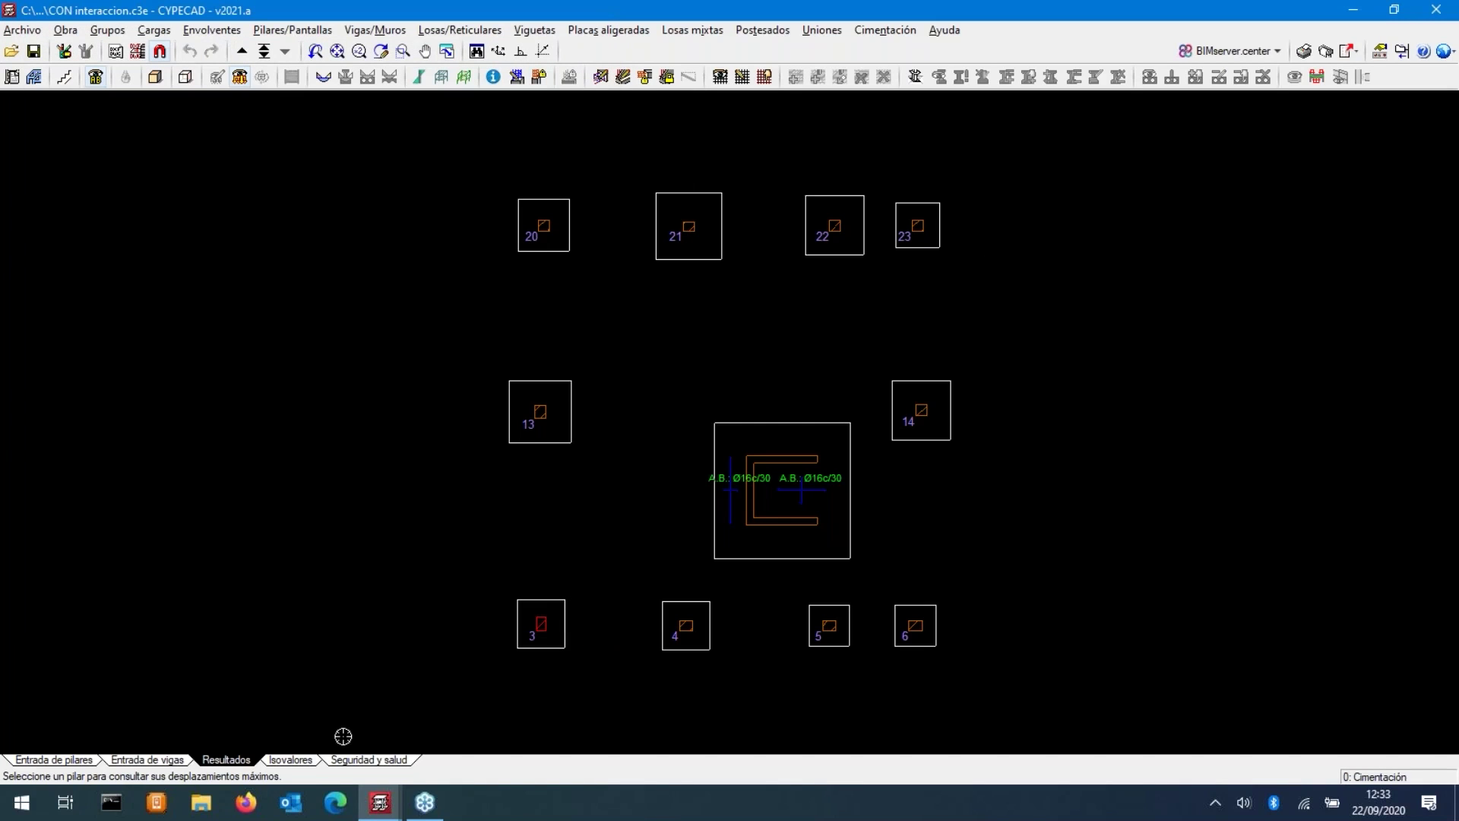
- Open the deformed shape of the structure and enlarge the view around the core
click(228, 32)
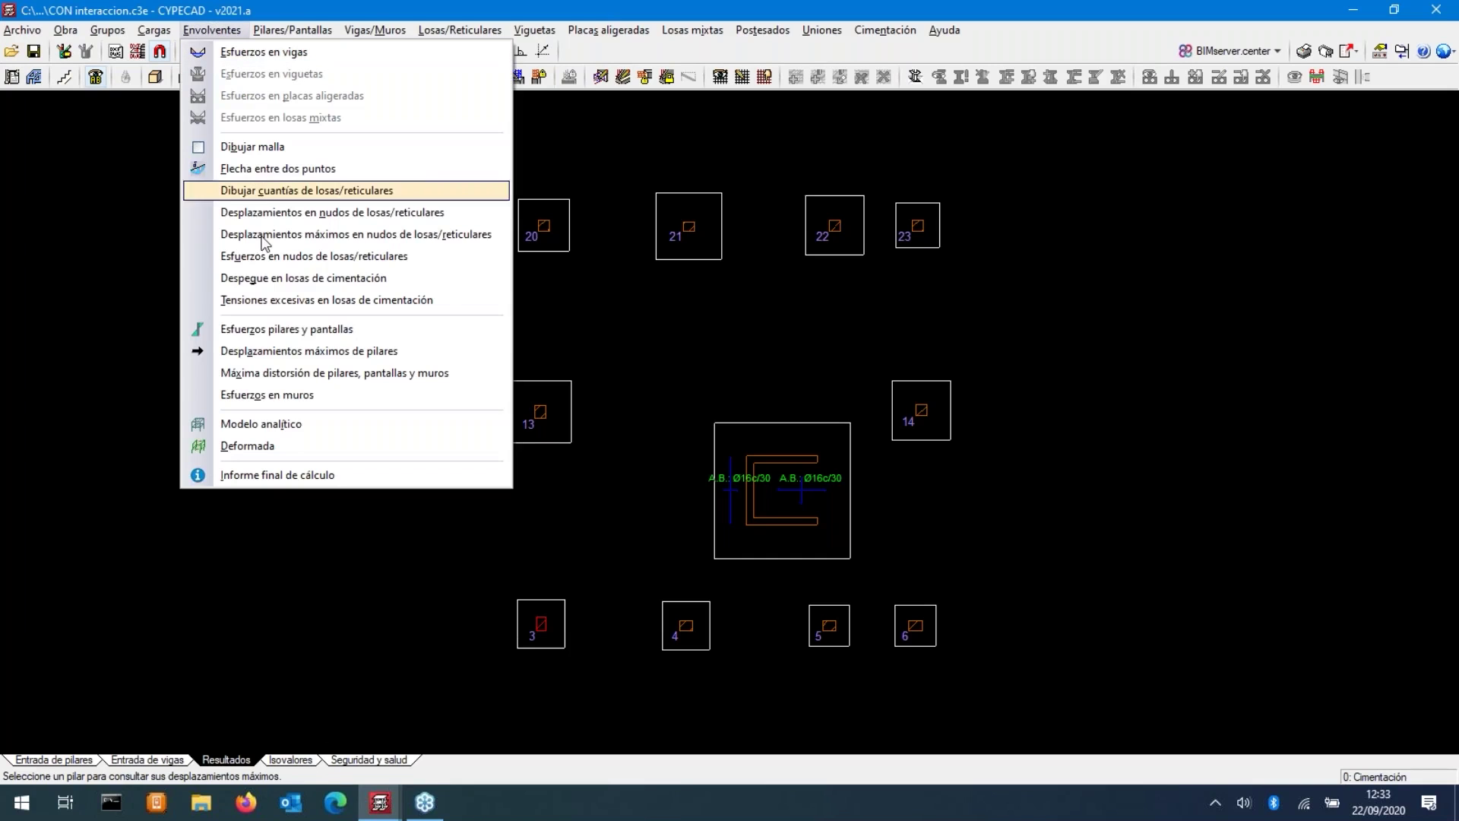
click(287, 448)
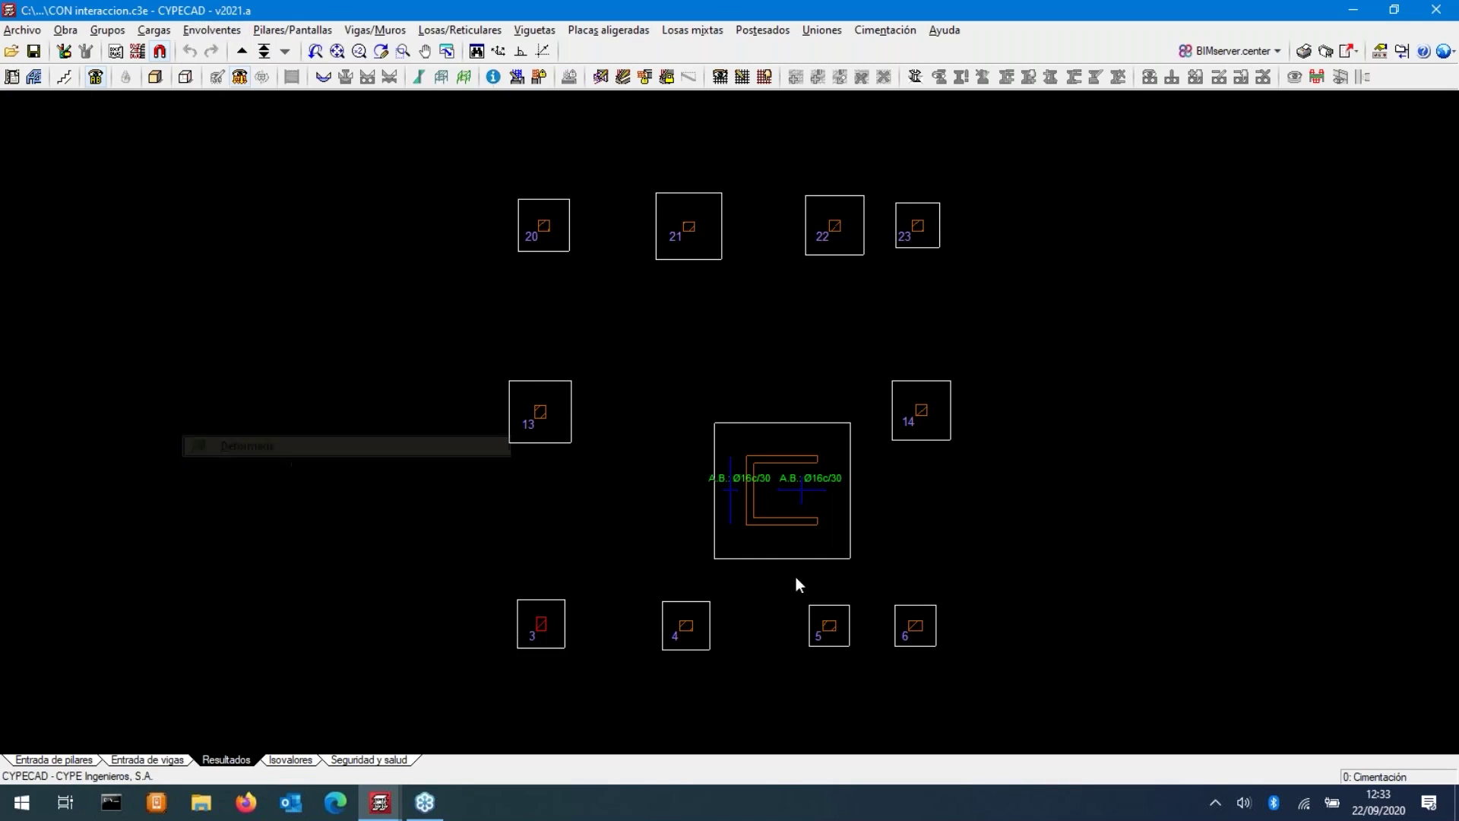
click(755, 532)
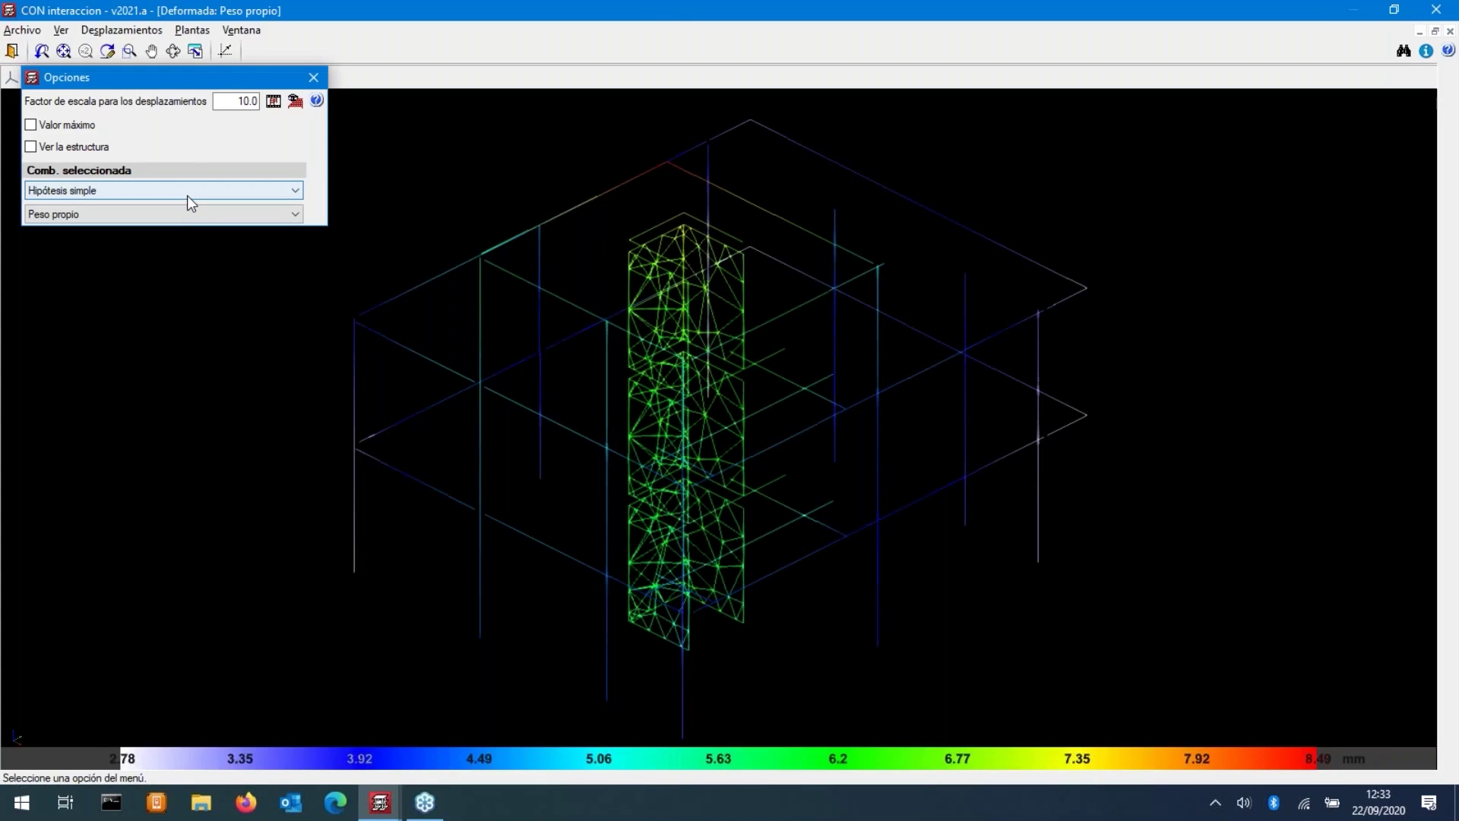
scroll(551, 638, up, 3)
scroll(554, 638, up, 1)
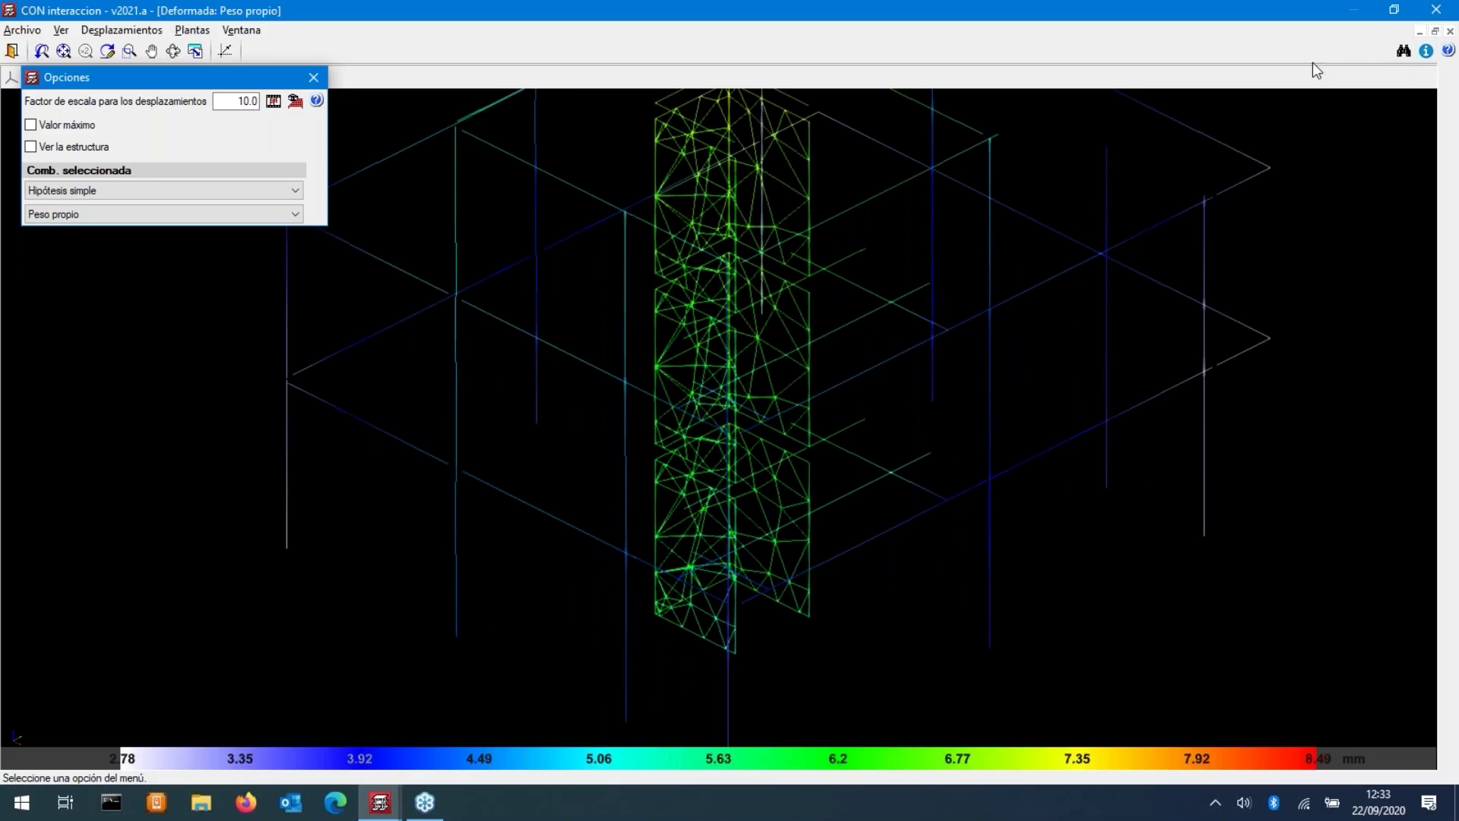
- Show the deformed shape for the Desplazamientos combination PP+CM and query the displacements at the bases of two columns
click(173, 217)
click(174, 218)
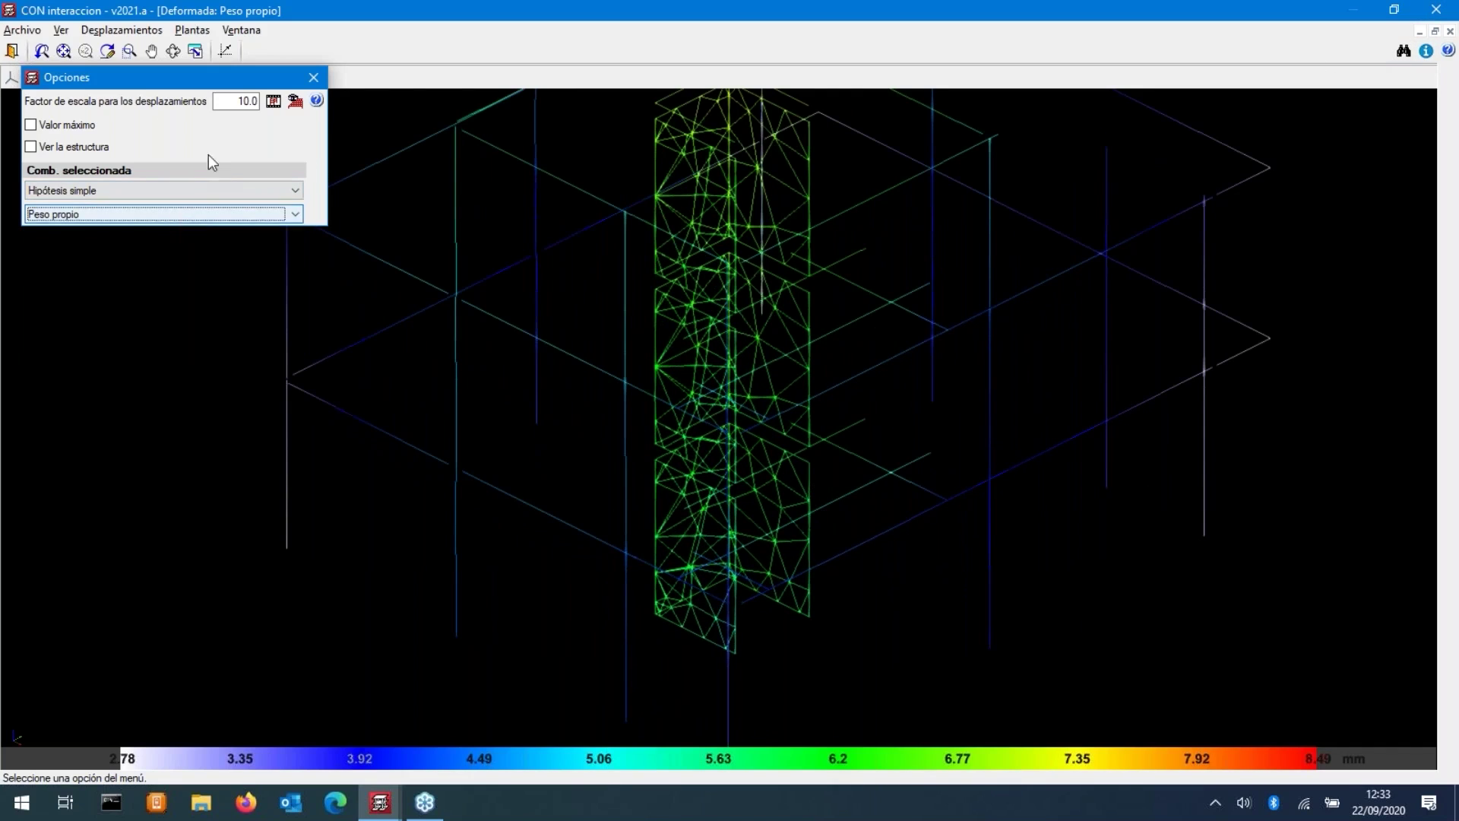
click(232, 100)
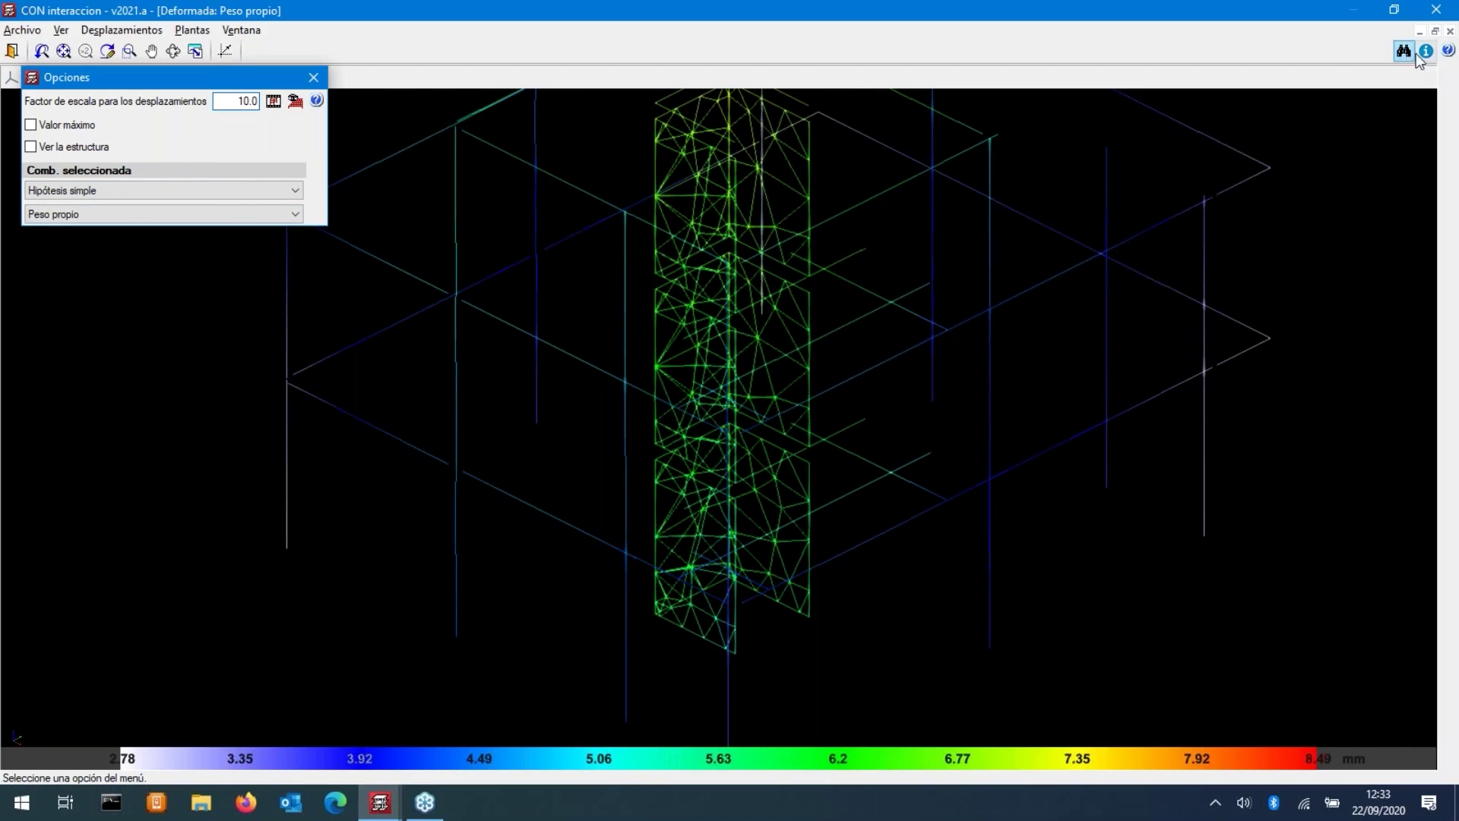
click(1424, 52)
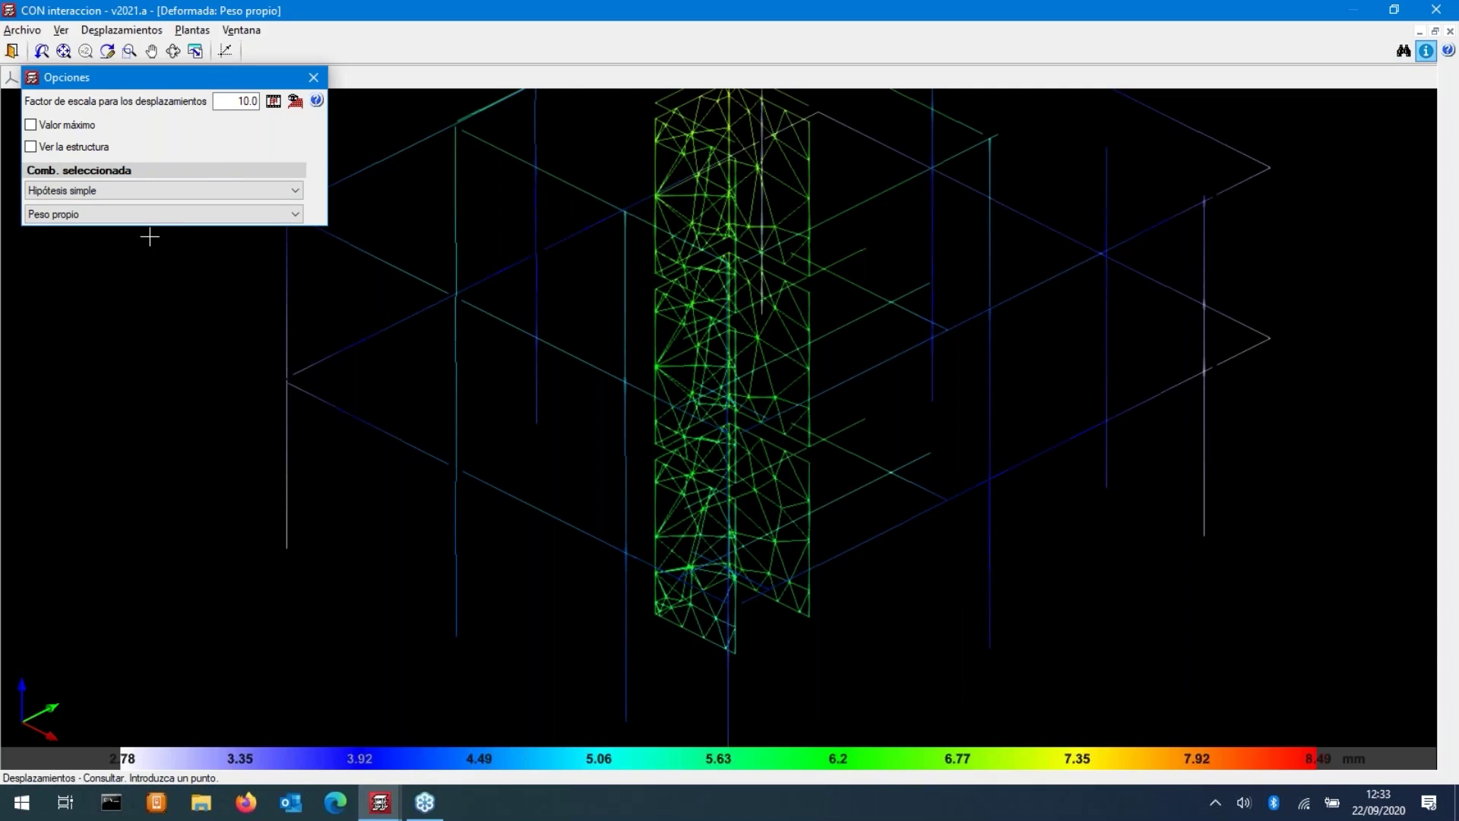
click(151, 189)
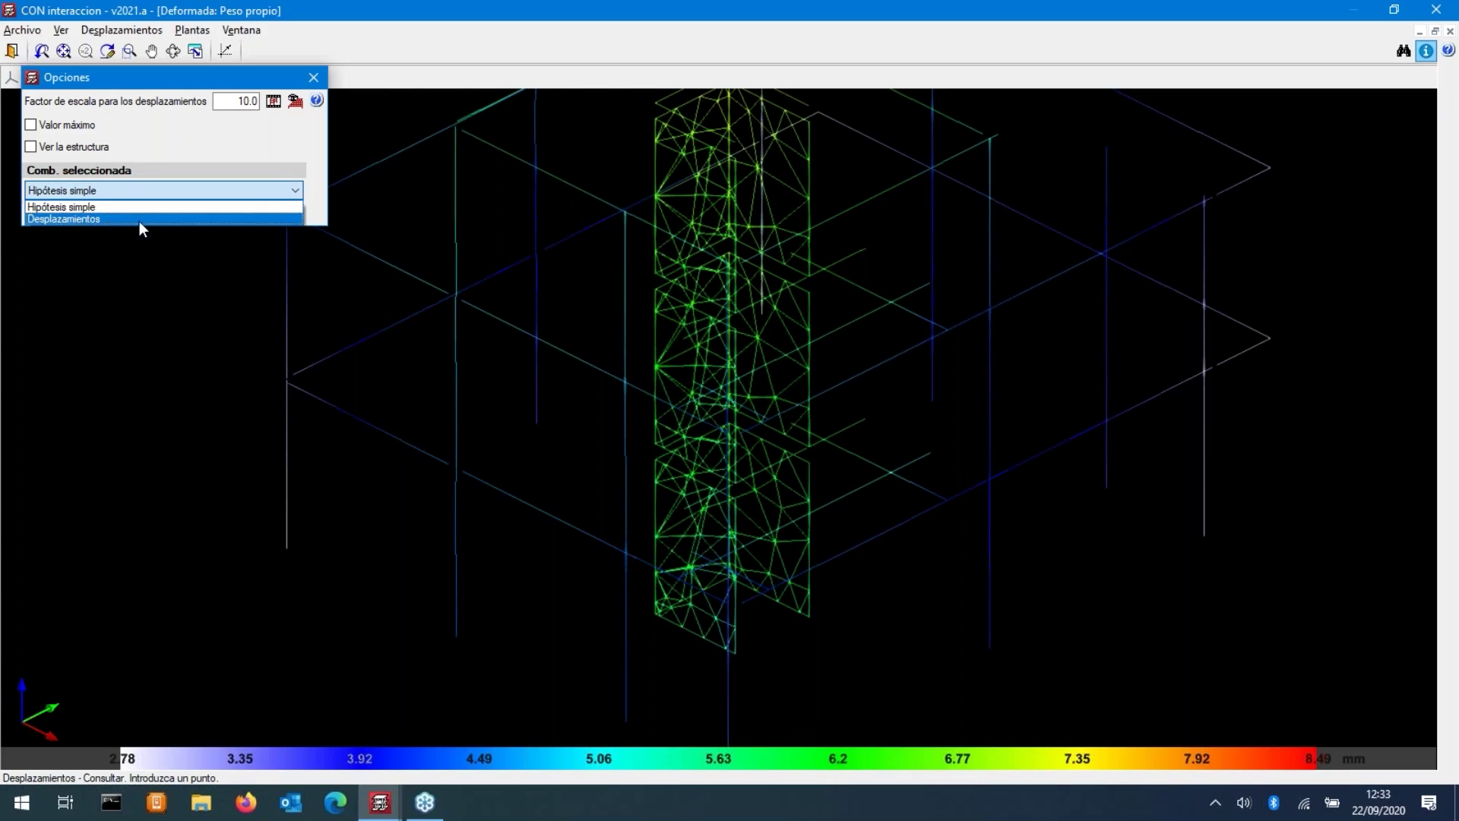
click(139, 221)
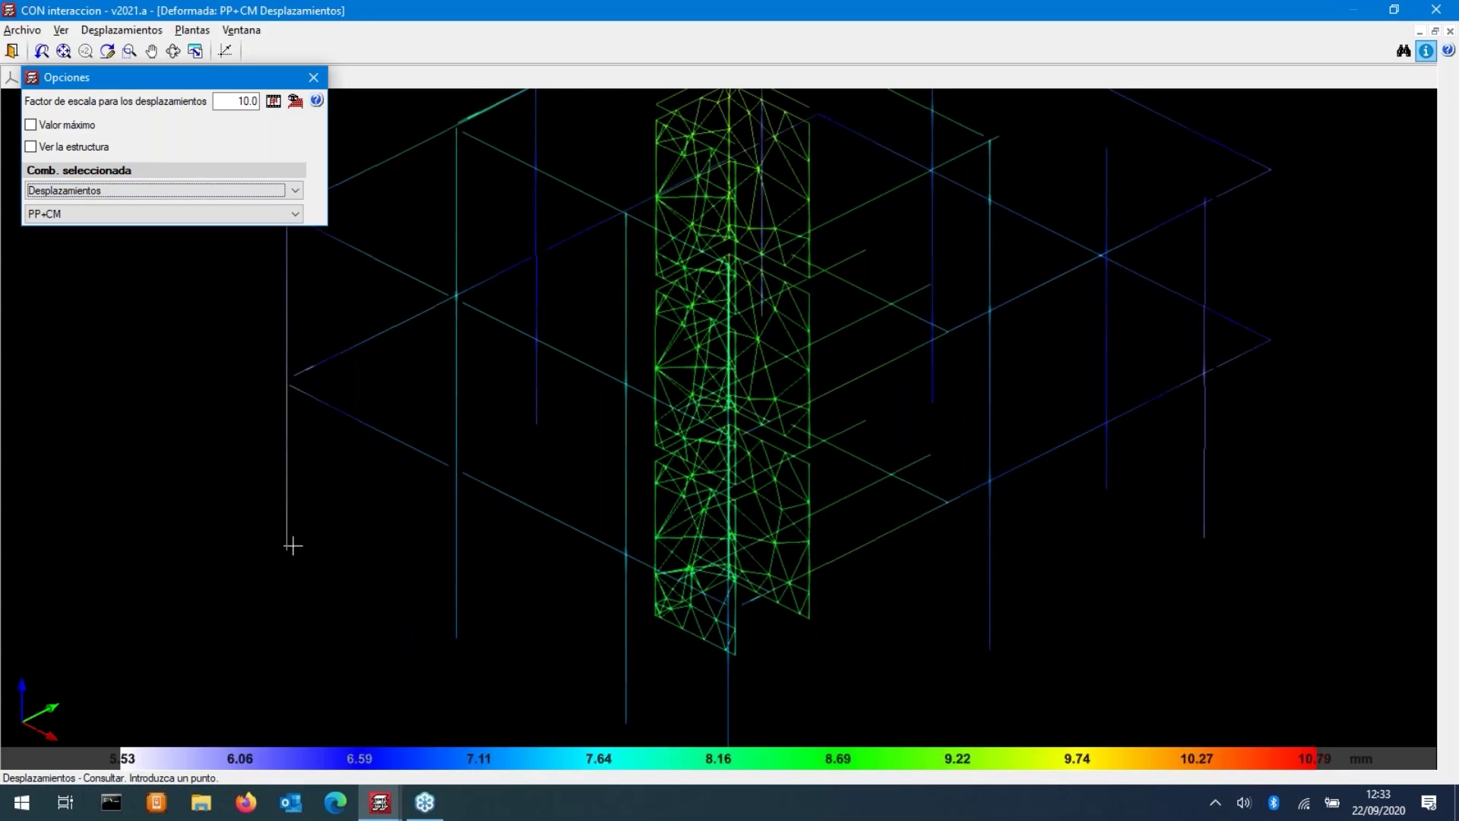
mouse_move(289, 556)
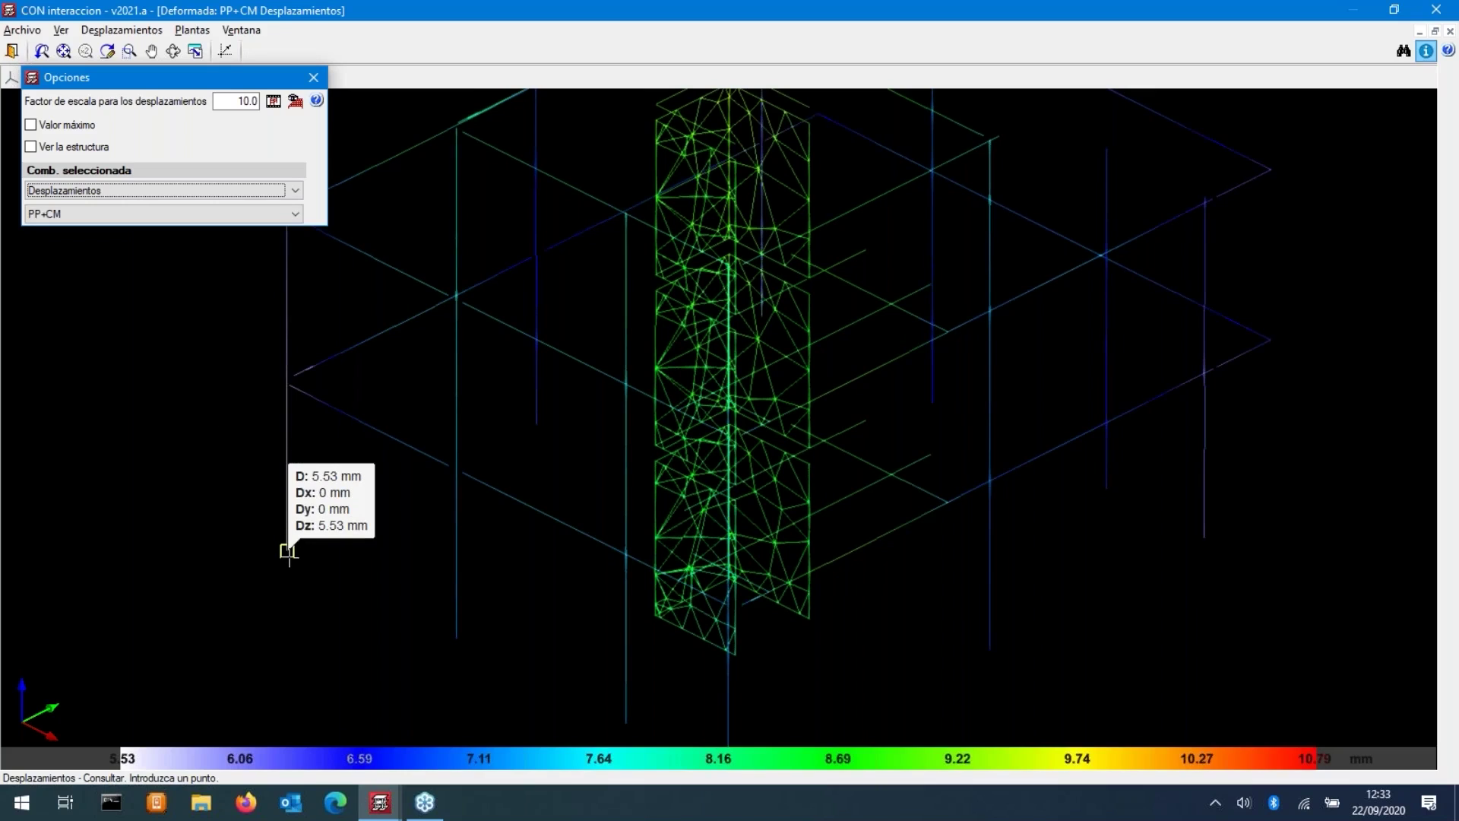
mouse_move(455, 638)
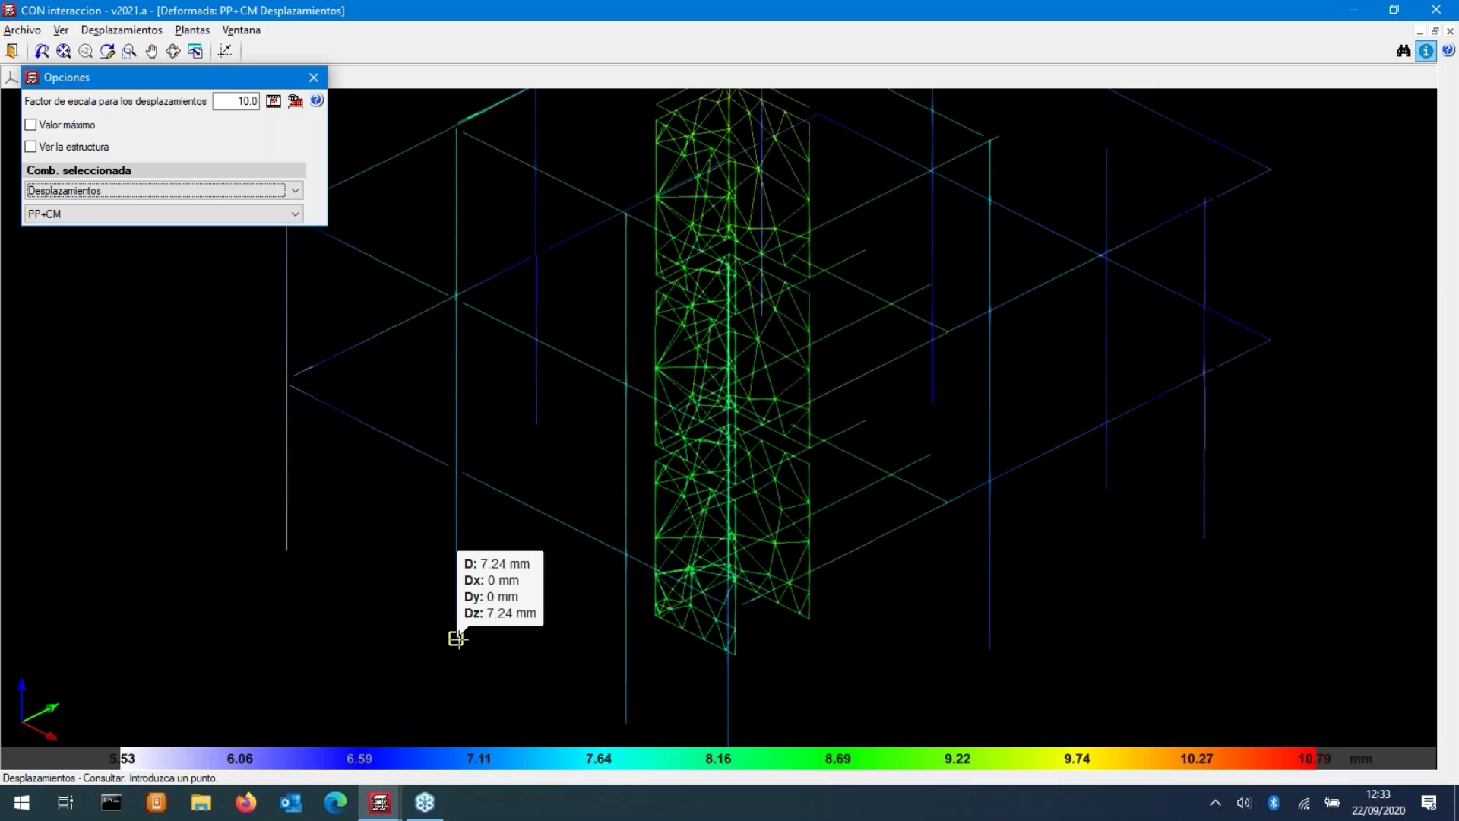
- Query the displacements at another column base and at the bottom corner of the core, and close the deformed shape view
mouse_move(624, 710)
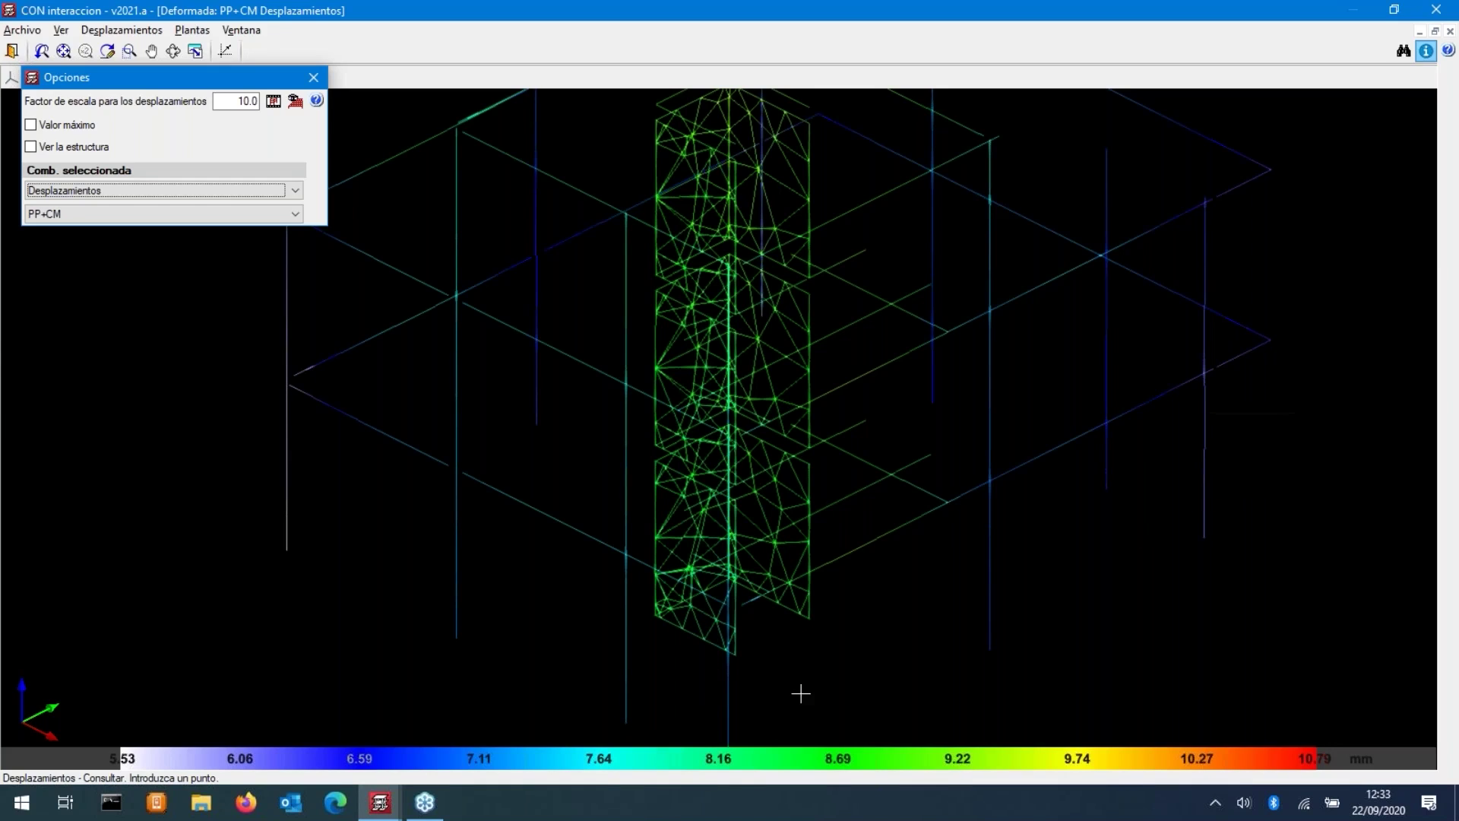
mouse_move(808, 617)
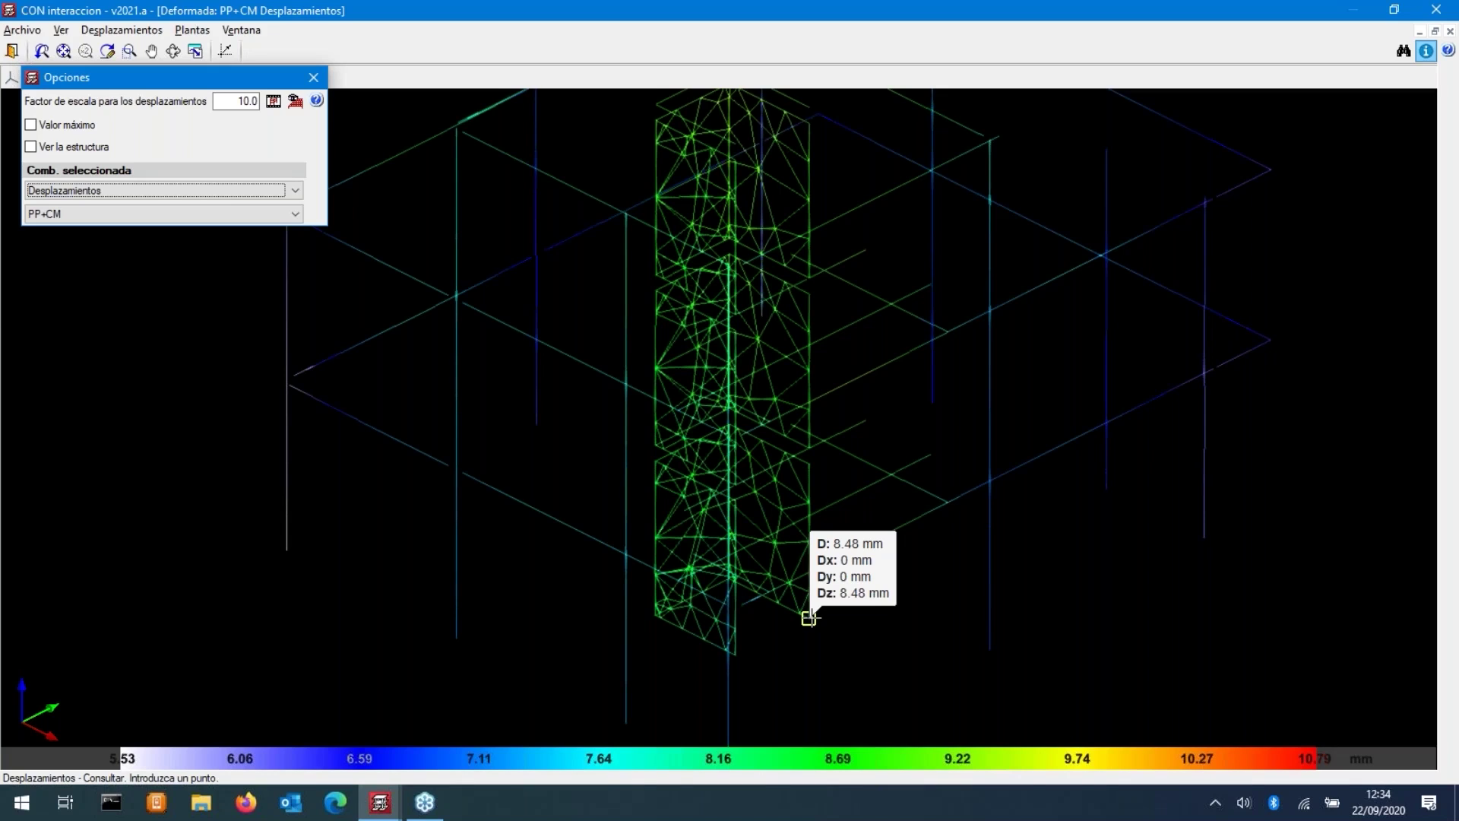
click(1438, 10)
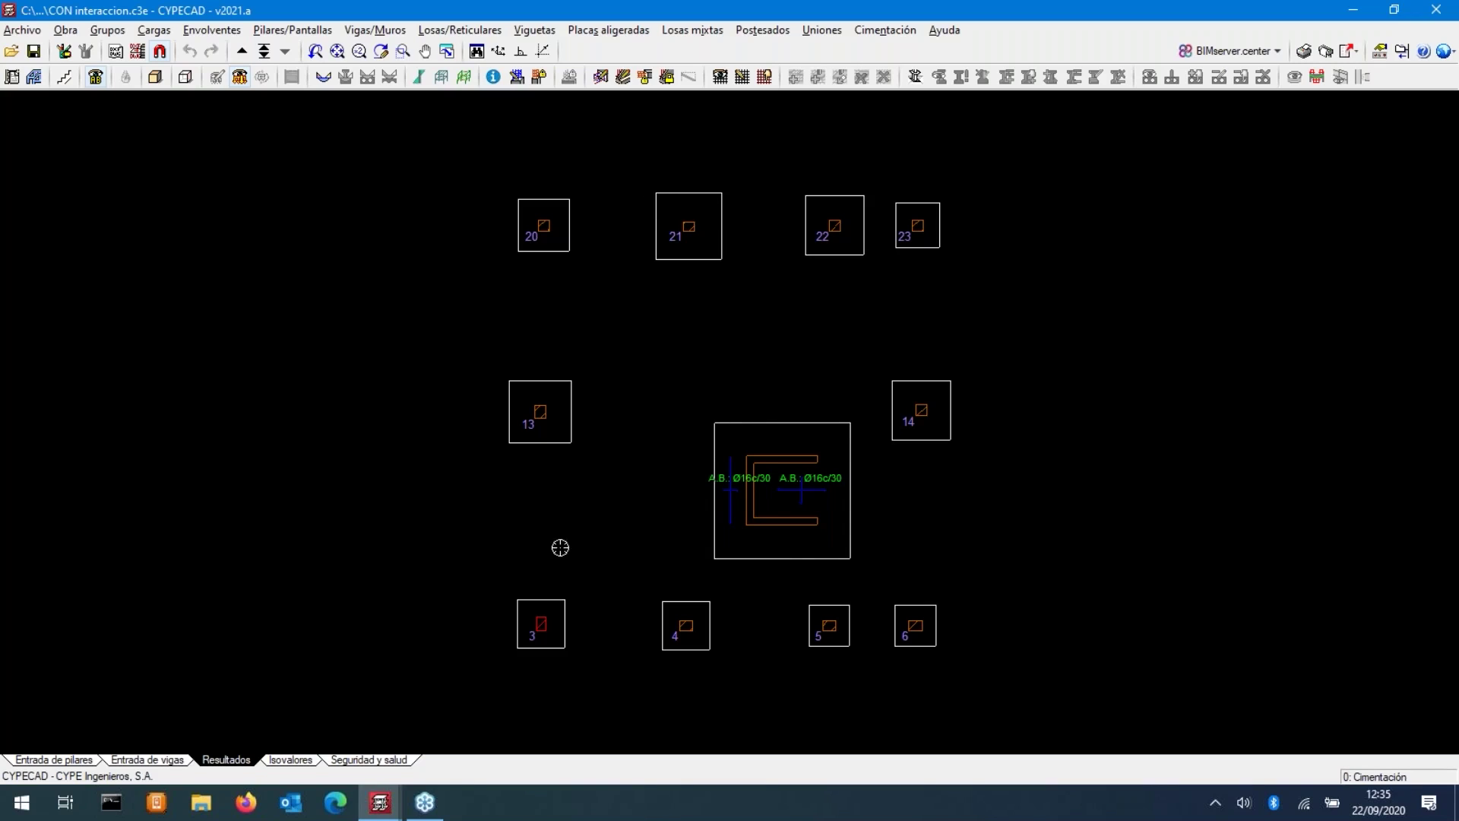
- Check the foundation slab for excessive ground stresses and dismiss the notice
click(212, 30)
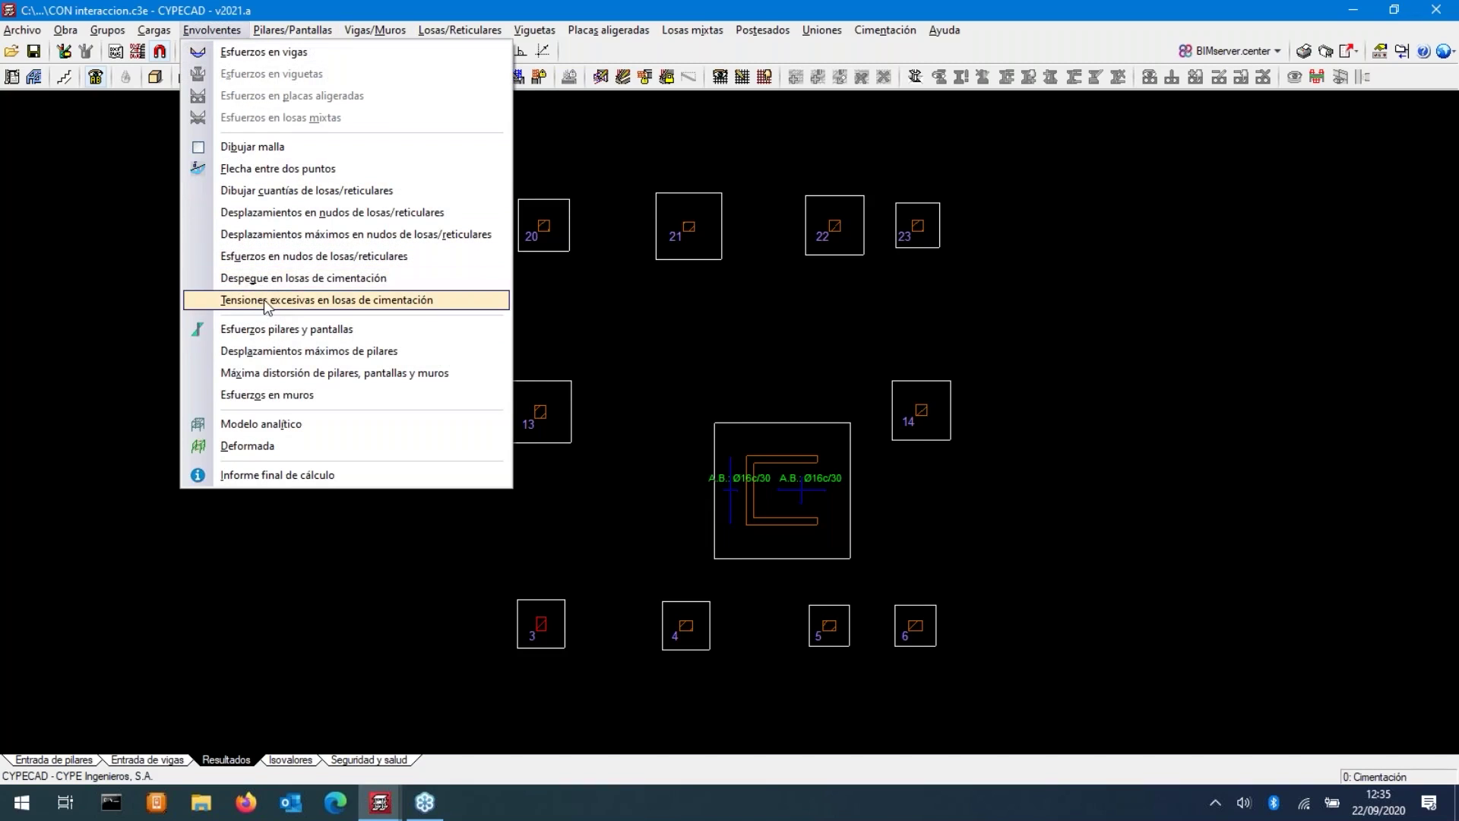
click(266, 301)
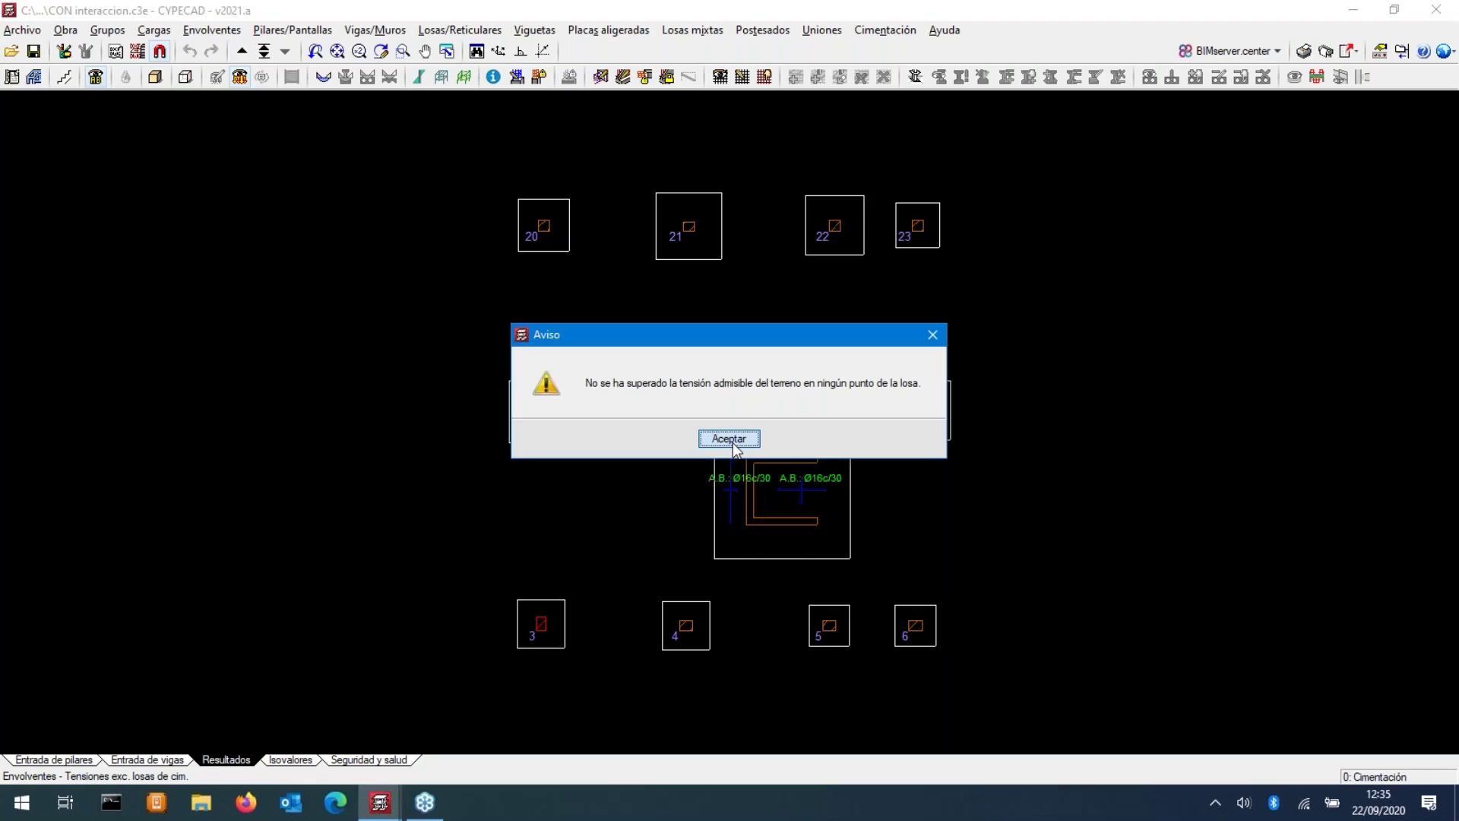
click(729, 440)
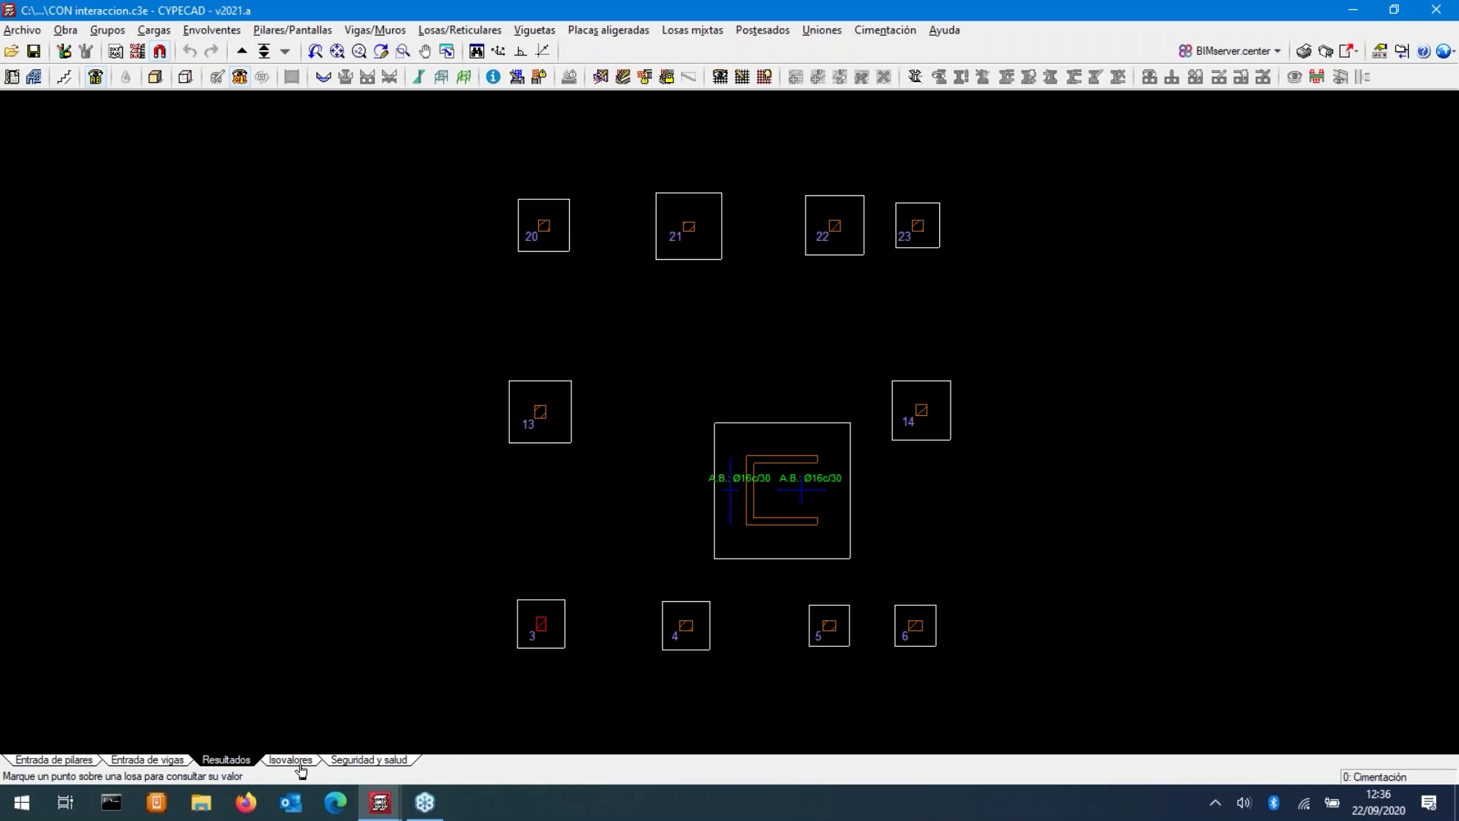
- Open the column editor for column 3, enlarge its window, and review the column's checks and 3D view
click(298, 34)
click(301, 55)
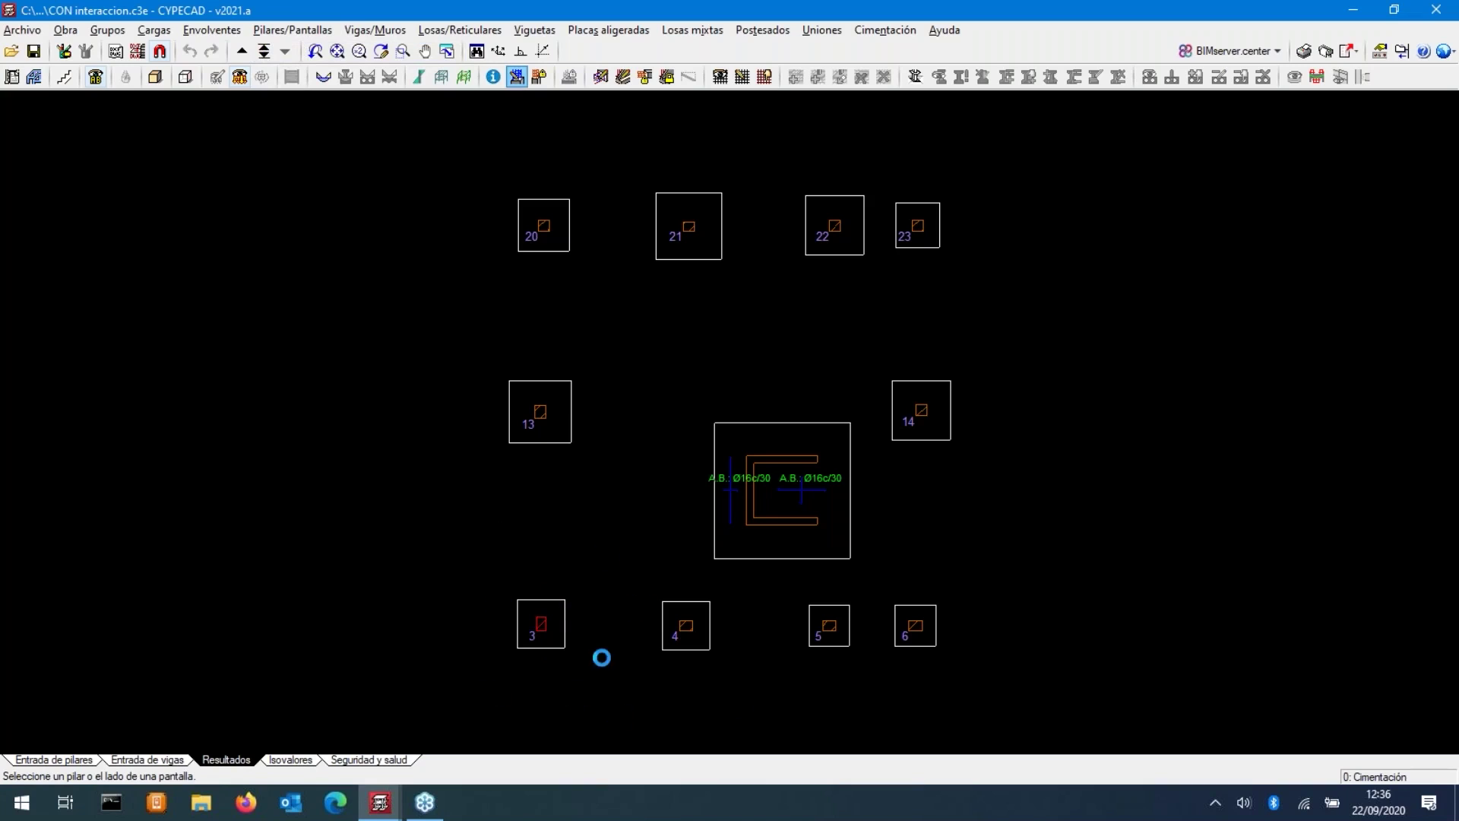
click(502, 579)
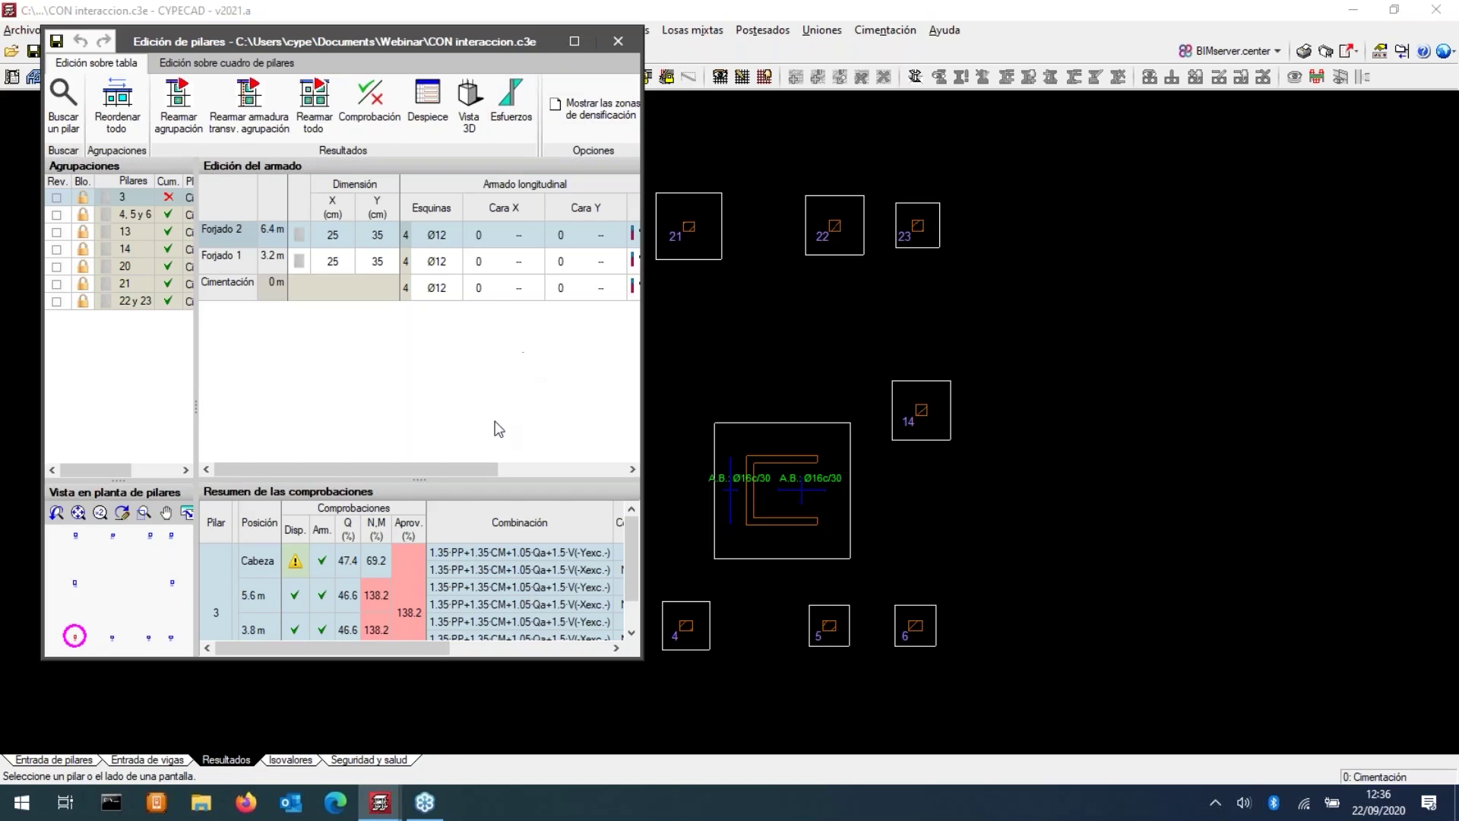
drag(659, 672, 779, 730)
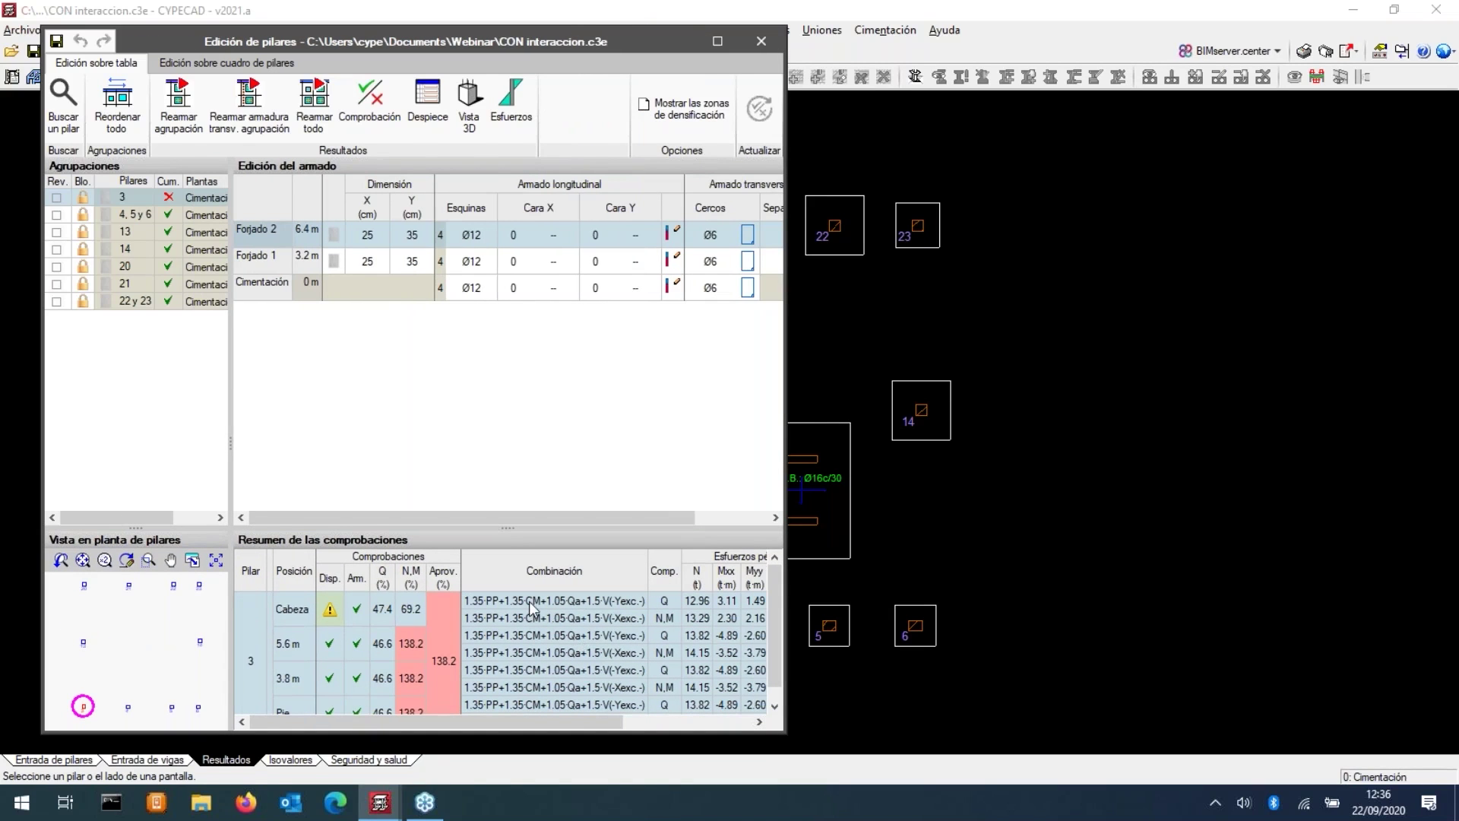
click(468, 121)
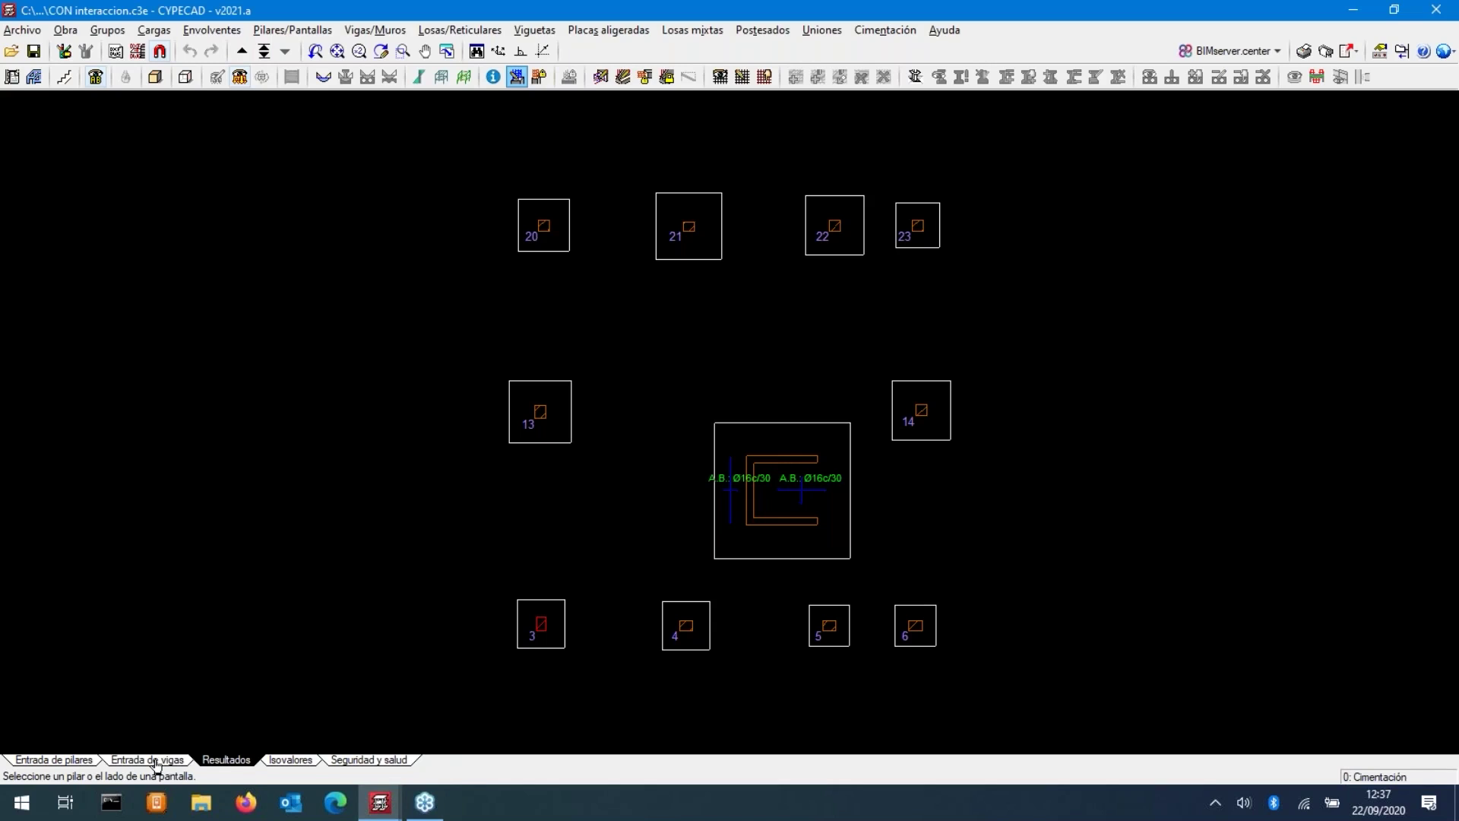
- Return to the beam input for the foundation floor and display the reference outlines over the plan
click(157, 760)
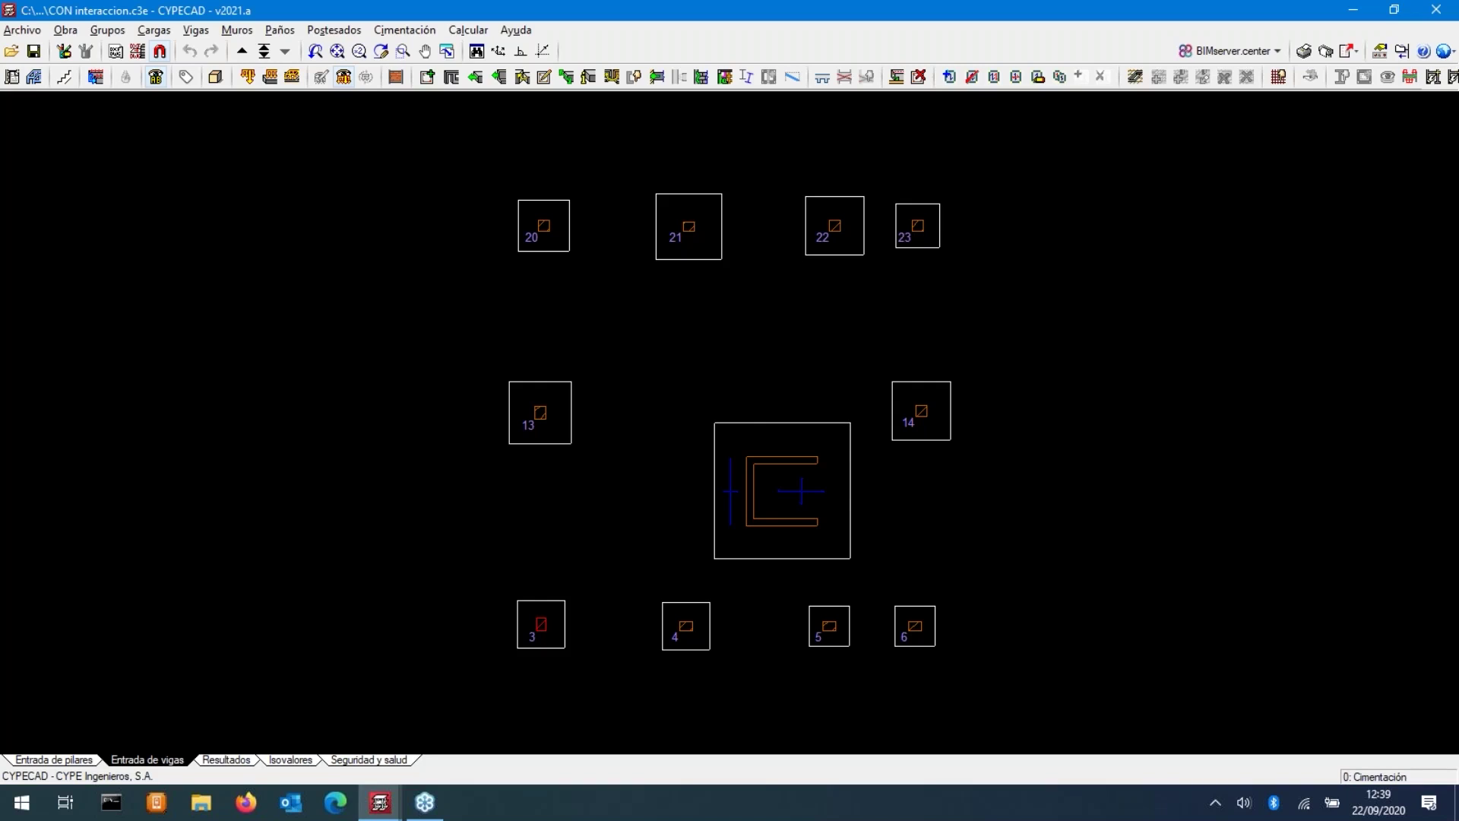
key(F4)
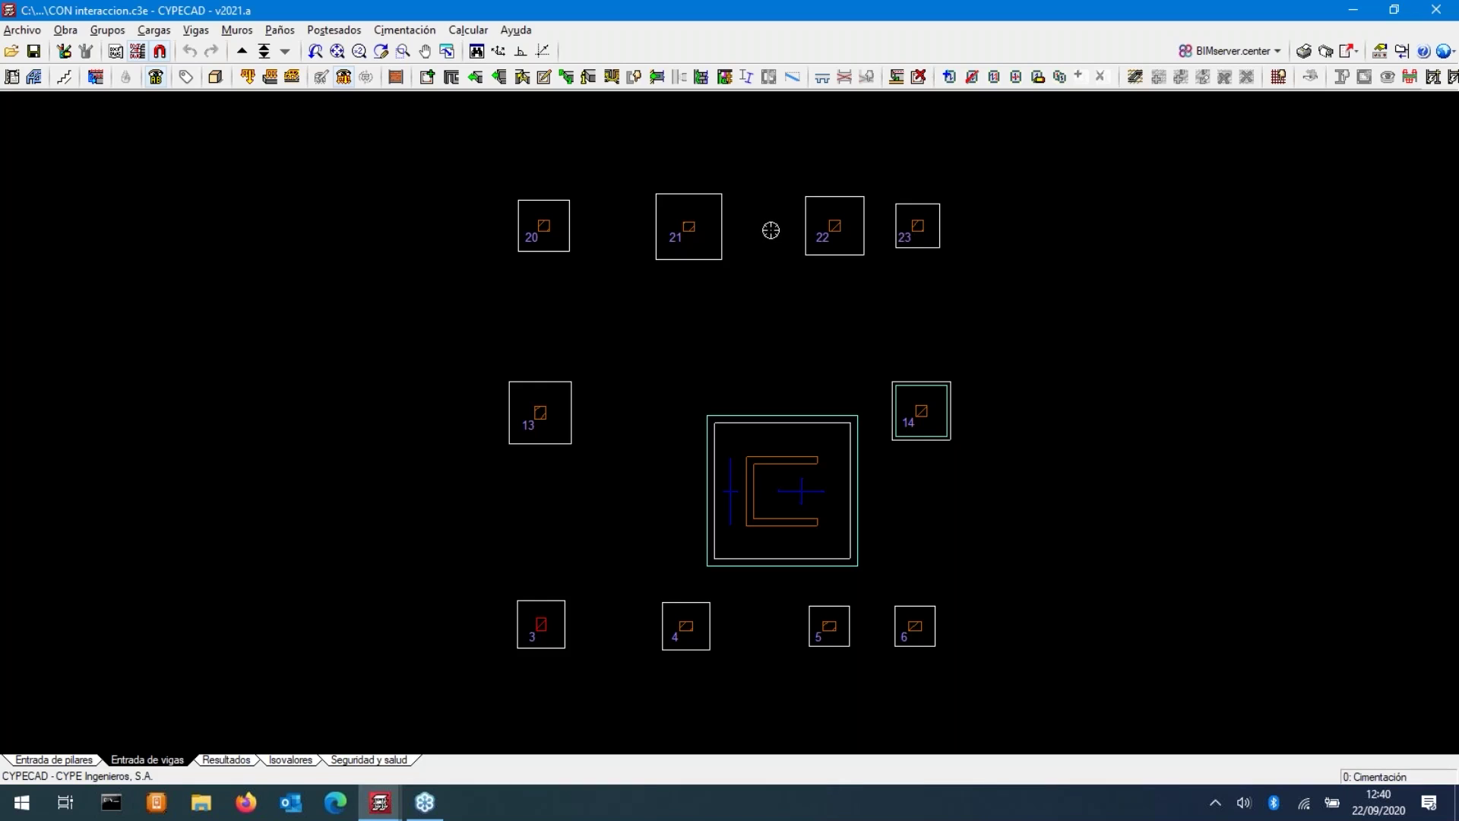
- Enable seismic action in the job's general data, opening the seismic code settings
click(65, 30)
click(79, 53)
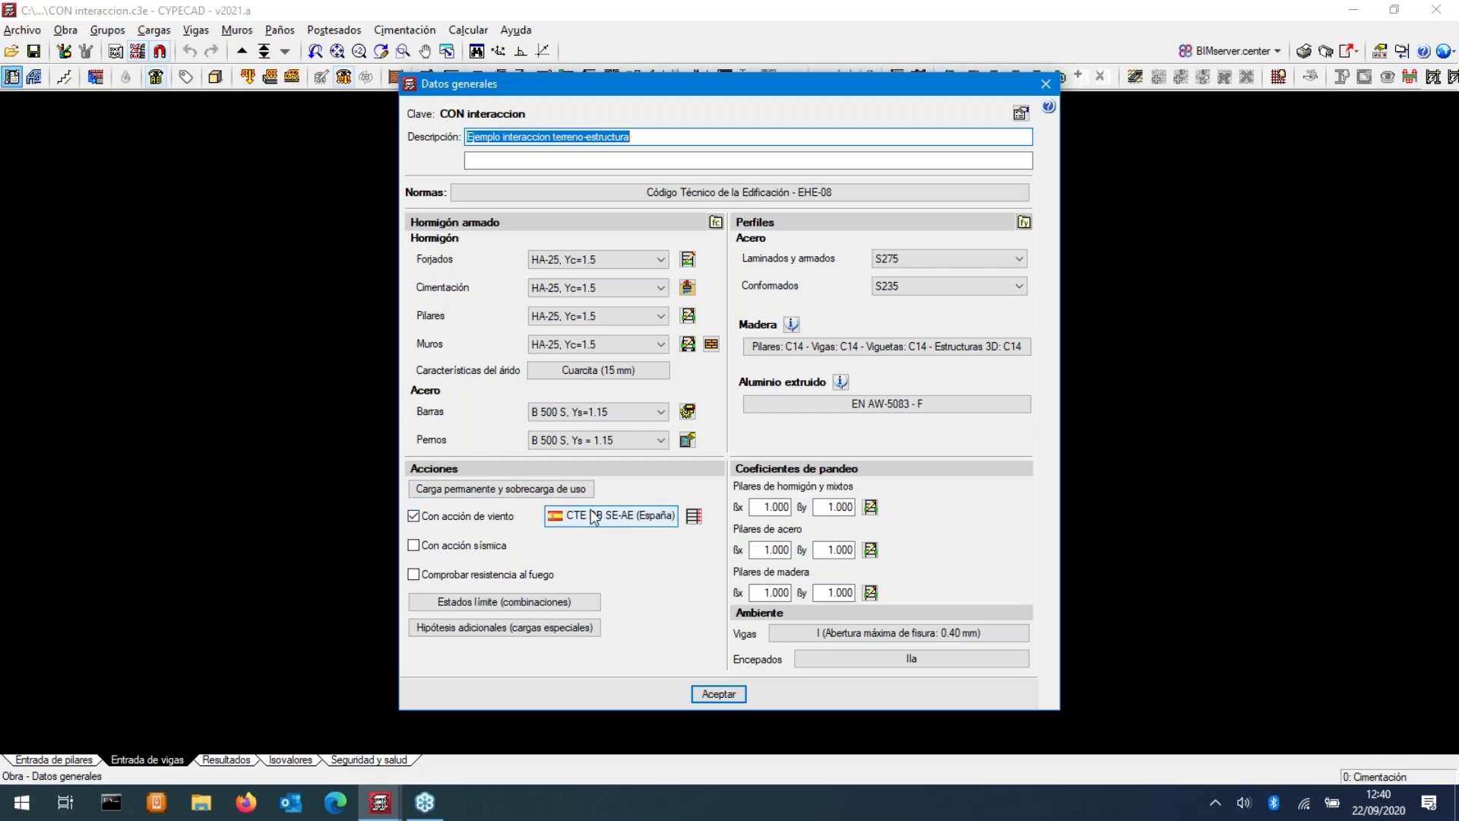
click(451, 543)
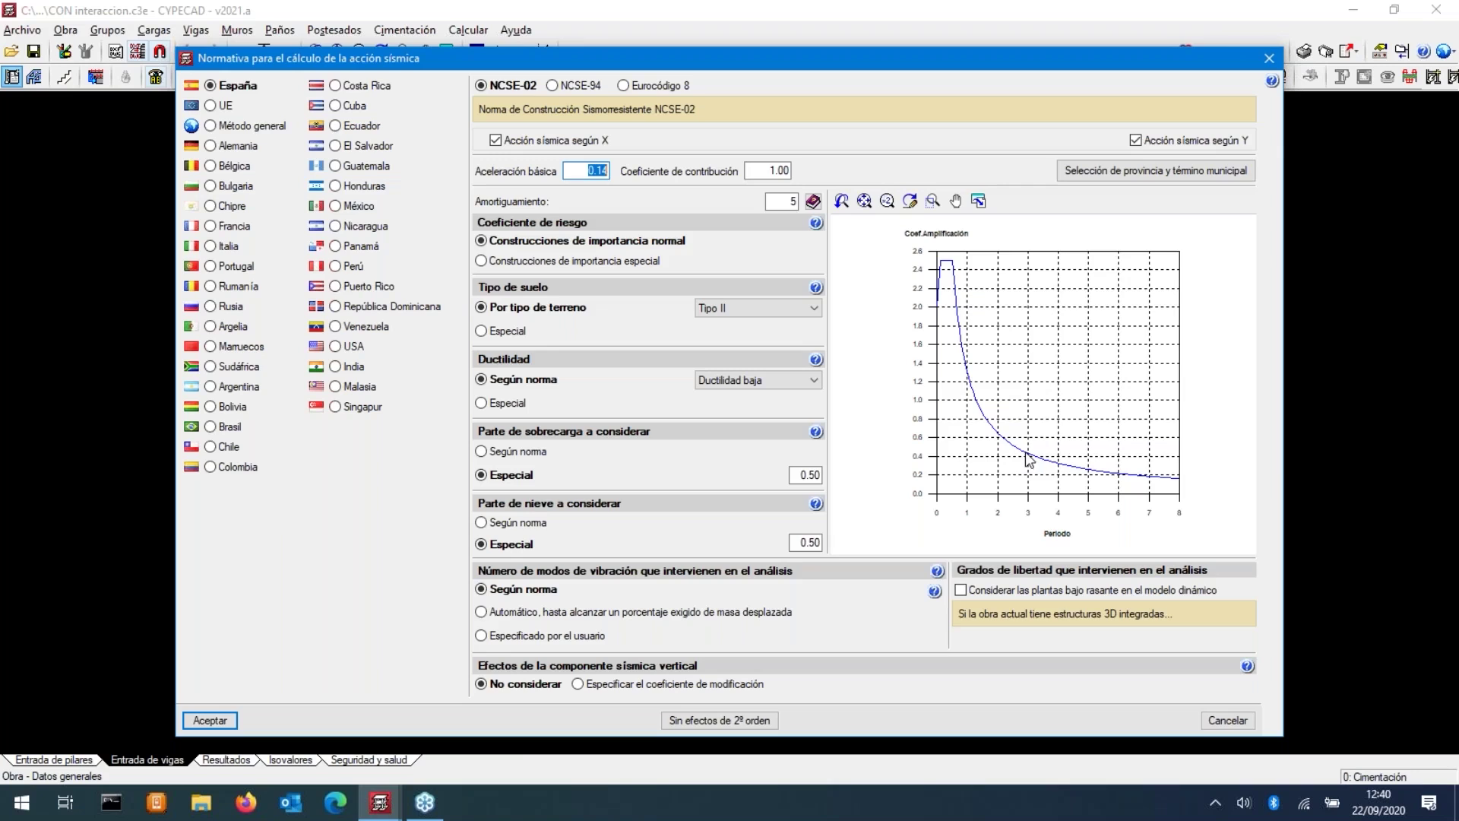
- Close the seismic code and general data settings without changes, and hide the teal template outlines in the foundation plan
click(1267, 61)
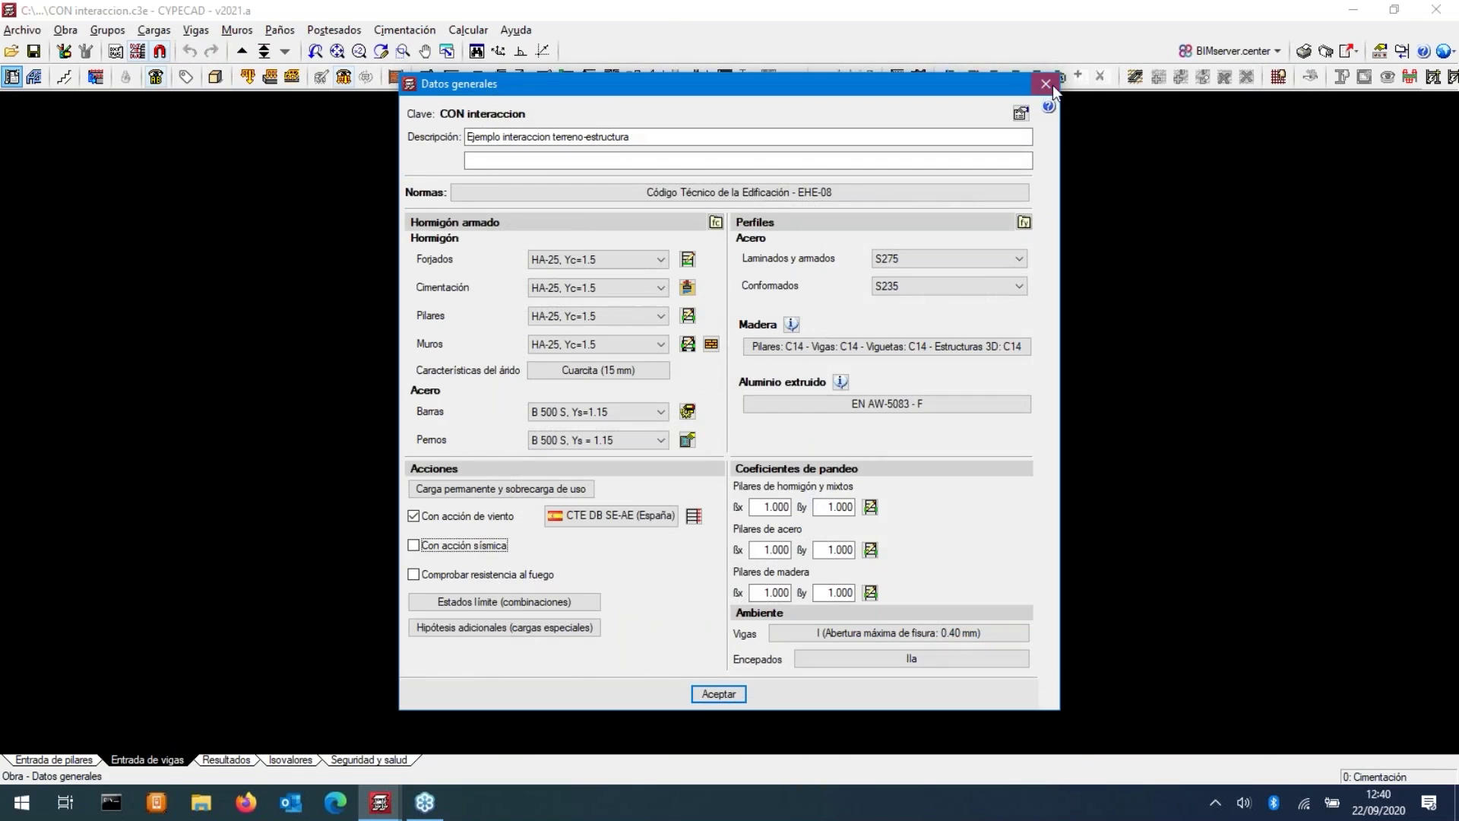
click(1054, 79)
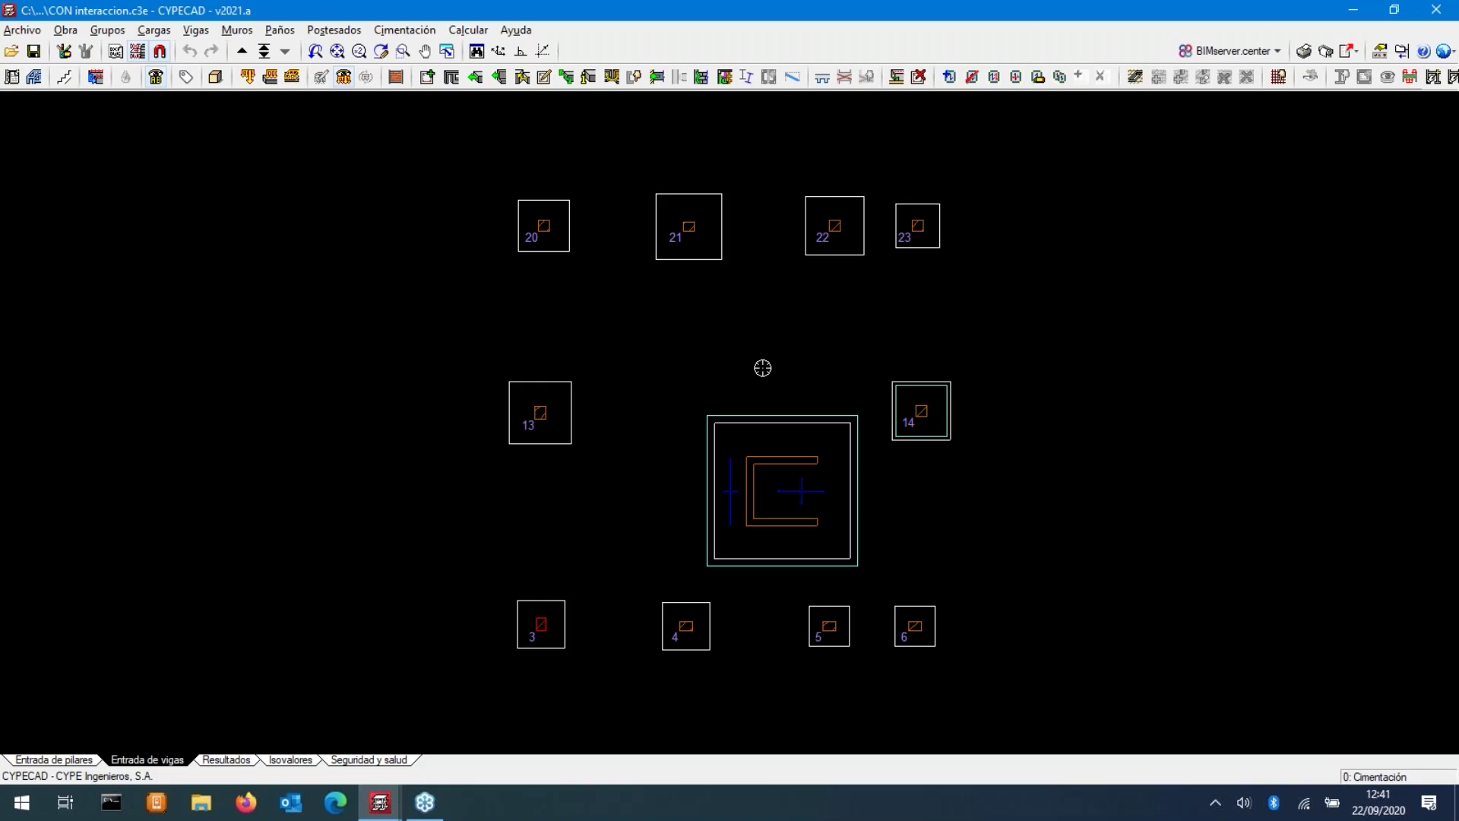
key(F4)
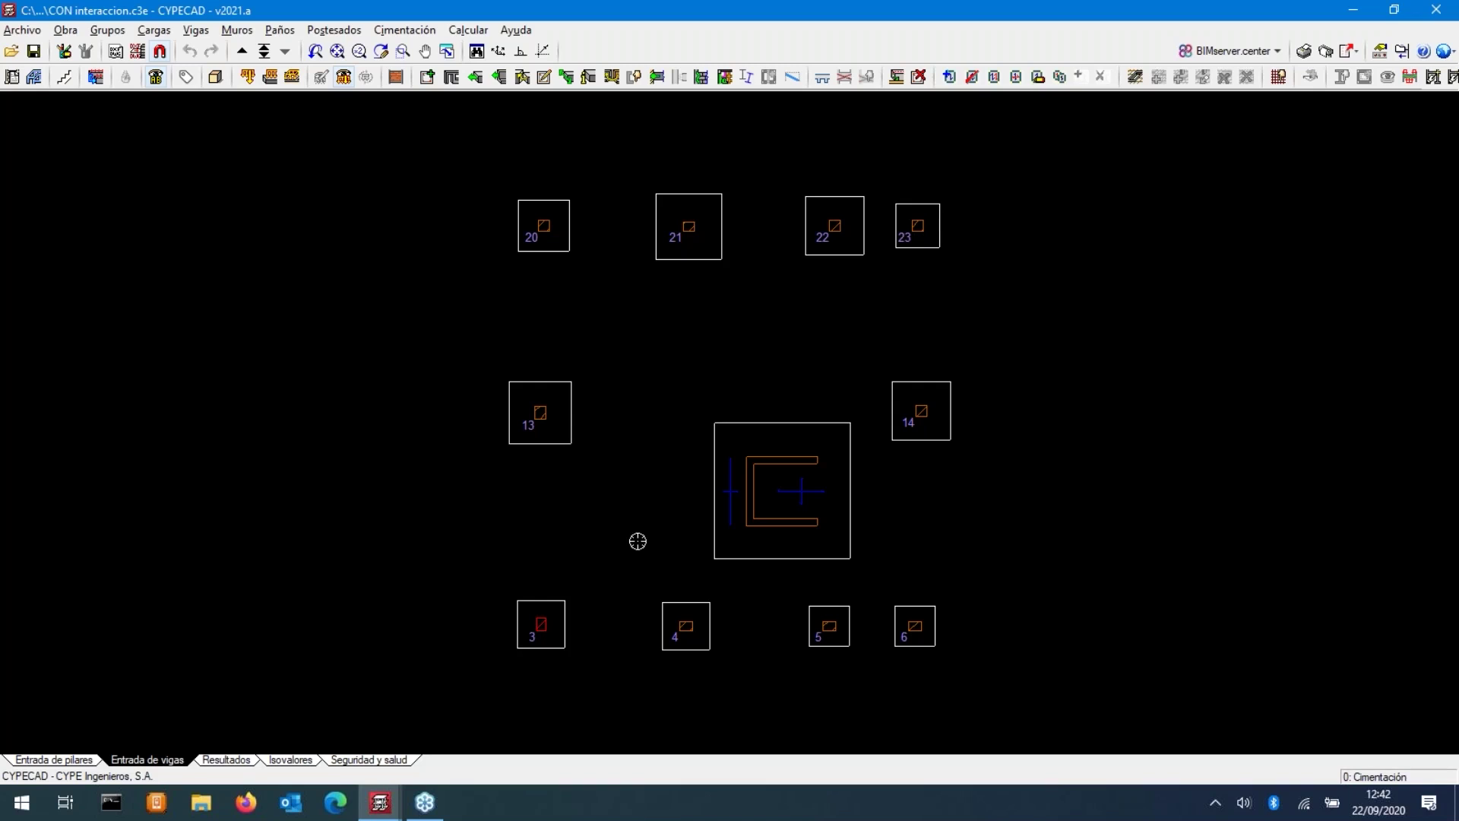
- Delete the isolated footing under column 13 from the foundation elements
click(395, 31)
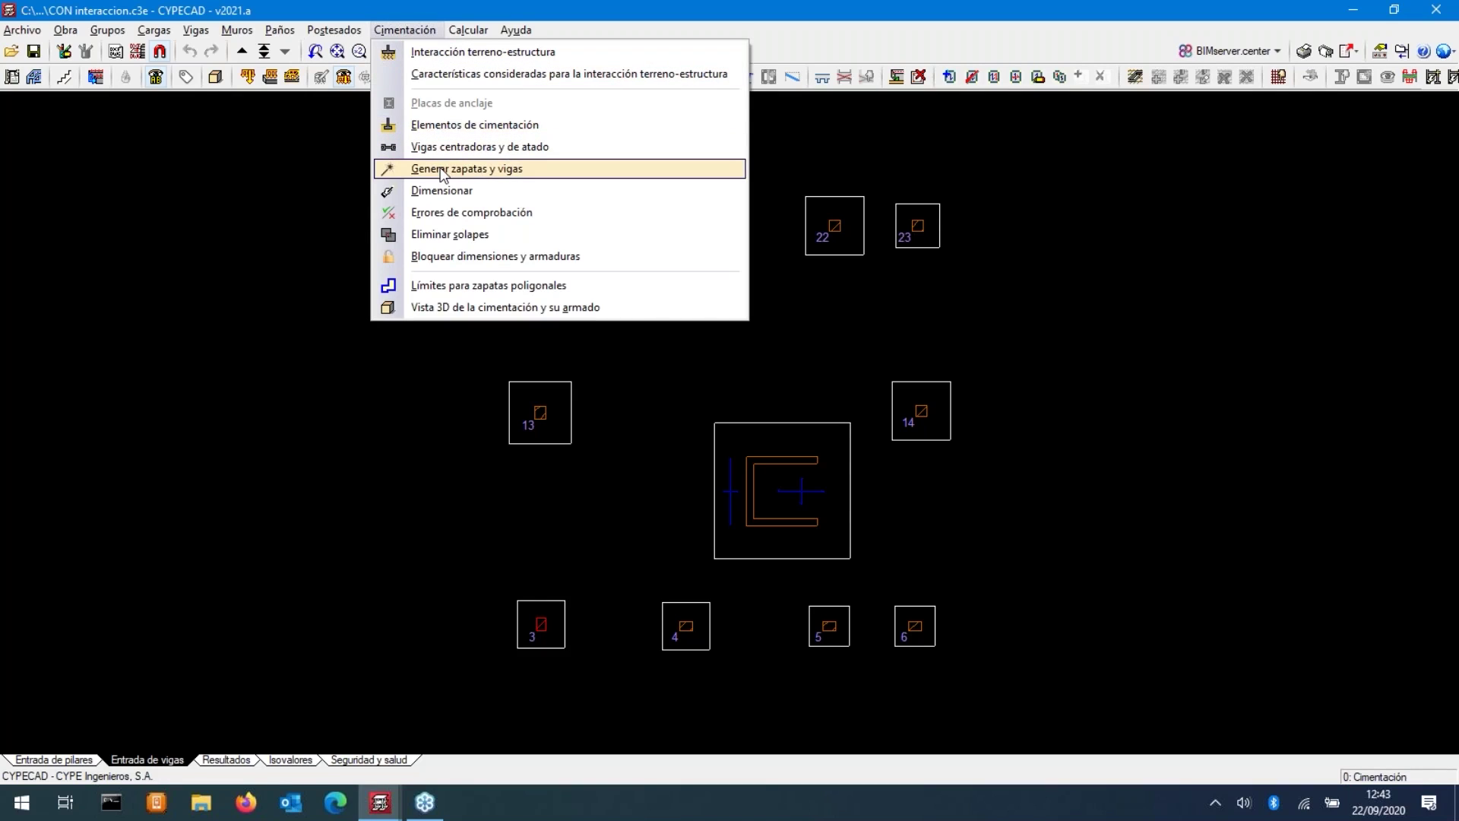
click(441, 125)
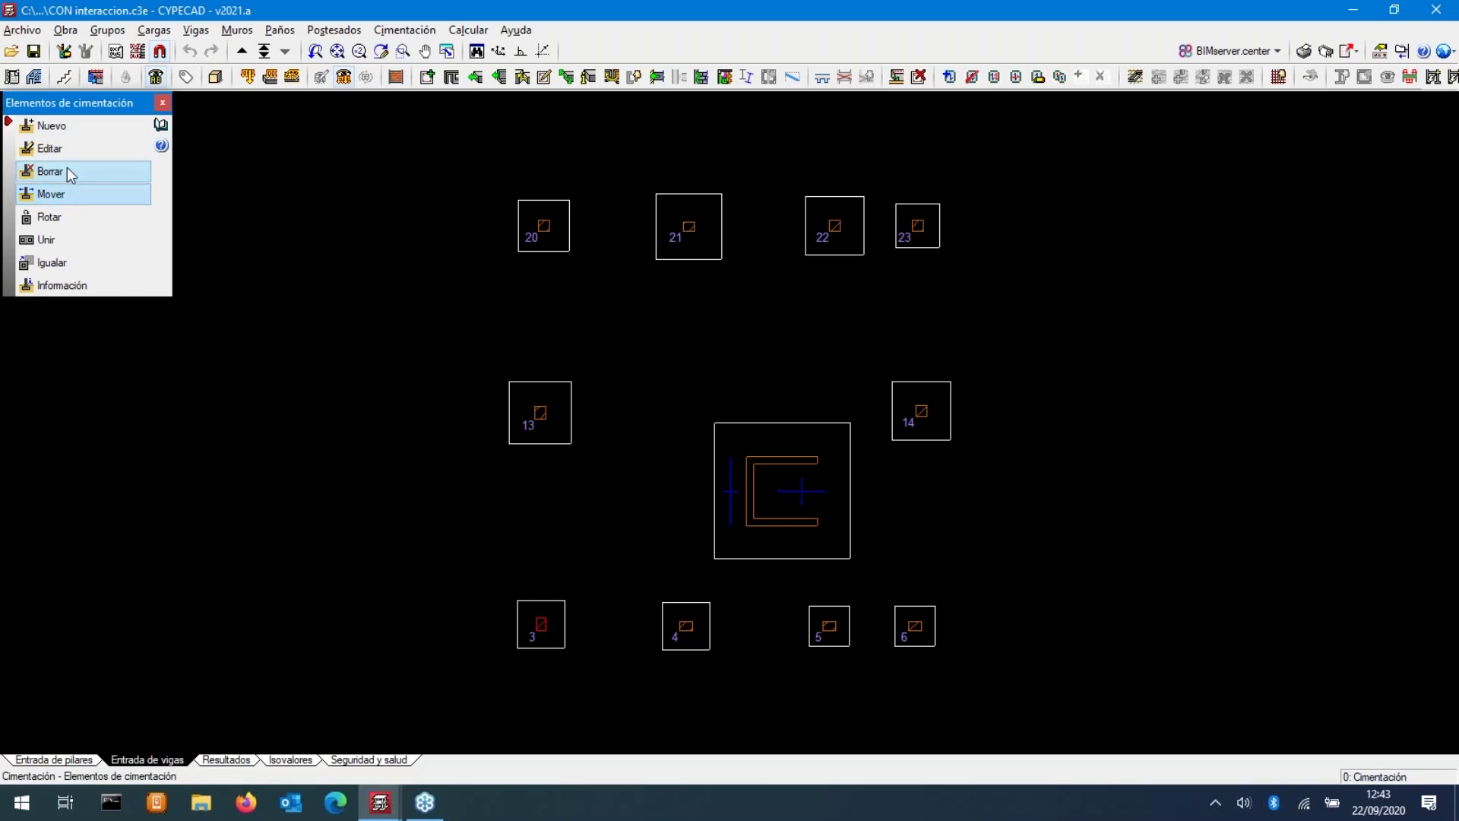
click(65, 170)
click(551, 424)
- Place a new three-pile cap under column 13, defined as a multiple-column element
click(51, 125)
click(713, 418)
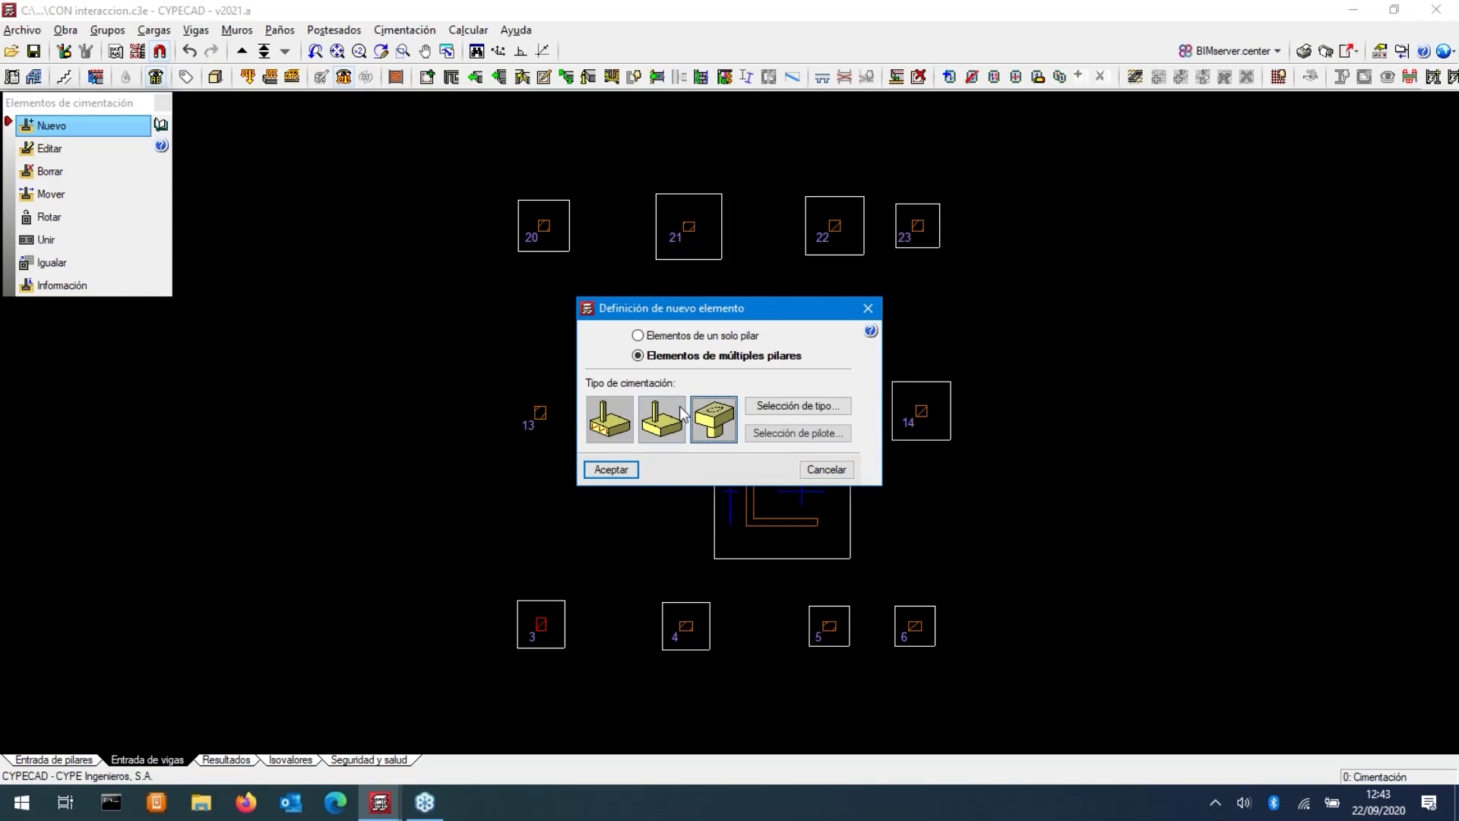
click(610, 470)
click(536, 414)
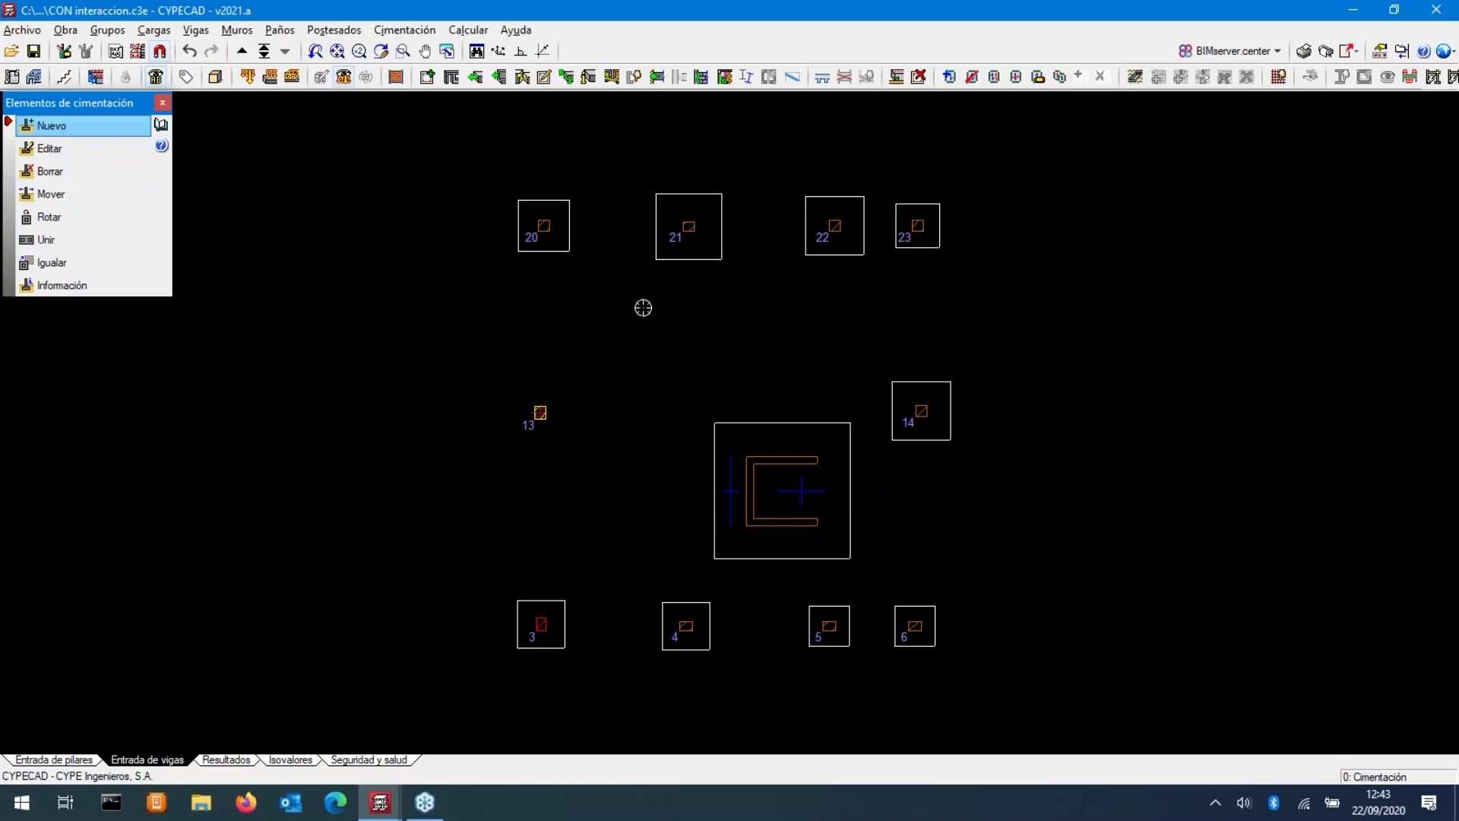
right_click(587, 359)
click(542, 413)
click(541, 412)
right_click(541, 412)
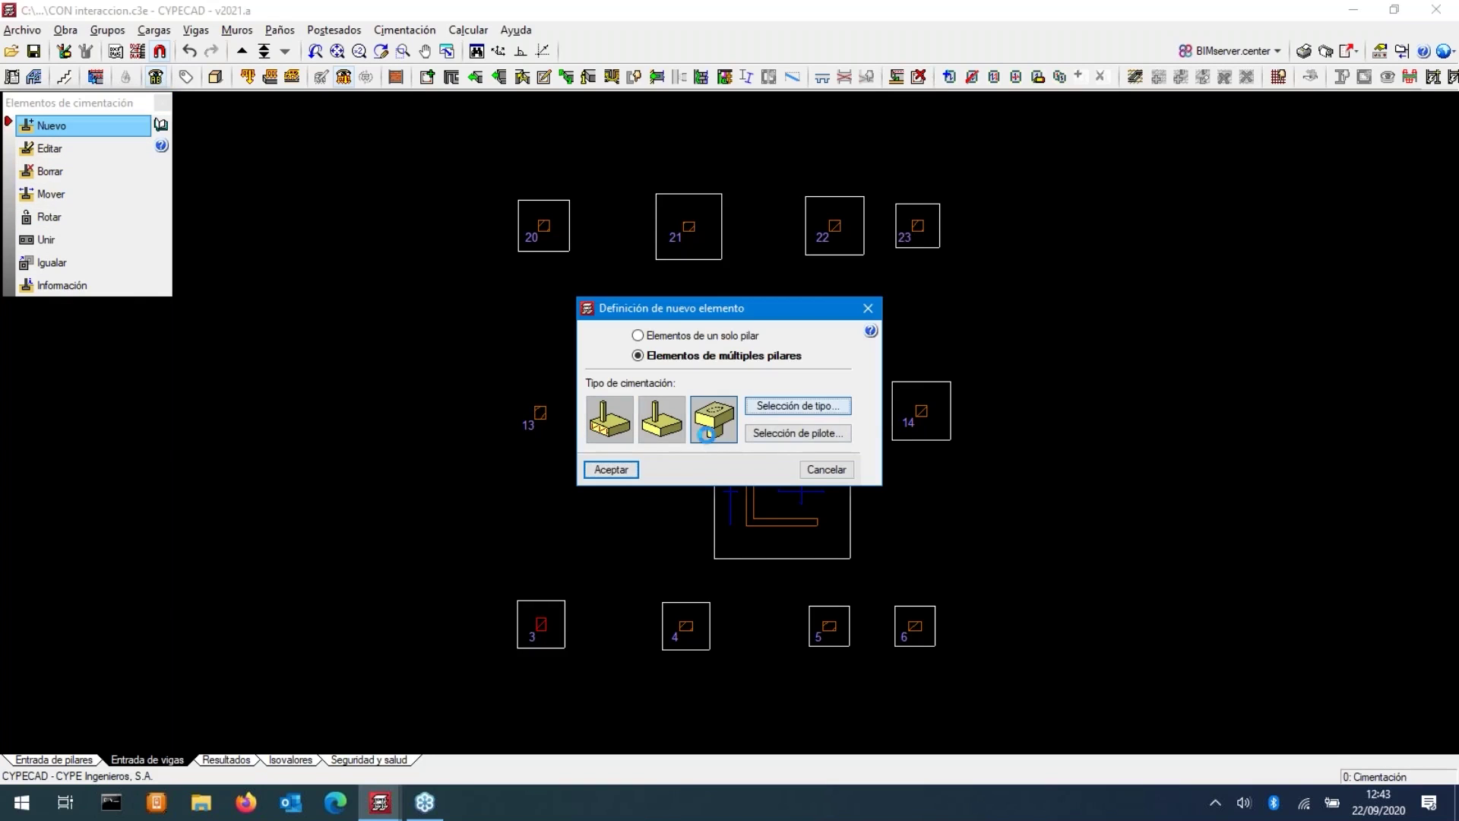
click(781, 407)
click(583, 411)
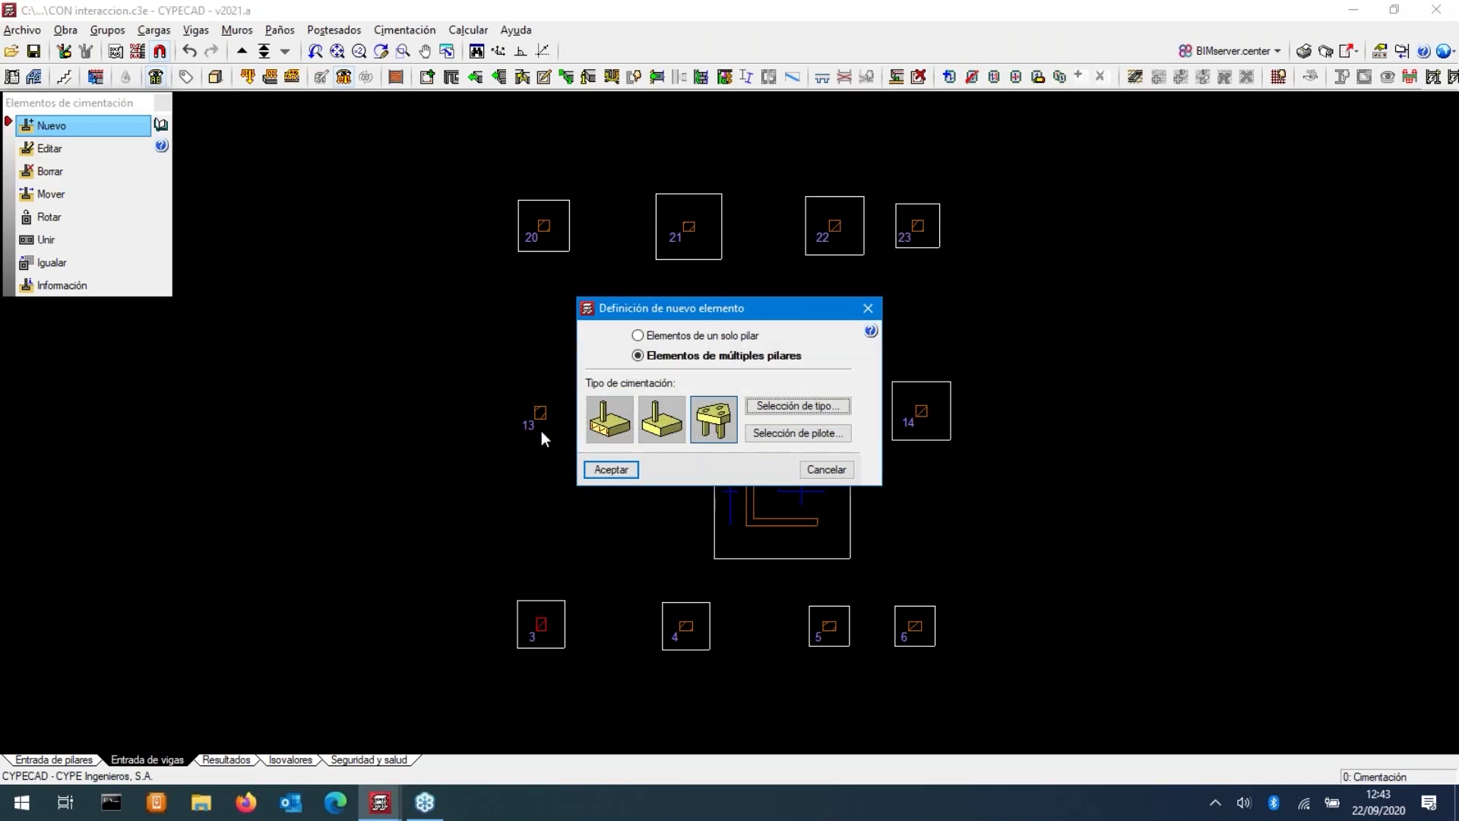
click(606, 470)
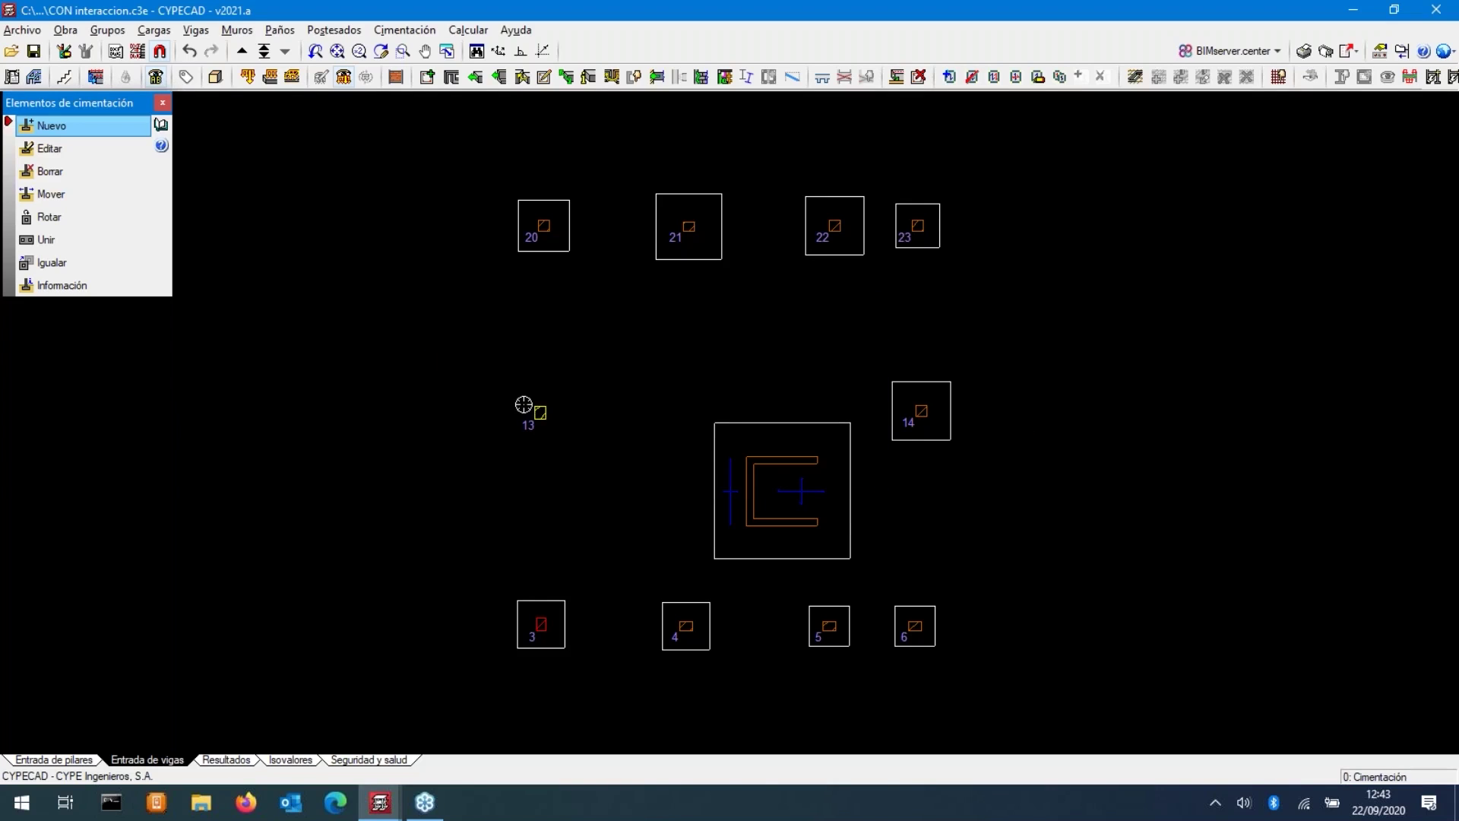
click(533, 411)
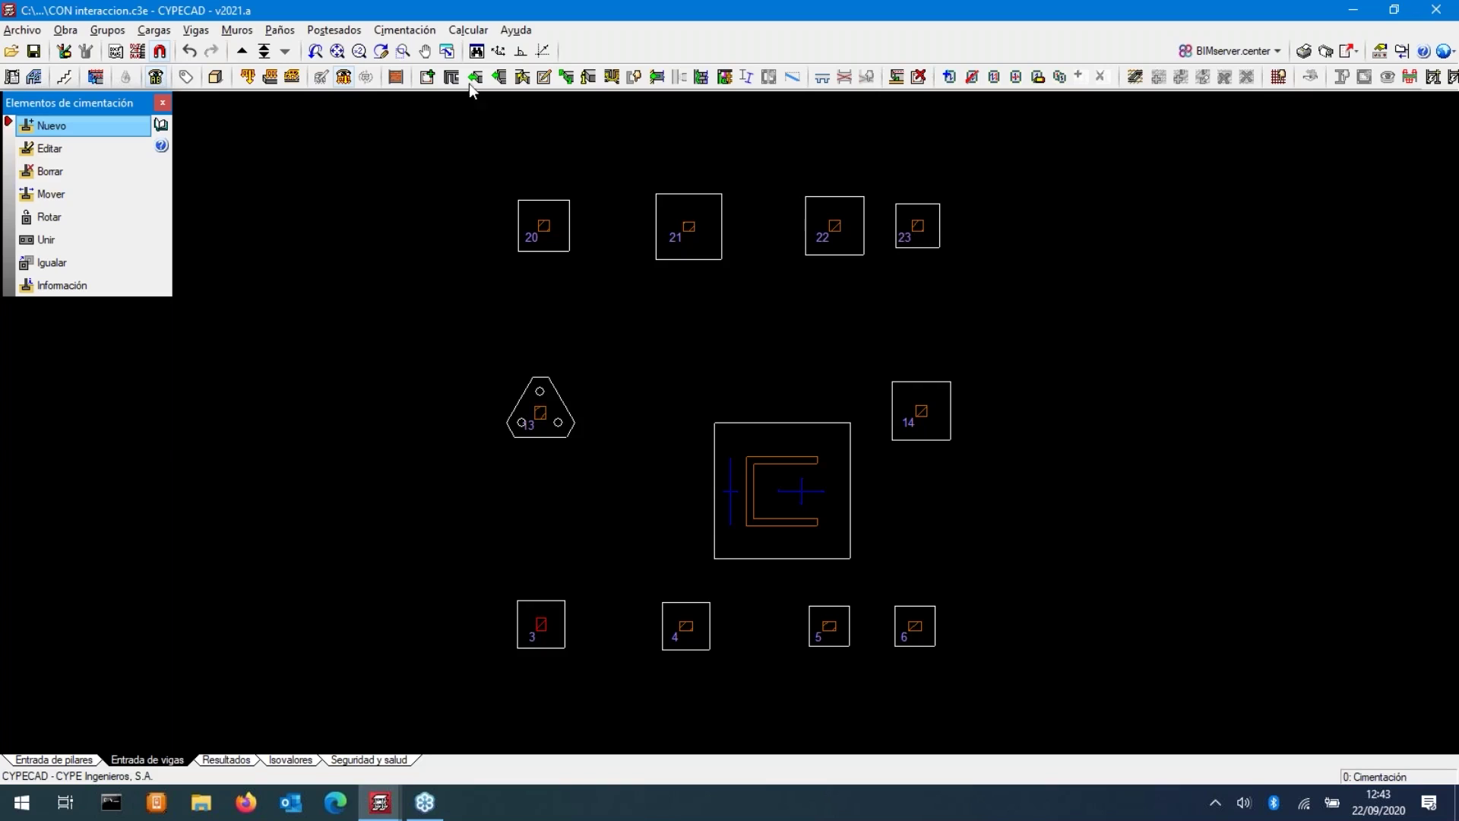
- Review the soil-structure interaction settings for the footings' subgrade modulus and the pile caps' axial pile stiffness, and close them
click(404, 30)
click(471, 51)
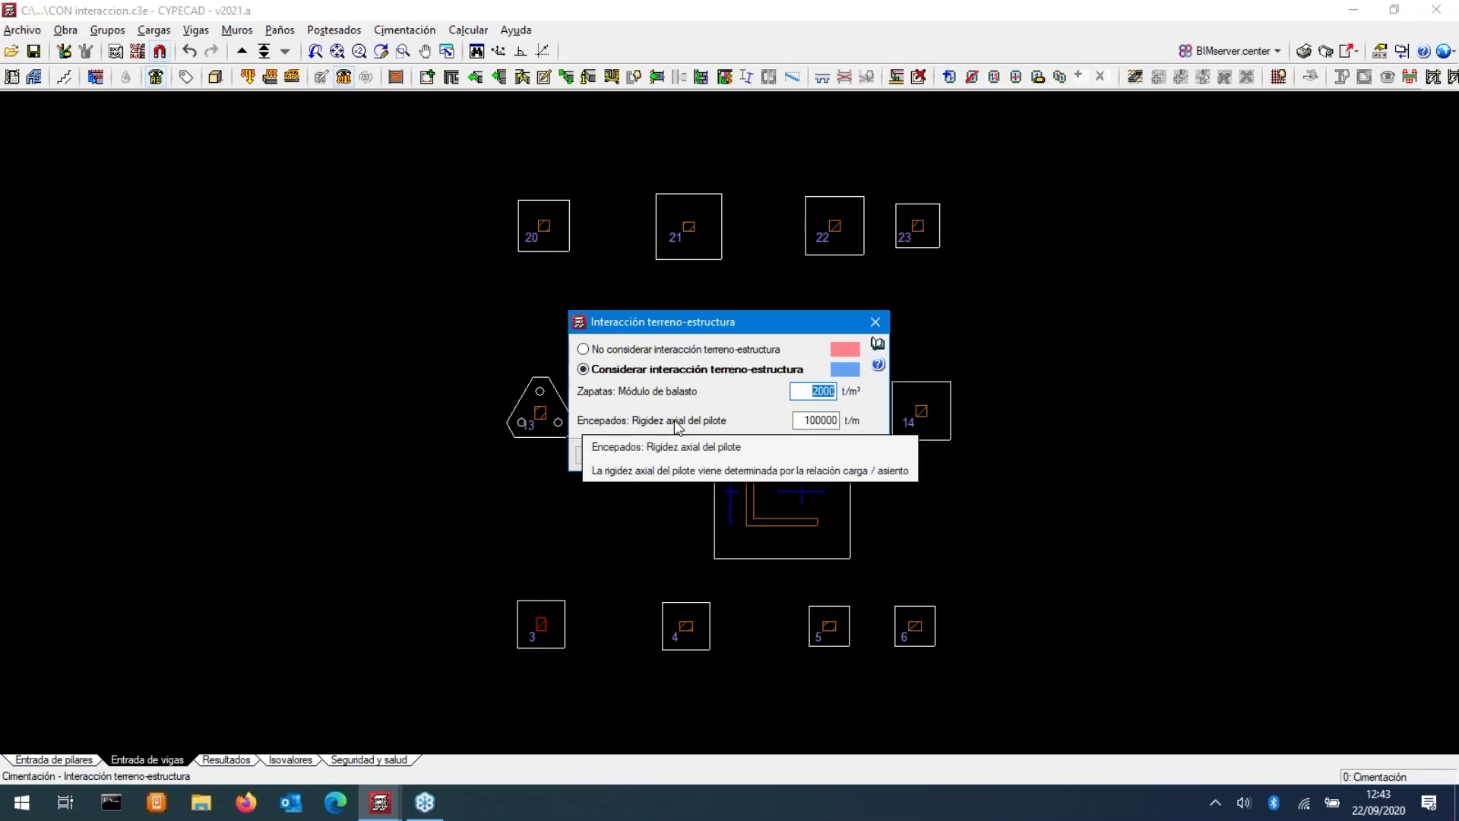
click(850, 456)
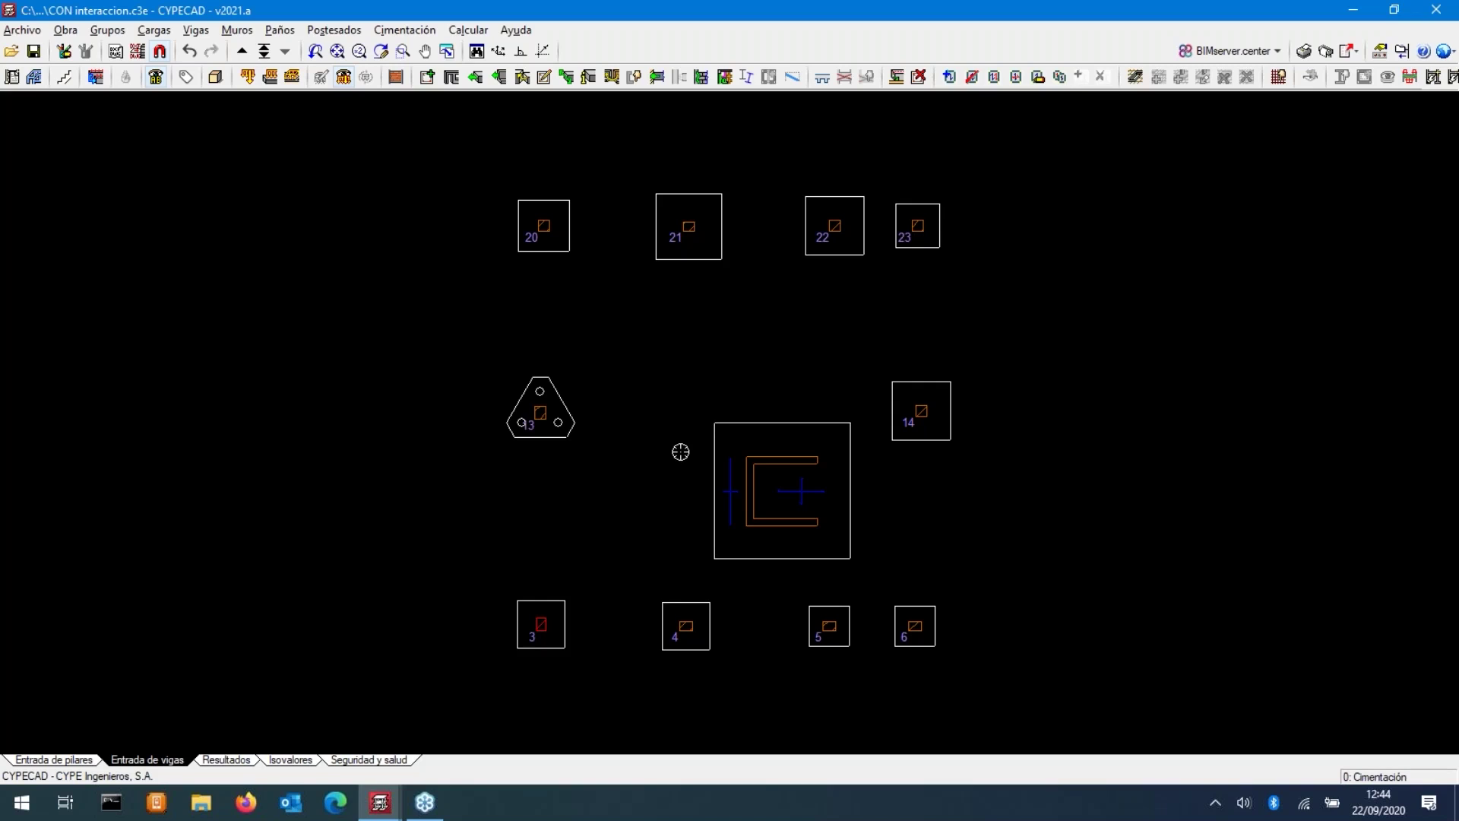
- Switch to the SIN_Manual project and display its Cimentación group in the beam entry view
click(1441, 53)
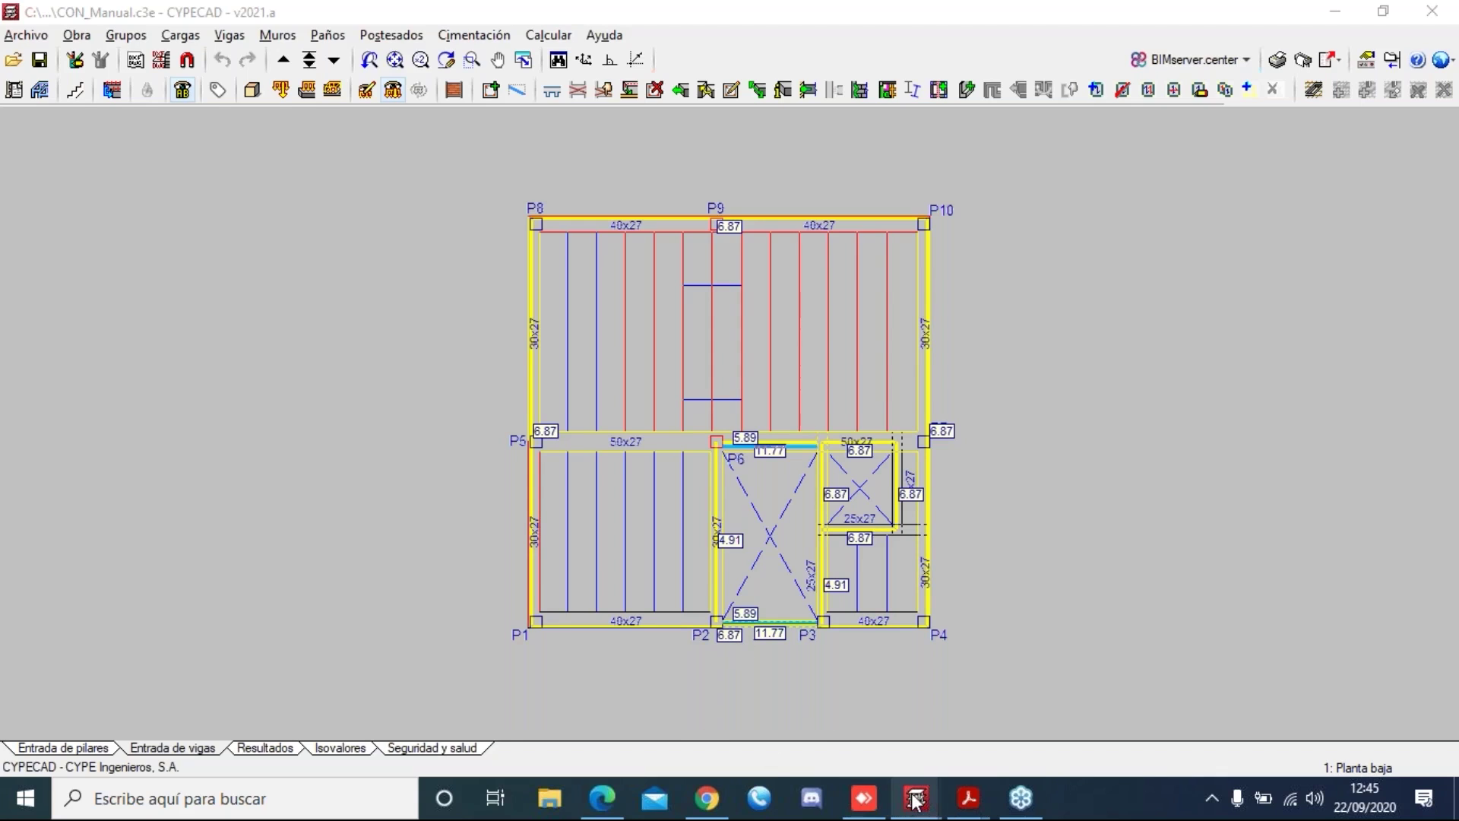
mouse_move(916, 800)
click(1001, 725)
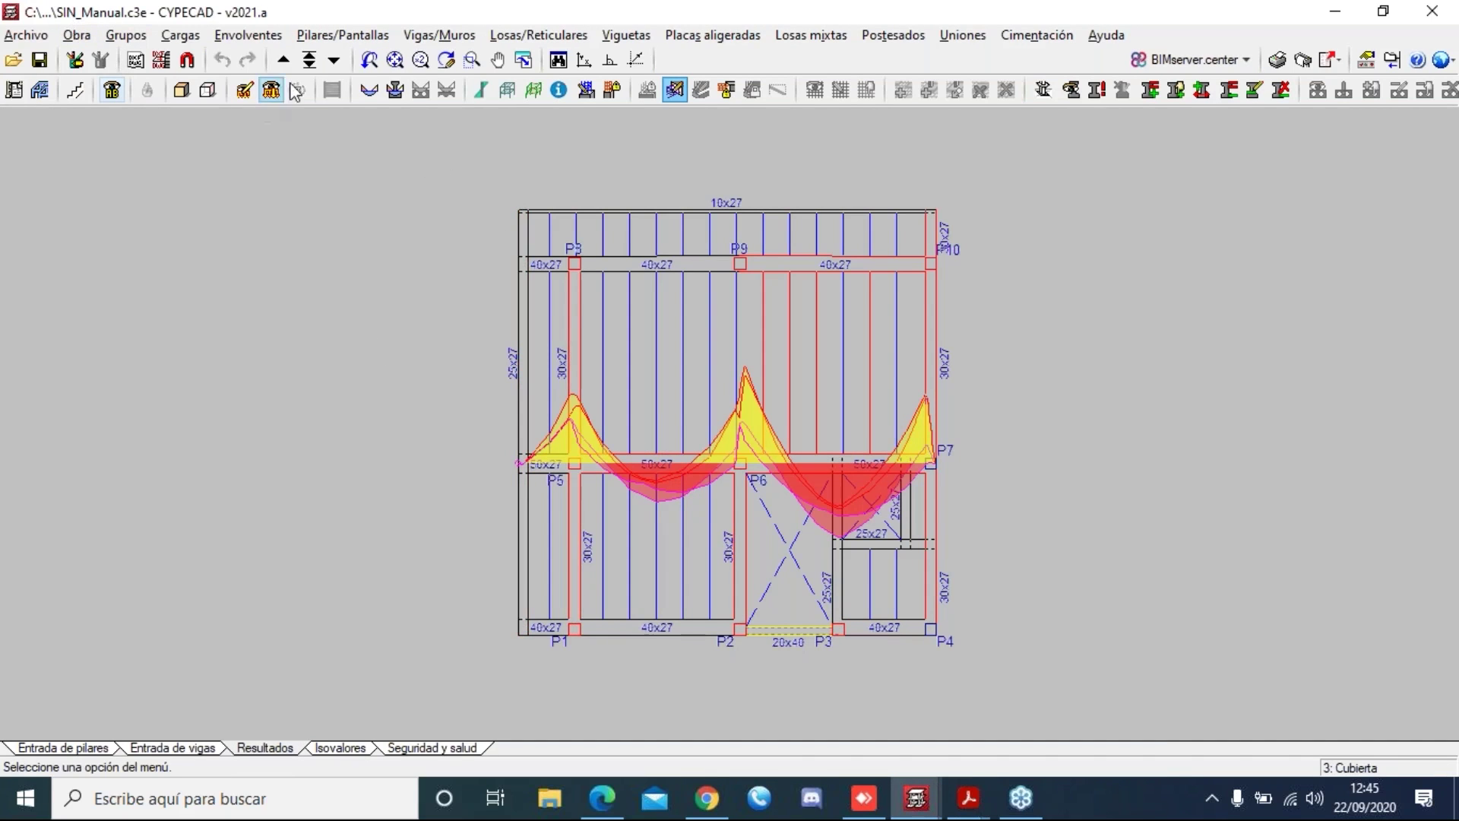
click(309, 61)
click(708, 545)
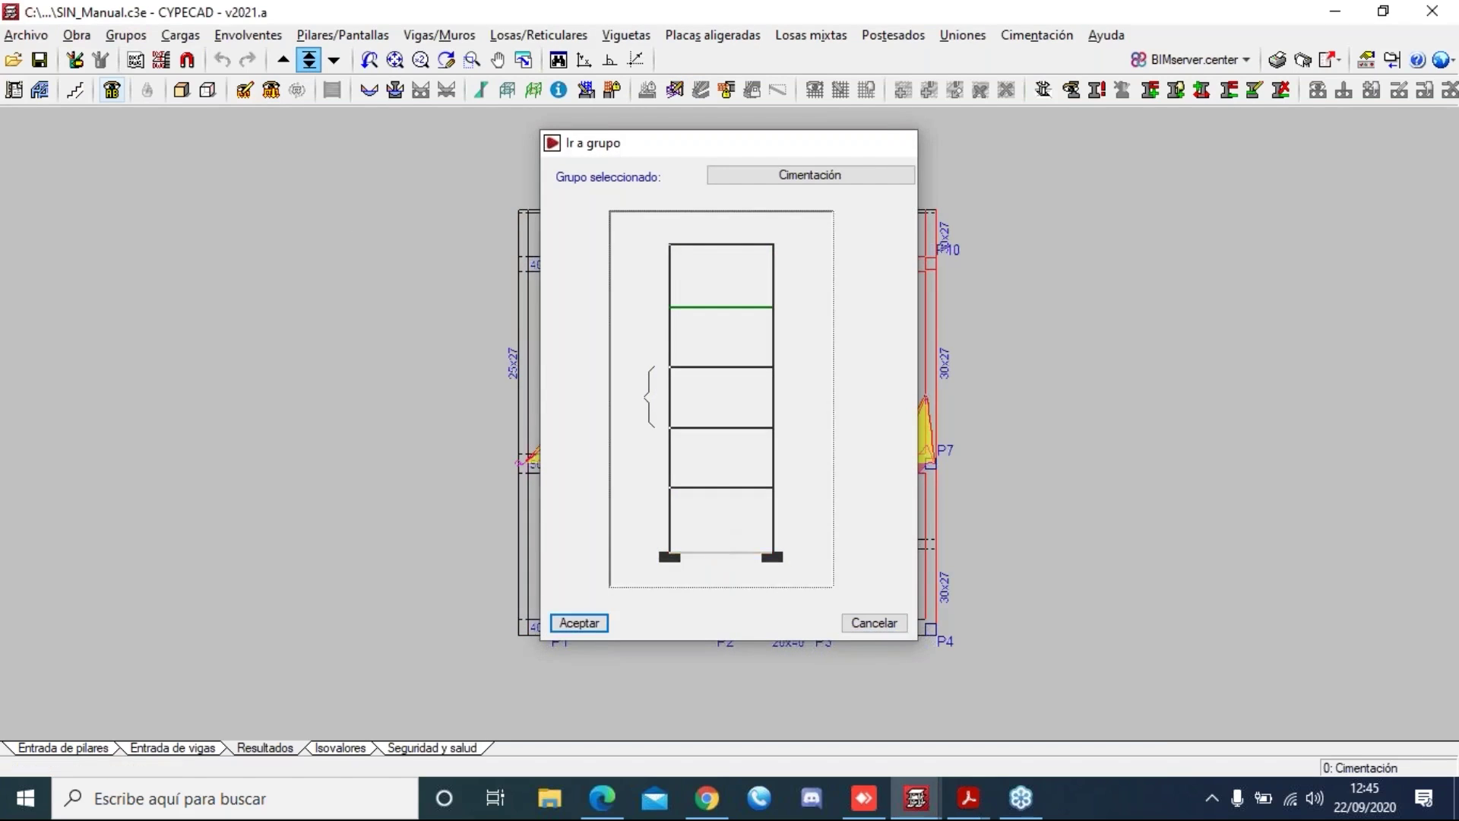
click(577, 619)
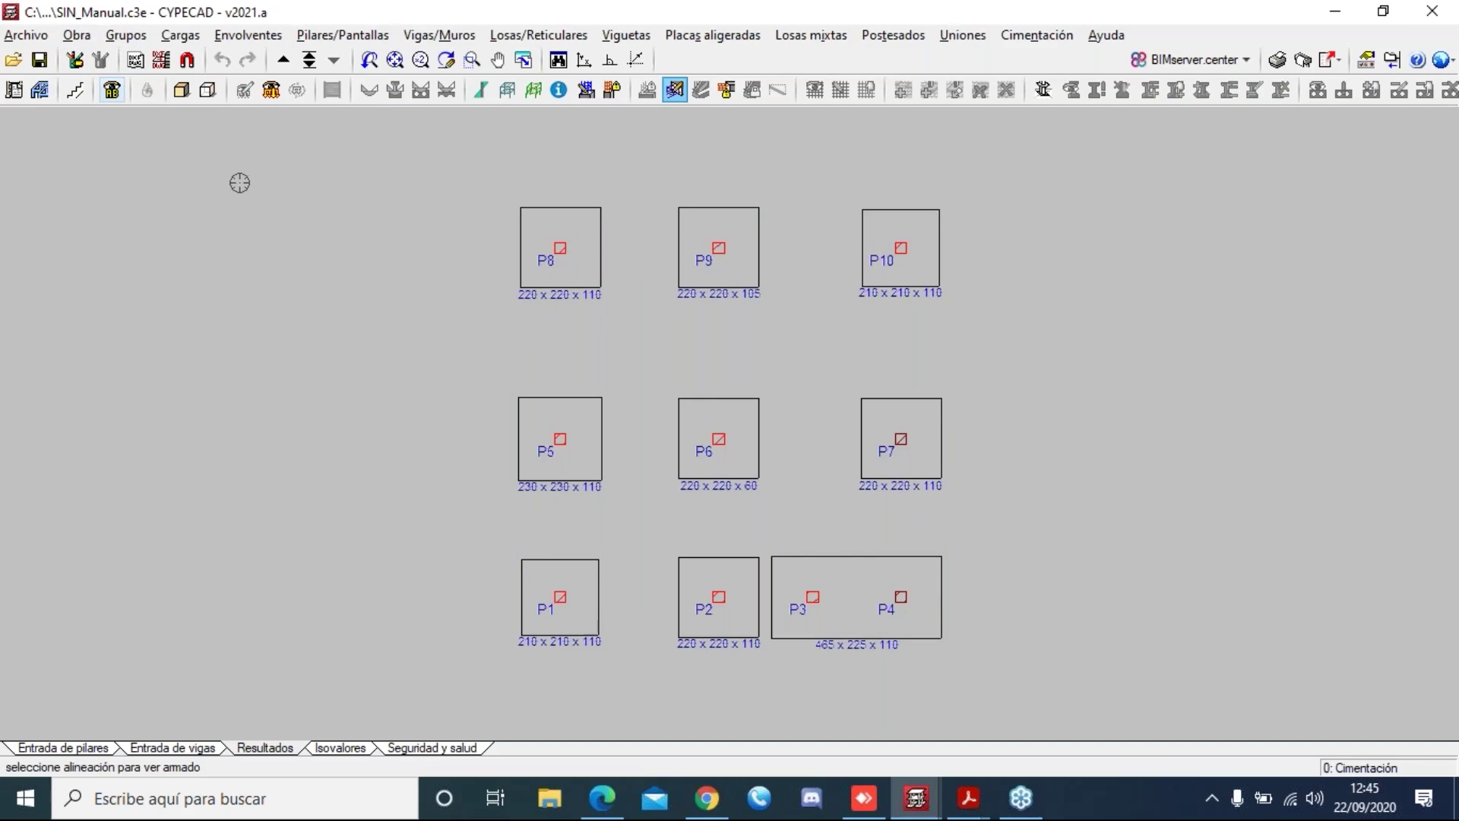
click(176, 748)
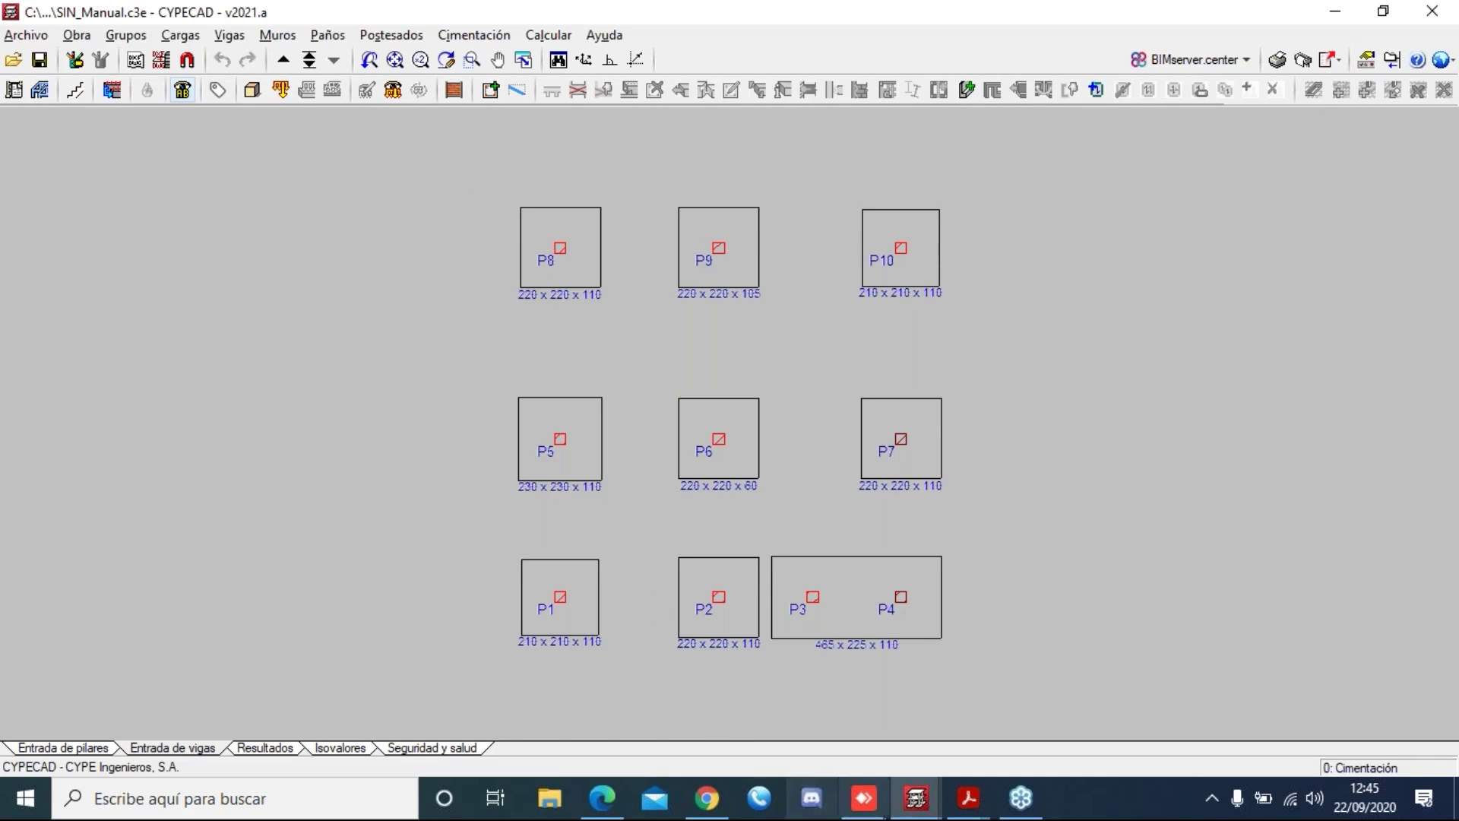
- Switch to the CON_Manual project and display its foundation group to inspect the footing dimensions
click(917, 796)
click(726, 692)
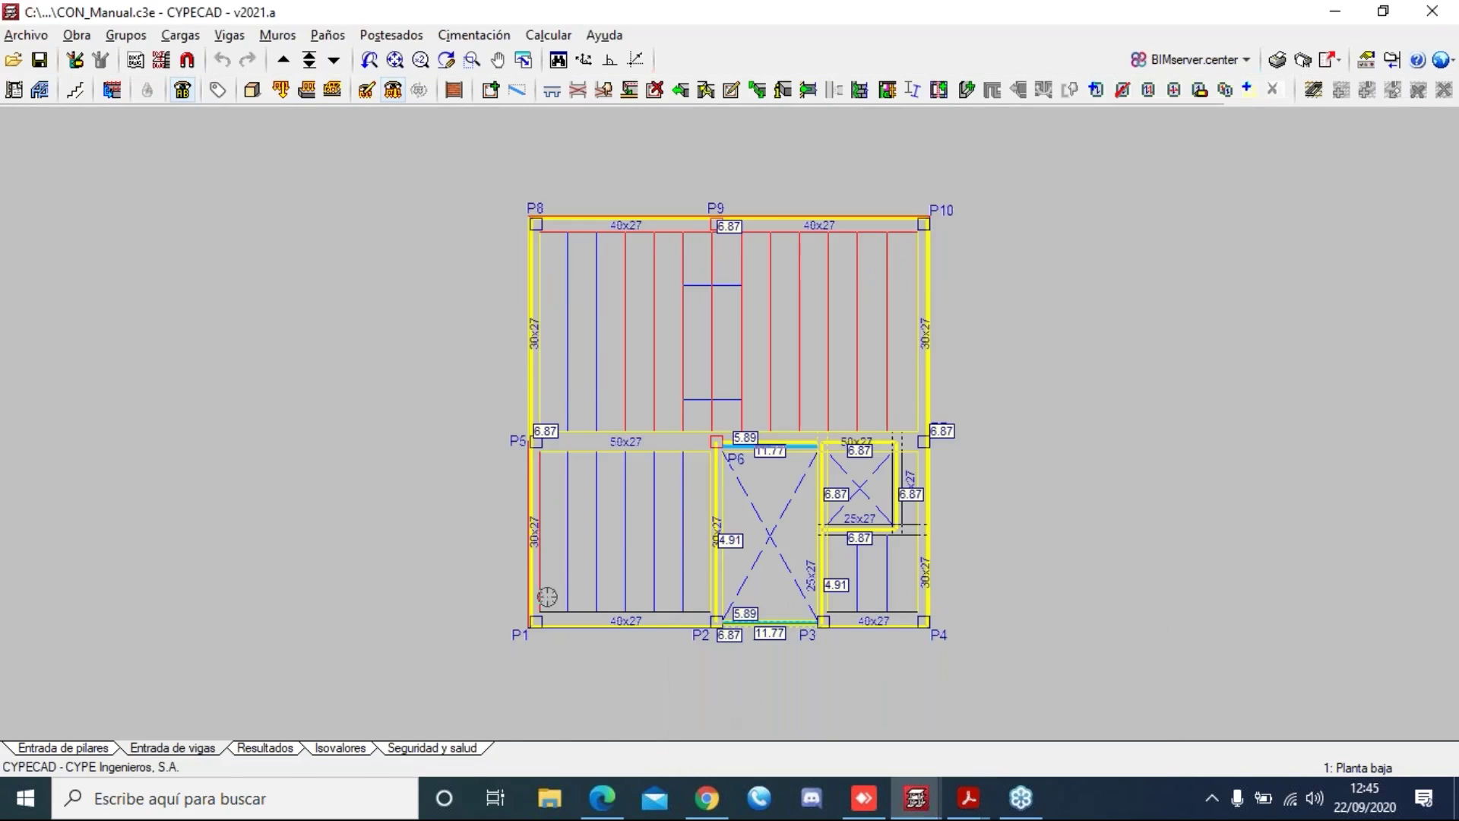
click(310, 59)
double_click(685, 554)
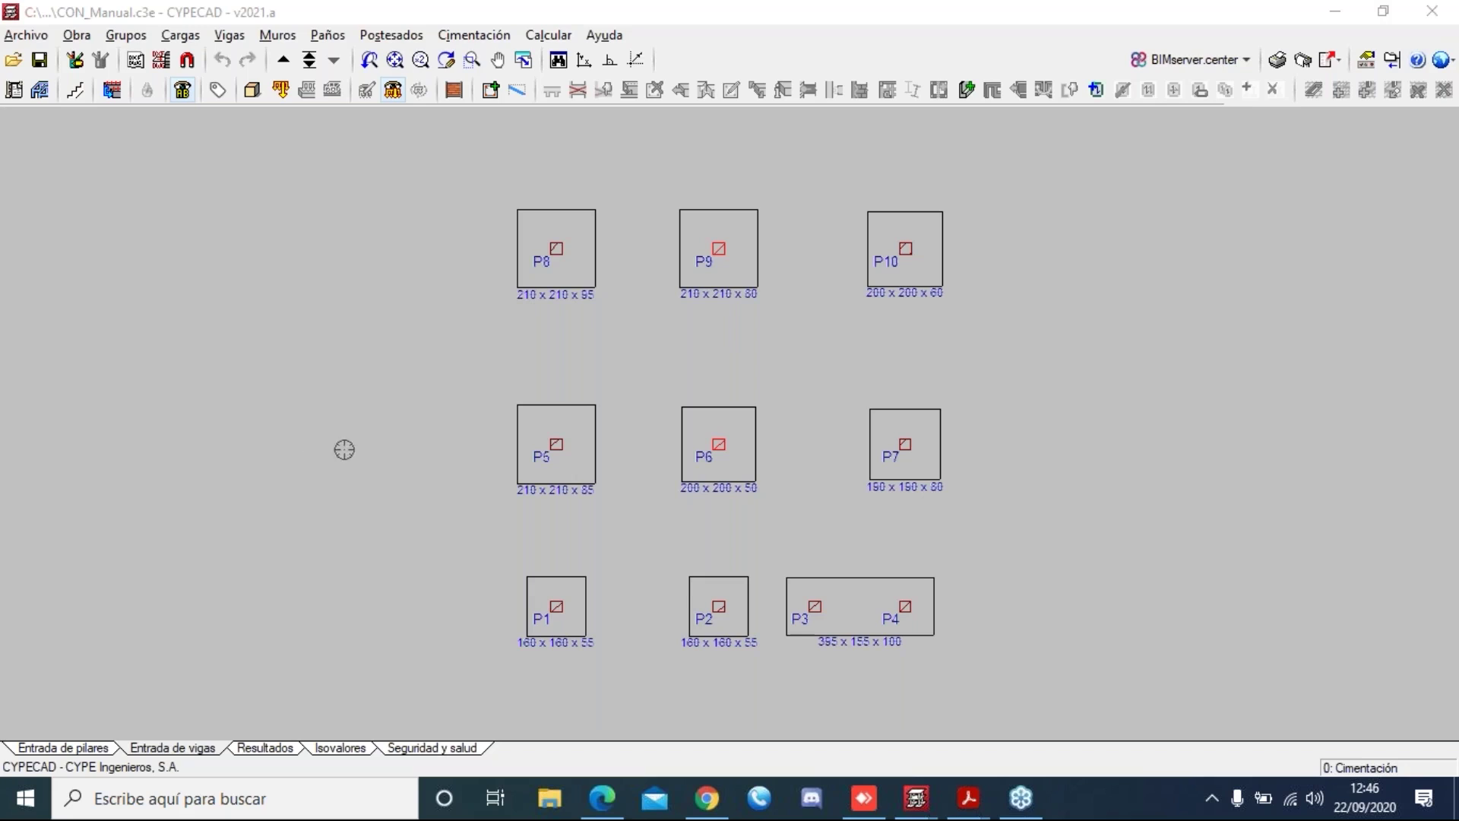
scroll(536, 333, up, 1)
scroll(536, 333, up, 1)
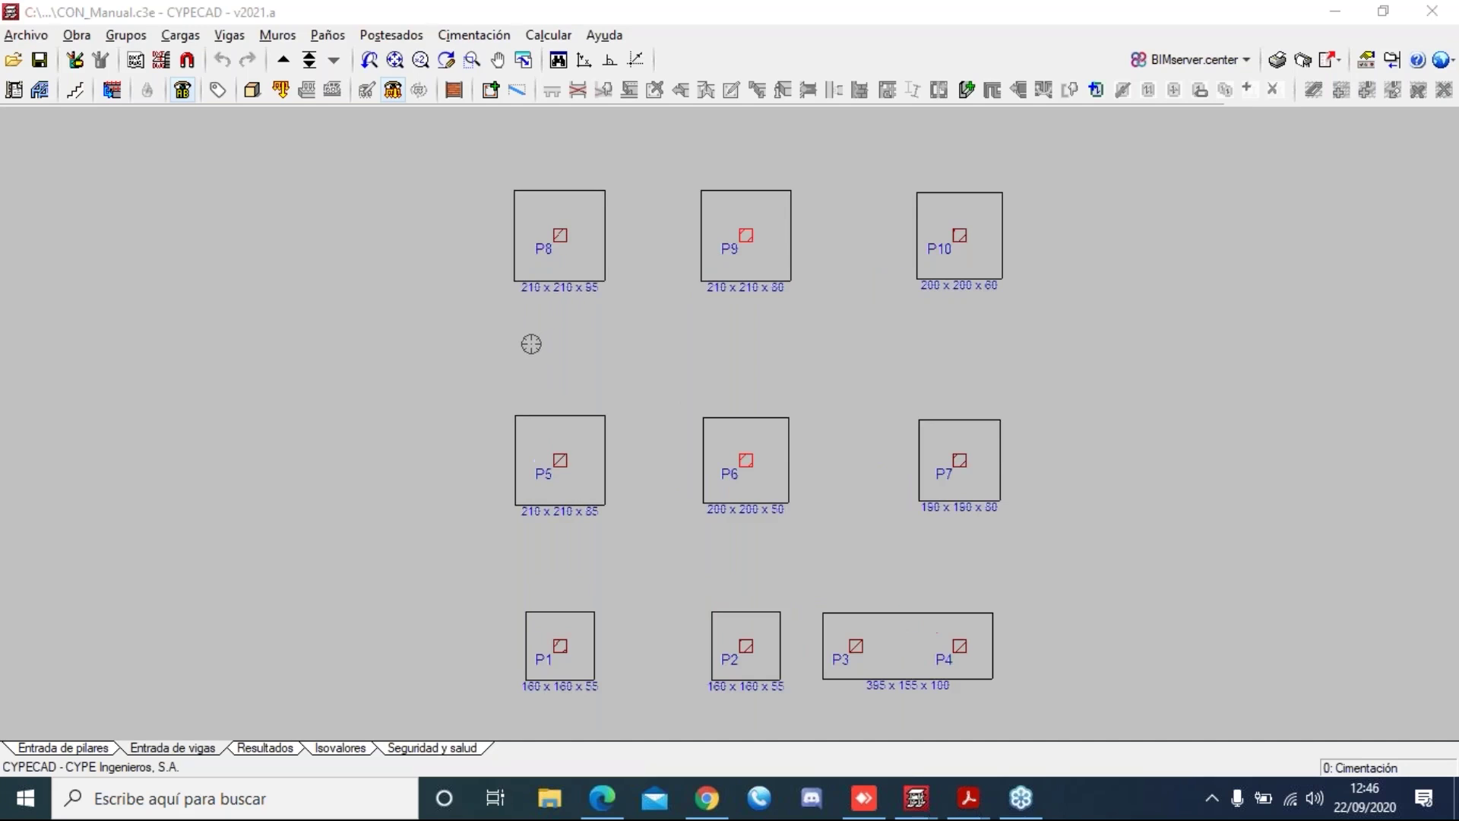
scroll(527, 339, up, 1)
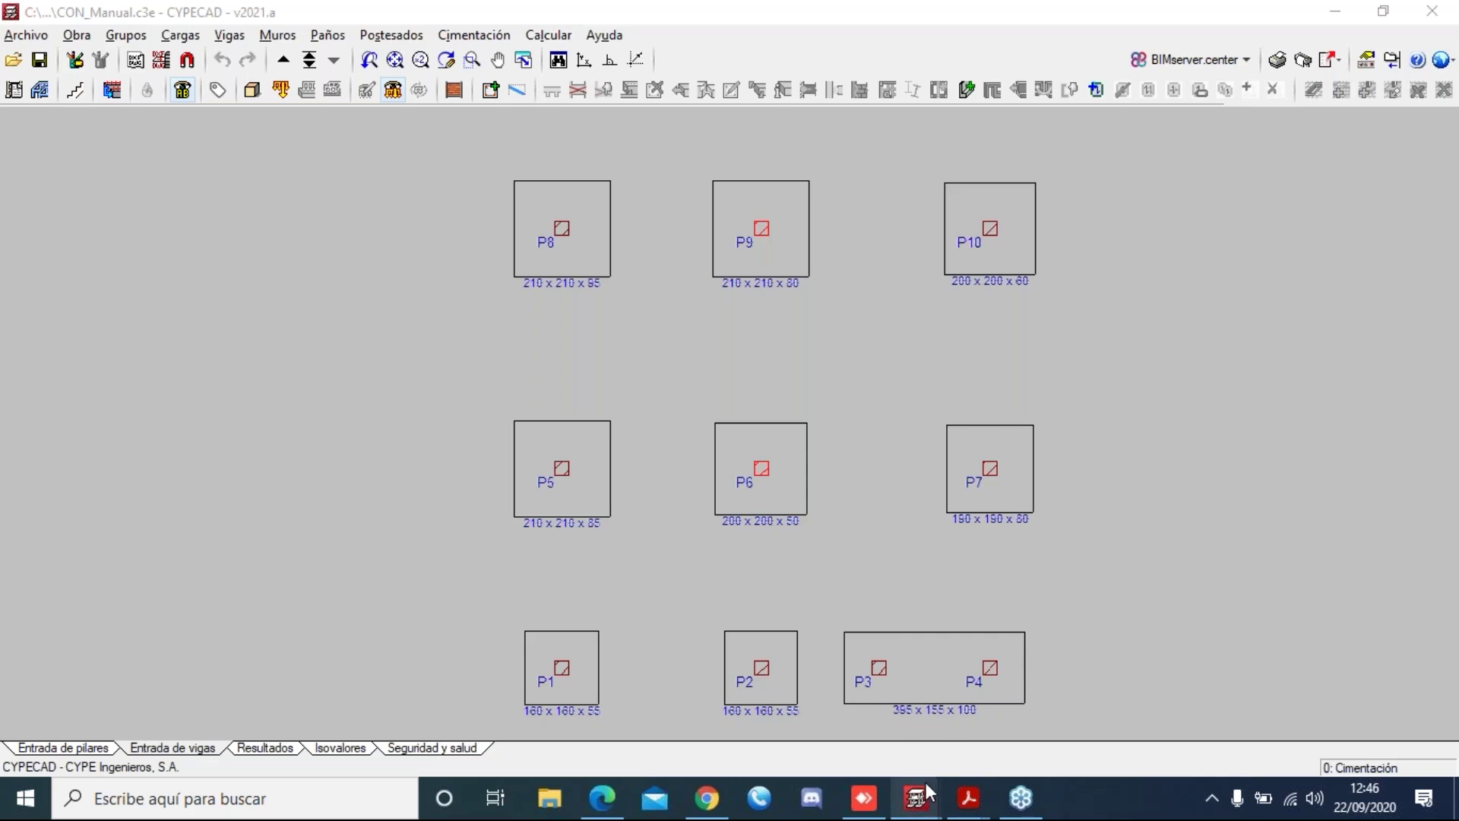
- Compare the footing dimensions with those in the SIN_Manual project and return to CON_Manual
mouse_move(916, 802)
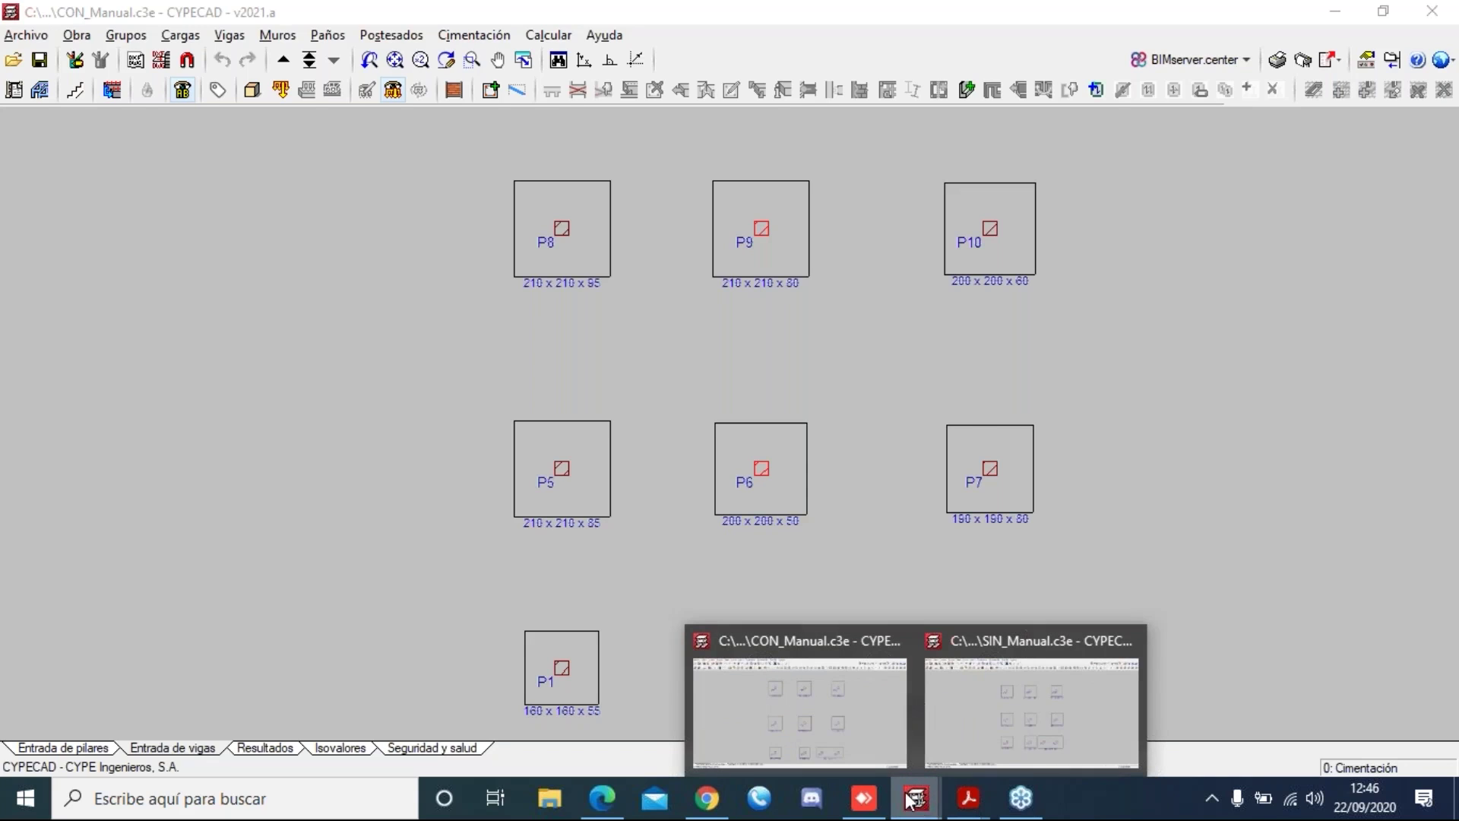
click(977, 733)
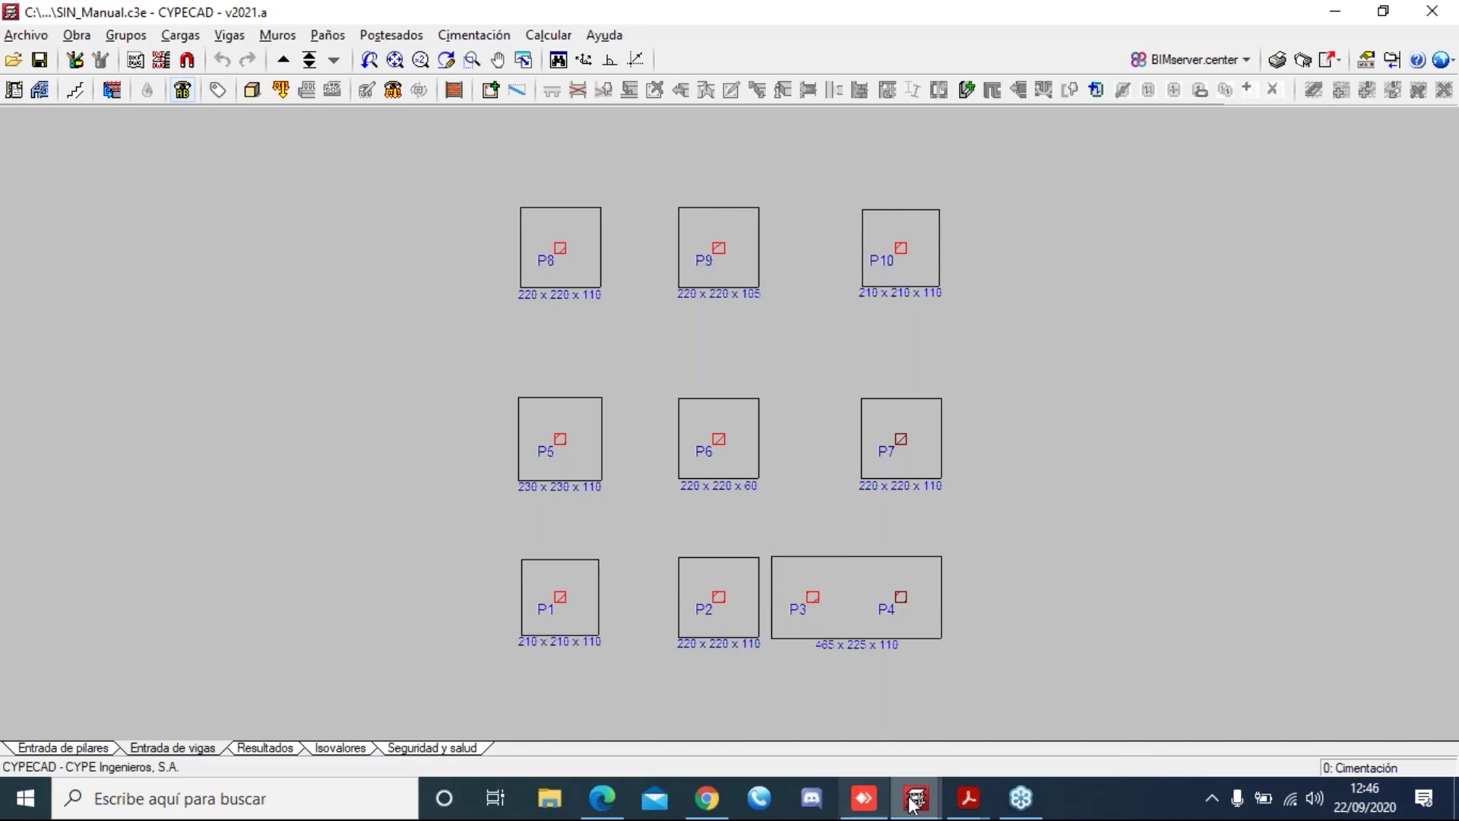
mouse_move(915, 798)
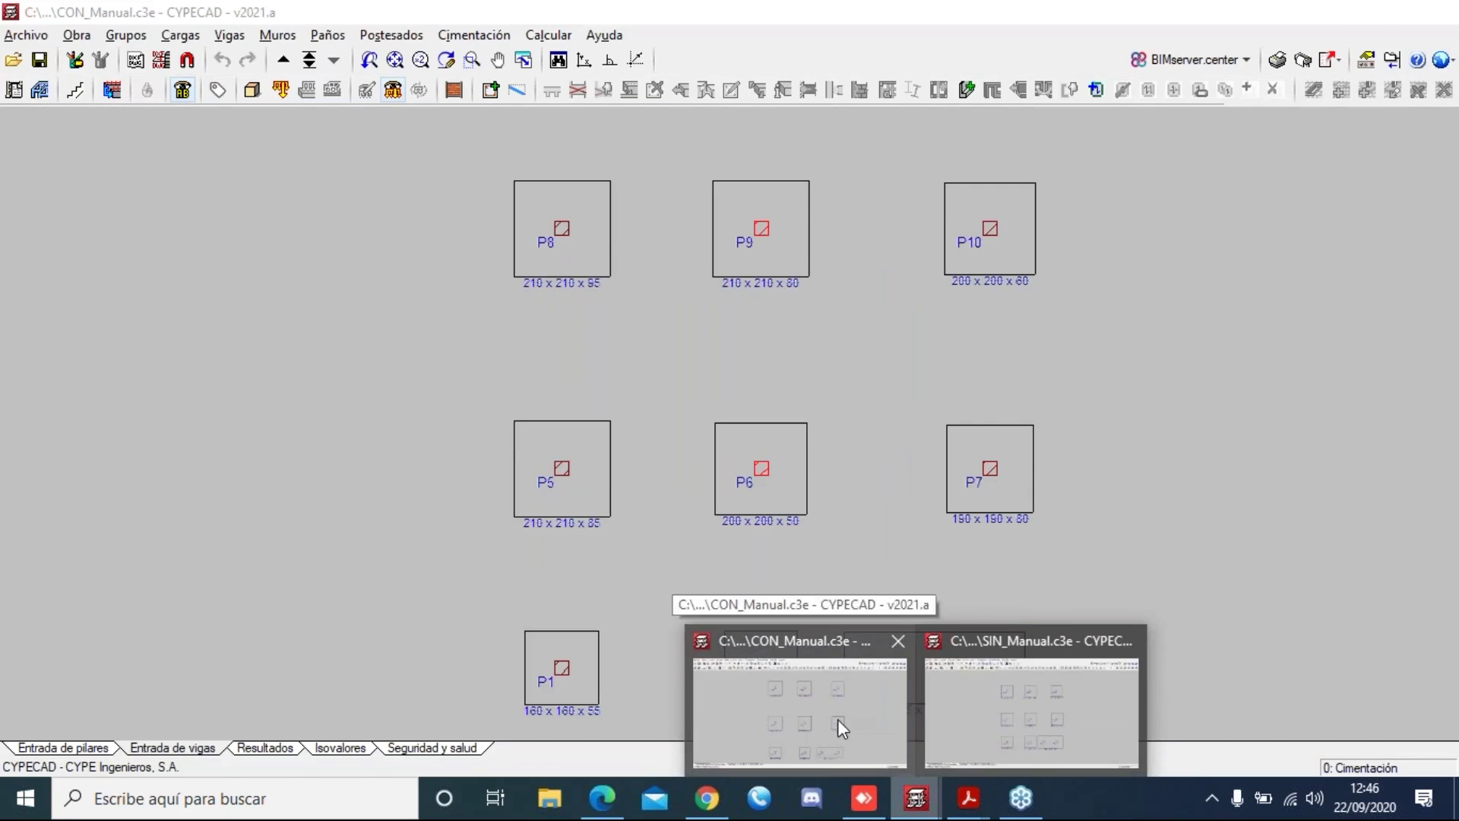
click(840, 722)
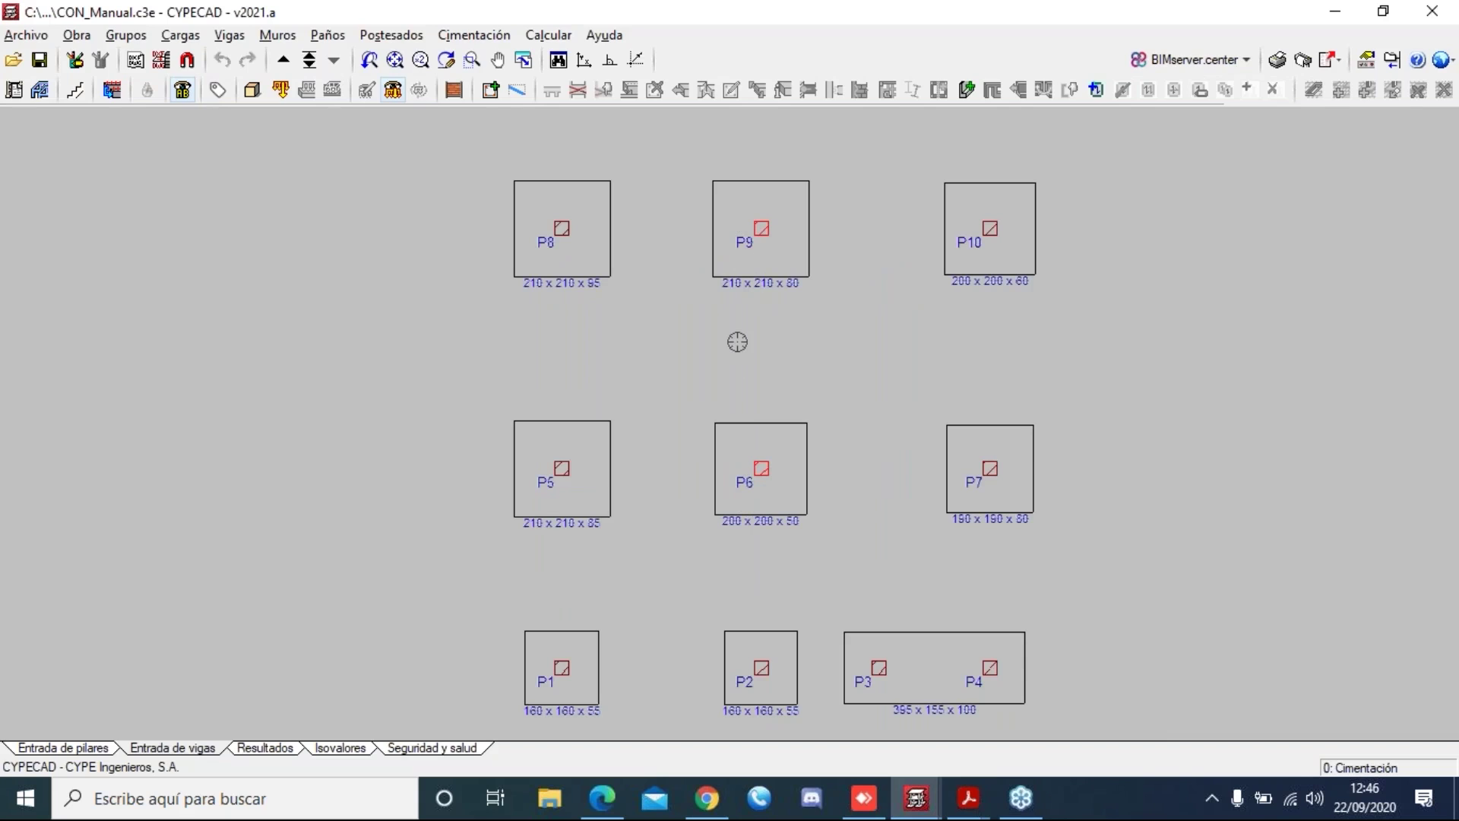
- Check the NCSE-02 seismic action parameters in the general data of CON_Manual and close the settings unchanged
click(77, 35)
click(114, 59)
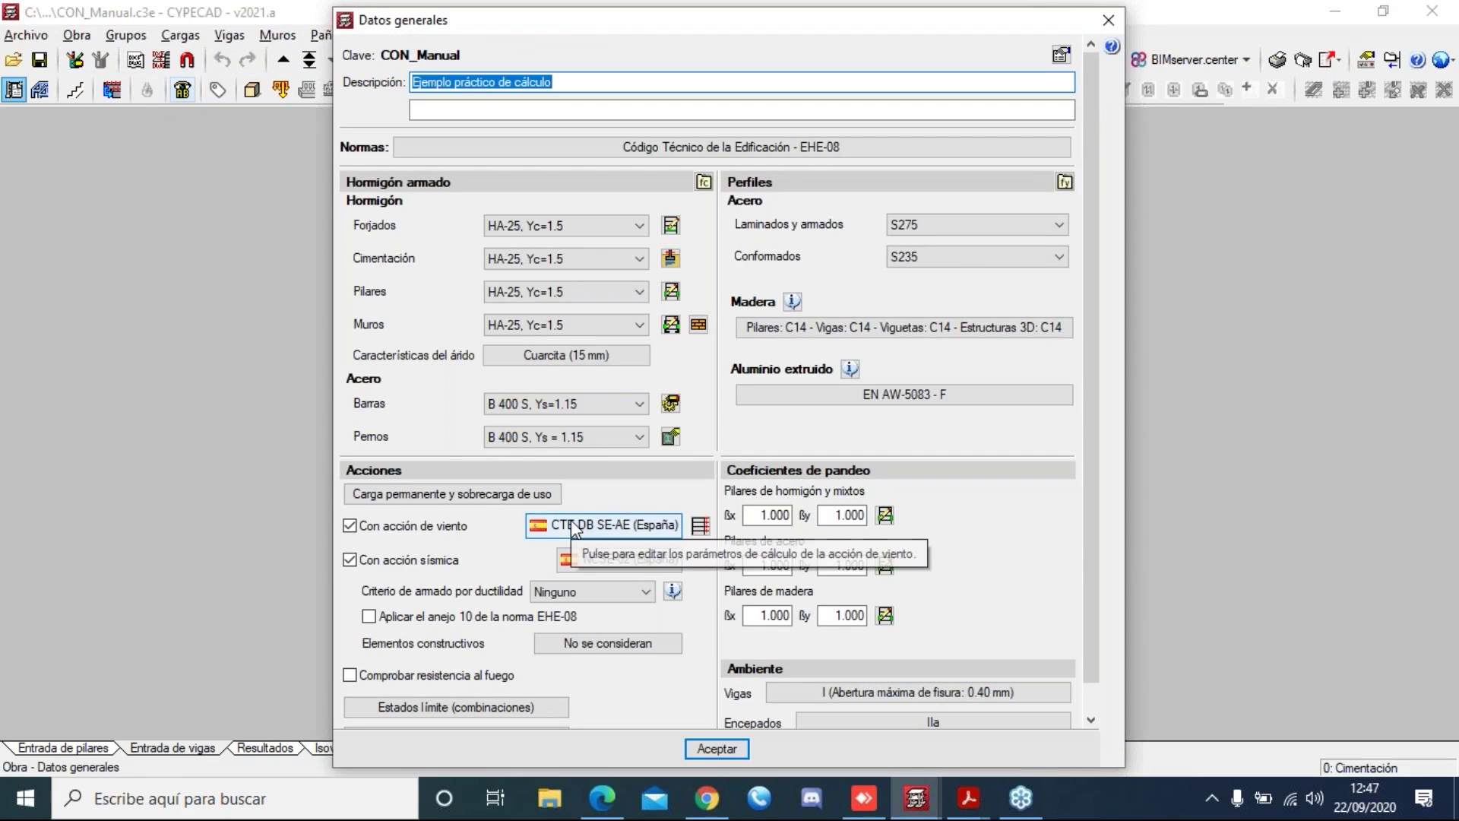
click(573, 561)
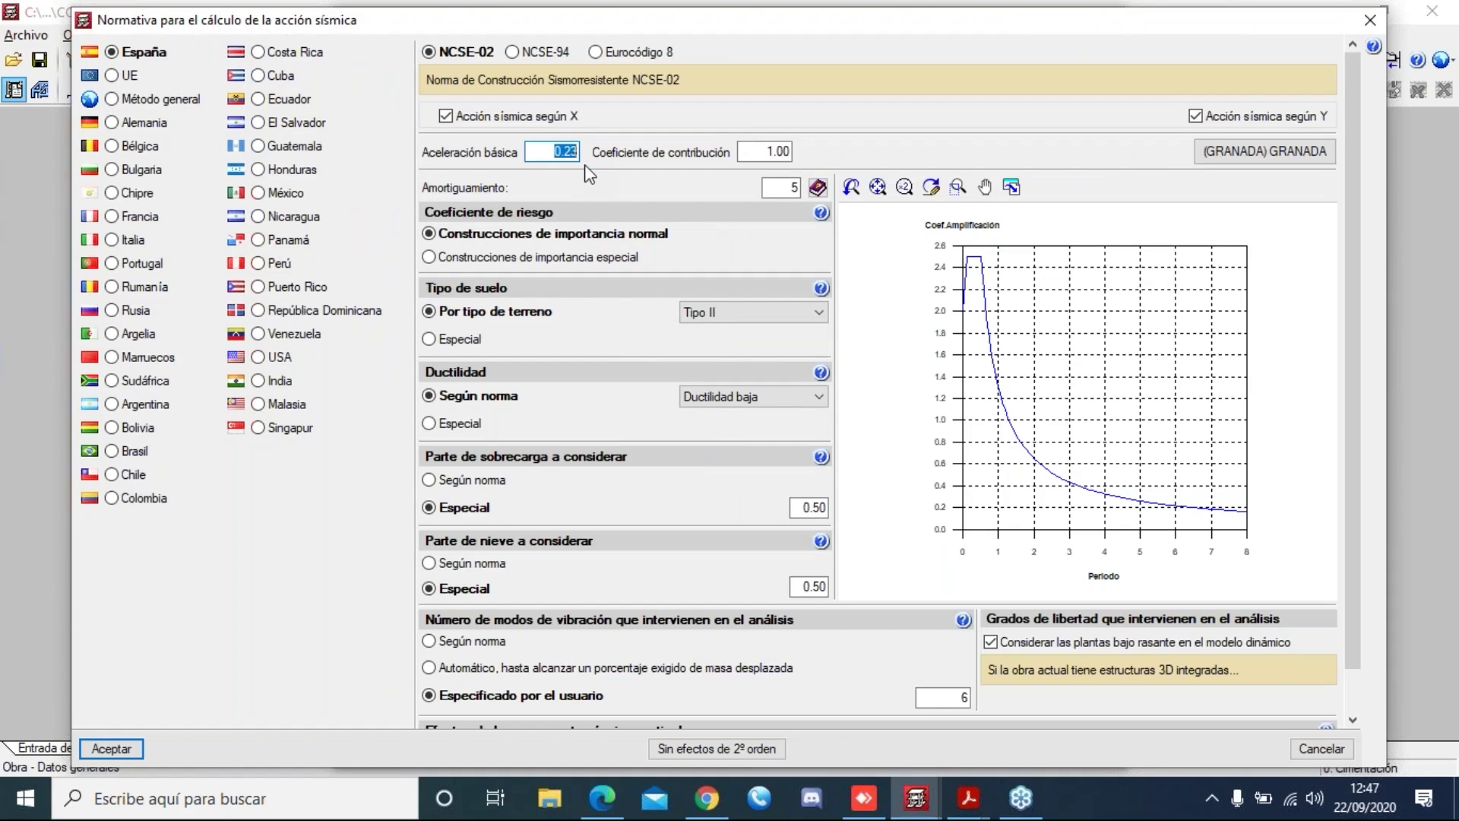
drag(718, 25, 548, 18)
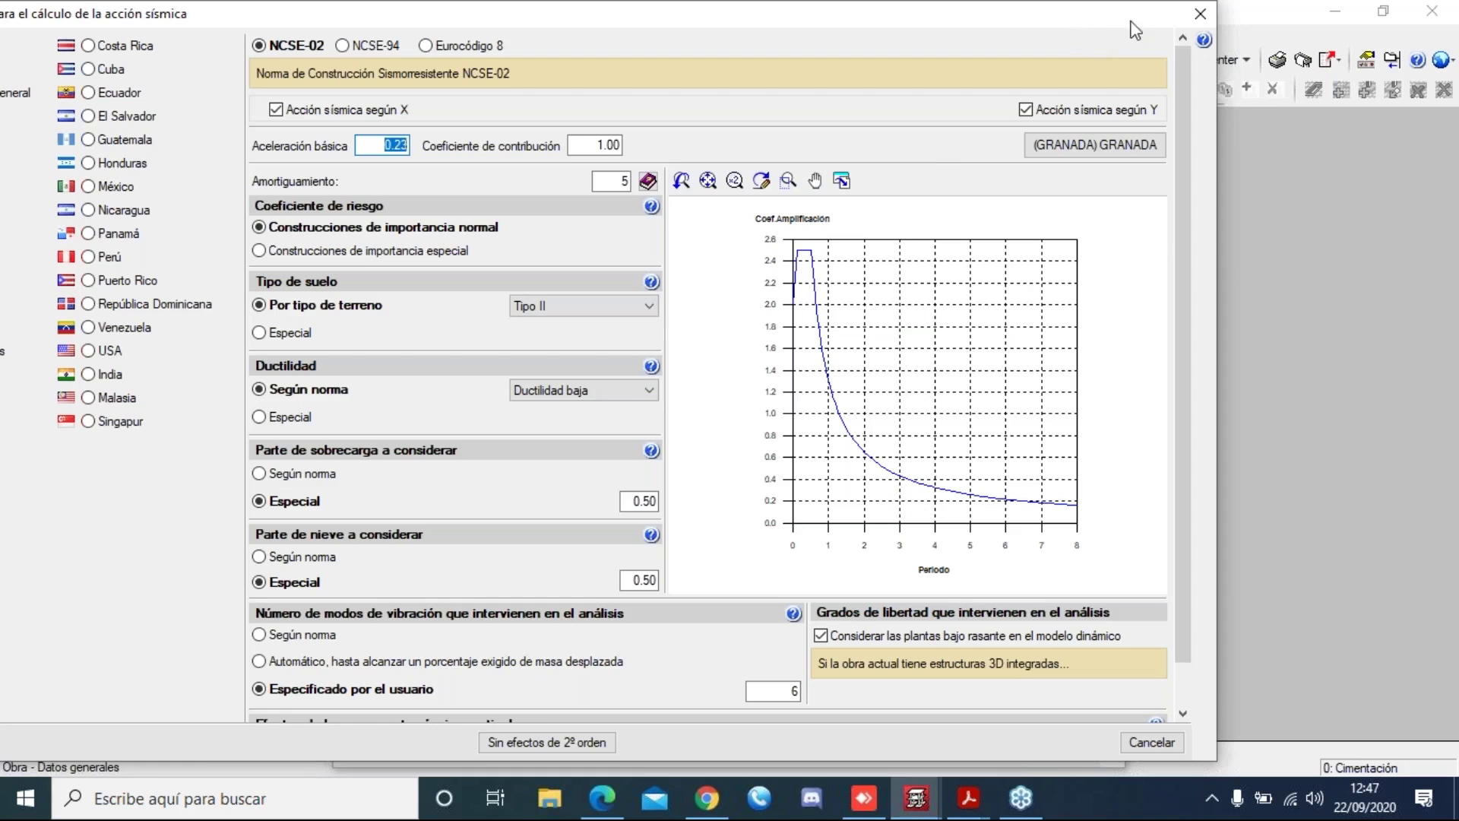
click(1202, 16)
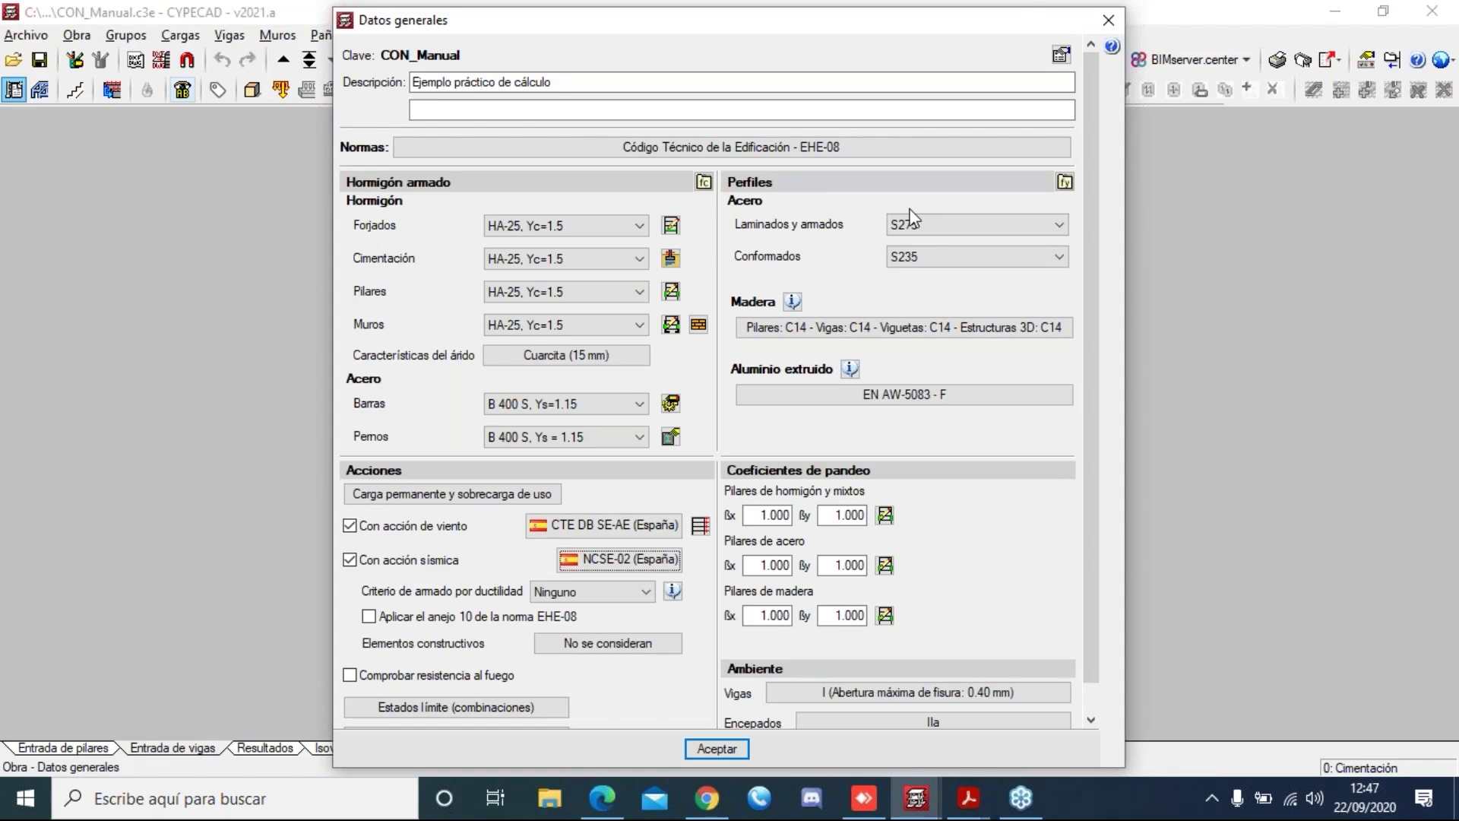
click(702, 748)
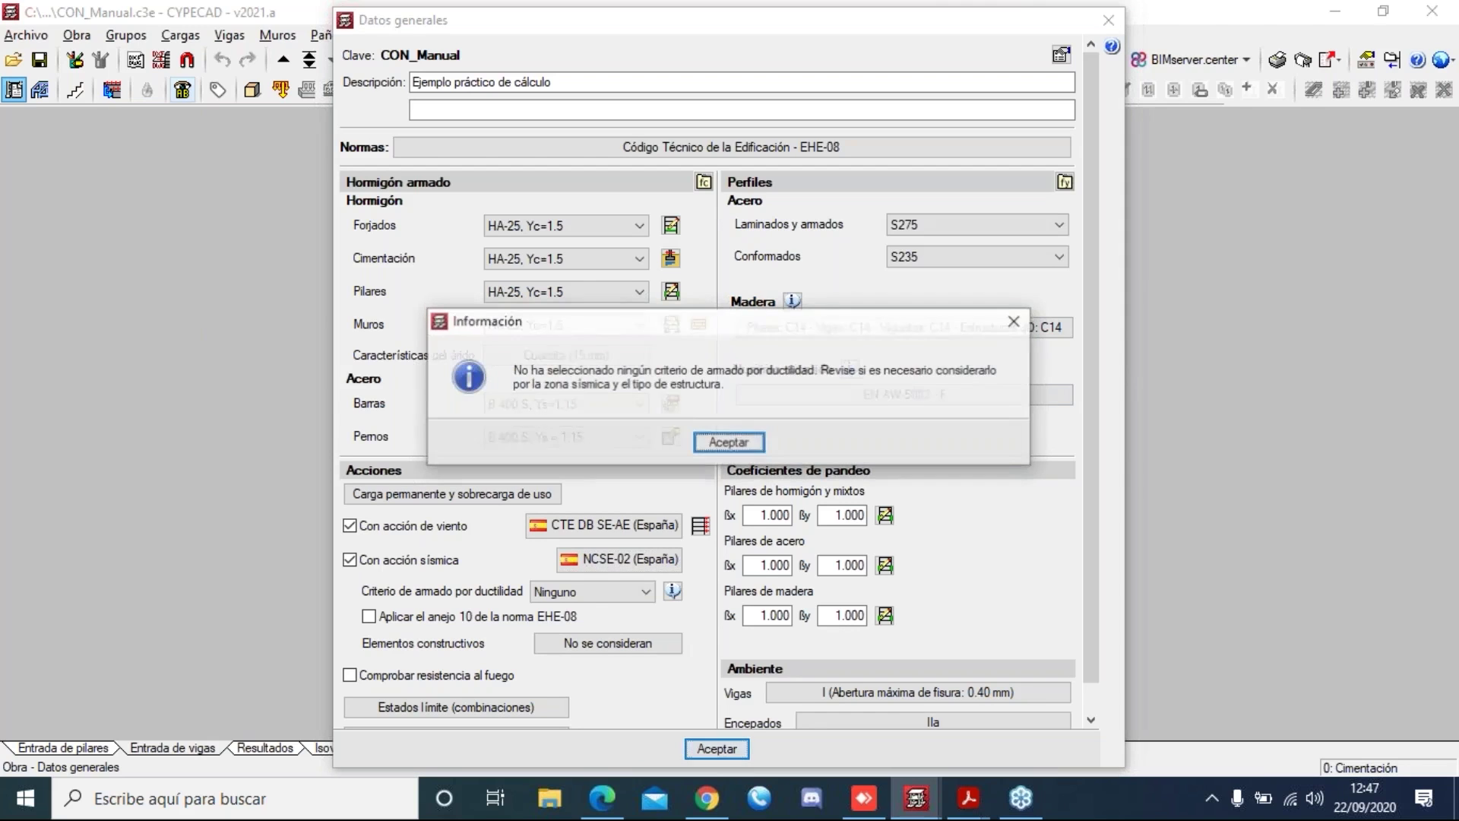
click(730, 443)
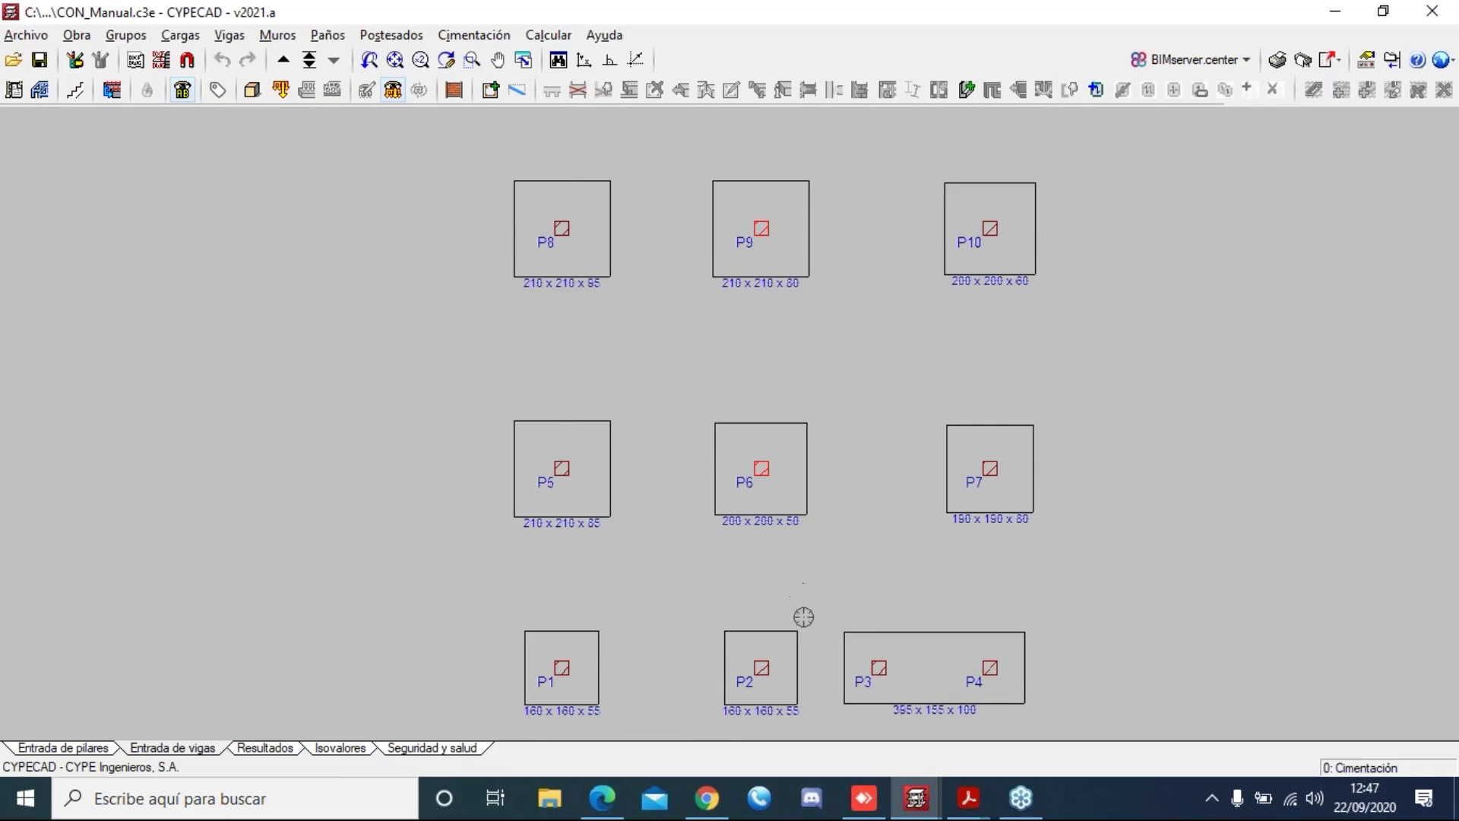
- Switch to Adobe Acrobat Reader and examine the material quantities report in Cuantías de obraSIN.pdf
click(979, 810)
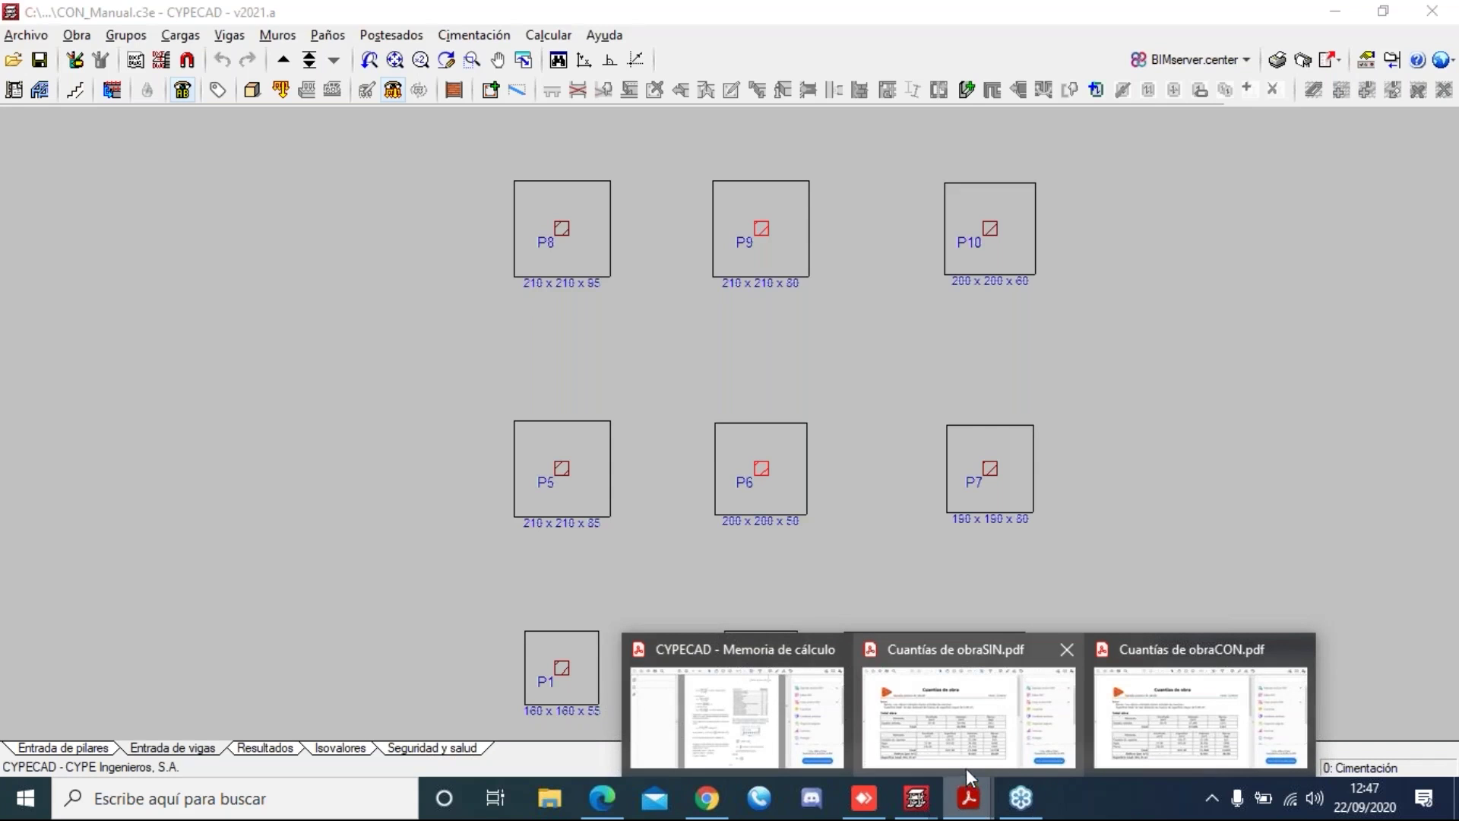
mouse_move(966, 735)
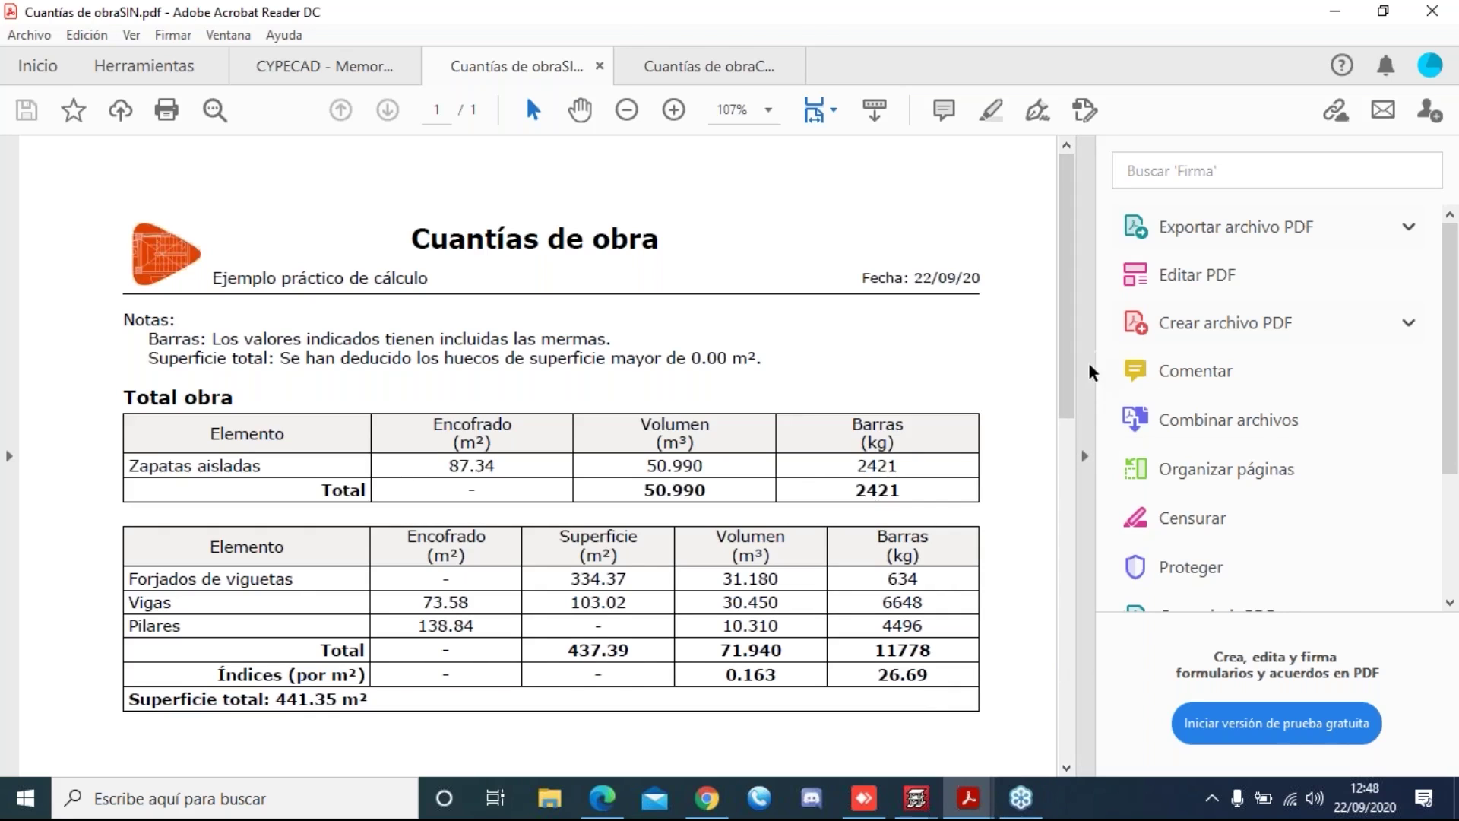
mouse_move(1077, 384)
mouse_down()
mouse_move(1075, 502)
mouse_move(1081, 374)
mouse_up()
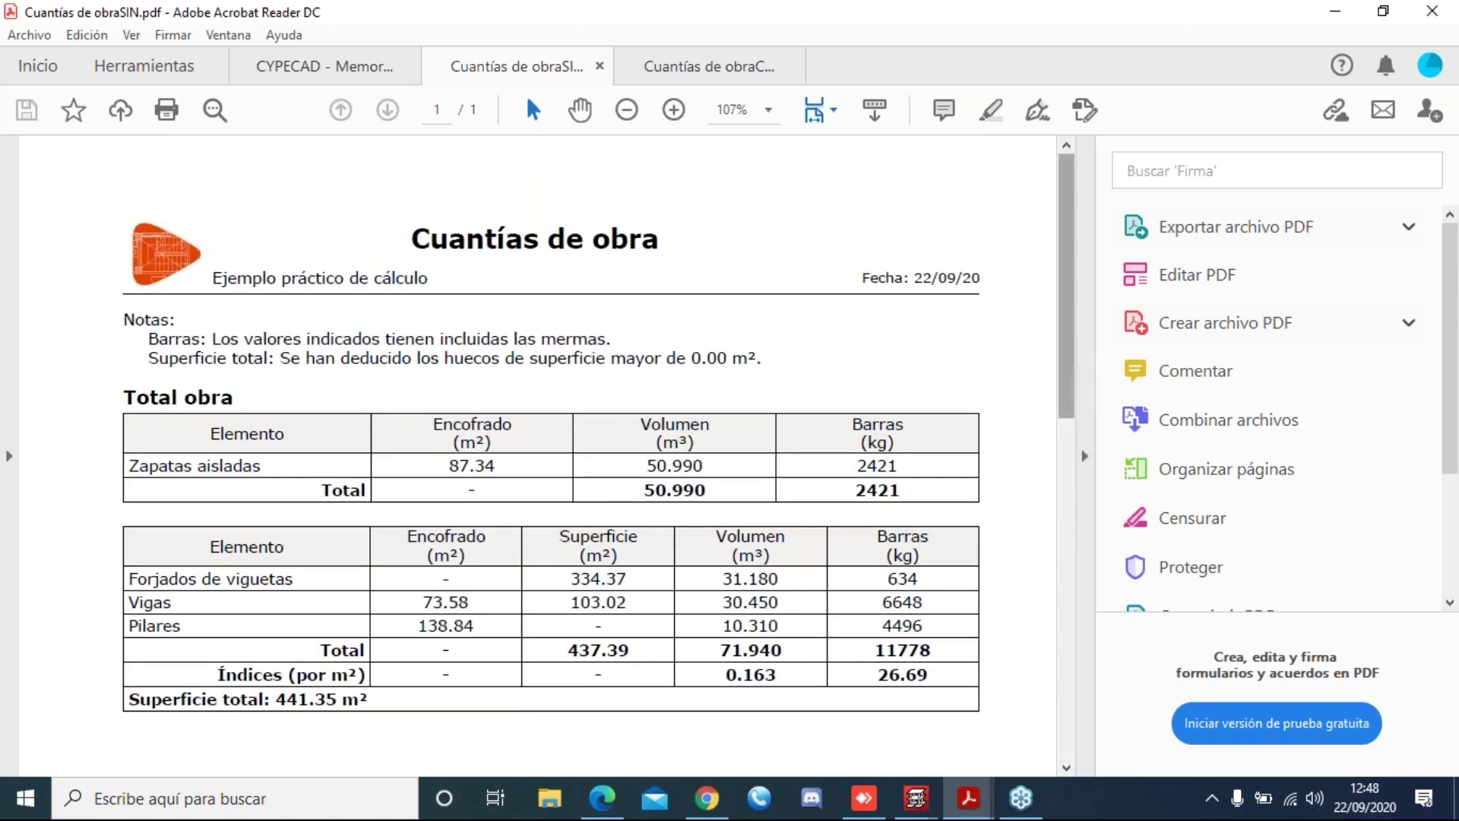
- Compare the footing concrete and bar totals and the bar index per m² between Cuantías de obraSIN.pdf and Cuantías de obraCON.pdf
drag(644, 490, 724, 489)
drag(857, 489, 904, 491)
drag(874, 674, 935, 674)
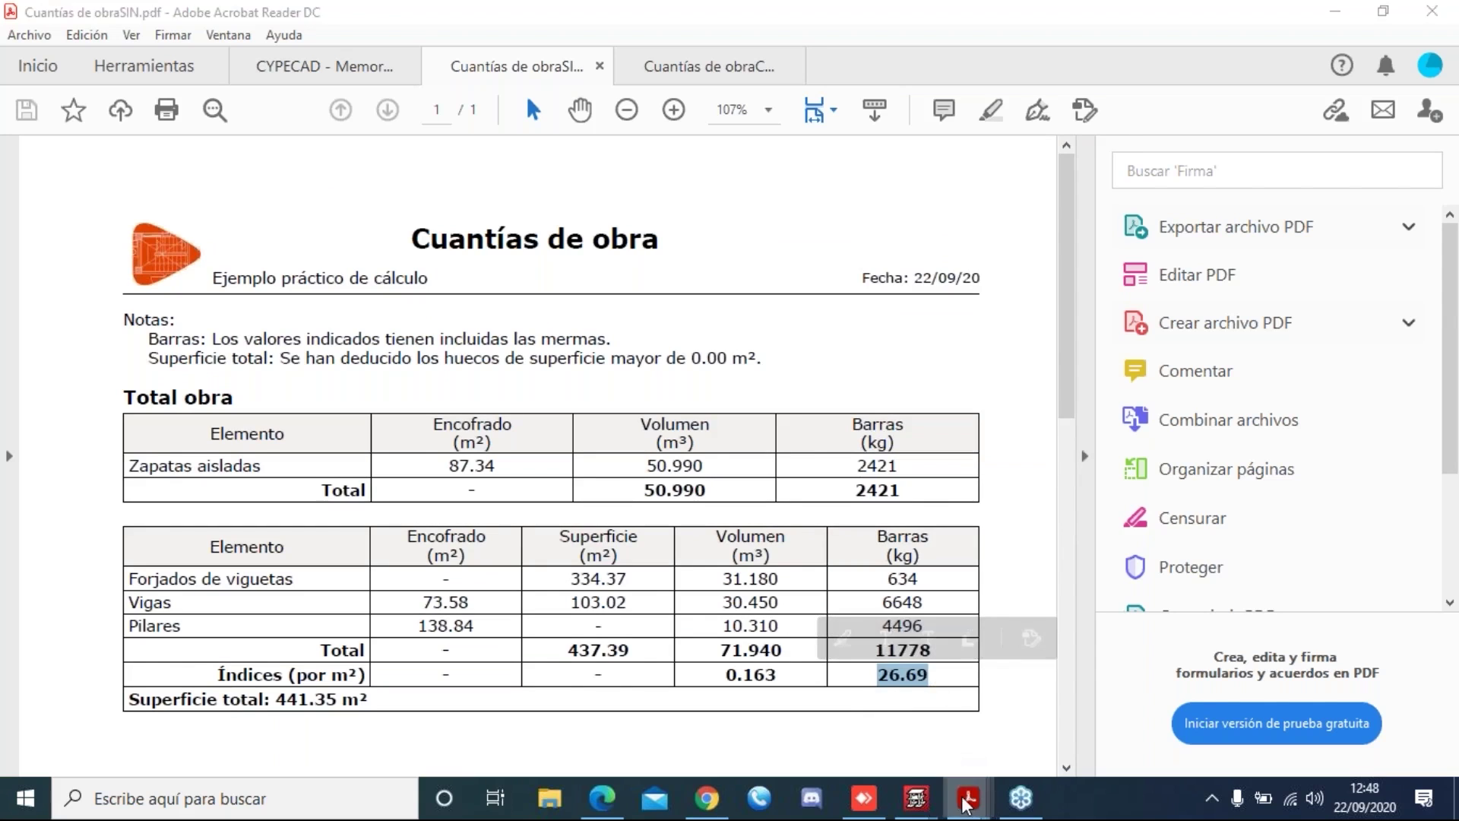
mouse_move(967, 797)
click(1133, 714)
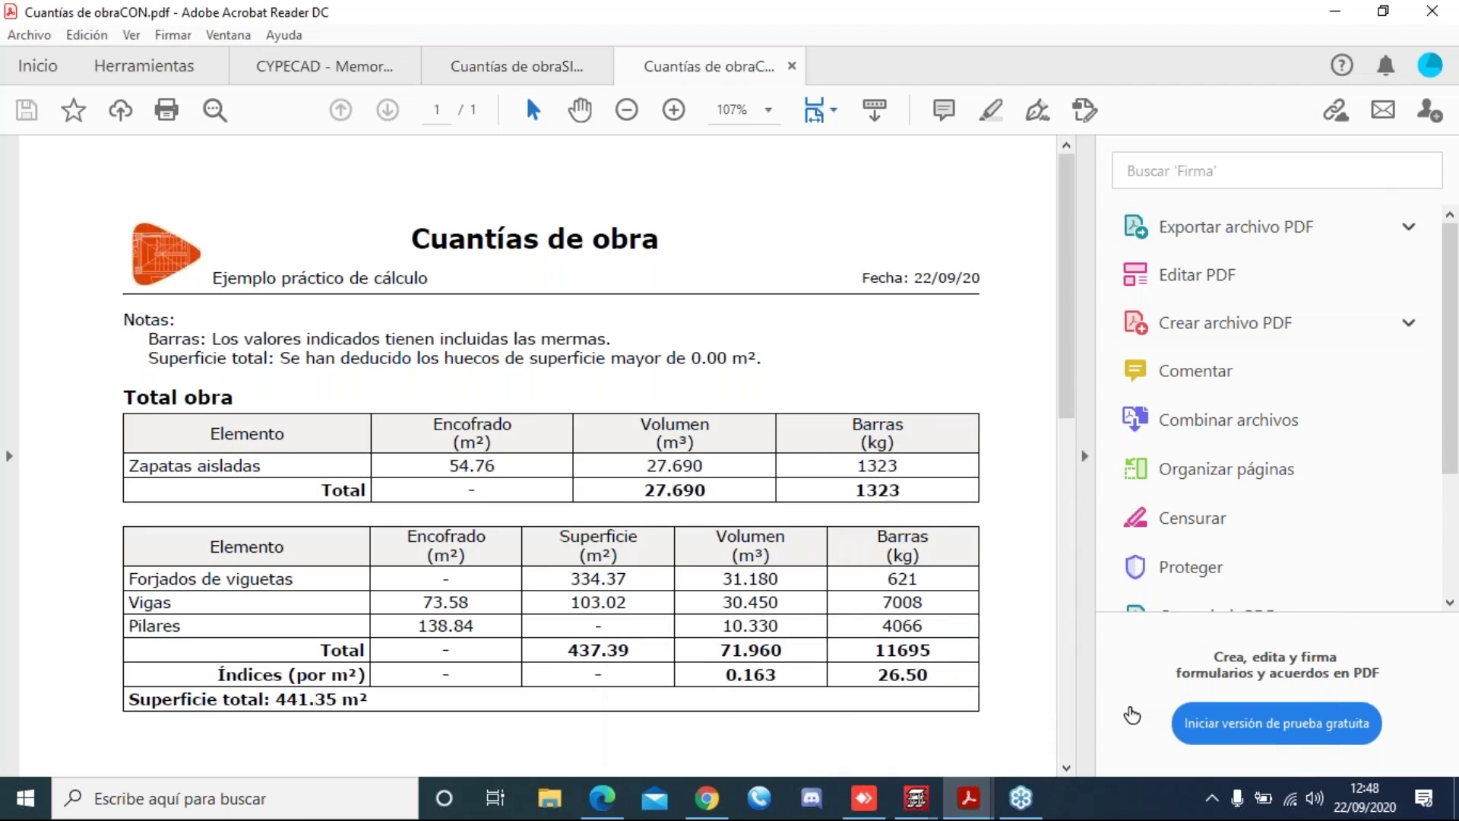
drag(643, 490, 698, 490)
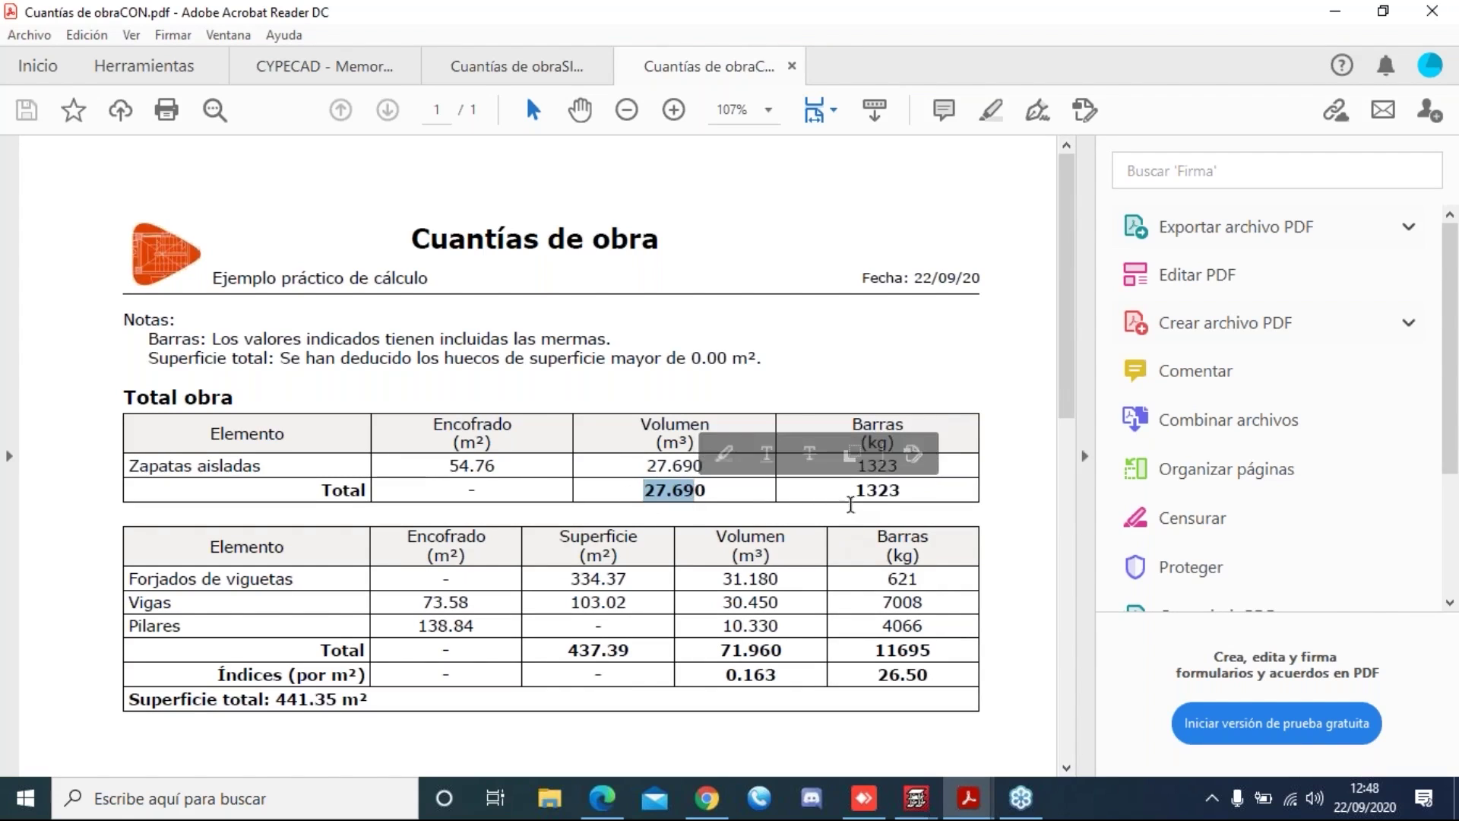
drag(855, 493, 900, 494)
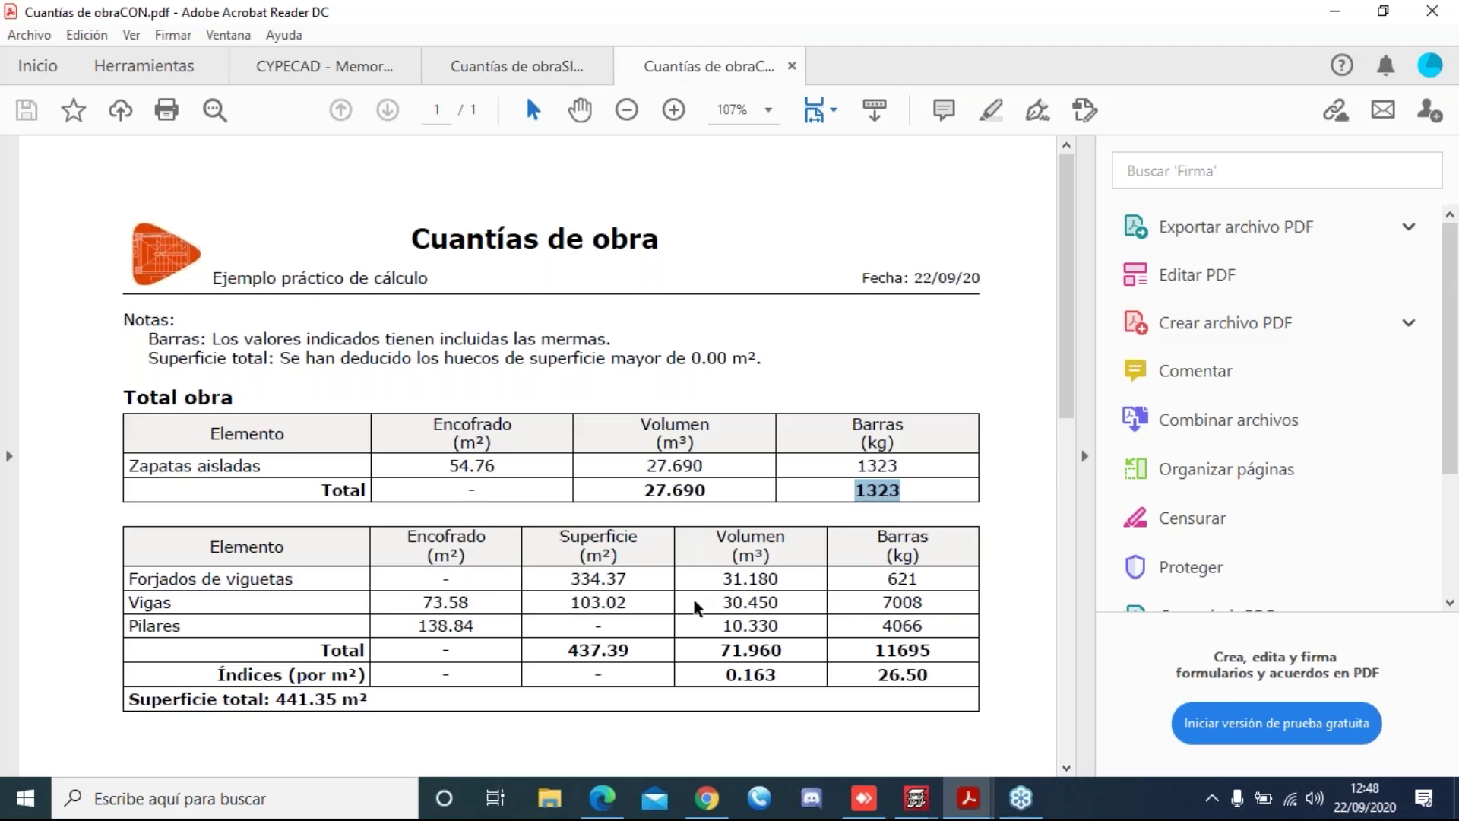
drag(875, 675, 927, 679)
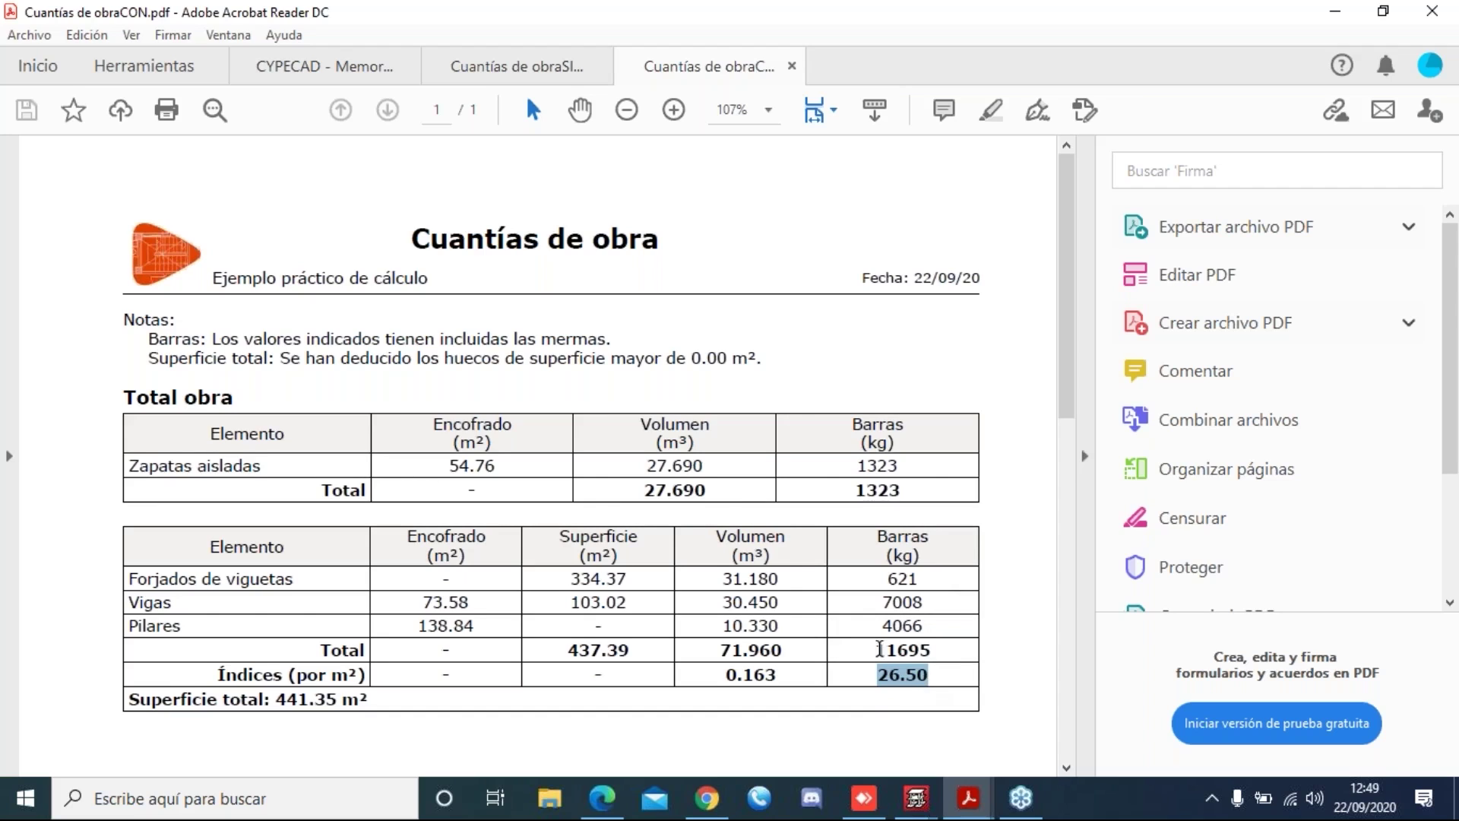
- Compare the column bar weights in the CON and SIN quantities reports and return to Cuantías de obraCON.pdf
drag(879, 628, 925, 628)
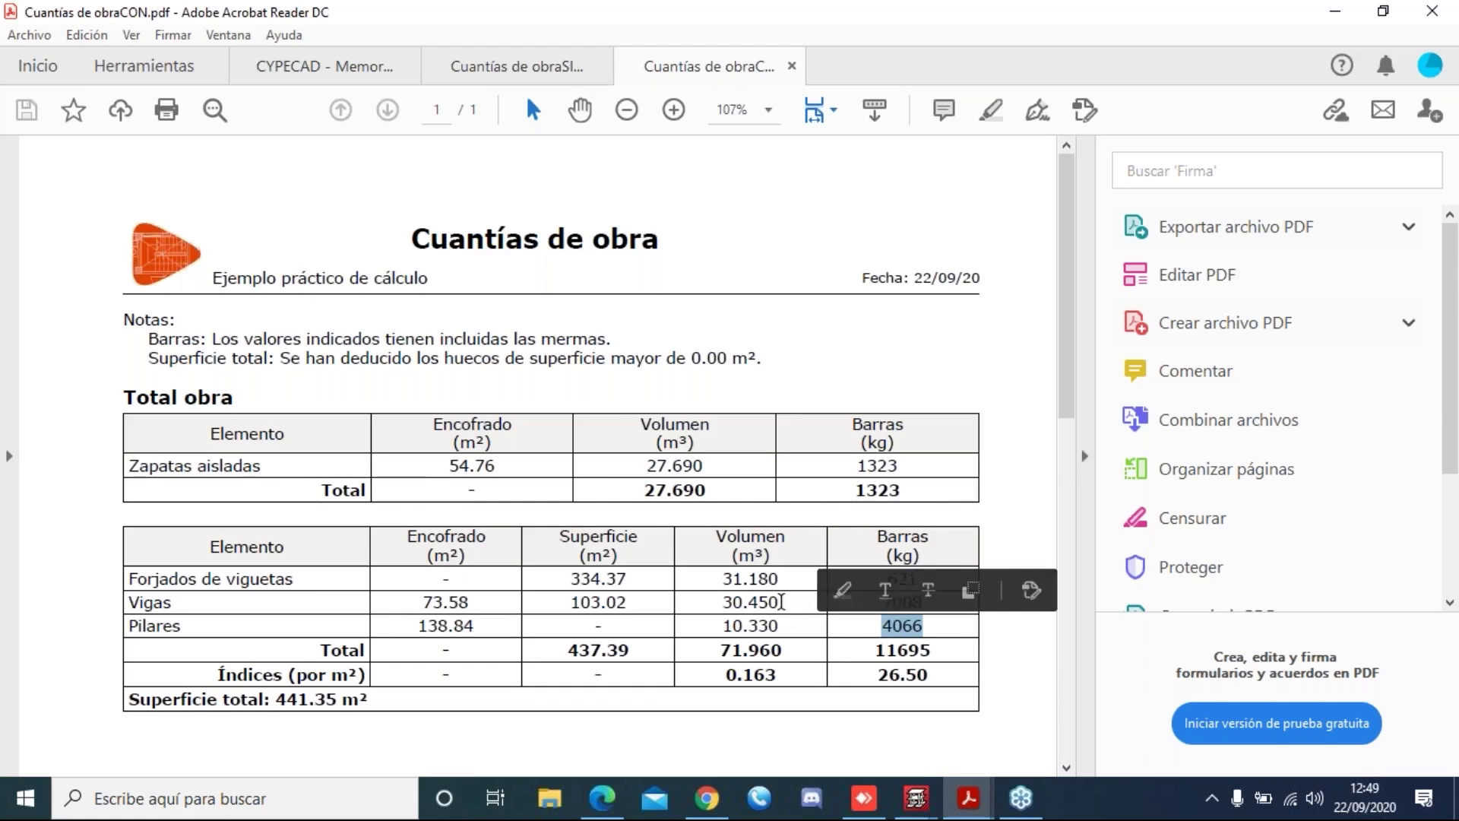
click(785, 612)
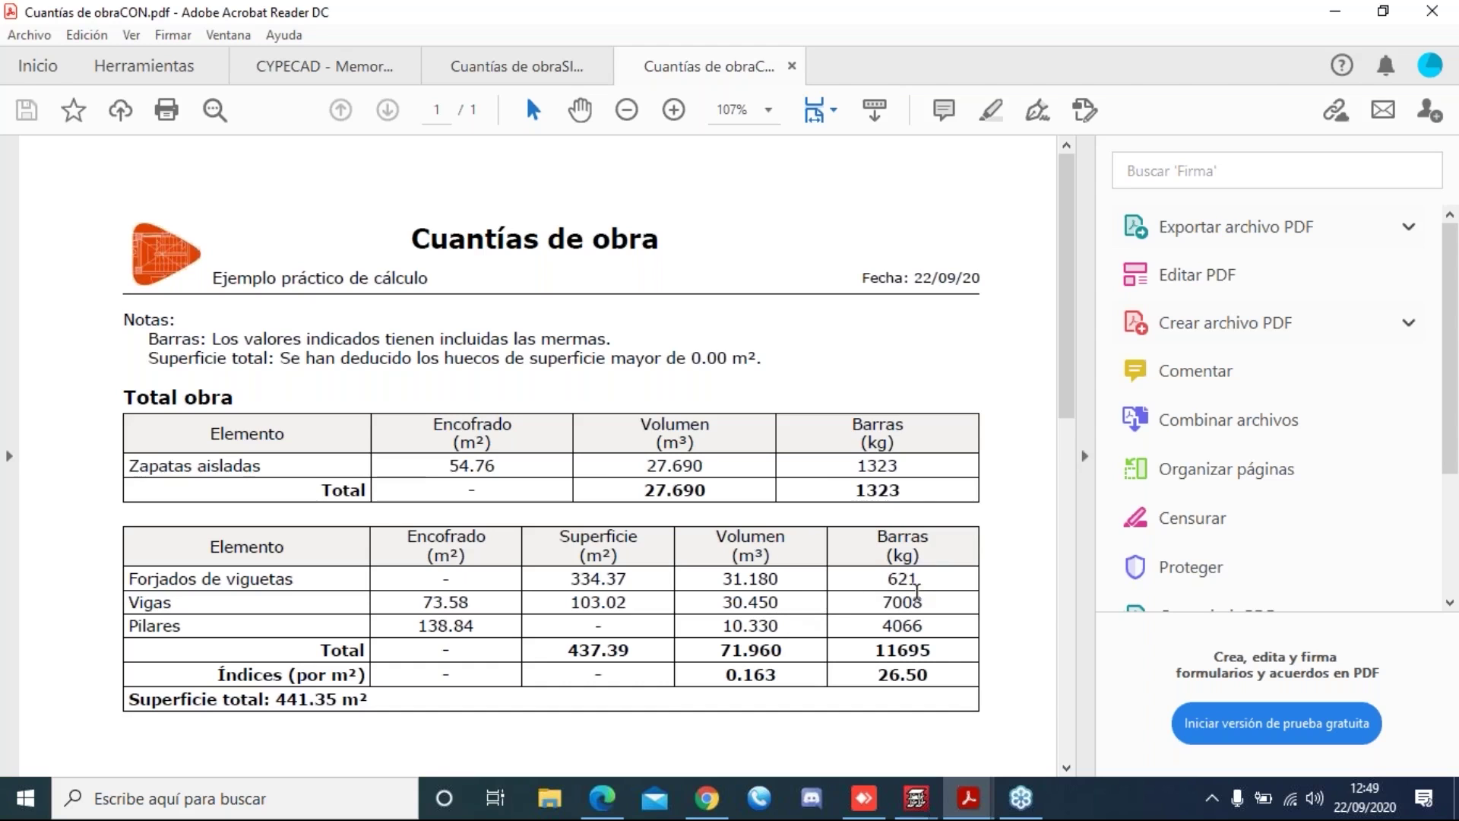
click(967, 798)
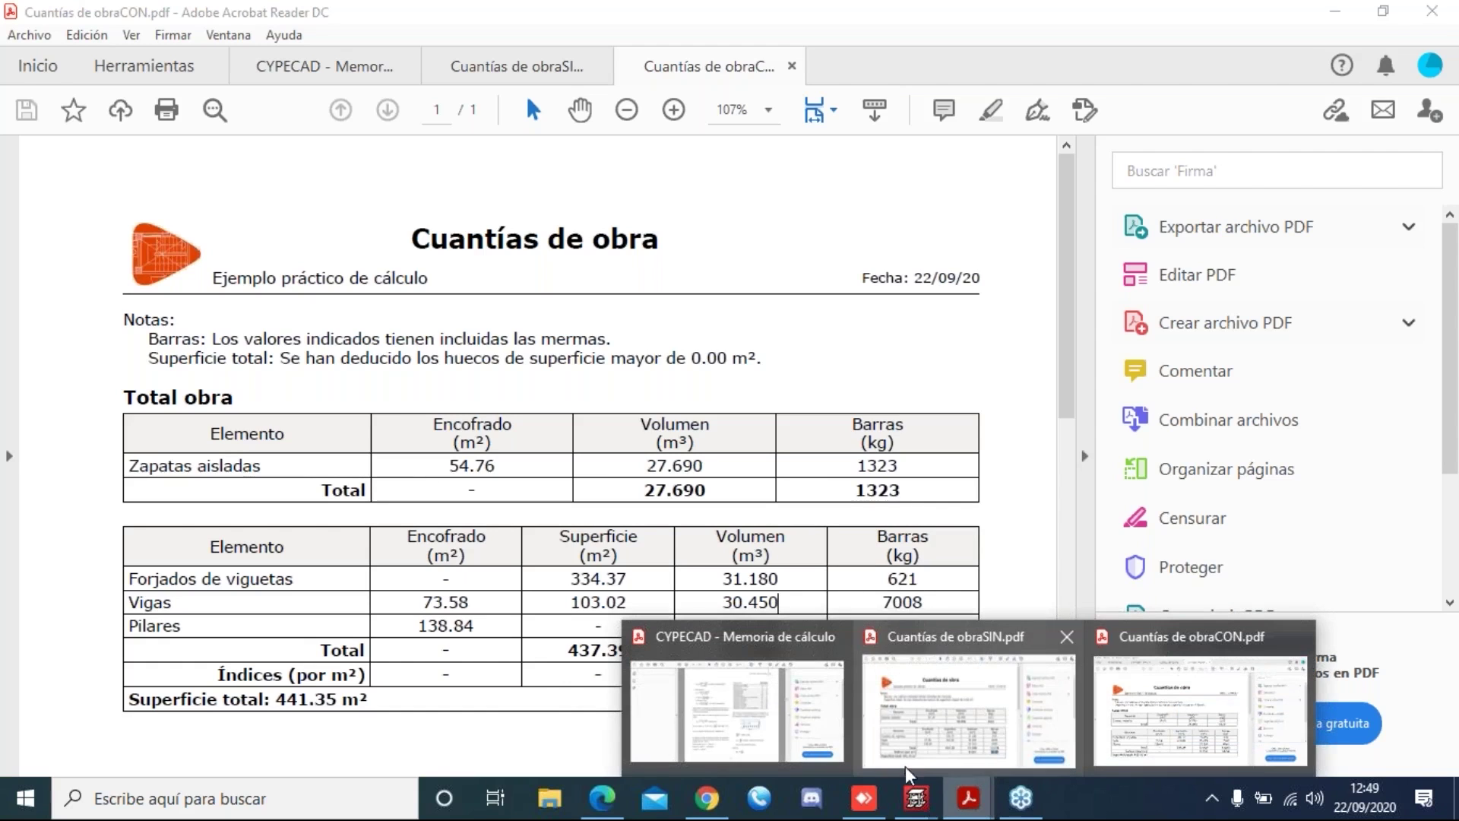
click(908, 735)
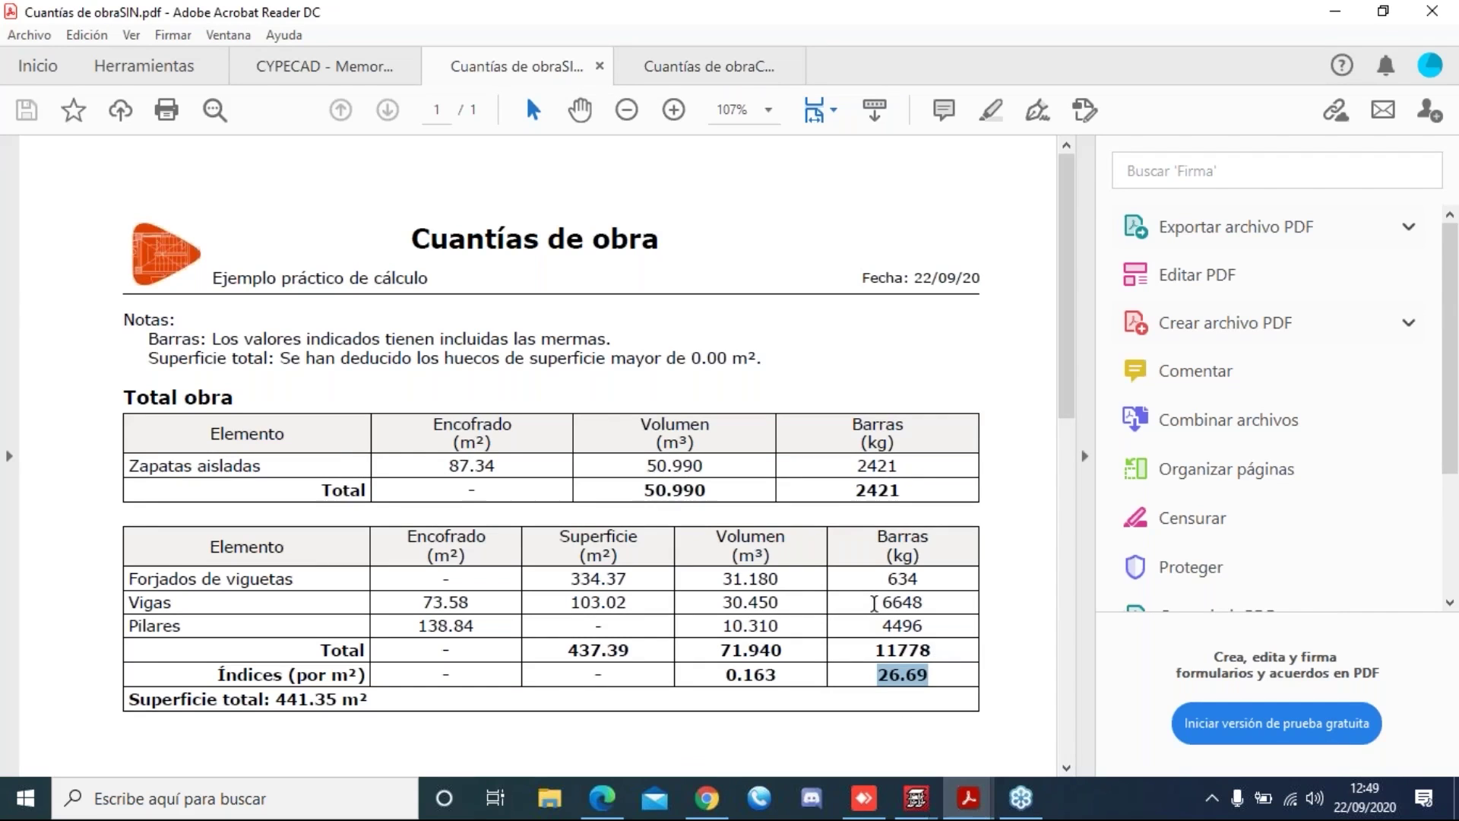
drag(876, 602, 919, 633)
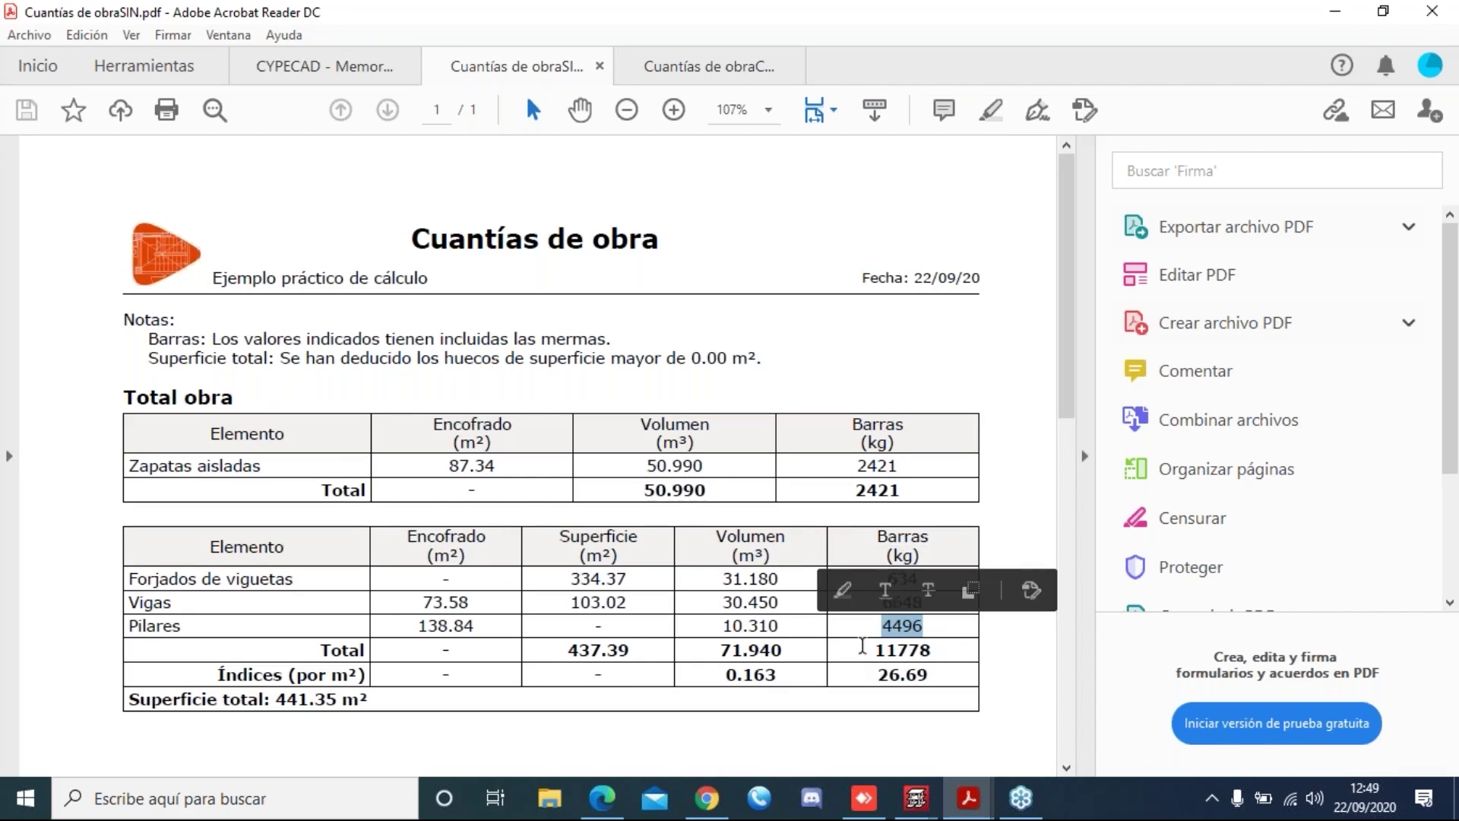
click(858, 631)
click(967, 798)
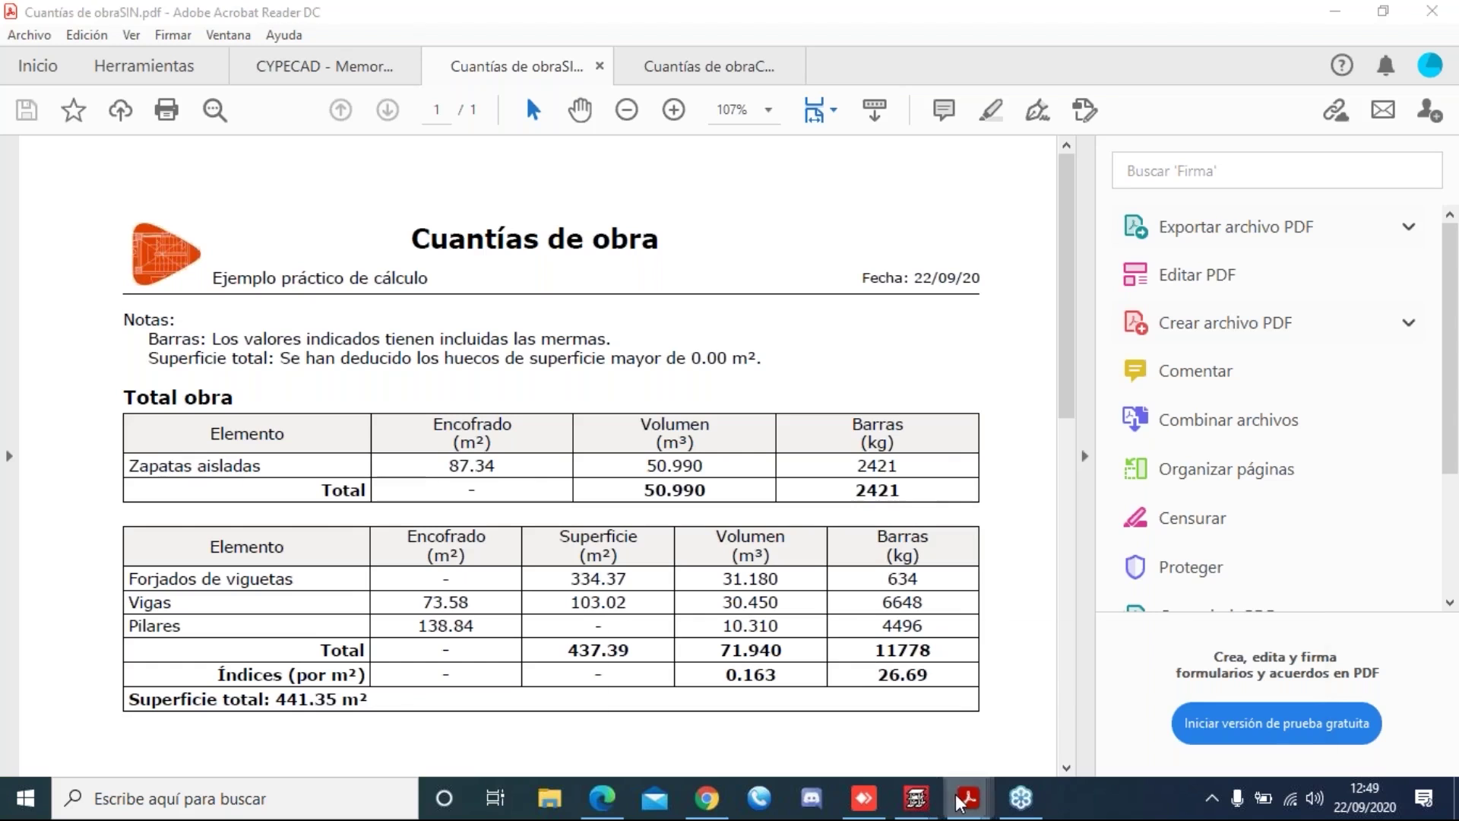
click(1152, 718)
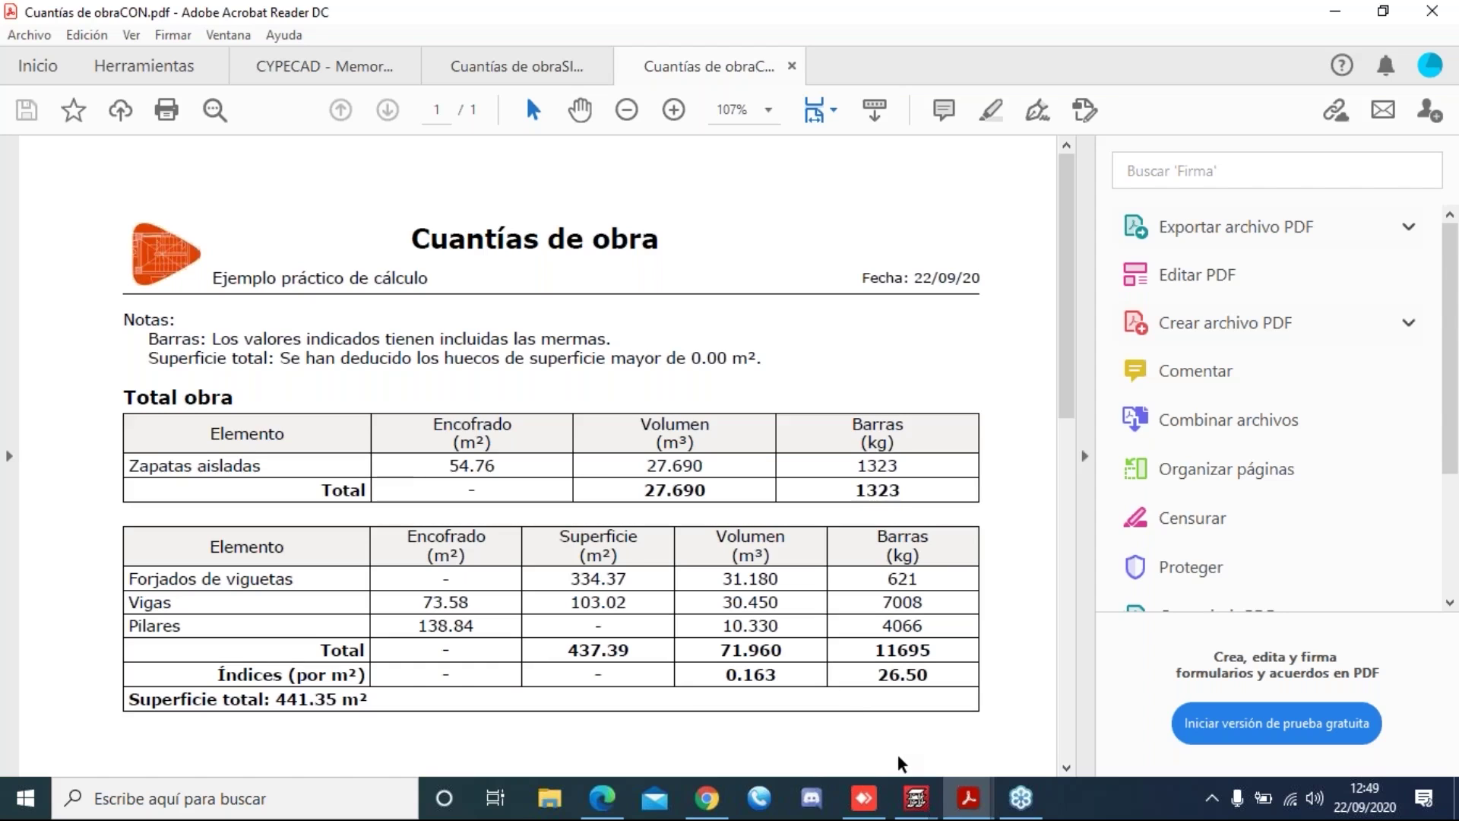
- Switch to CON_Manual in CYPECAD and examine the modal participation coefficients in its seismic action justification report, closing the report at the end
mouse_move(920, 800)
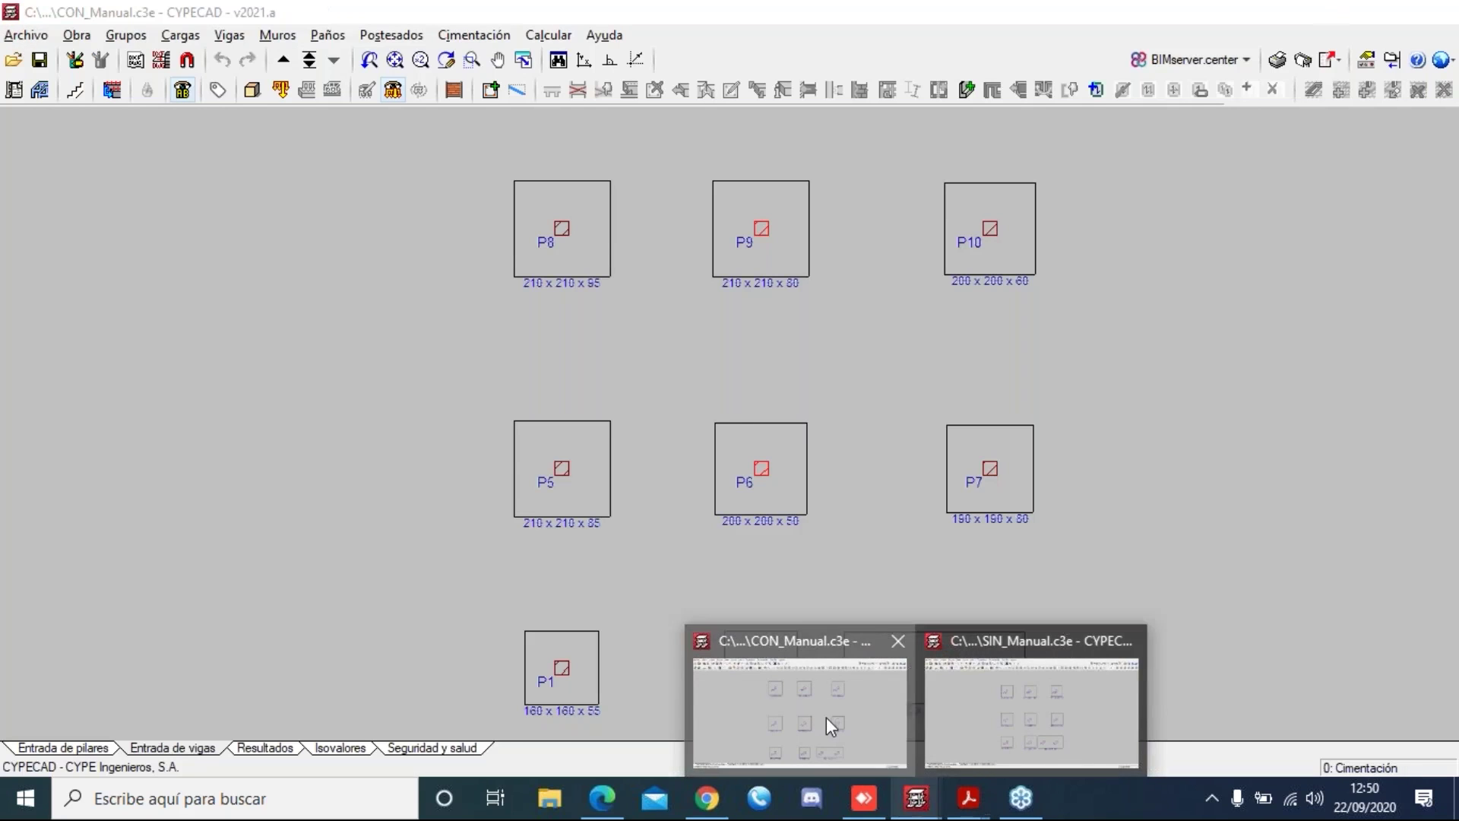
click(832, 727)
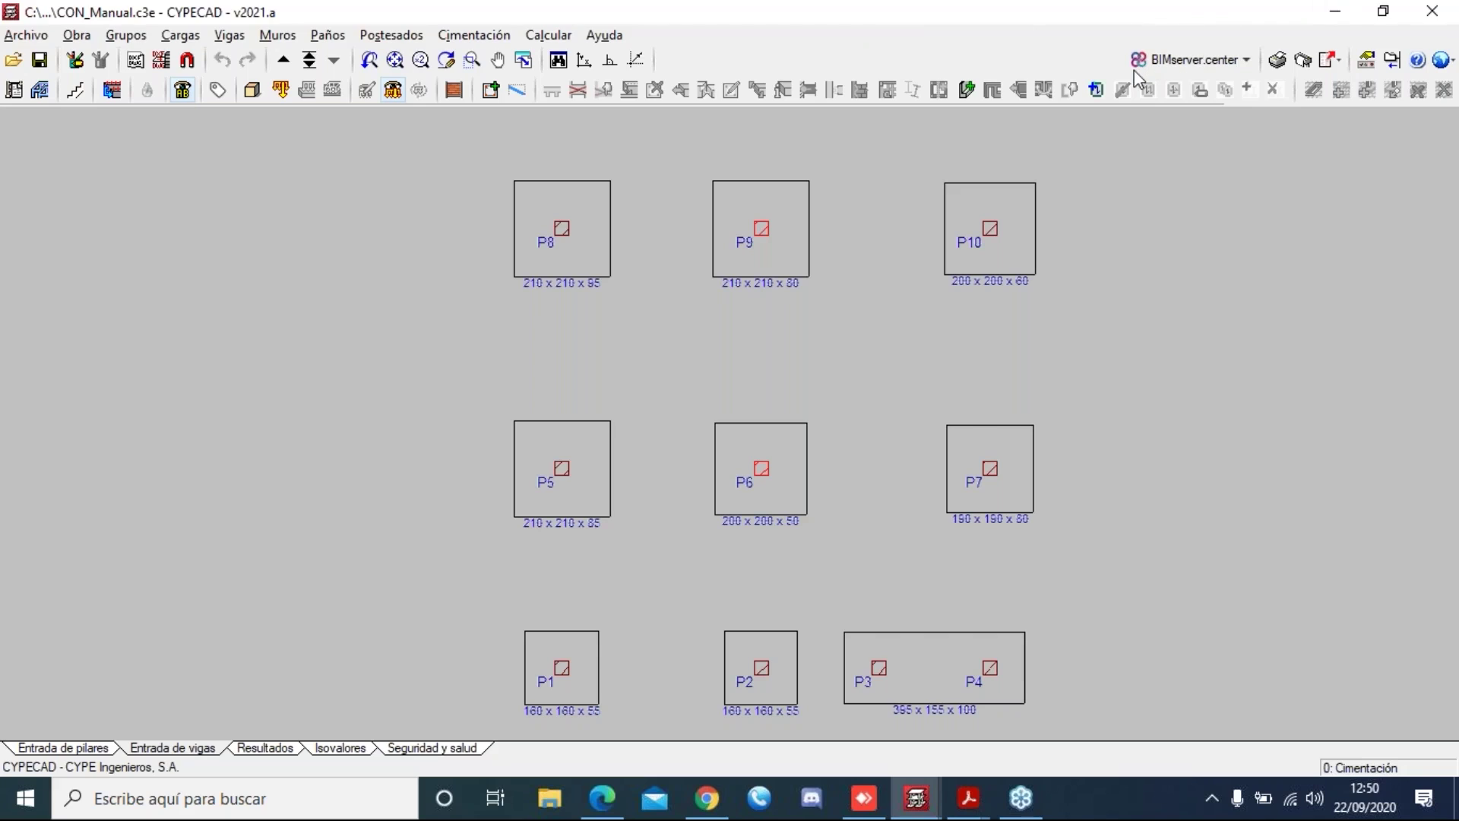
click(1277, 60)
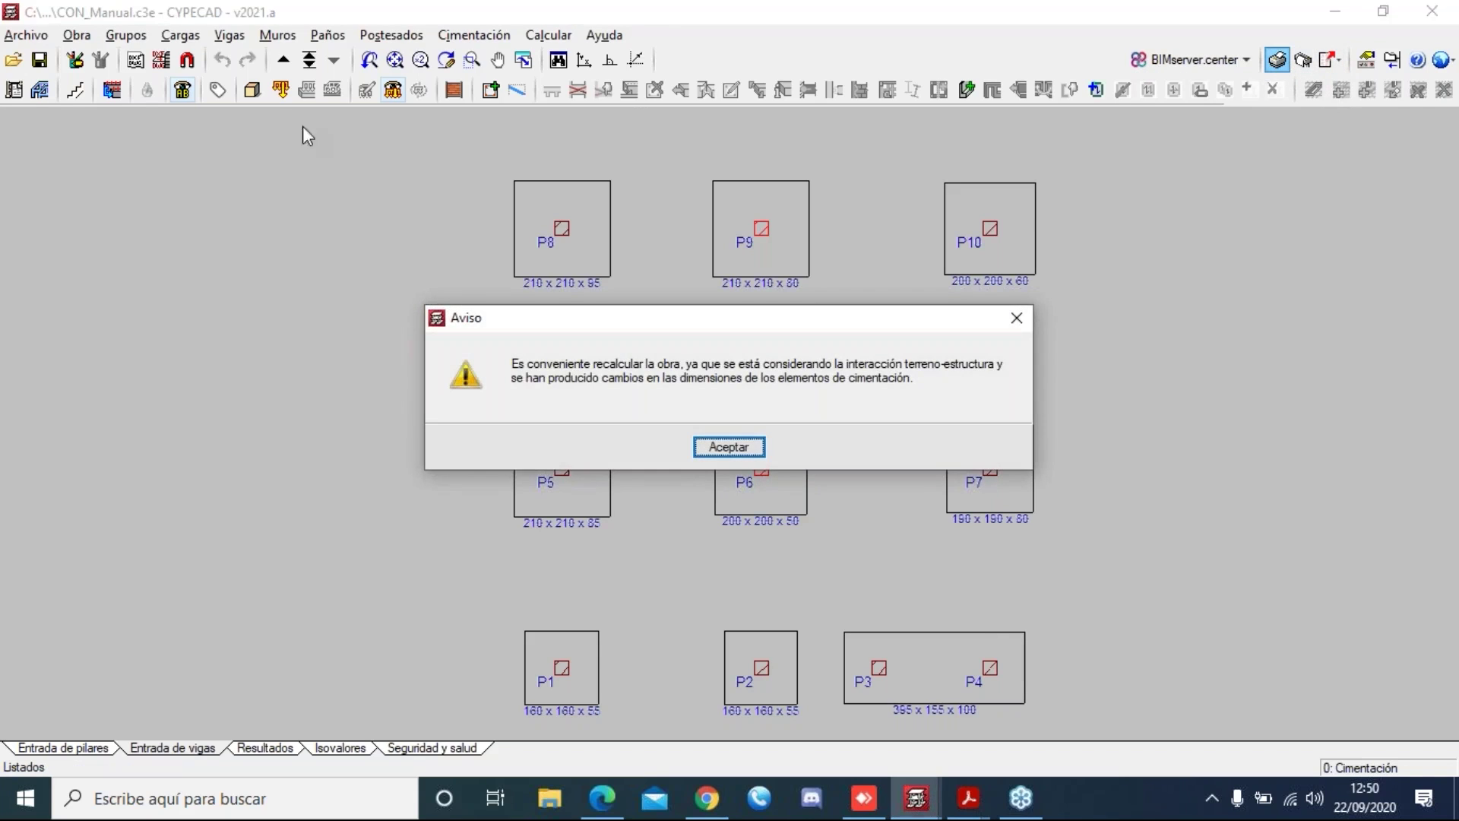
click(750, 442)
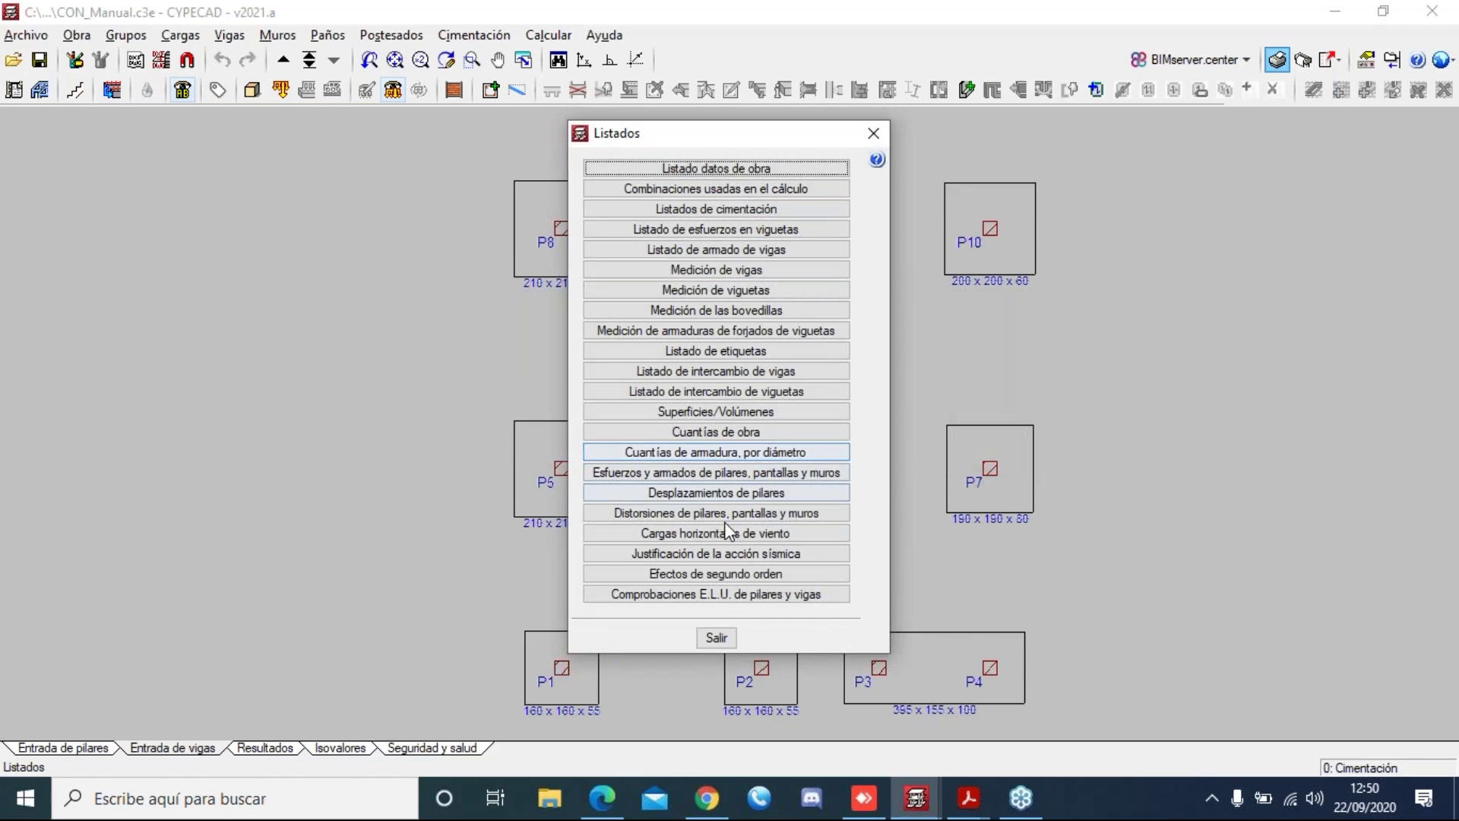
click(711, 555)
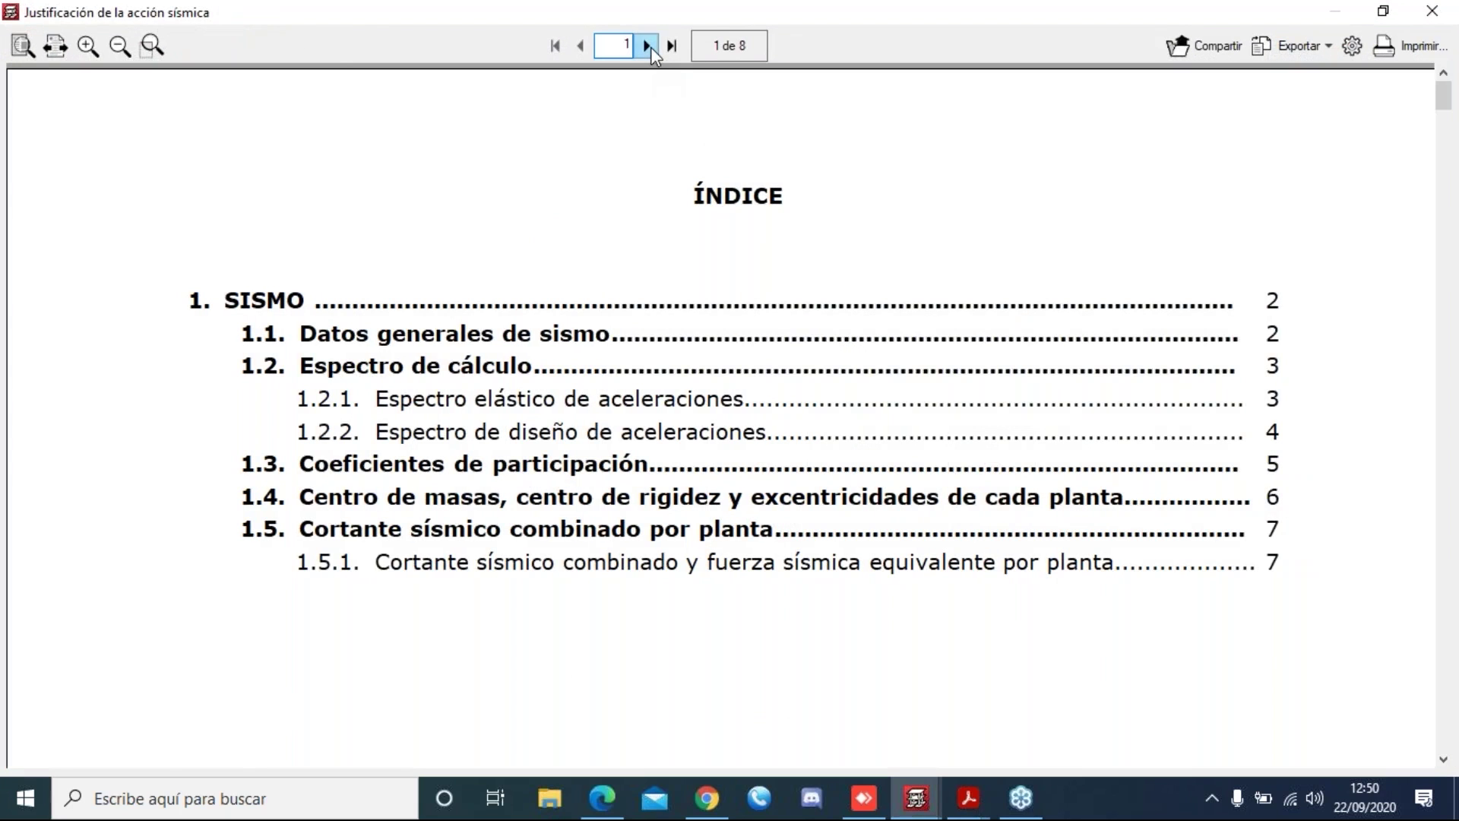
click(648, 46)
click(649, 46)
click(648, 45)
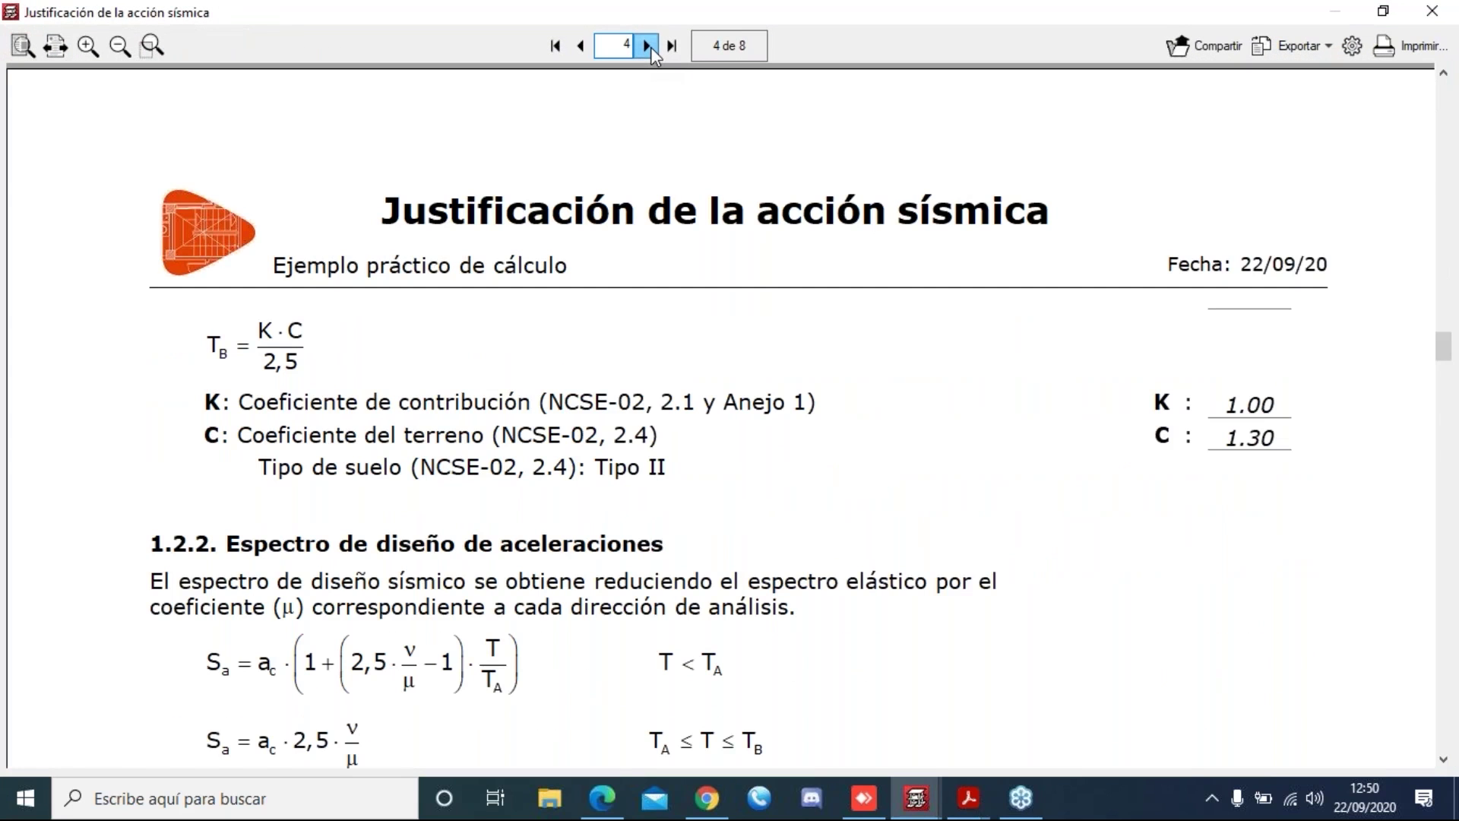
click(648, 46)
scroll(648, 274, down, 5)
scroll(652, 274, down, 5)
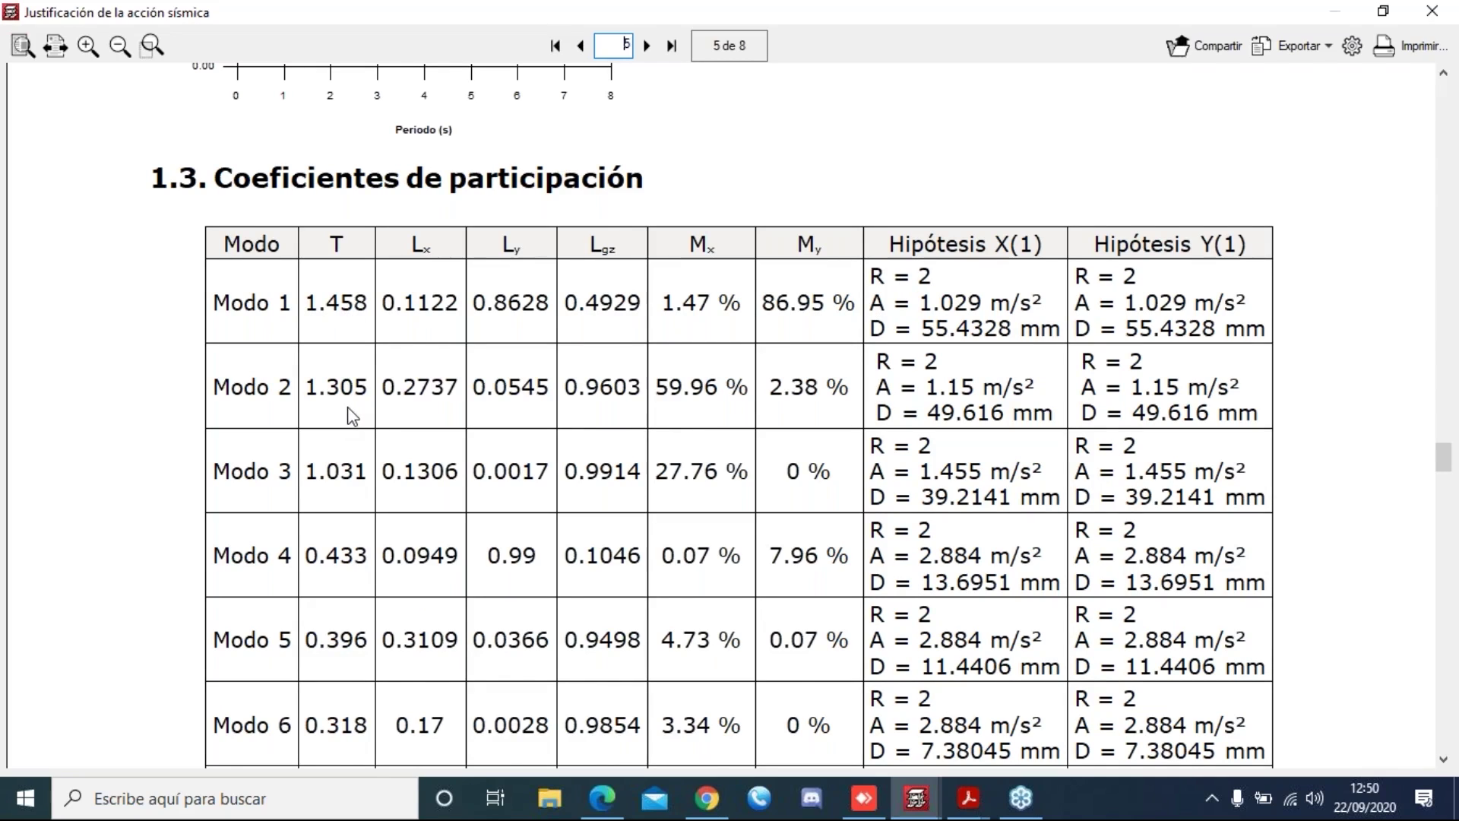
click(1432, 12)
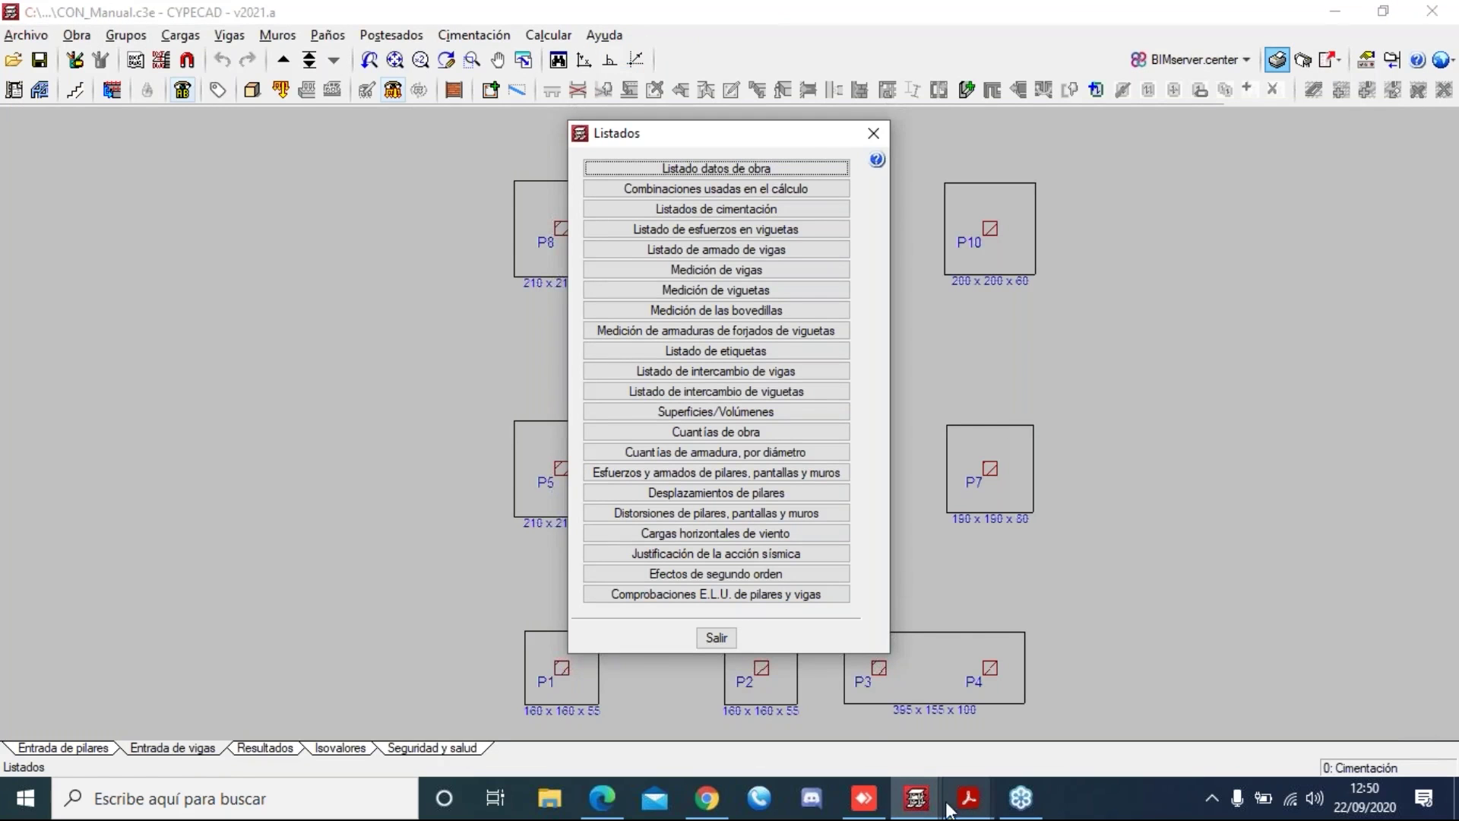
- Switch to SIN_Manual and examine the design spectrum and modal periods on page 6 of its seismic action justification report
mouse_move(926, 815)
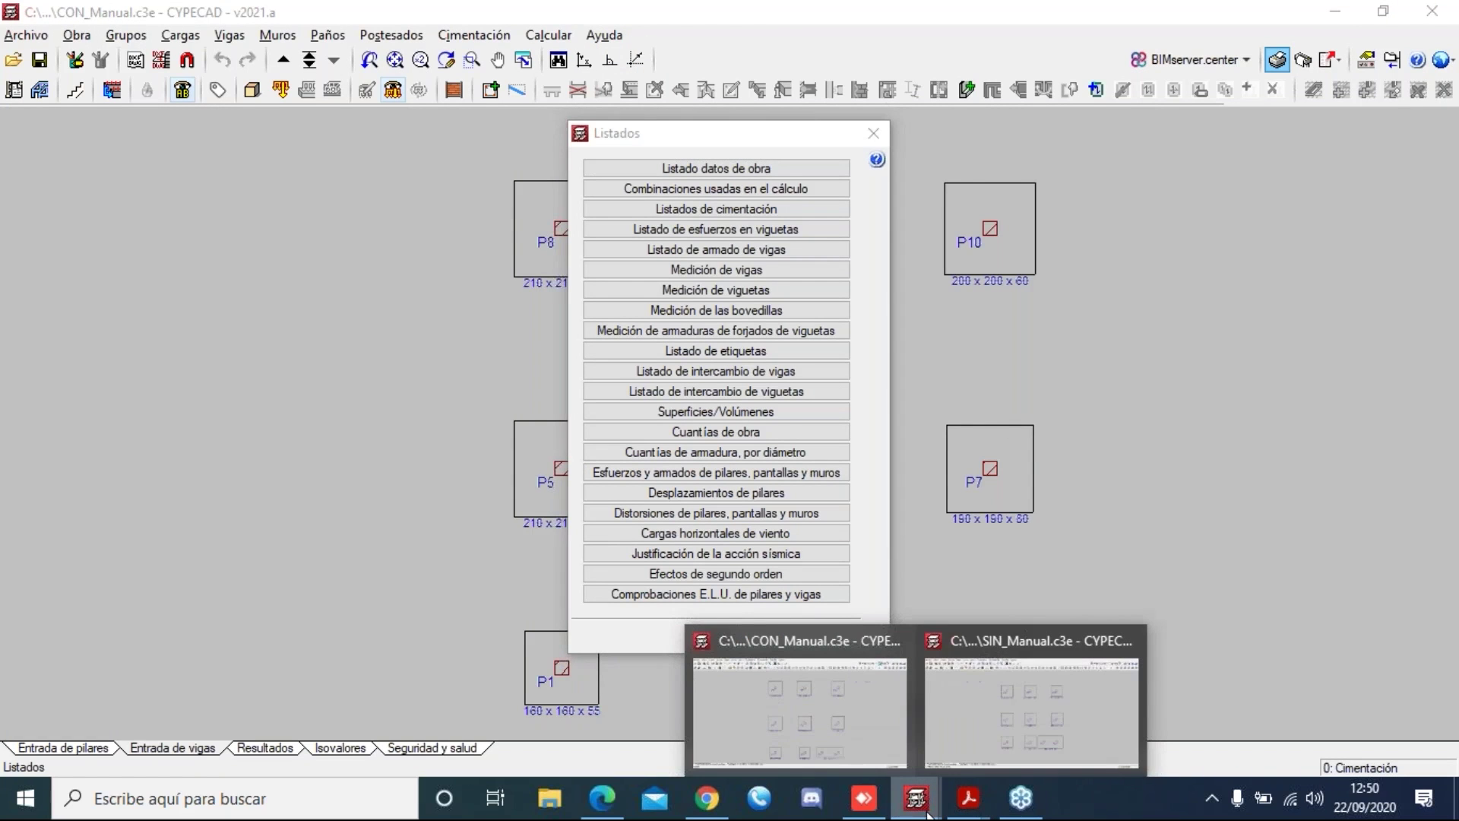
click(1001, 729)
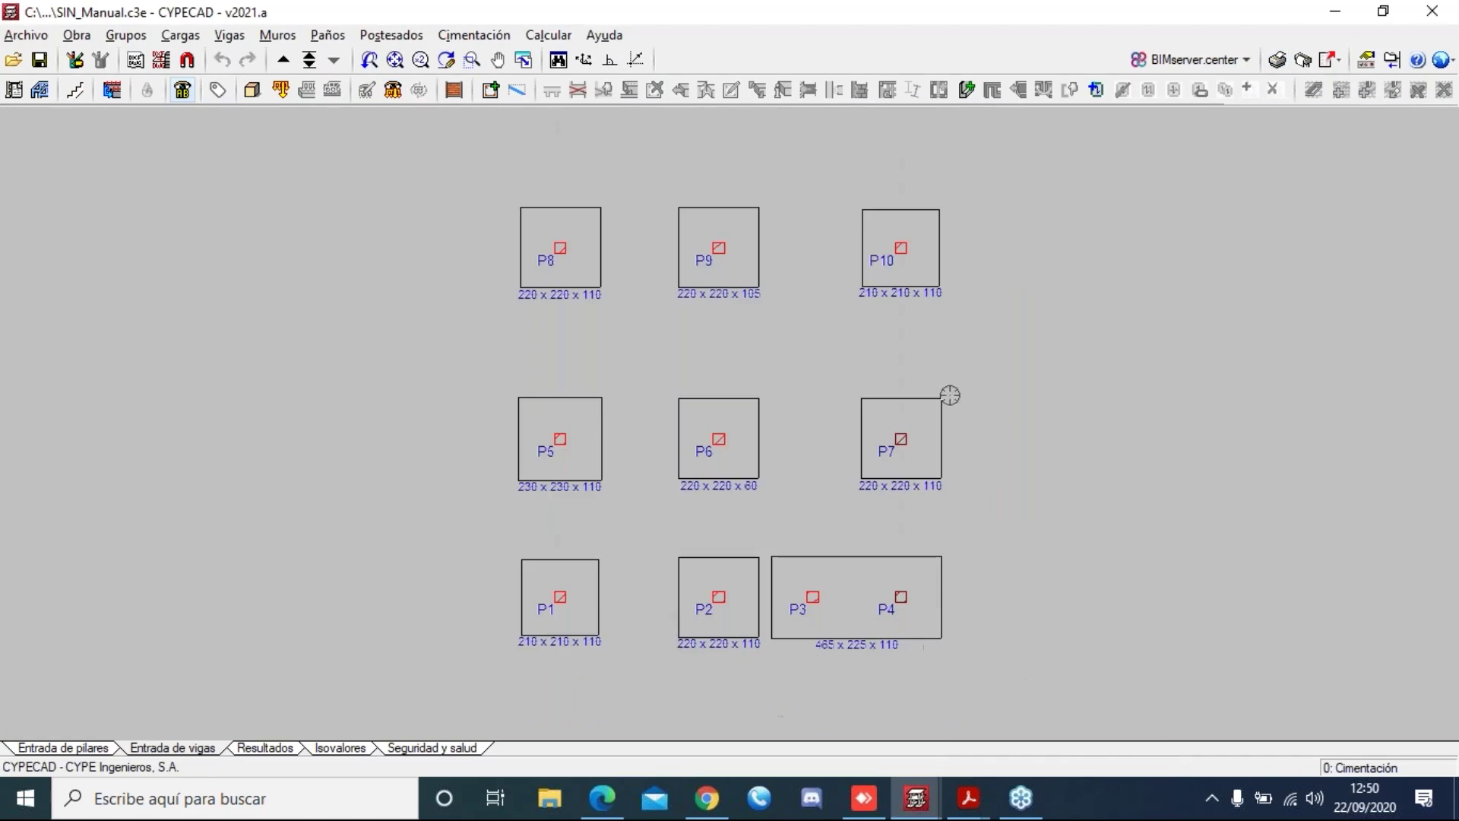
click(1276, 60)
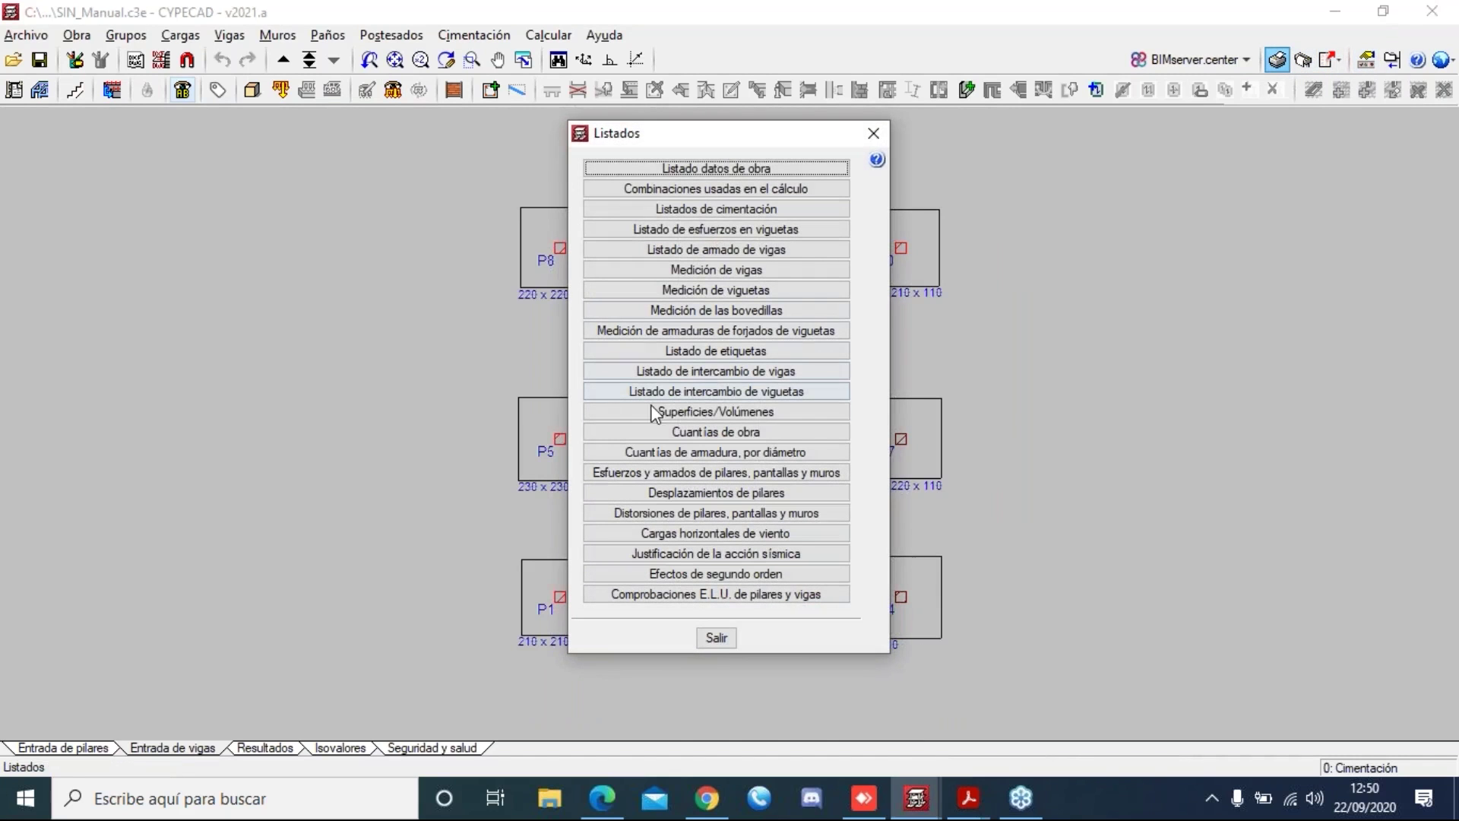
click(658, 552)
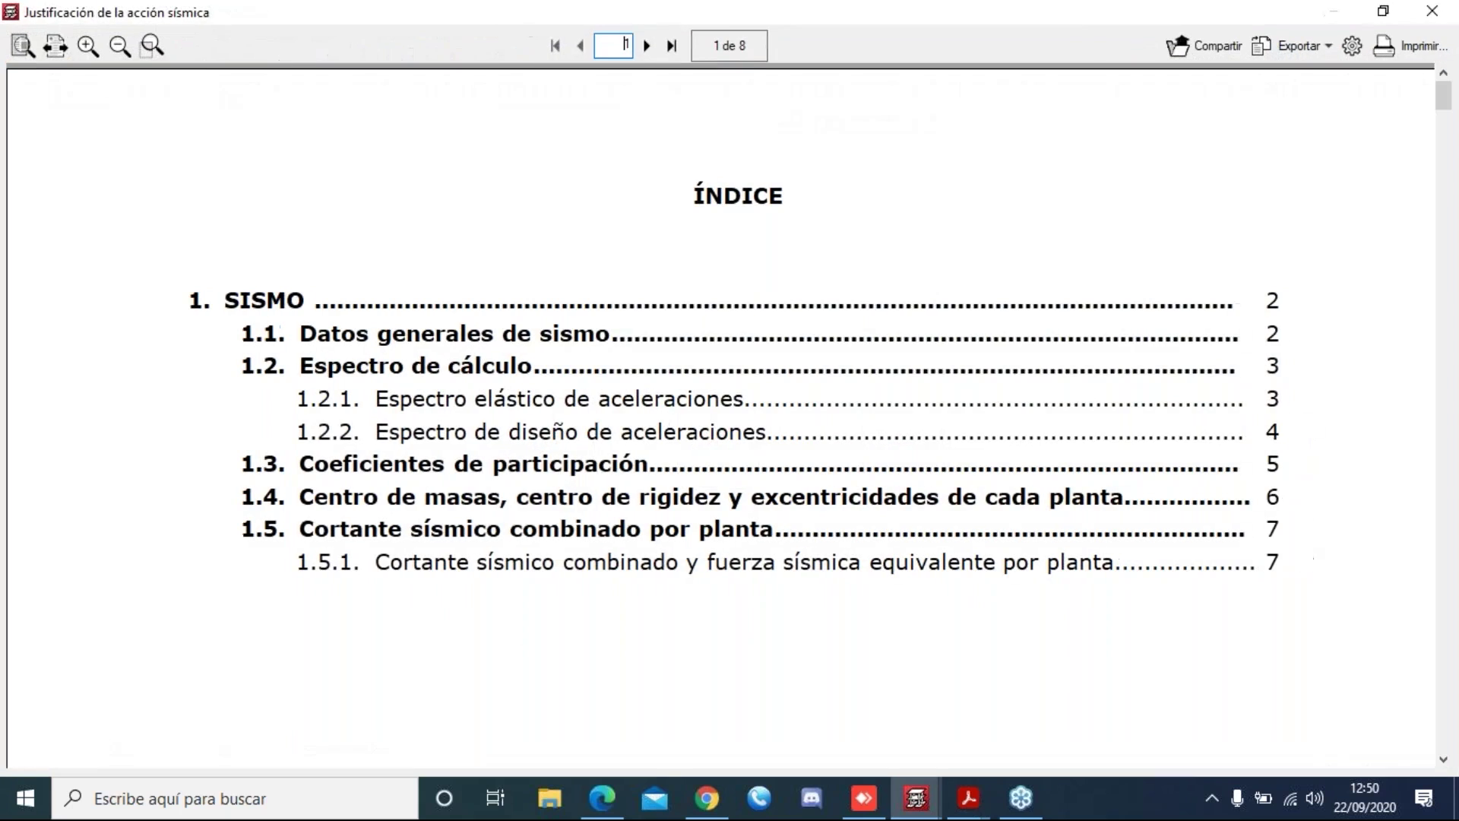
click(650, 47)
click(650, 47)
click(650, 47)
click(650, 47)
click(650, 46)
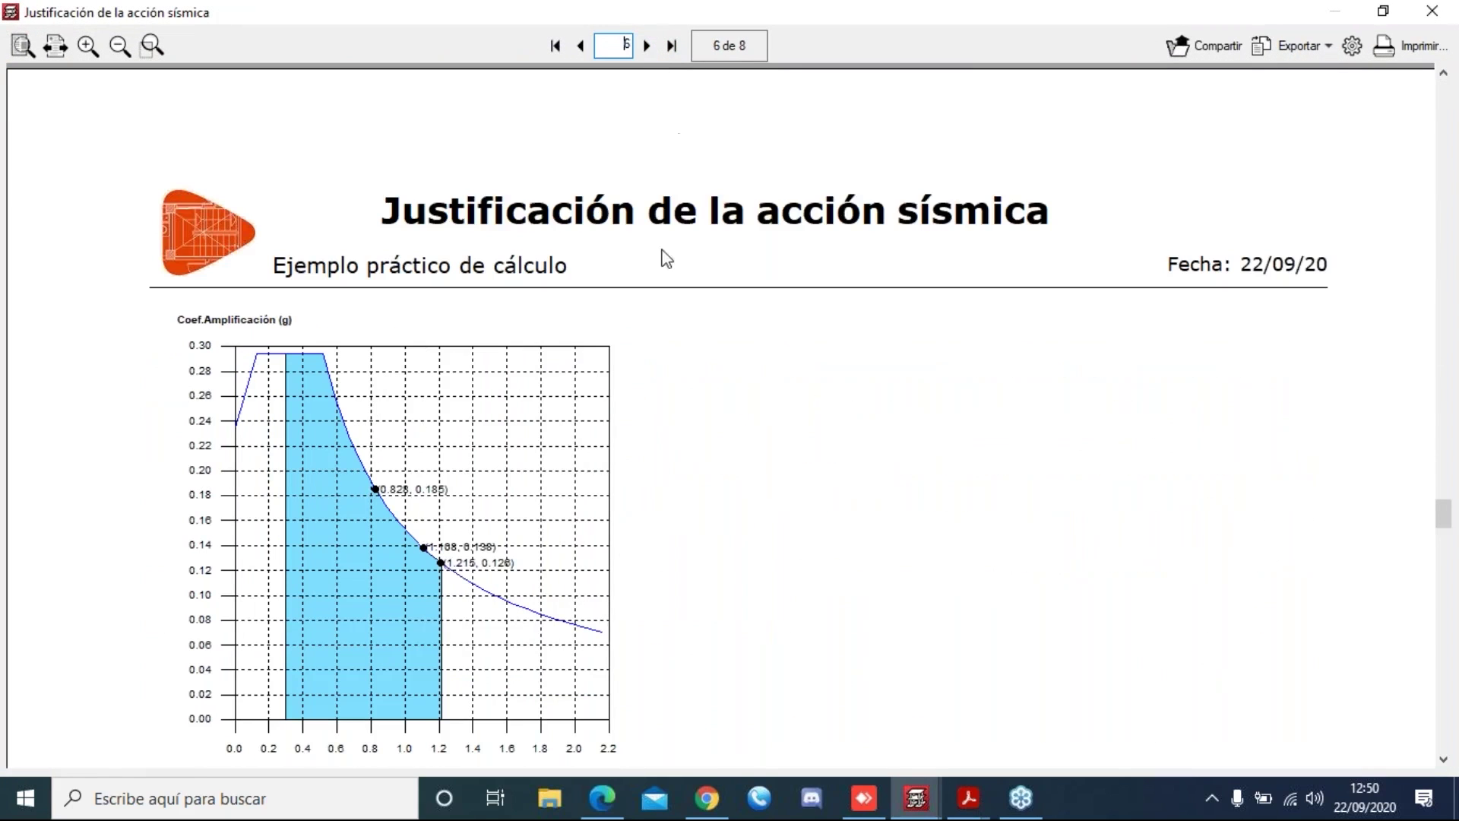
scroll(677, 334, down, 5)
scroll(676, 334, down, 2)
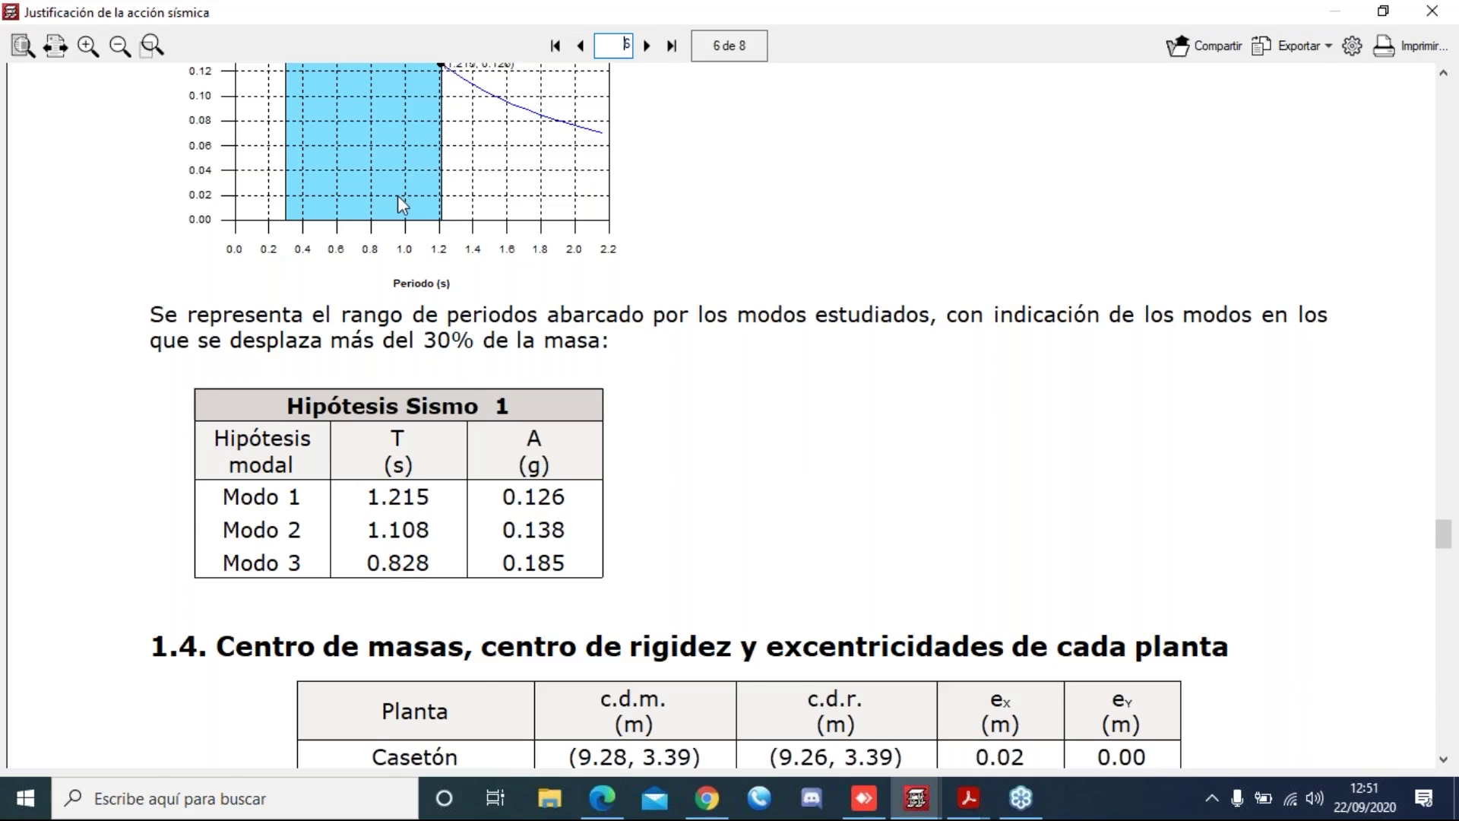
scroll(398, 194, up, 2)
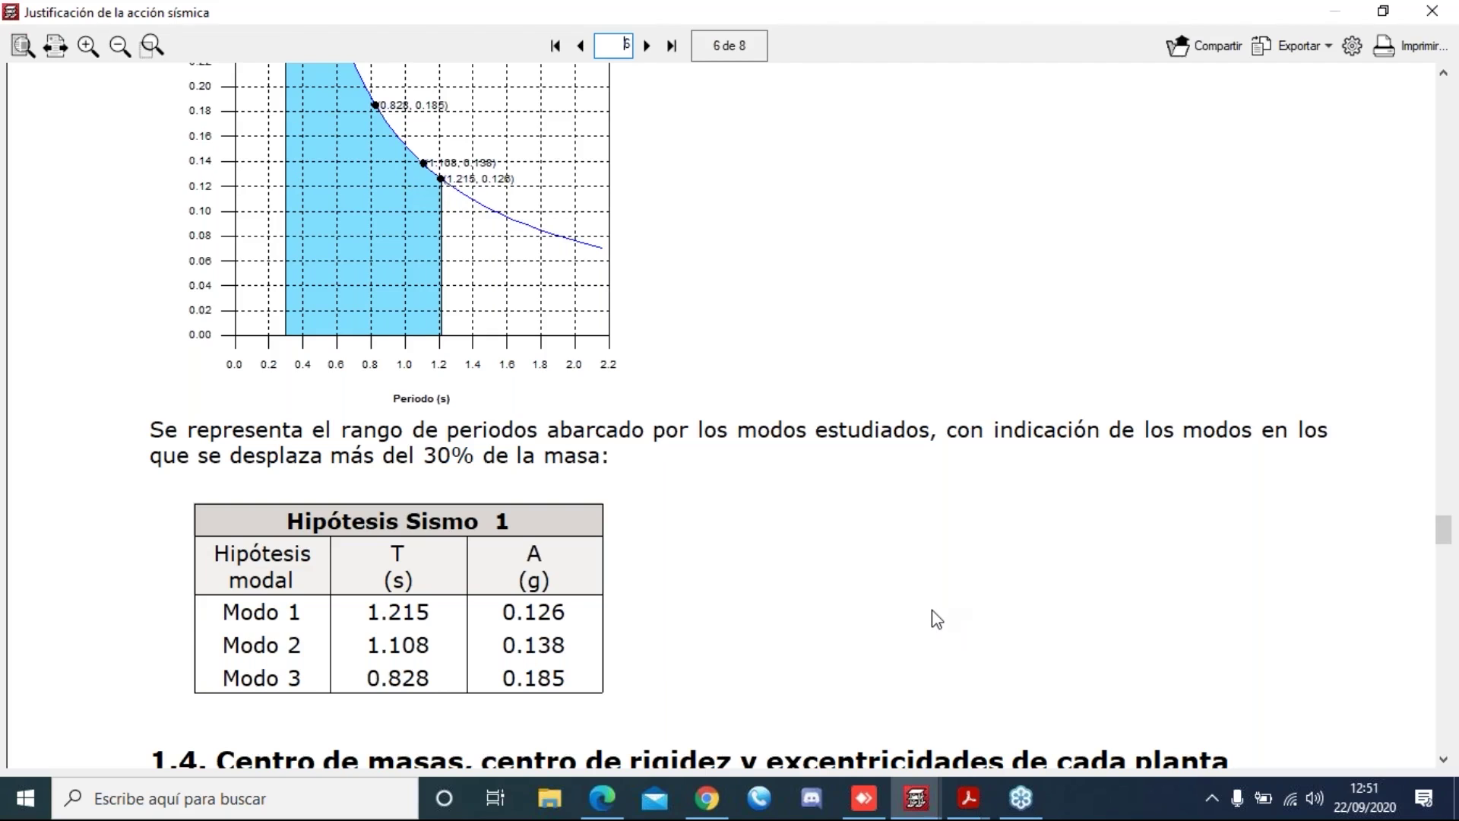
- Return to the CON_Manual project and exit its list of reports
click(916, 798)
click(815, 716)
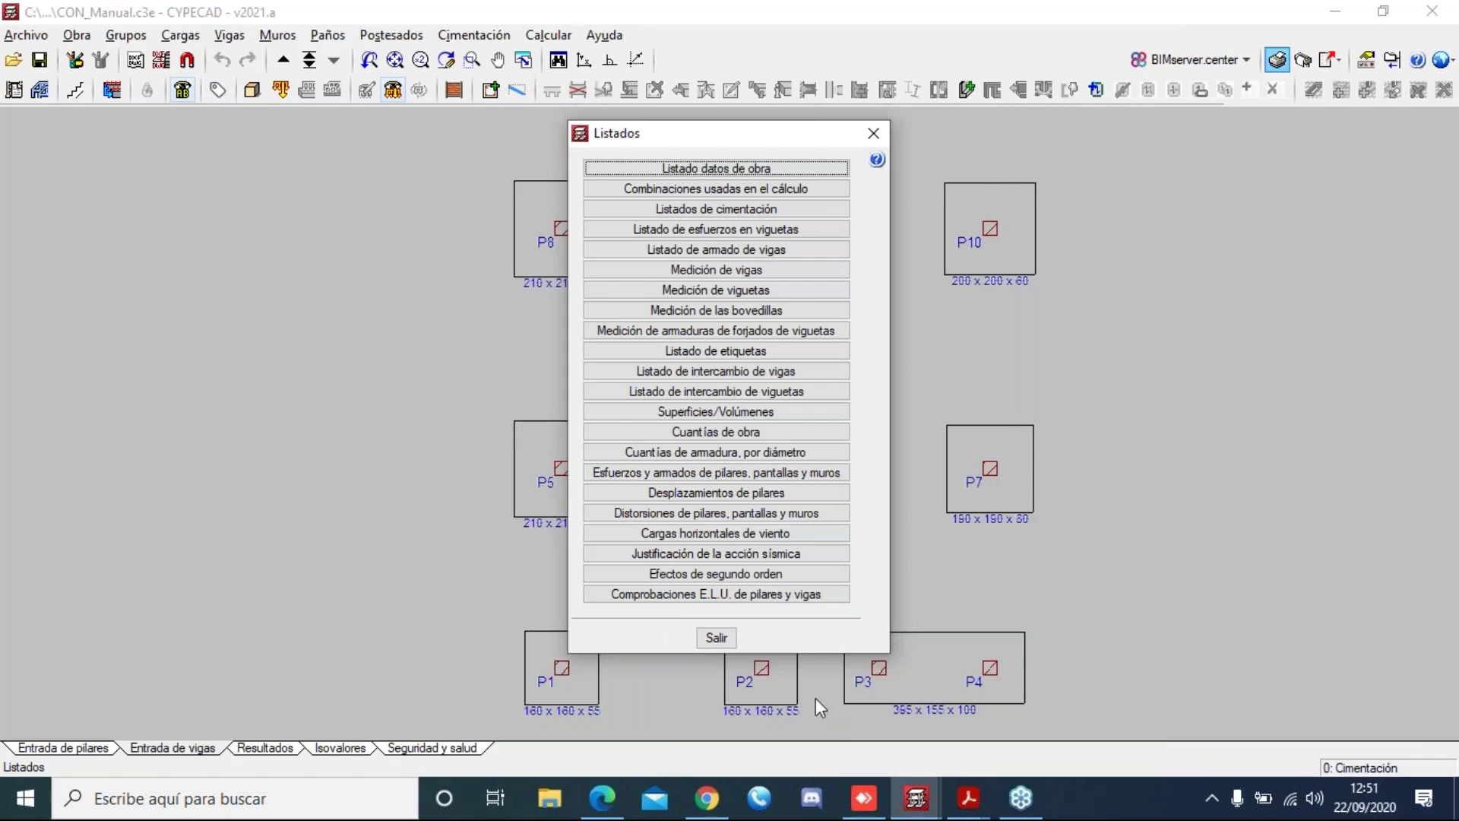
click(711, 638)
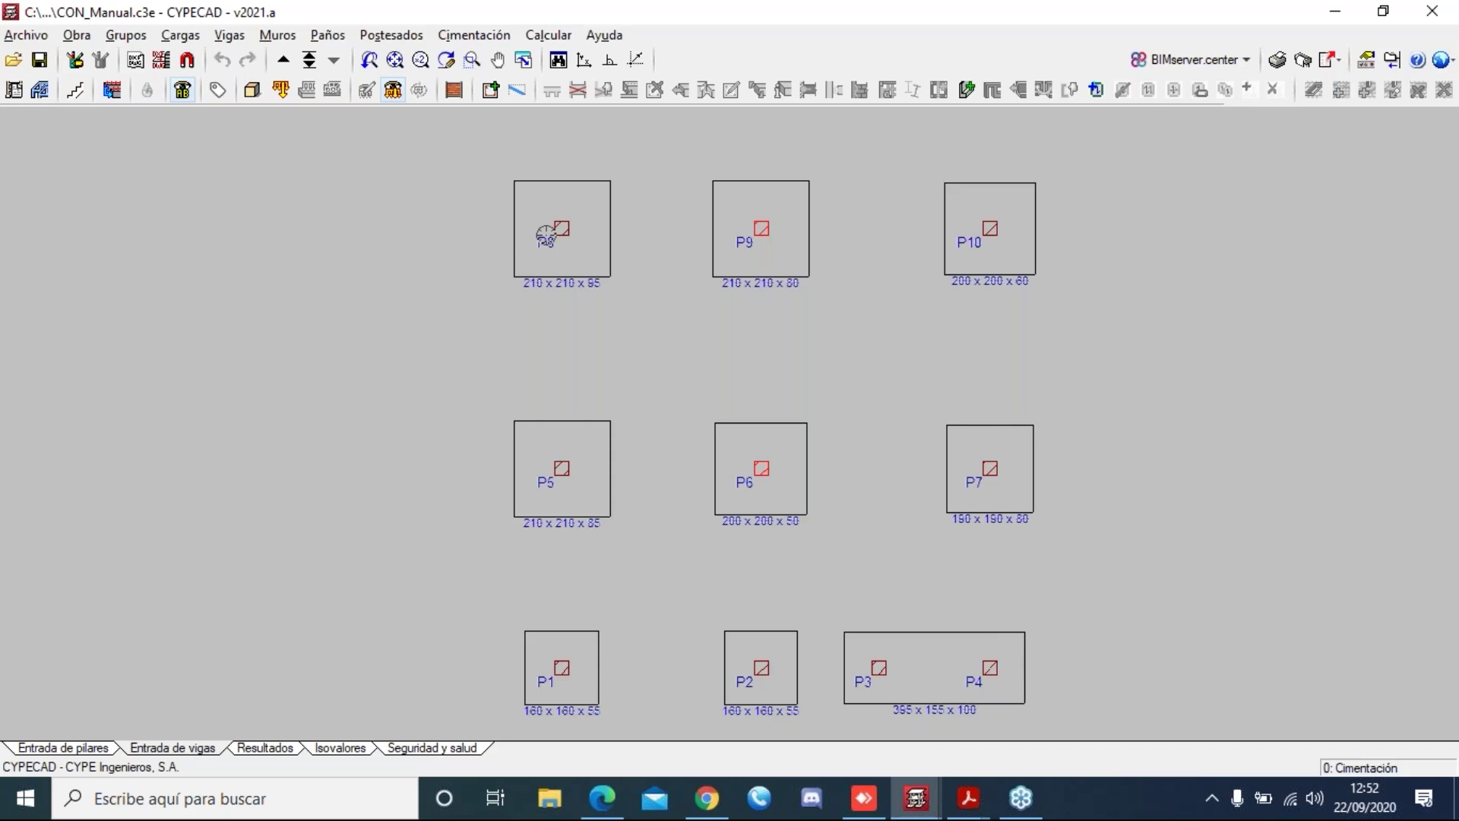
- Copy the CON_Manual project as CONasiento_Manual.c3e and open the copy, dismissing its calculation error report
click(13, 62)
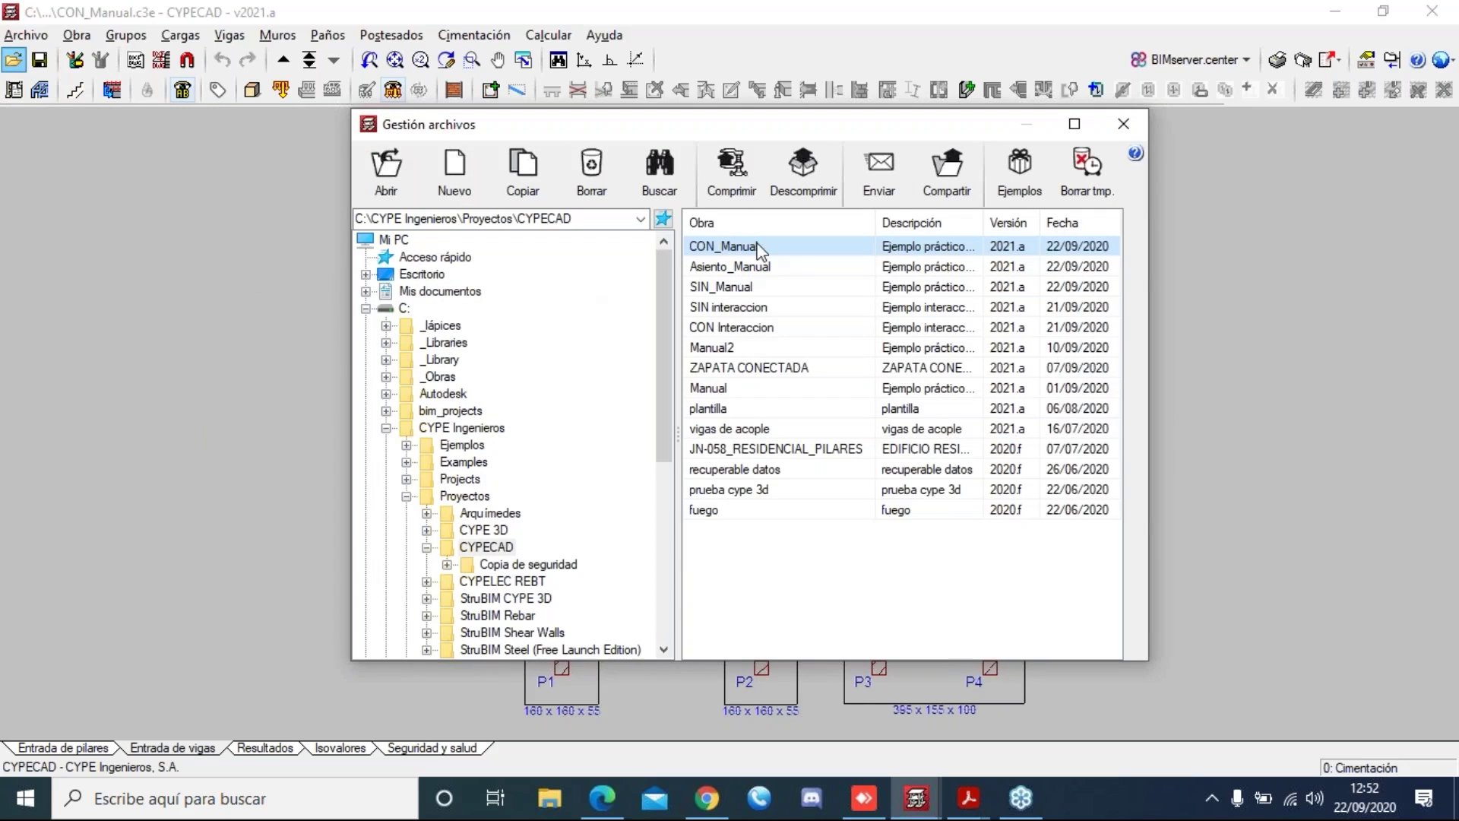
click(523, 175)
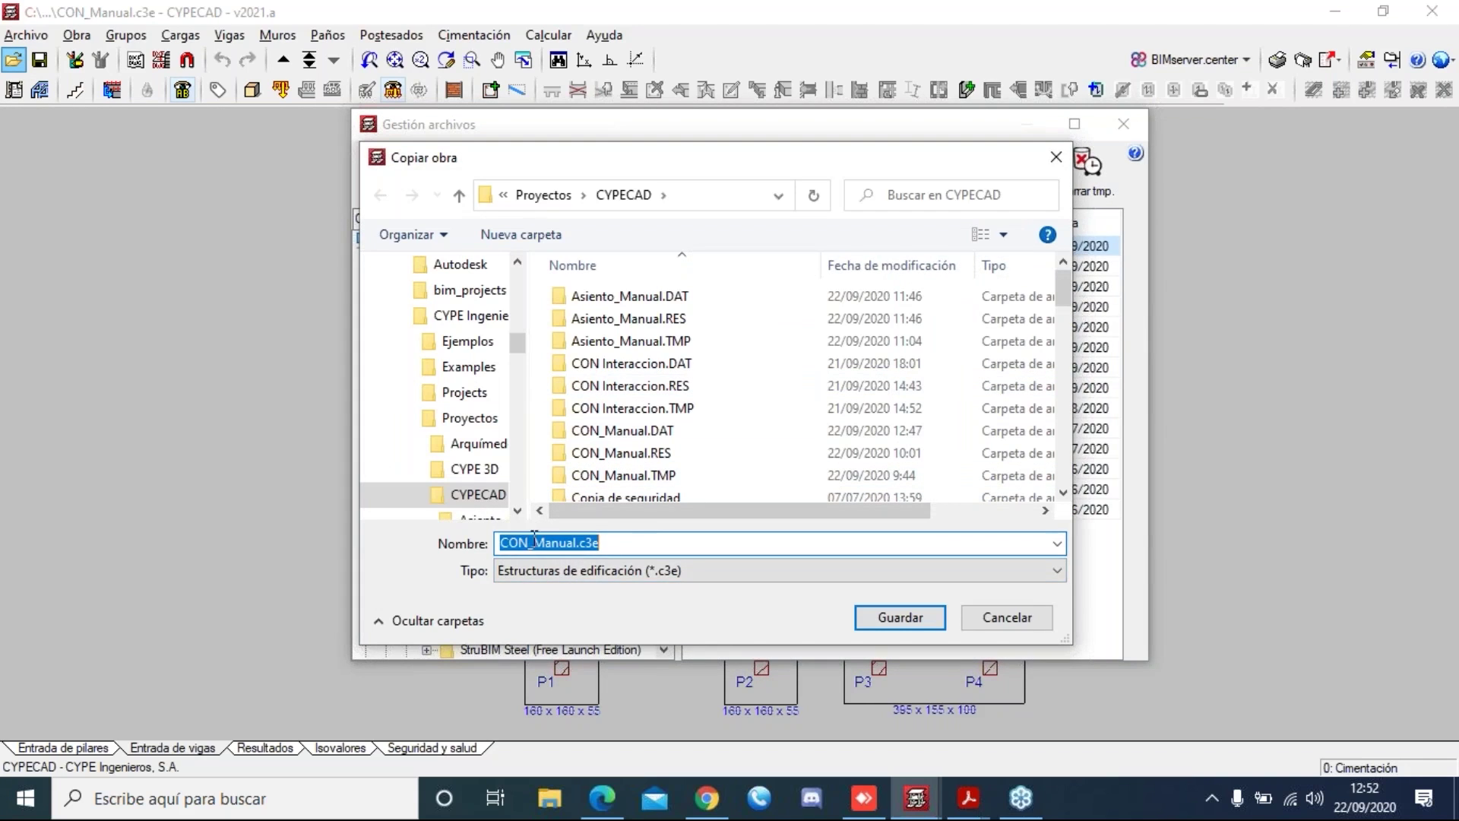
click(534, 541)
text(asiento)
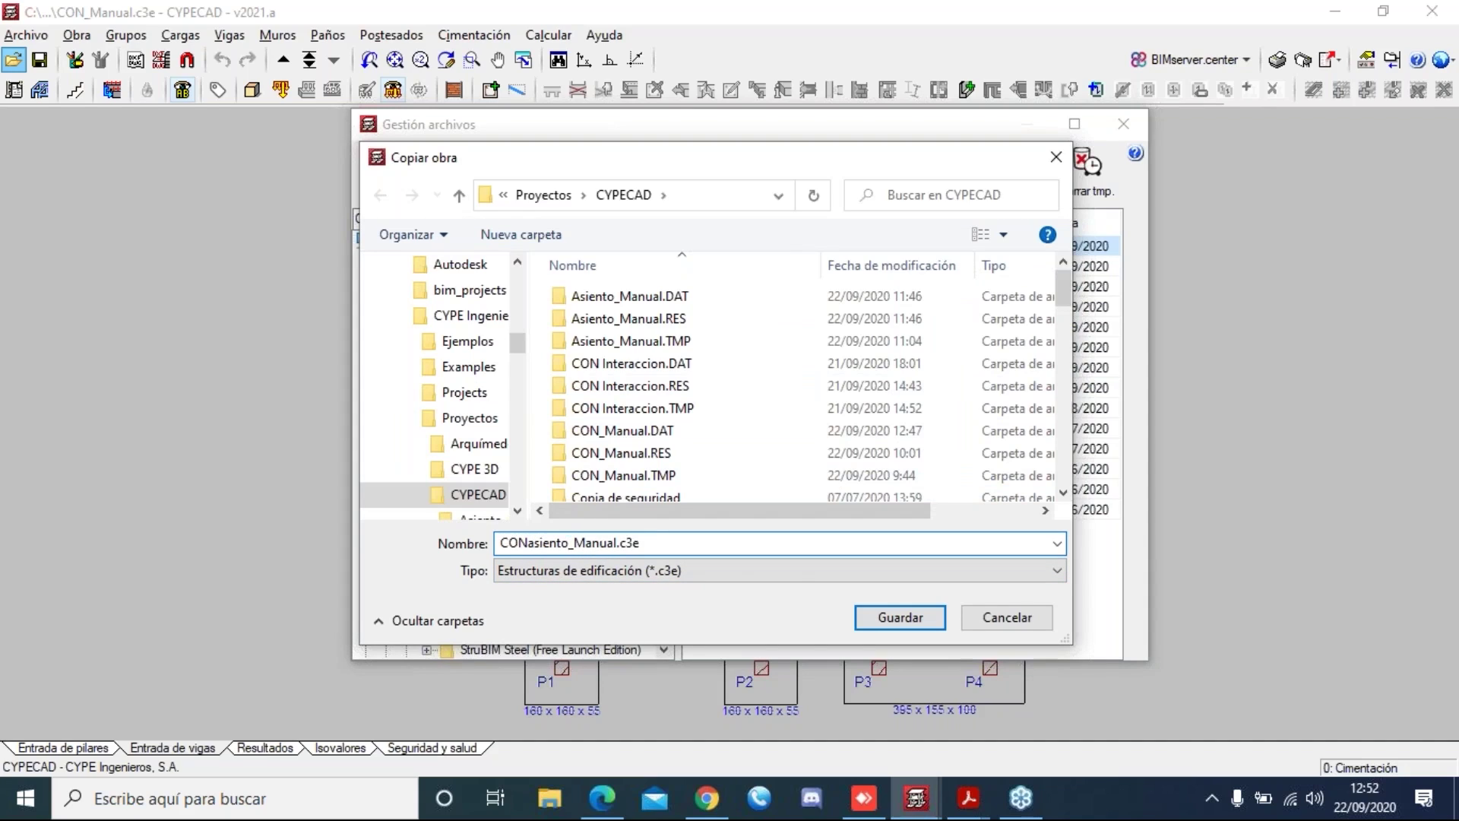
click(886, 614)
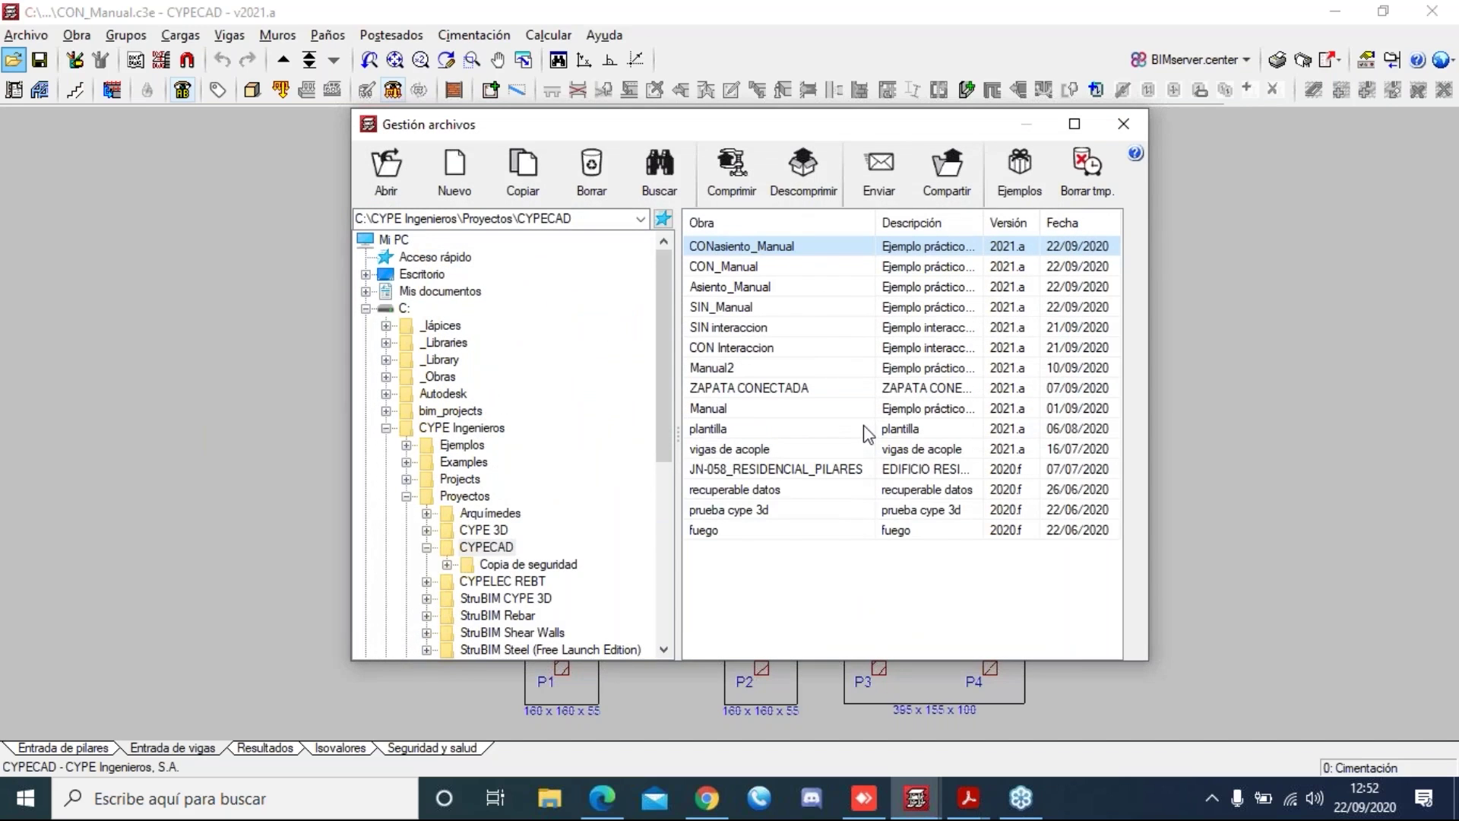
double_click(781, 247)
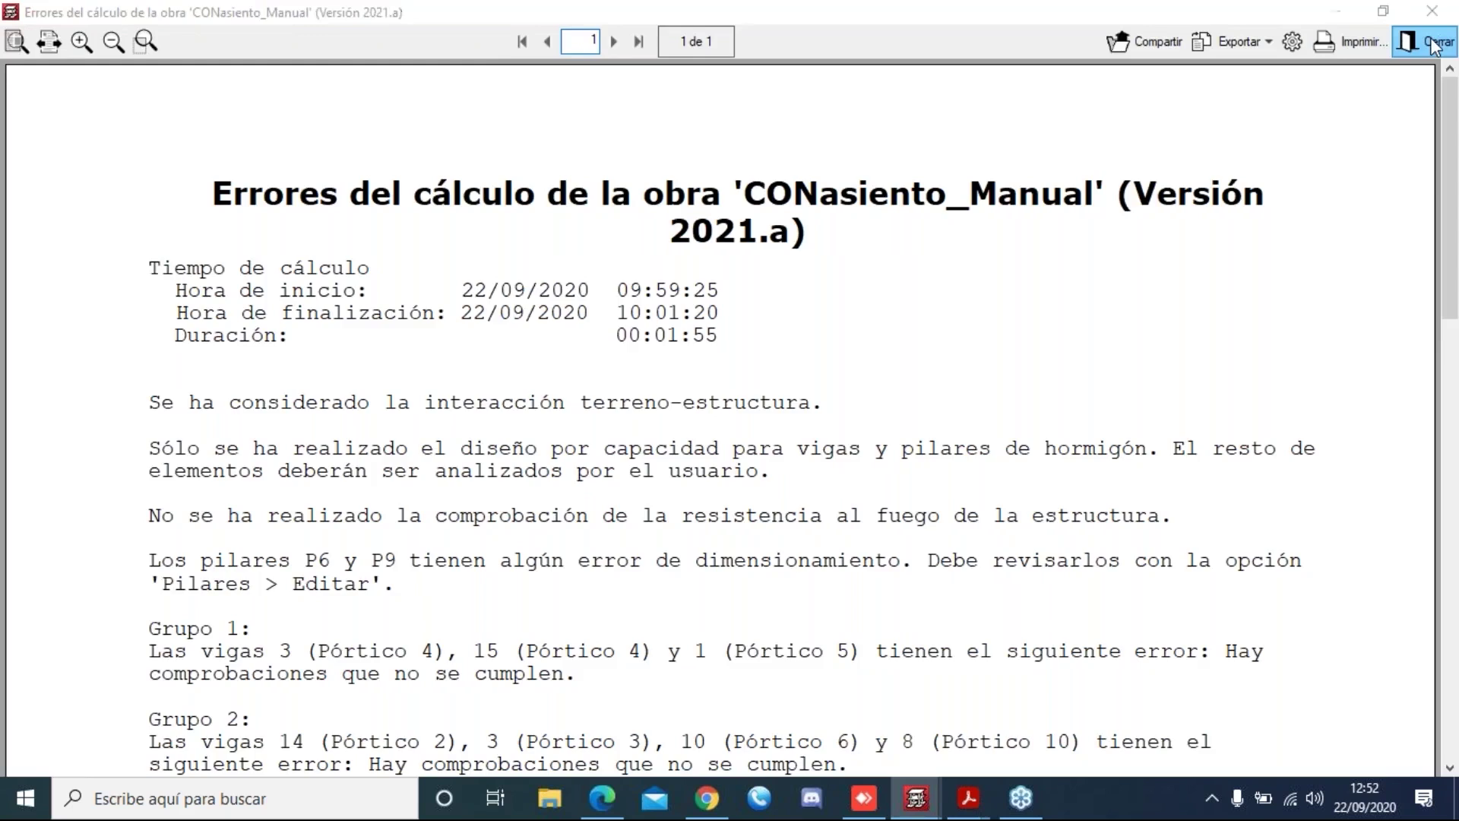
click(1435, 48)
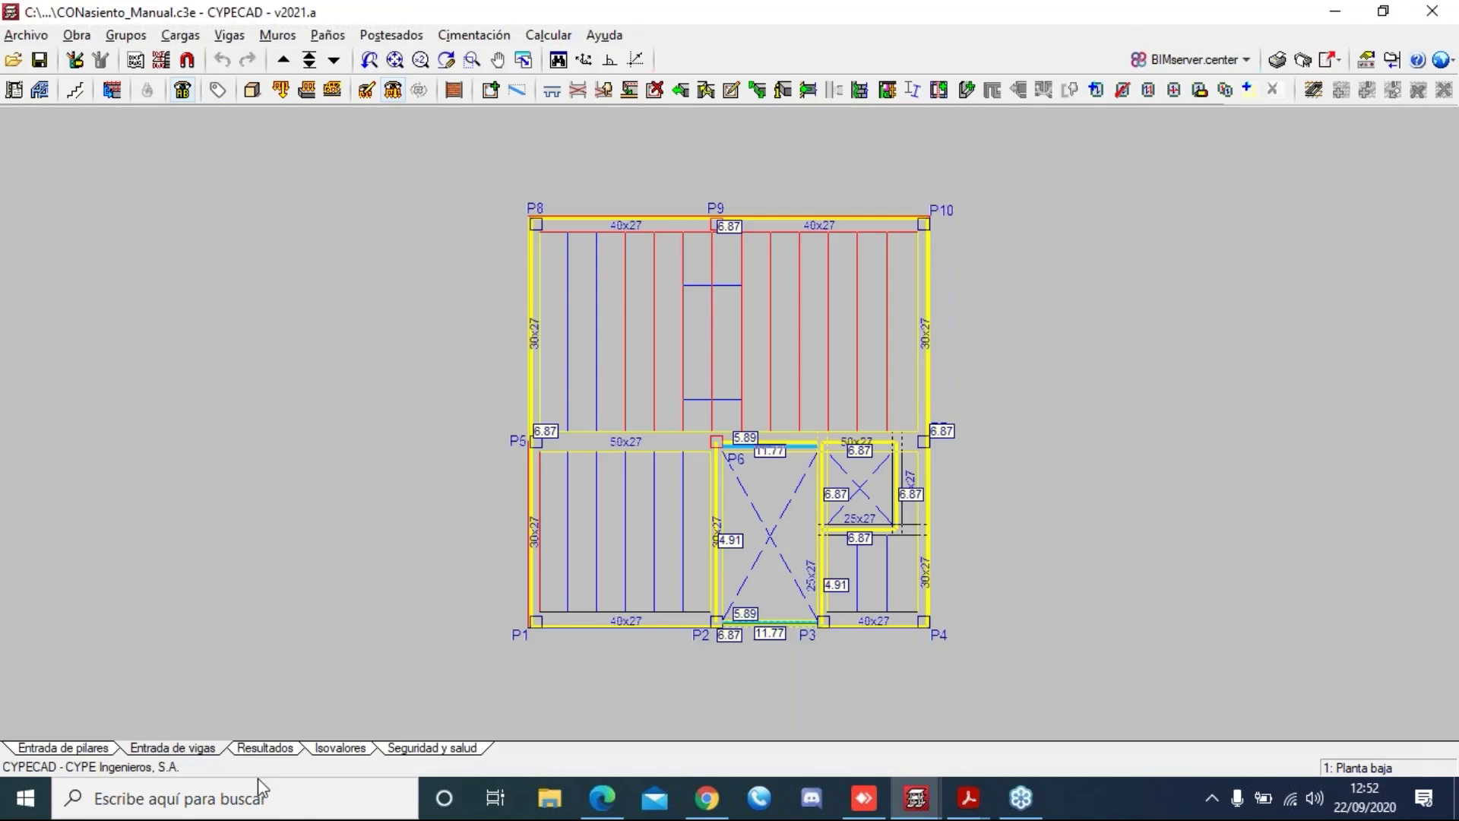
- Open the soil-structure interaction settings on the foundation level and copy the ballast modulus from footing P6
click(309, 59)
double_click(686, 557)
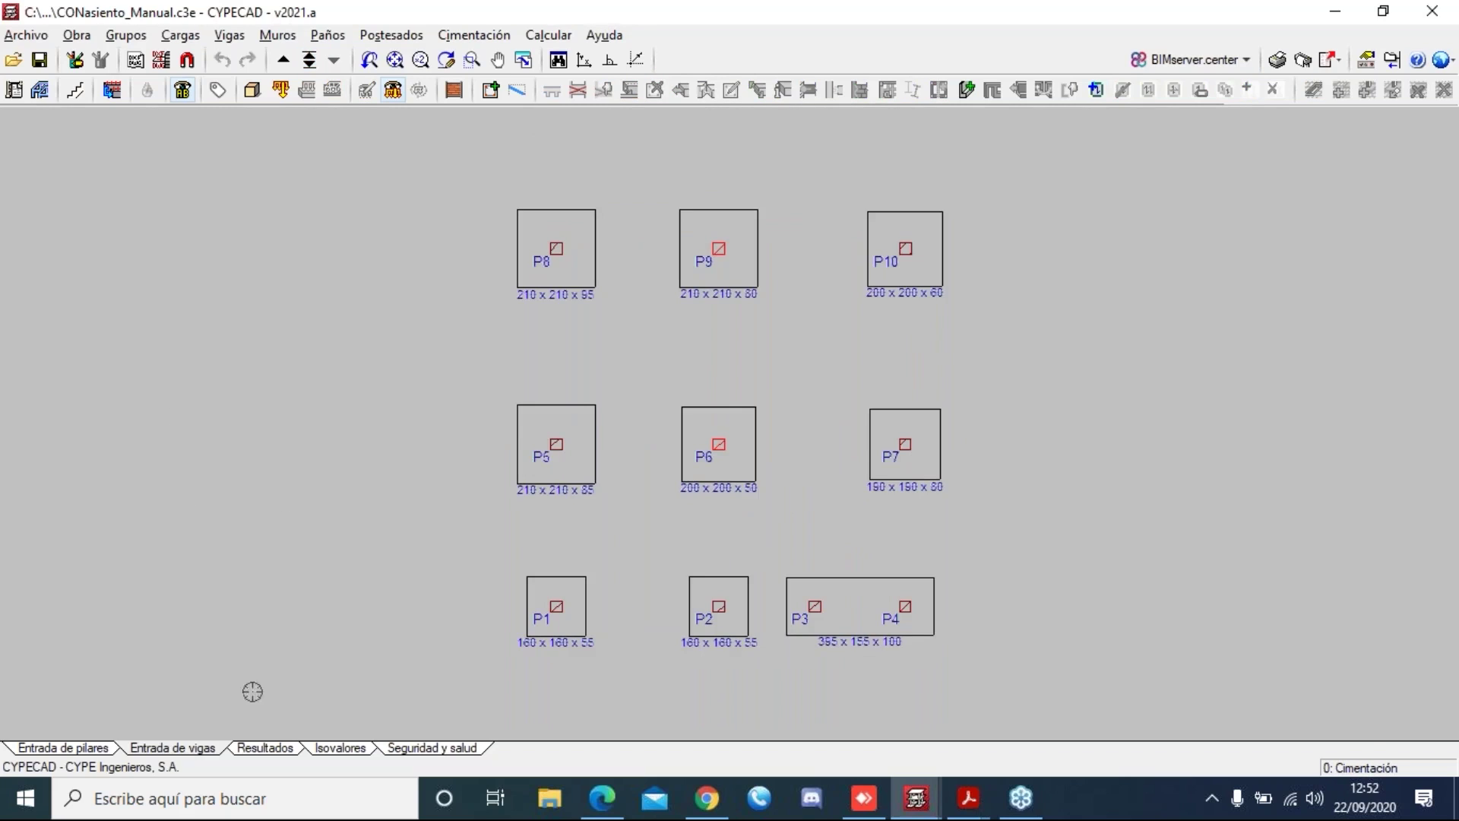
click(490, 34)
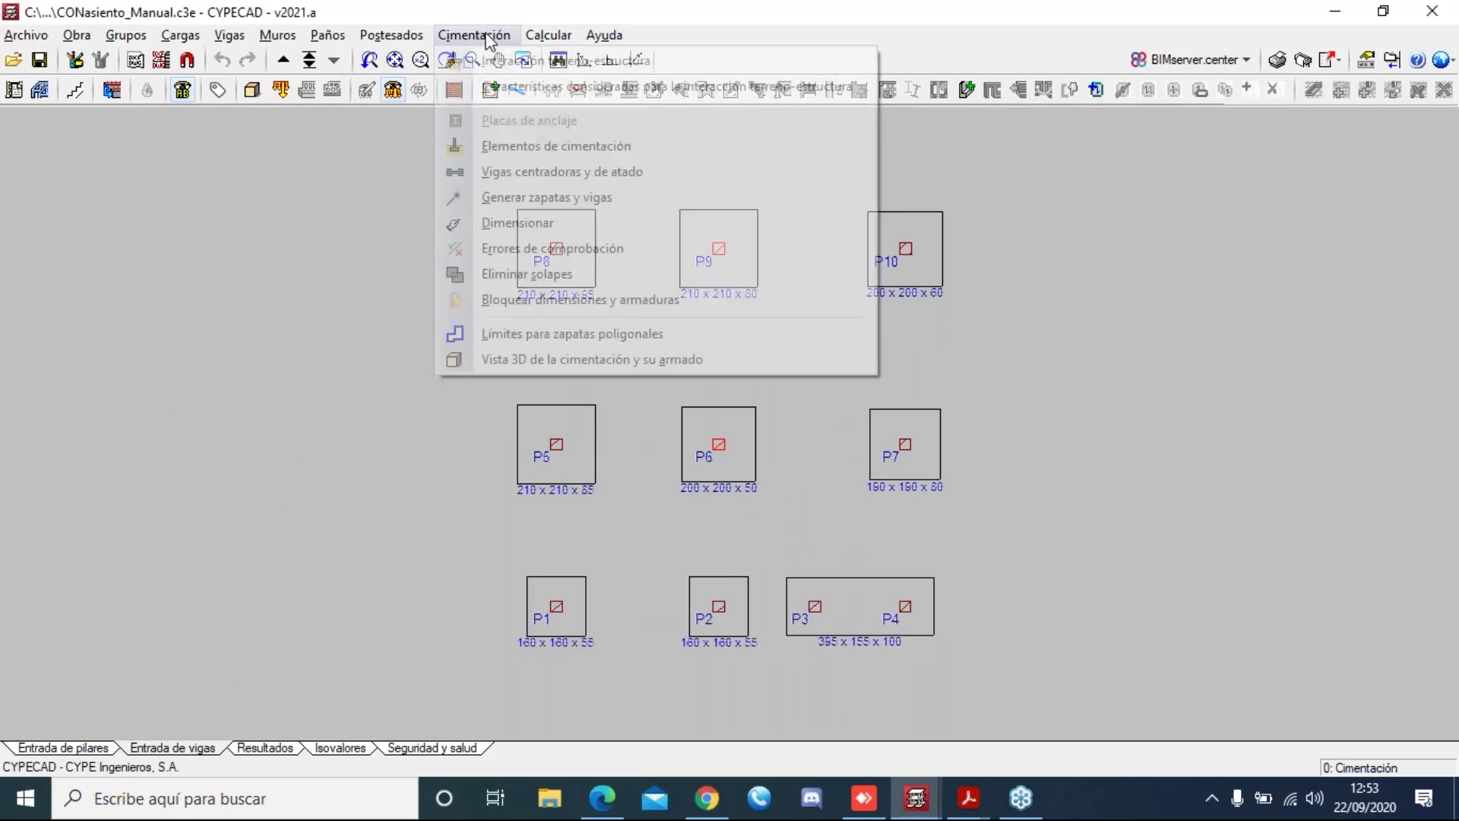
click(491, 55)
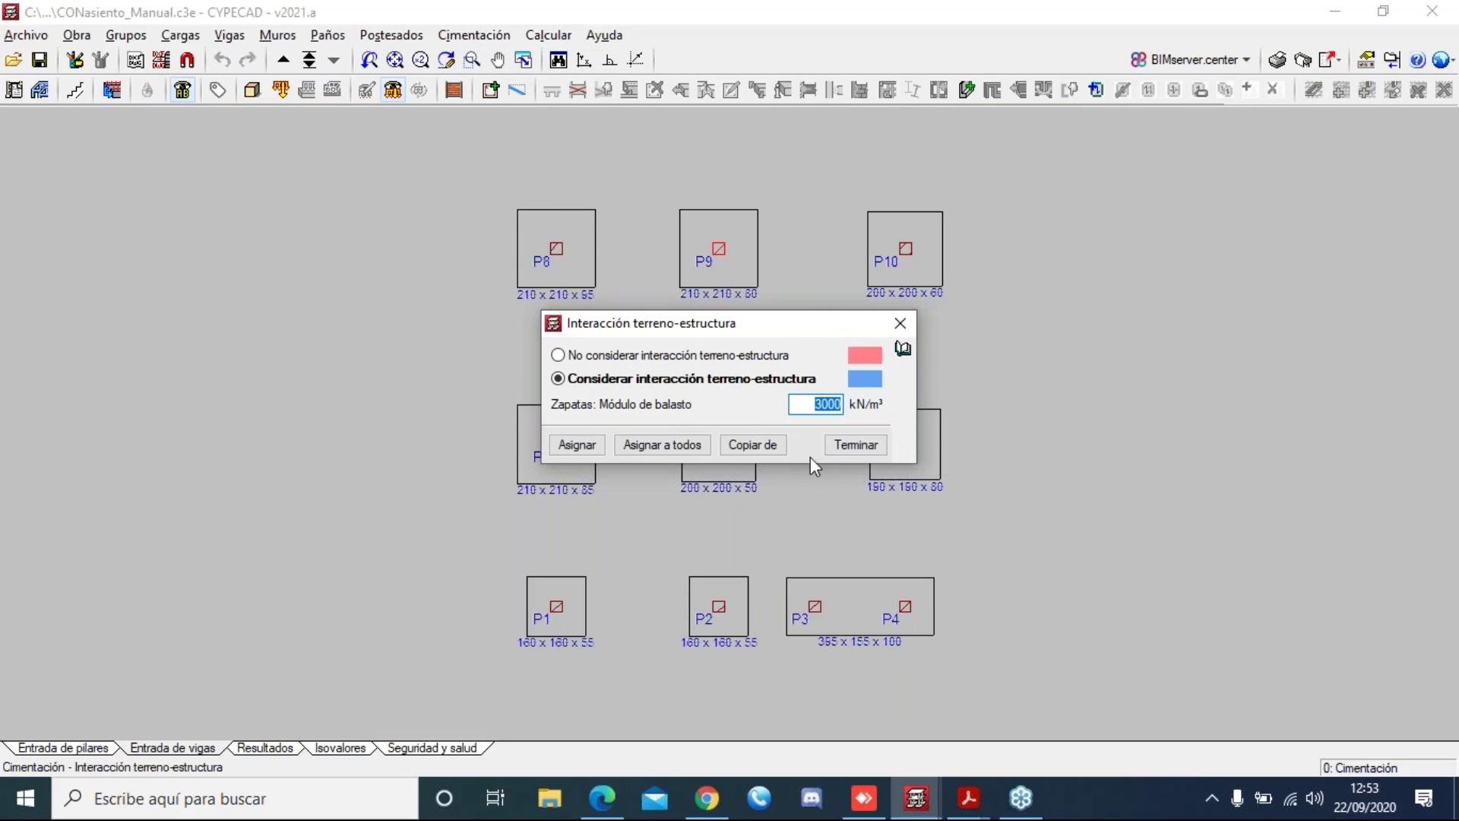
click(753, 446)
click(738, 487)
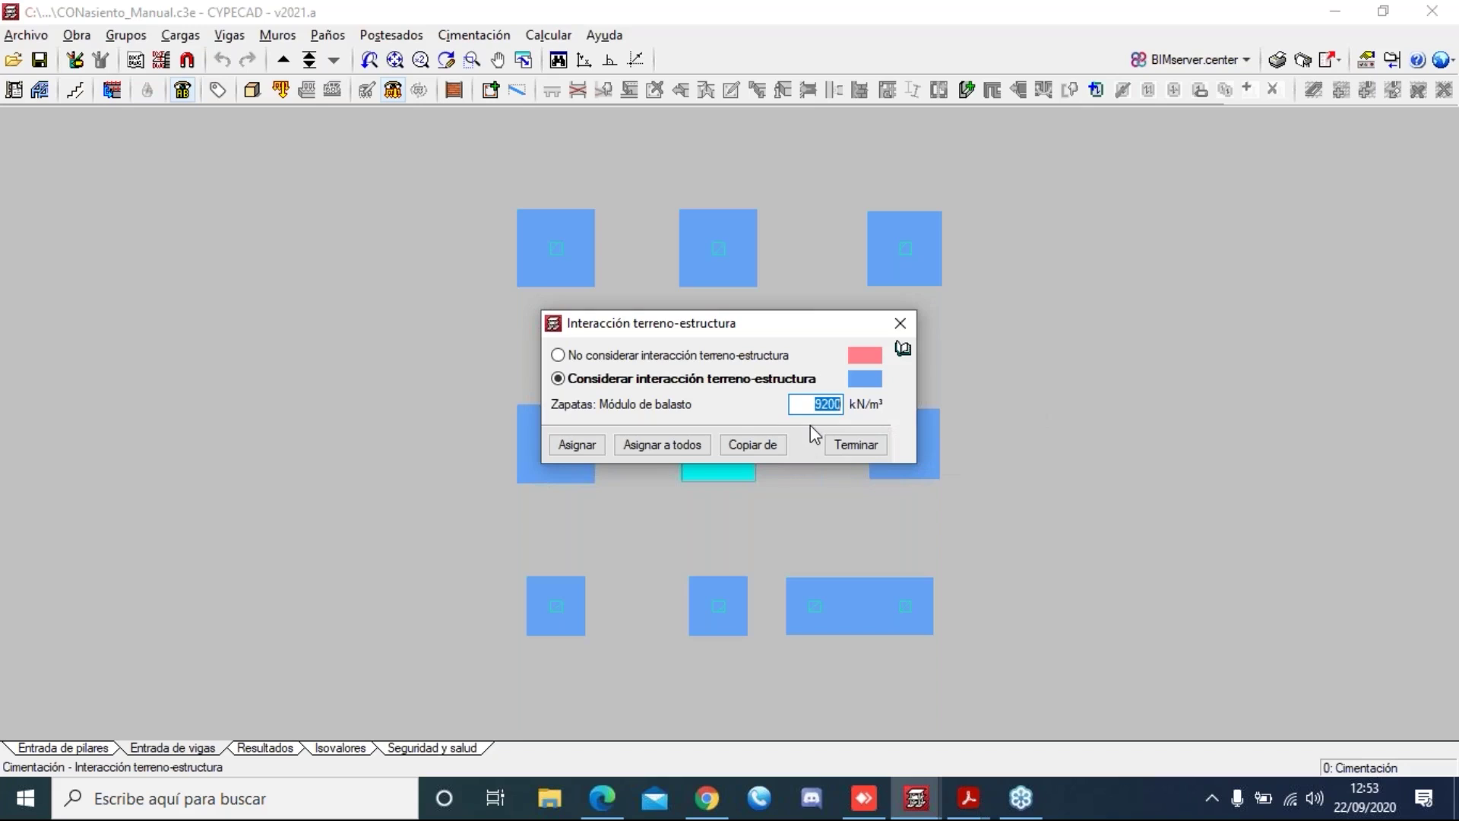
- Set the footing ballast modulus to 2500 kN/m³ with soil-structure interaction considered and assign it to footings P8, P5 and P1
key(BackSpace)
text(2500)
click(578, 444)
click(605, 156)
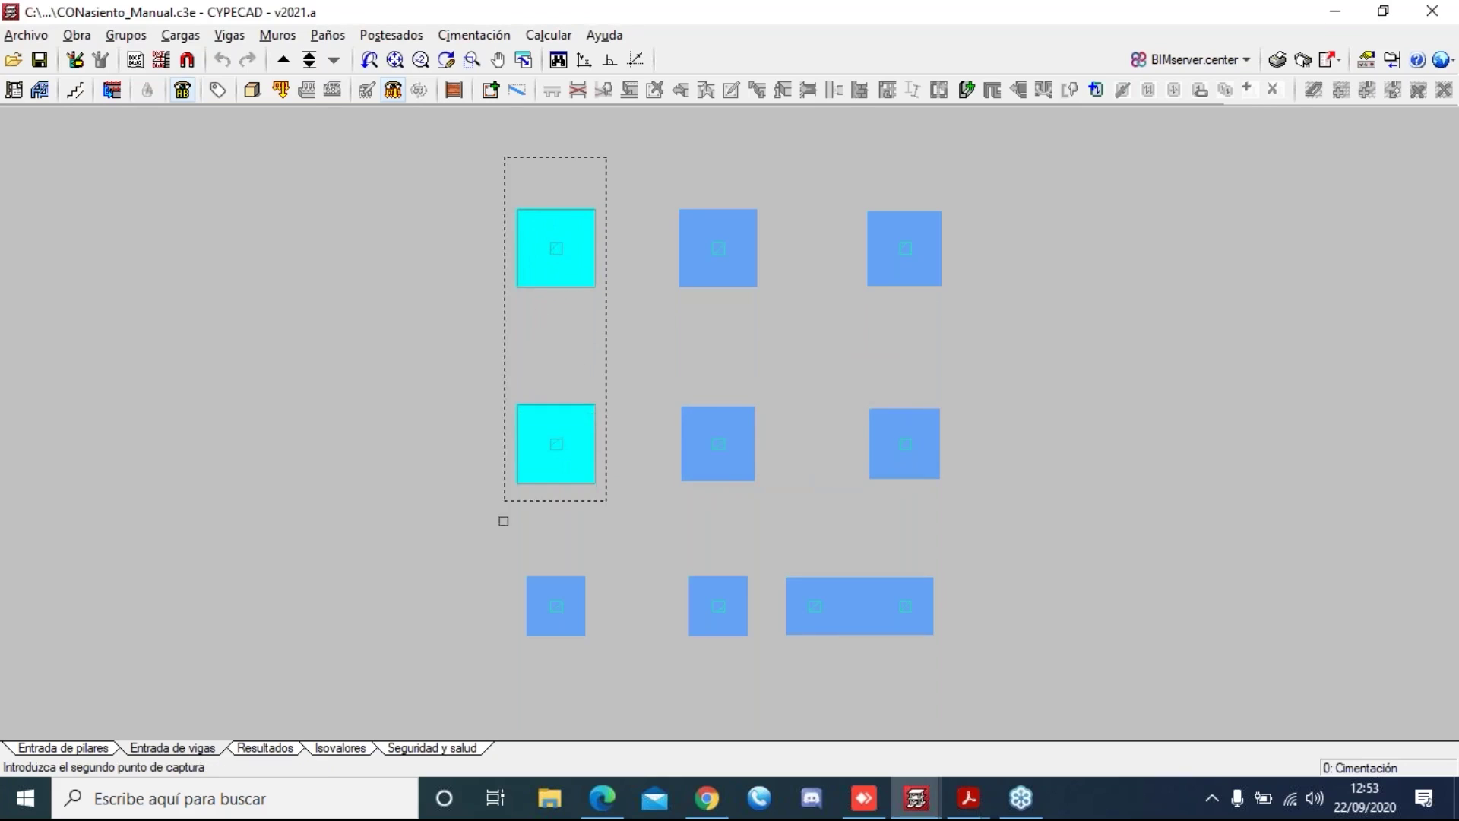
click(490, 651)
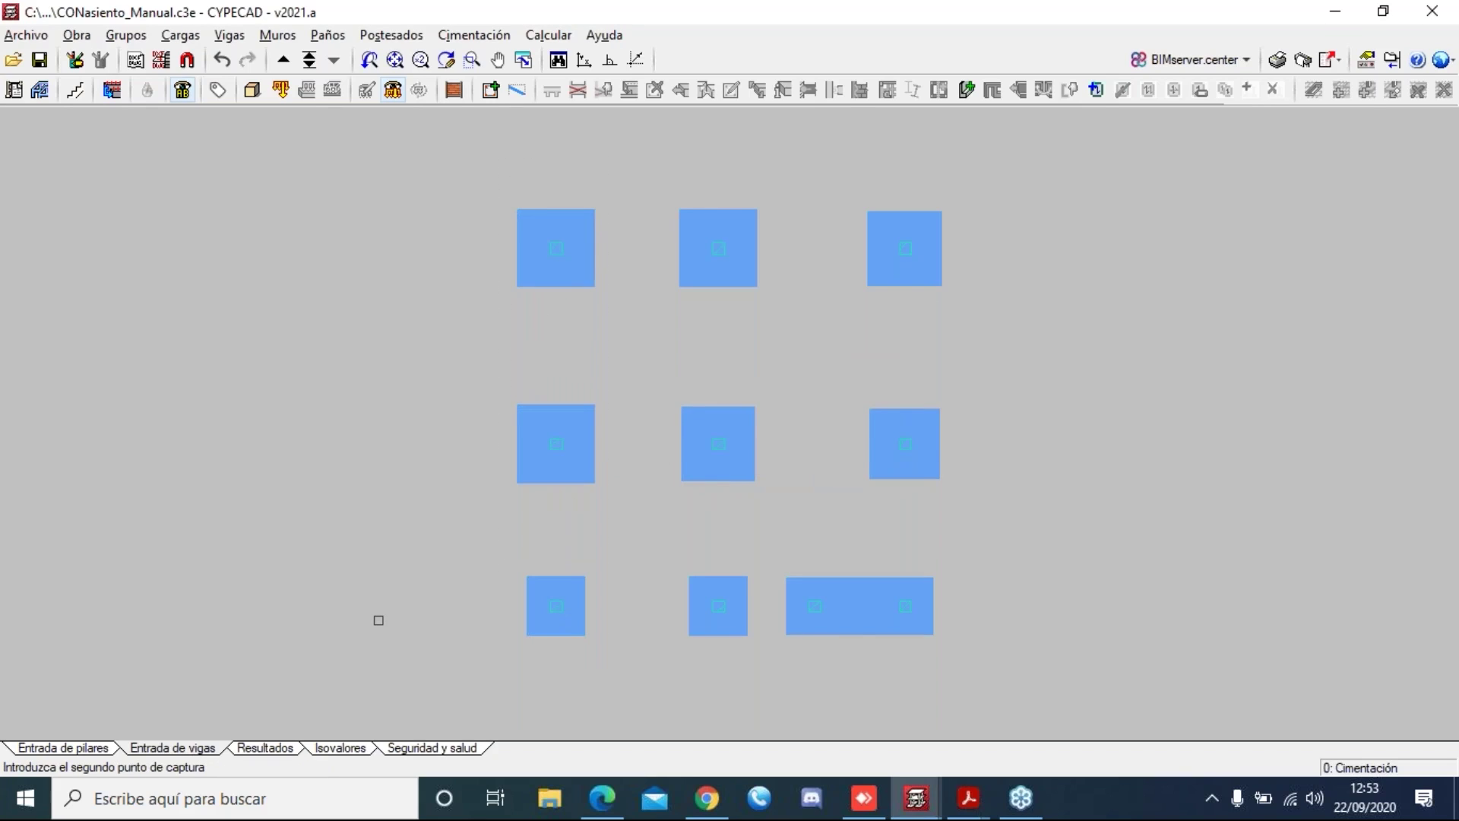
- Calculate the structure without obtaining the reinforcement and close the resulting calculation error report
click(546, 36)
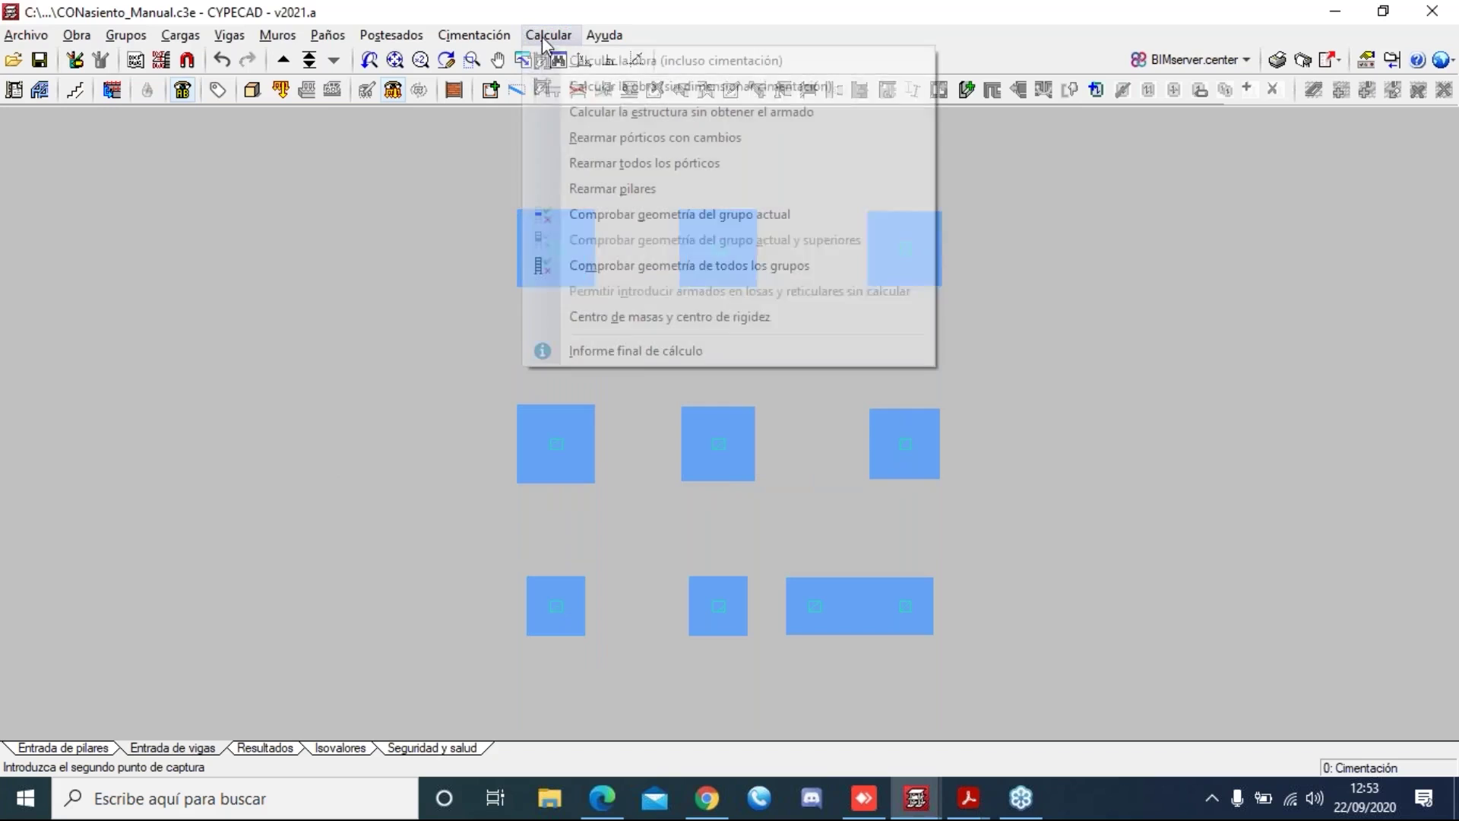
click(577, 112)
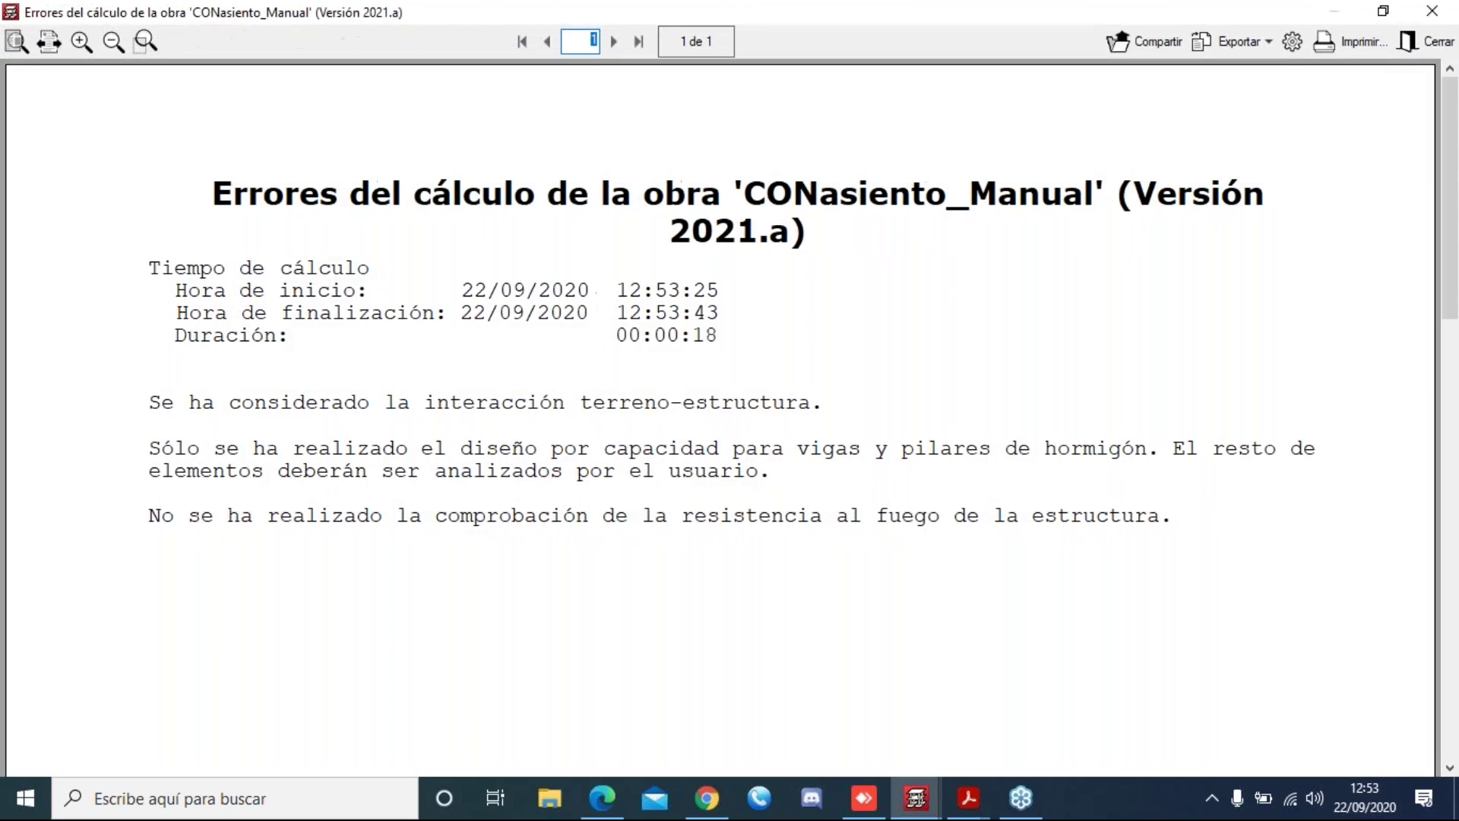
click(1420, 47)
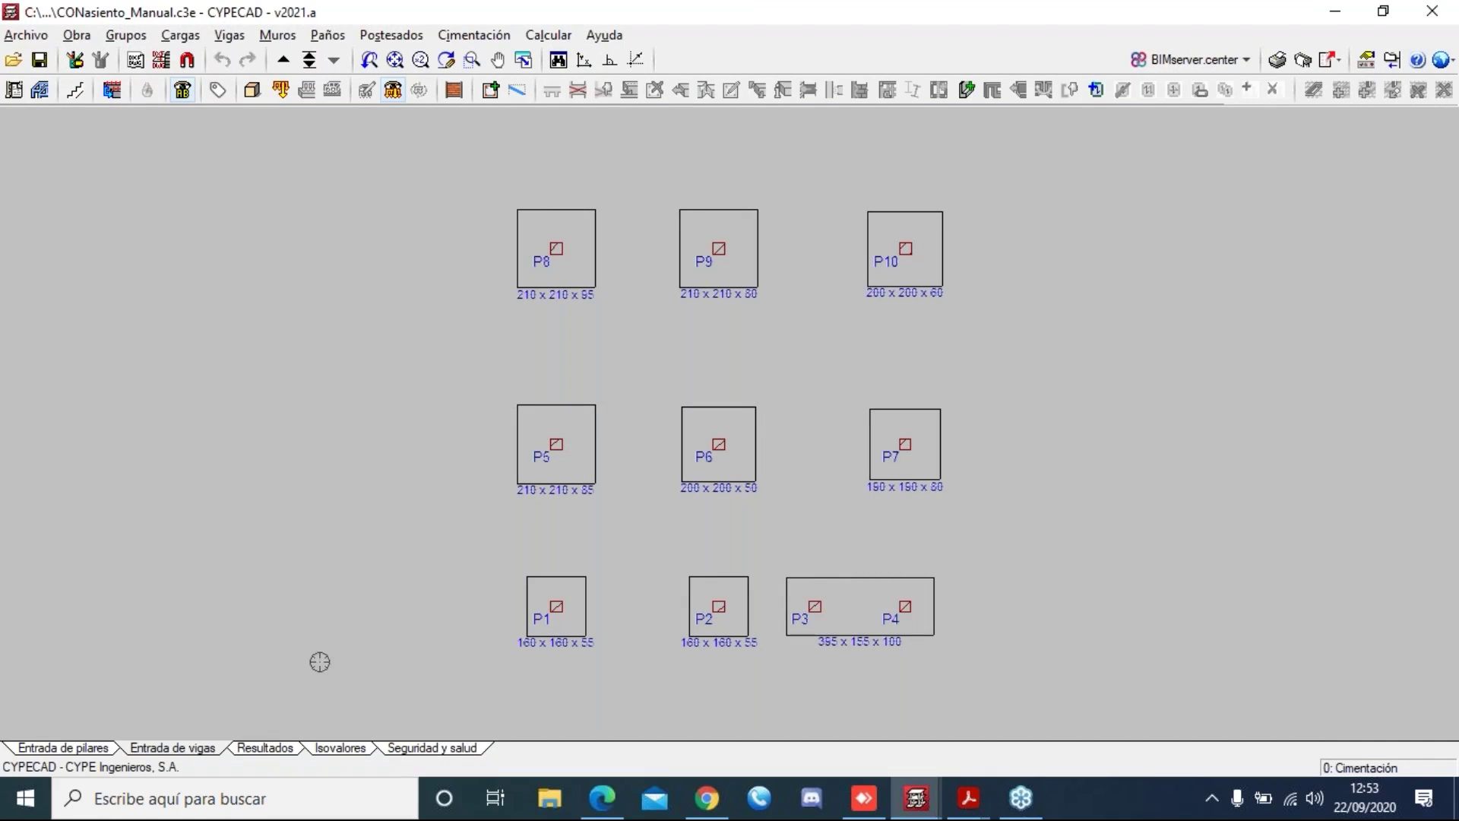
- Show the deformed shape for combination PP+CM+Qa and query the displacements at the column bases
click(265, 749)
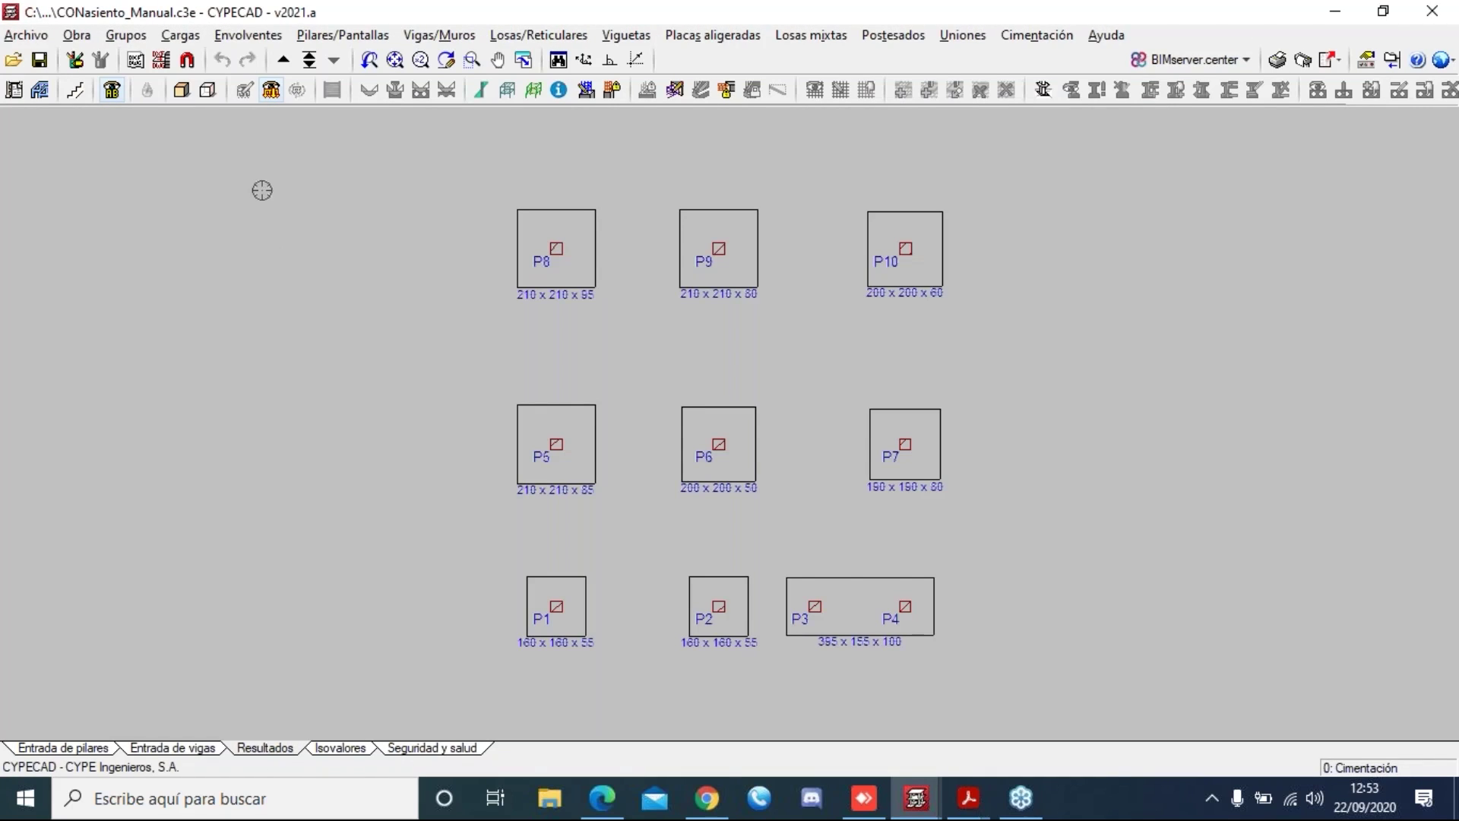
click(248, 35)
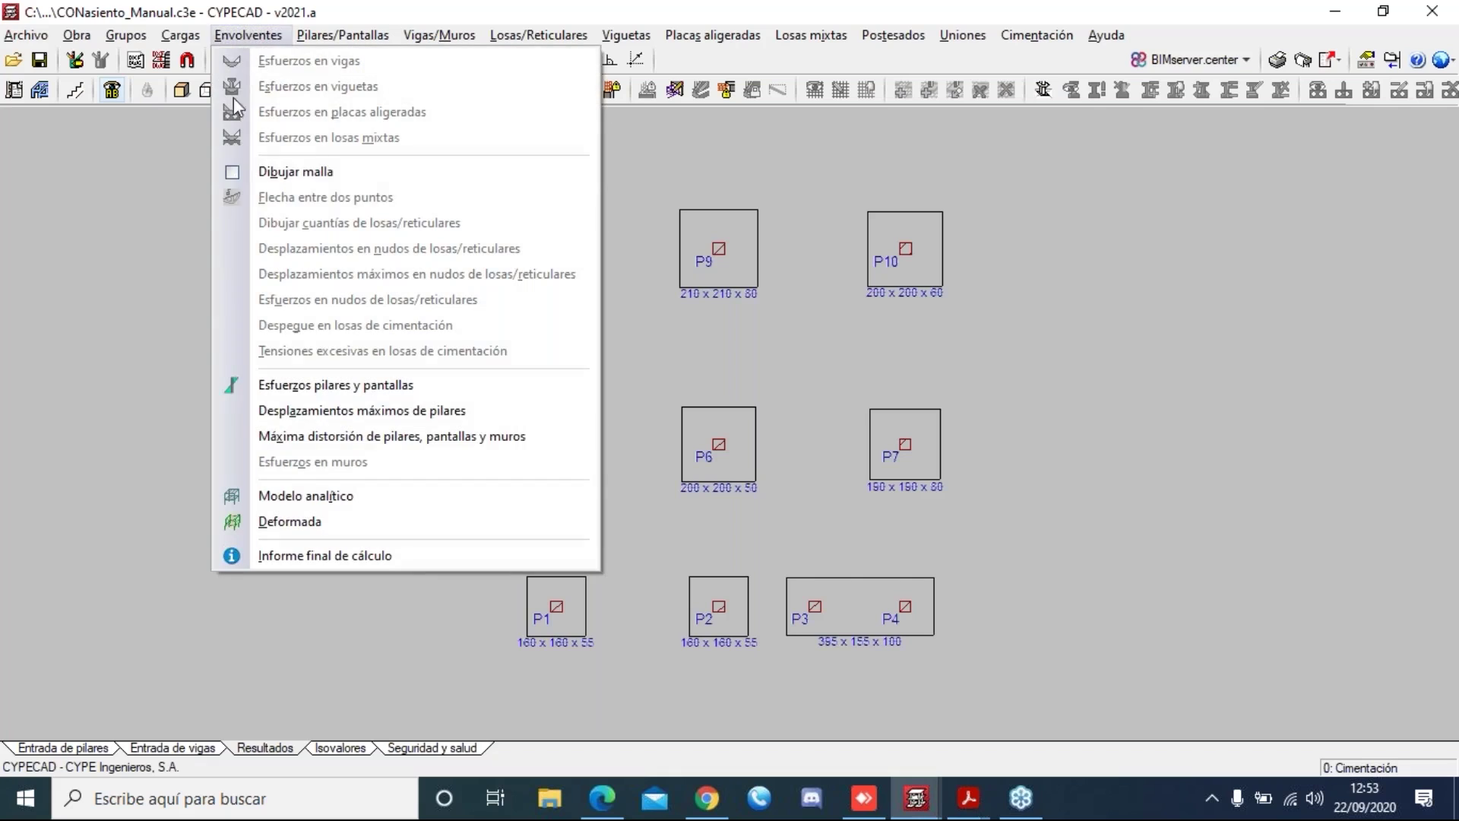
click(269, 517)
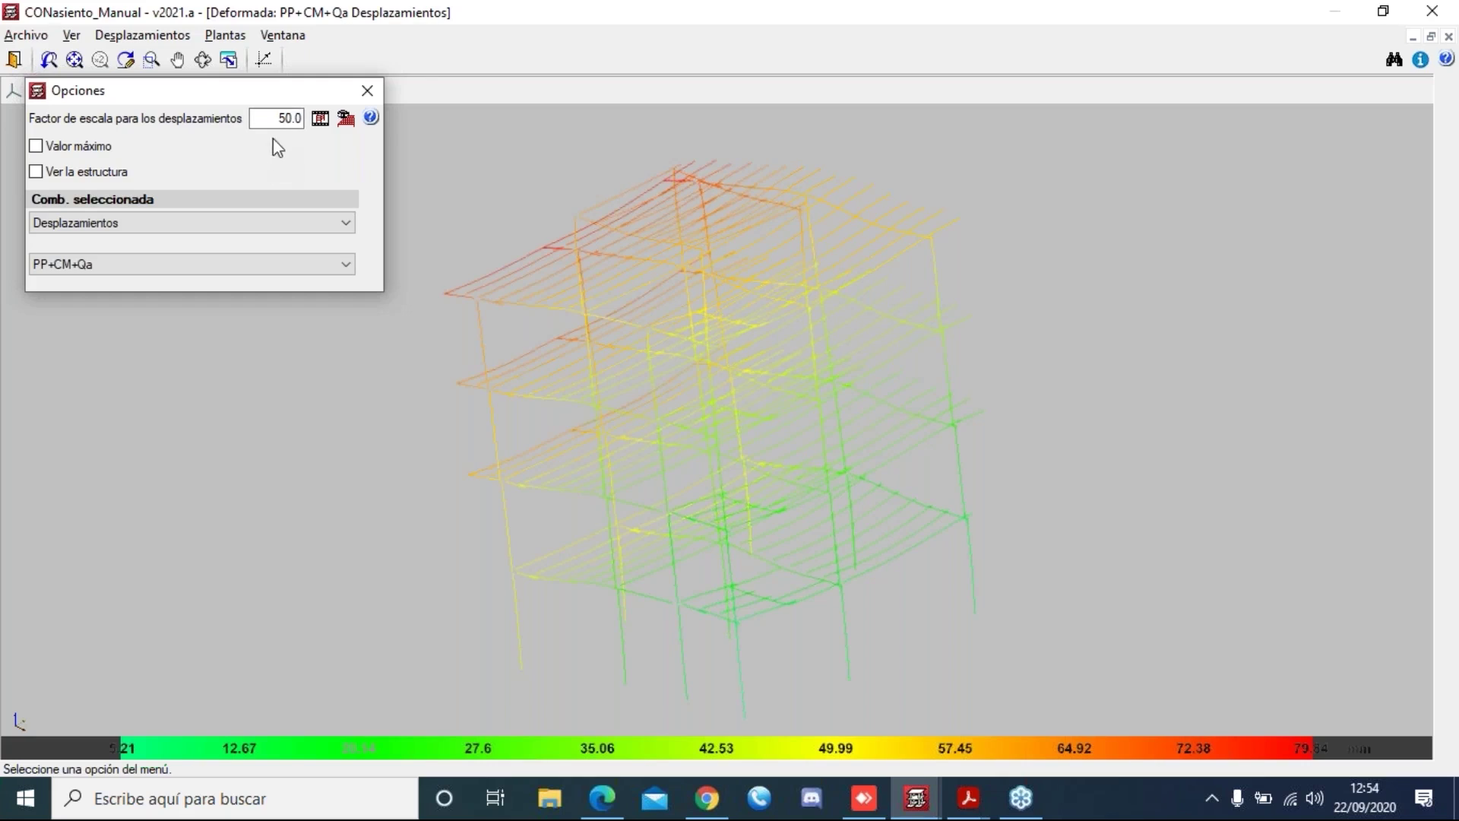
click(142, 35)
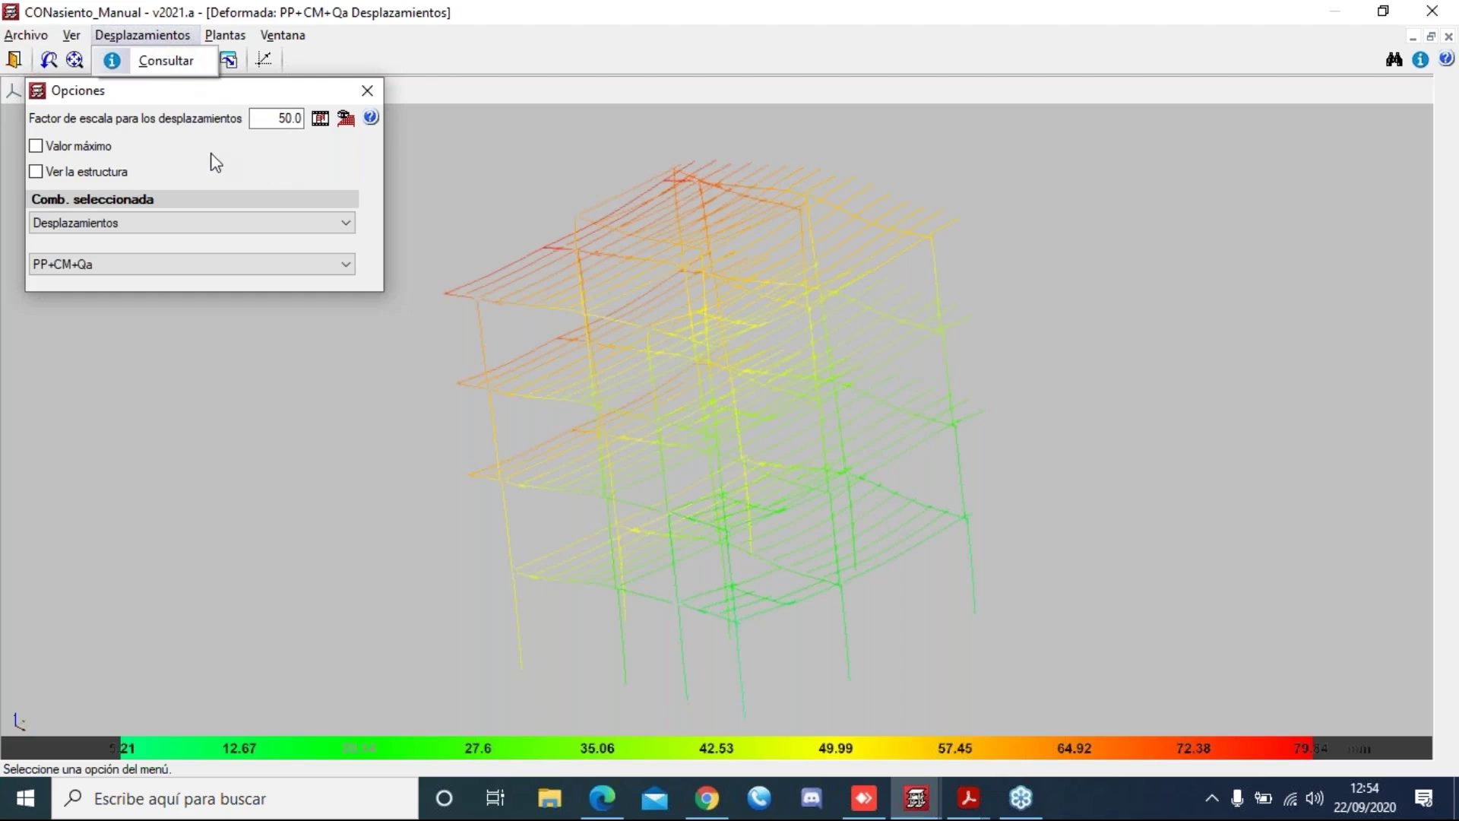
click(160, 66)
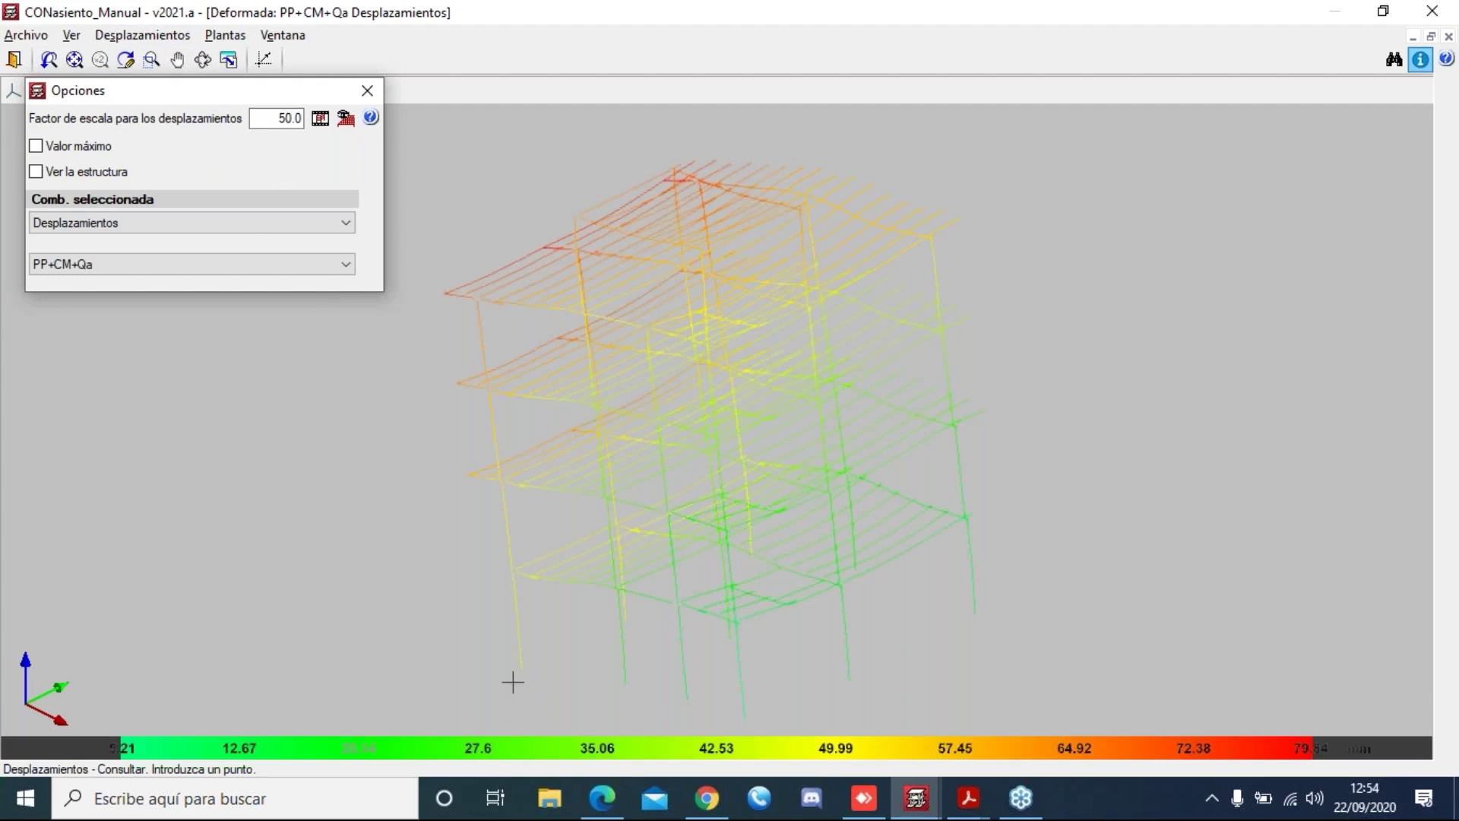
mouse_move(521, 674)
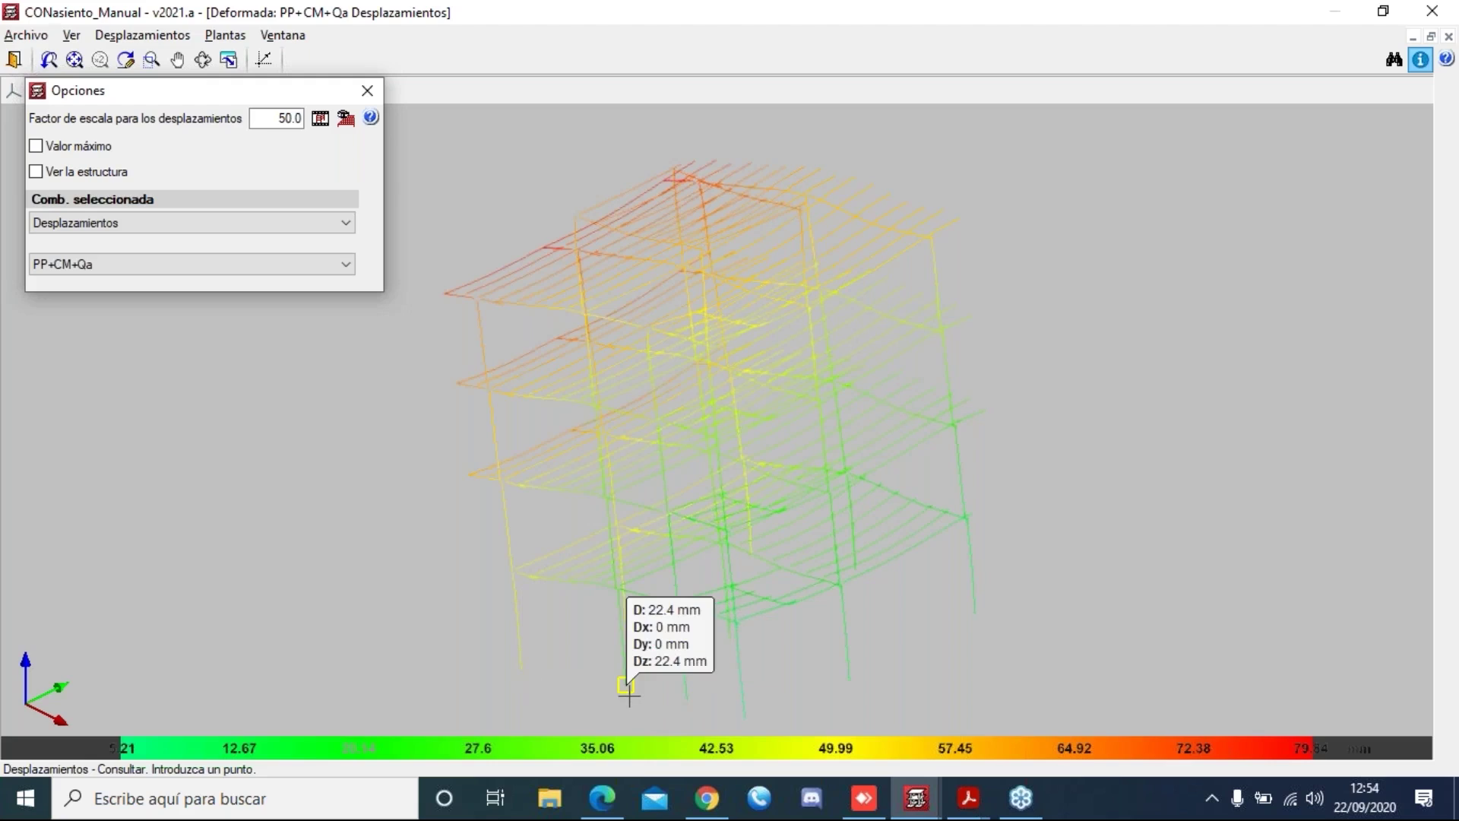
mouse_move(630, 693)
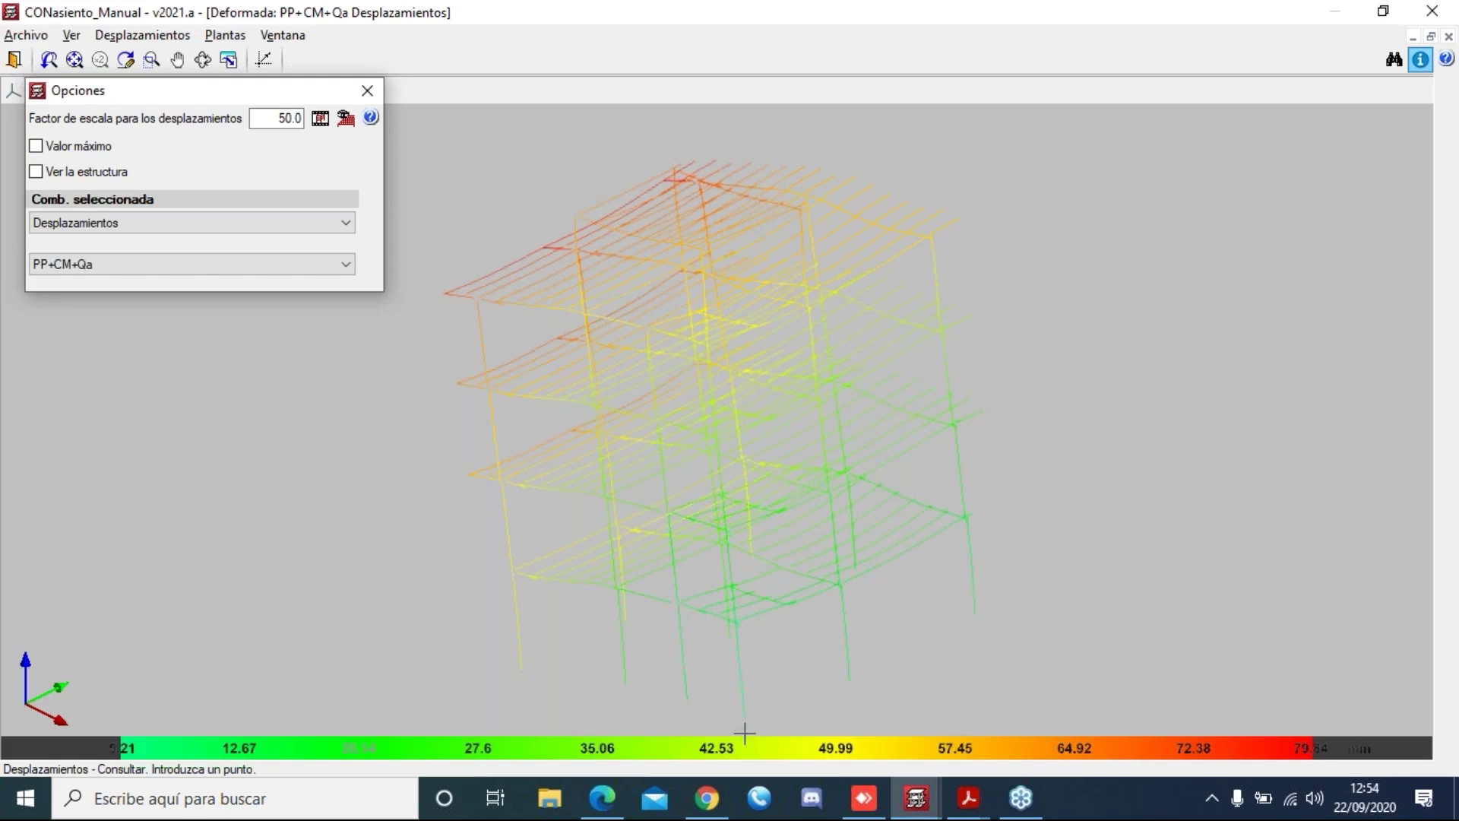
mouse_move(745, 725)
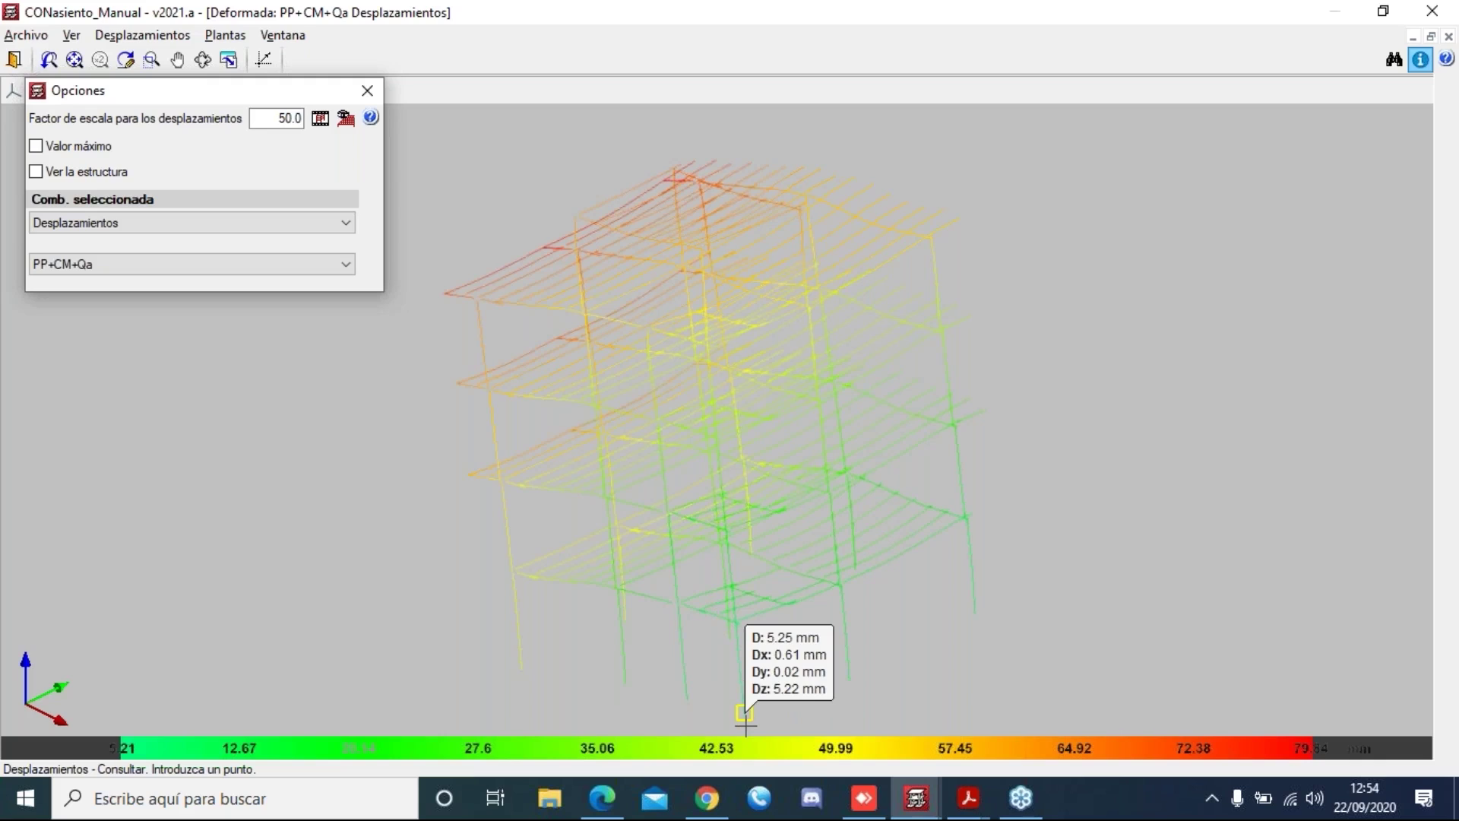
mouse_move(620, 693)
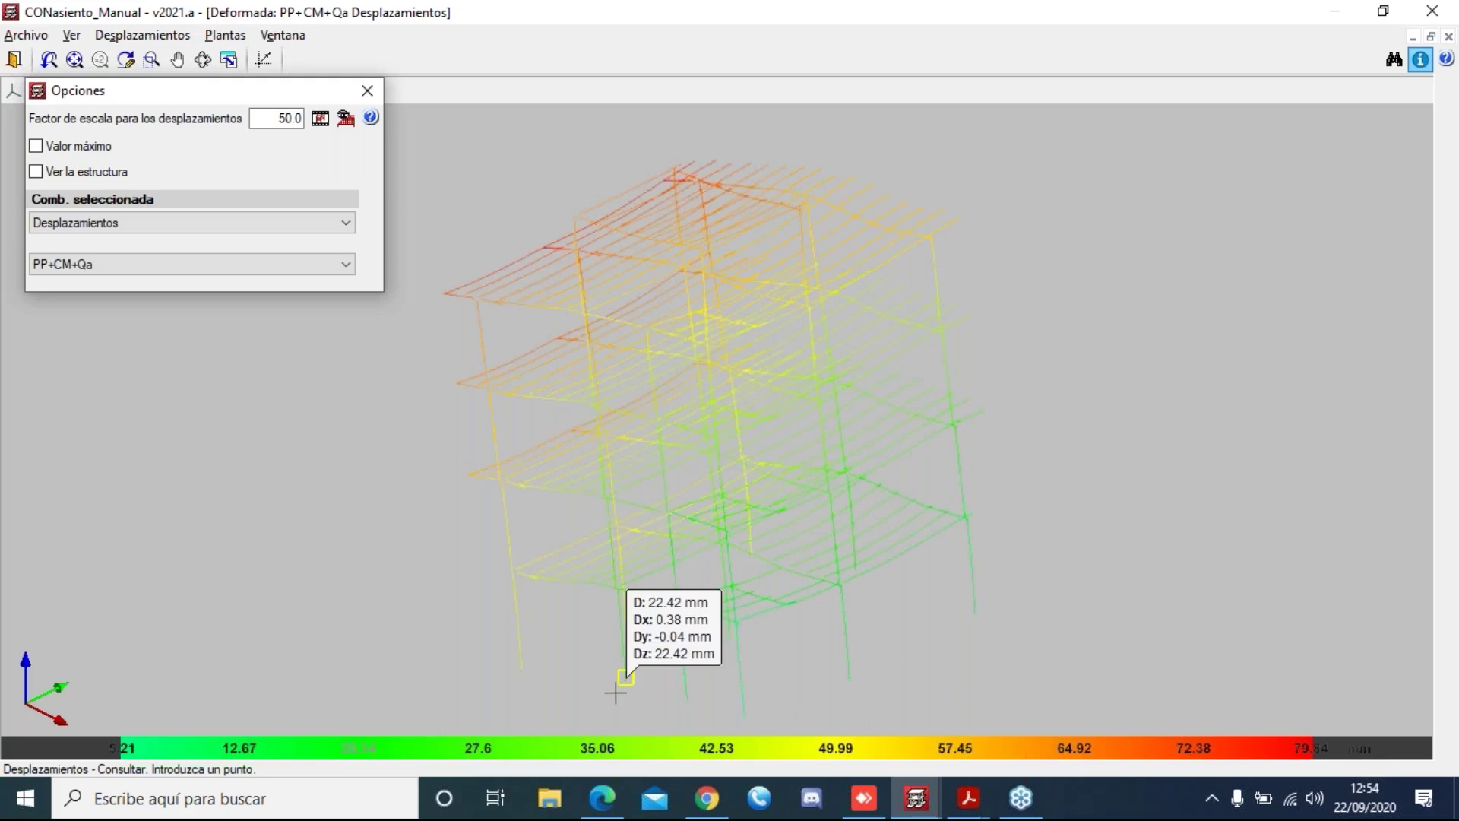
mouse_move(632, 615)
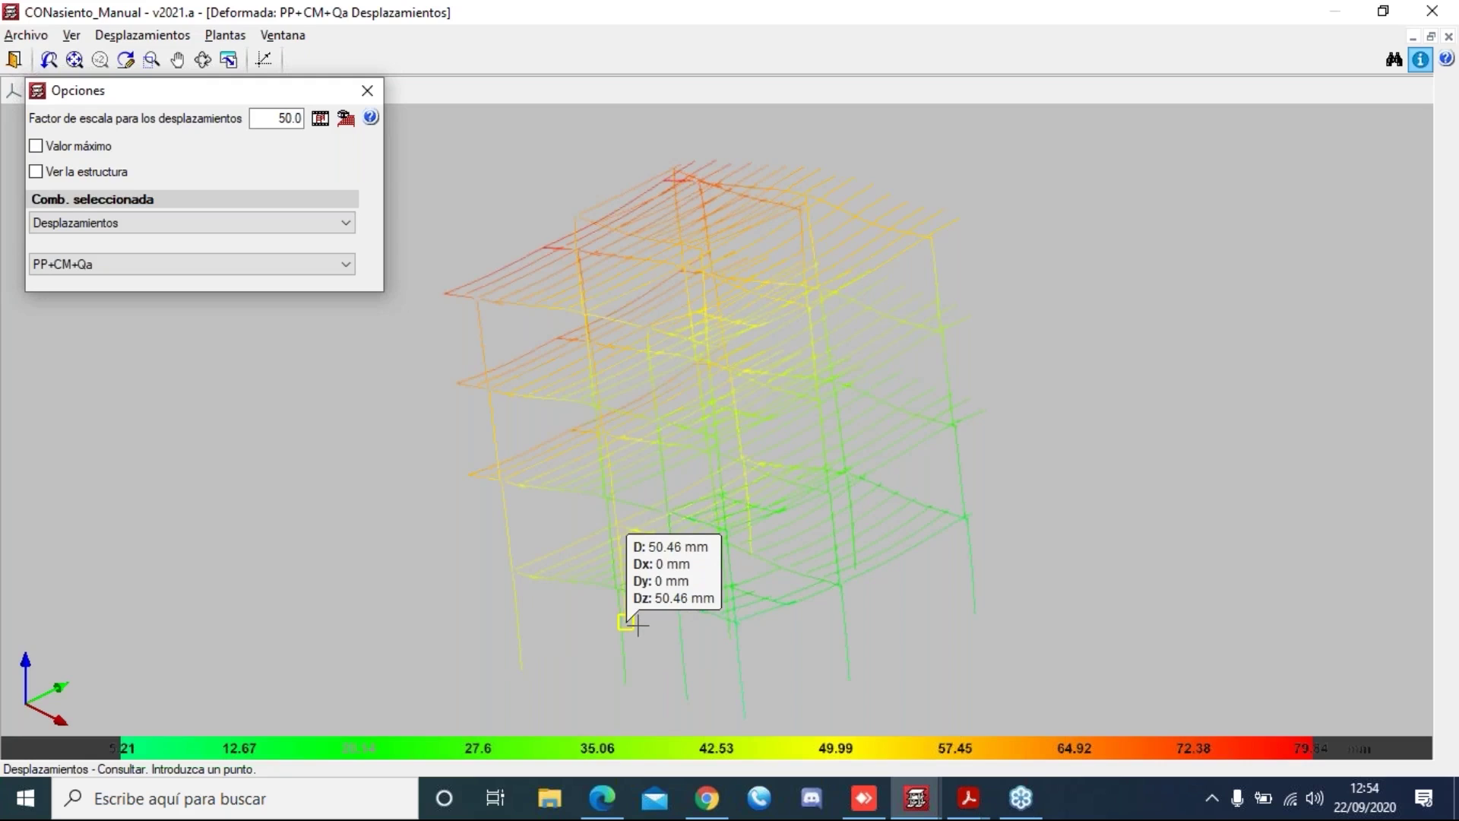
mouse_move(731, 638)
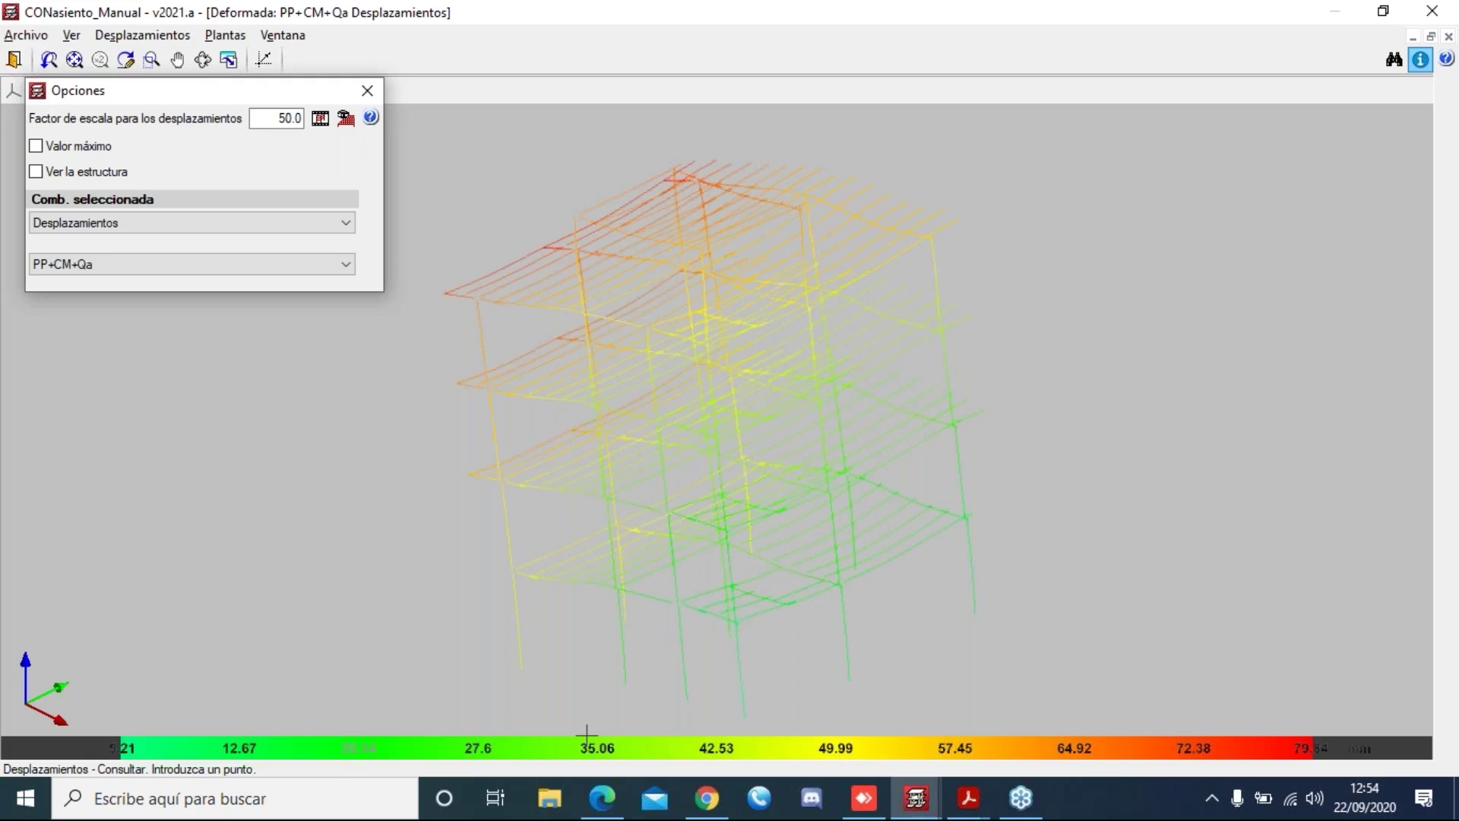
- Switch to the SIN_Manual project, close its seismic action justification report and exit the list of reports
click(916, 796)
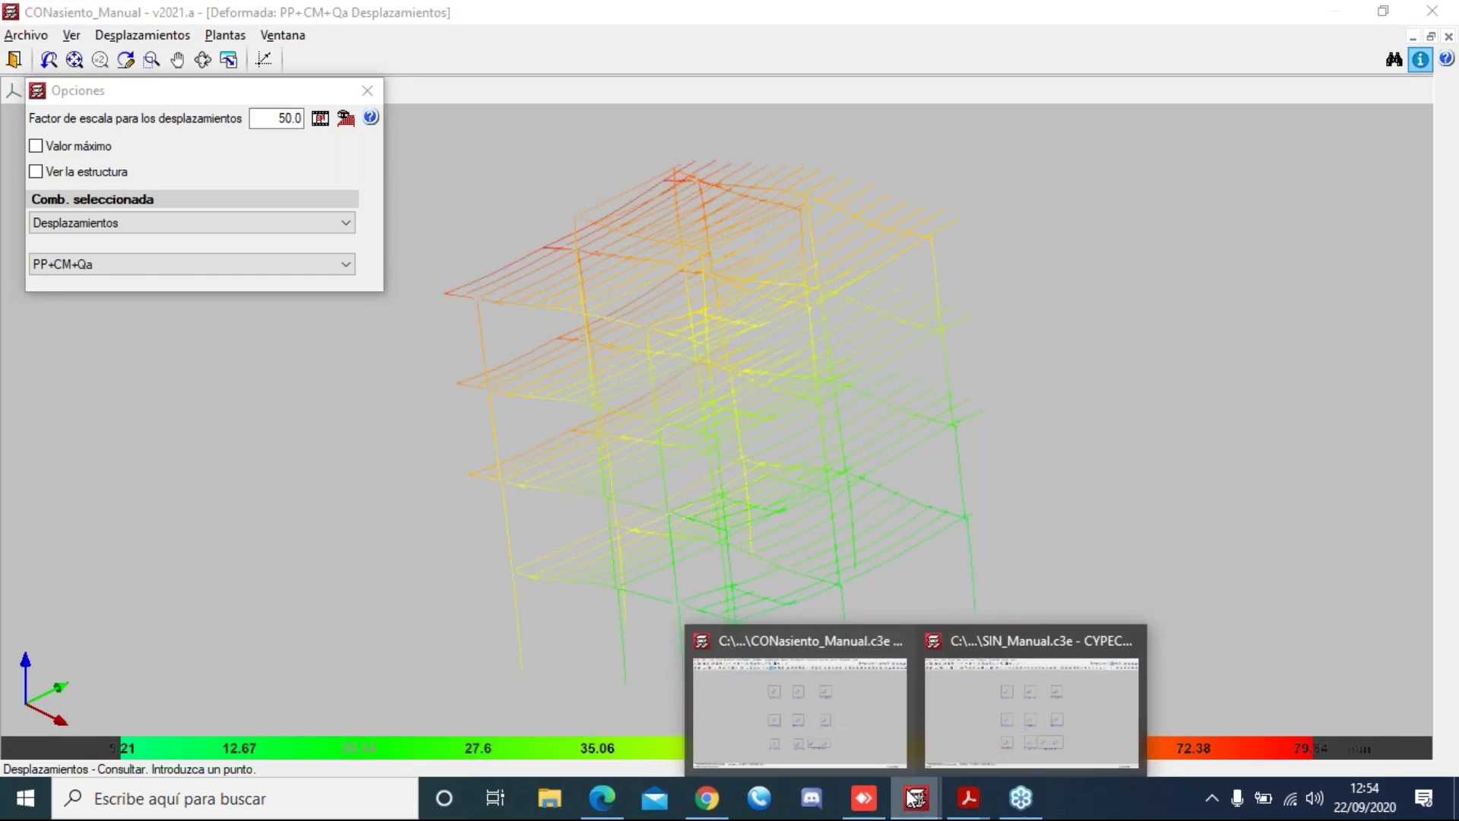
click(836, 719)
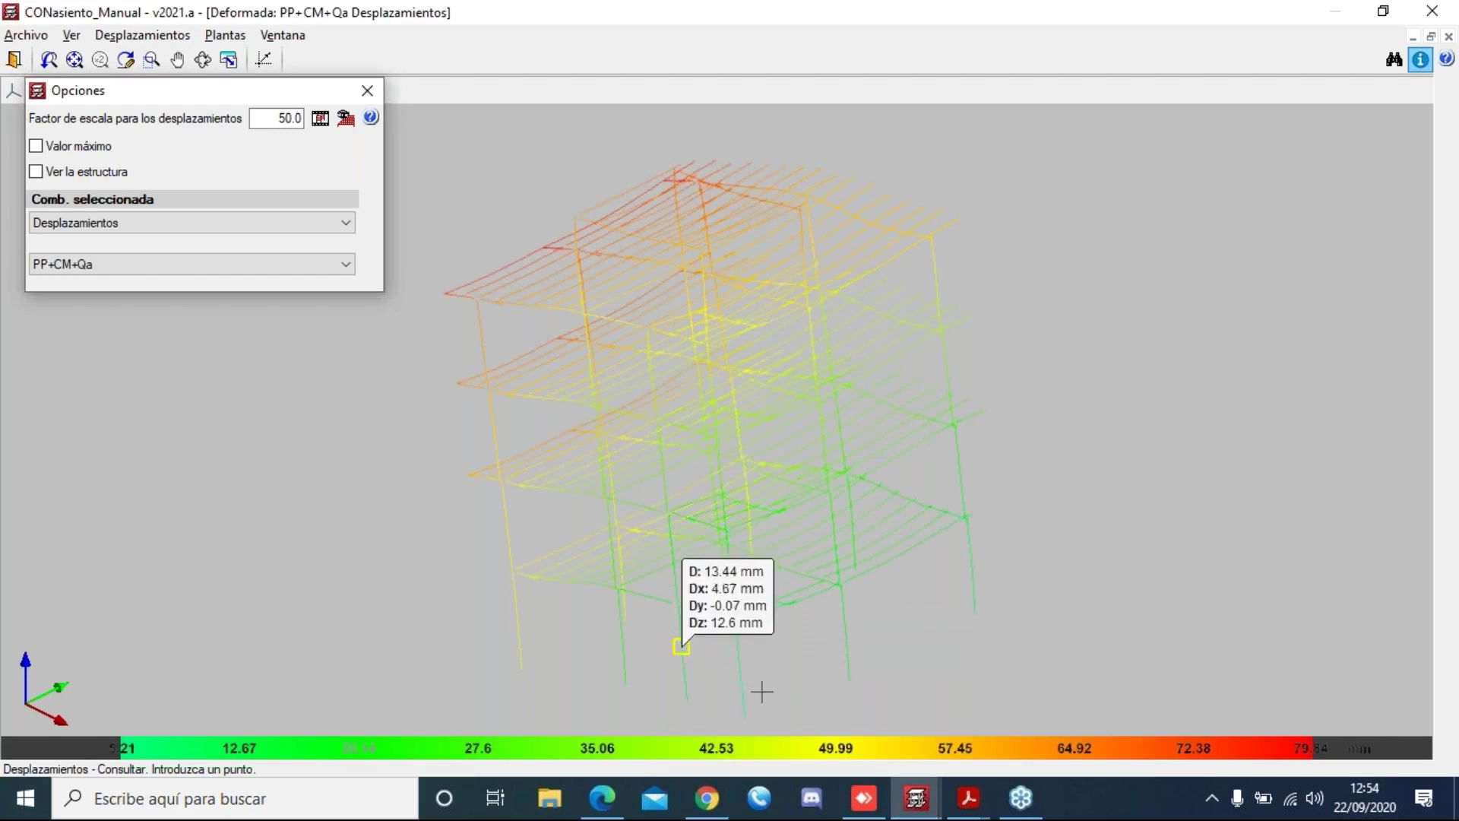
click(916, 797)
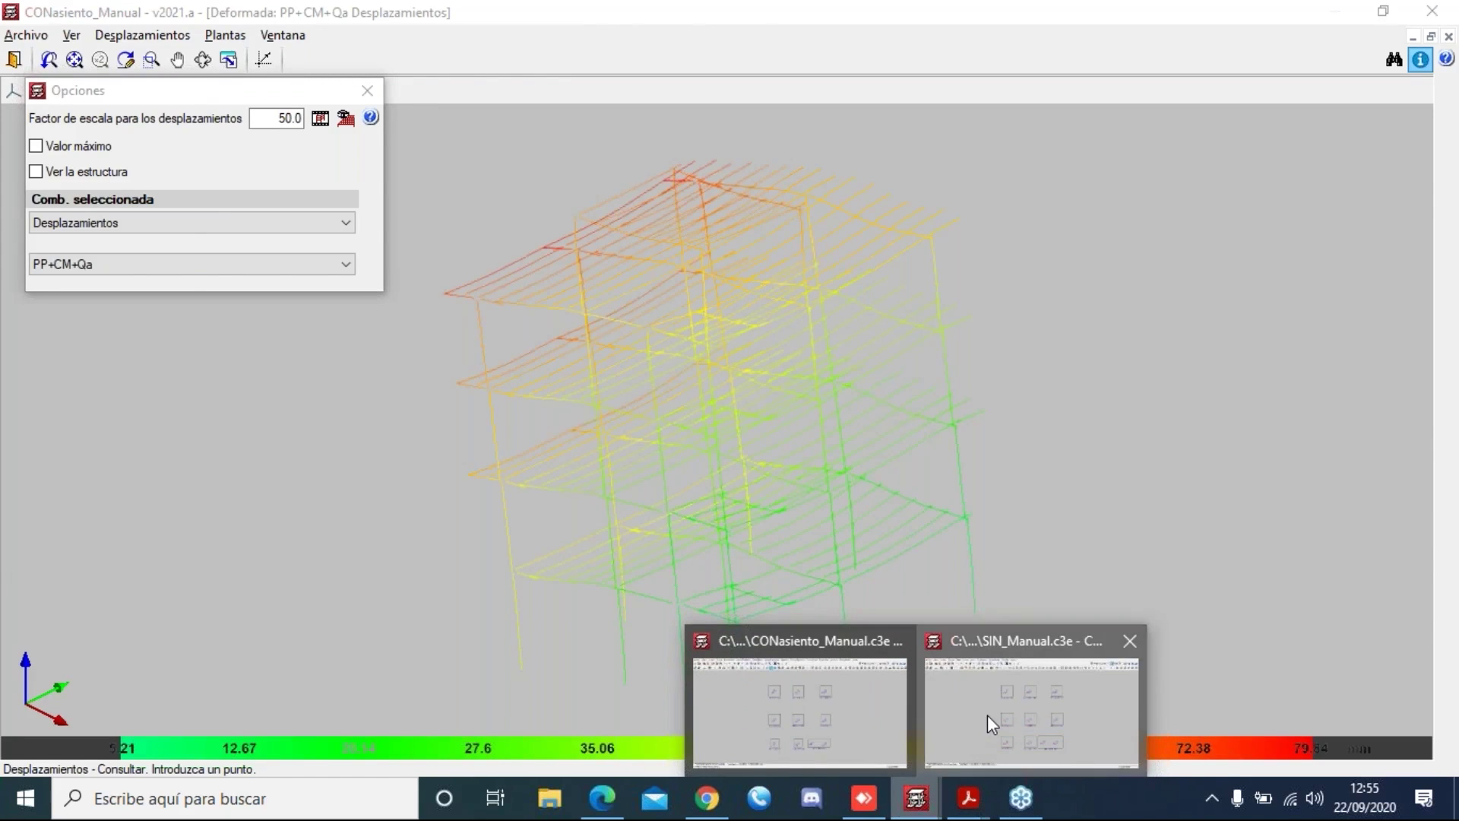
click(987, 714)
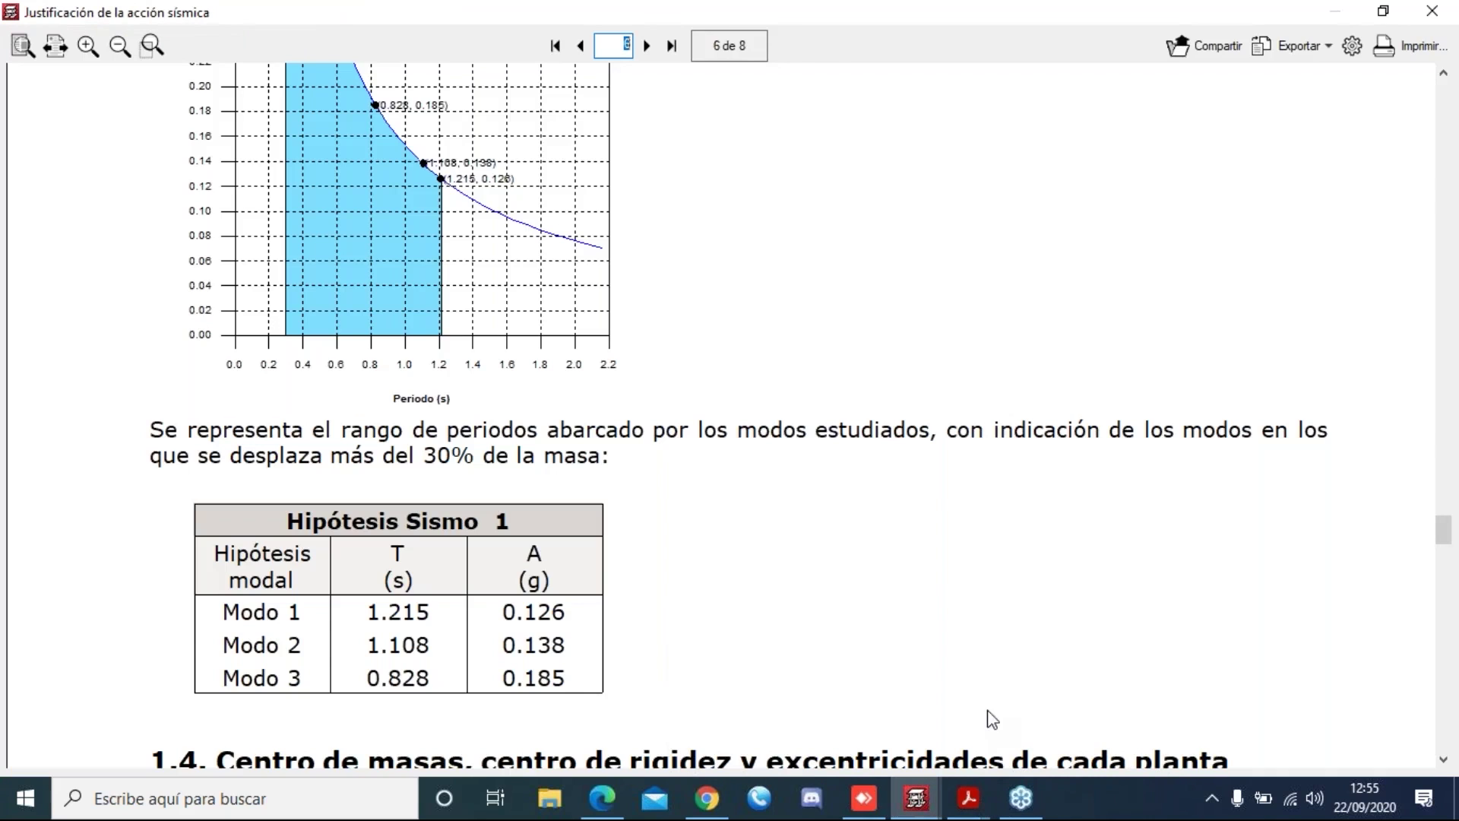
click(1423, 16)
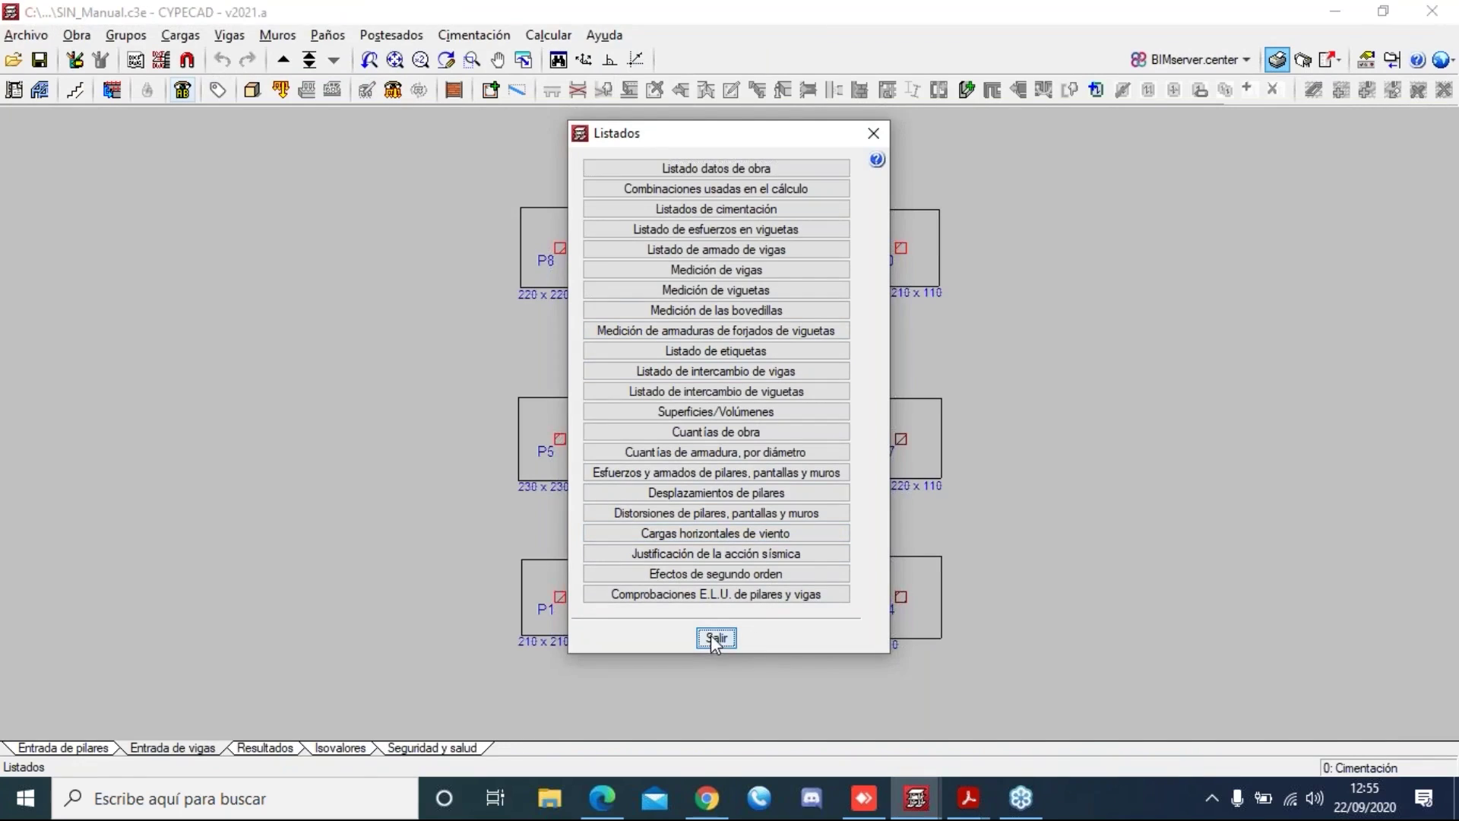
click(714, 638)
- Display the positive and negative moment envelopes of the P5–P6–P7 beam line on the Cubierta floor, including seismic situations, and query values at P6
click(282, 60)
click(282, 60)
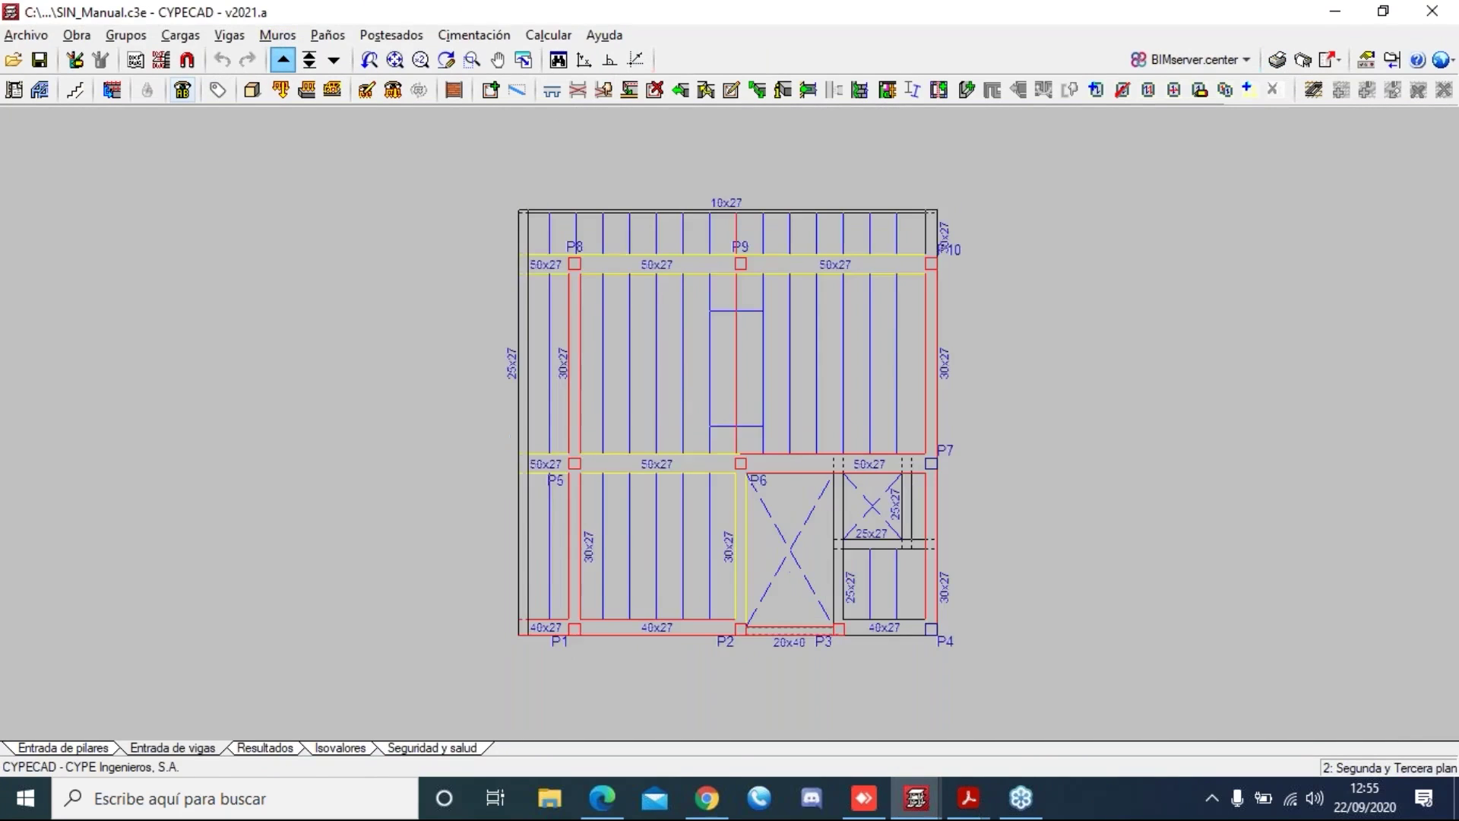
click(283, 59)
click(282, 60)
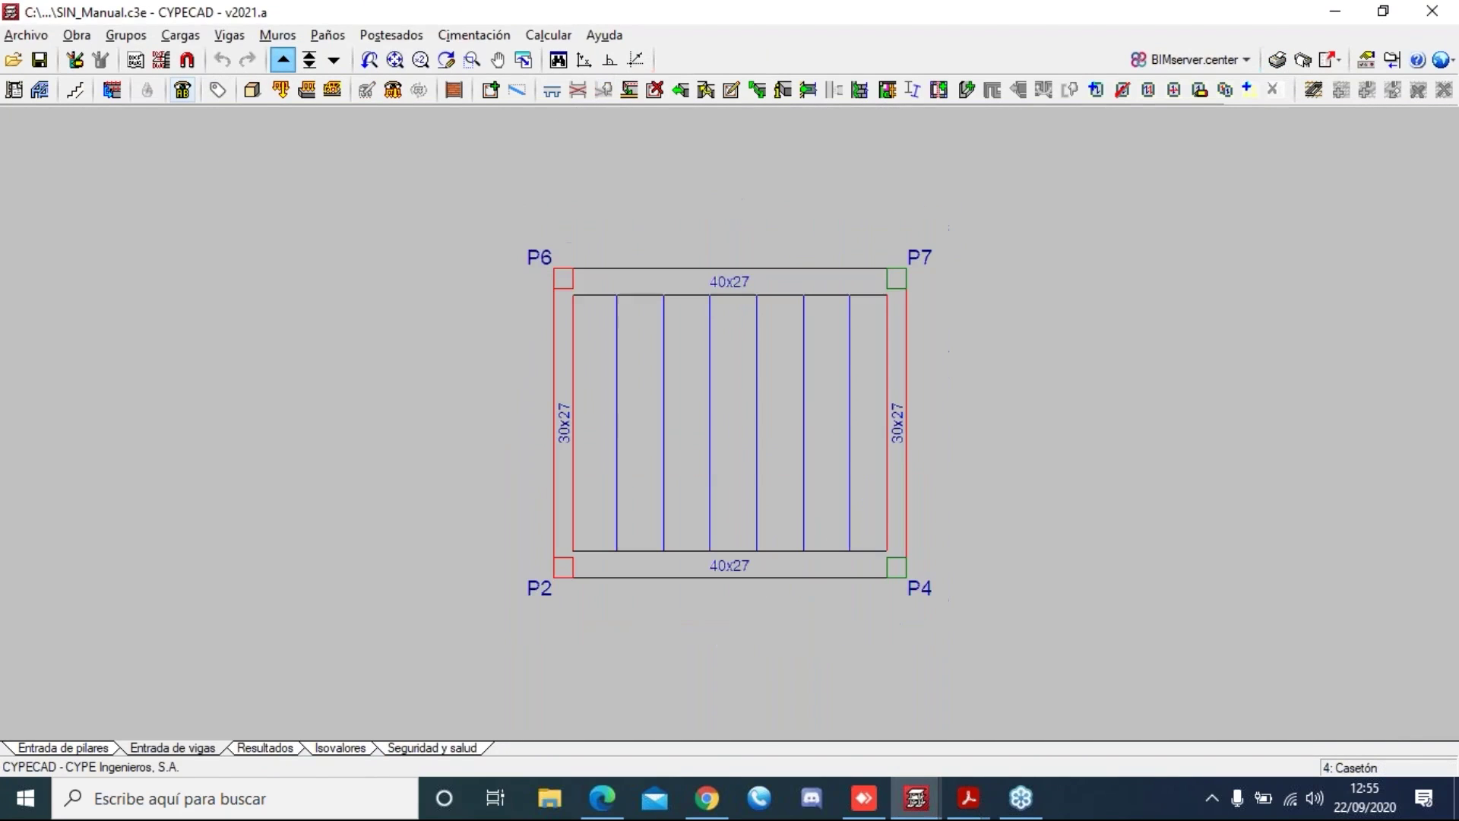
click(335, 60)
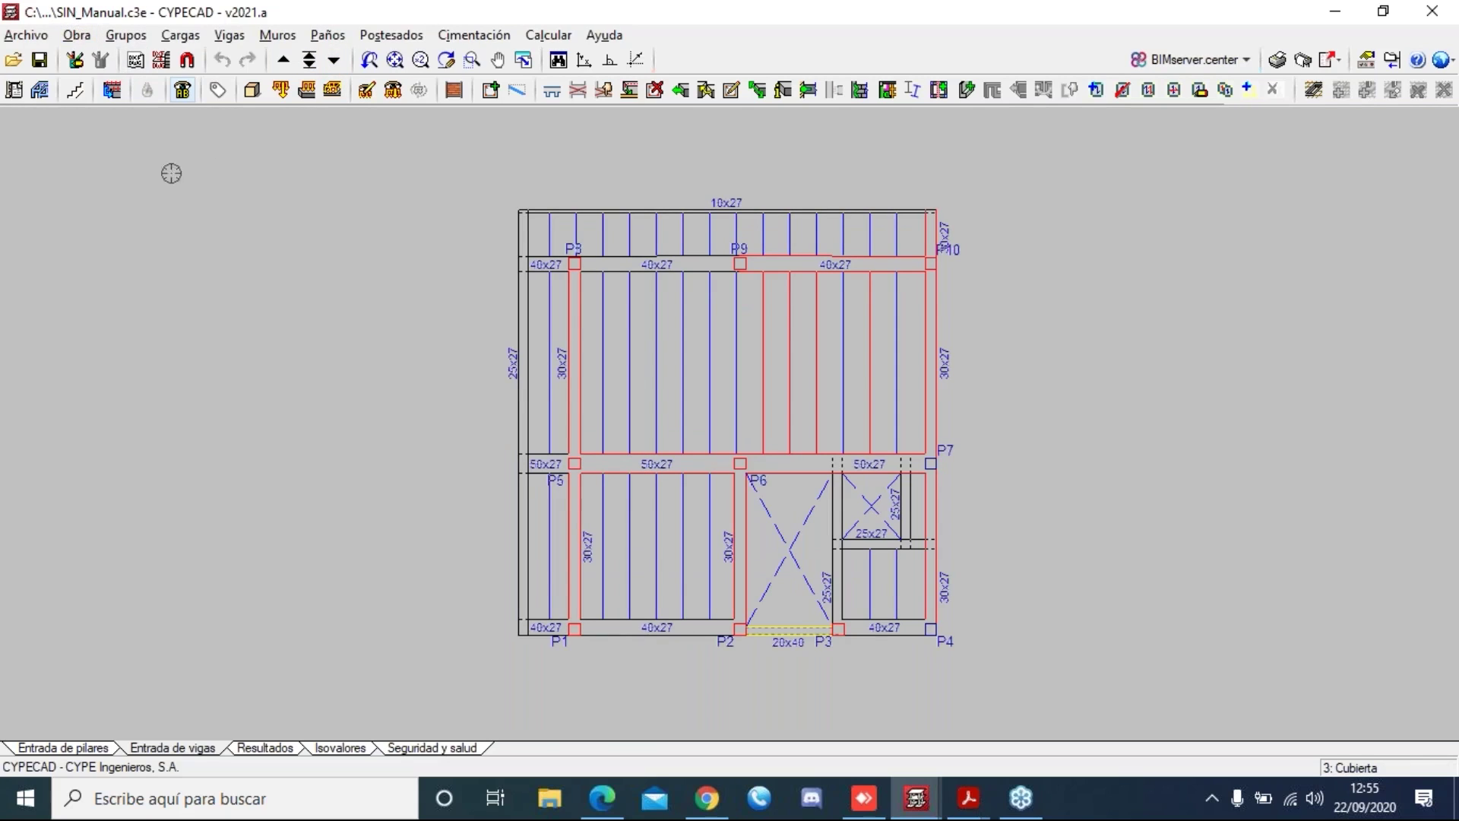
click(266, 748)
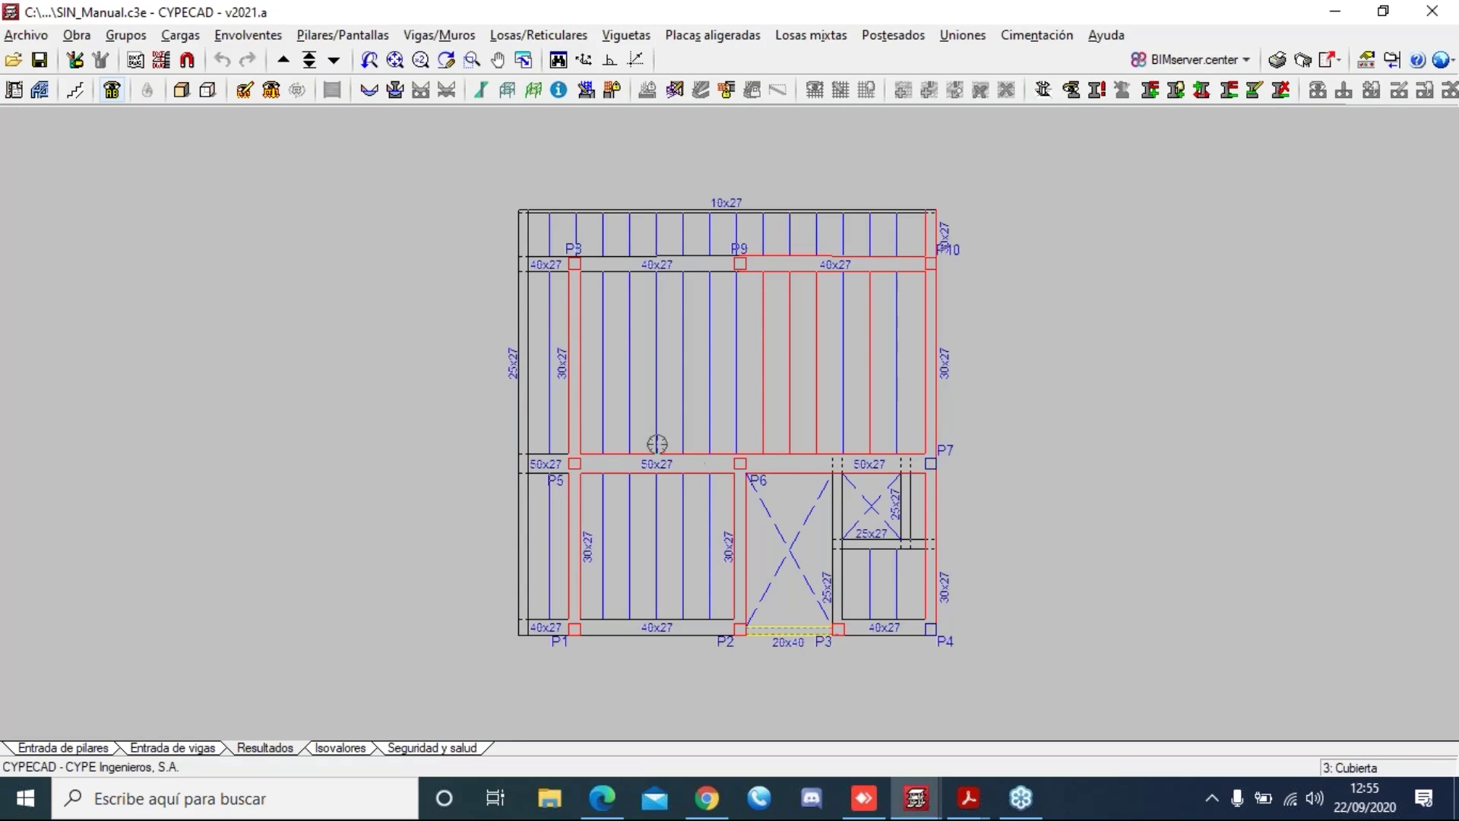
click(249, 35)
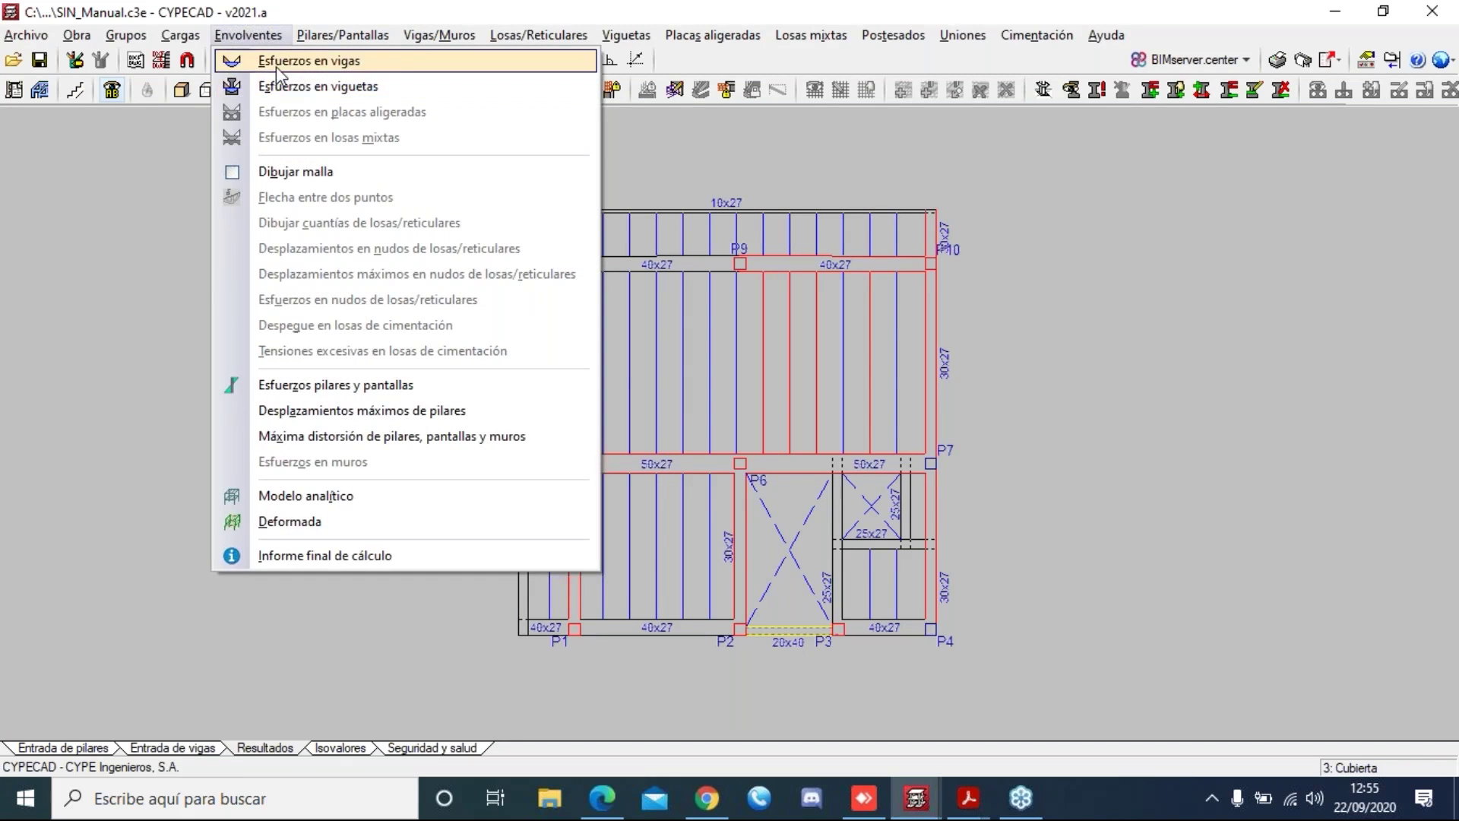
click(278, 62)
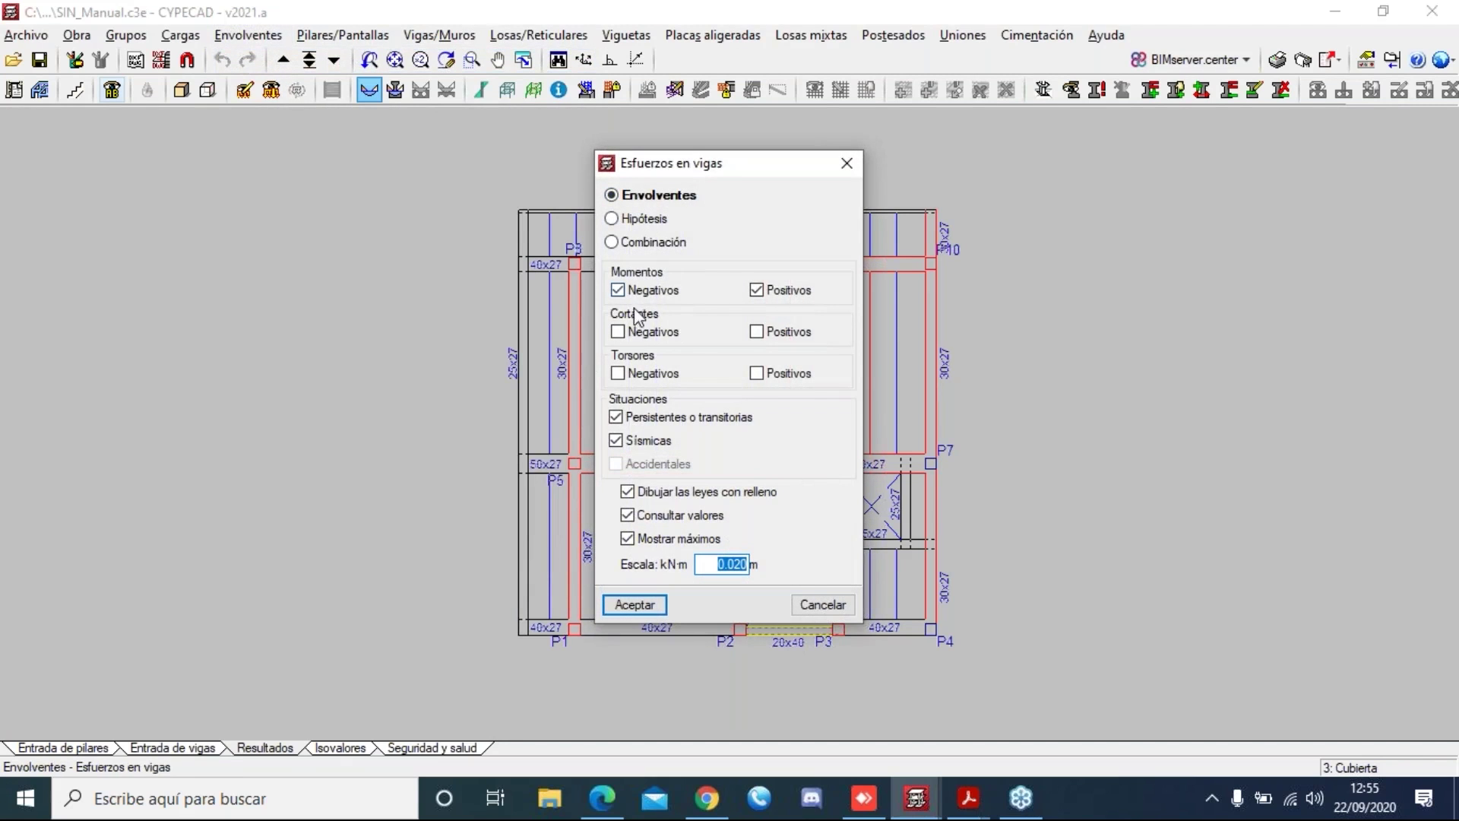
click(635, 605)
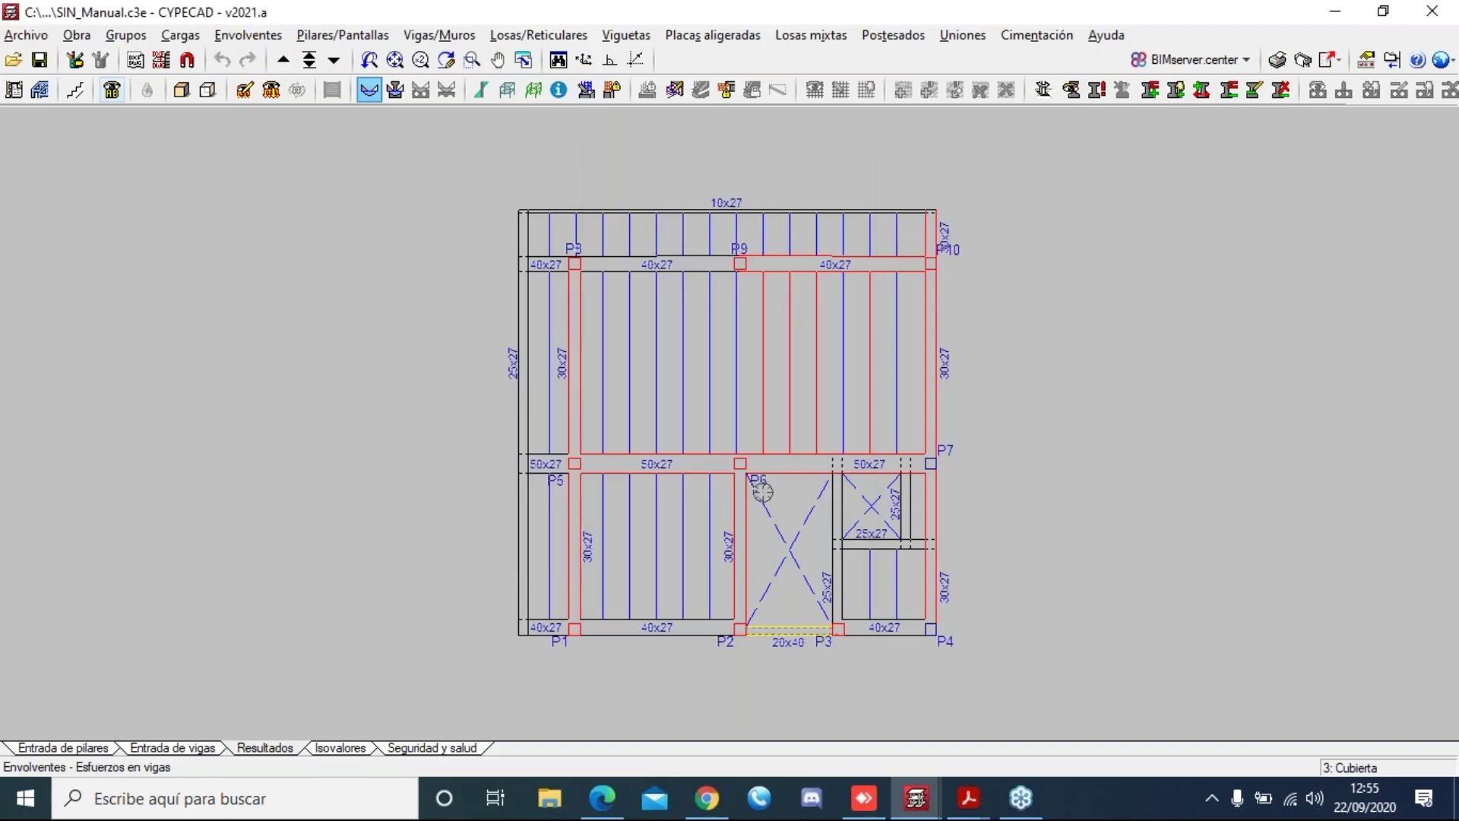
click(752, 469)
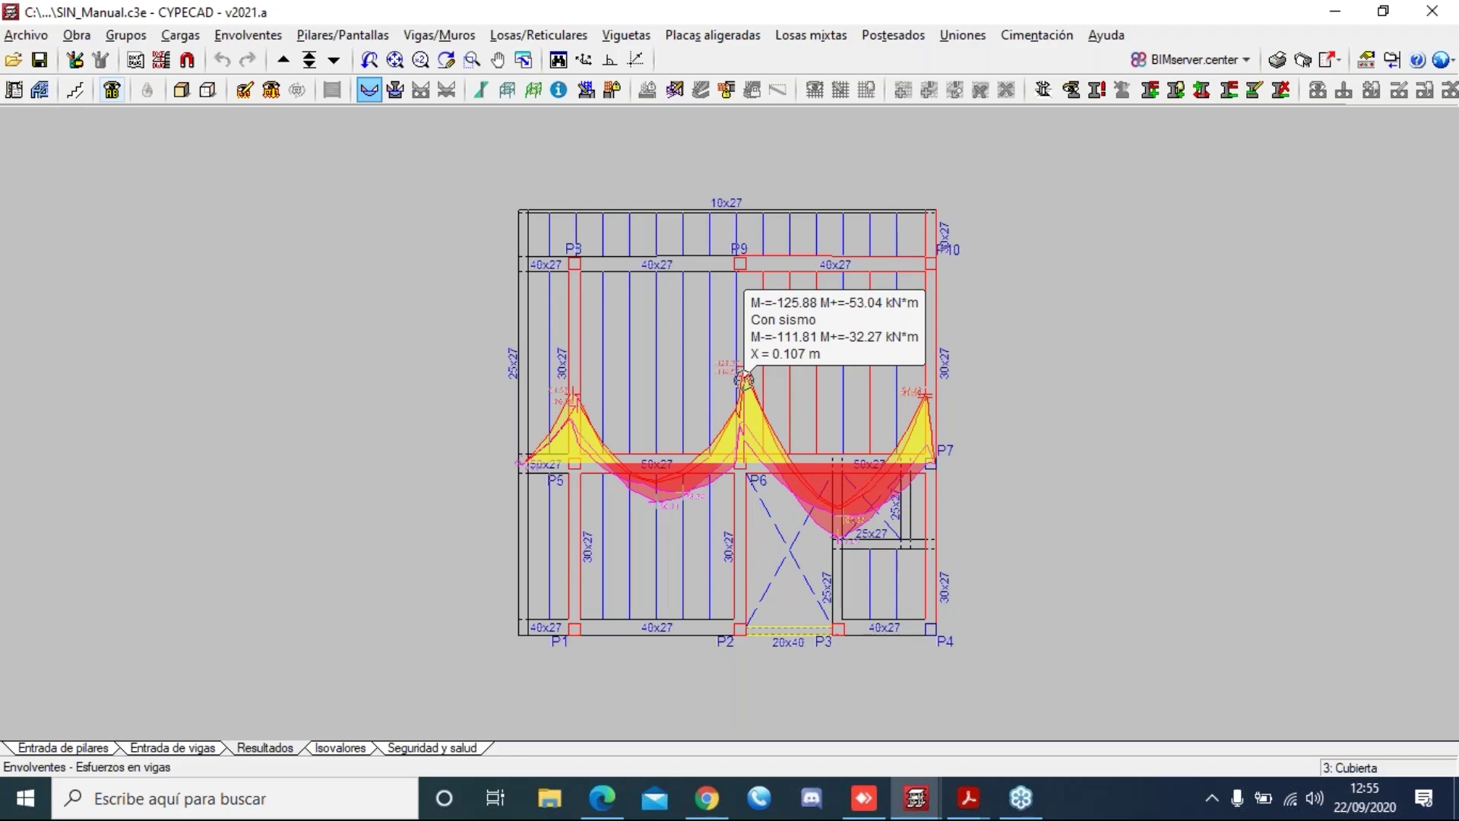
- Open the P5–P6–P7 beam line in the beam editor, examine its reinforcement and area graphs, and close the editor
click(430, 35)
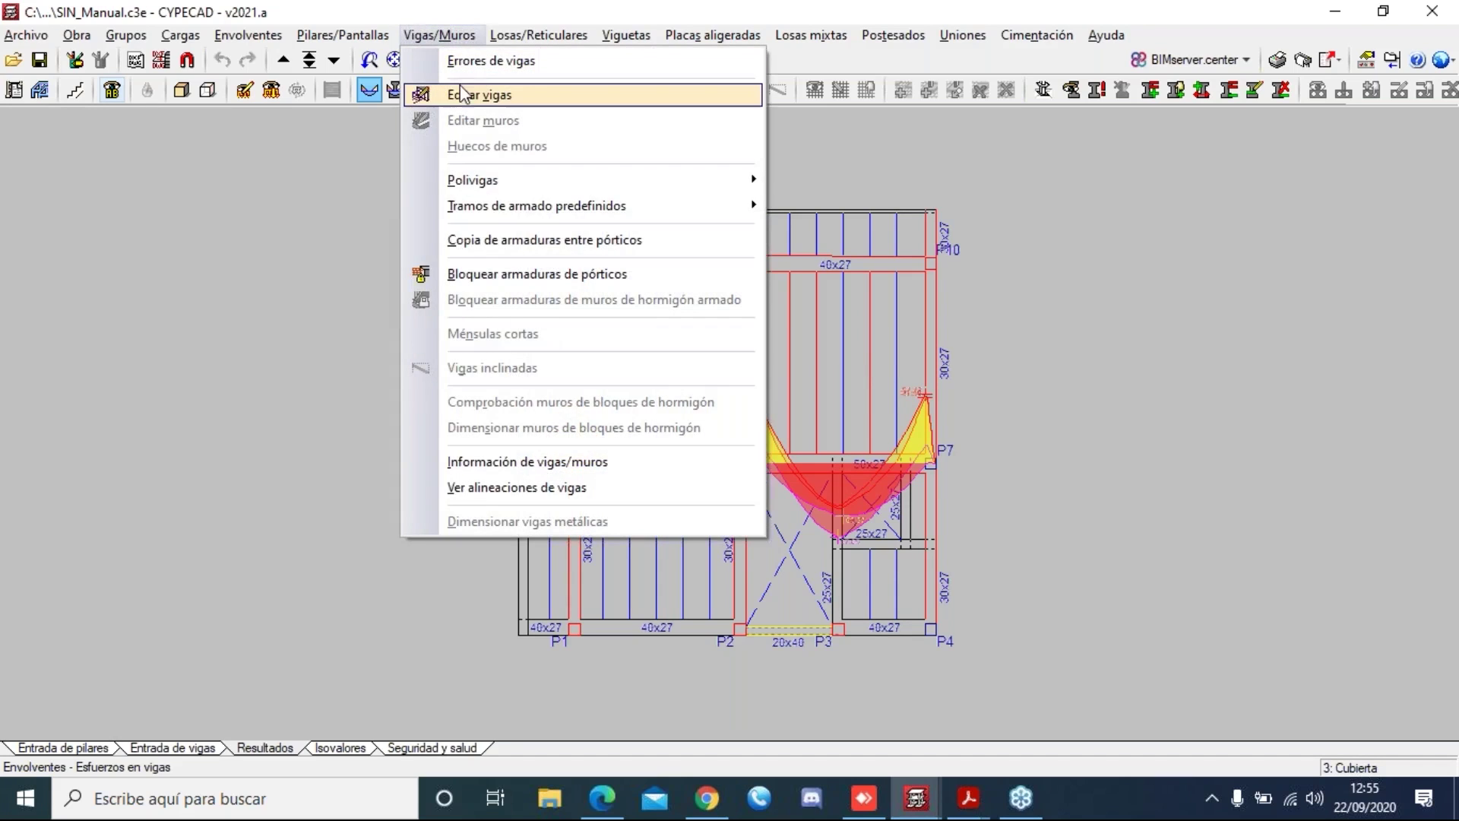
click(461, 95)
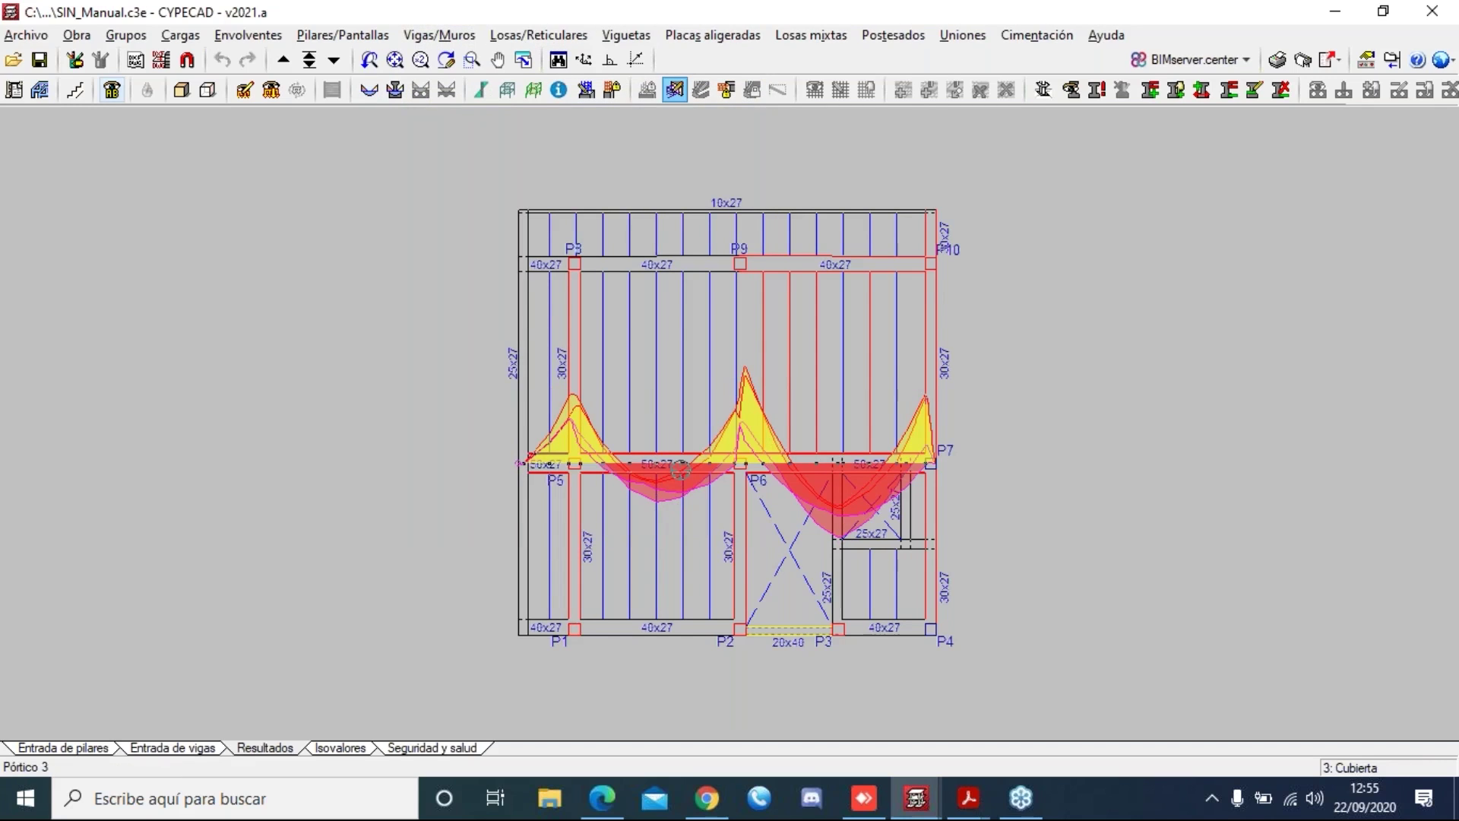
click(681, 469)
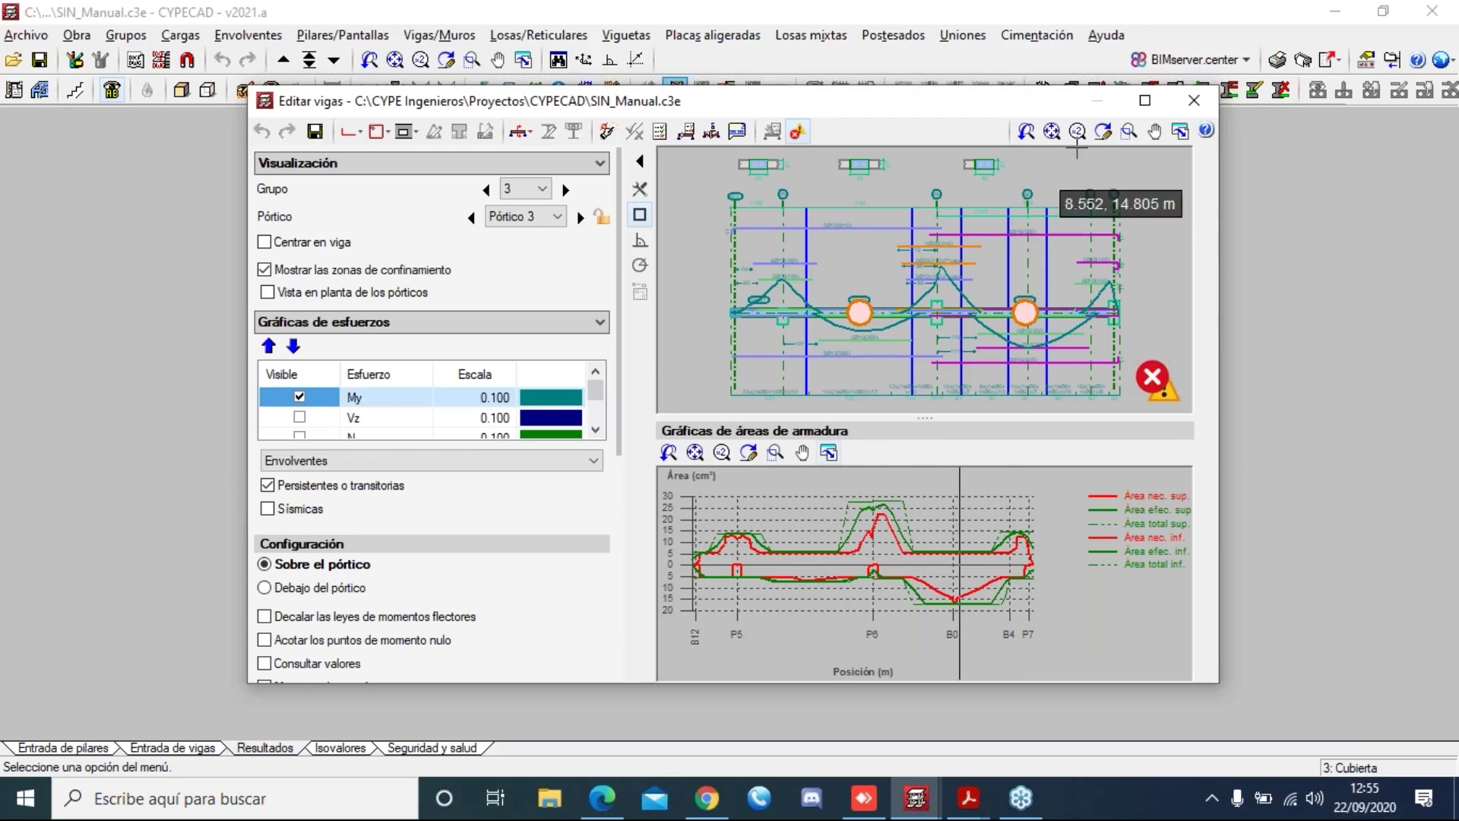
click(1197, 106)
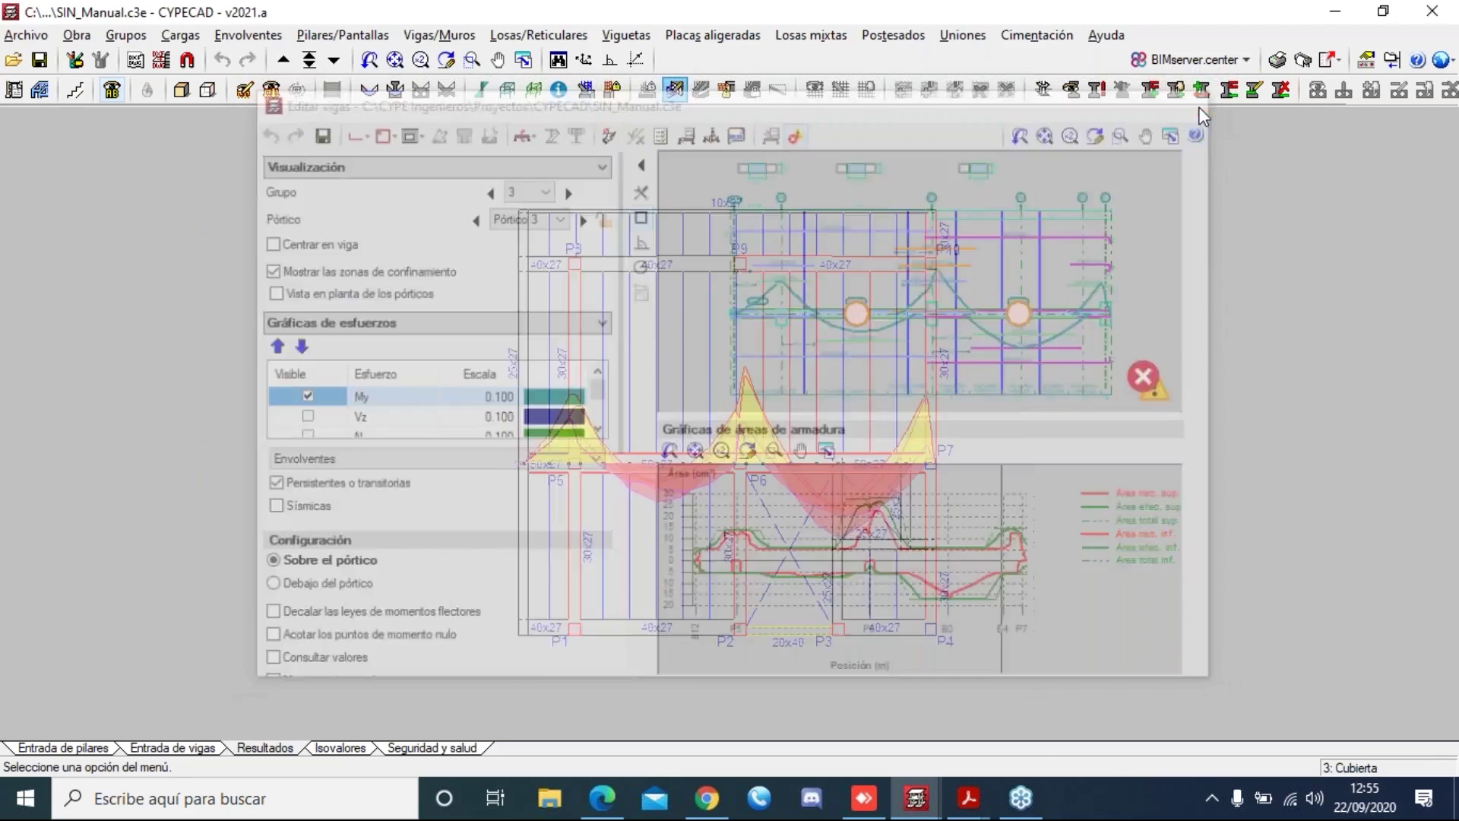
- Switch to the CONasiento_Manual project, exit its deformed shape view and go to the Cubierta floor
mouse_move(915, 798)
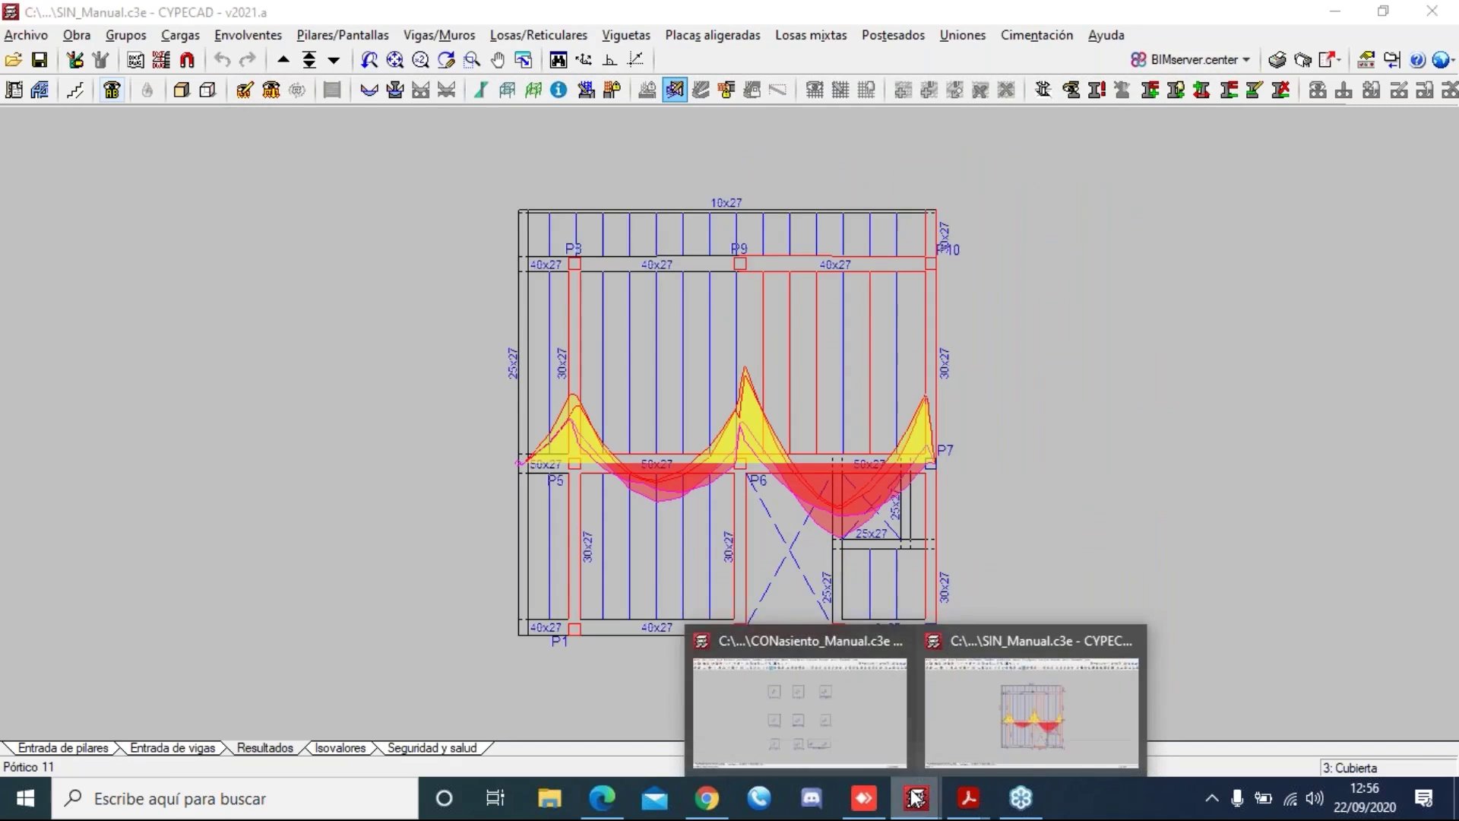
click(821, 713)
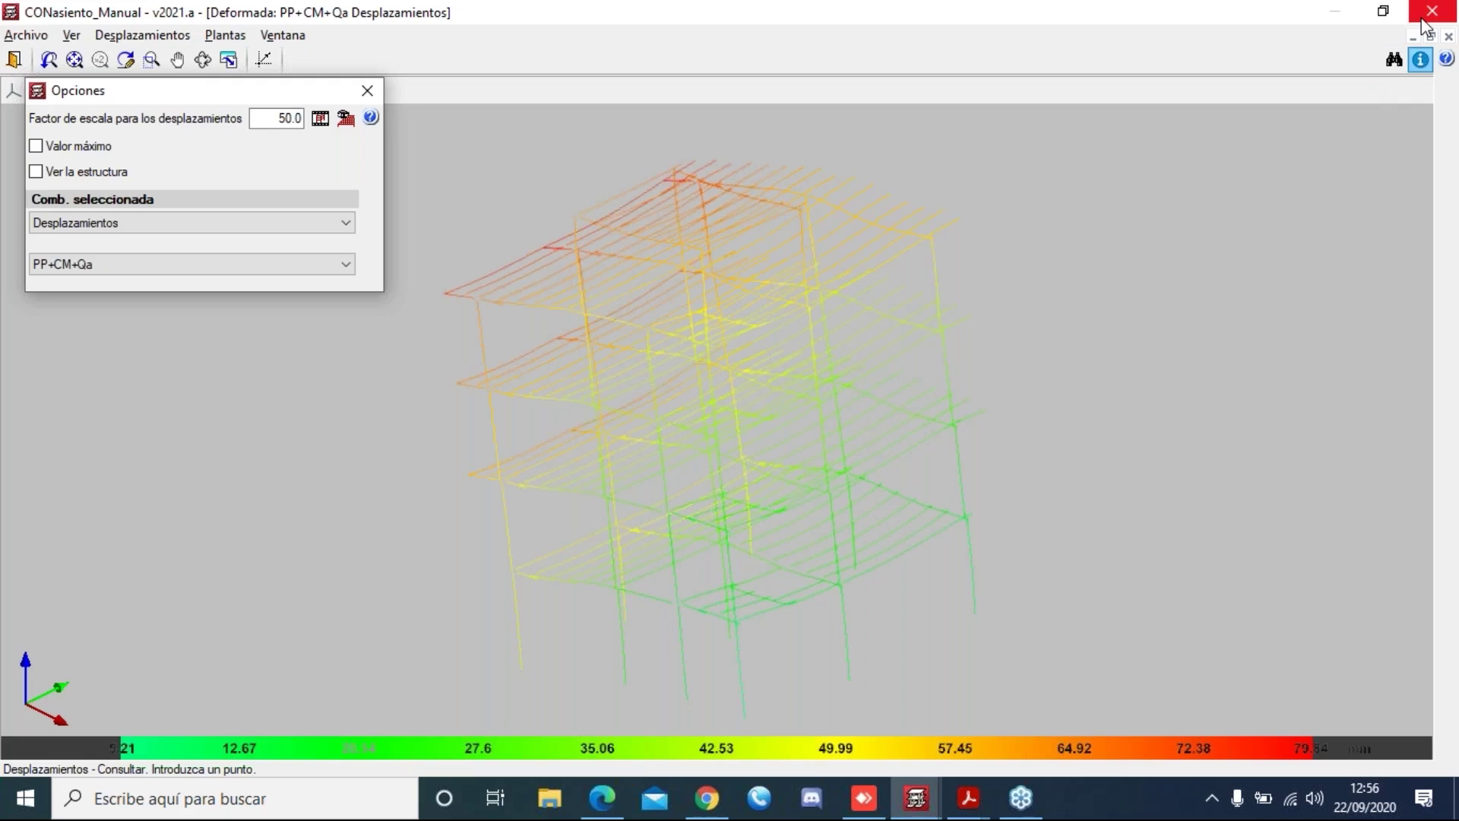
click(14, 59)
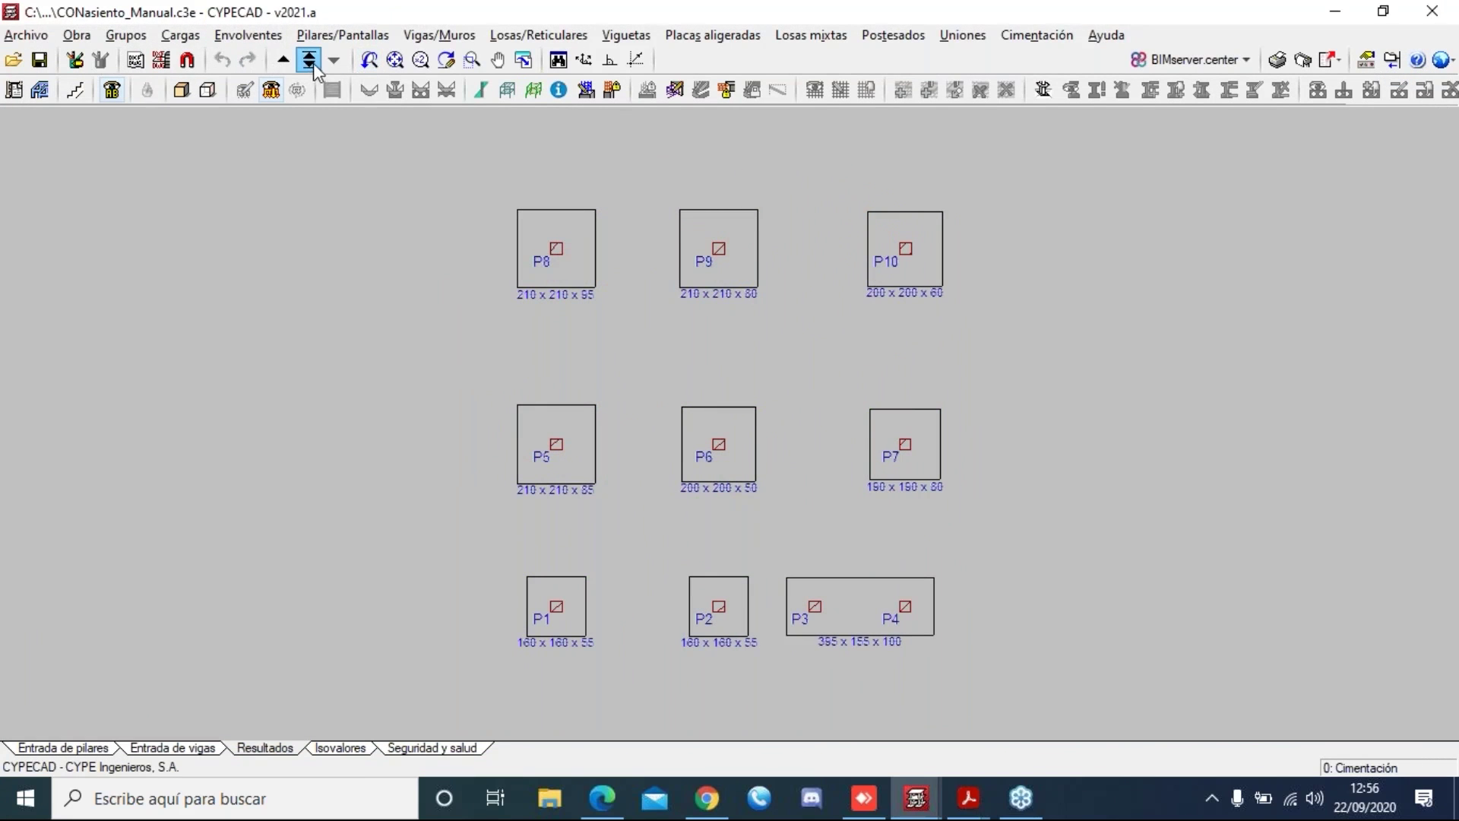
click(309, 60)
click(695, 308)
key(Return)
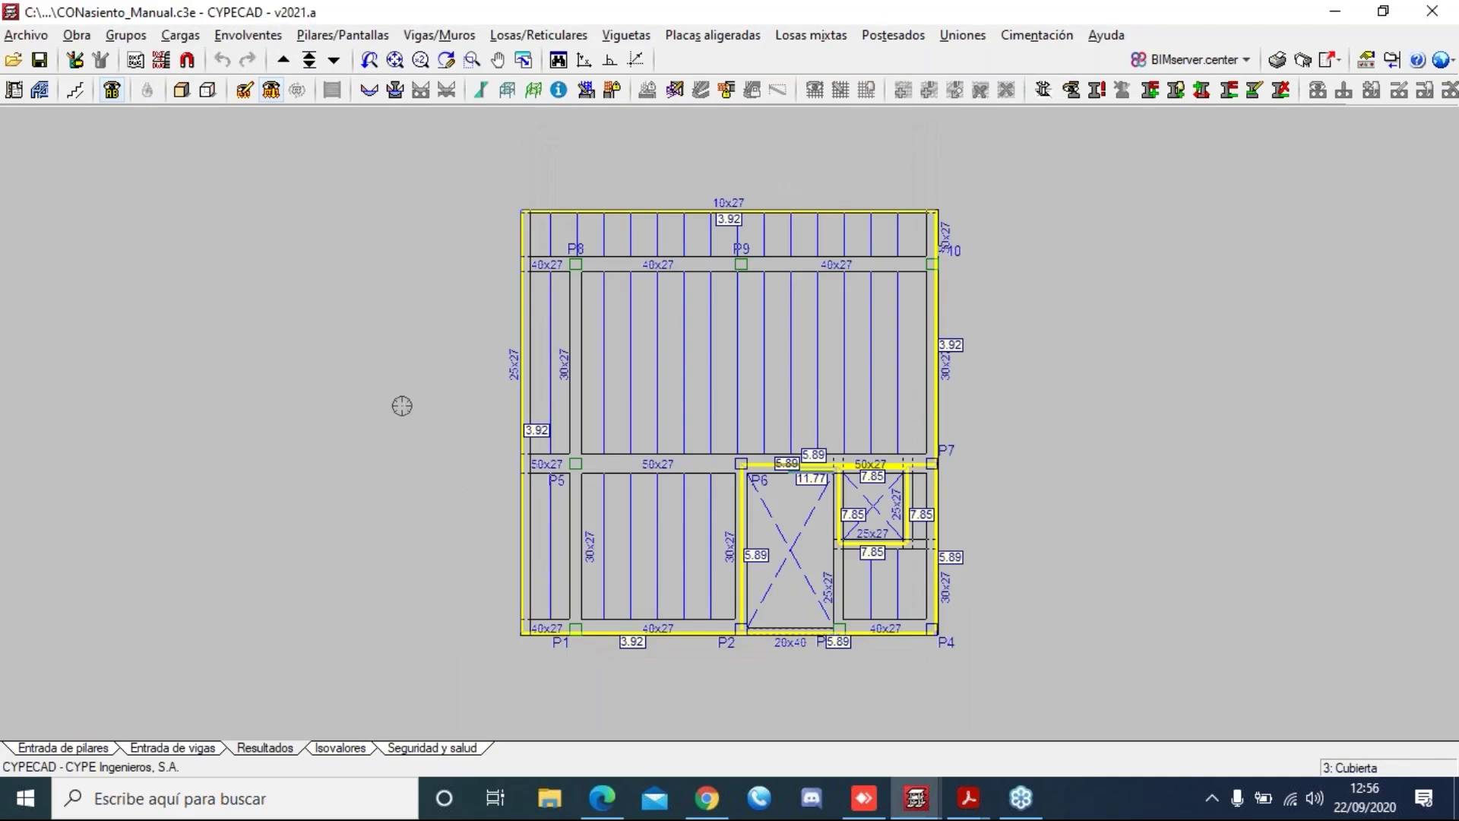
- Display the positive and negative moment envelopes, including seismic situations, for the P5–P6–P7 beam line on the Cubierta floor
click(259, 35)
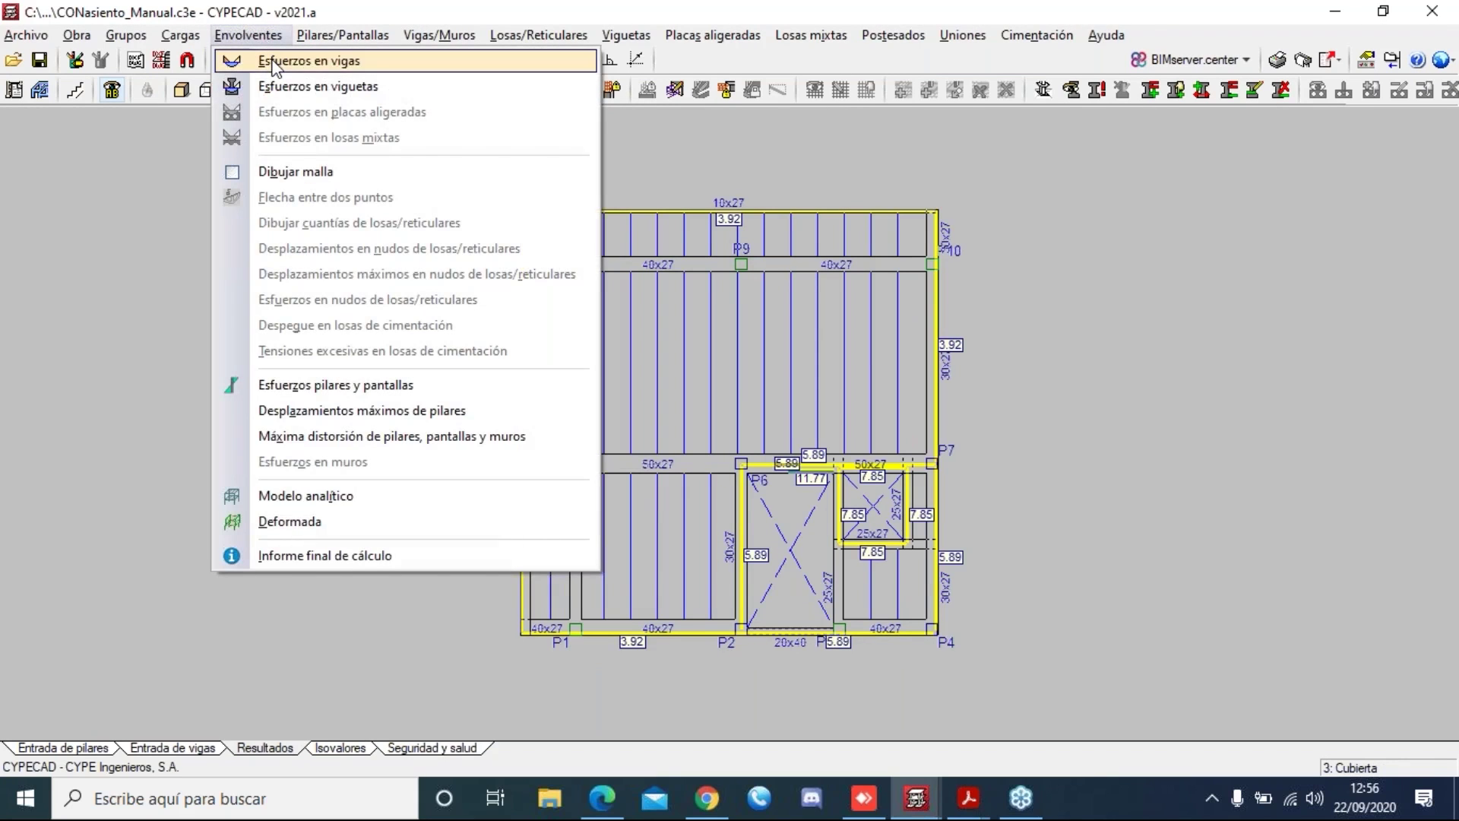
click(277, 60)
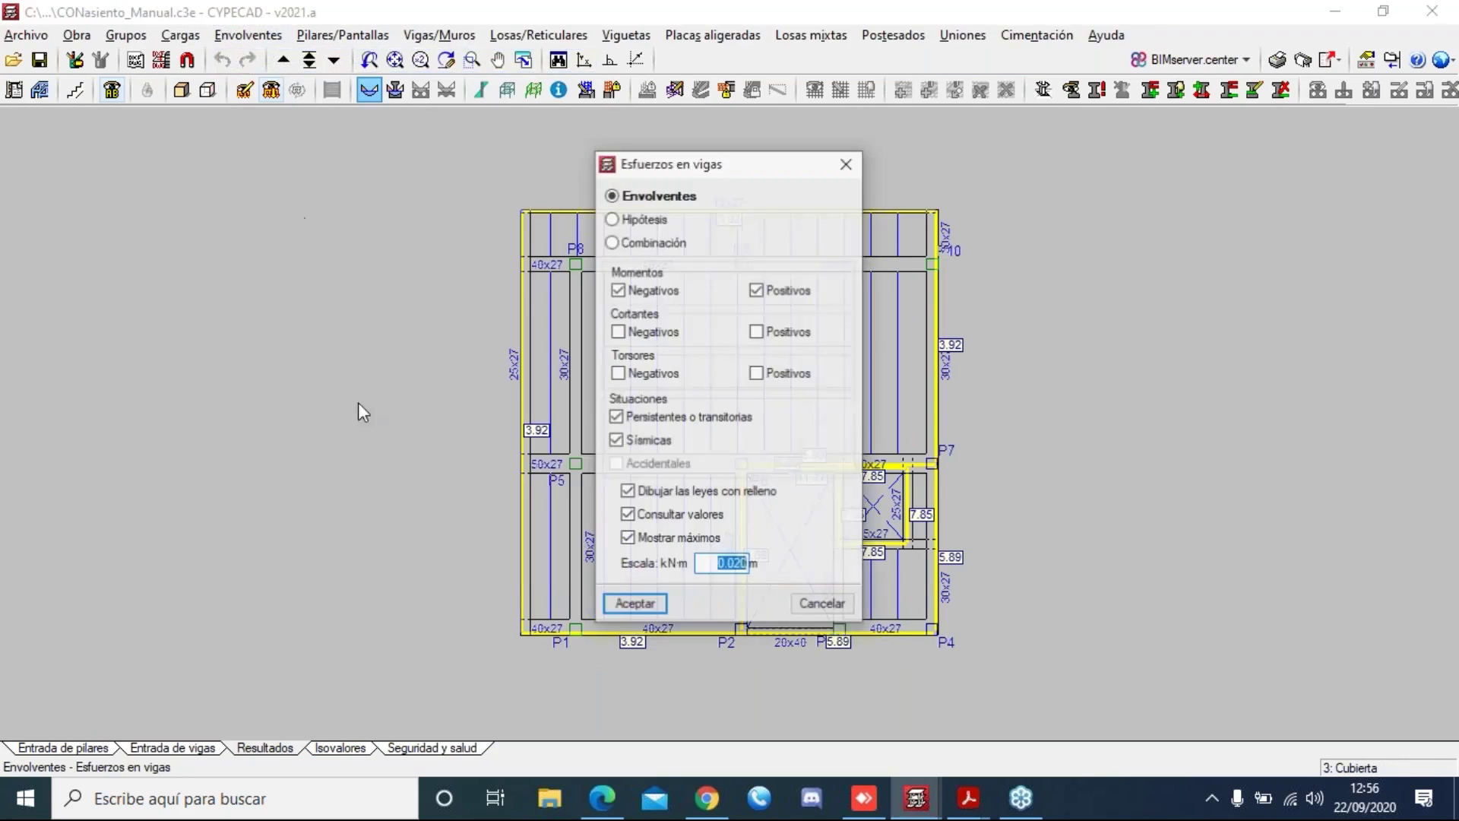
click(634, 608)
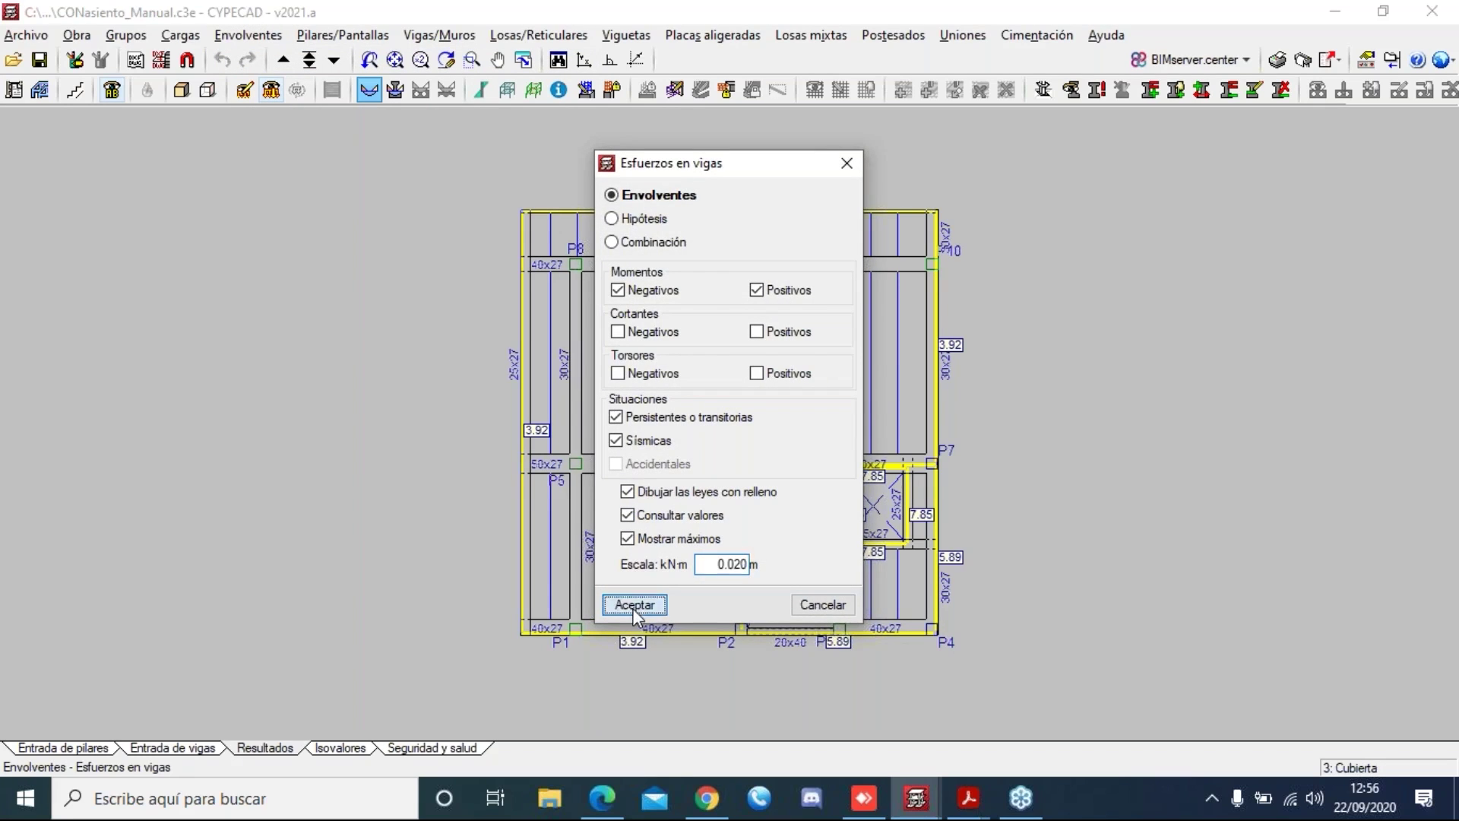
click(691, 462)
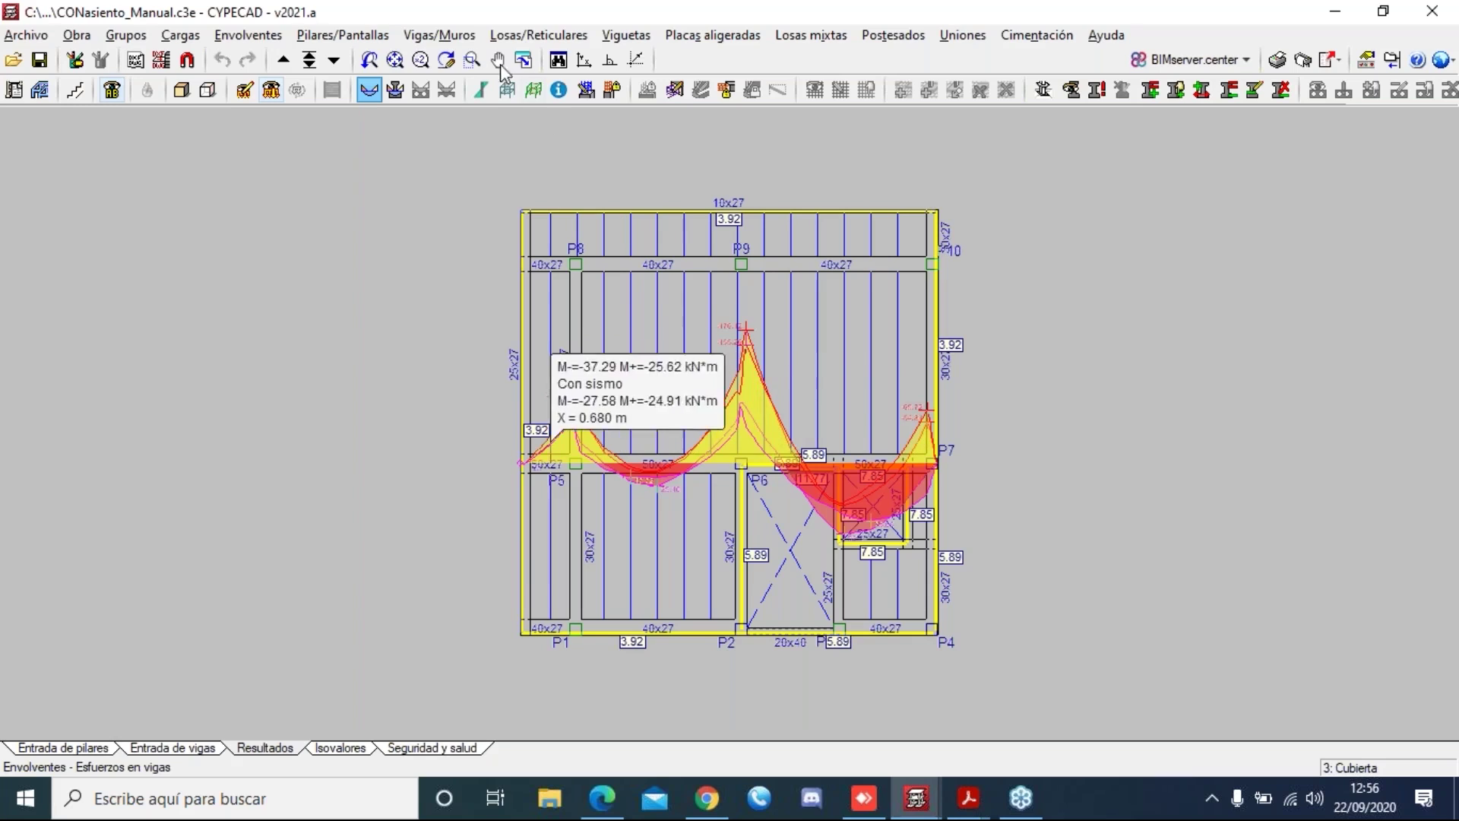
- Open the P5–P6–P7 beam line in the beam editor, recalculate its reinforcement, and close the editor without saving the changes
click(453, 38)
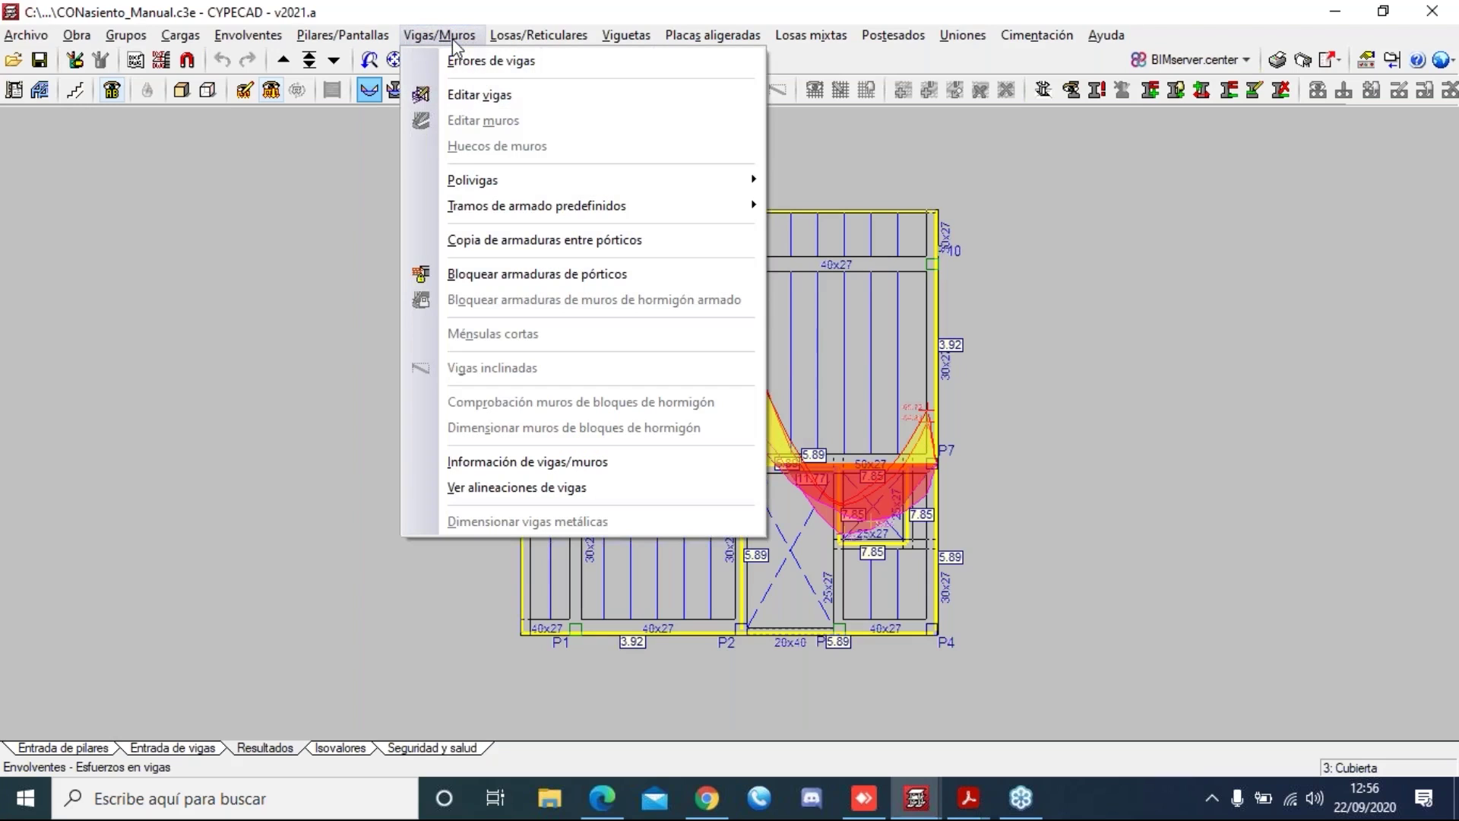
click(477, 94)
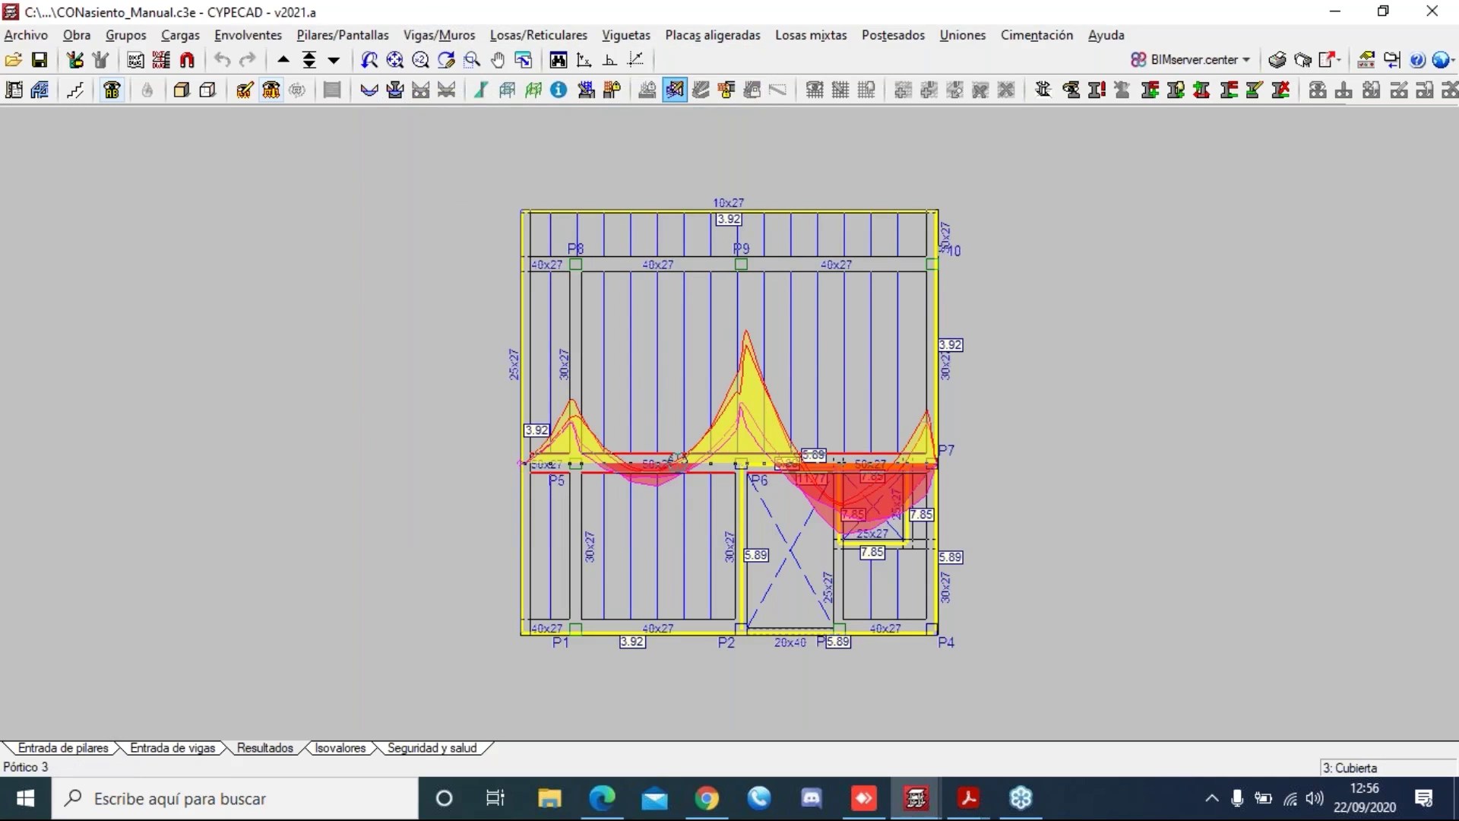
click(676, 458)
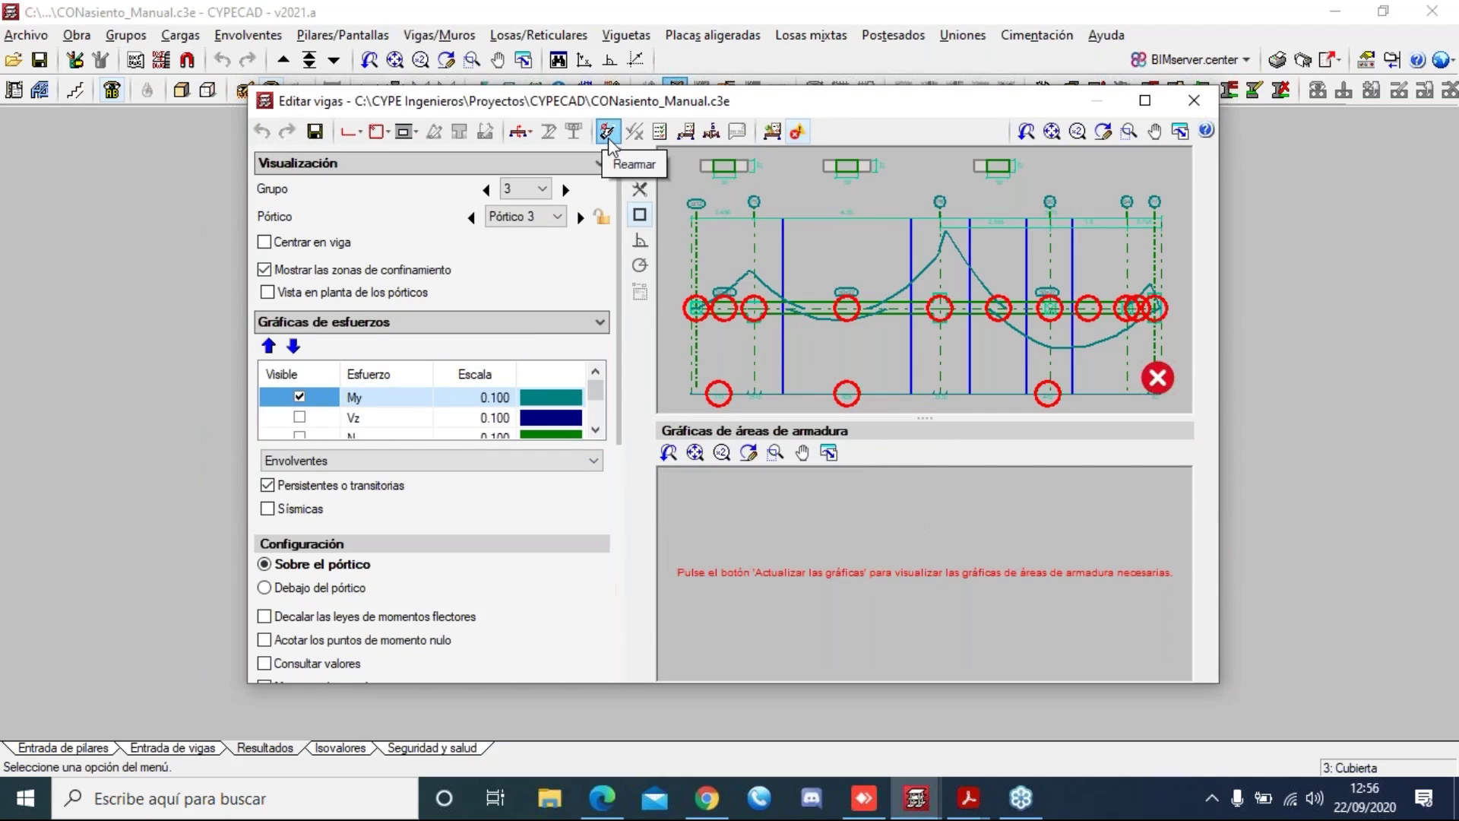
click(609, 142)
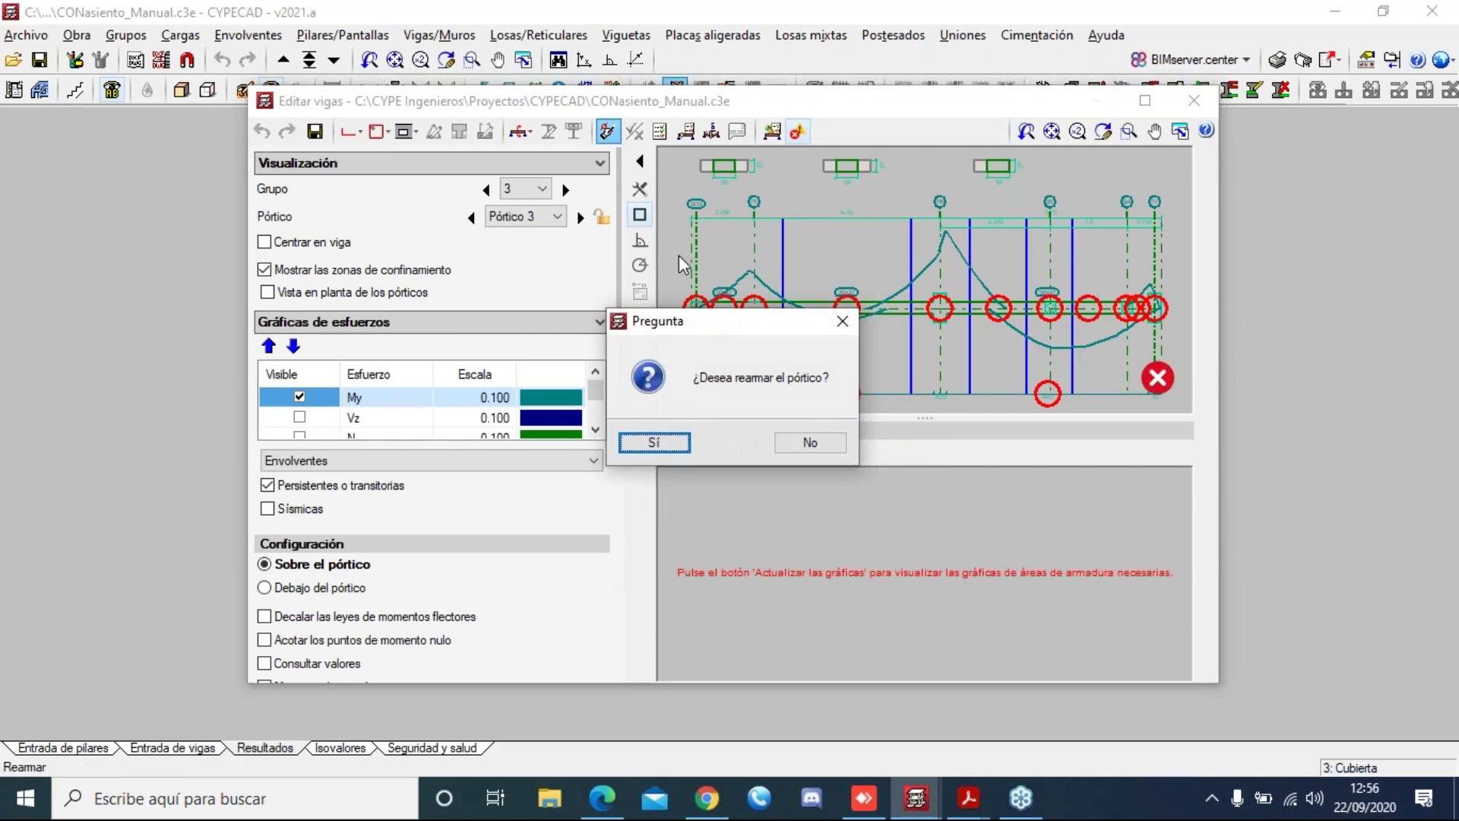
click(655, 443)
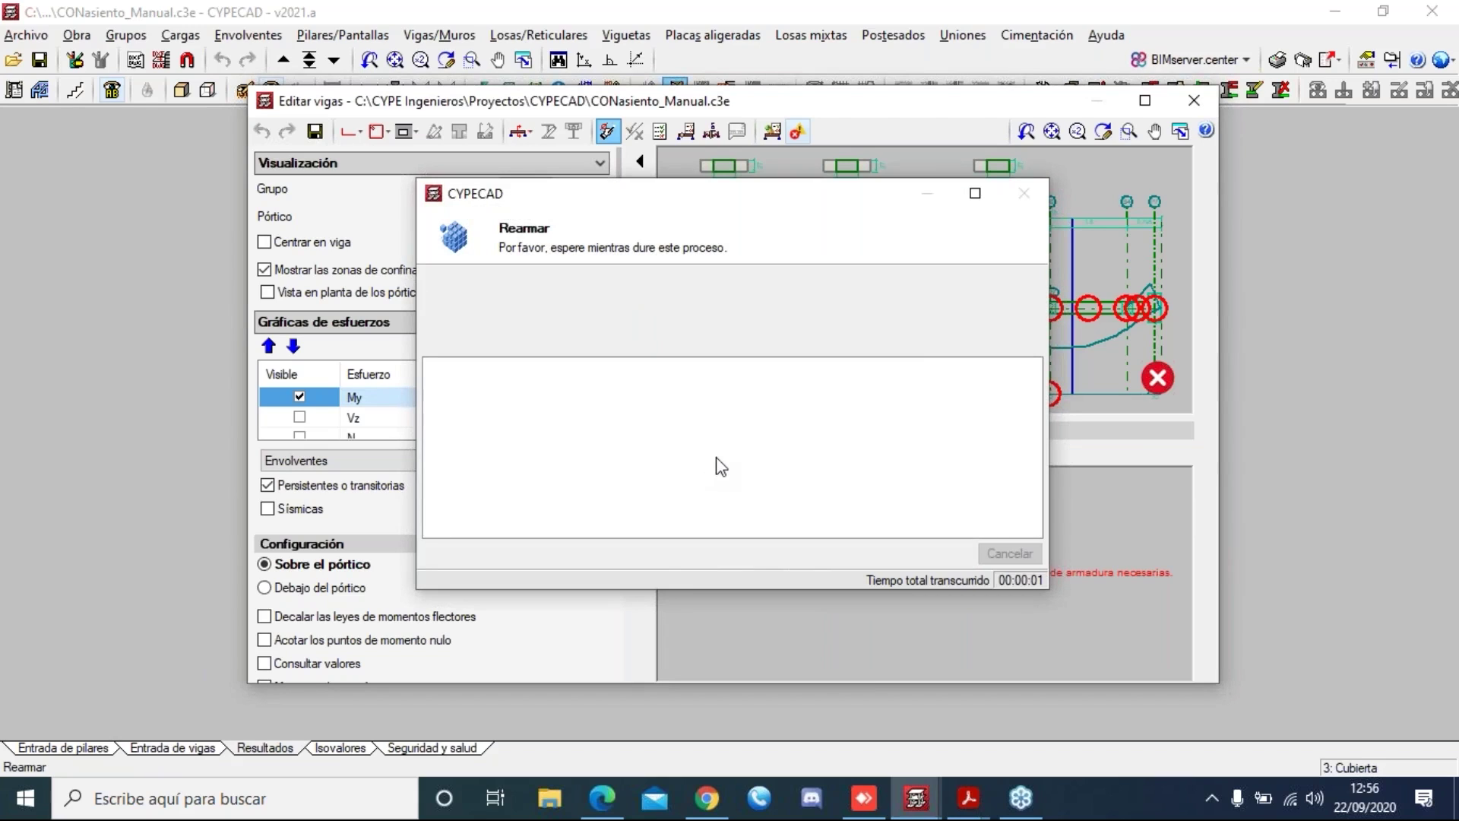
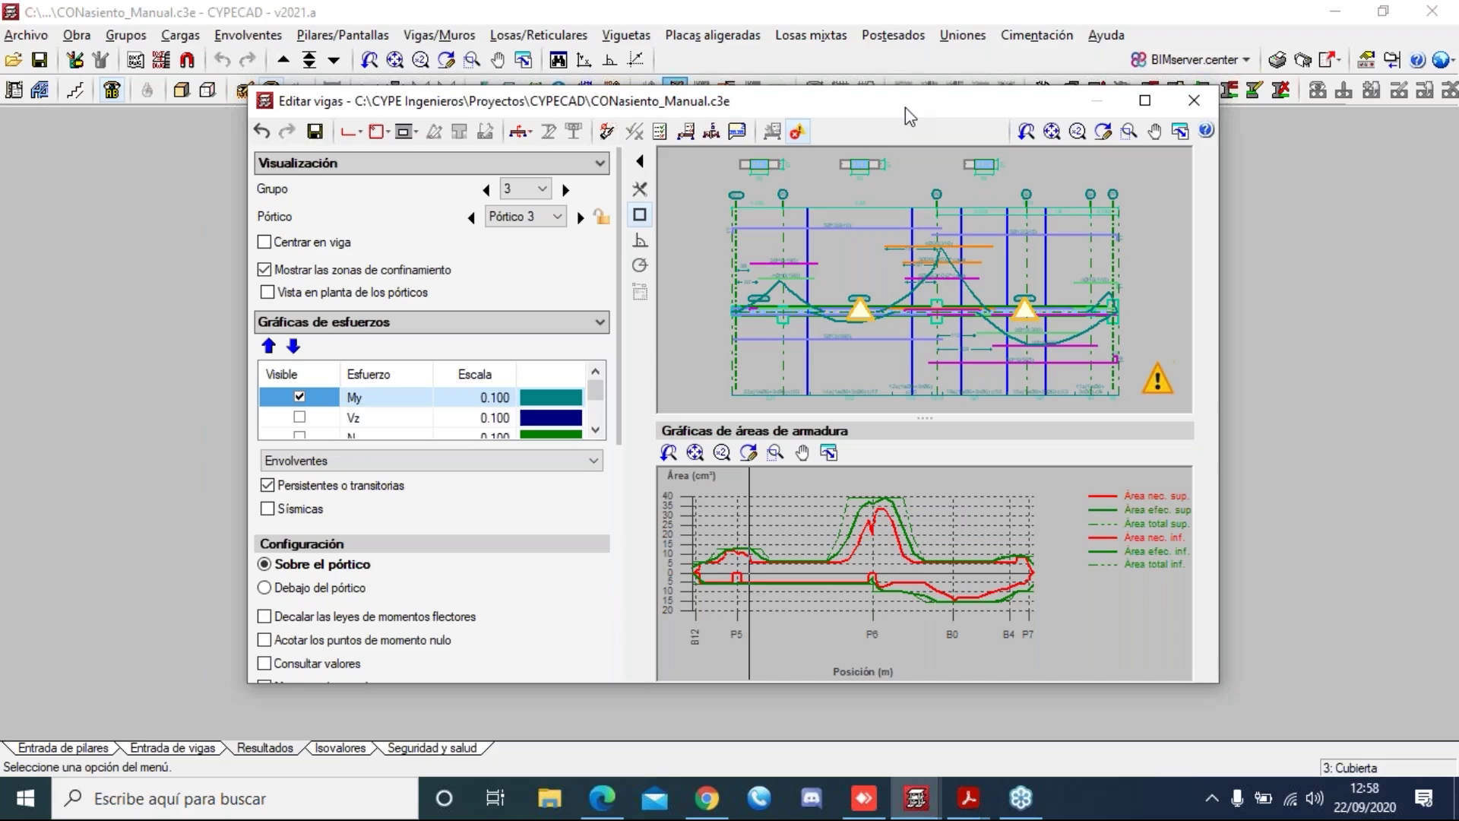
click(1199, 110)
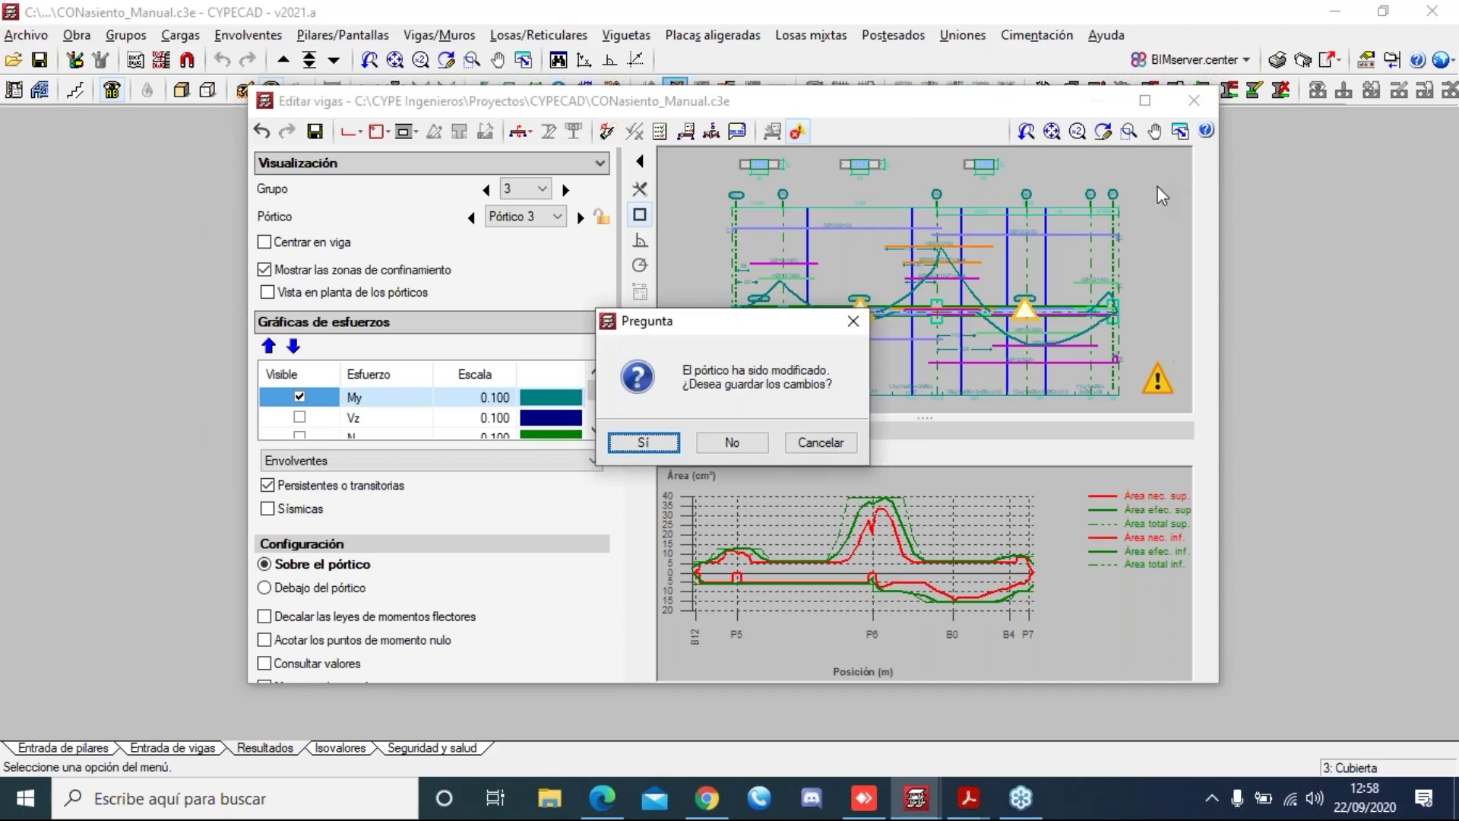
click(733, 443)
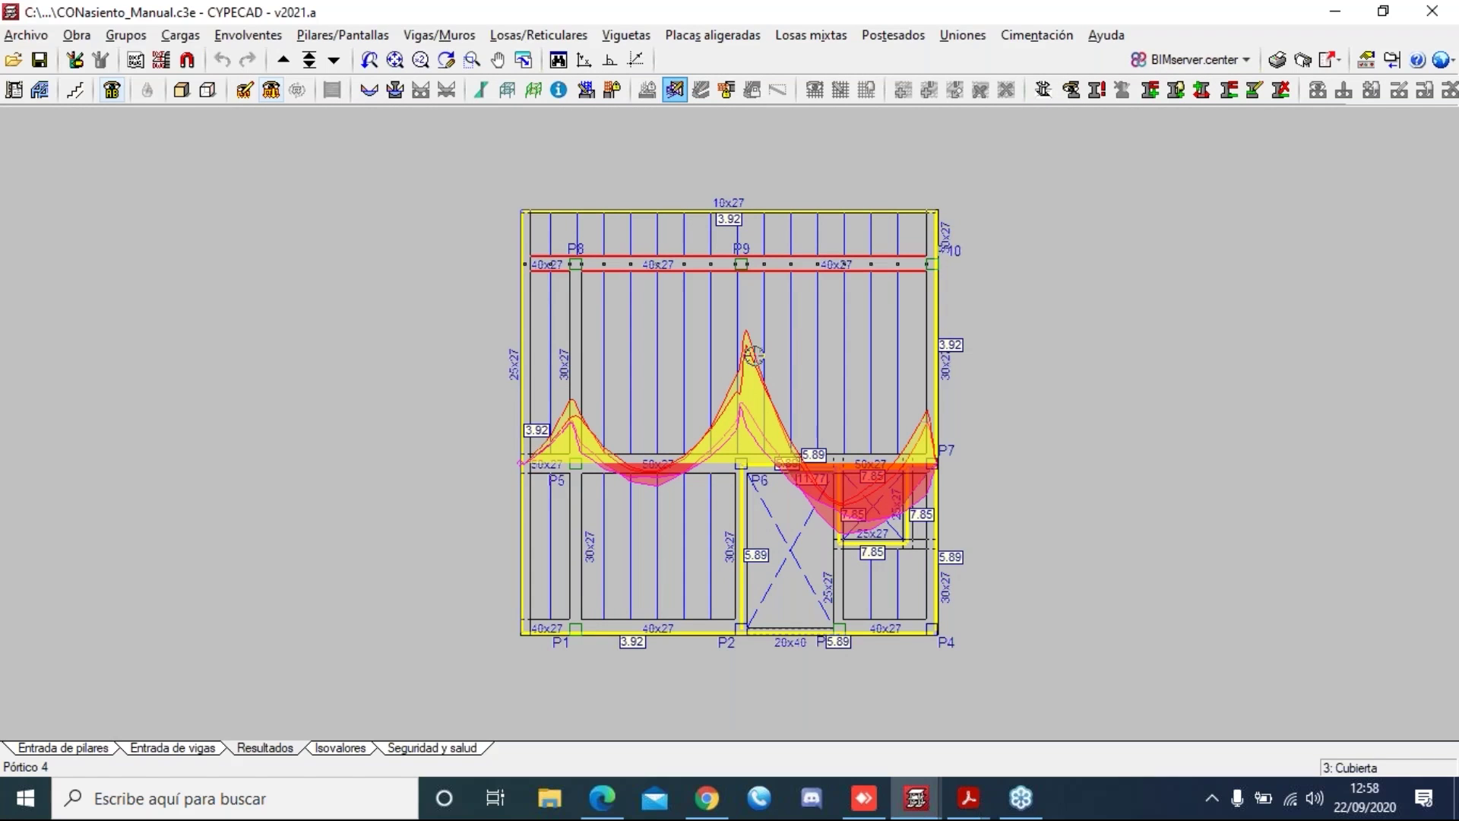
- Reopen the P5–P6–P7 beam line, Pórtico 3, in the beam editor and recalculate its reinforcement
click(741, 456)
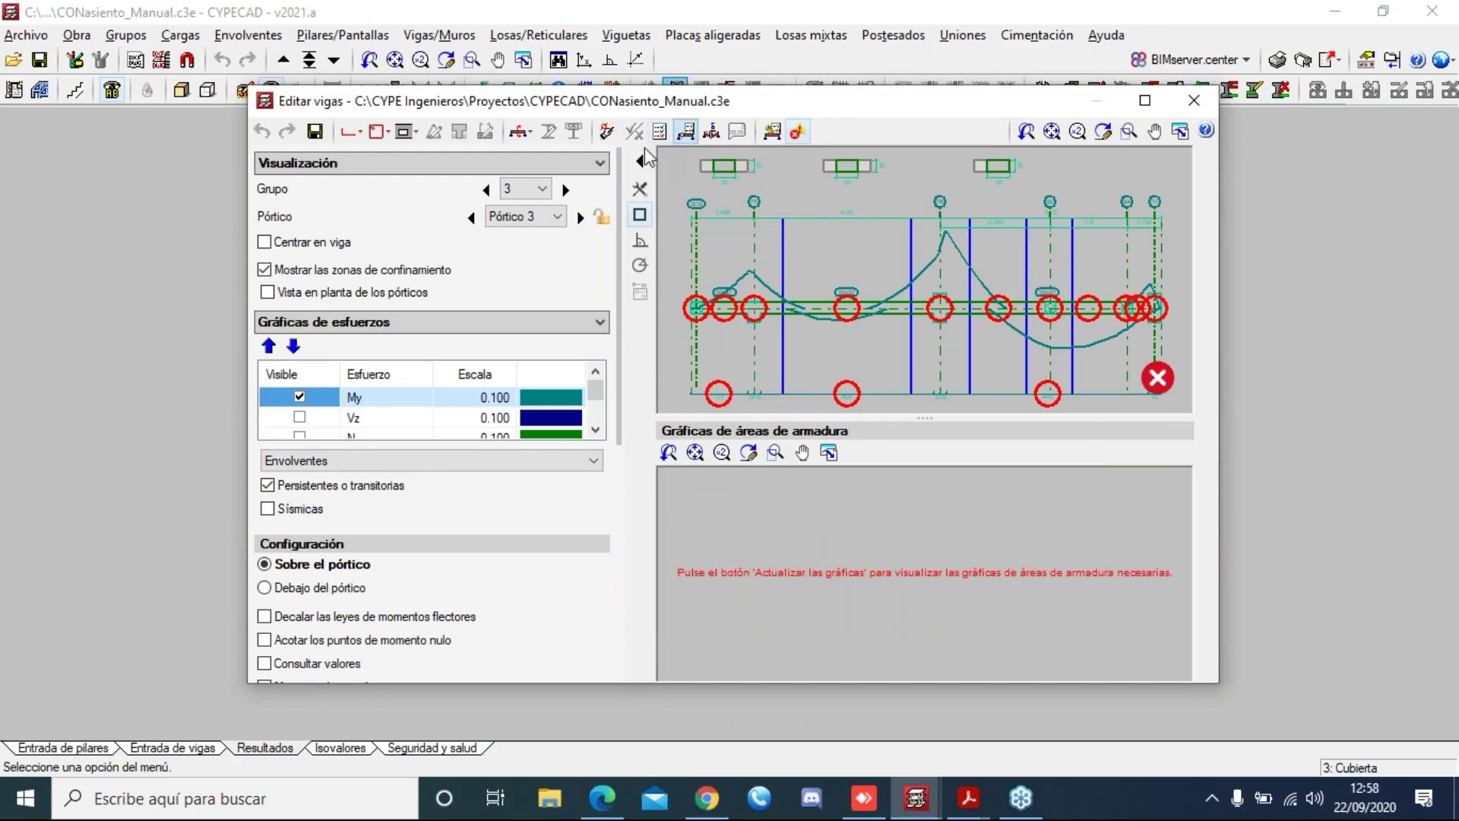
click(606, 131)
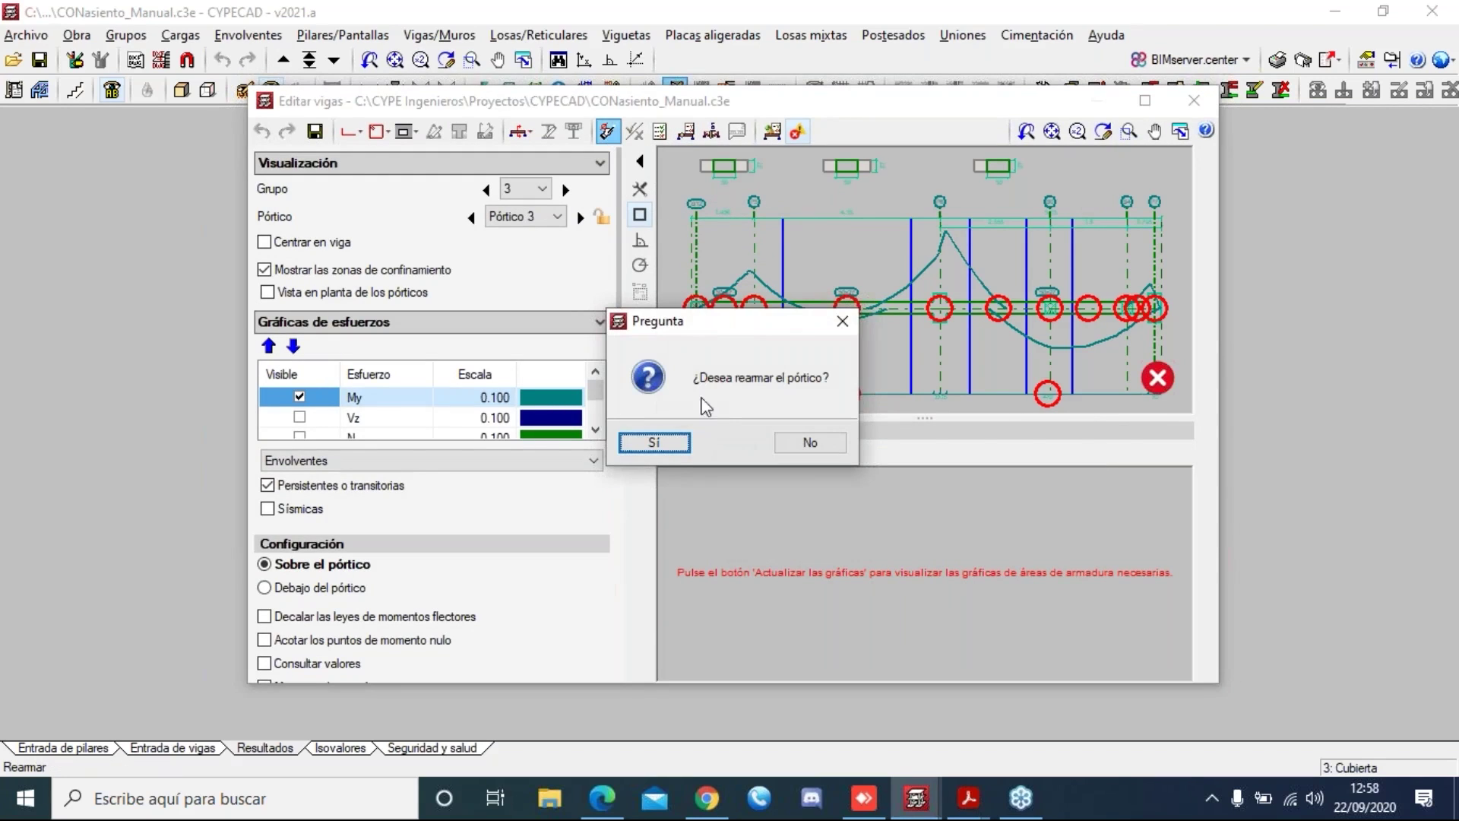
click(663, 446)
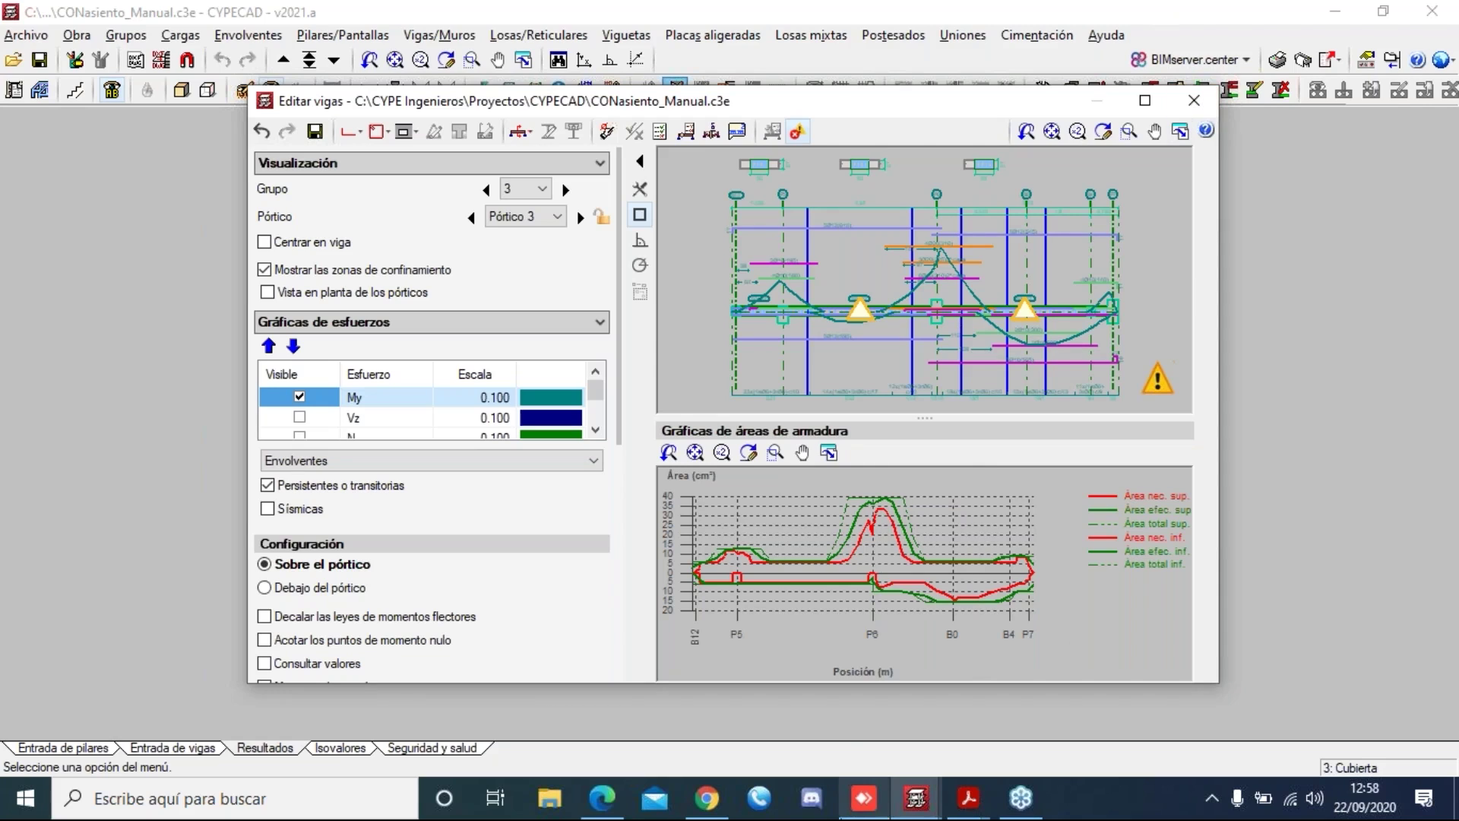
- Switch to SIN_Manual, examine the reinforcement of the same P5–P6–P7 beam line in the beam editor for comparison, and close the editor
click(917, 798)
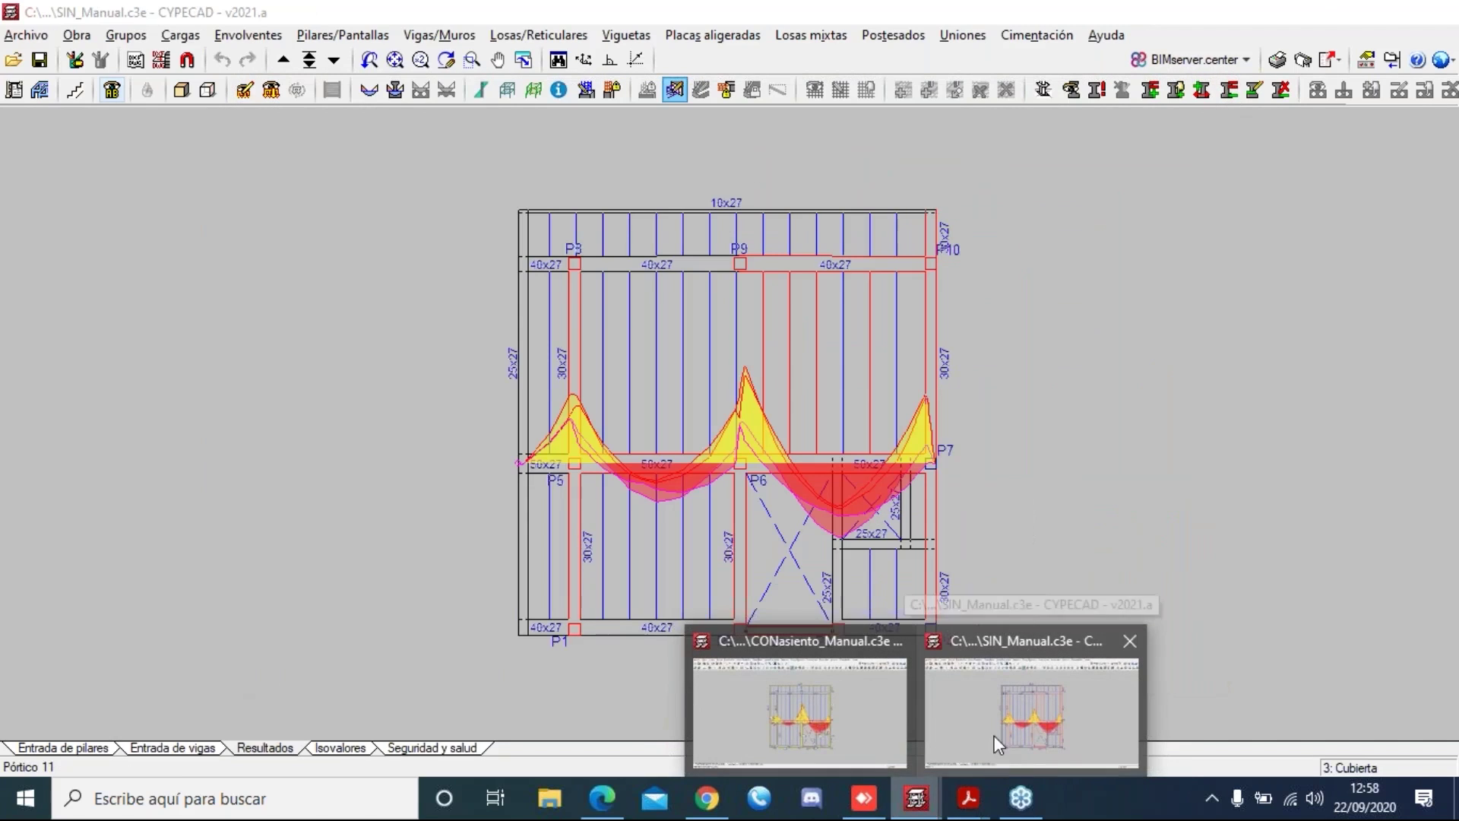
click(994, 736)
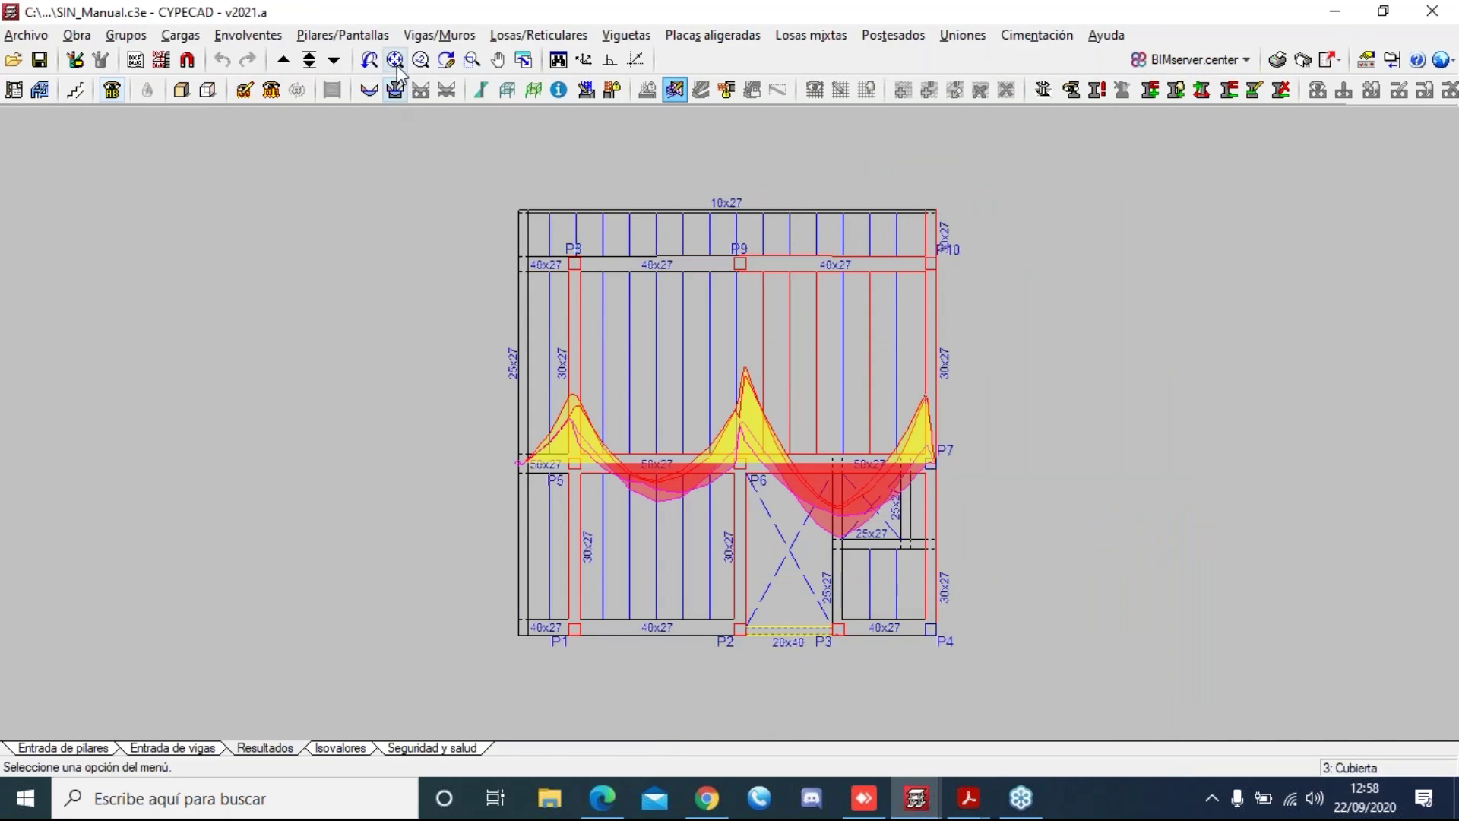
click(435, 35)
click(460, 97)
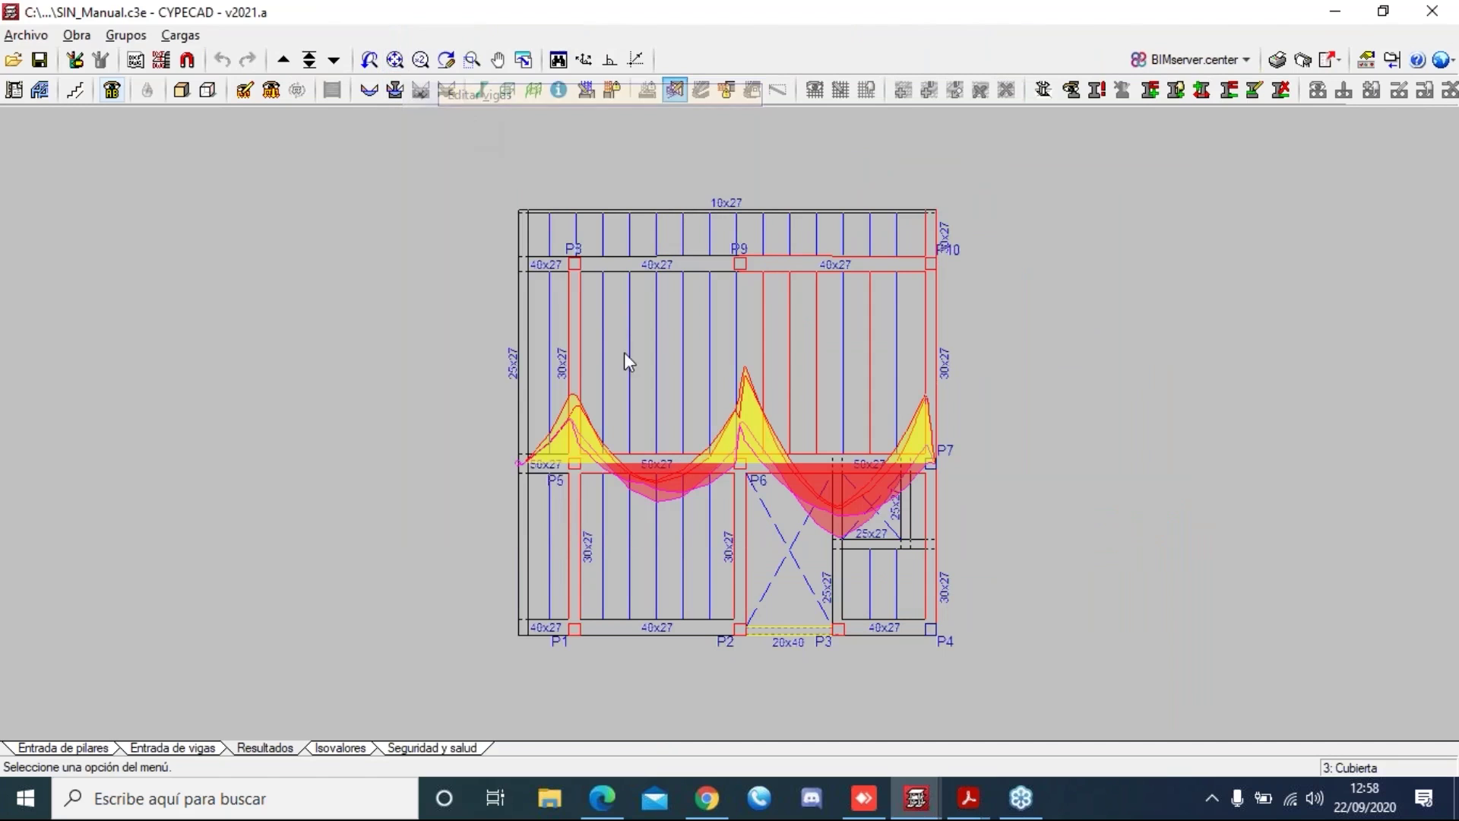
click(633, 465)
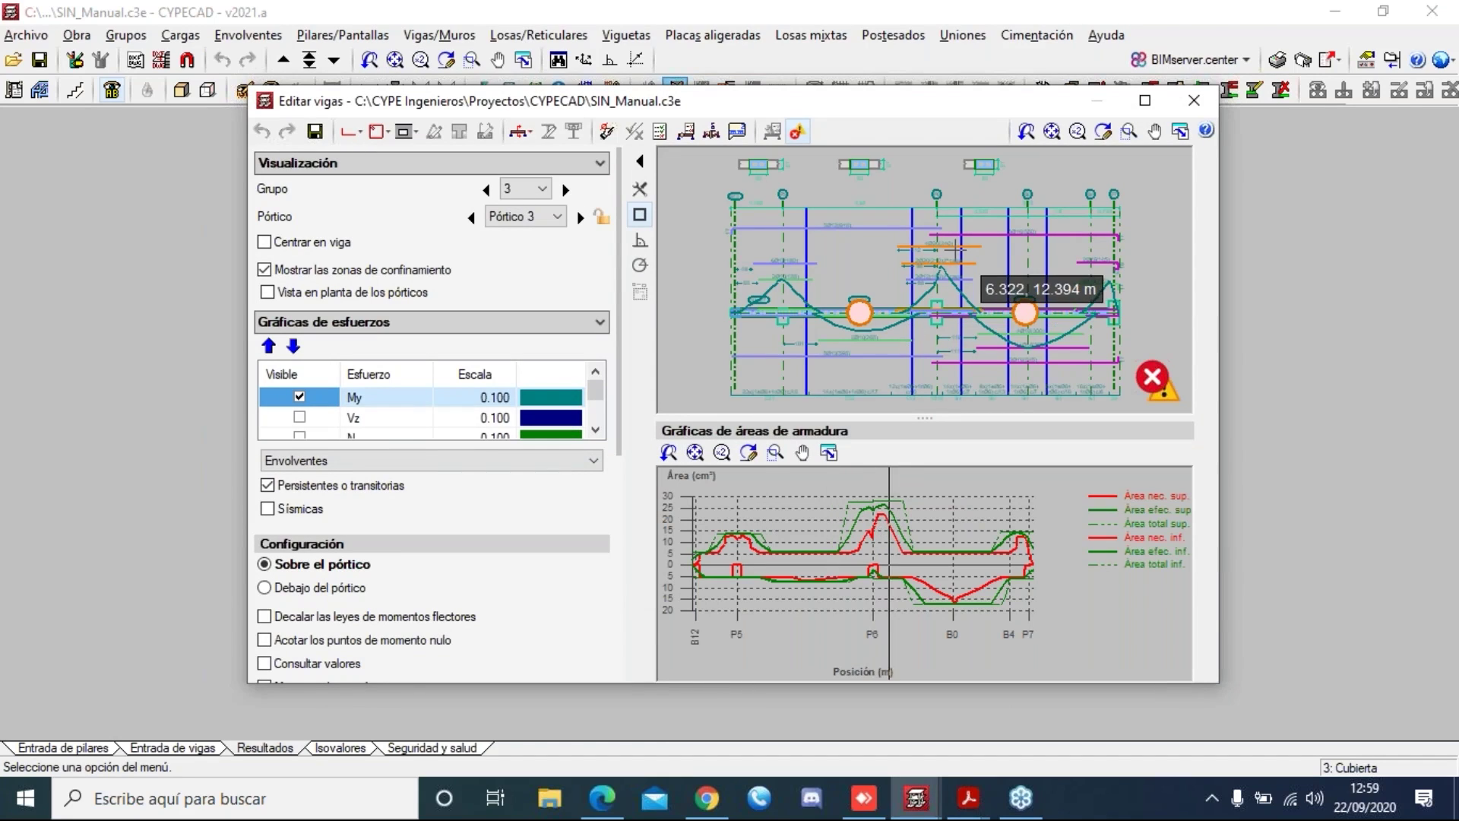
scroll(936, 287, up, 1)
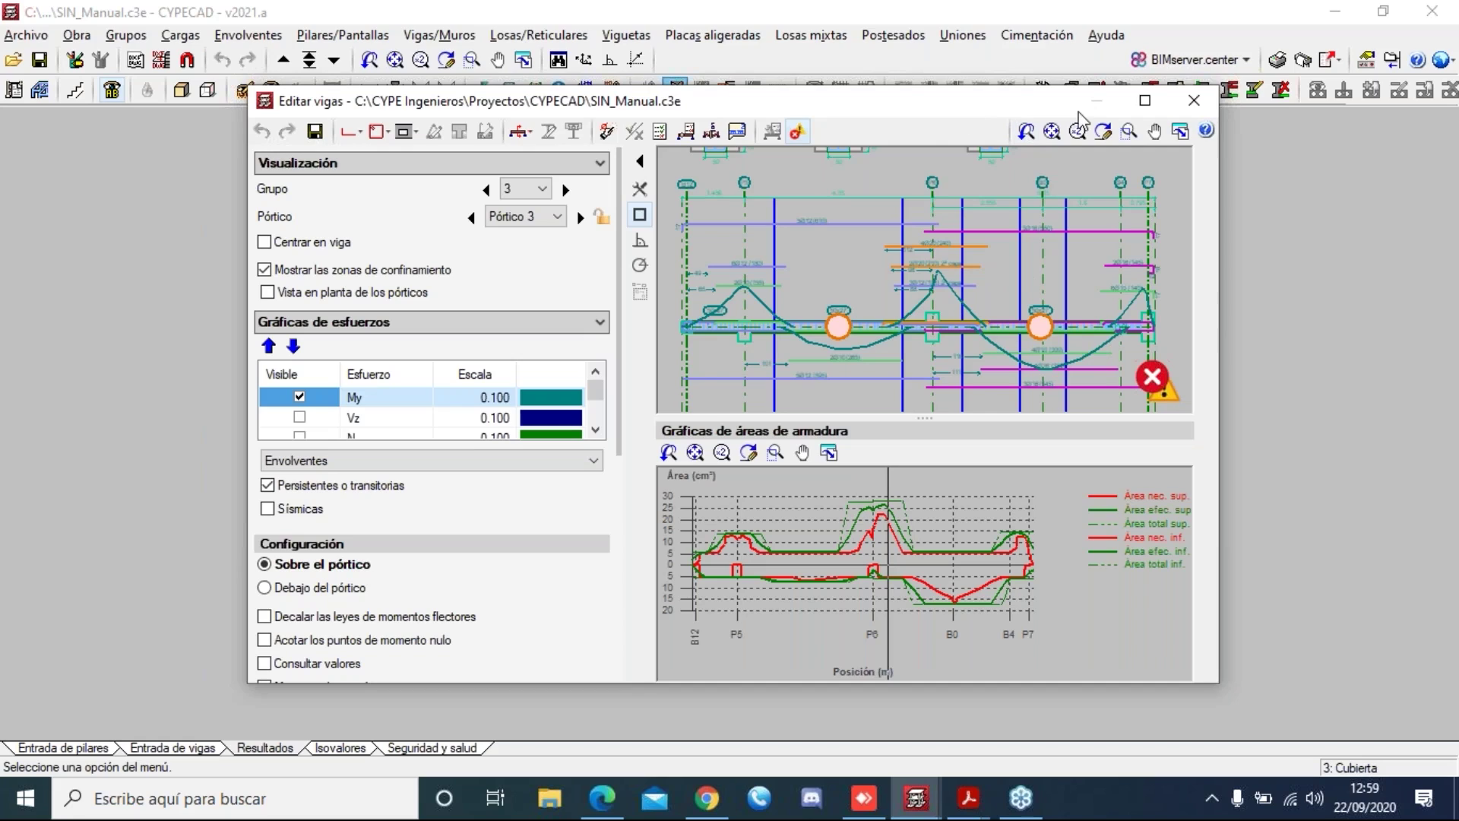
click(1192, 101)
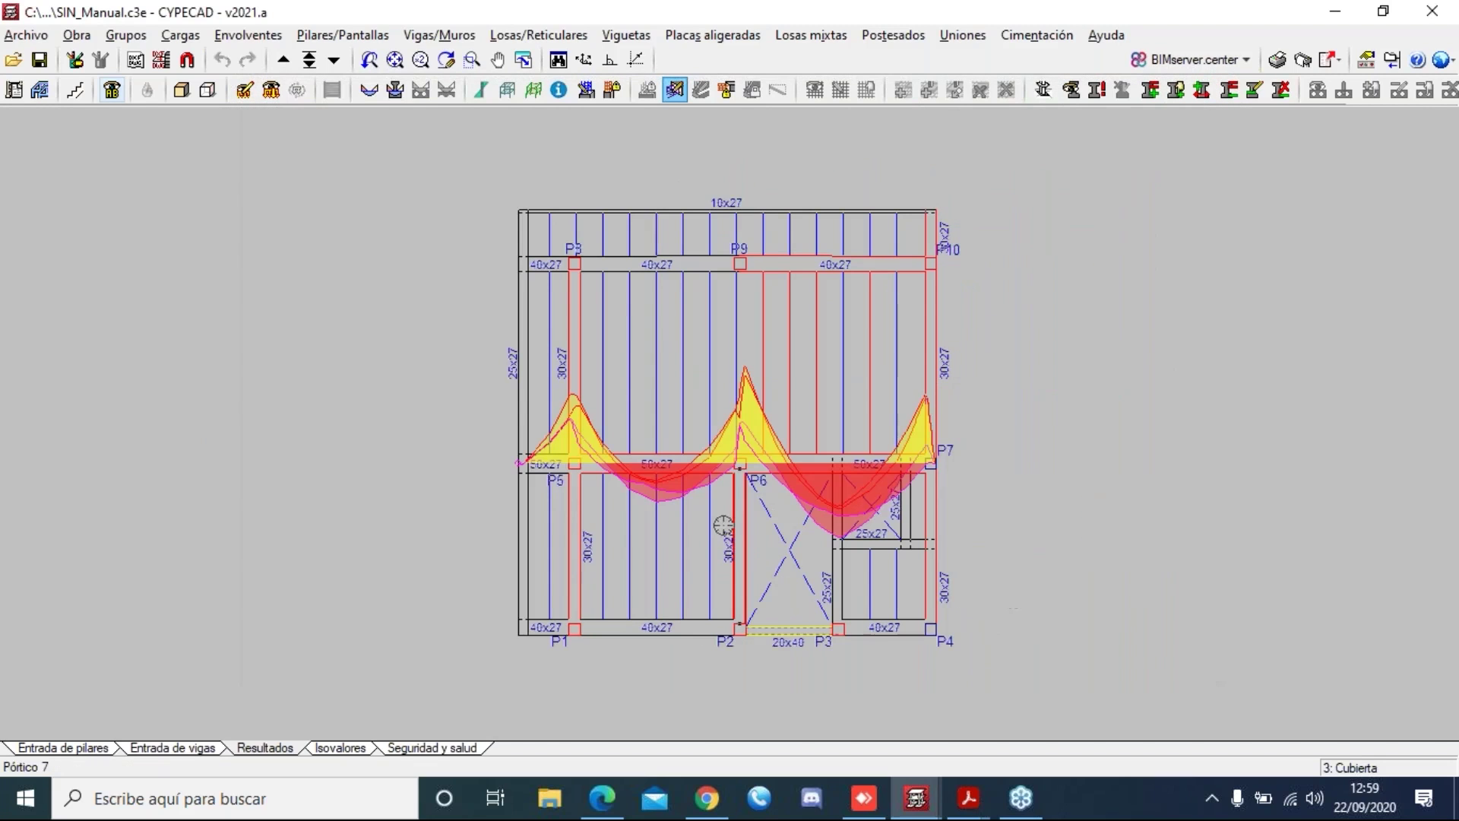
- Switch to the CTE DB SE-C document in the Edge browser and go to page 126
click(604, 803)
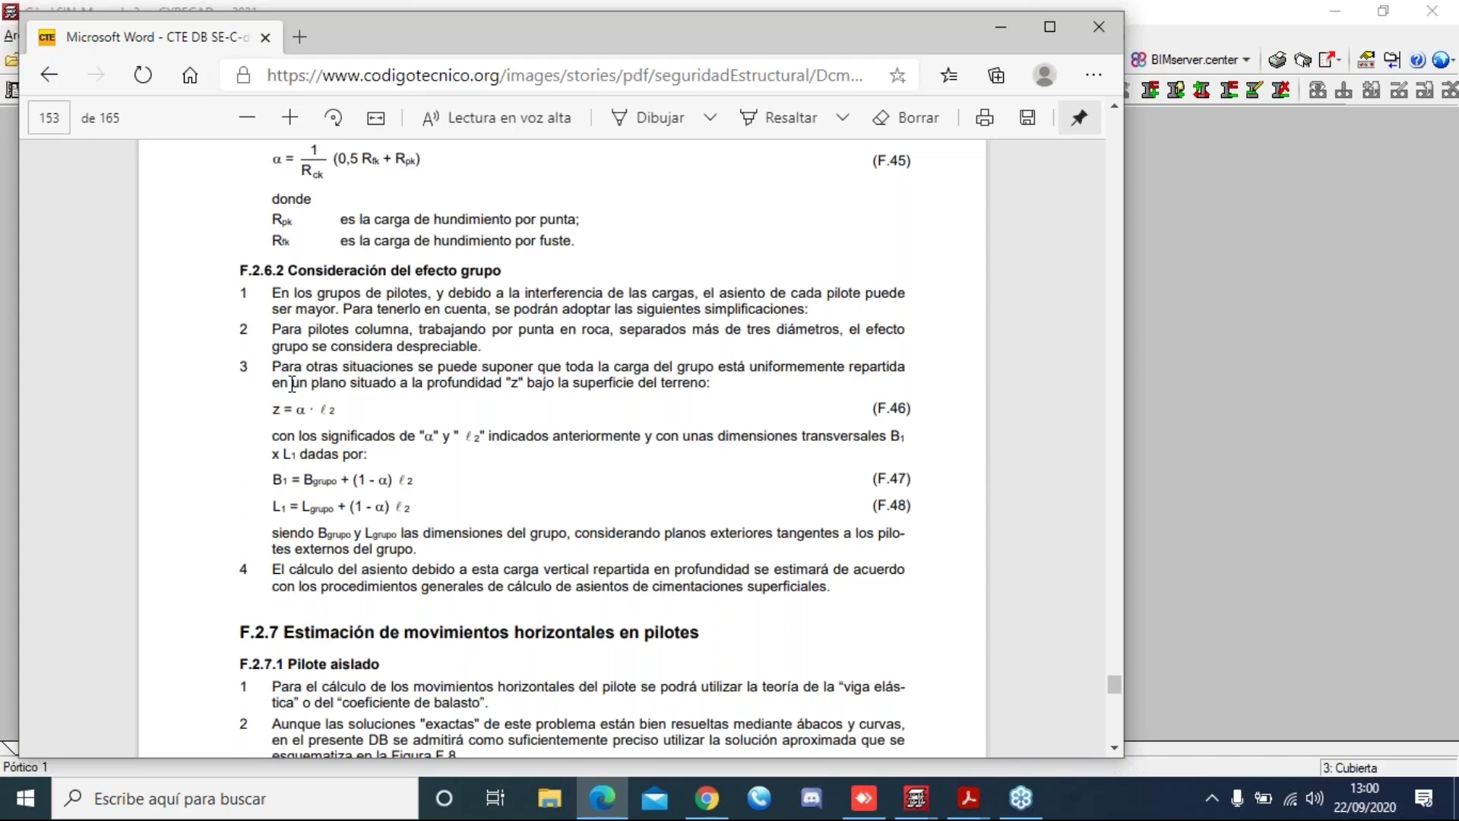
click(48, 118)
text(2)
key(BackSpace)
text(126)
key(Return)
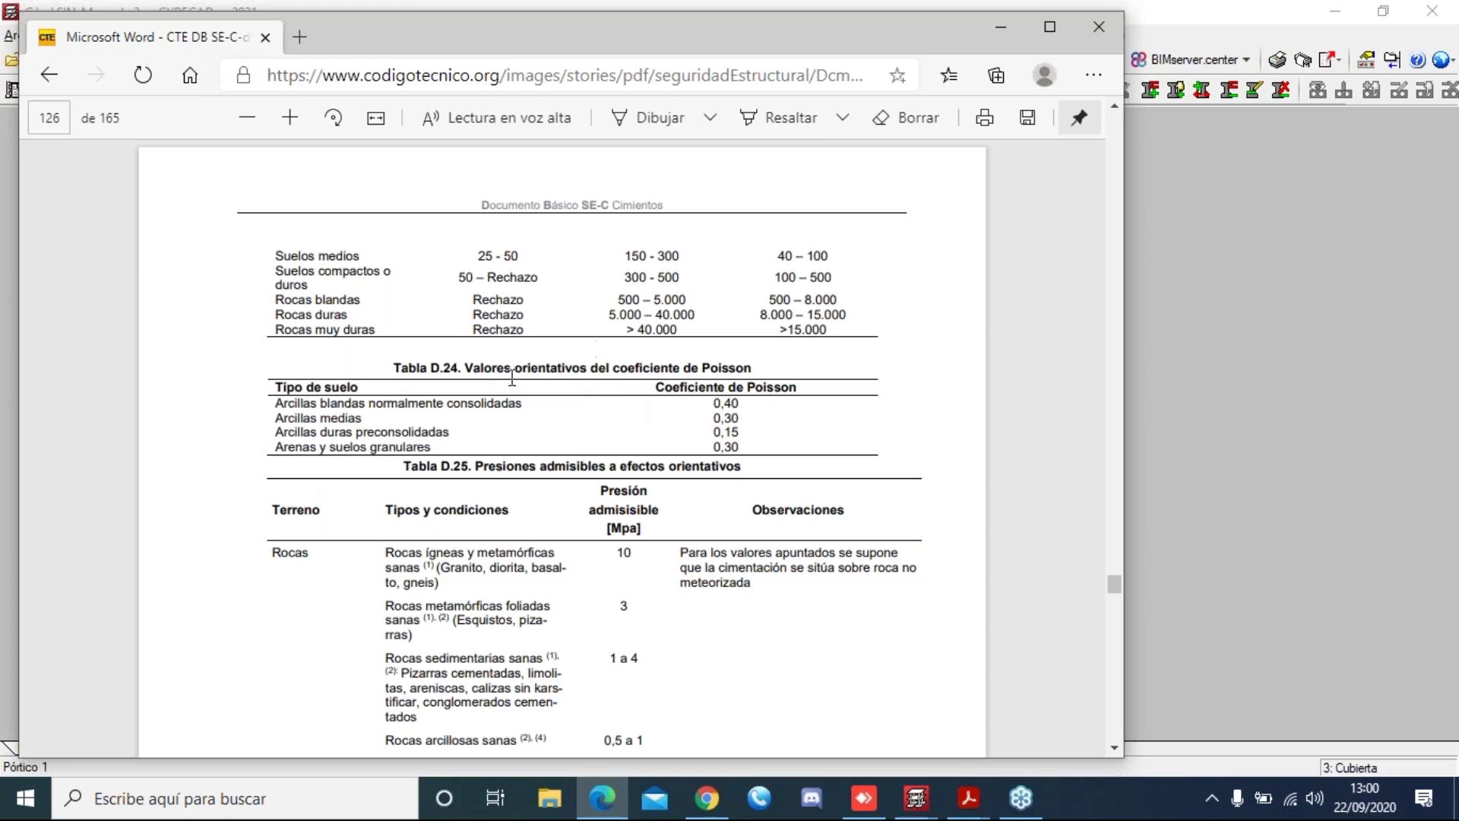
- Look through the Anejo D soil tables on pages 123 to 126 for reference soil parameters
scroll(565, 376, down, 3)
scroll(566, 376, down, 10)
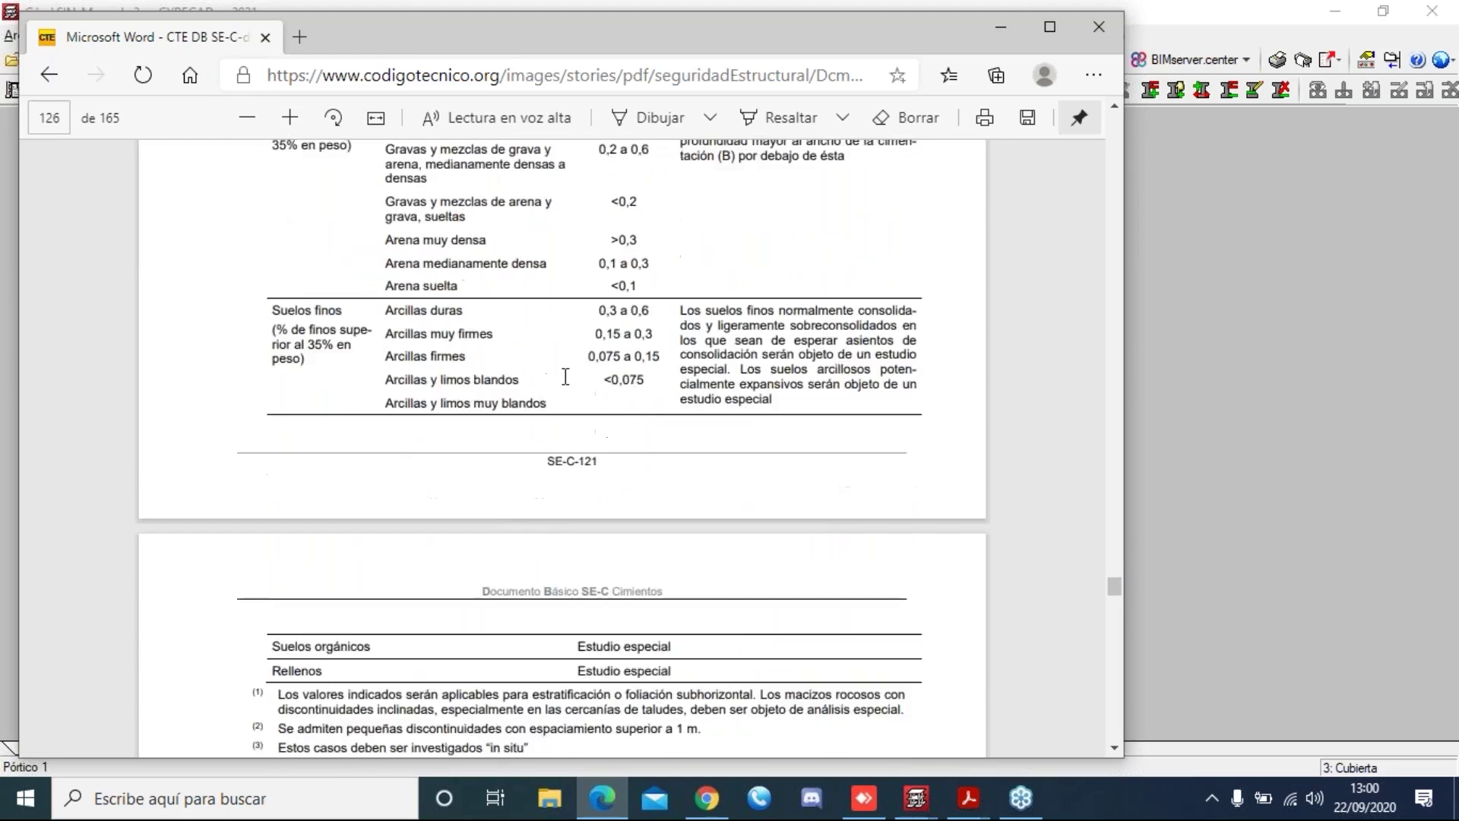
scroll(566, 377, down, 3)
scroll(565, 377, up, 8)
scroll(565, 376, up, 15)
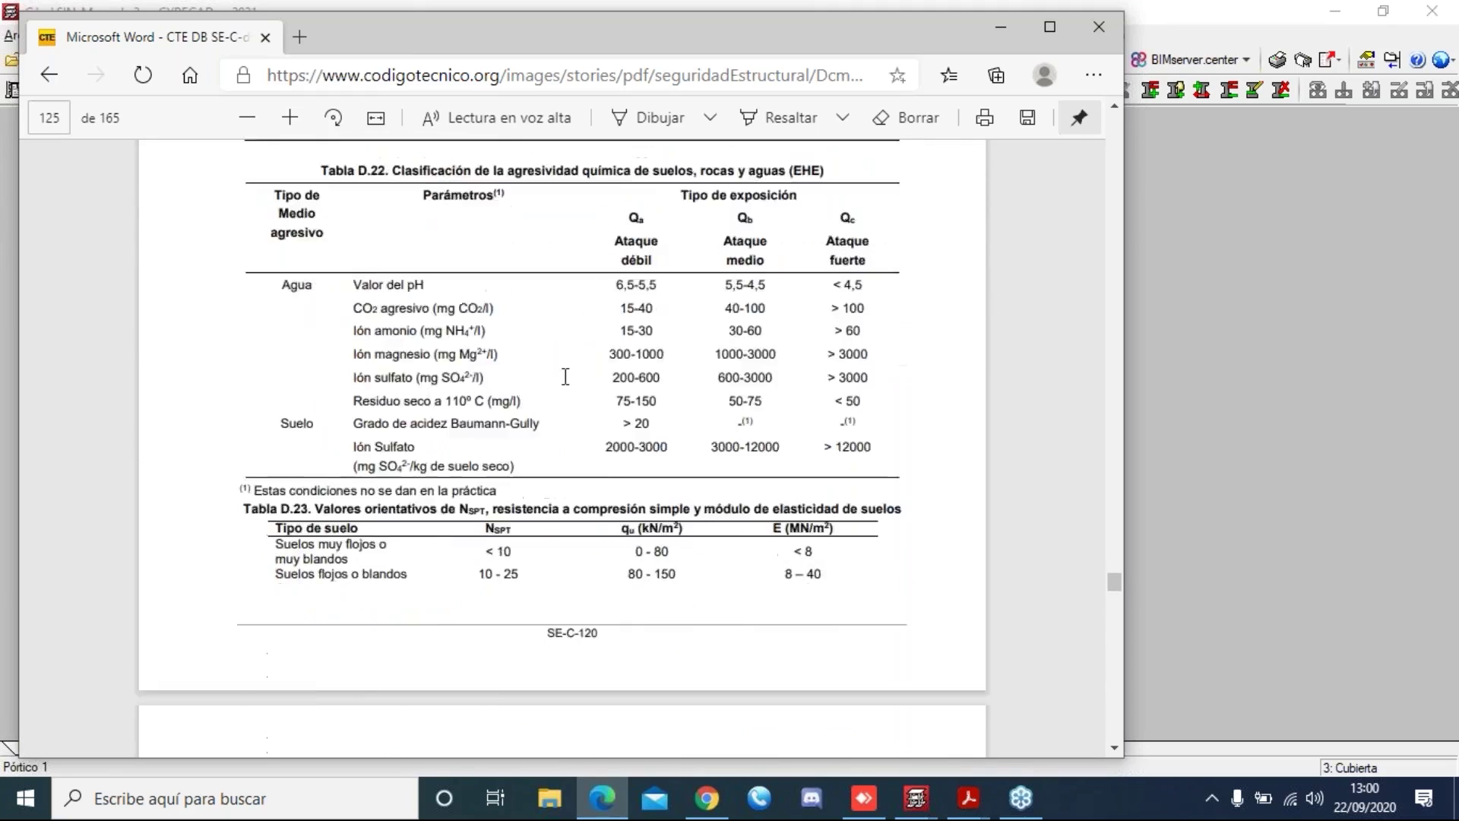
scroll(565, 376, up, 12)
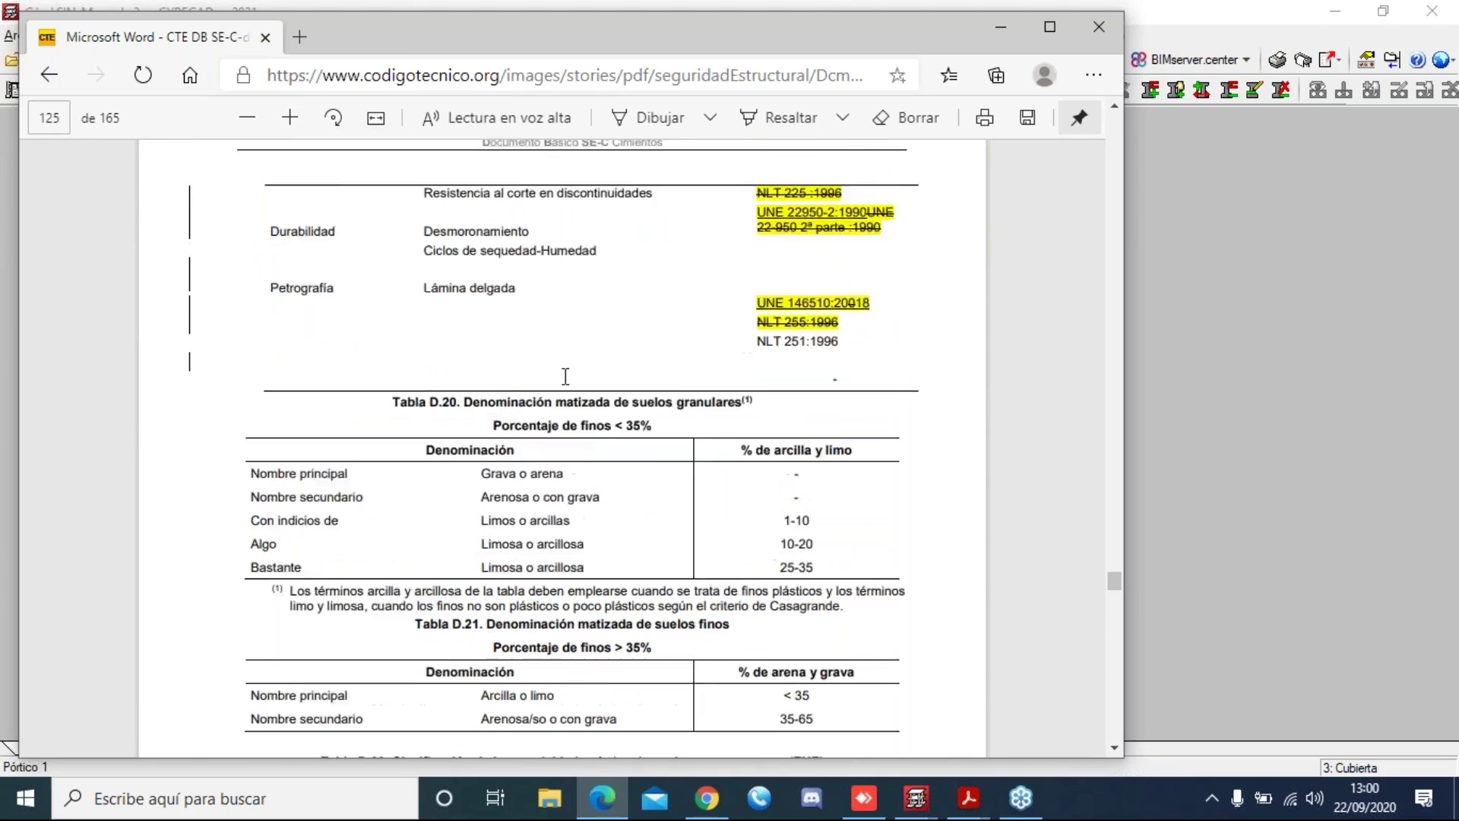
scroll(566, 378, up, 5)
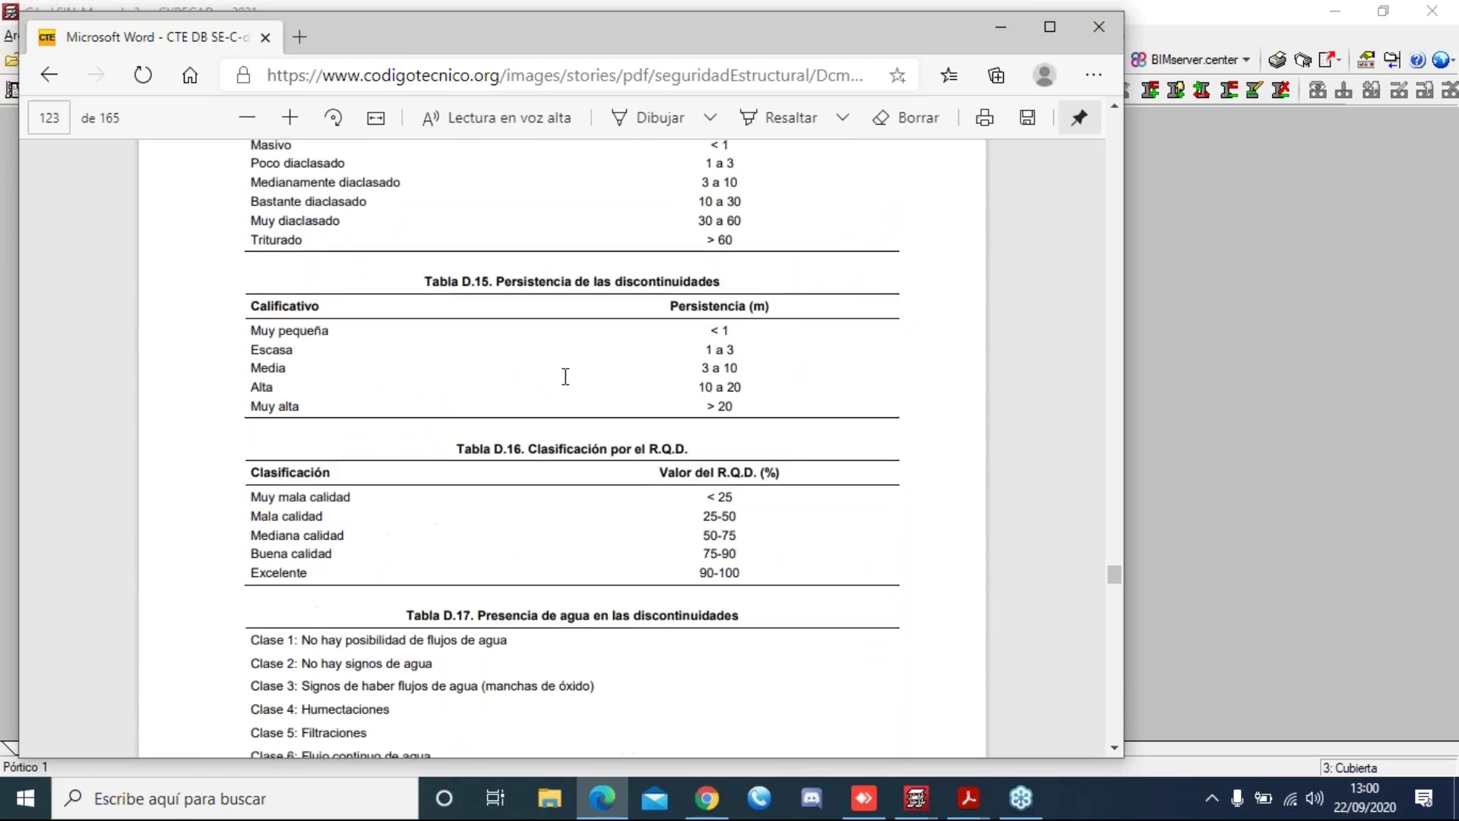
scroll(566, 376, up, 6)
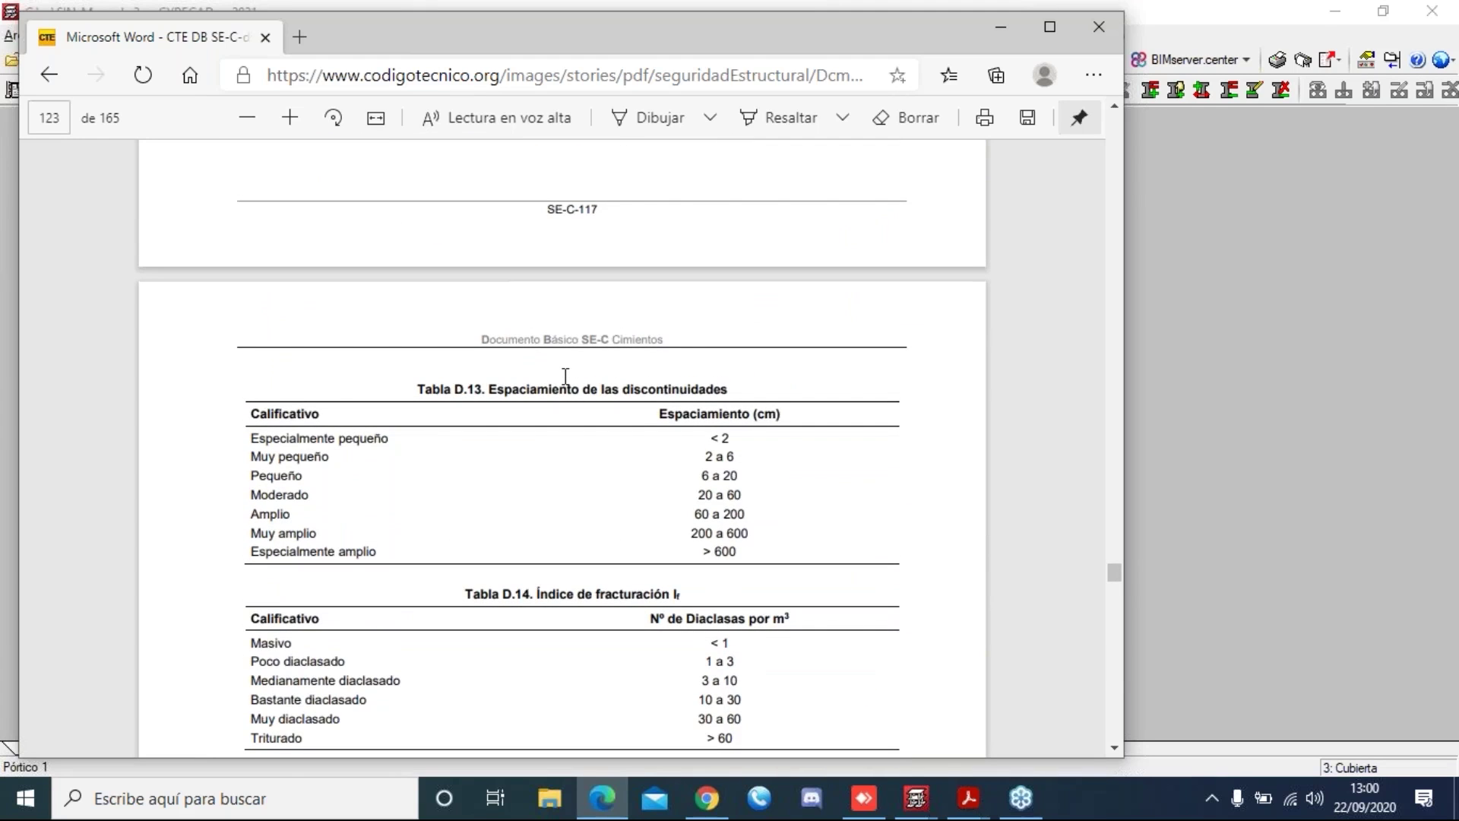
scroll(565, 377, down, 4)
scroll(565, 376, down, 1)
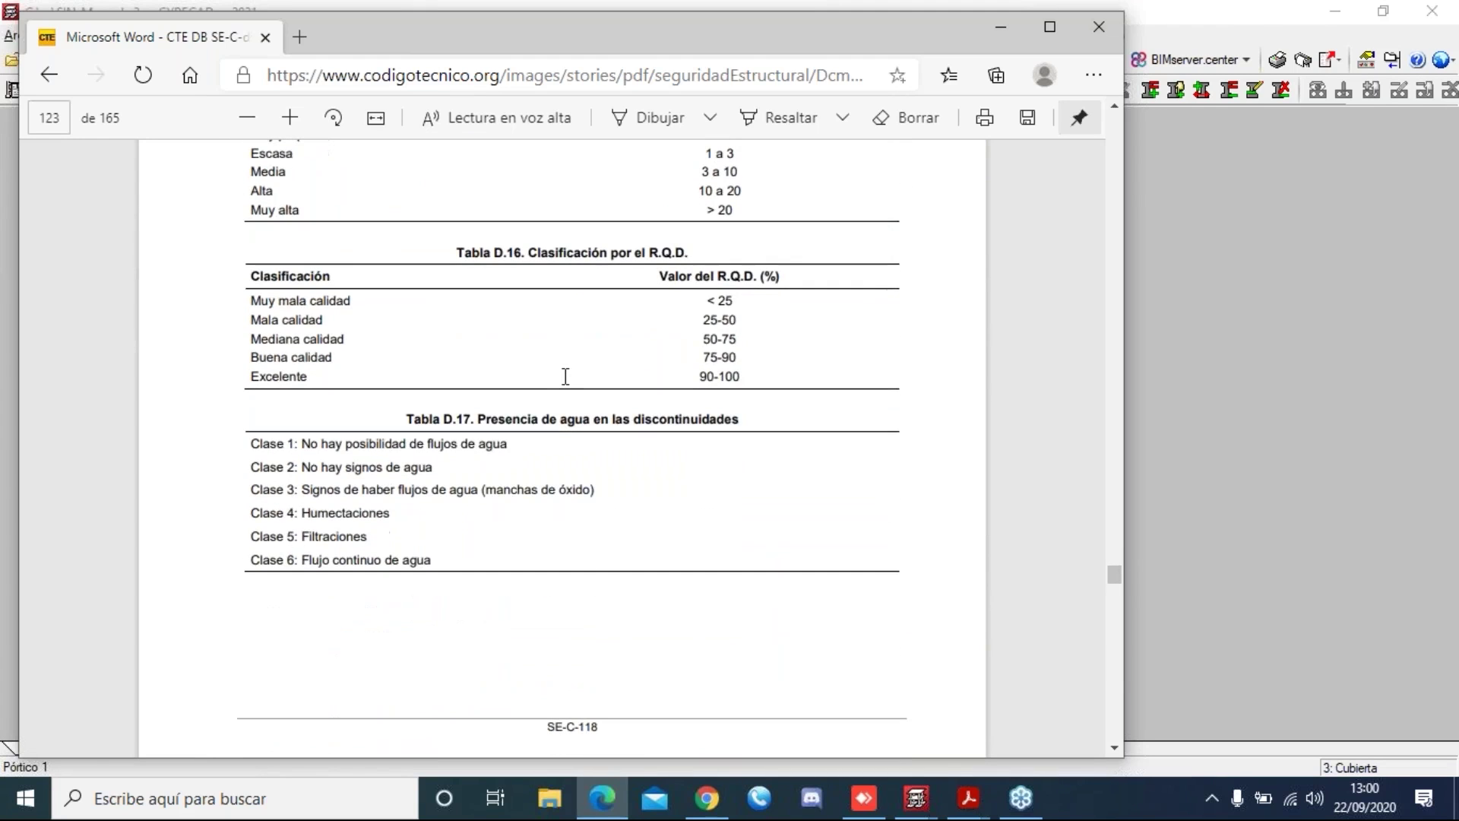
scroll(566, 376, down, 15)
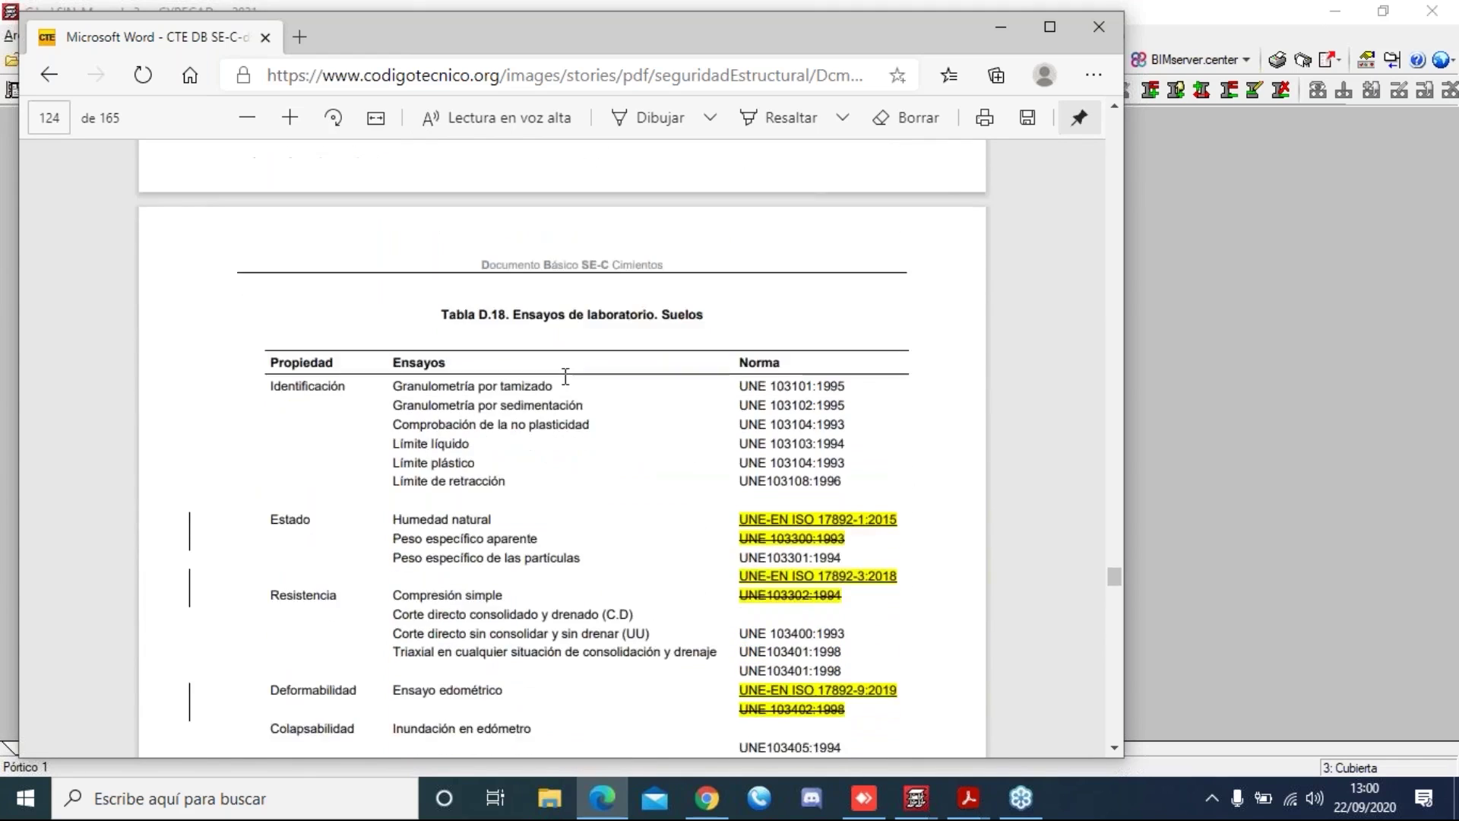
scroll(565, 376, down, 16)
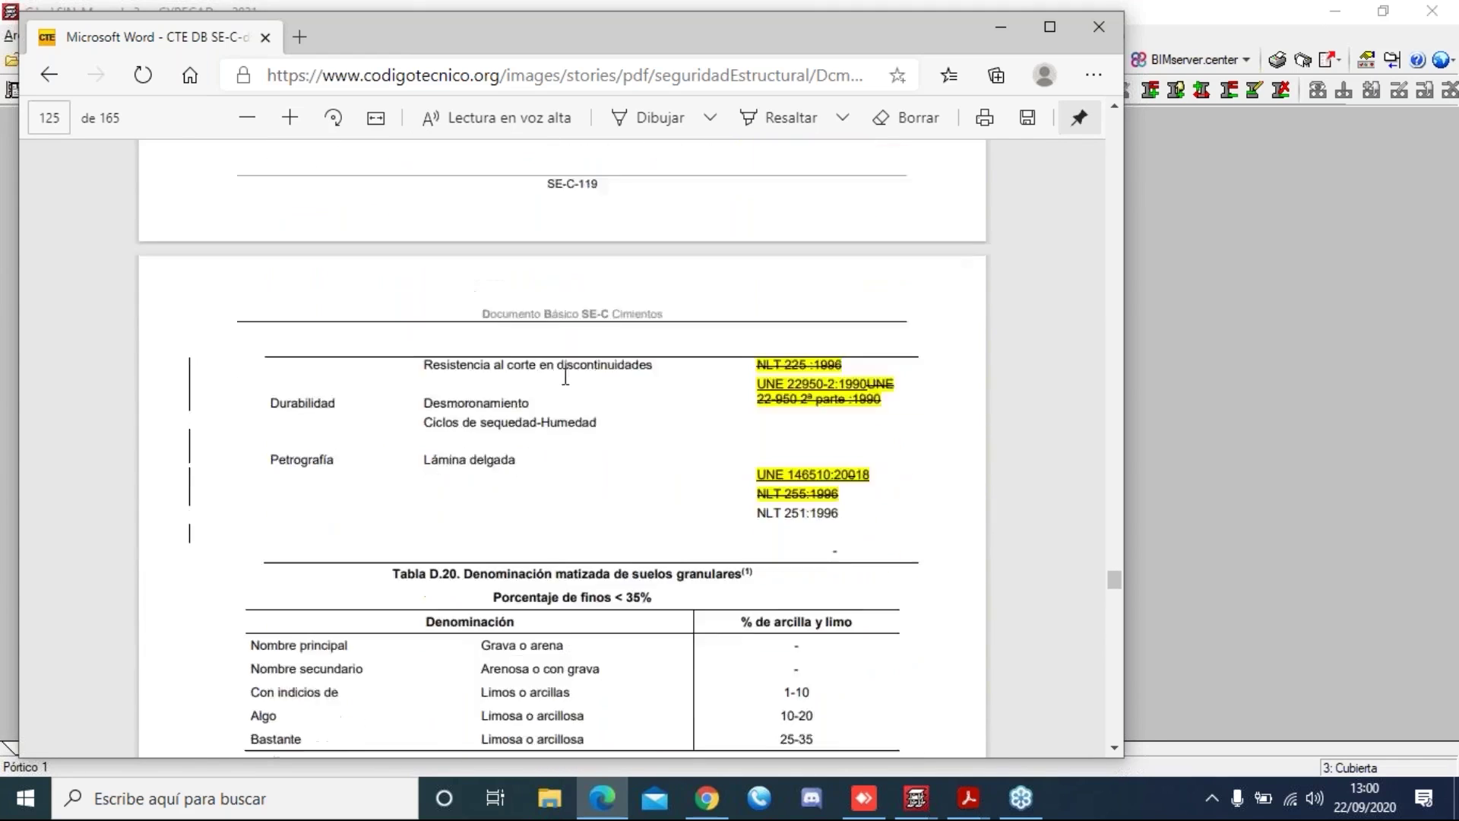
scroll(566, 376, up, 15)
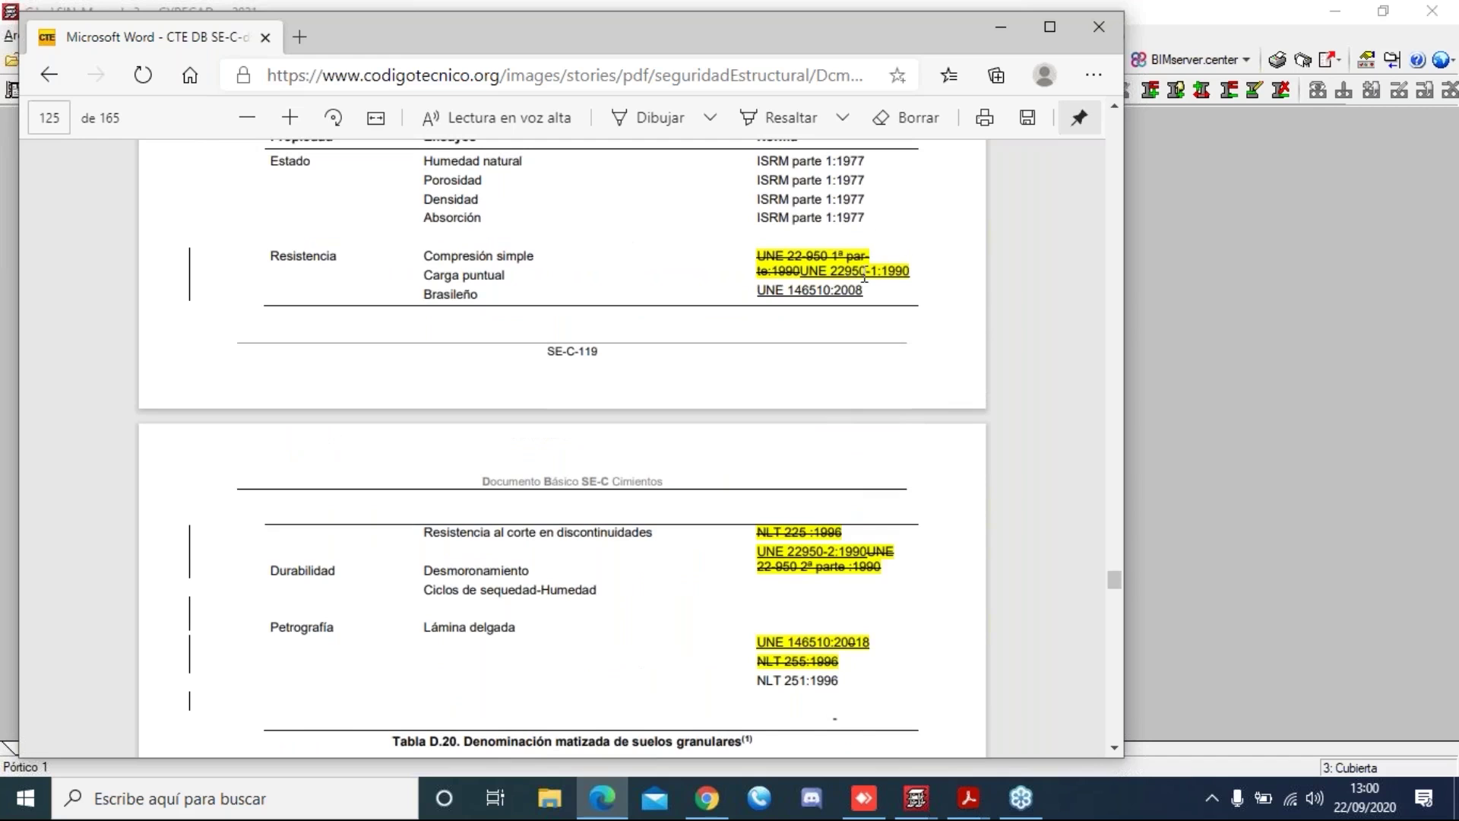
scroll(832, 532, down, 14)
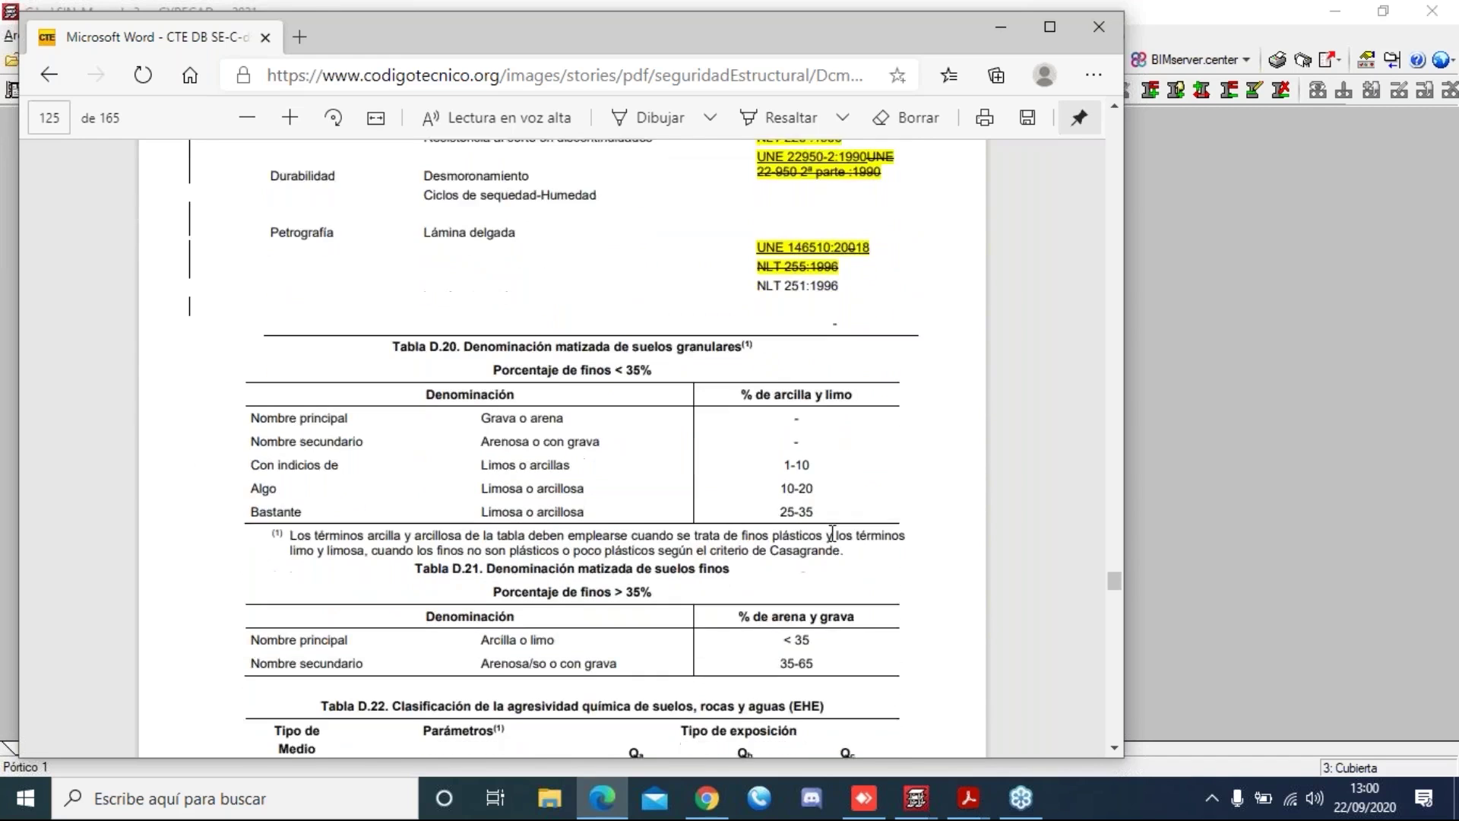
scroll(832, 532, down, 10)
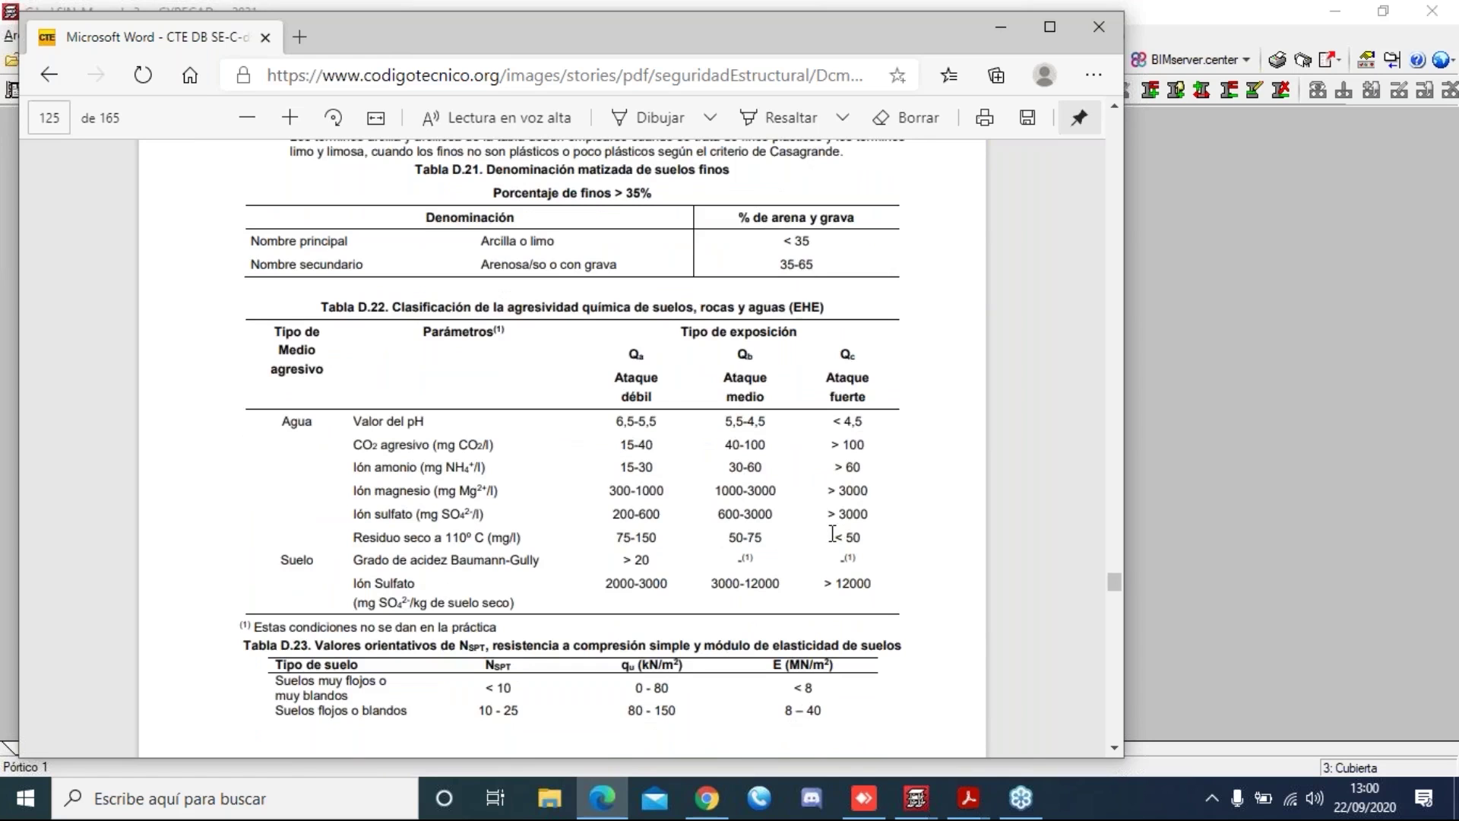
- Find Tabla D.29 on page 129, with the reference values of the ballast coefficient K30
scroll(833, 532, down, 20)
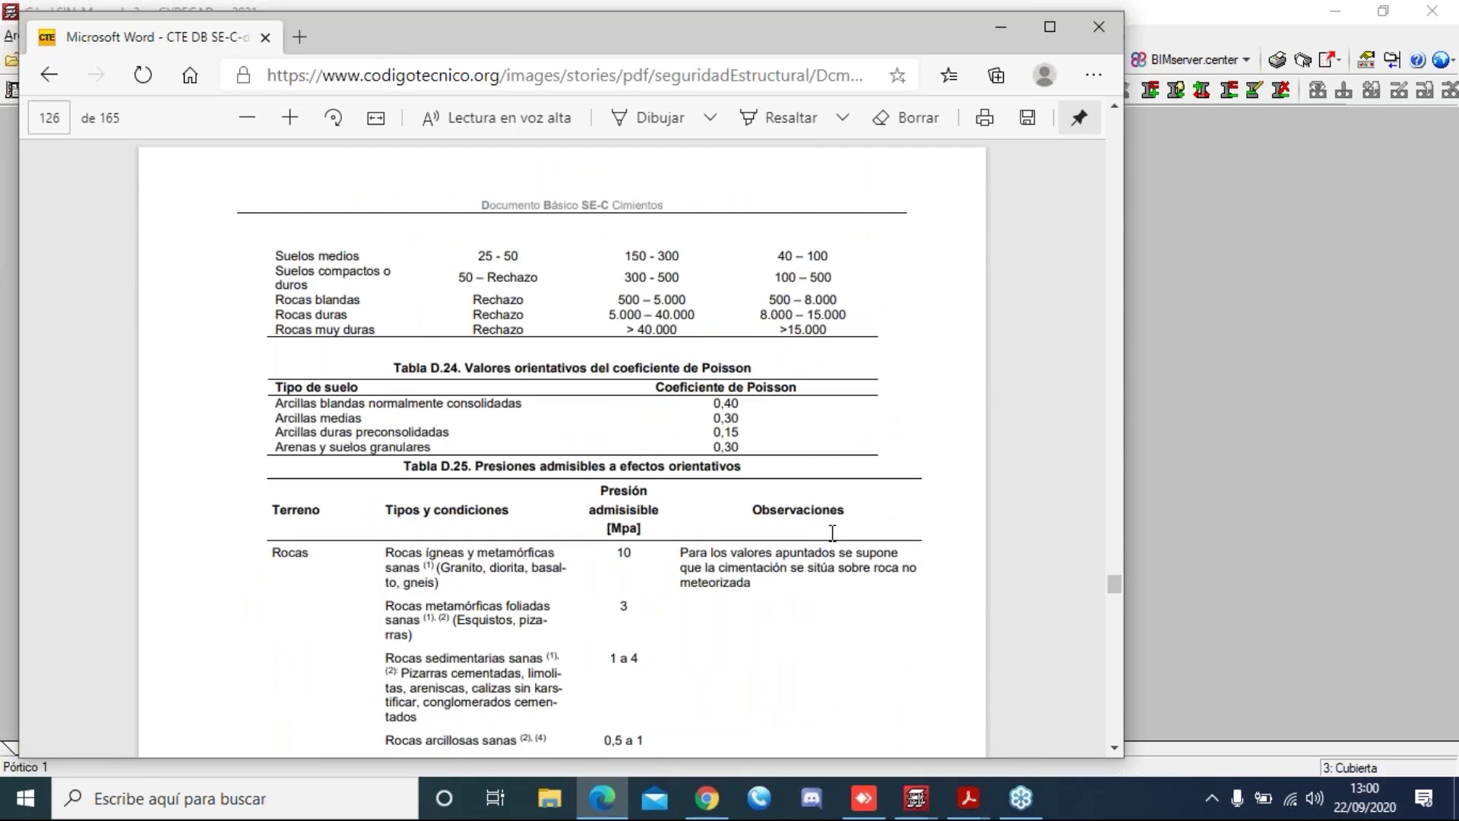
scroll(832, 532, down, 20)
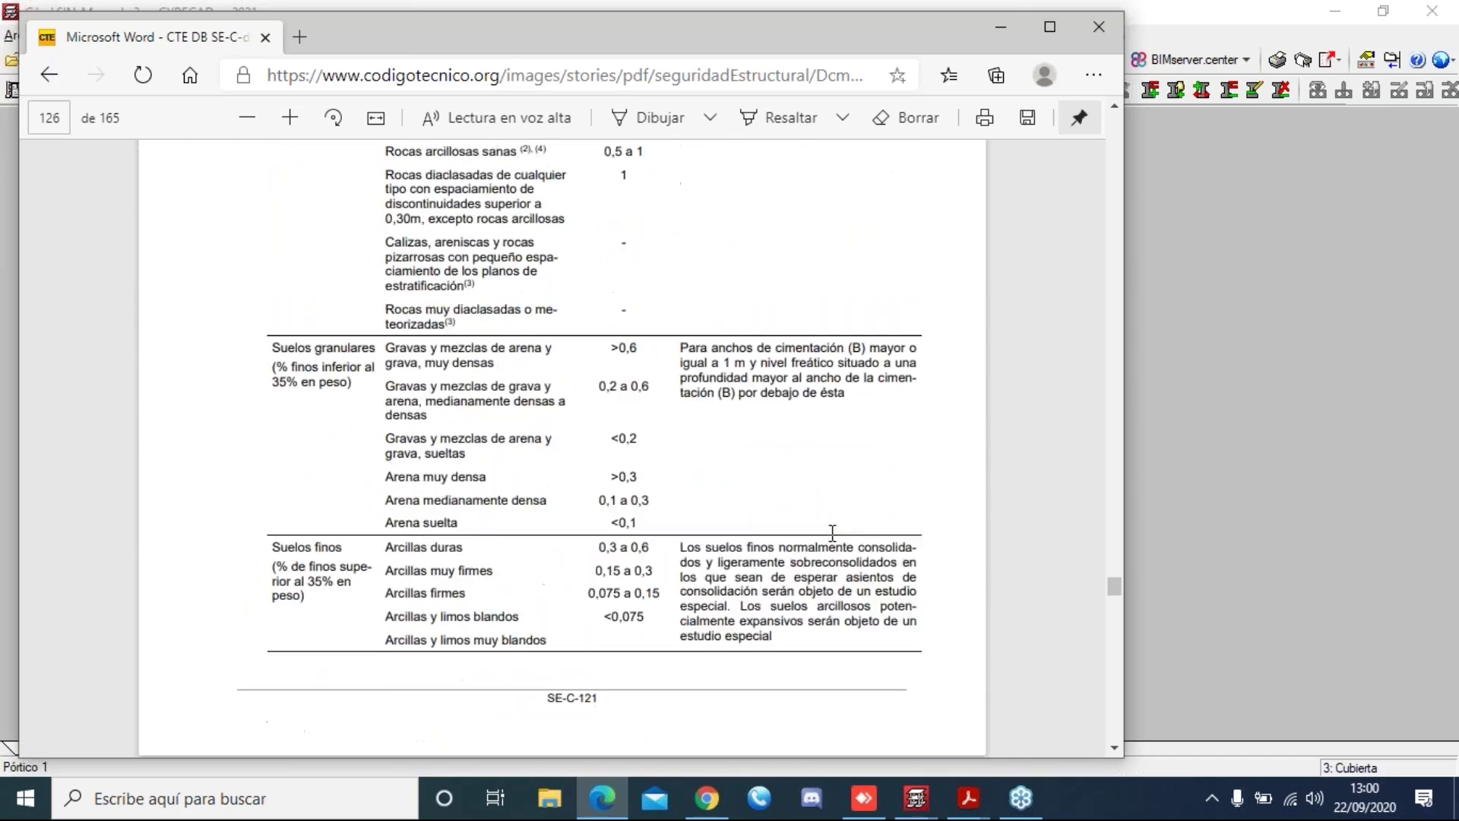
scroll(832, 532, down, 15)
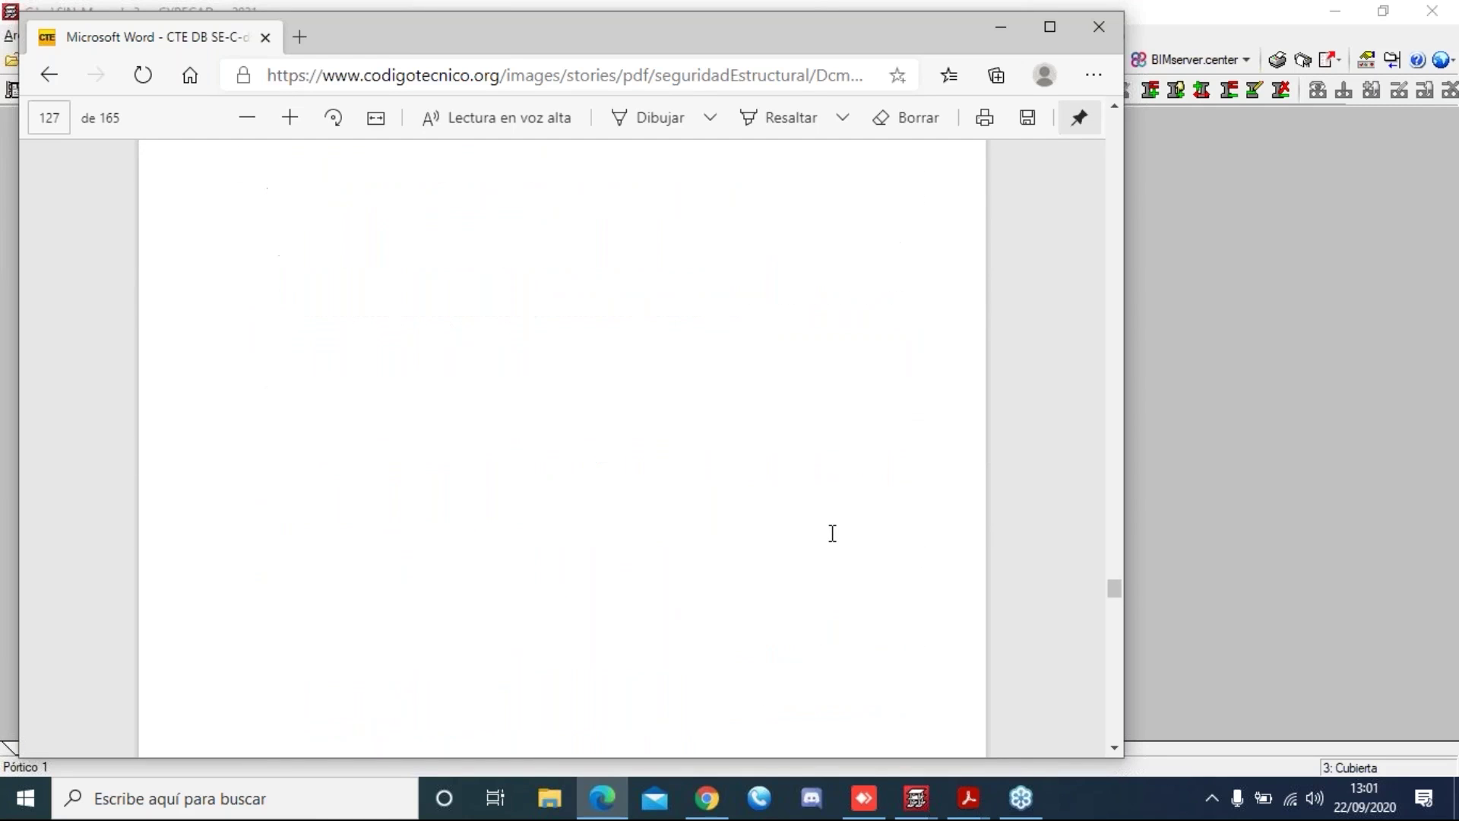
scroll(727, 485, down, 20)
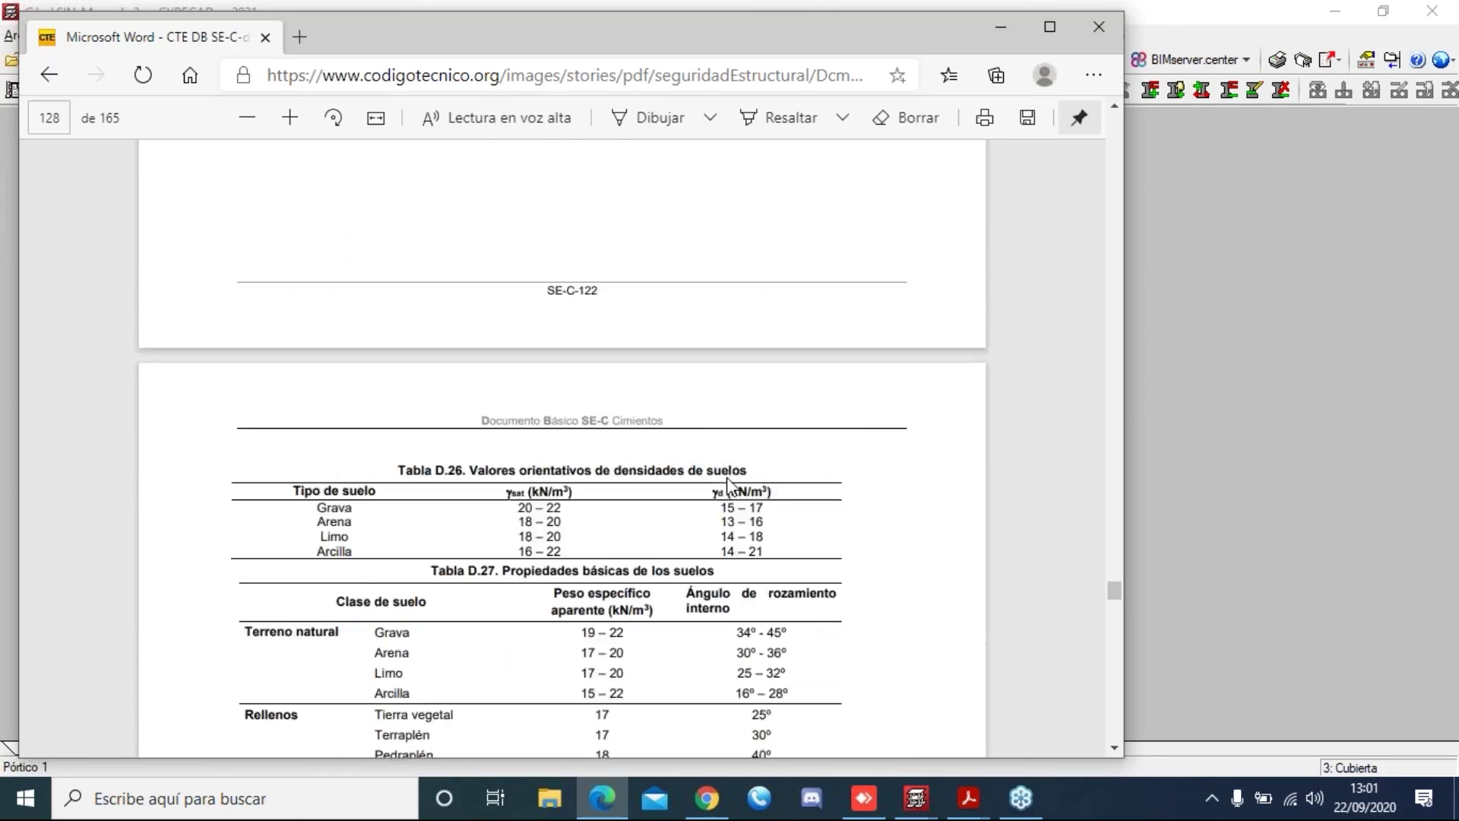
scroll(581, 275, down, 1)
scroll(581, 275, down, 6)
scroll(581, 280, down, 10)
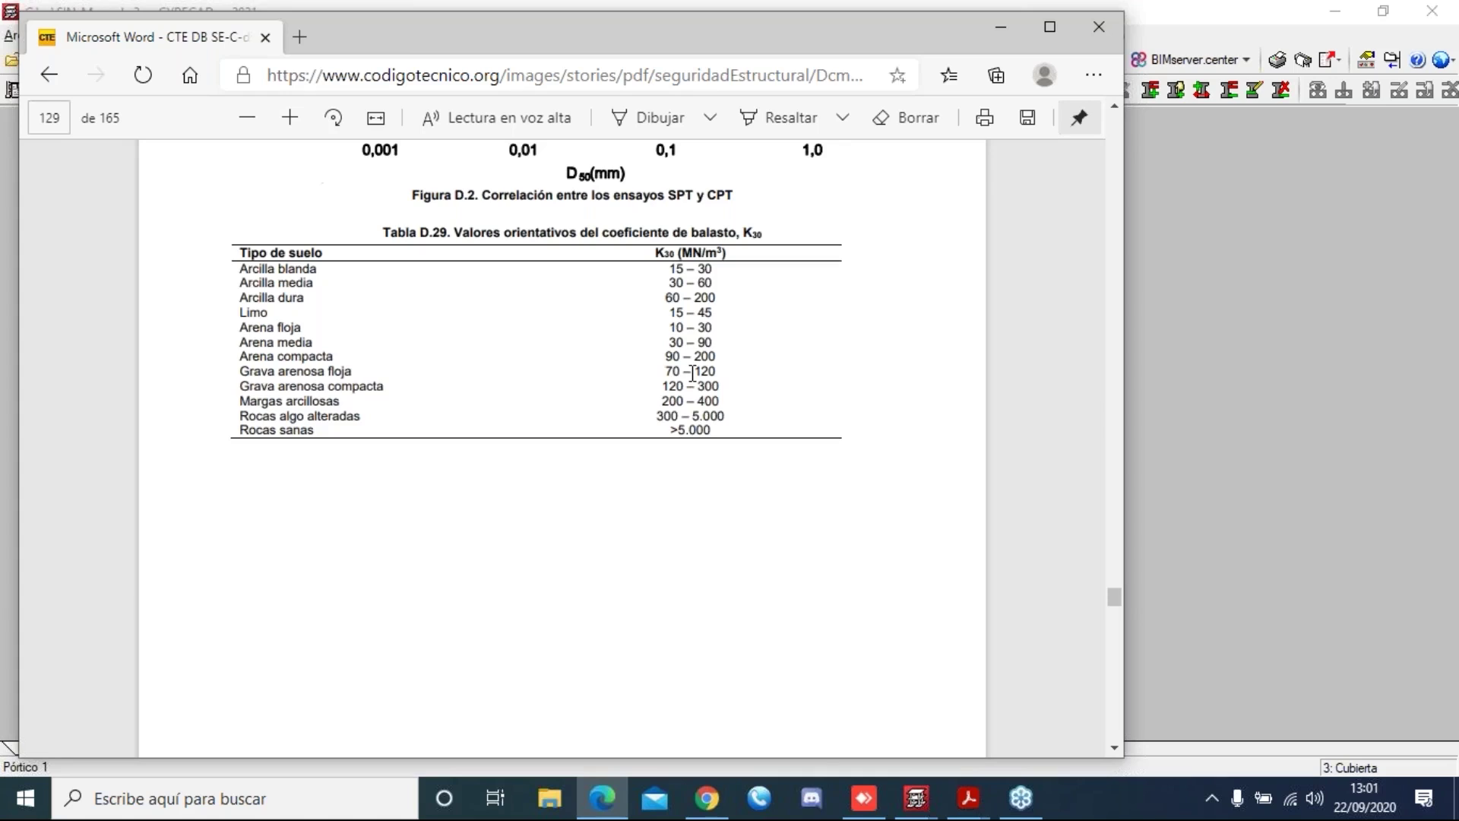
- Switch to the CYPECAD - Memoria de cálculo PDF in Acrobat Reader and review the ballast modulus section on pages 83 to 85
click(969, 813)
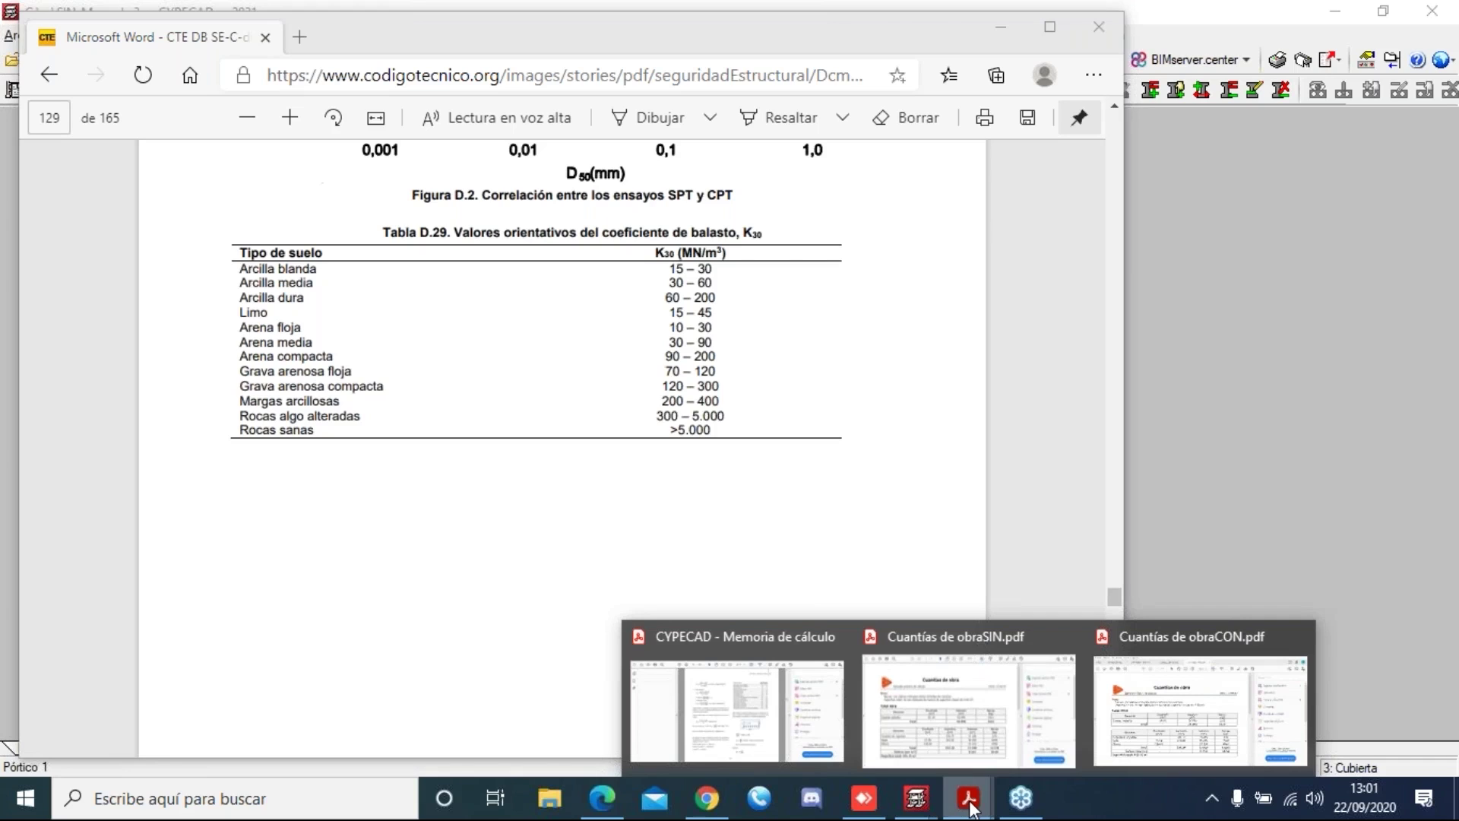
click(708, 665)
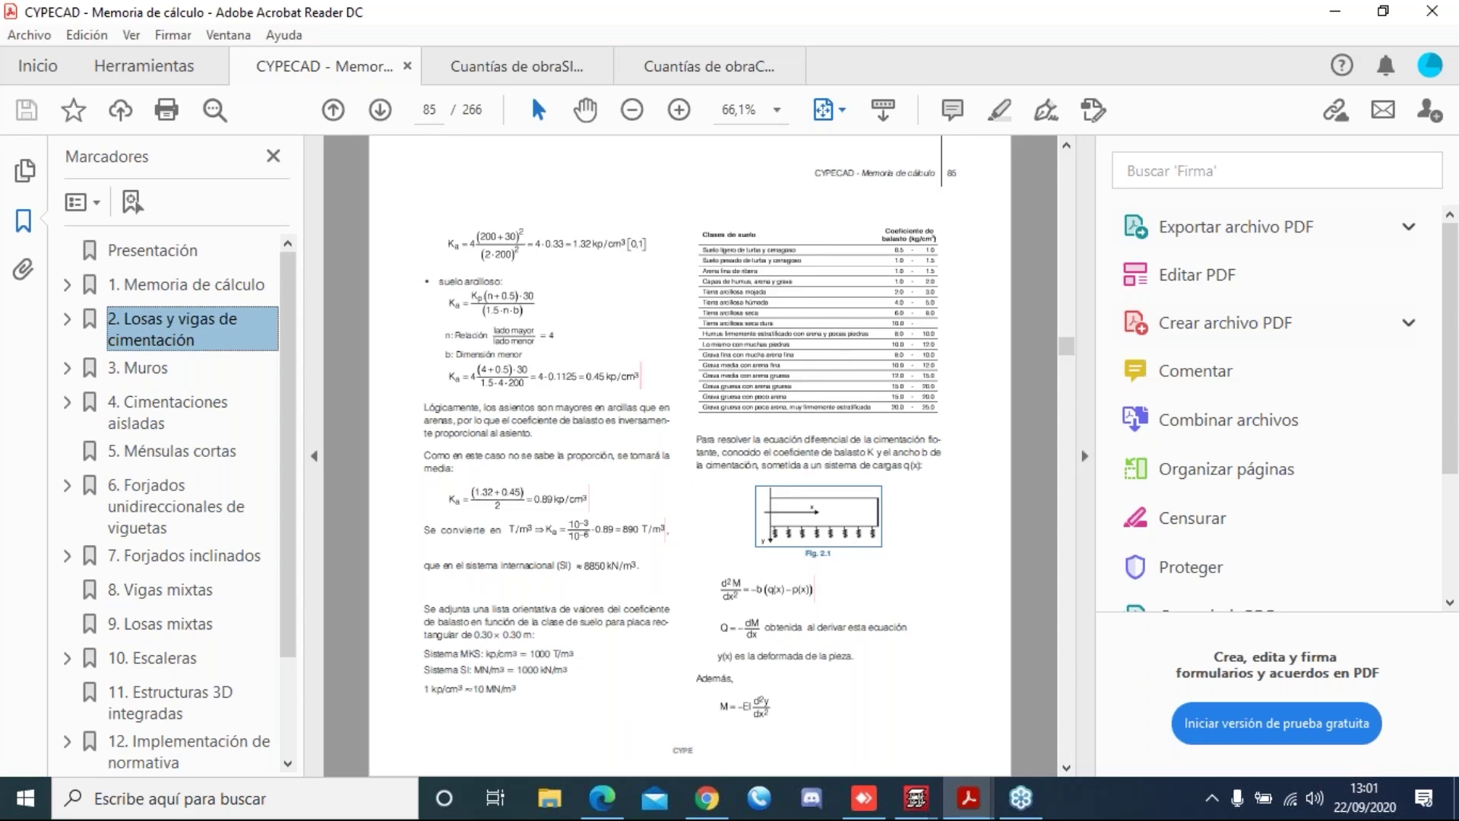
scroll(690, 456, up, 4)
scroll(690, 456, down, 2)
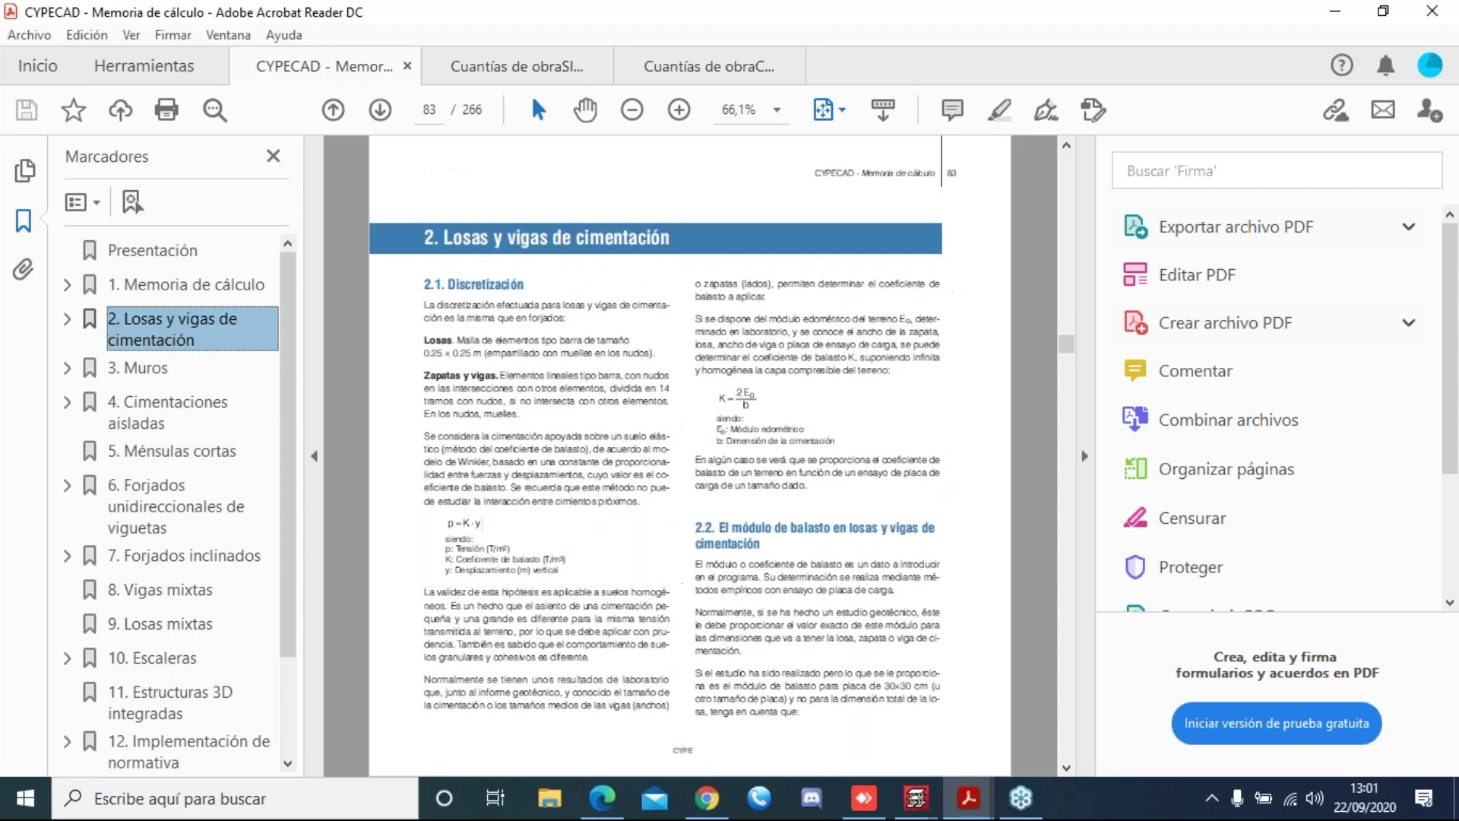
scroll(690, 456, down, 1)
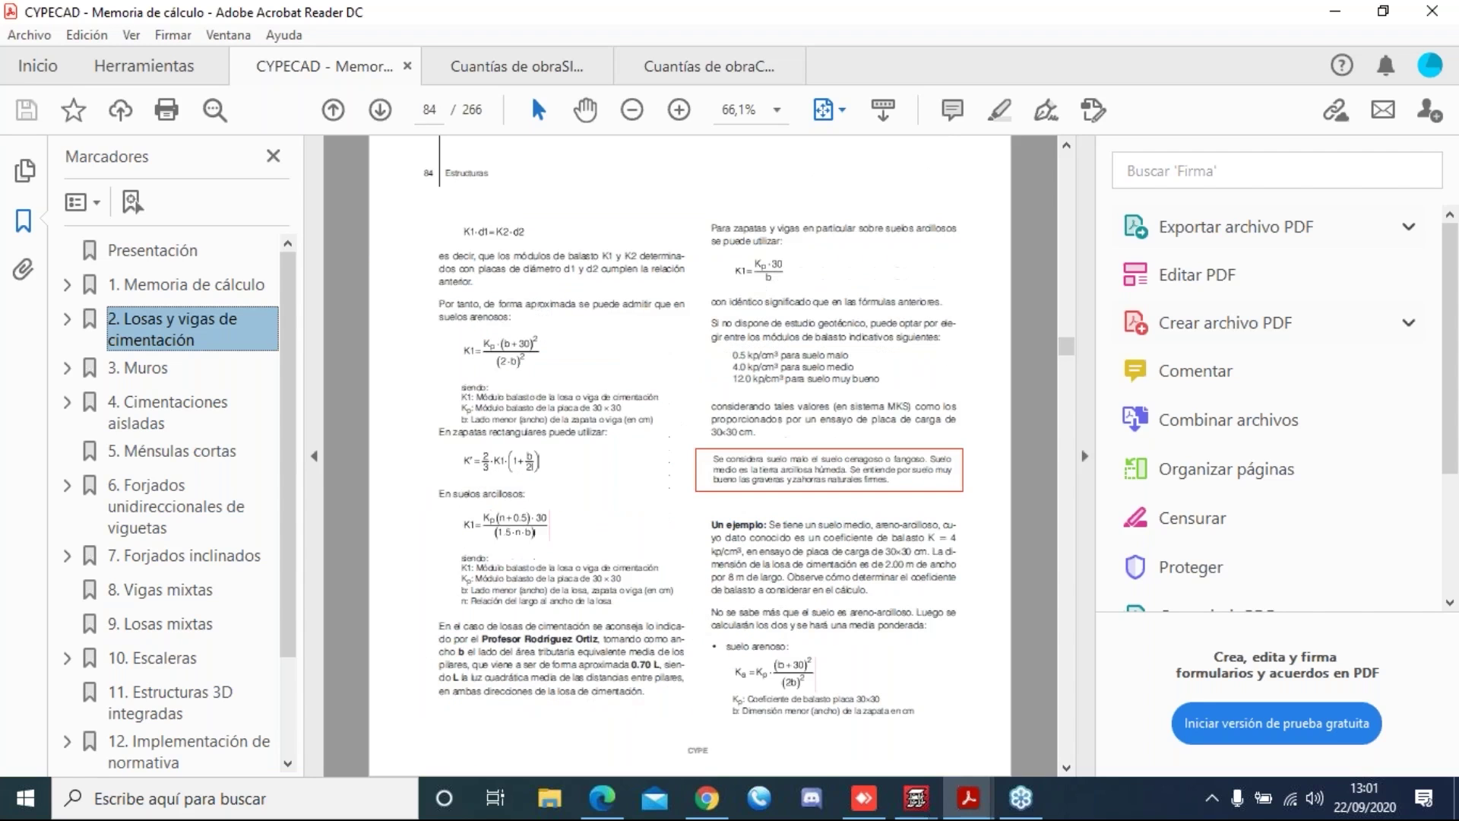
scroll(644, 352, down, 1)
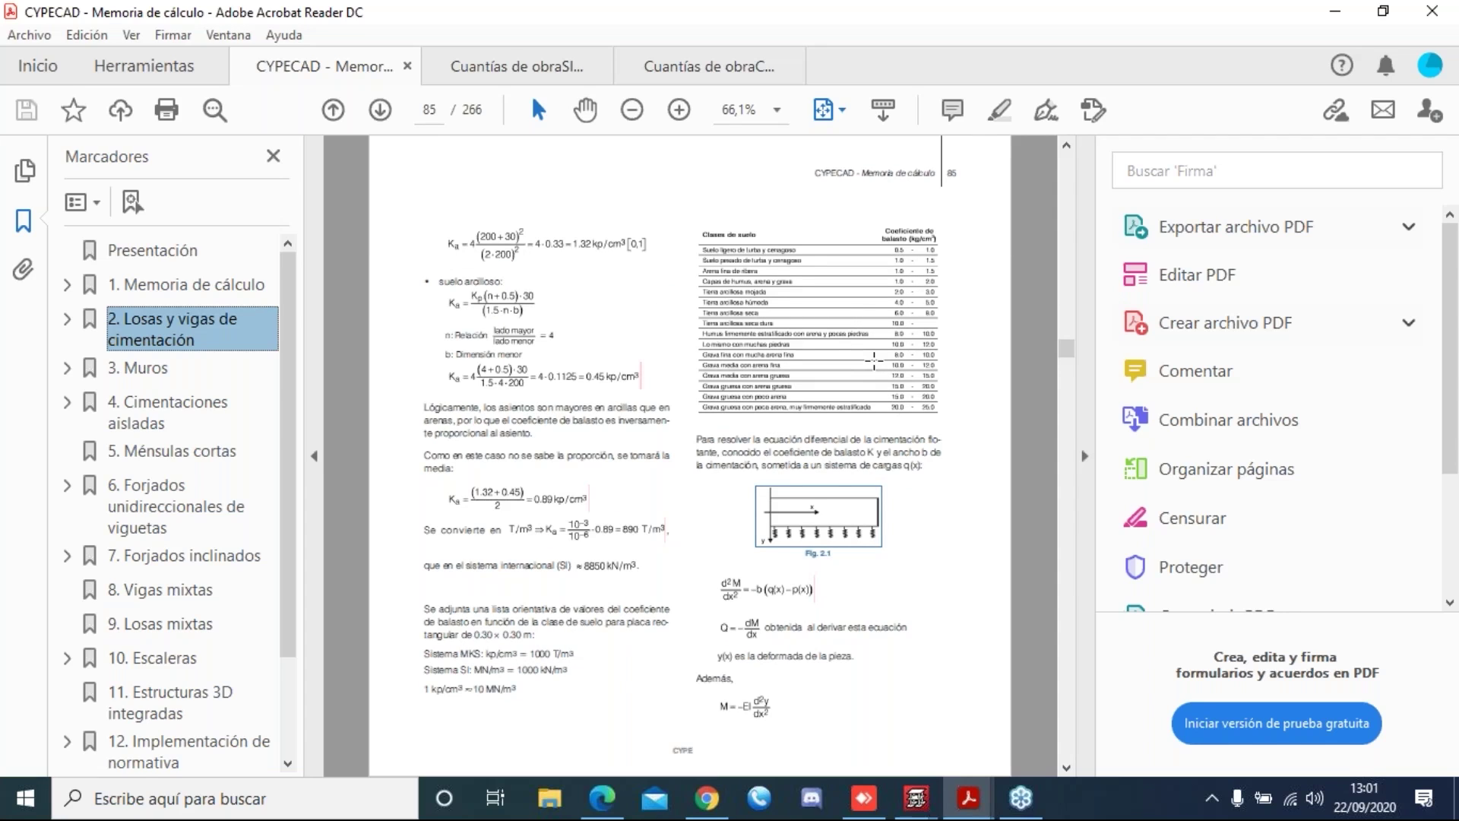
- Enlarge the page to 100%, collapse the tools pane, and examine the ballast coefficient table and formulas on pages 85 and 84
click(681, 120)
click(681, 120)
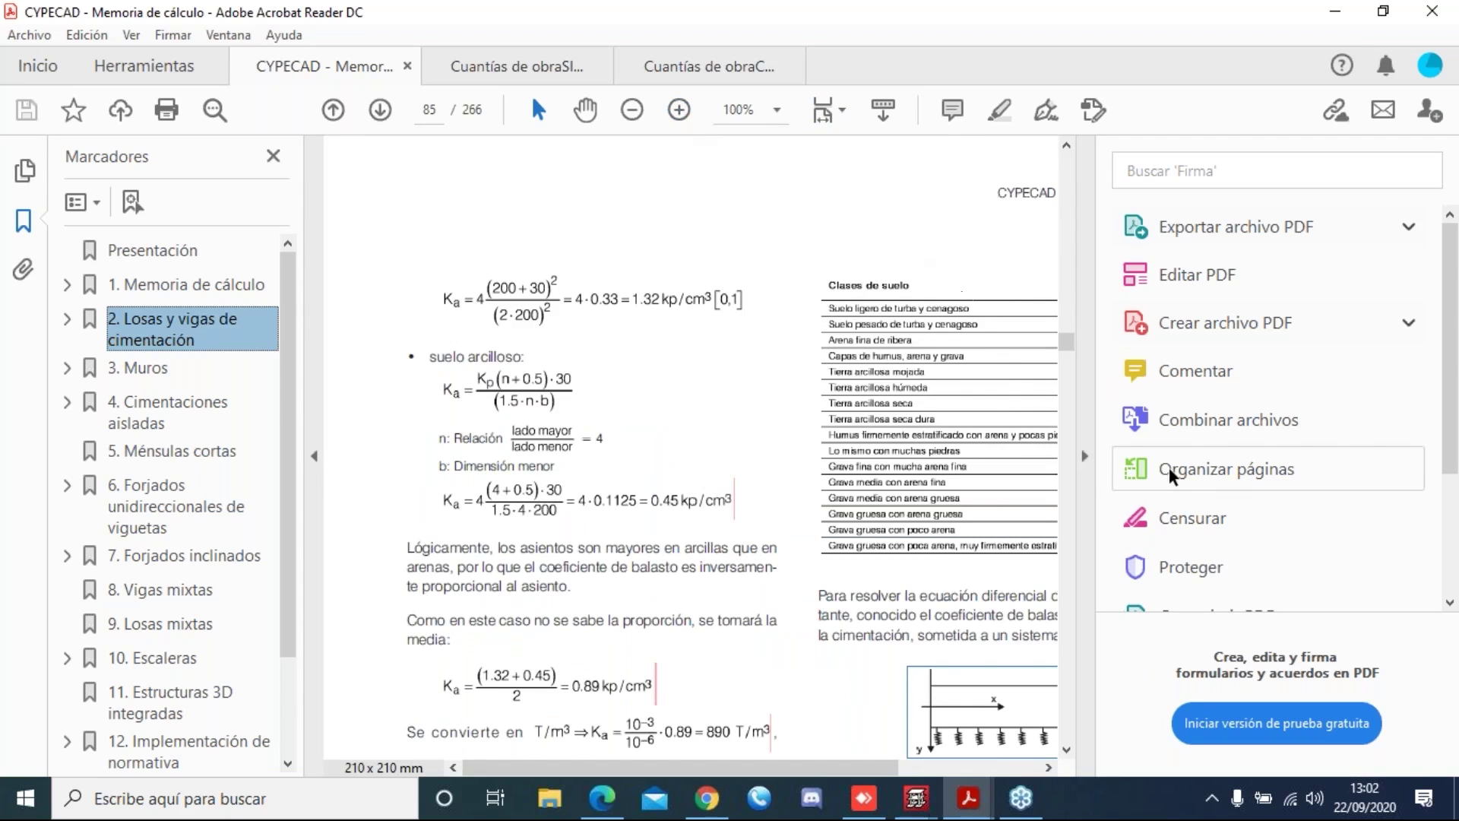
click(1084, 465)
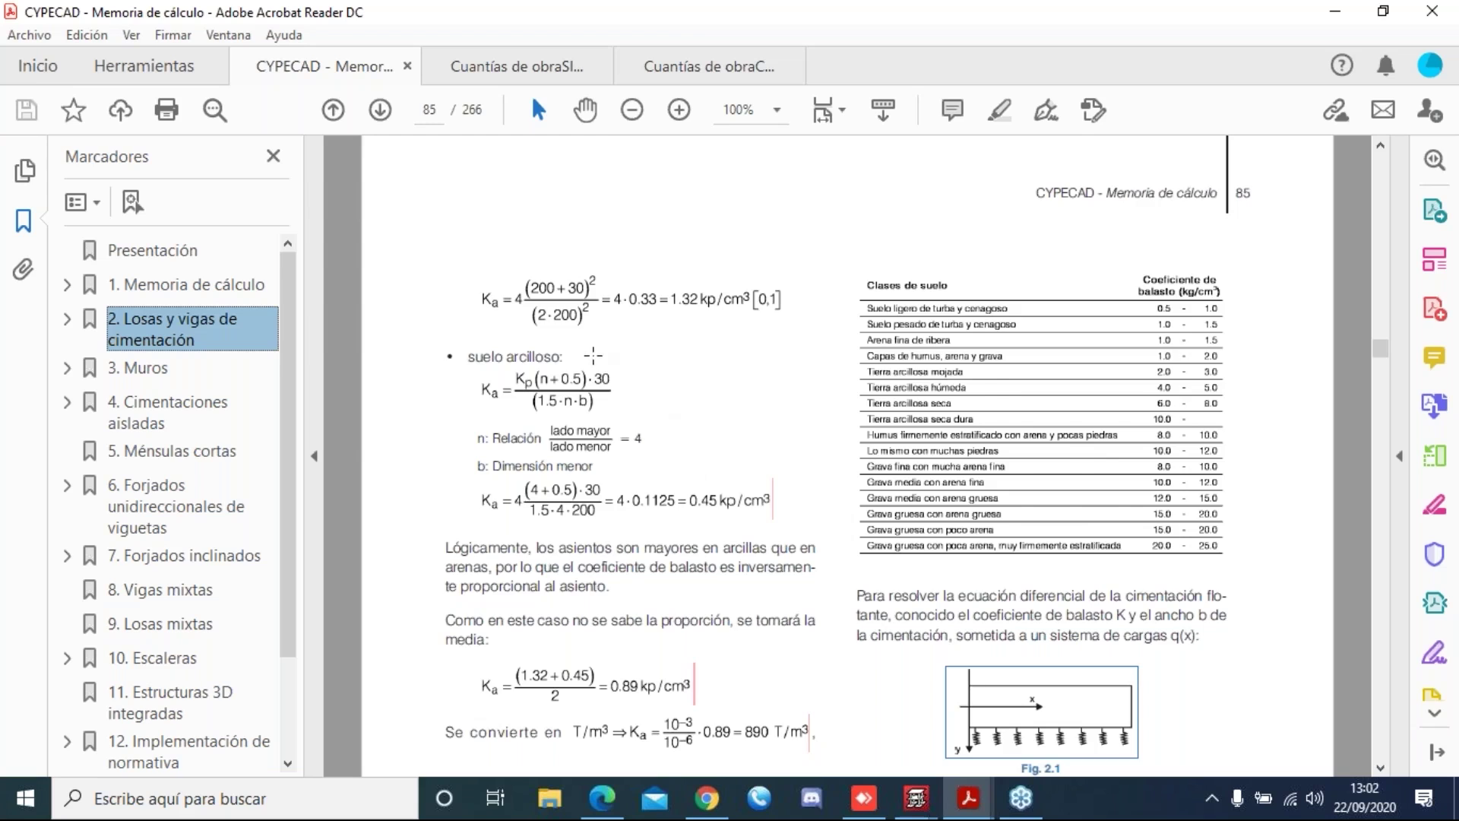
scroll(592, 355, up, 10)
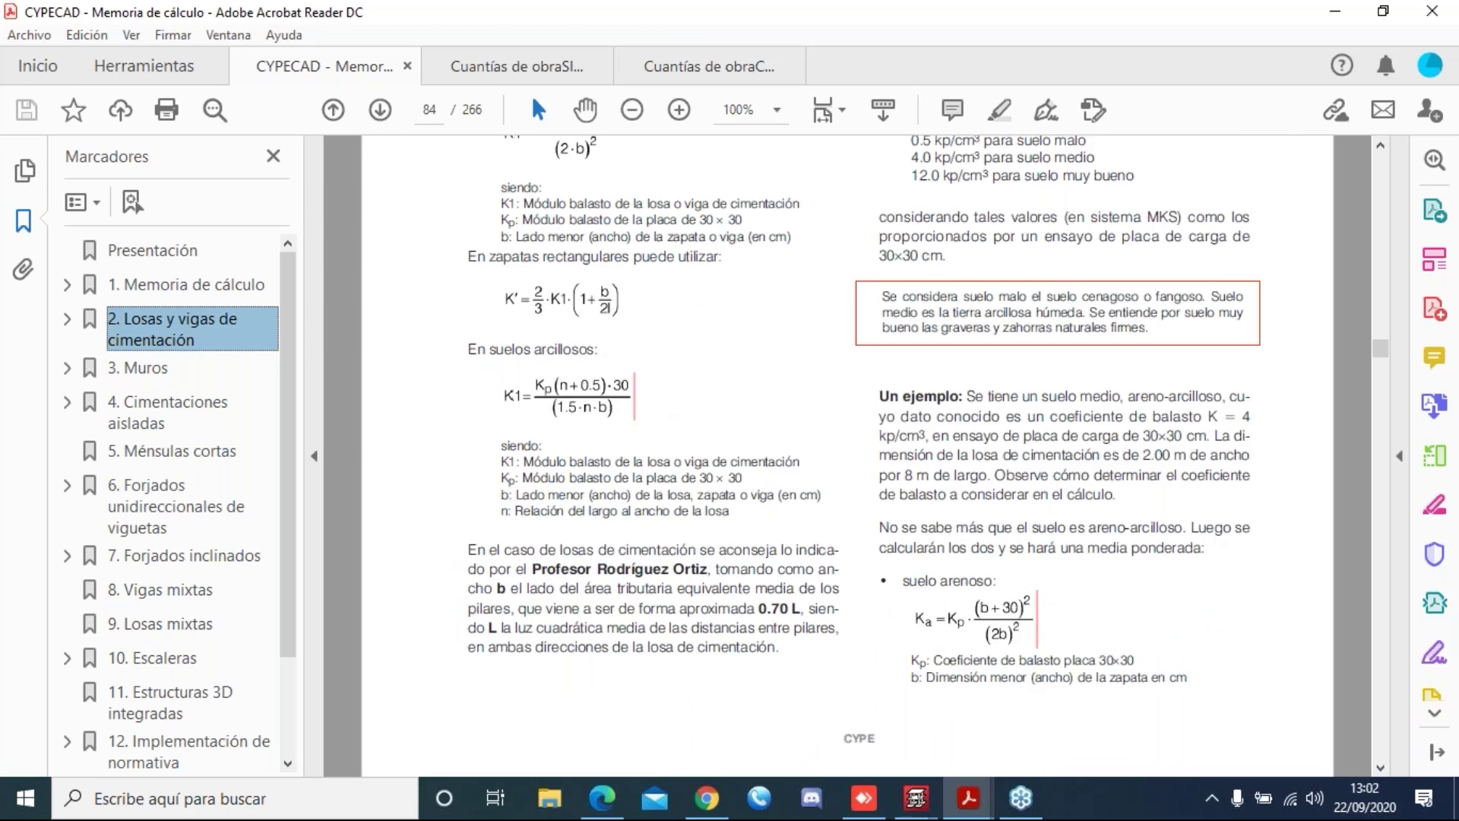
- Switch to the CTE DB SE-C document in Edge and look through Anejo E on soil-structure interaction, from page 130 to page 134
click(596, 799)
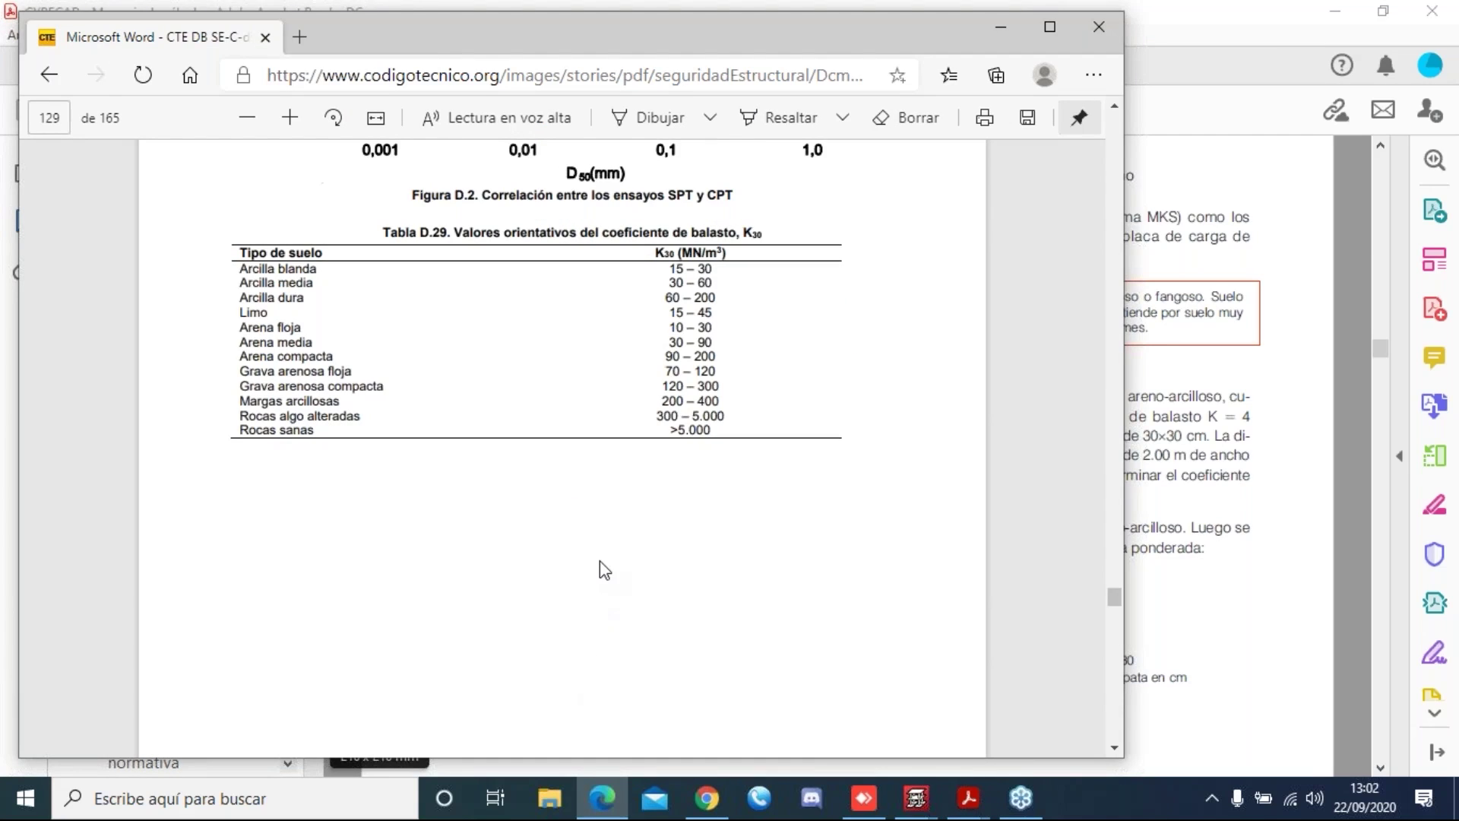
scroll(597, 540, down, 10)
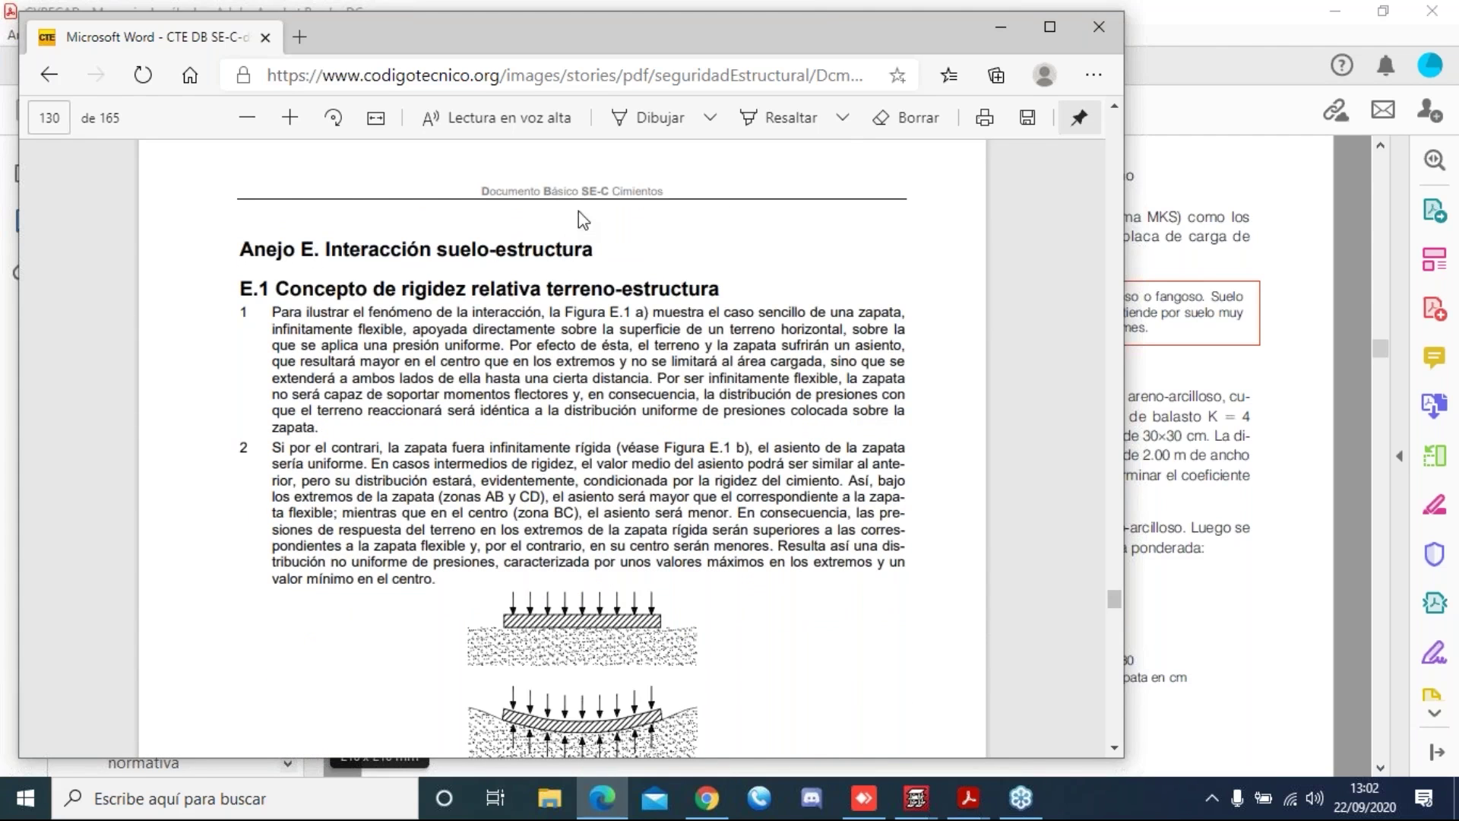
scroll(651, 273, down, 10)
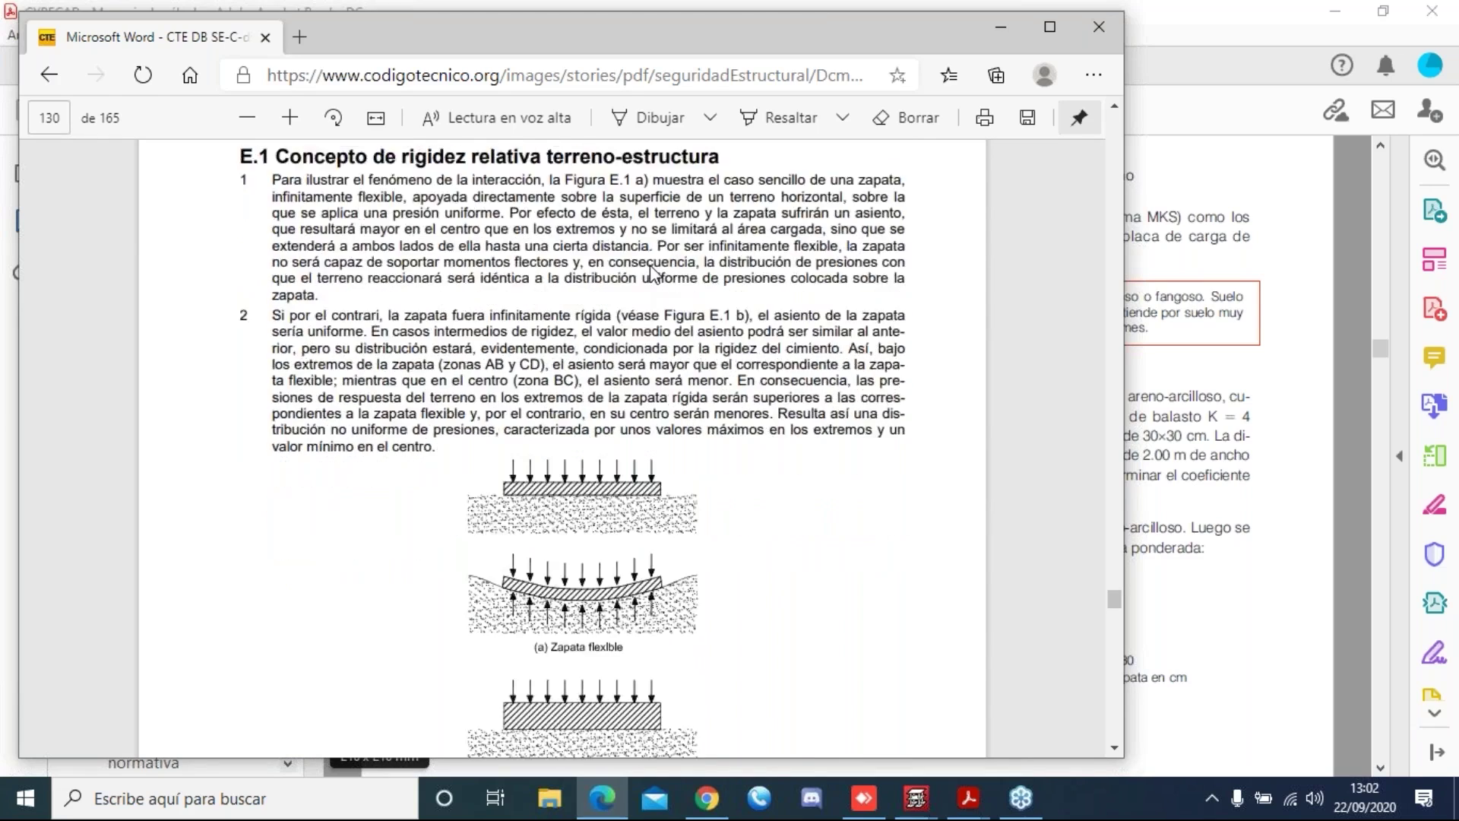
scroll(654, 271, down, 7)
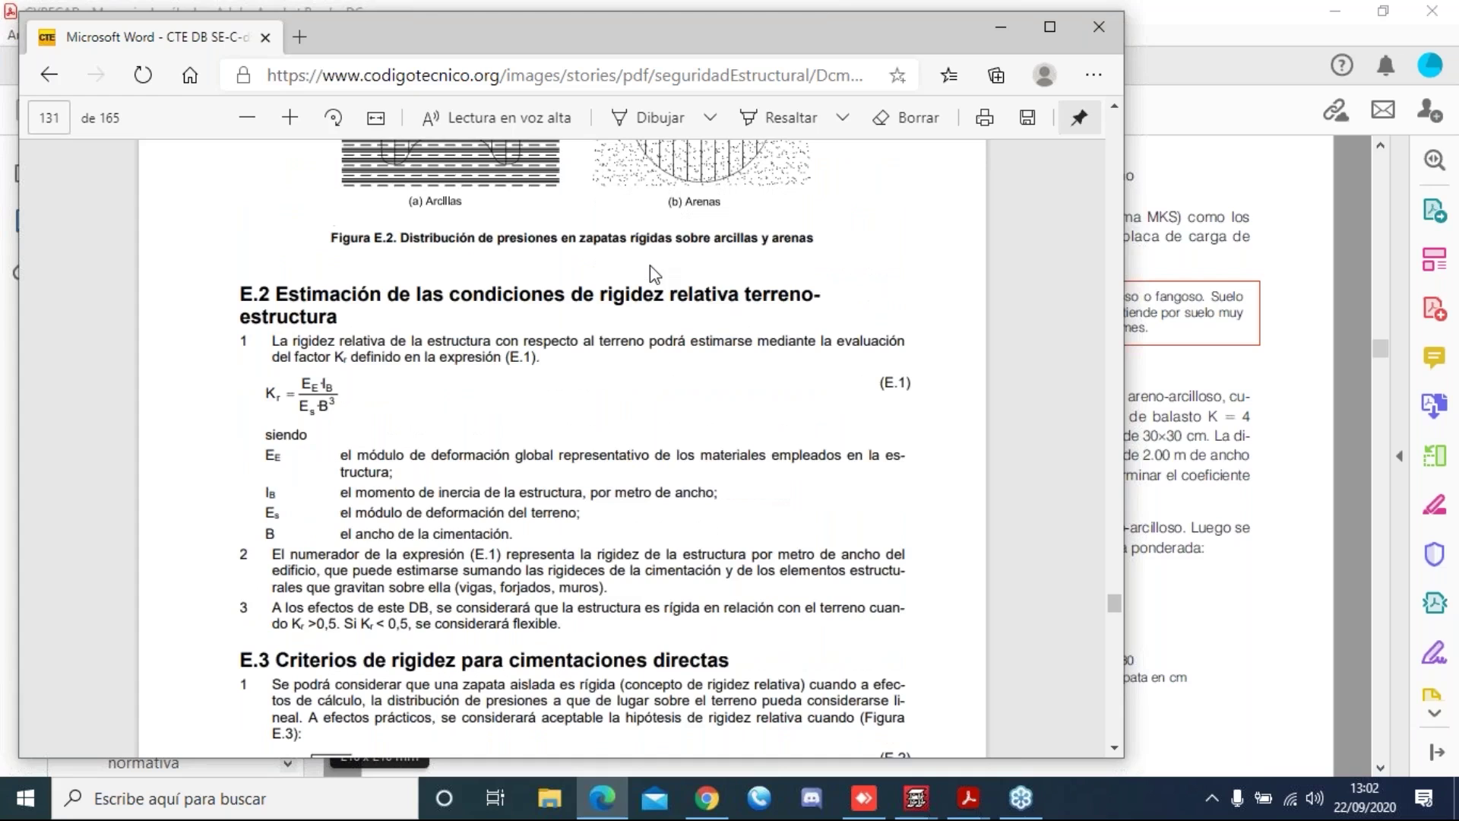
scroll(651, 269, down, 7)
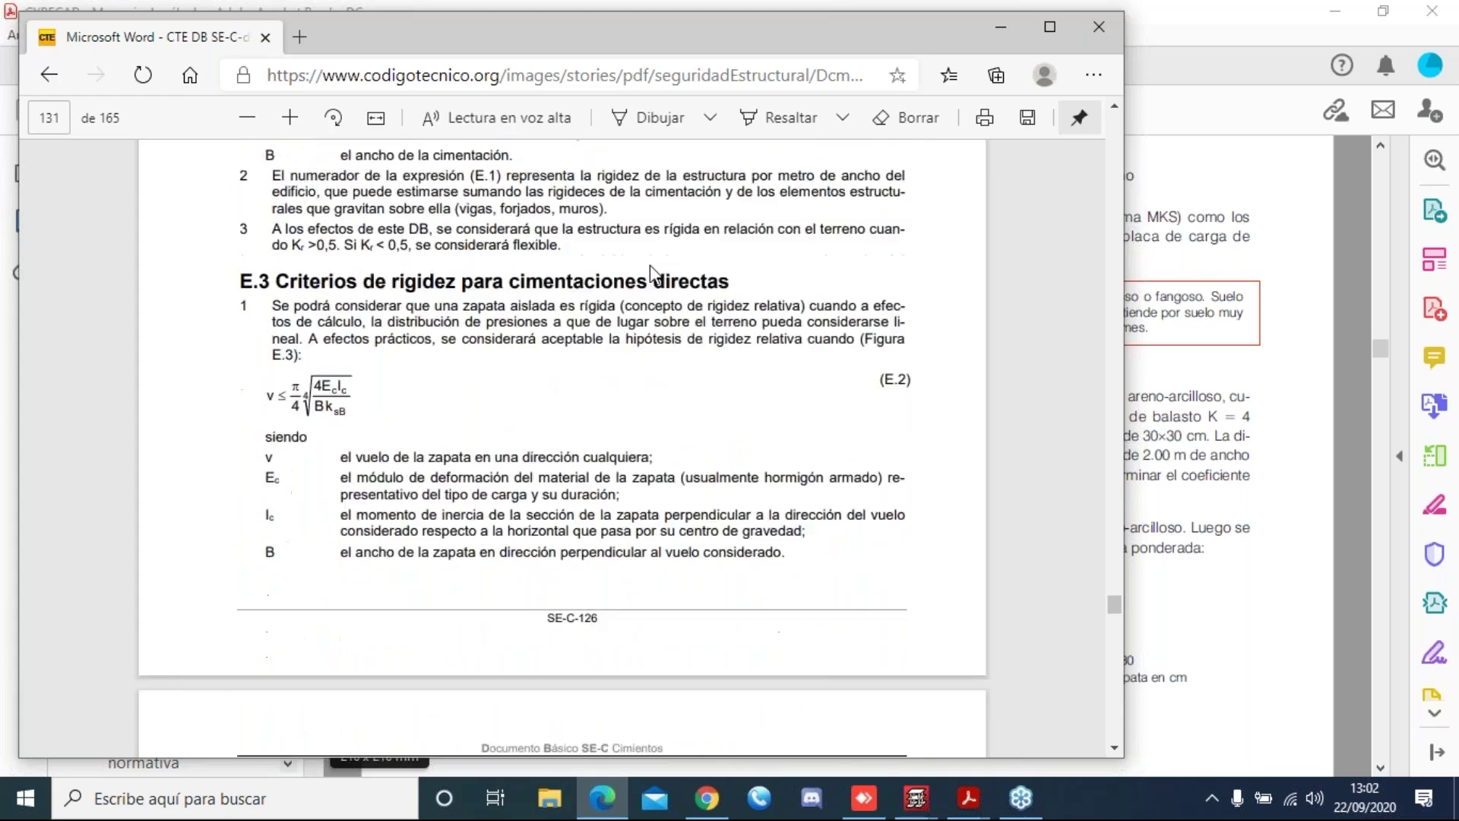
scroll(651, 270, down, 10)
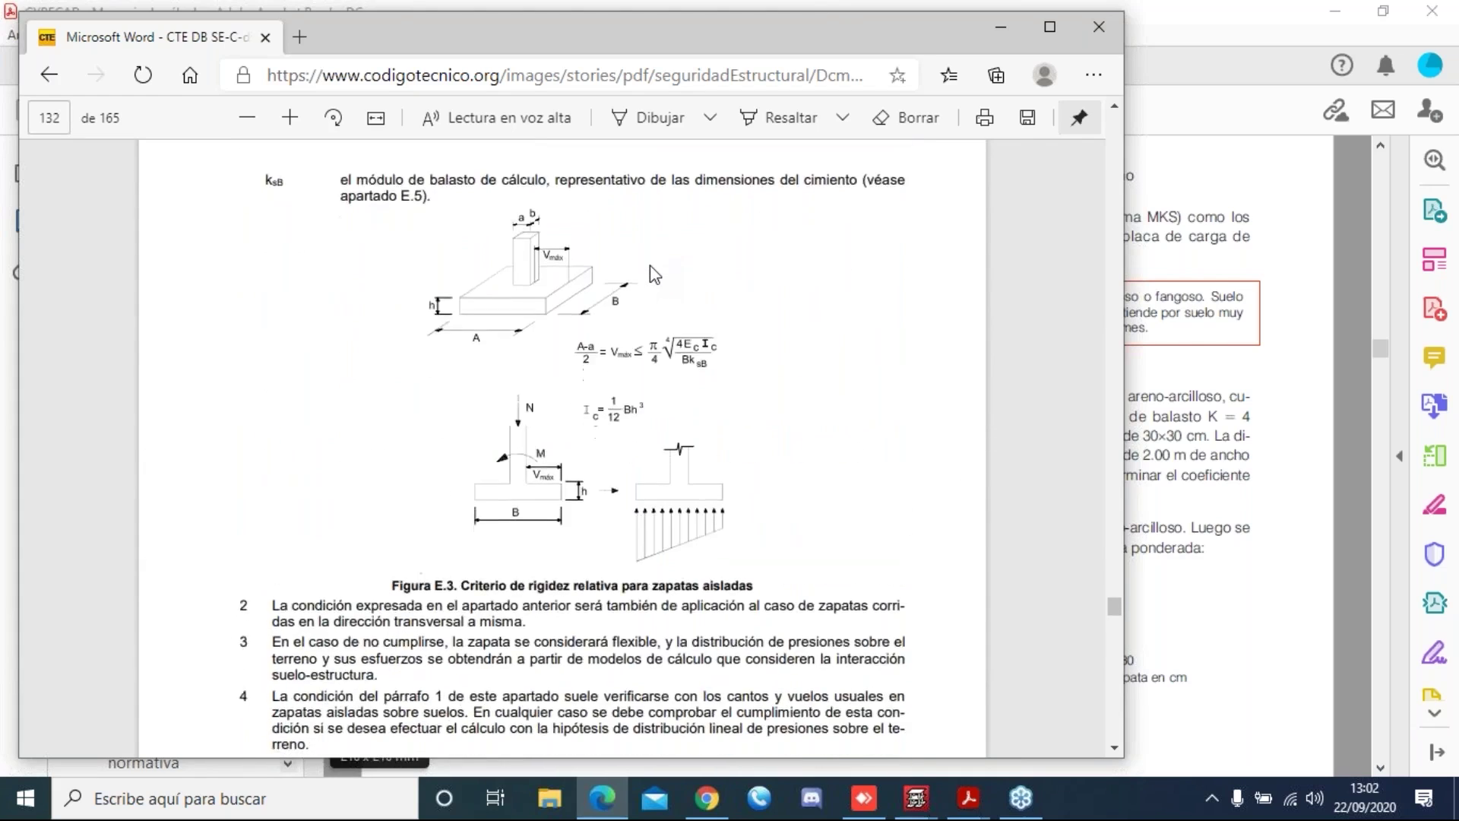
scroll(652, 272, down, 3)
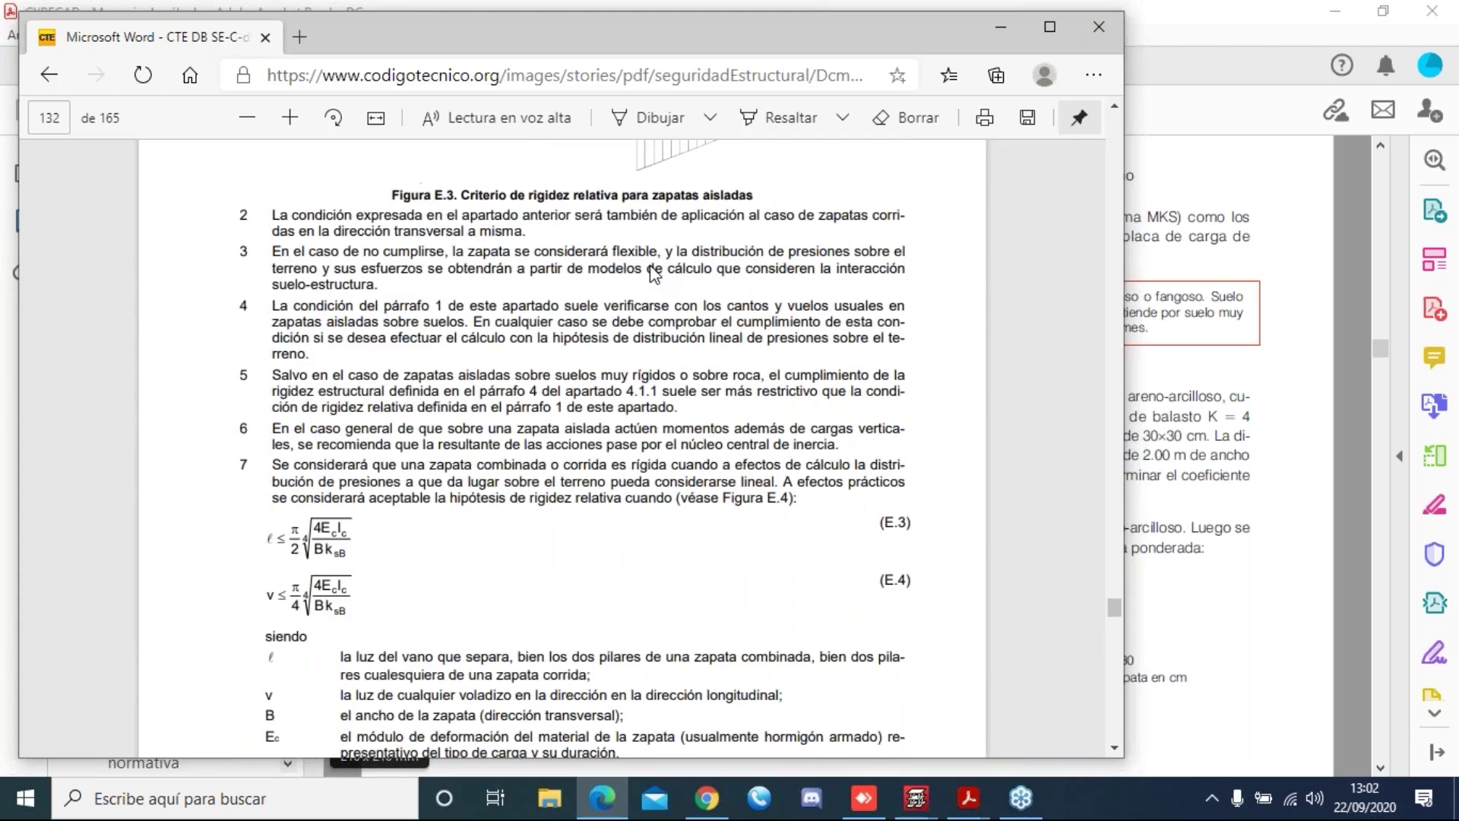
scroll(651, 272, down, 10)
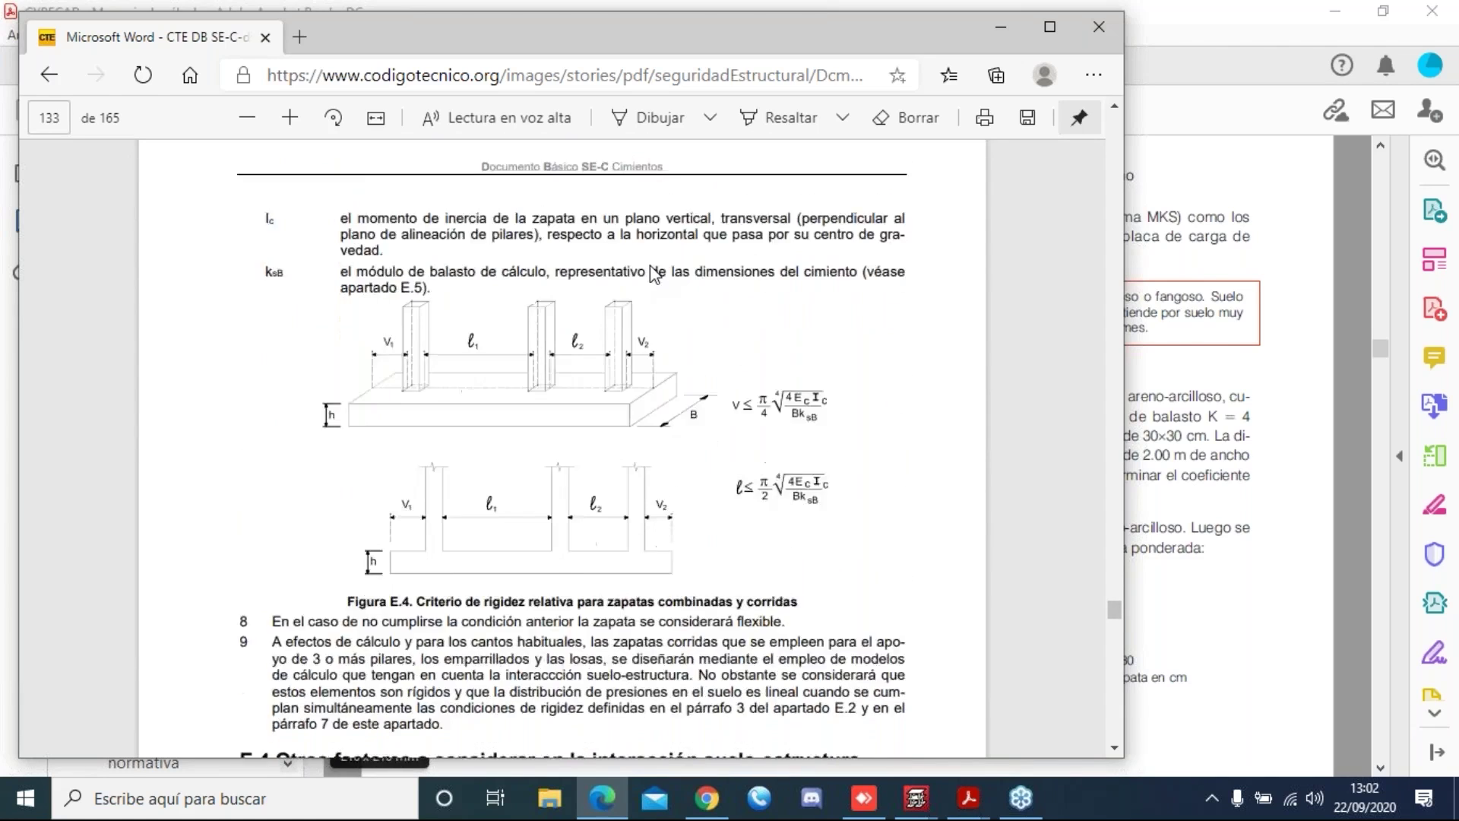
scroll(649, 266, down, 10)
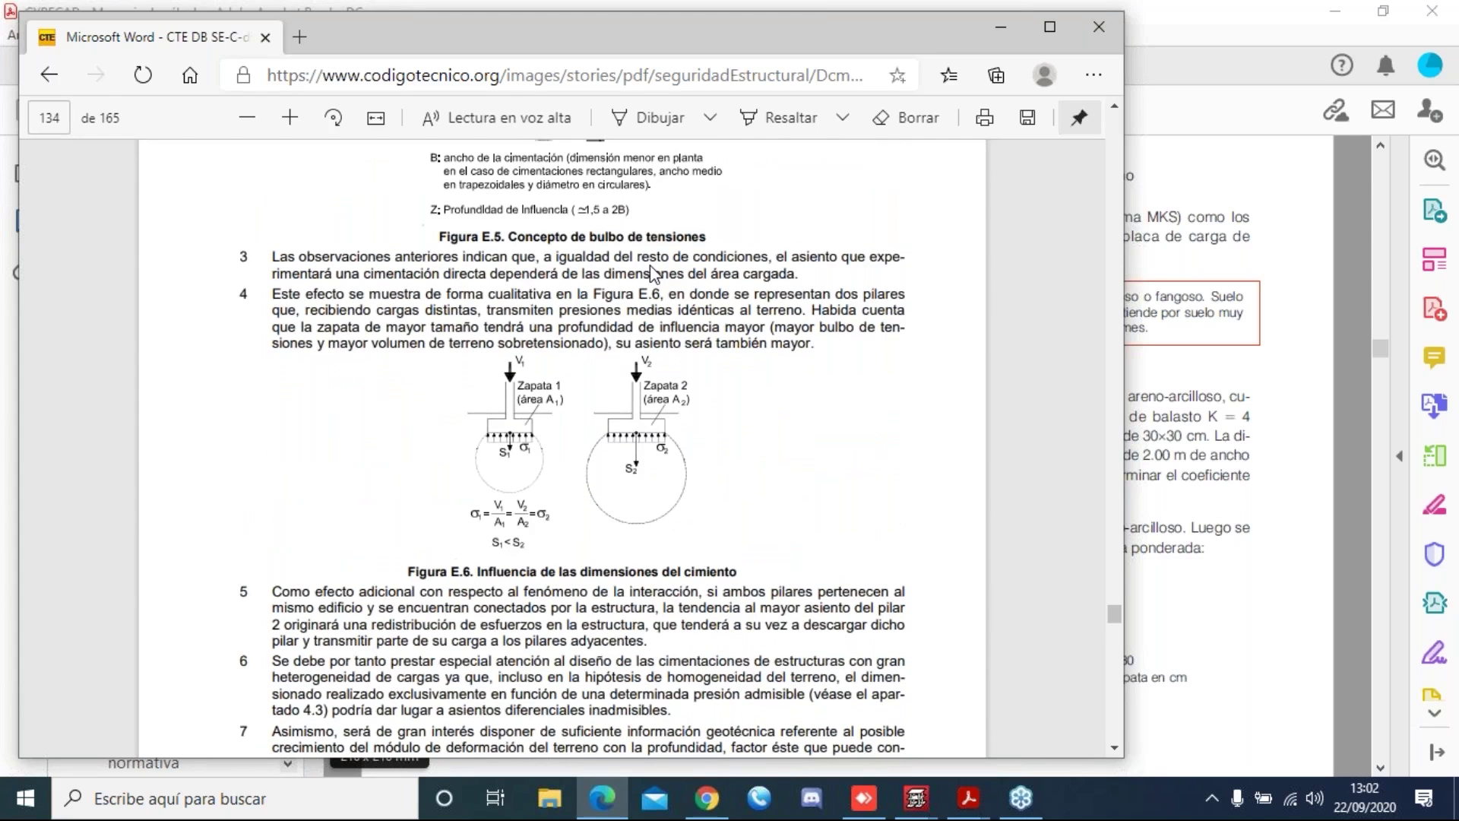
scroll(651, 272, down, 6)
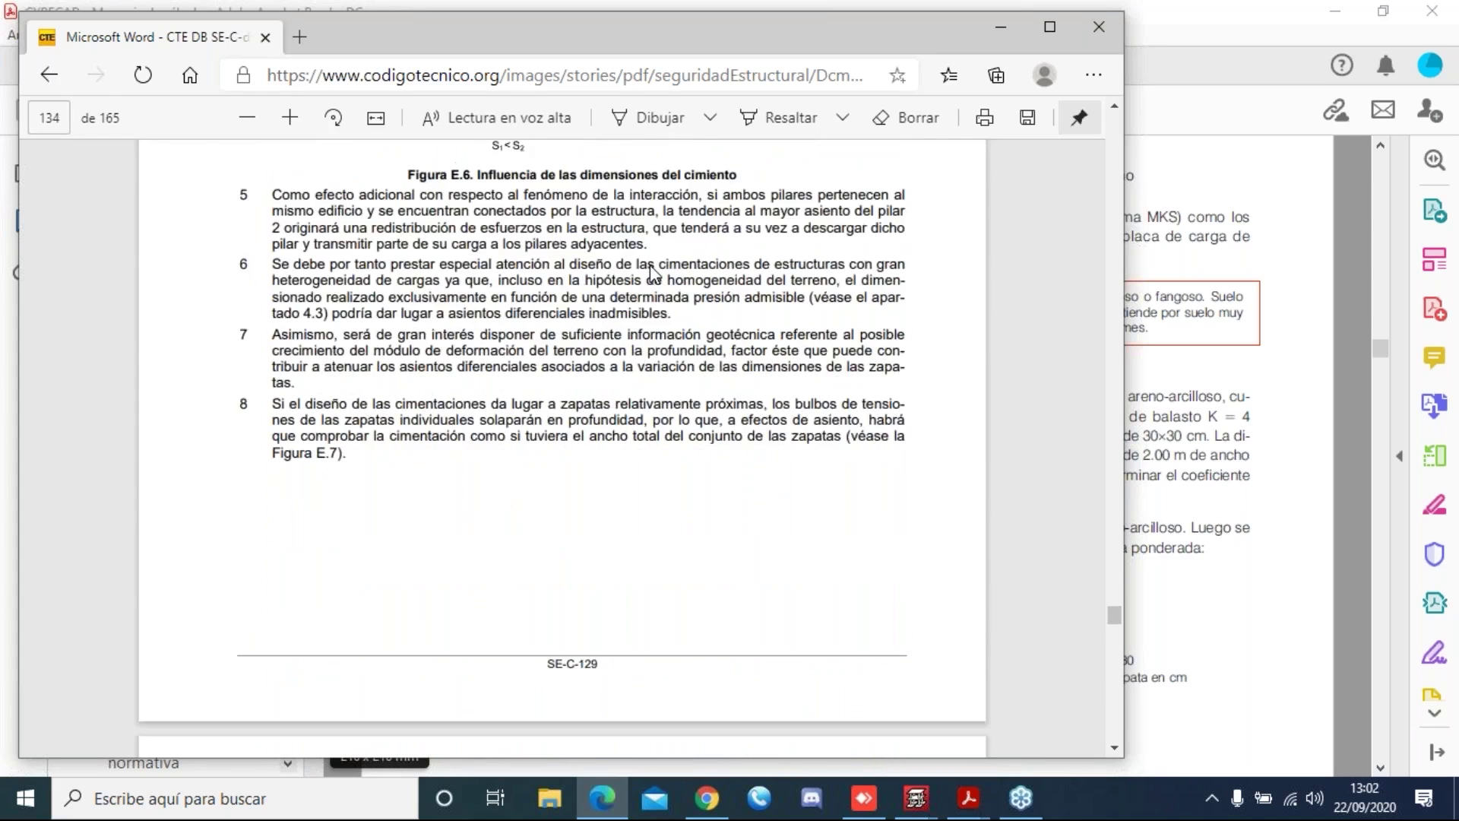
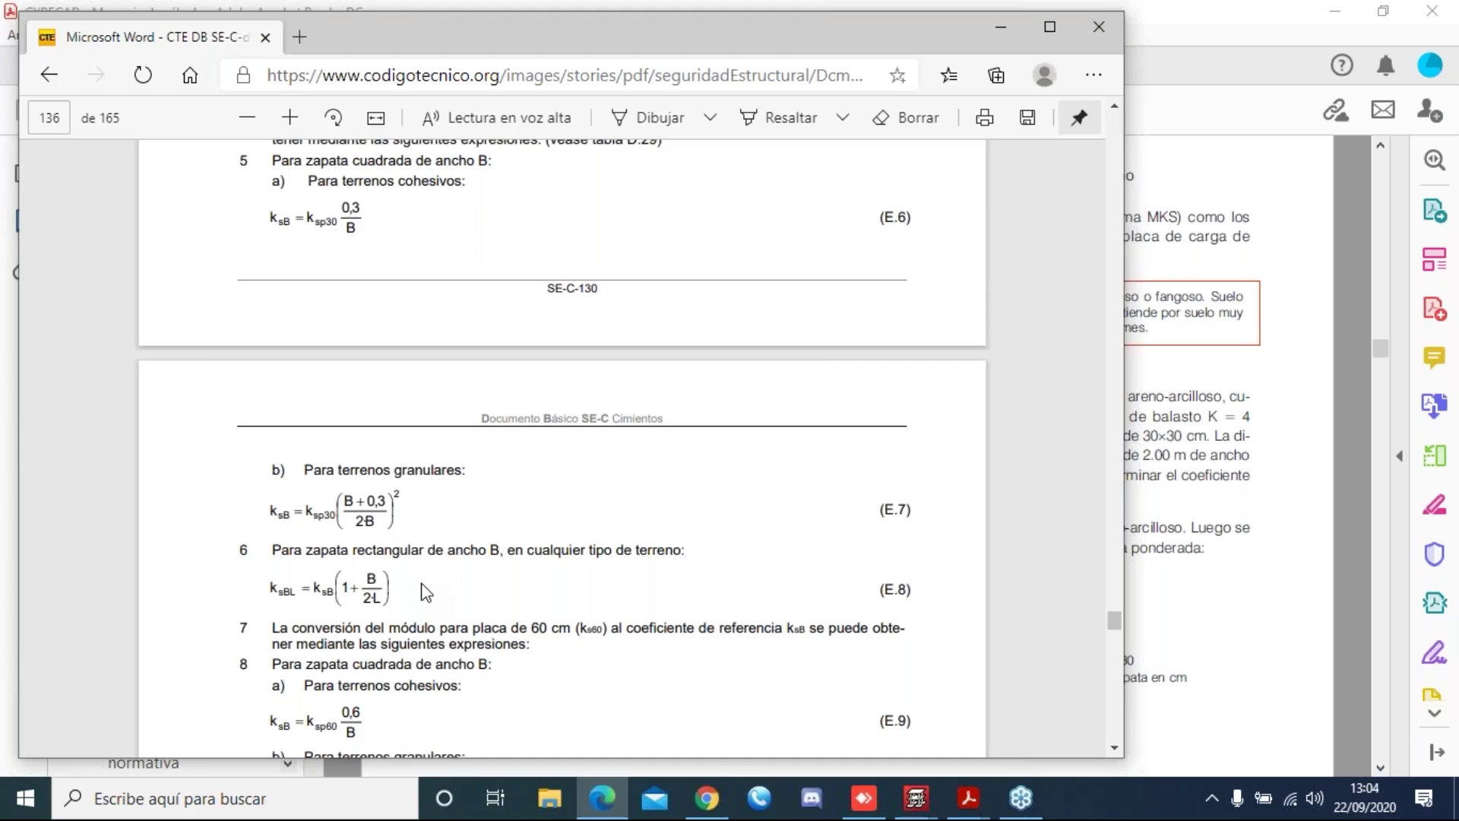
- Examine expressions E.6 to E.10 on page 136 for converting the 30 cm and 60 cm plate modulus to the ksB coefficient
scroll(427, 581, down, 2)
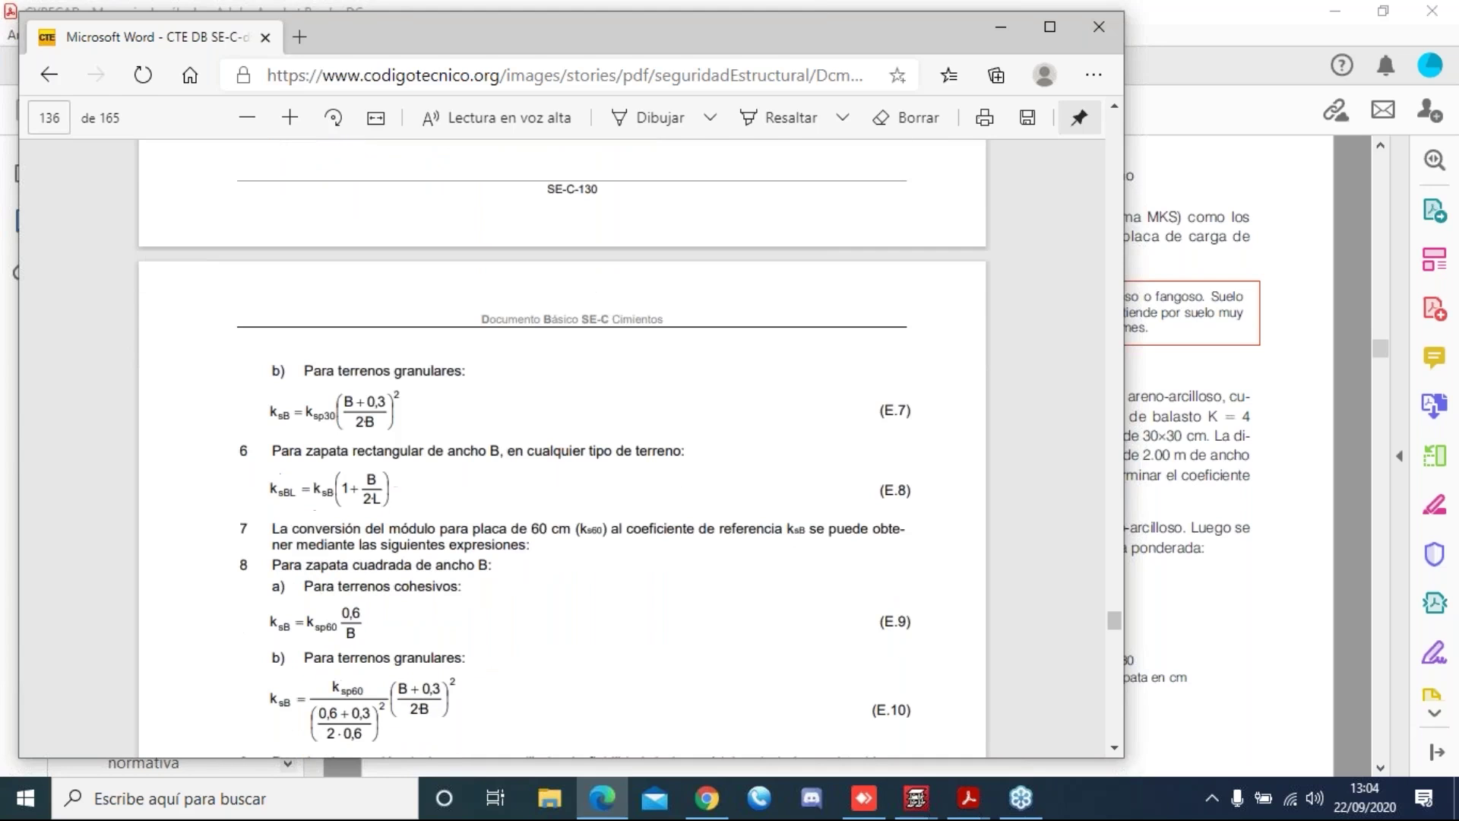
scroll(366, 525, down, 2)
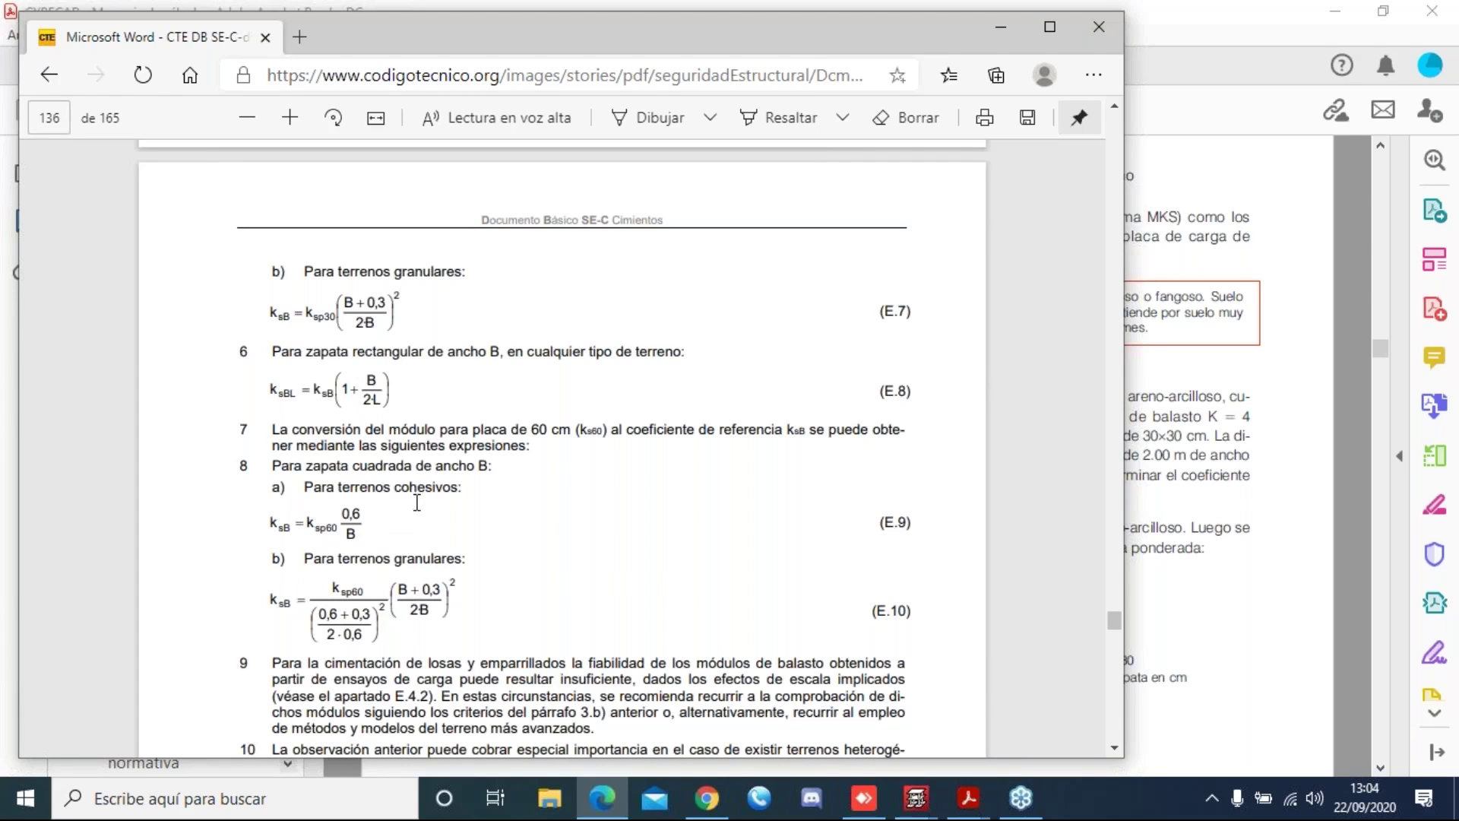
scroll(592, 544, up, 4)
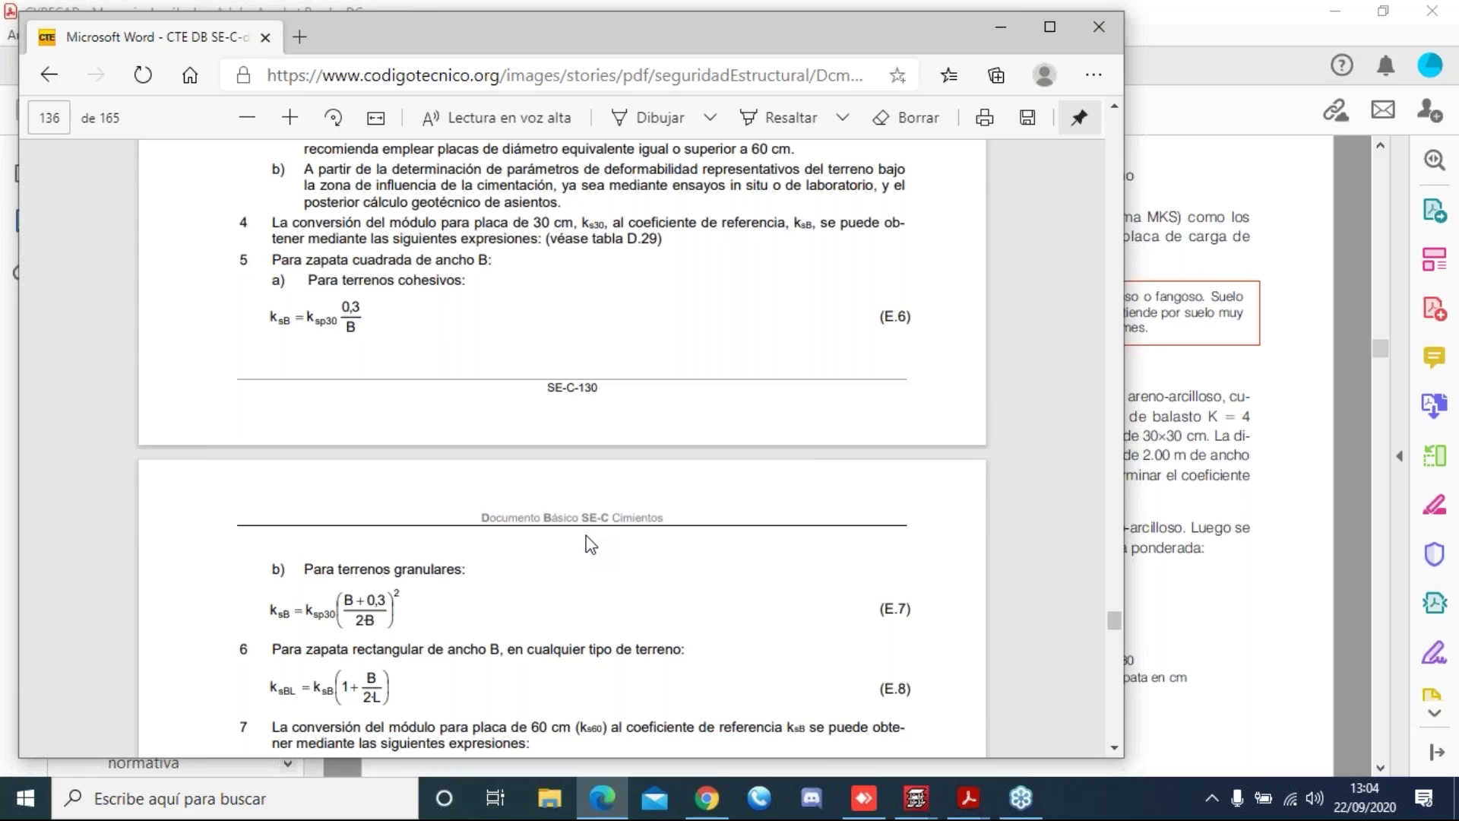
- Switch to the CONasiento_Manual project in CYPECAD and close the Pórtico 3 beam editor without saving the changes
click(917, 800)
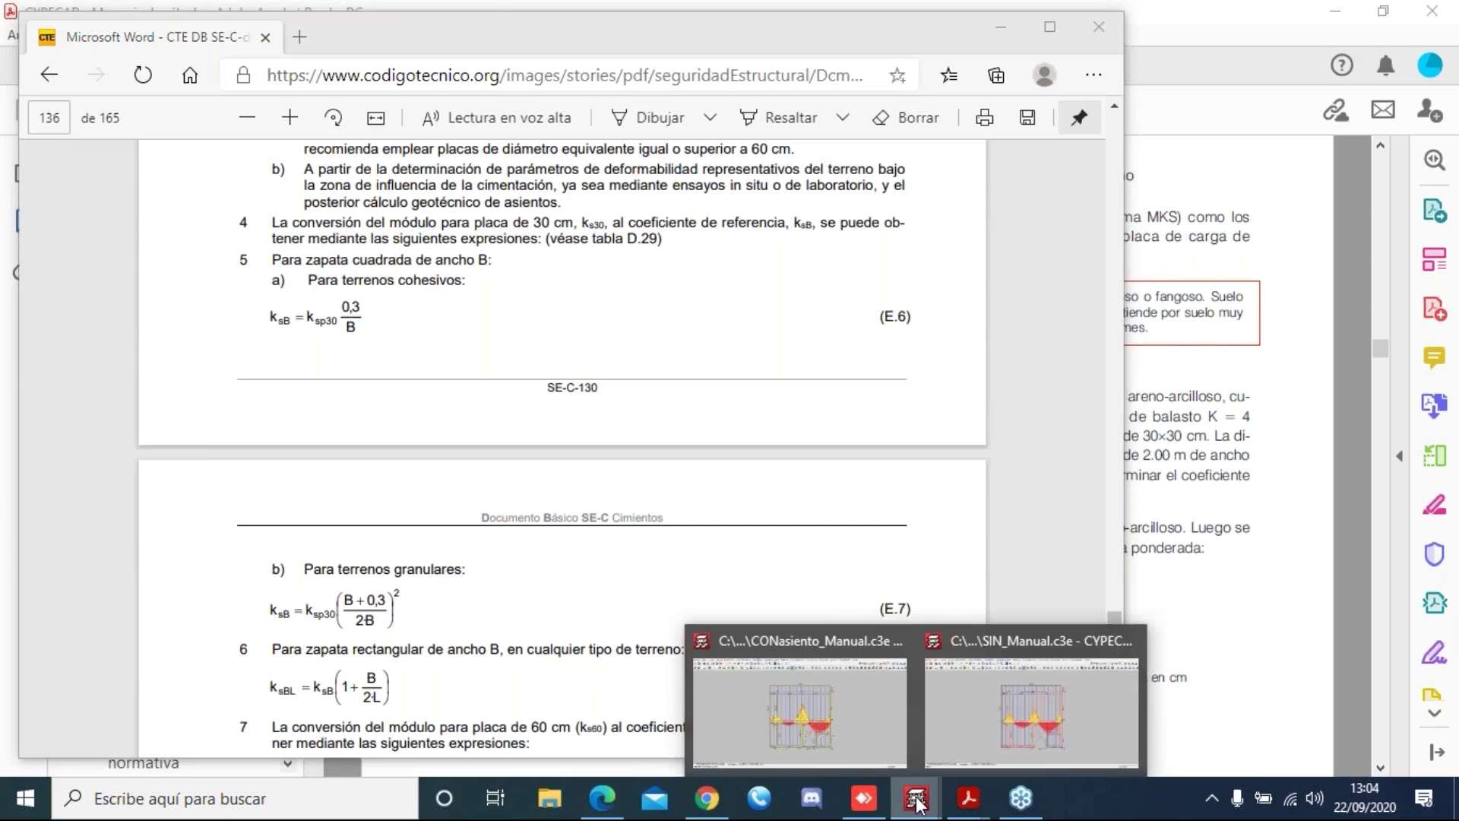
click(826, 736)
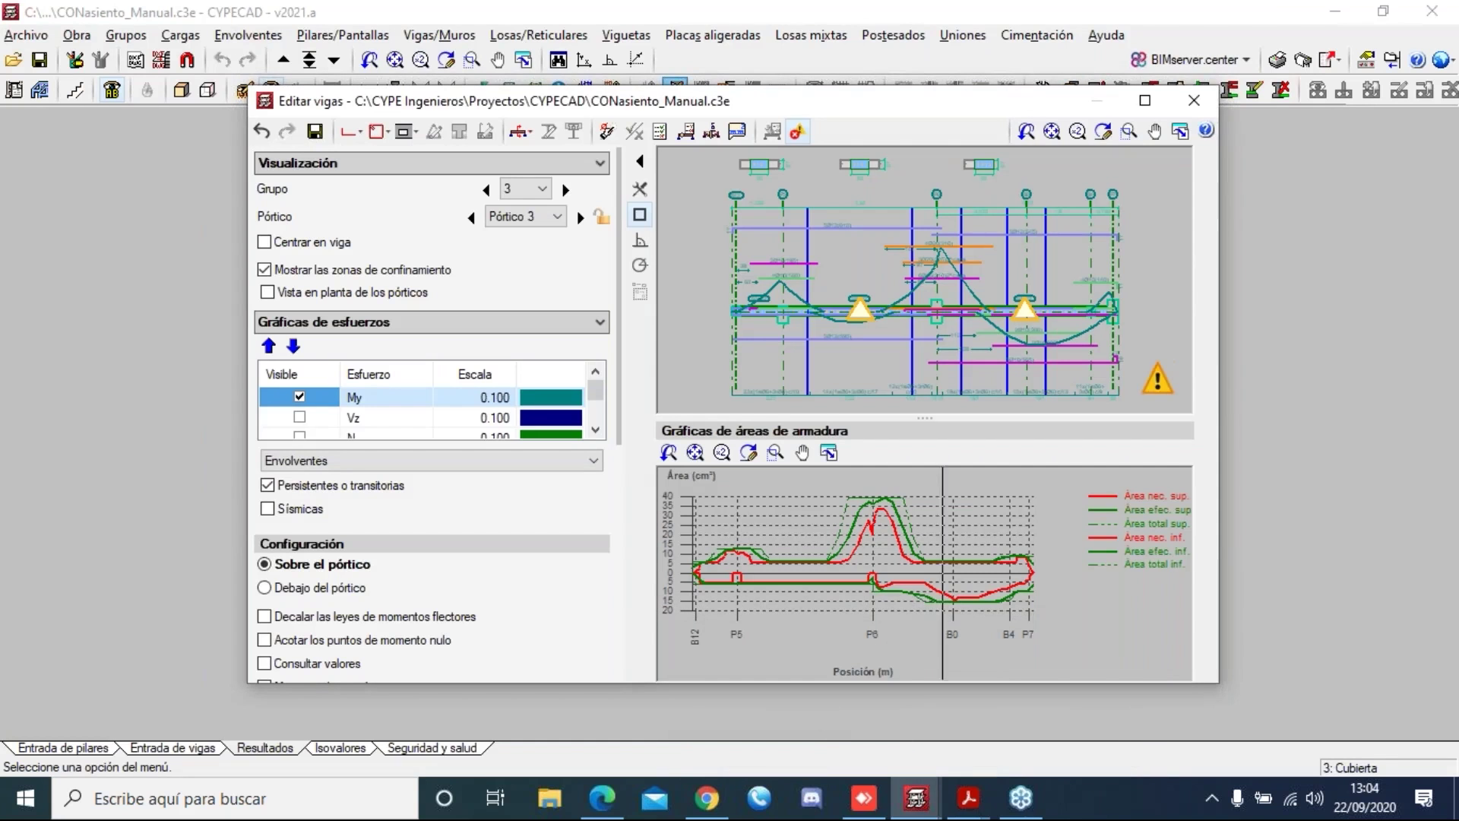
click(1194, 100)
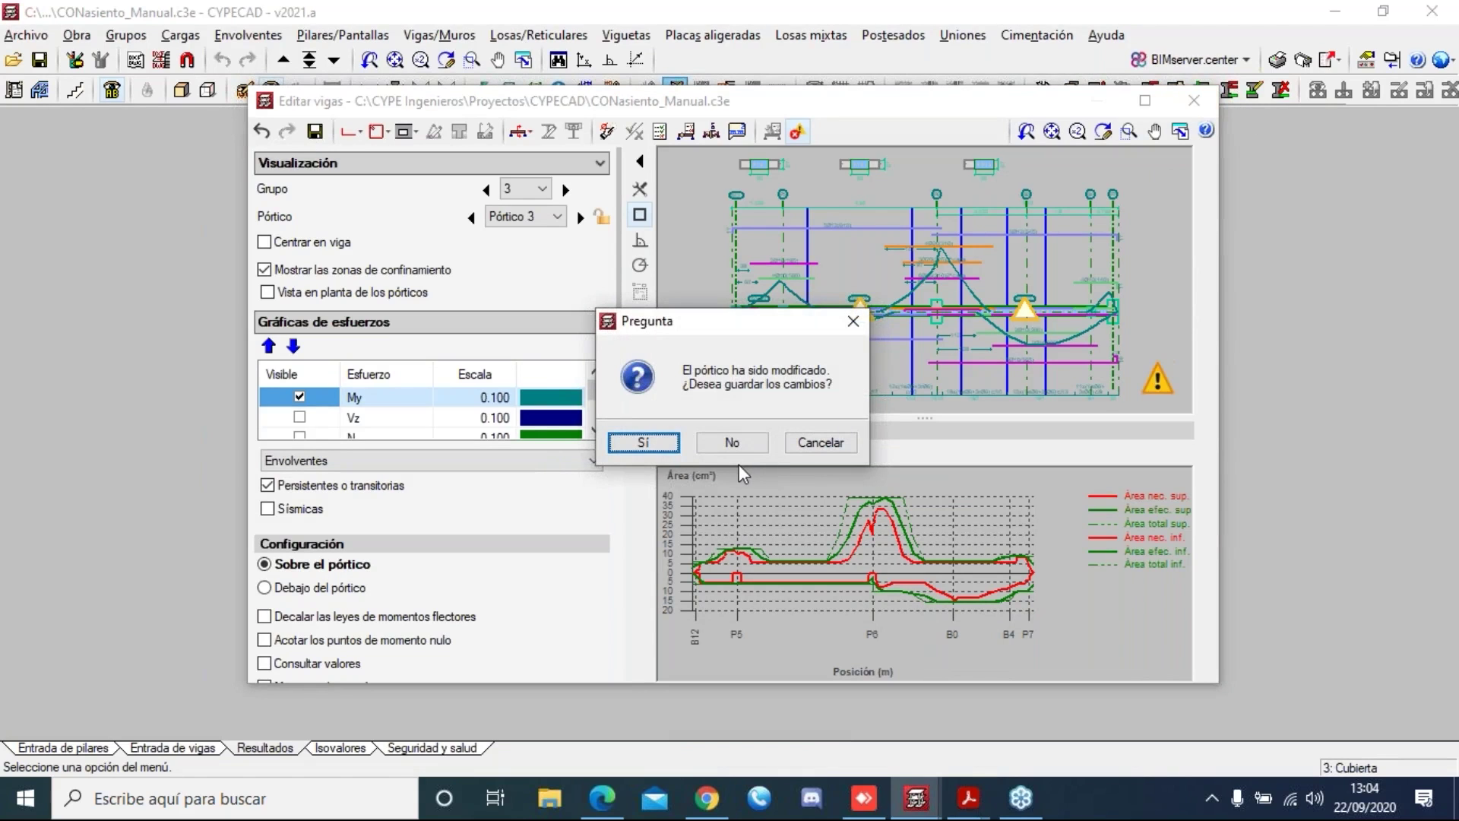
click(731, 447)
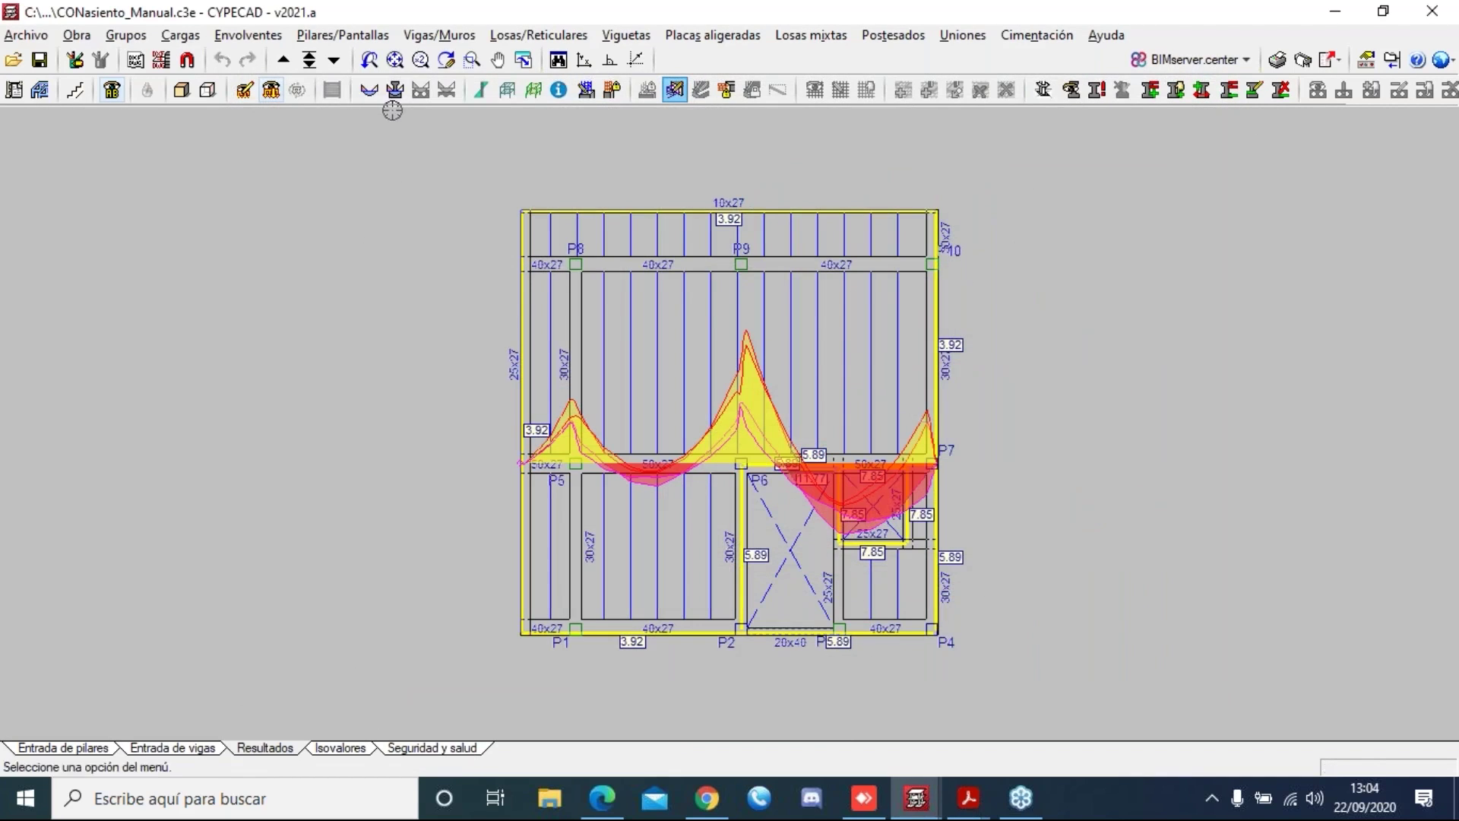
- Go to the Cimentación group, open Interacción terreno-estructura, and copy the settings from the P6 footing to check its ballast modulus
click(309, 59)
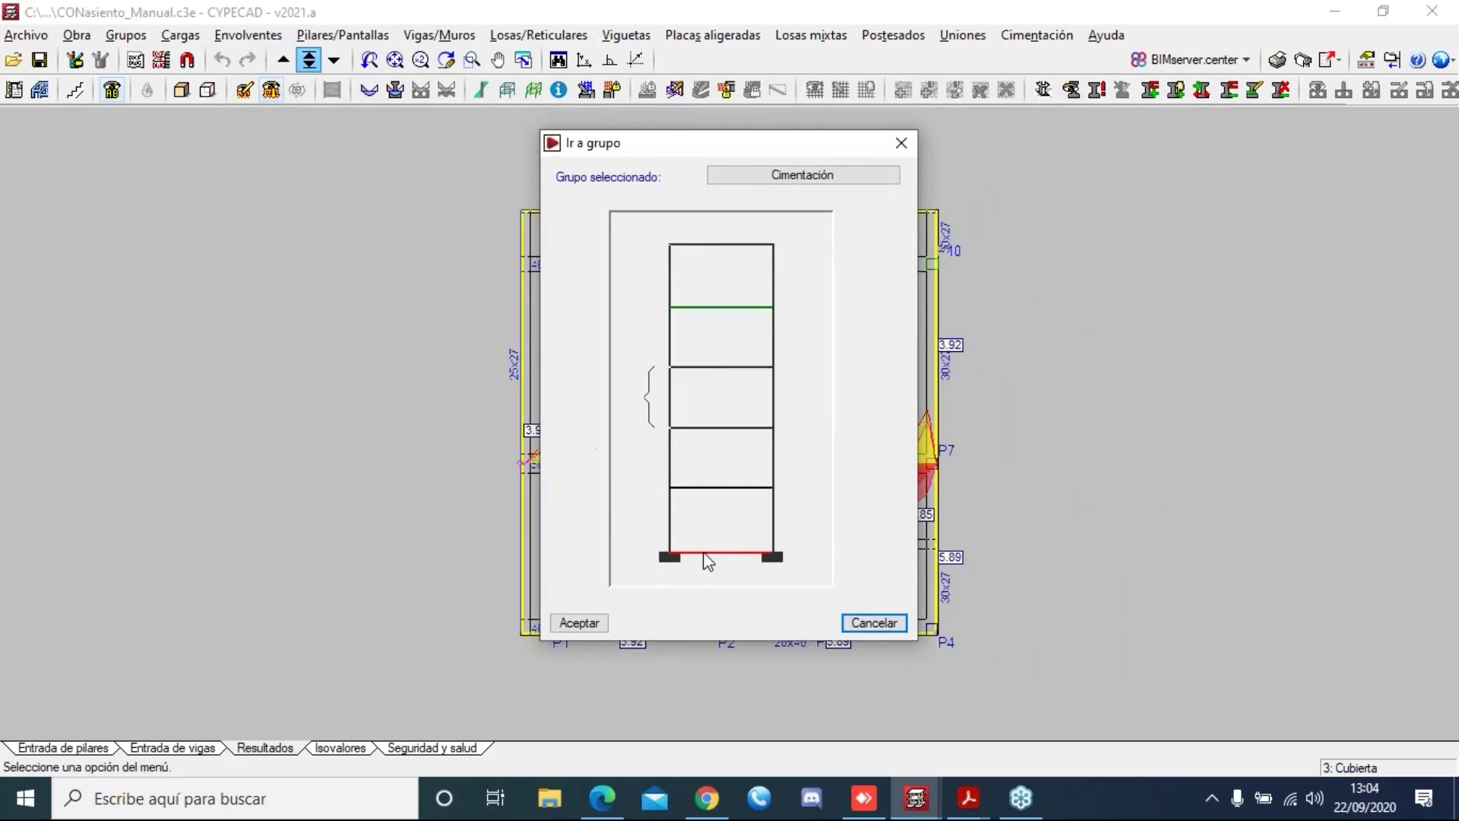
click(579, 622)
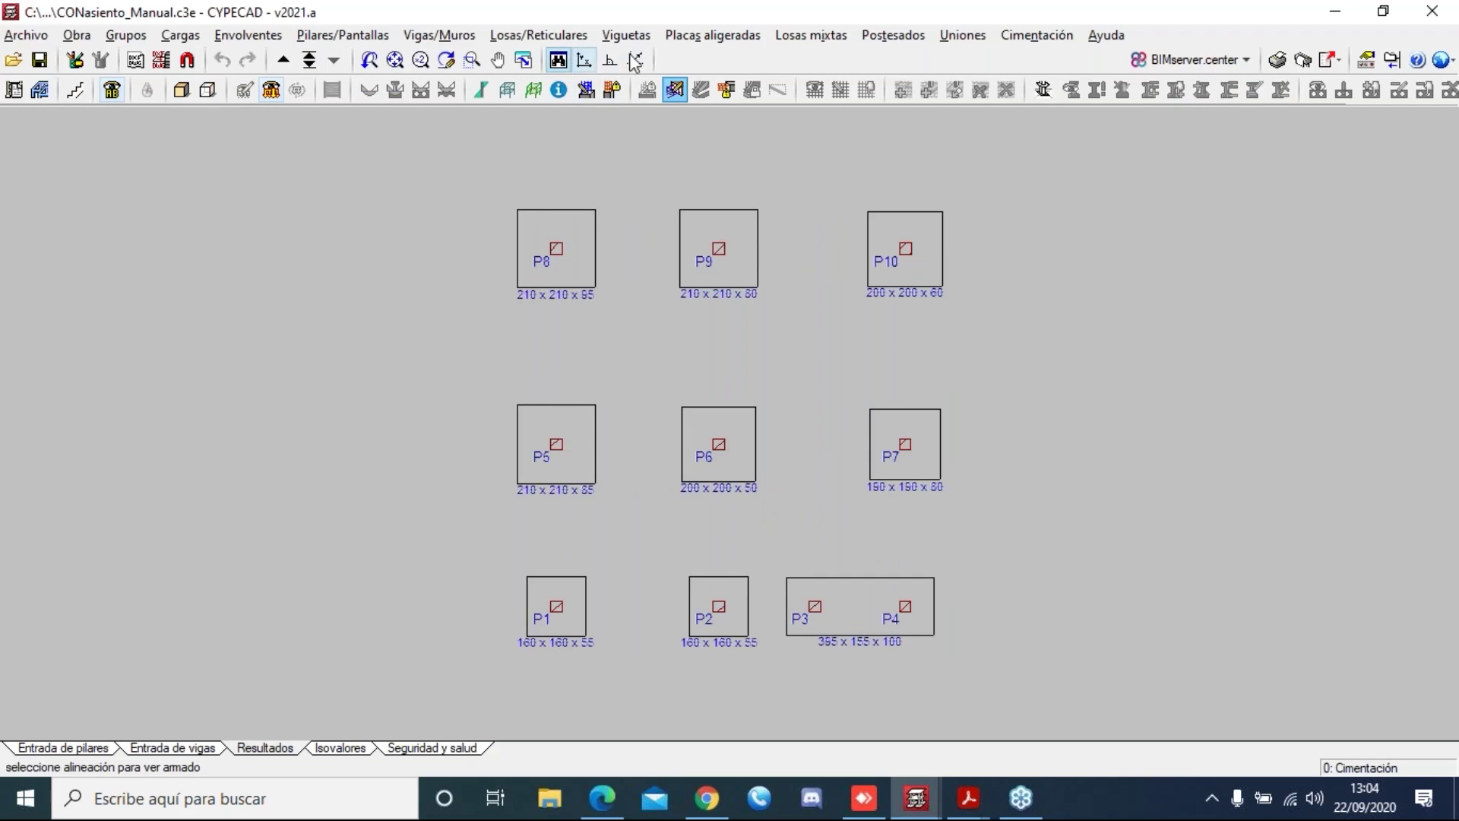
click(1036, 36)
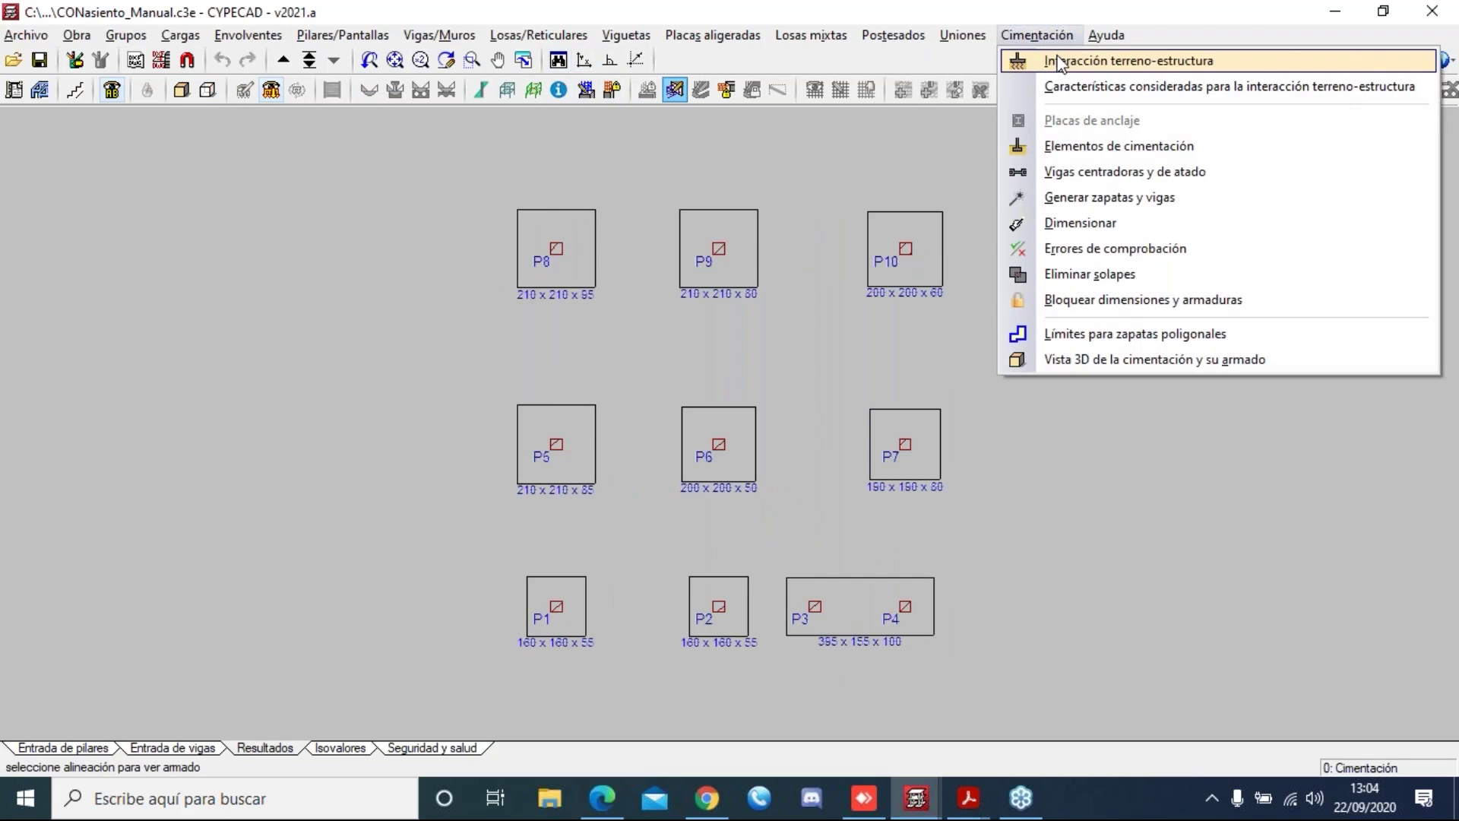
click(1060, 62)
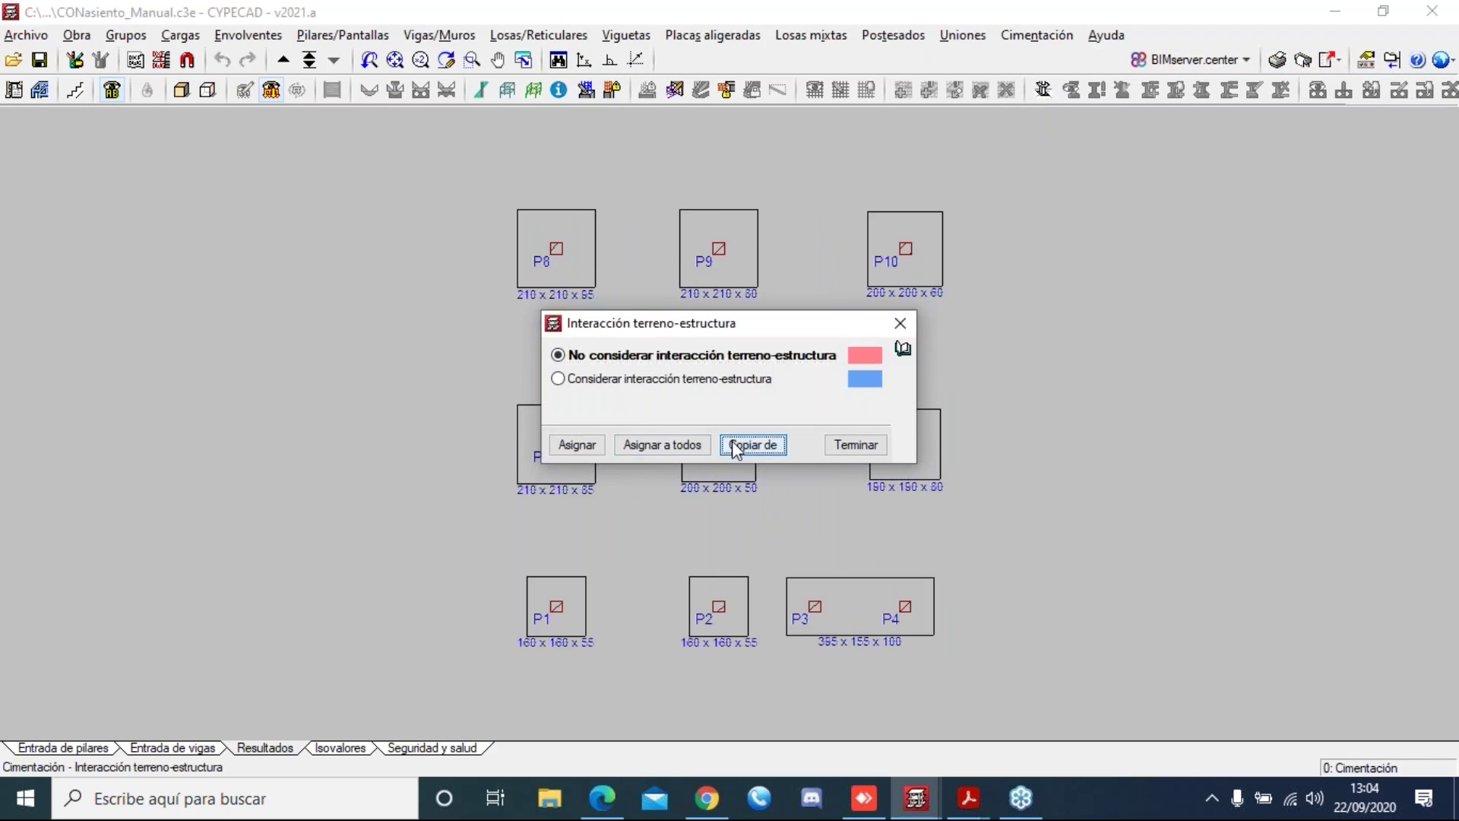
click(751, 444)
click(743, 446)
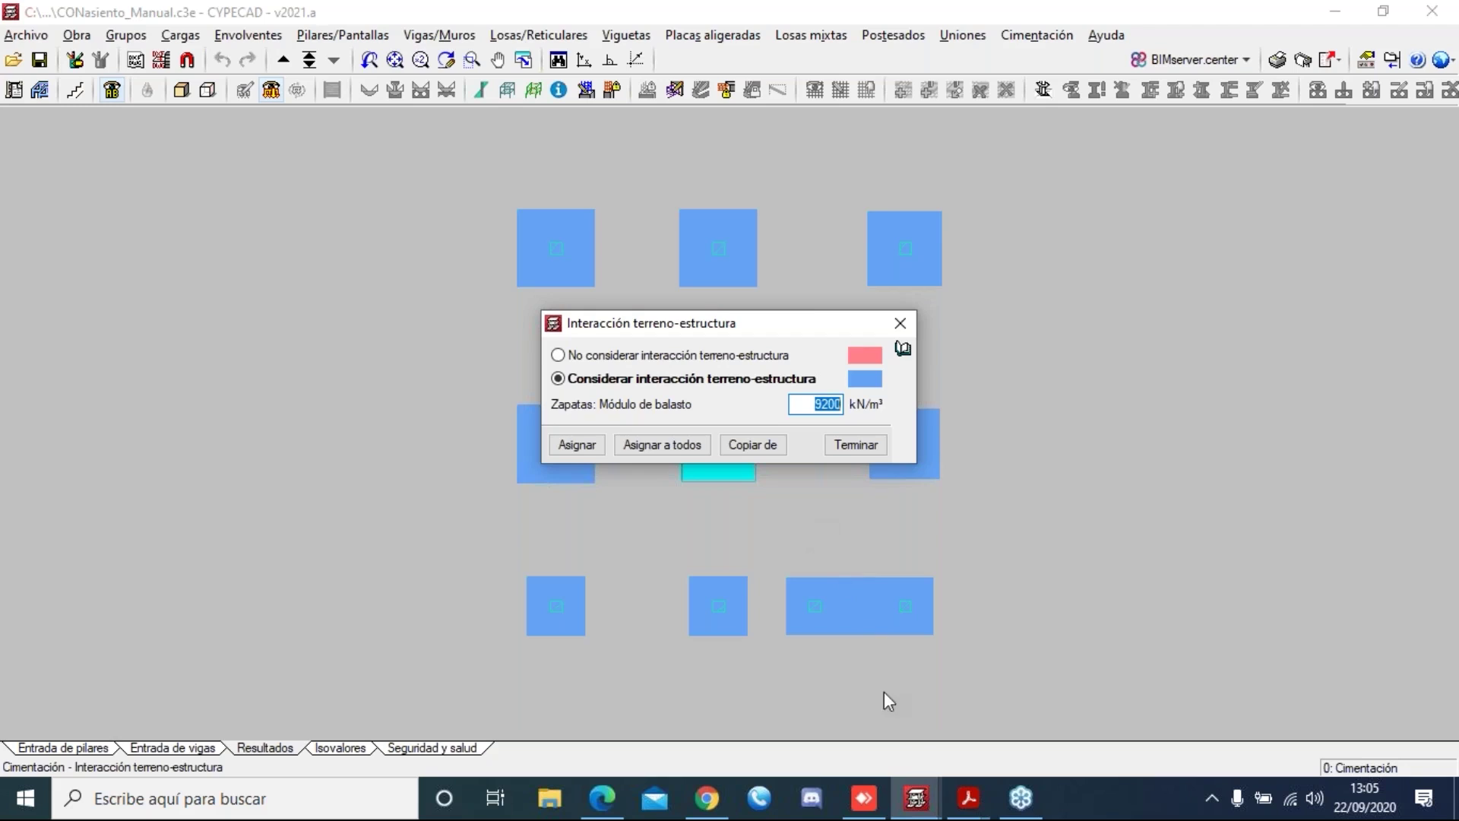
mouse_move(965, 798)
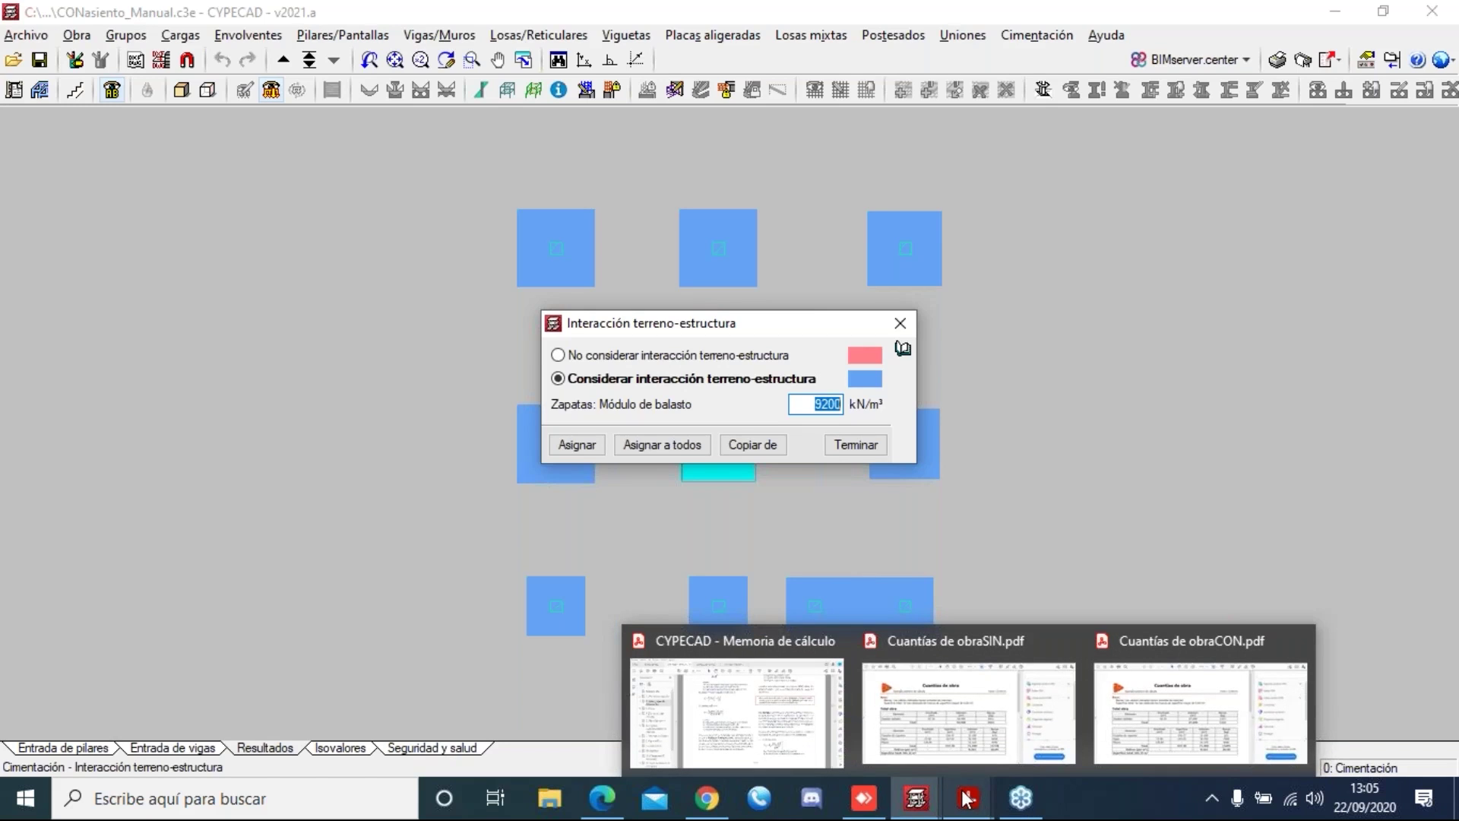
click(916, 798)
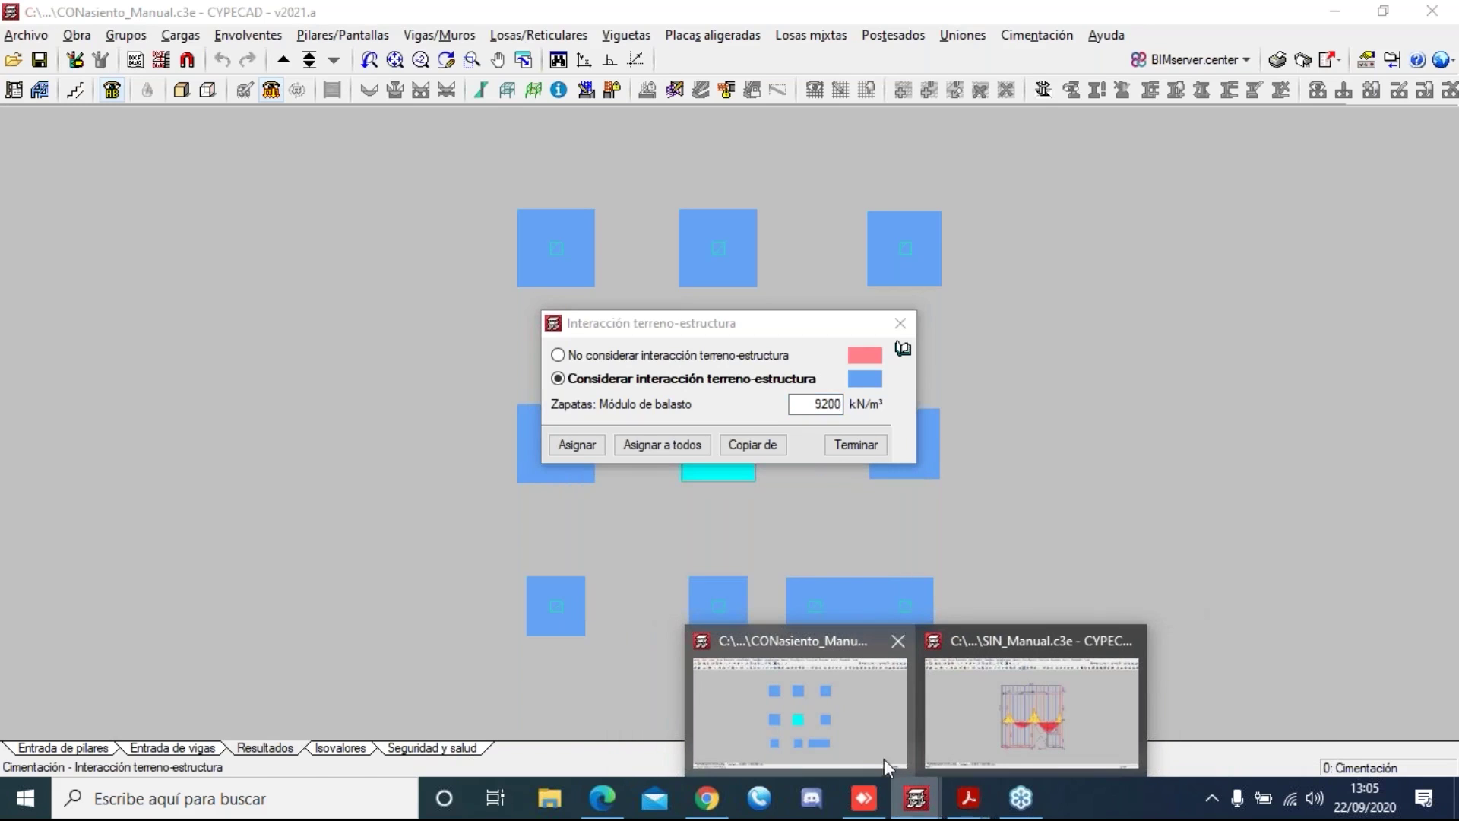
click(853, 722)
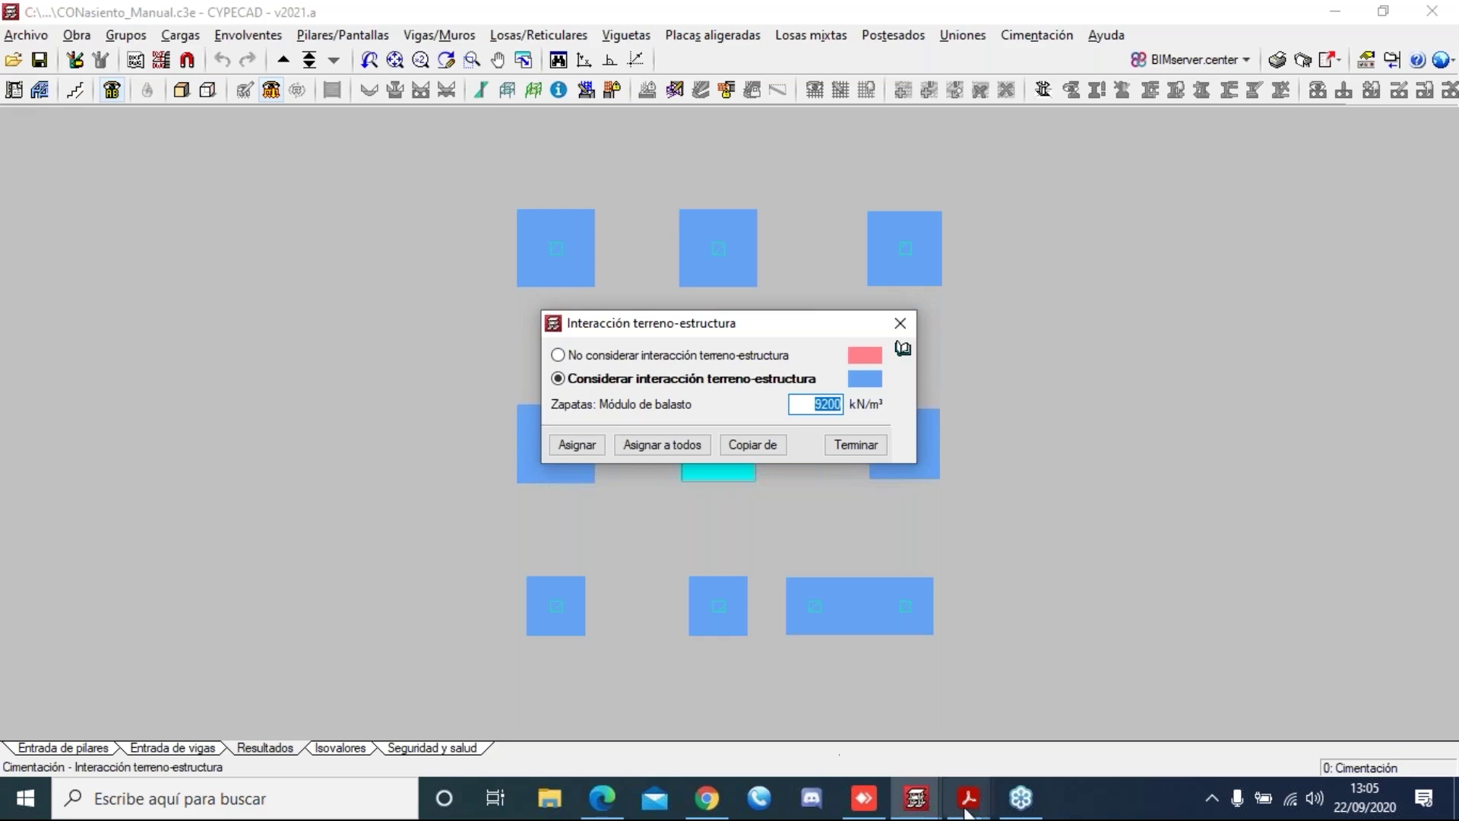
- Switch to the SIN_Manual window, open the SIN interaccion project there, and close its calculation error report
click(931, 797)
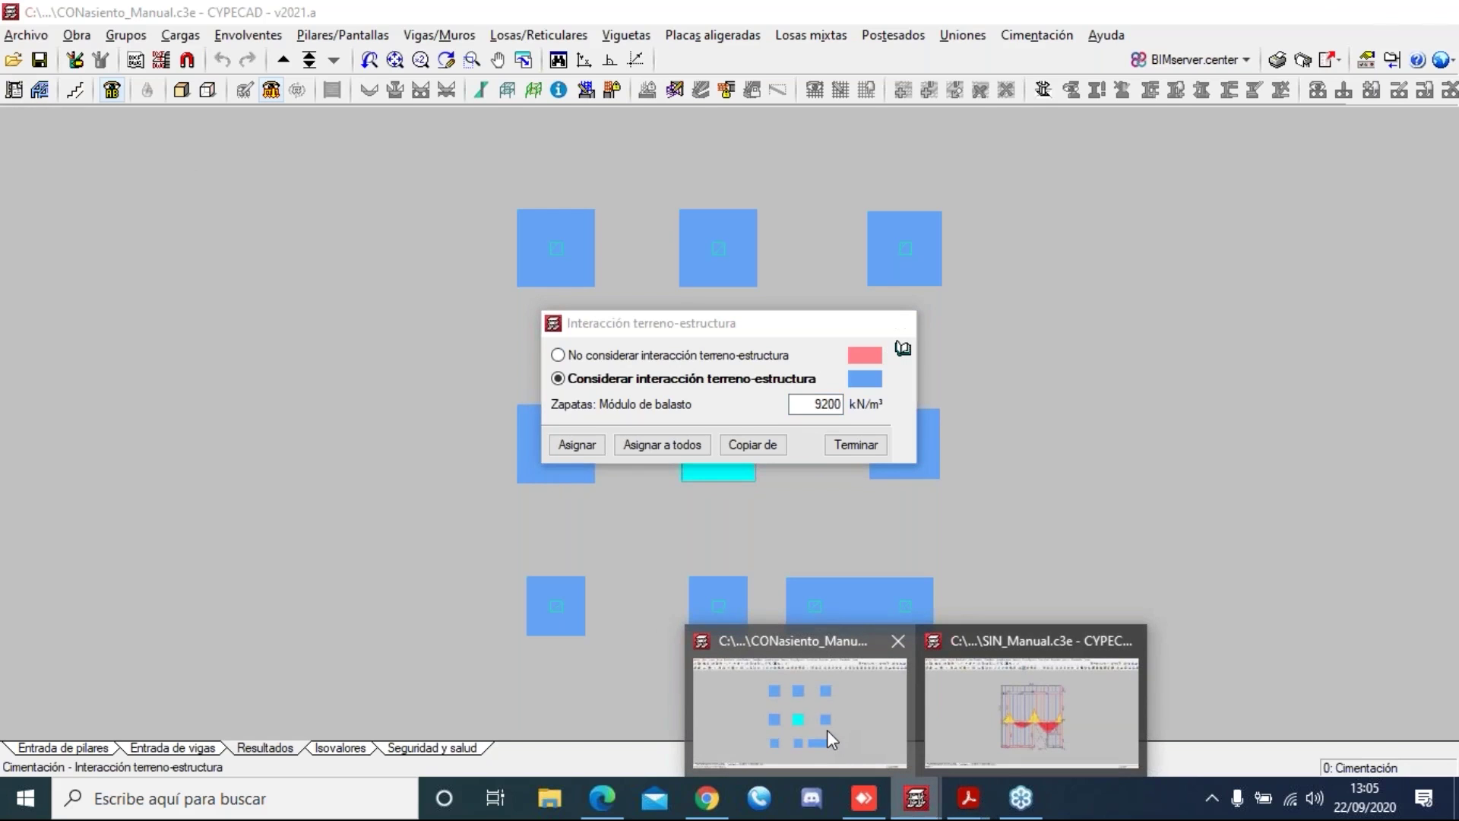
click(978, 691)
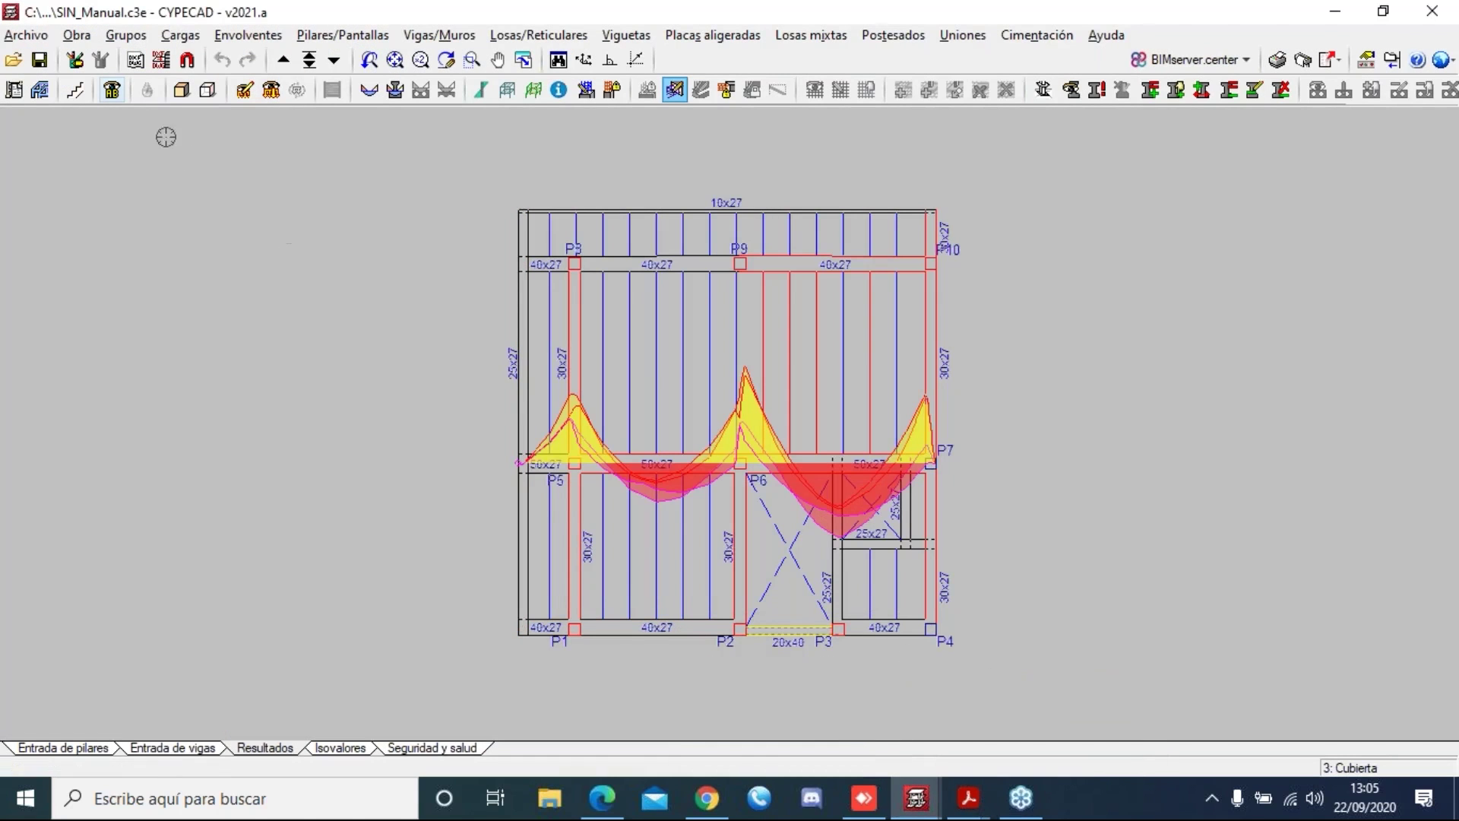
click(13, 61)
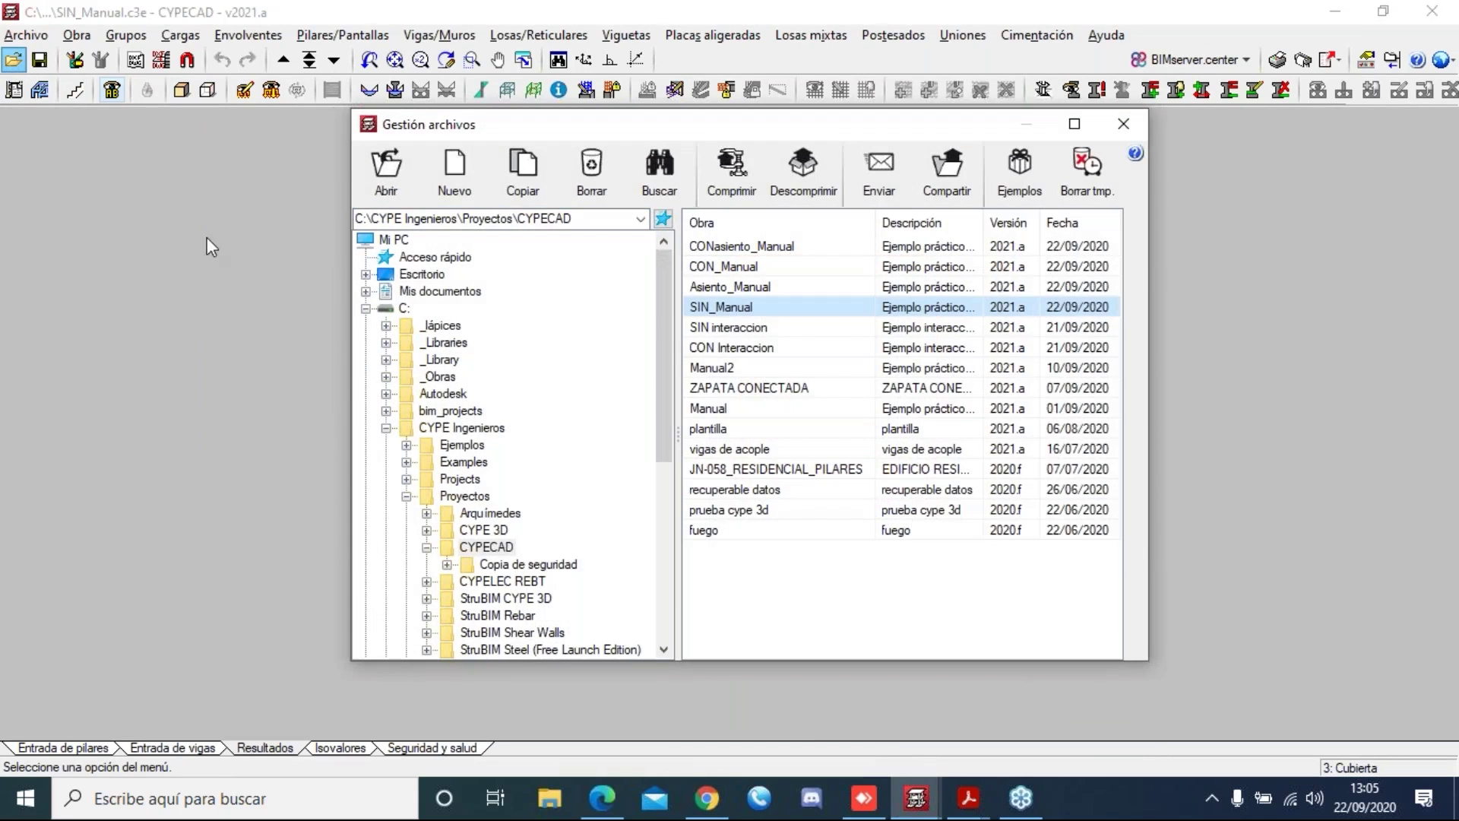
double_click(705, 326)
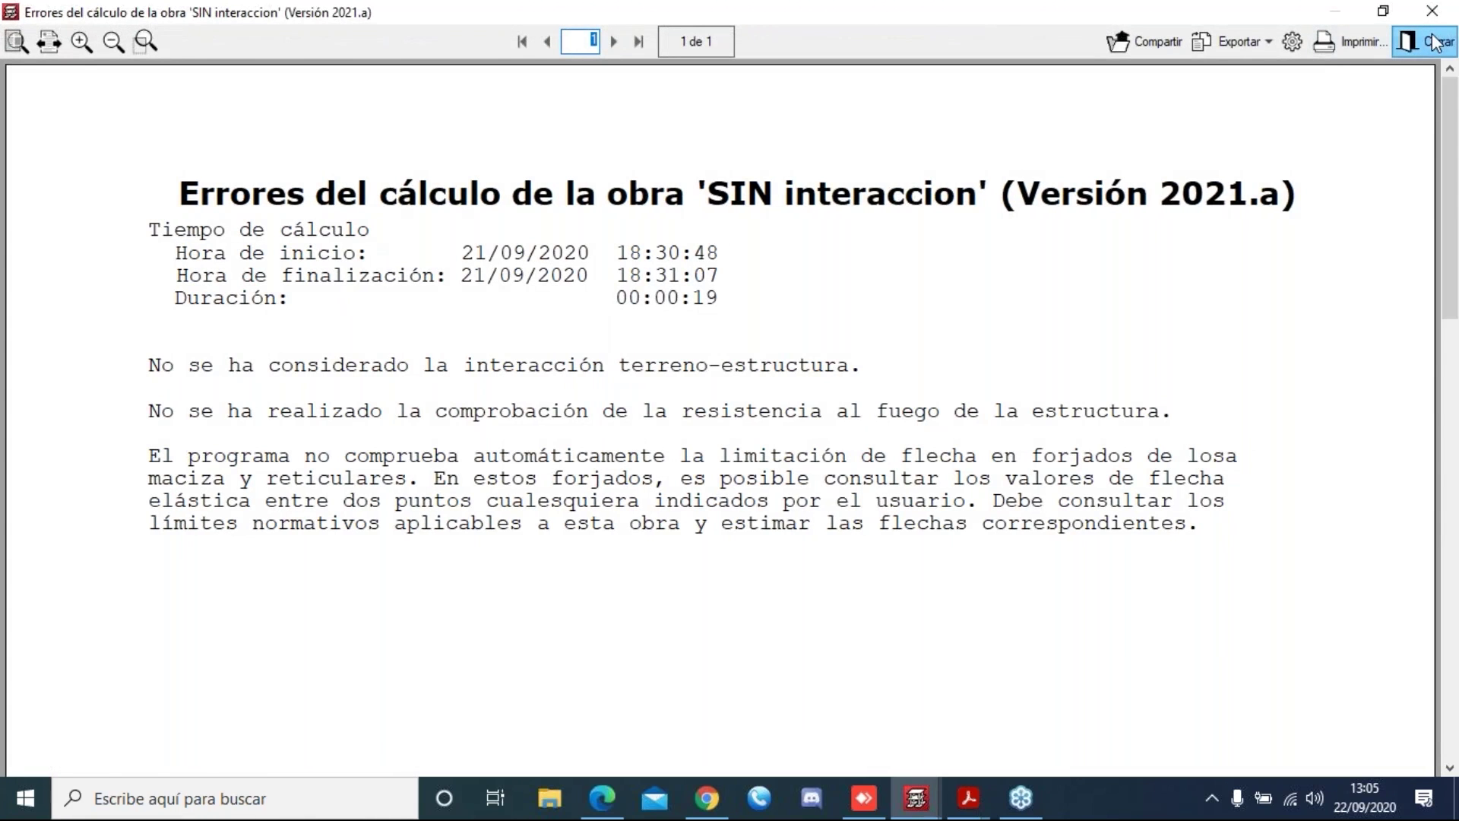
click(1435, 43)
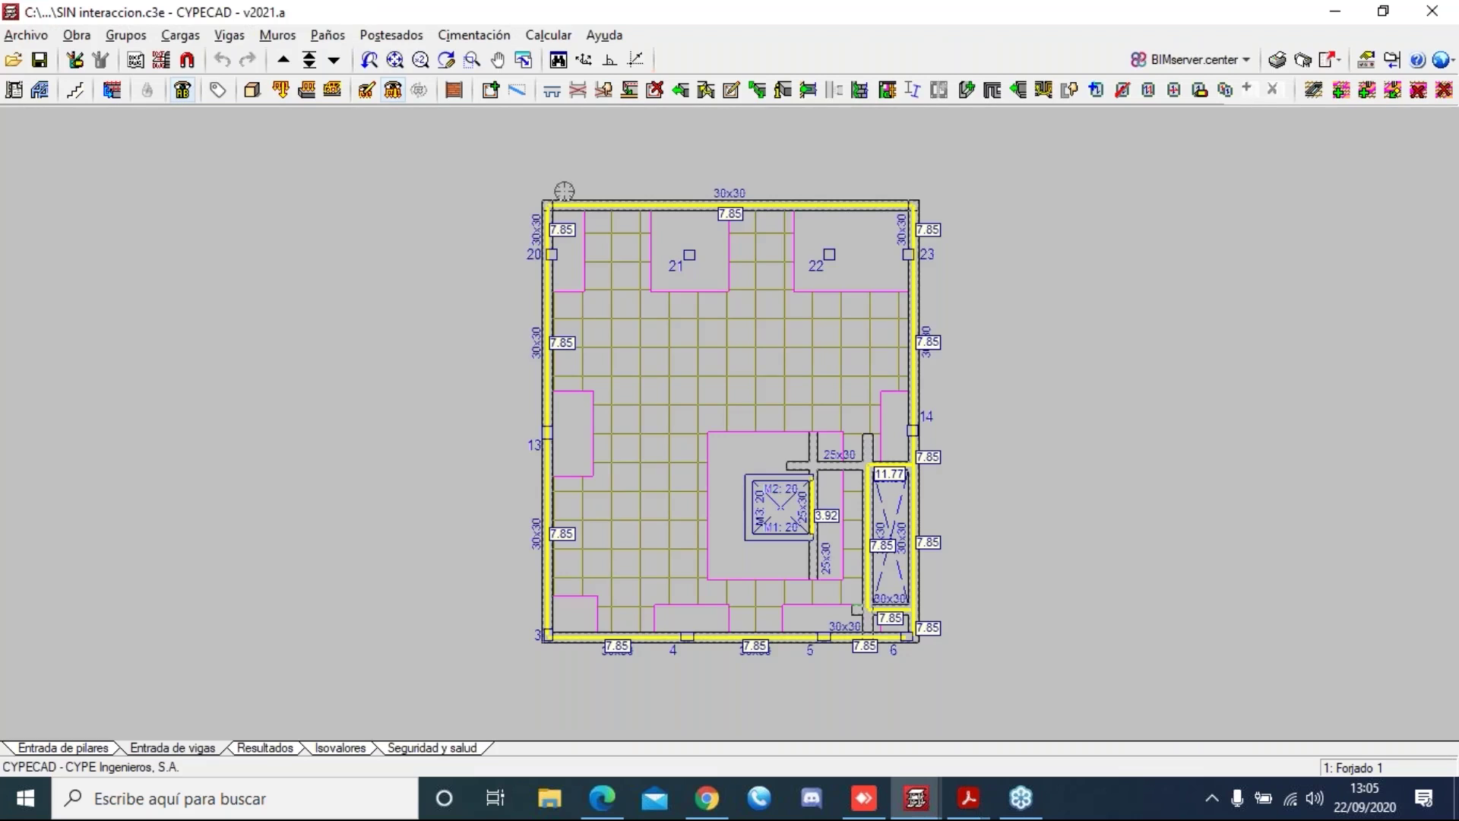
- Reopen the SIN_Manual project from the CYPECAD projects folder and close its calculation error report
click(13, 60)
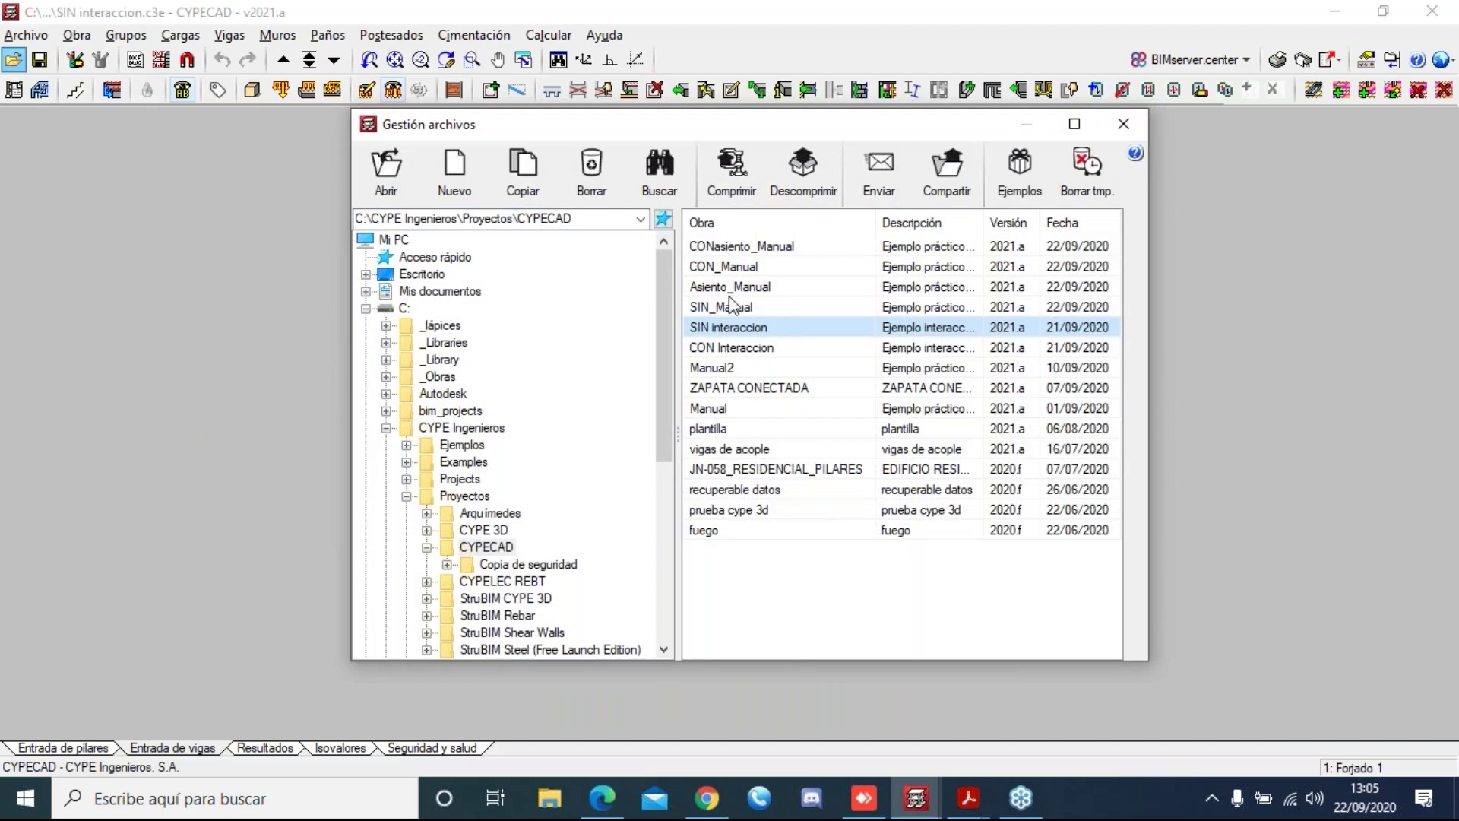
double_click(724, 307)
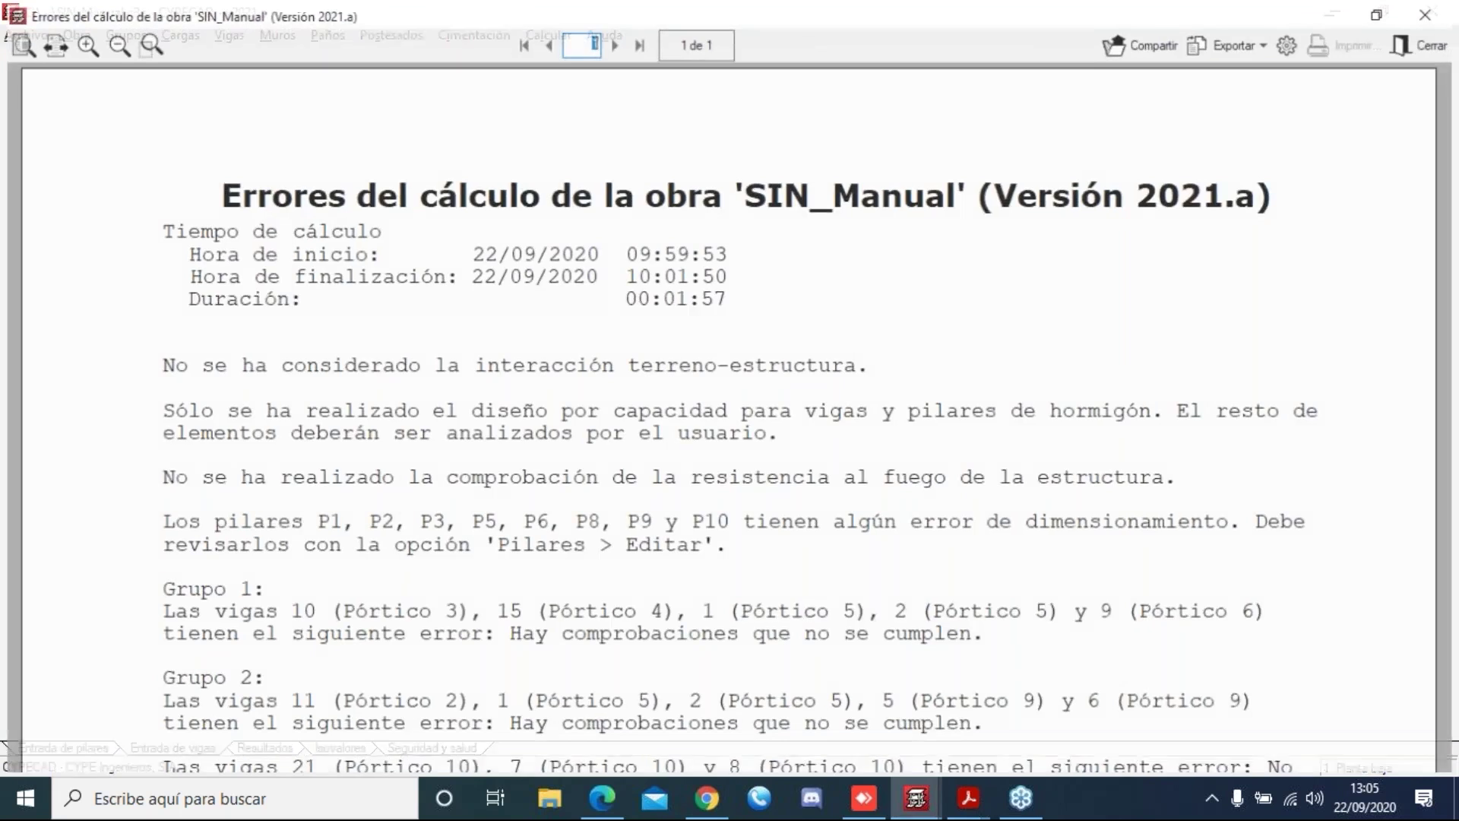
click(1409, 44)
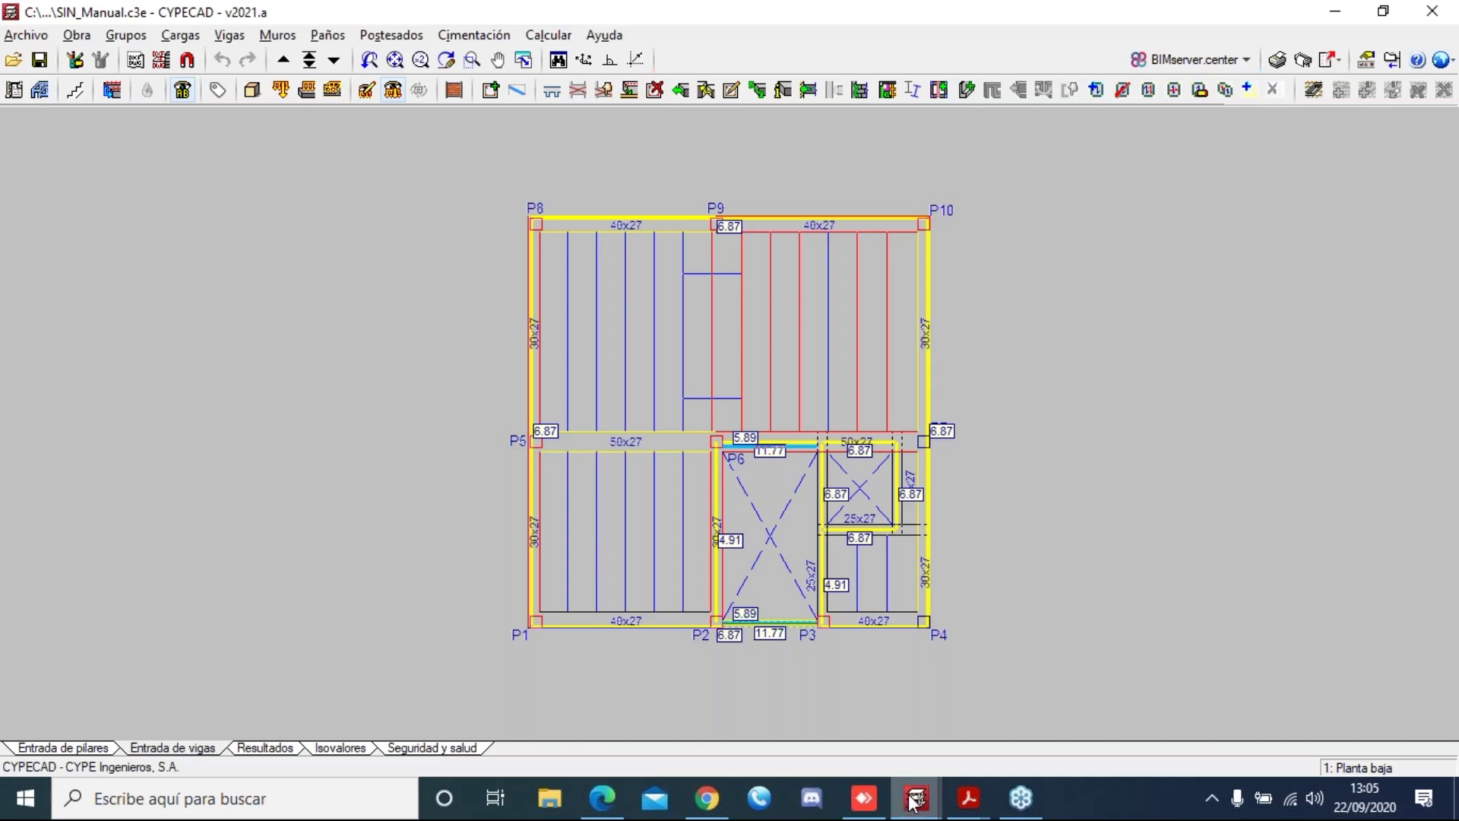
mouse_move(968, 798)
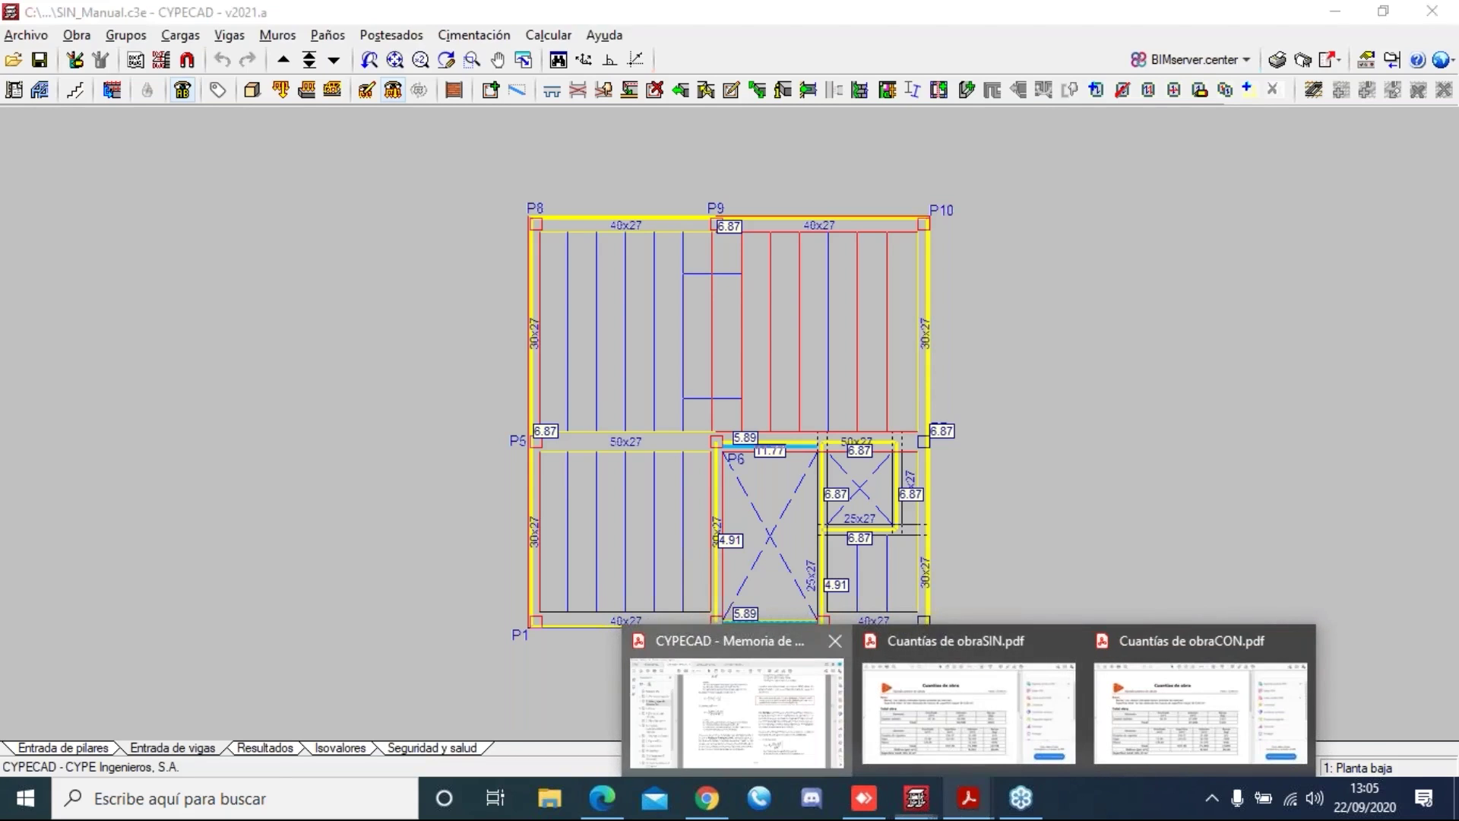
- Switch to the CYPECAD Memoria de cálculo PDF and review page 84's ballast modulus formulas, comparing them with those in CTE DB SE-C
click(734, 706)
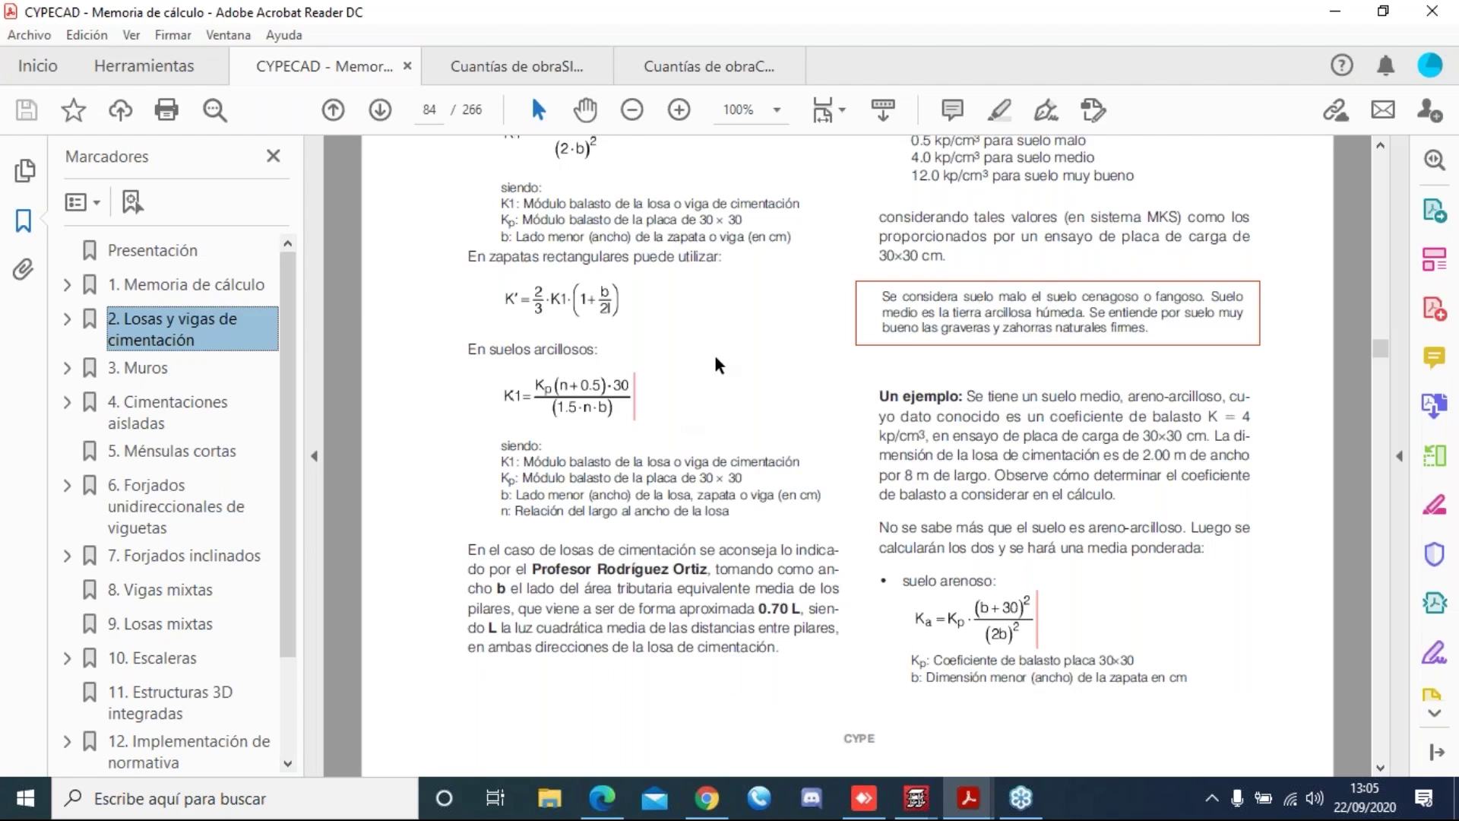
scroll(728, 346, up, 3)
scroll(728, 346, up, 5)
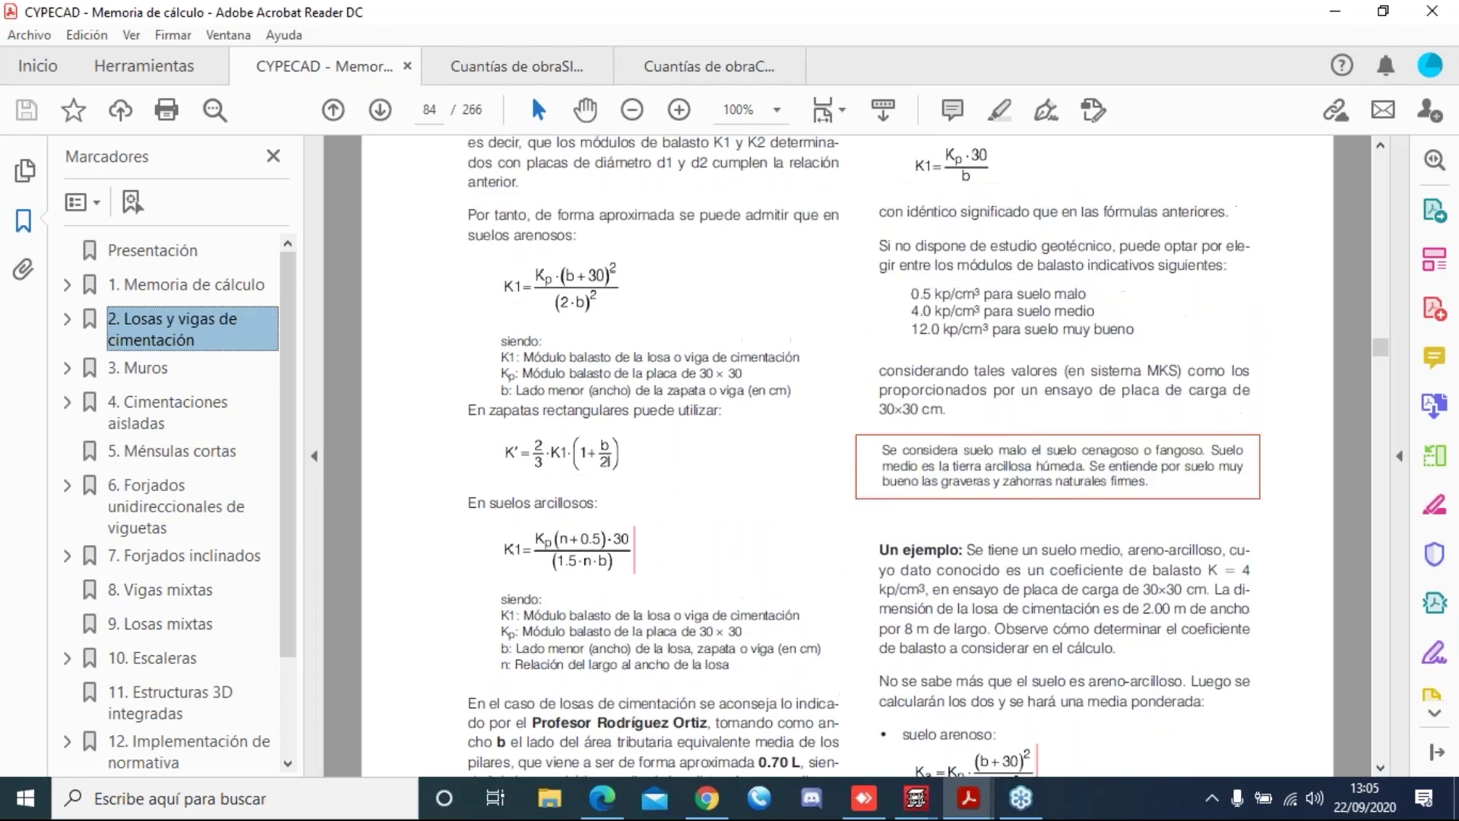
scroll(864, 456, up, 1)
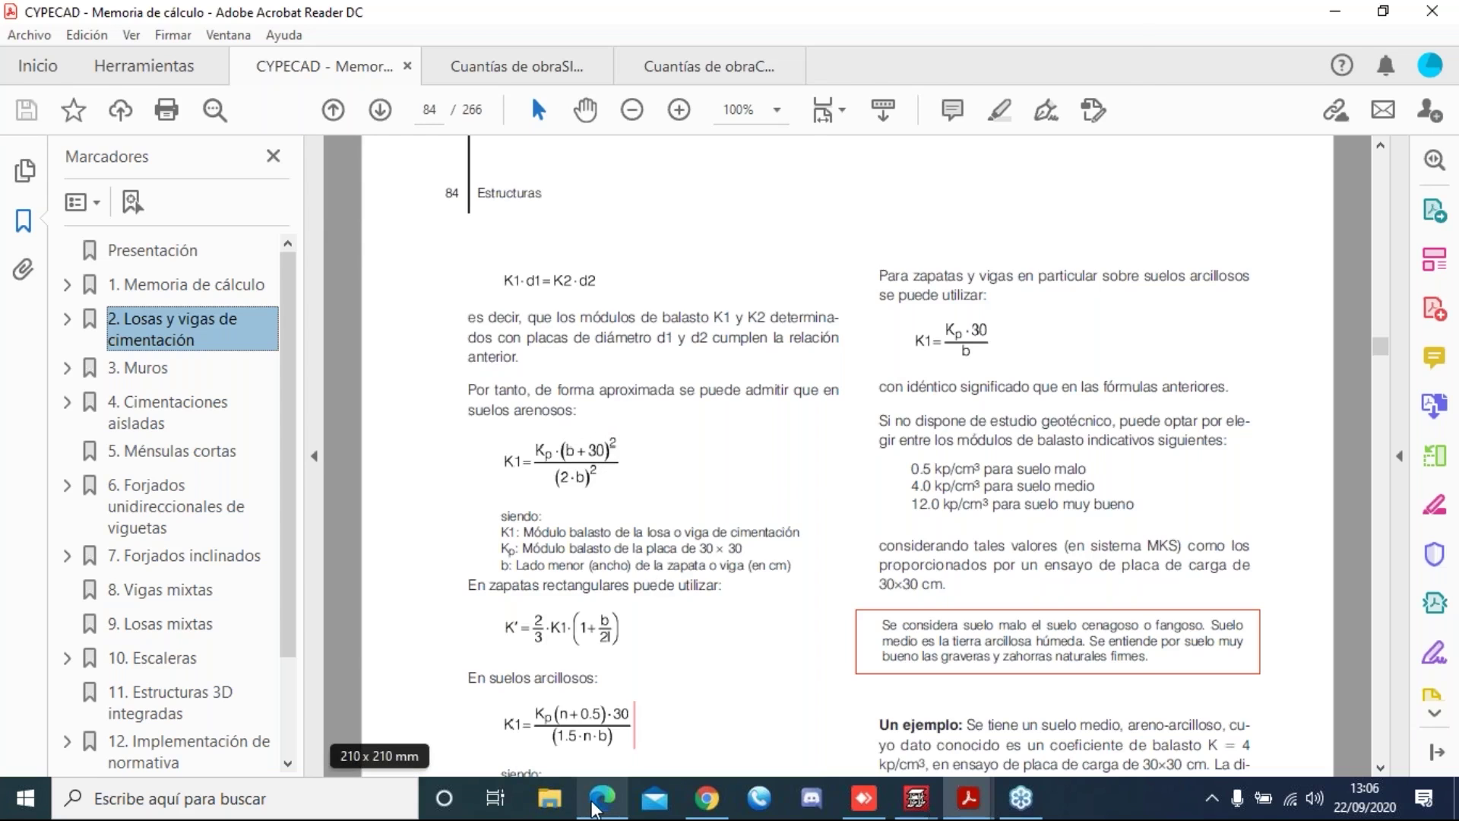
click(602, 798)
scroll(478, 549, down, 2)
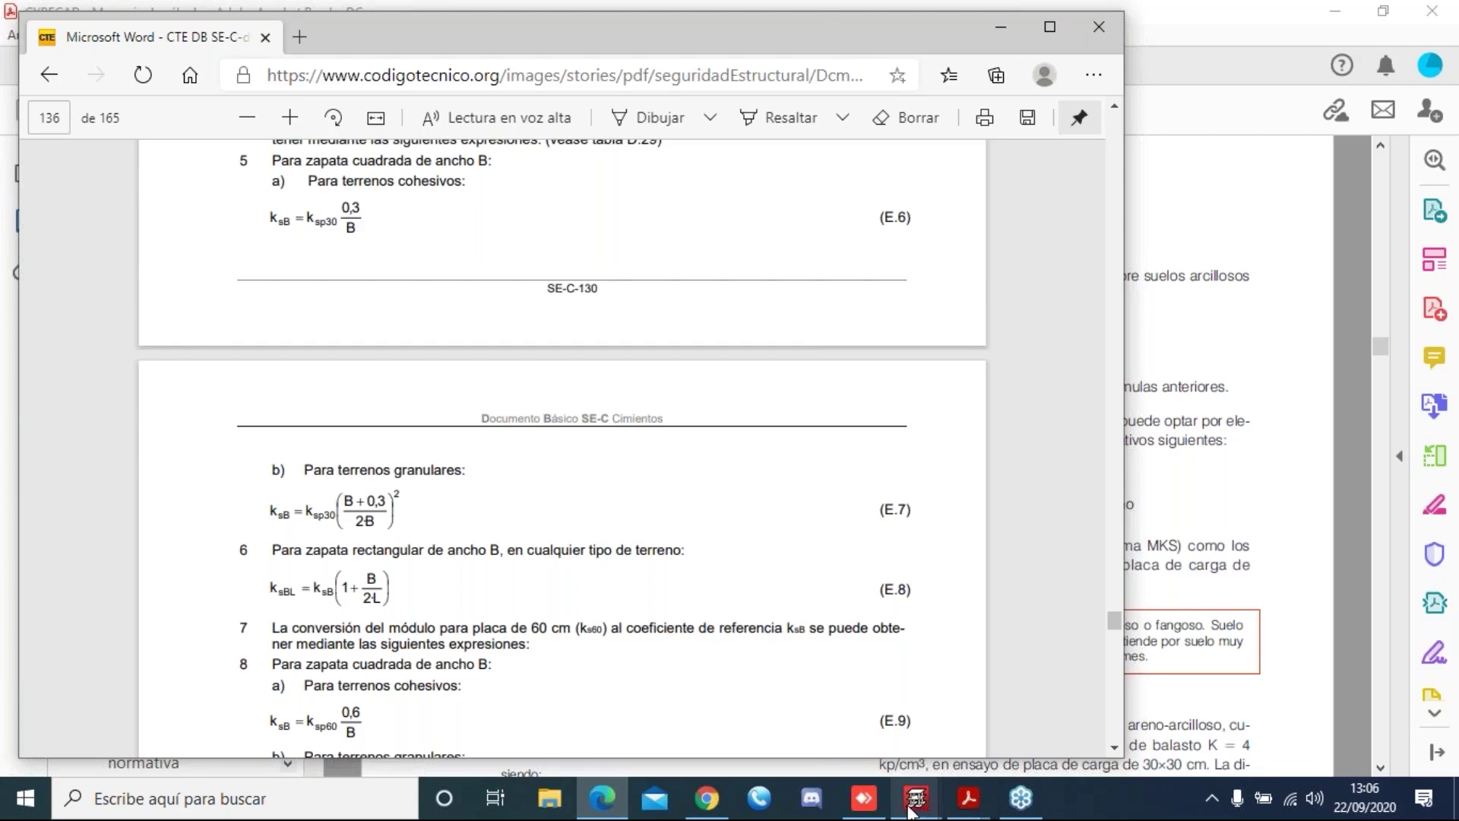
- Switch to the SIN_Manual project in CYPECAD and go to the Cimentación group to show its footings
mouse_move(912, 811)
click(958, 723)
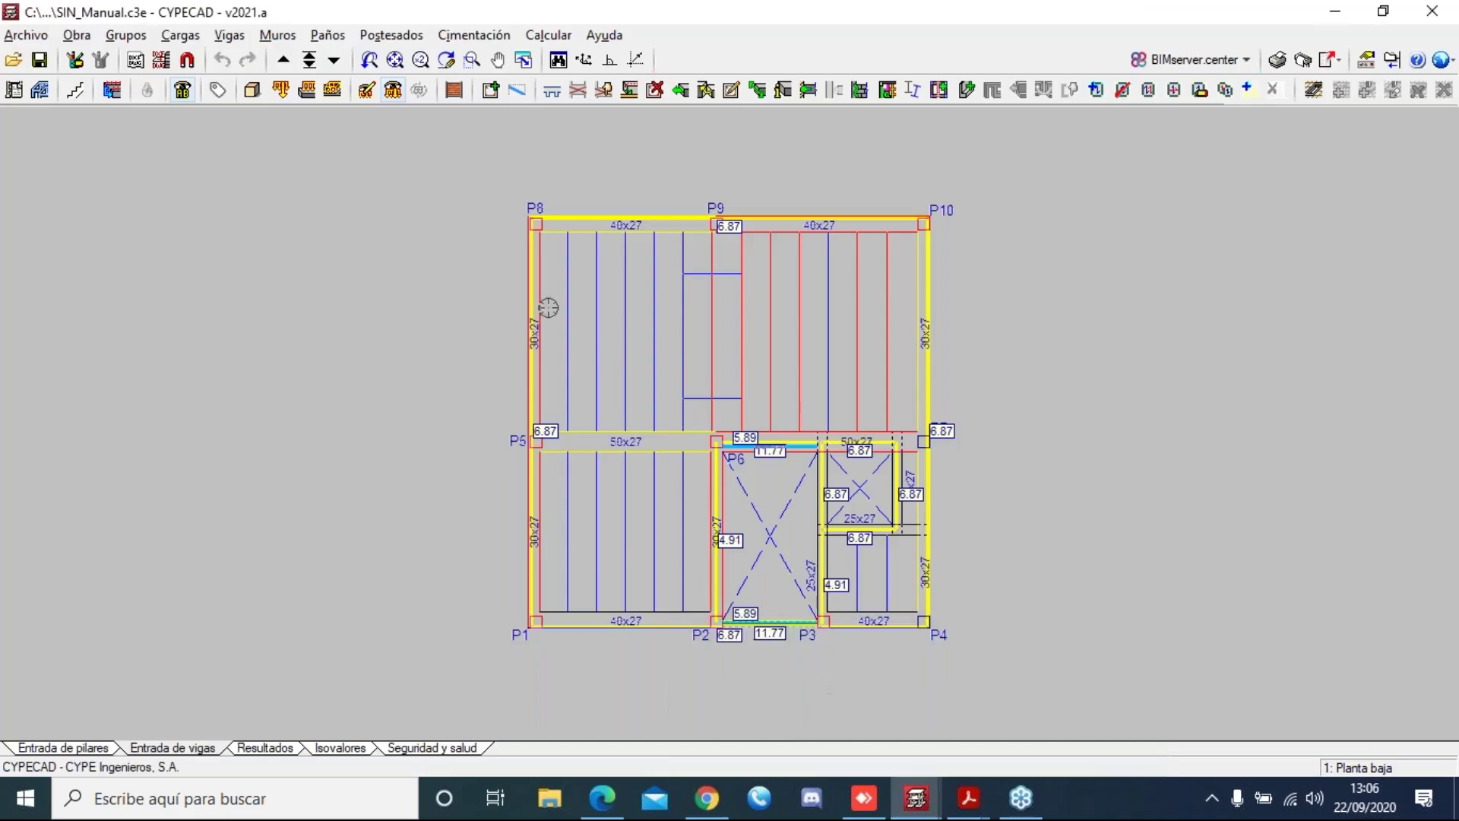
click(310, 59)
click(700, 554)
double_click(705, 560)
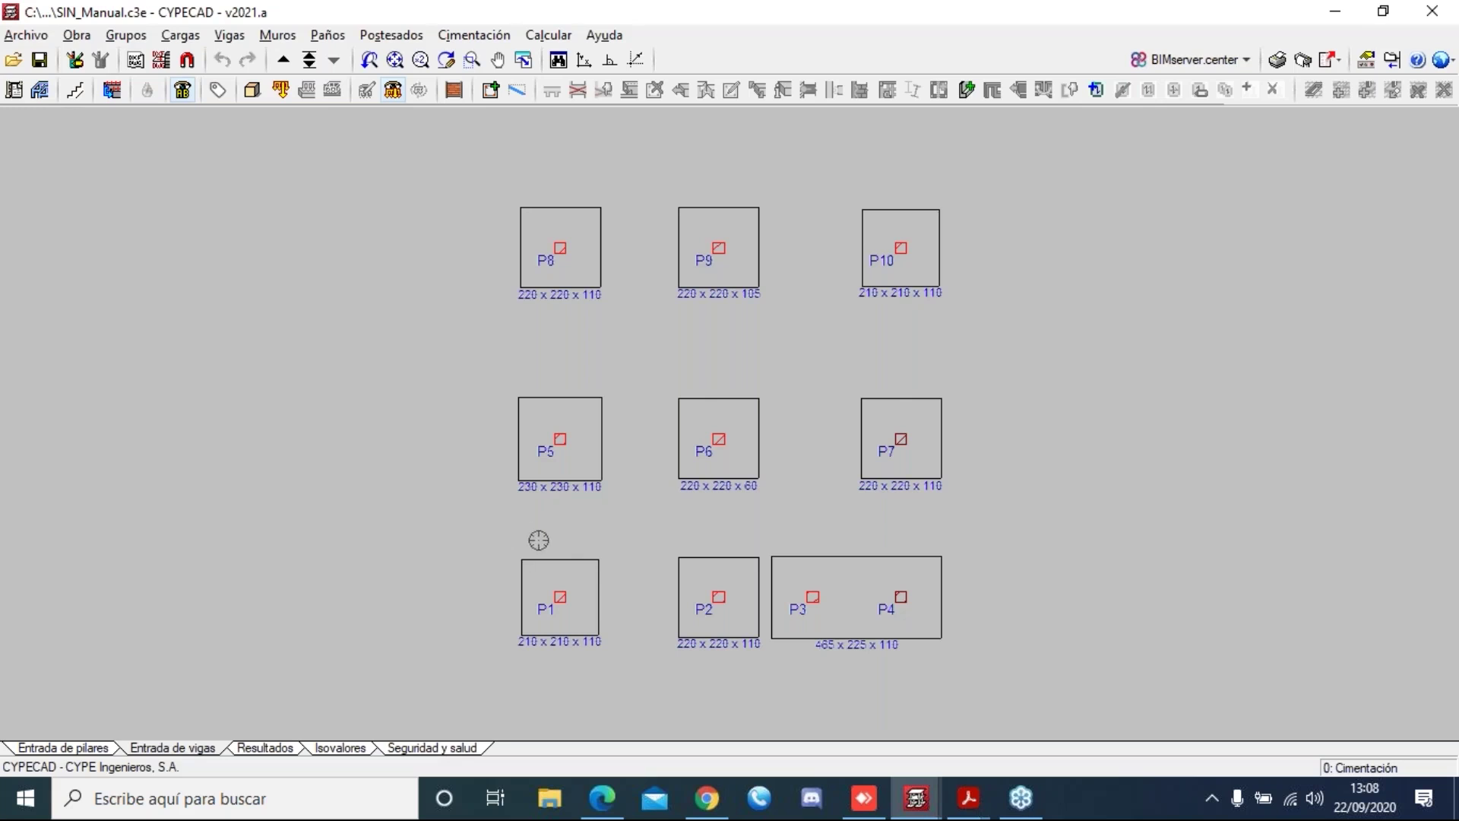
- Switch to the Memoria de cálculo PDF and examine the ballast coefficient worked example for sandy and clayey soil on pages 84–85
click(962, 794)
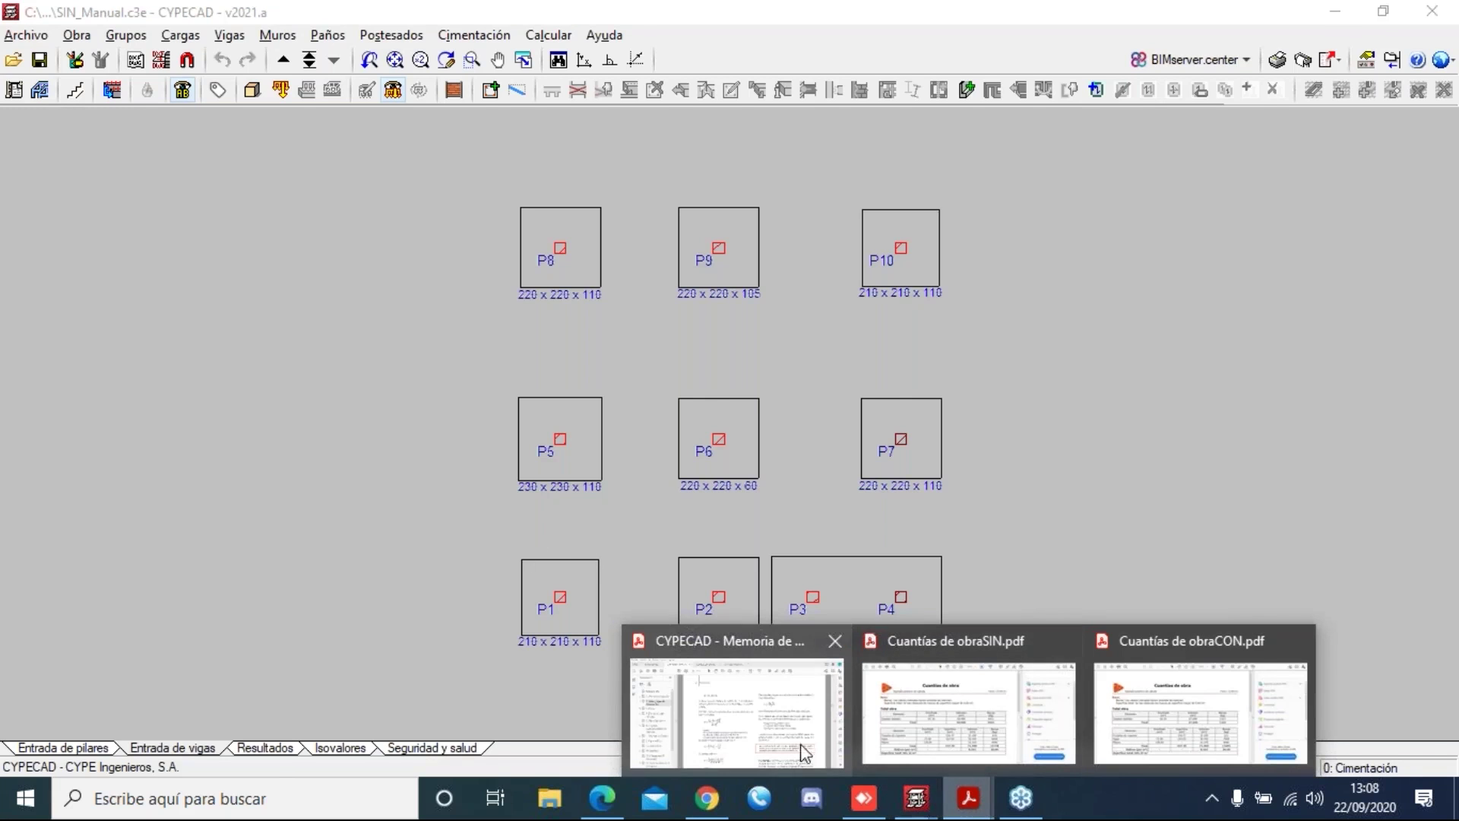
click(792, 745)
scroll(646, 502, down, 3)
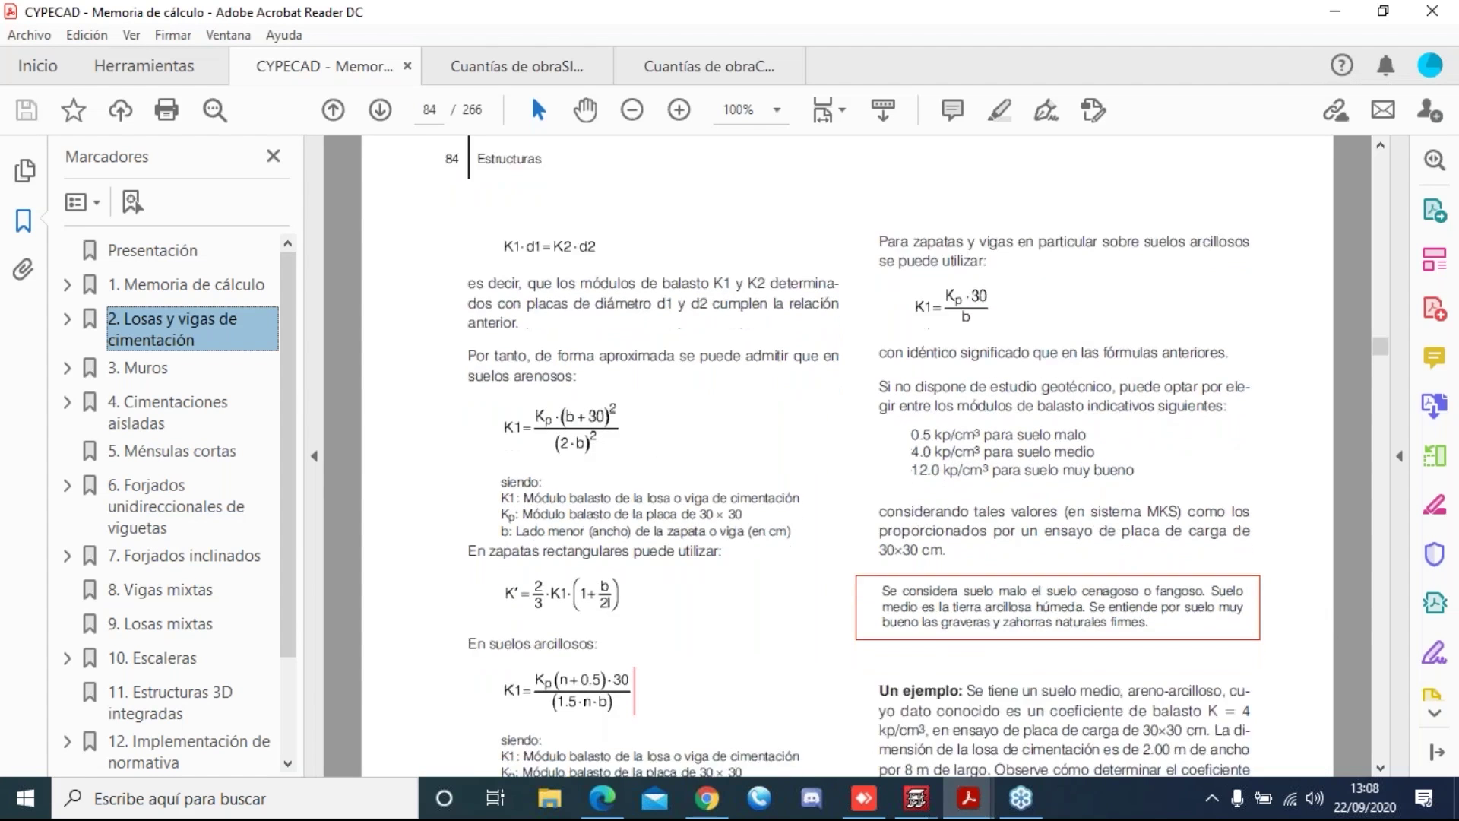
scroll(820, 559, down, 10)
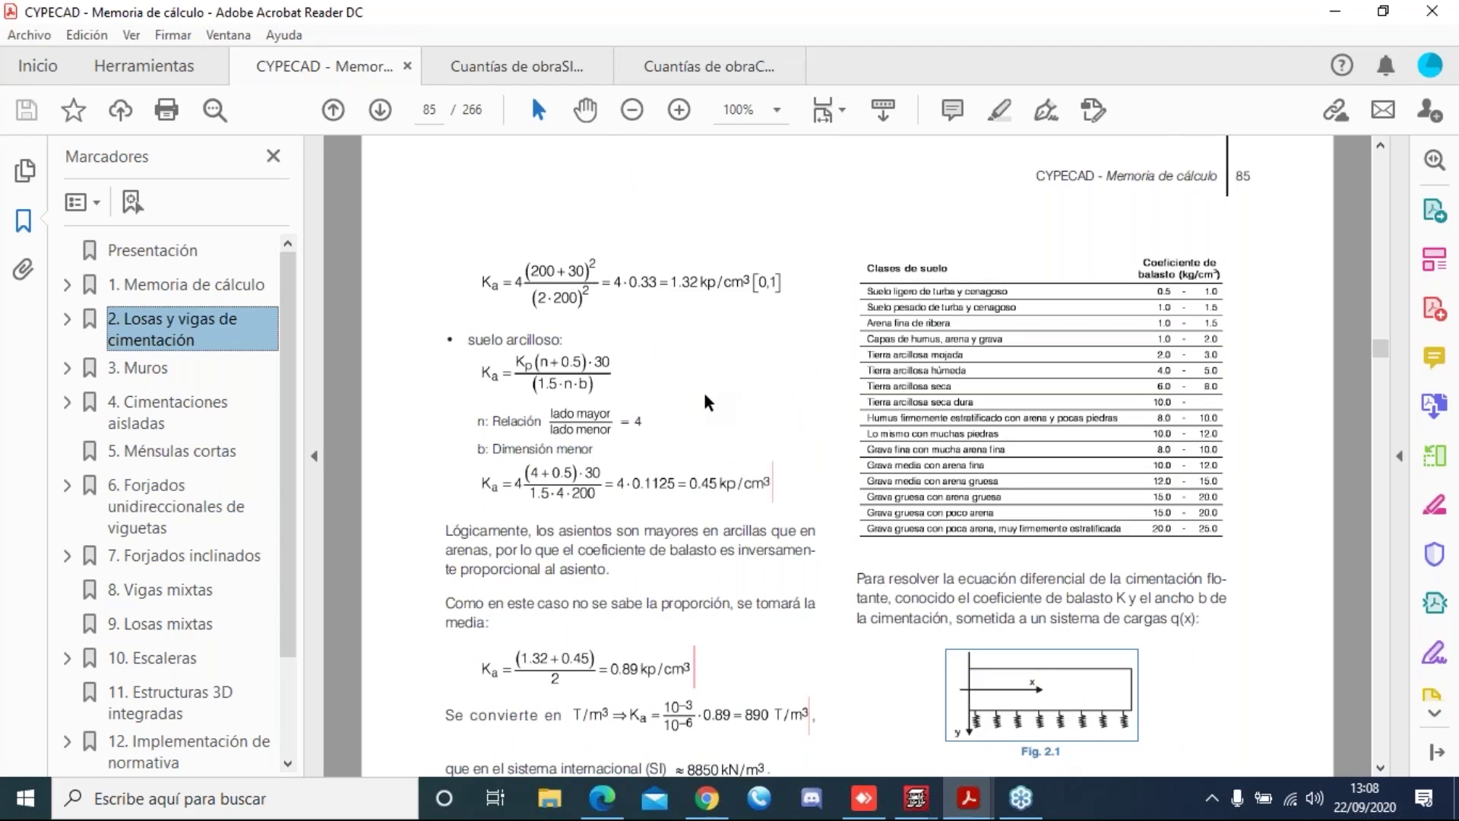
scroll(708, 403, up, 9)
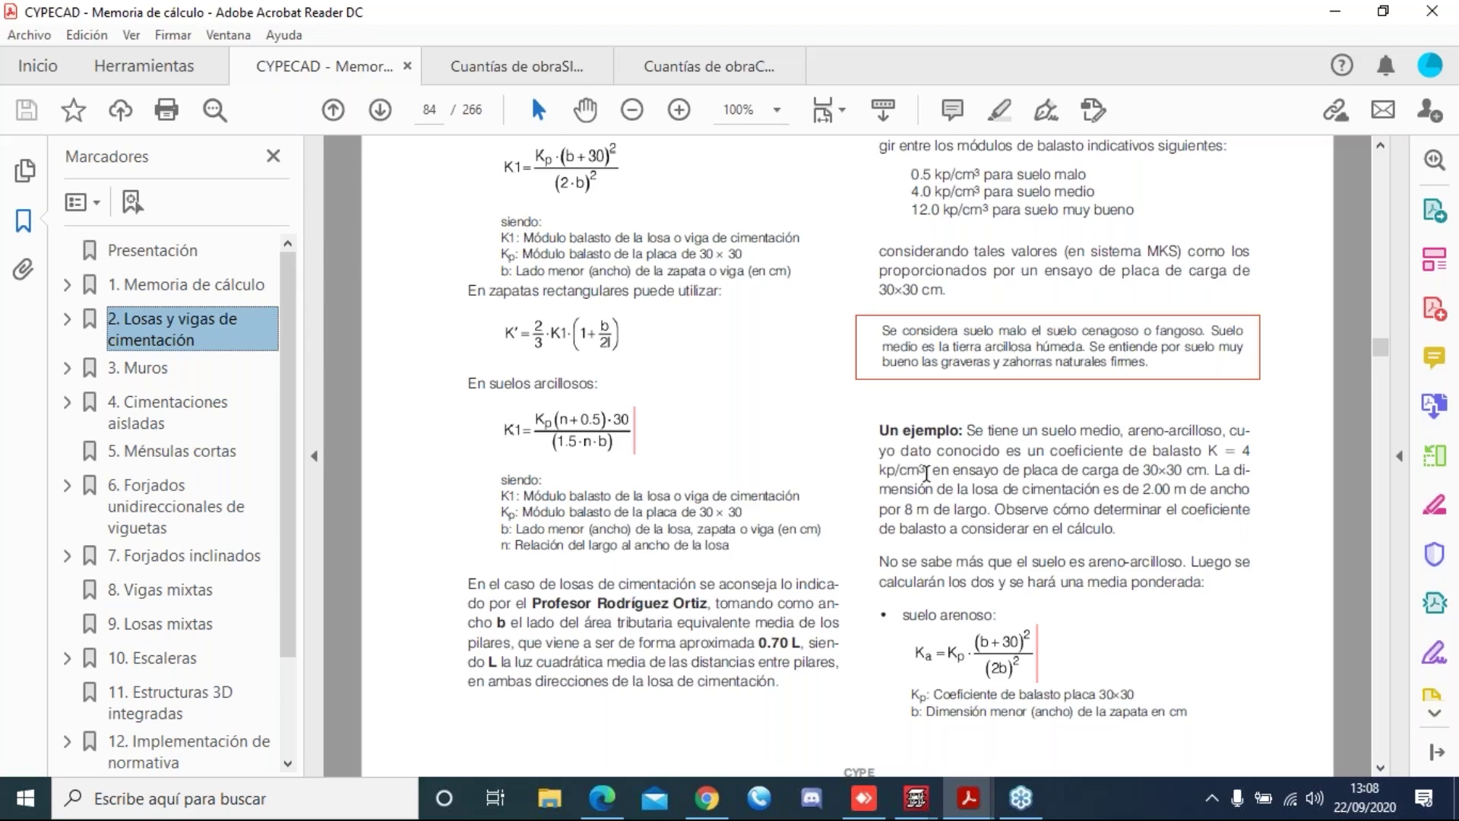
scroll(924, 483, down, 10)
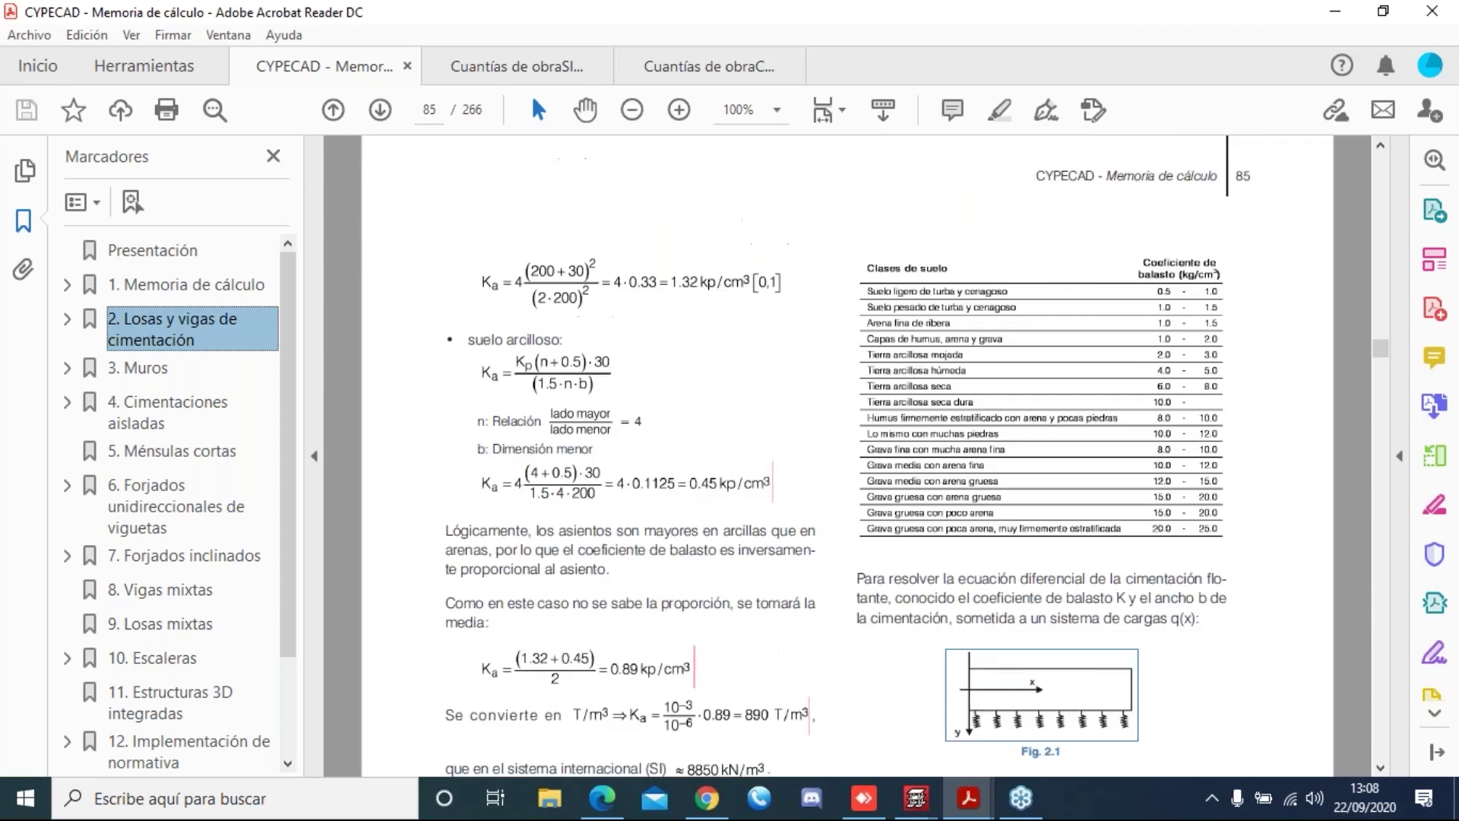
scroll(598, 481, down, 2)
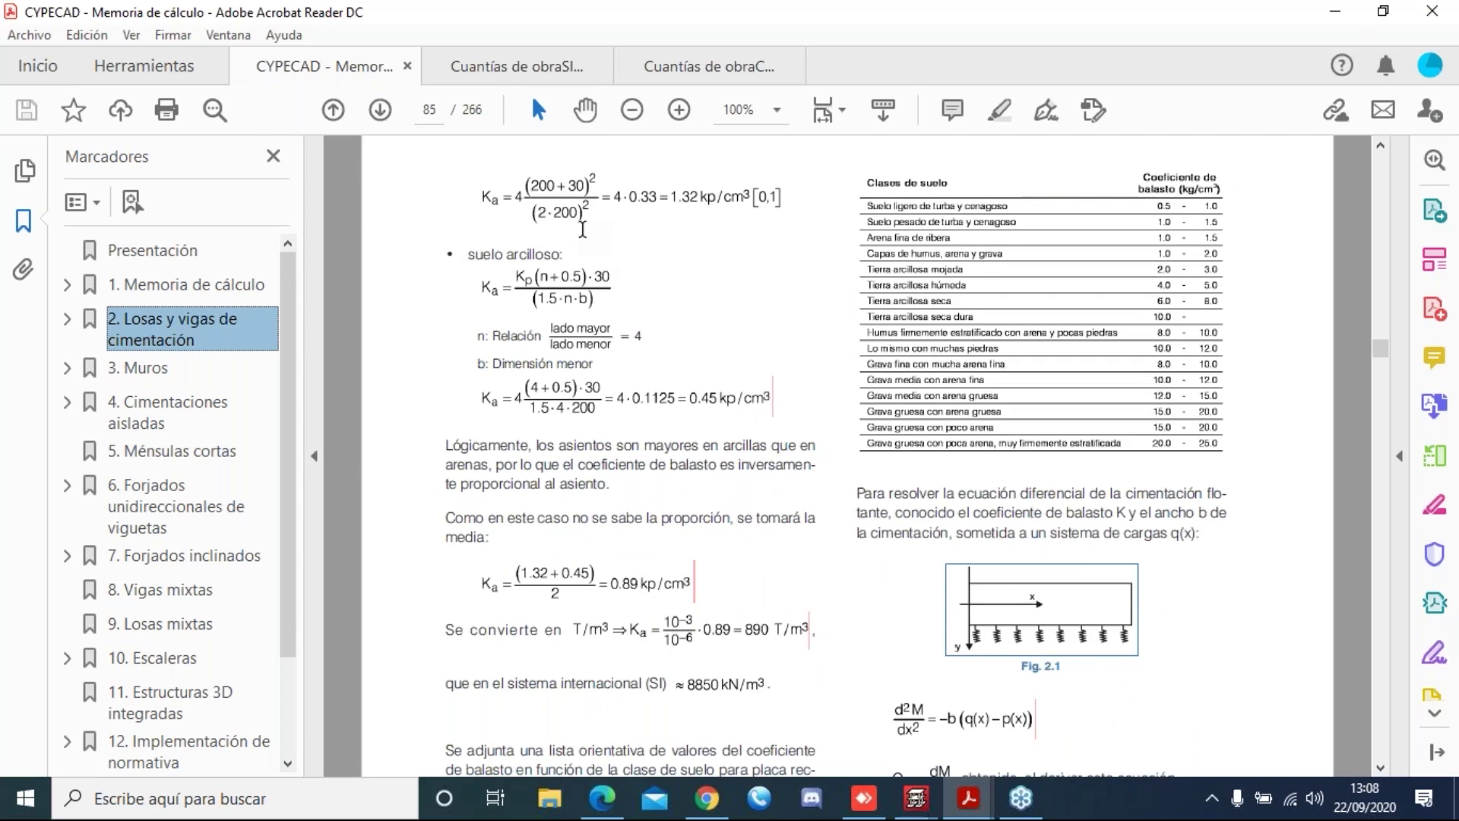
scroll(582, 230, up, 1)
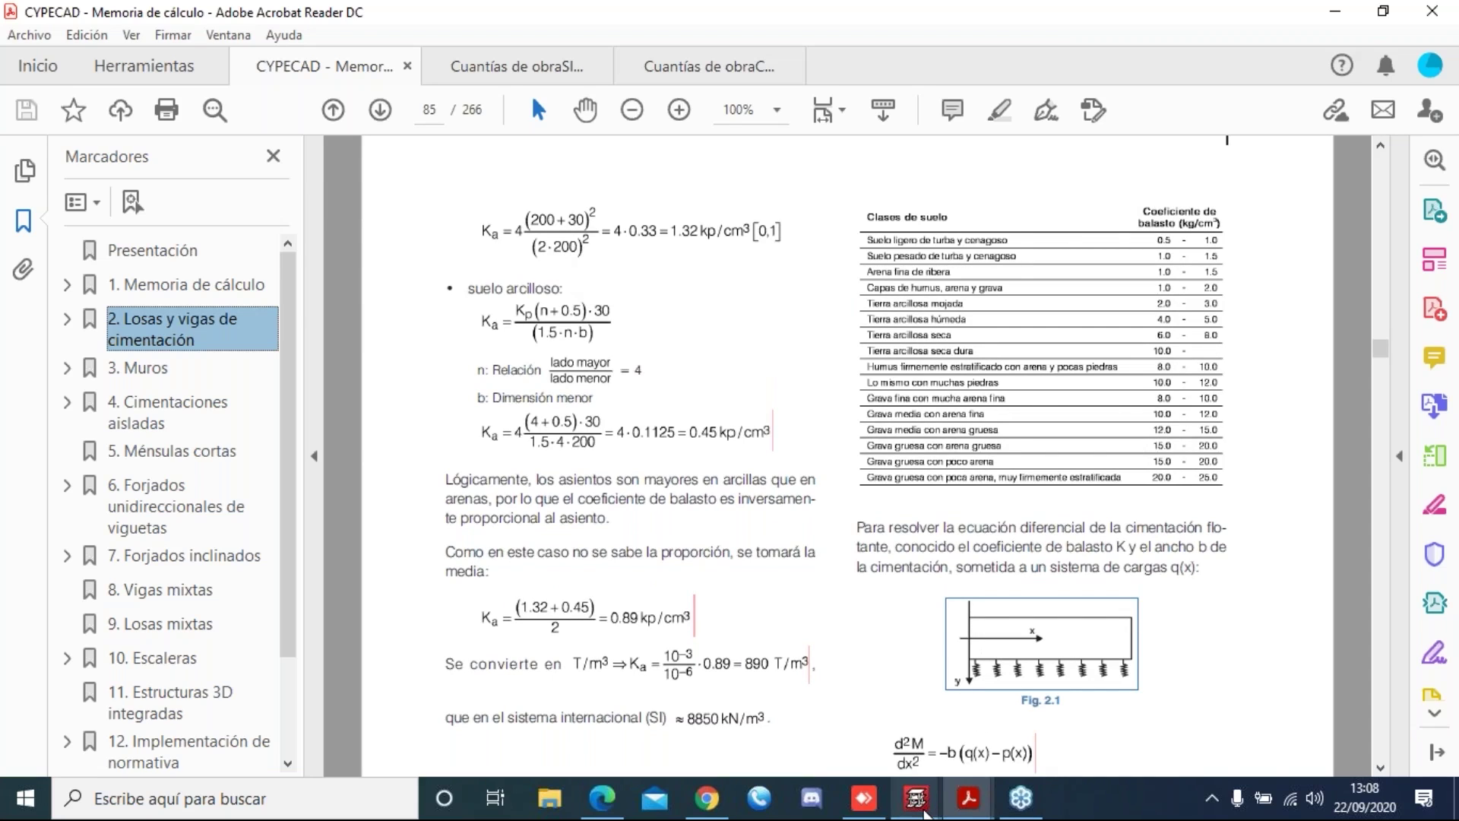
- In SIN_Manual, open Interacción terreno-estructura, copy the settings from footing P6 to check them, and finish the command
click(923, 807)
click(974, 723)
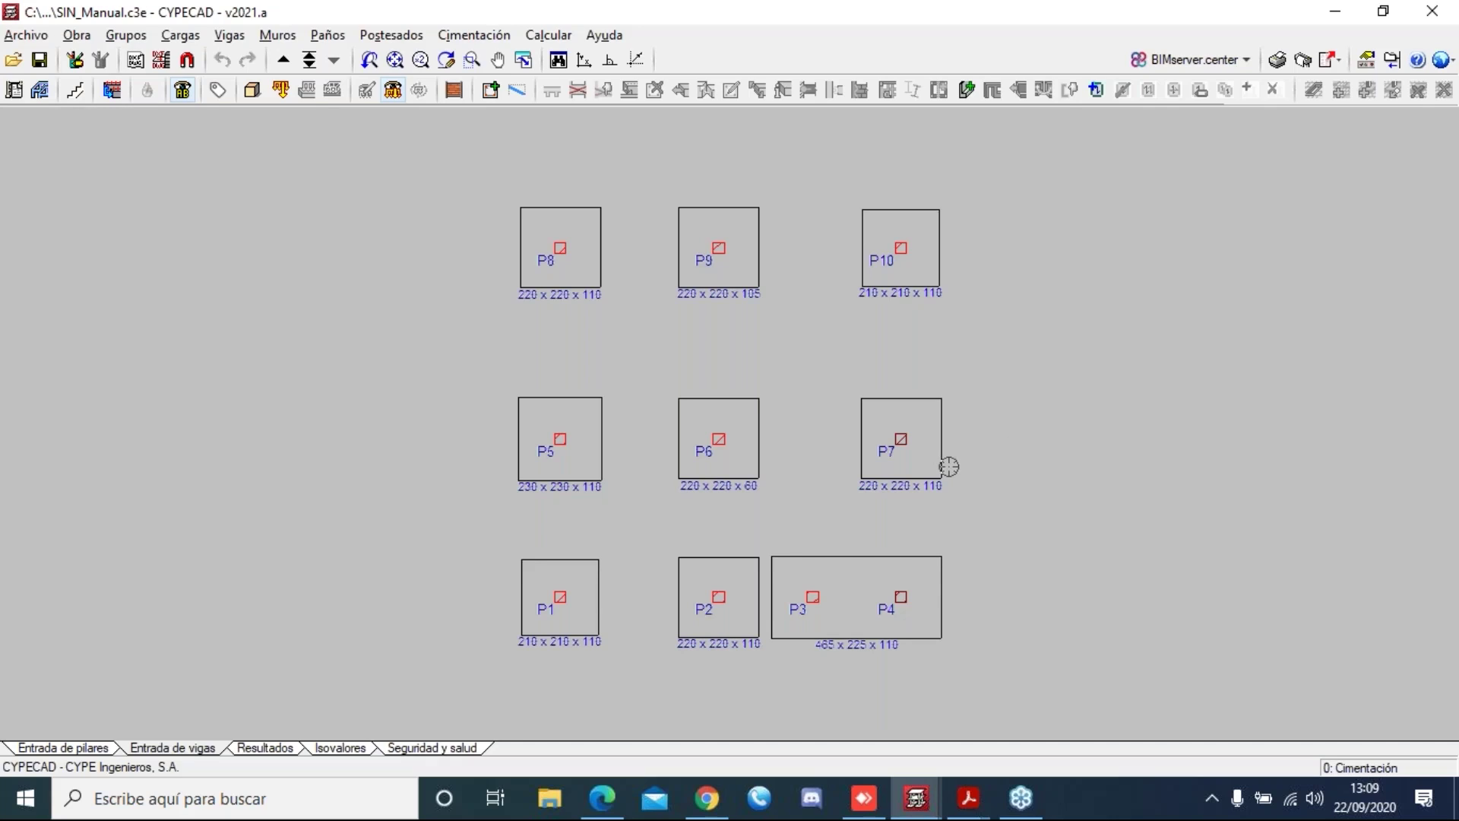
click(477, 38)
click(490, 61)
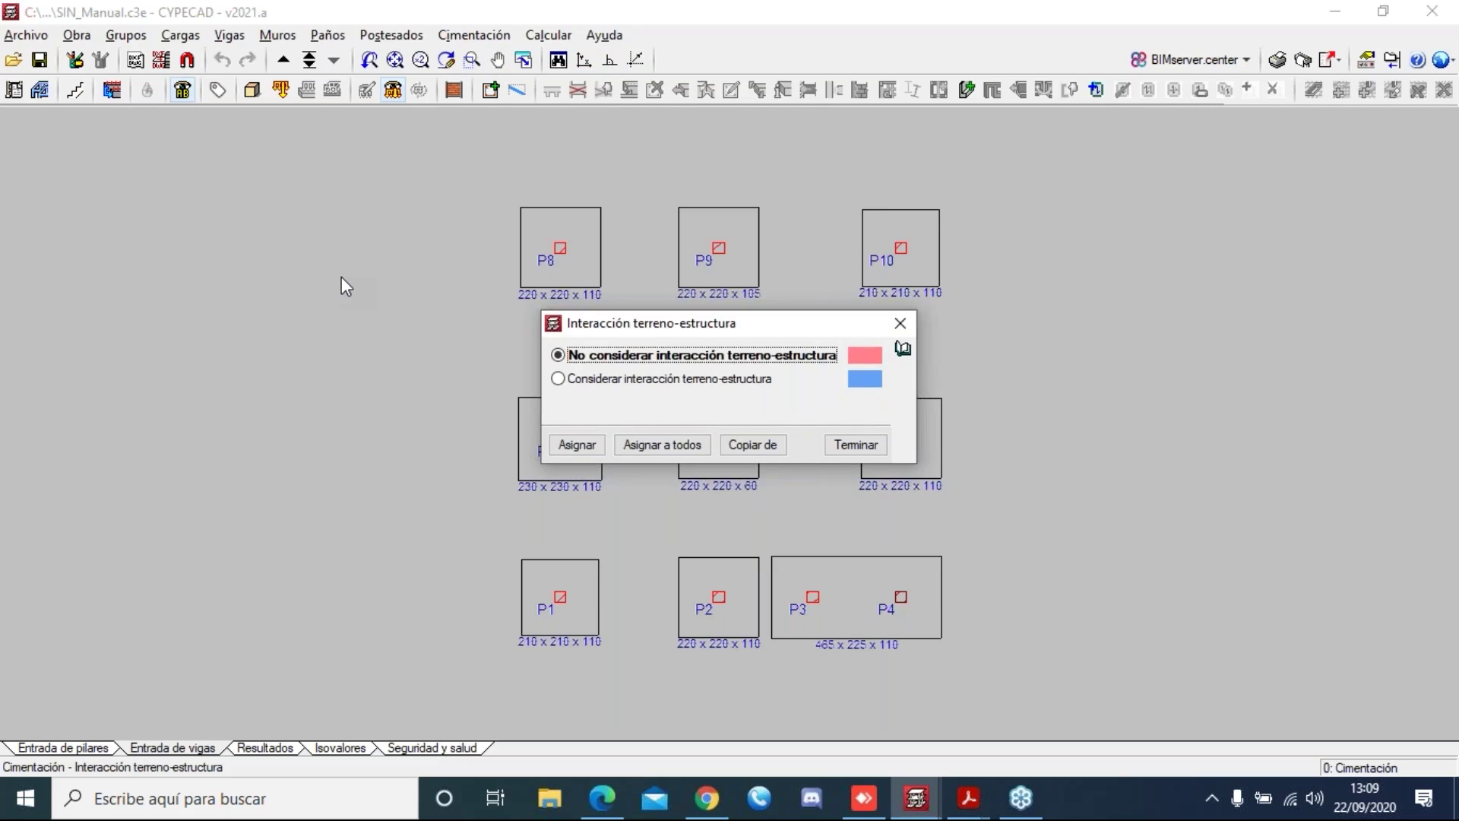
click(746, 447)
click(740, 459)
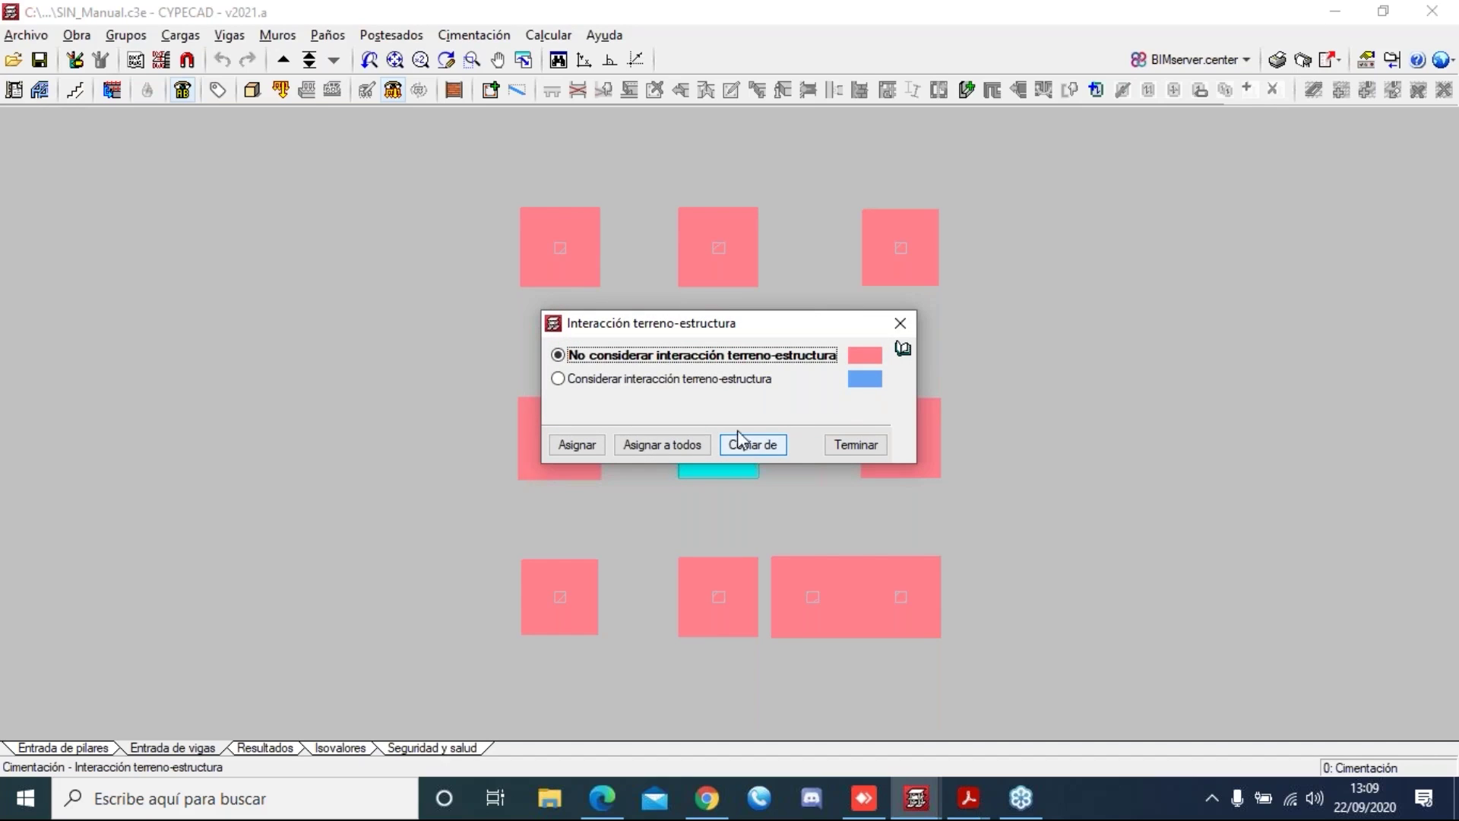
click(838, 446)
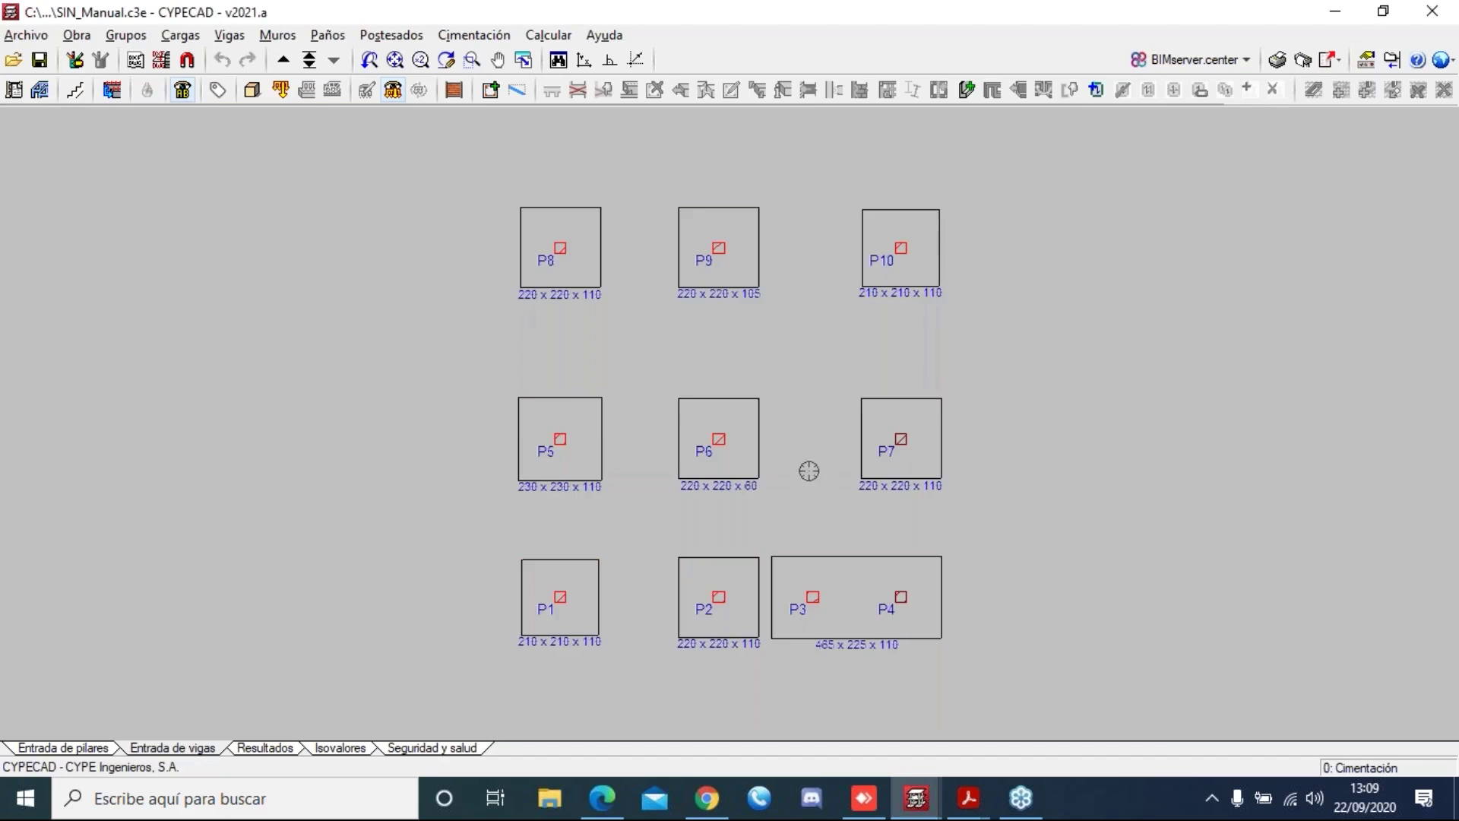
- Switch to CONasiento_Manual, copy the soil-structure interaction settings from footing P6 to check its ballast modulus, and finish the command
click(916, 794)
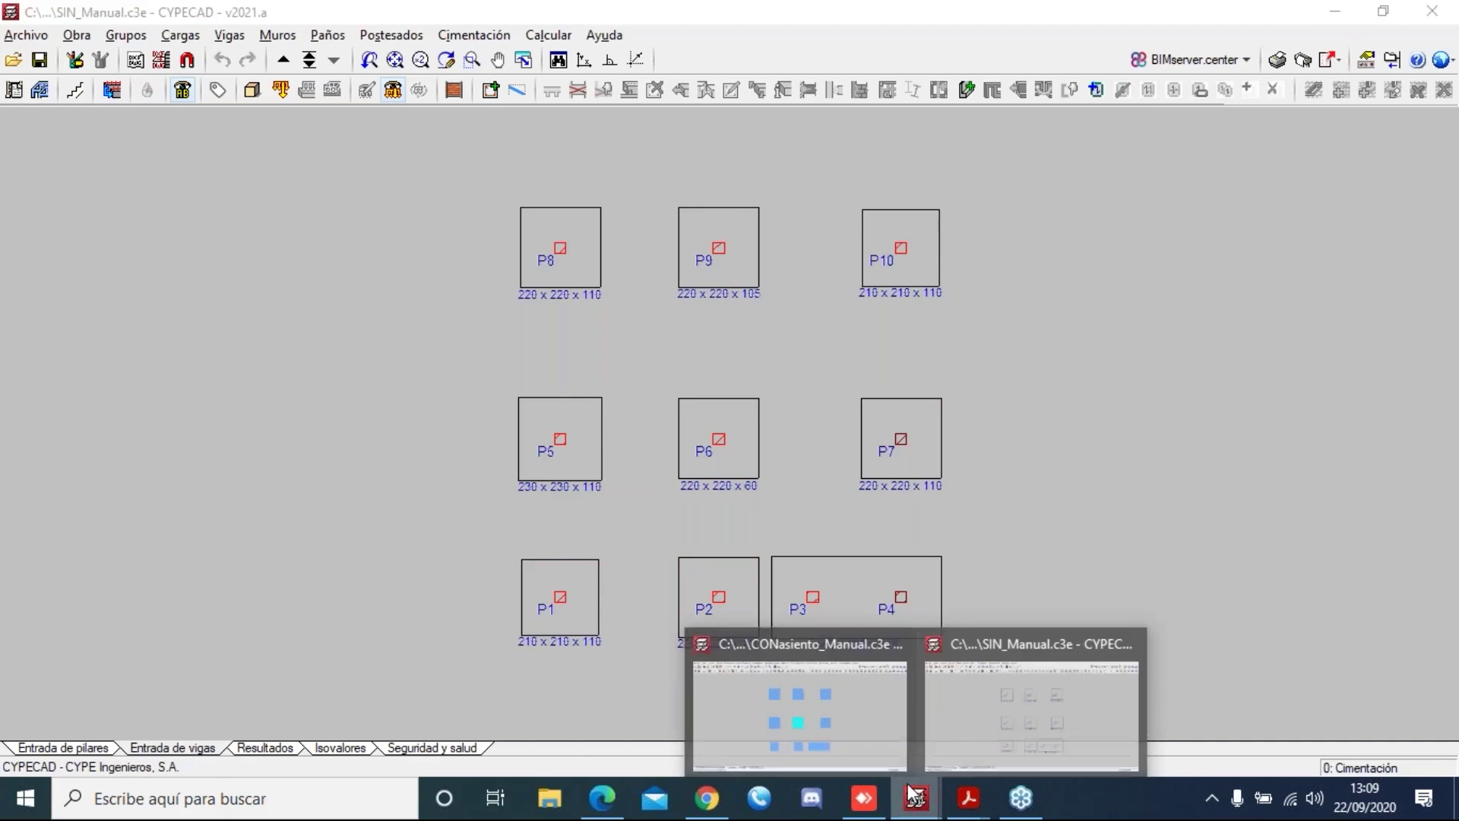
click(829, 716)
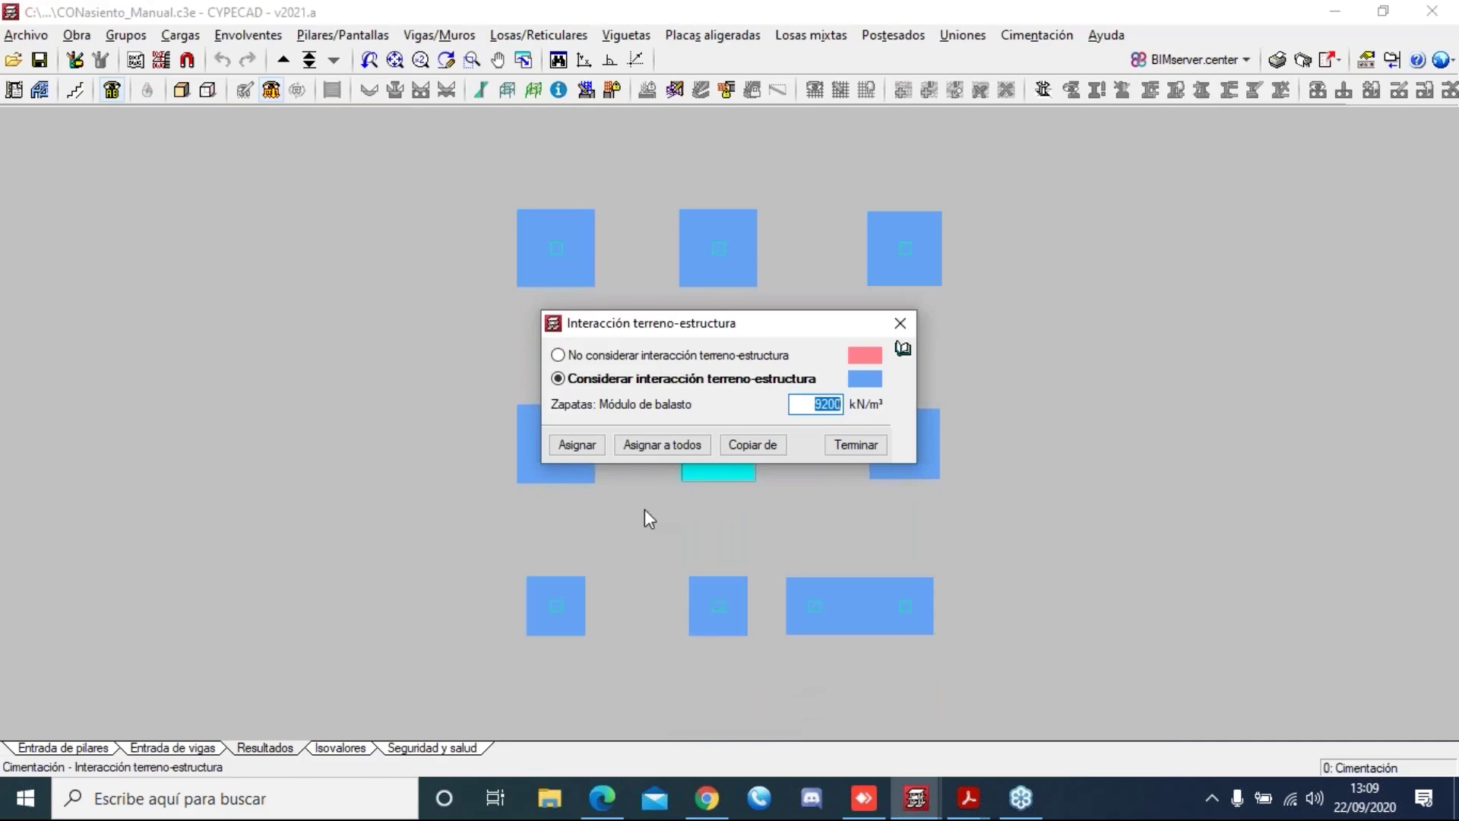
click(760, 445)
click(724, 479)
click(854, 446)
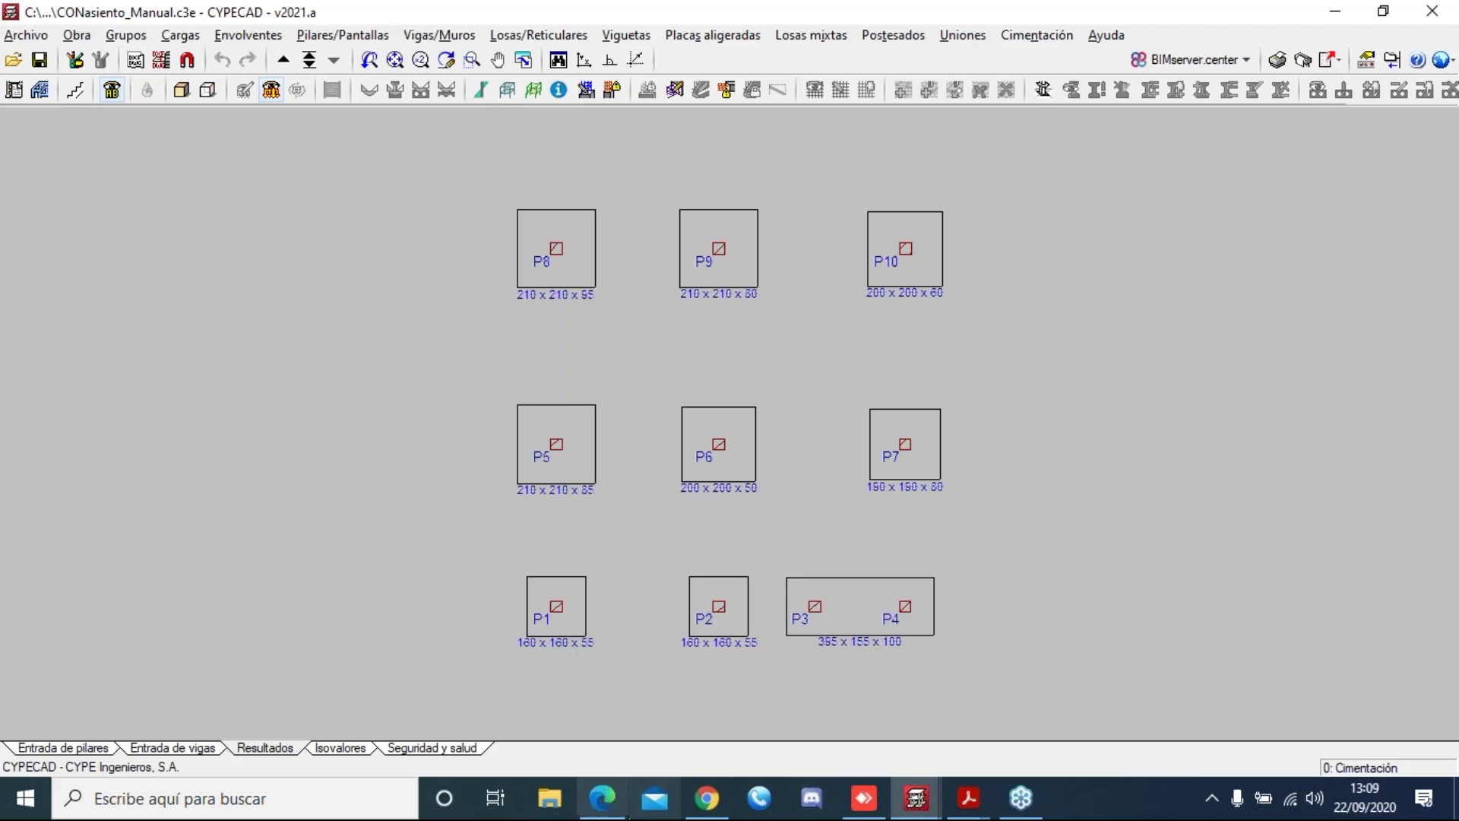
- Review the footing formulas on page 136 of CTE DB SE-C and compare them with pages 84–85 of the Memoria de cálculo
click(604, 800)
scroll(426, 456, down, 3)
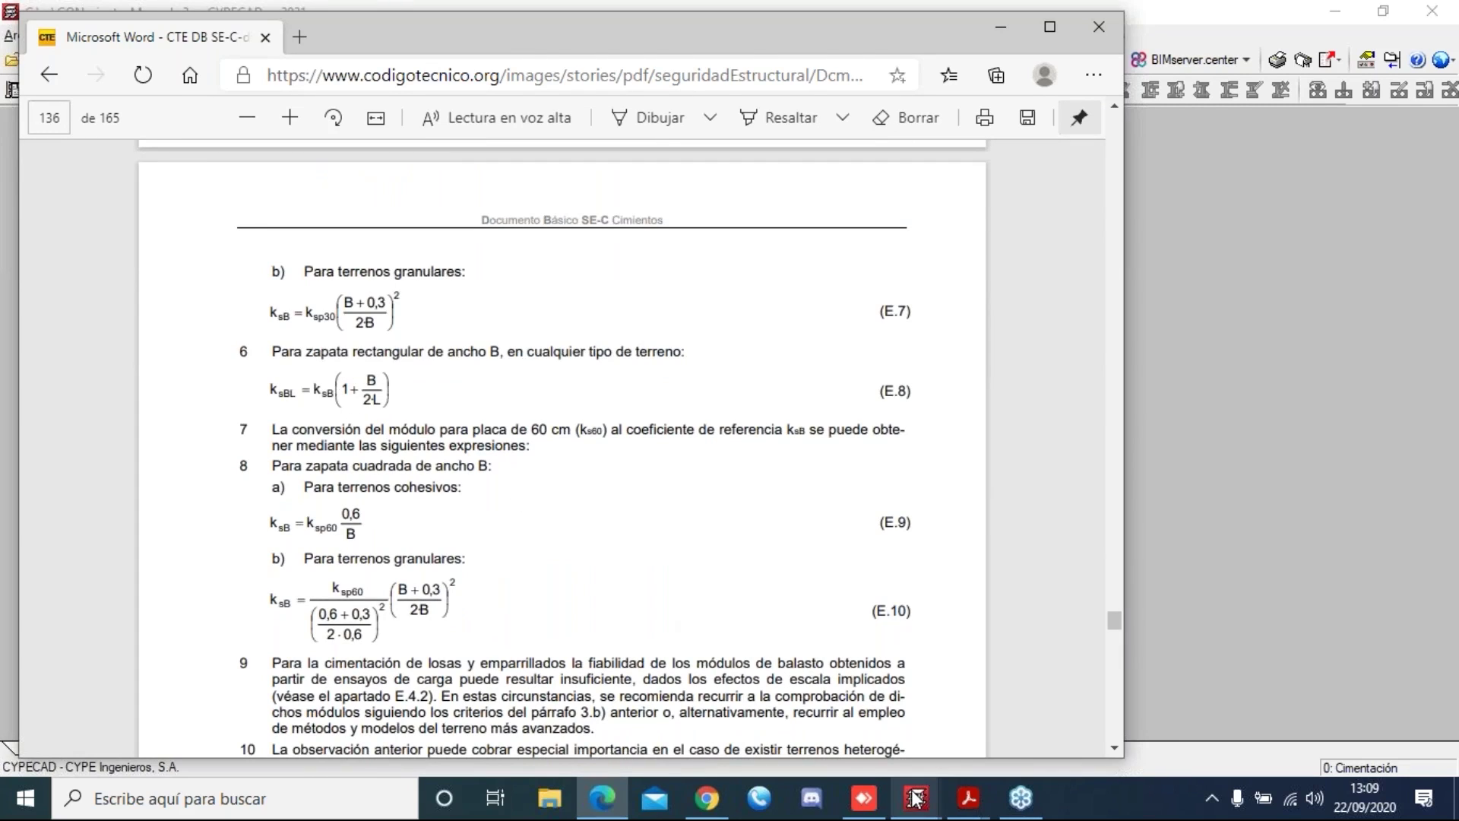
mouse_move(911, 773)
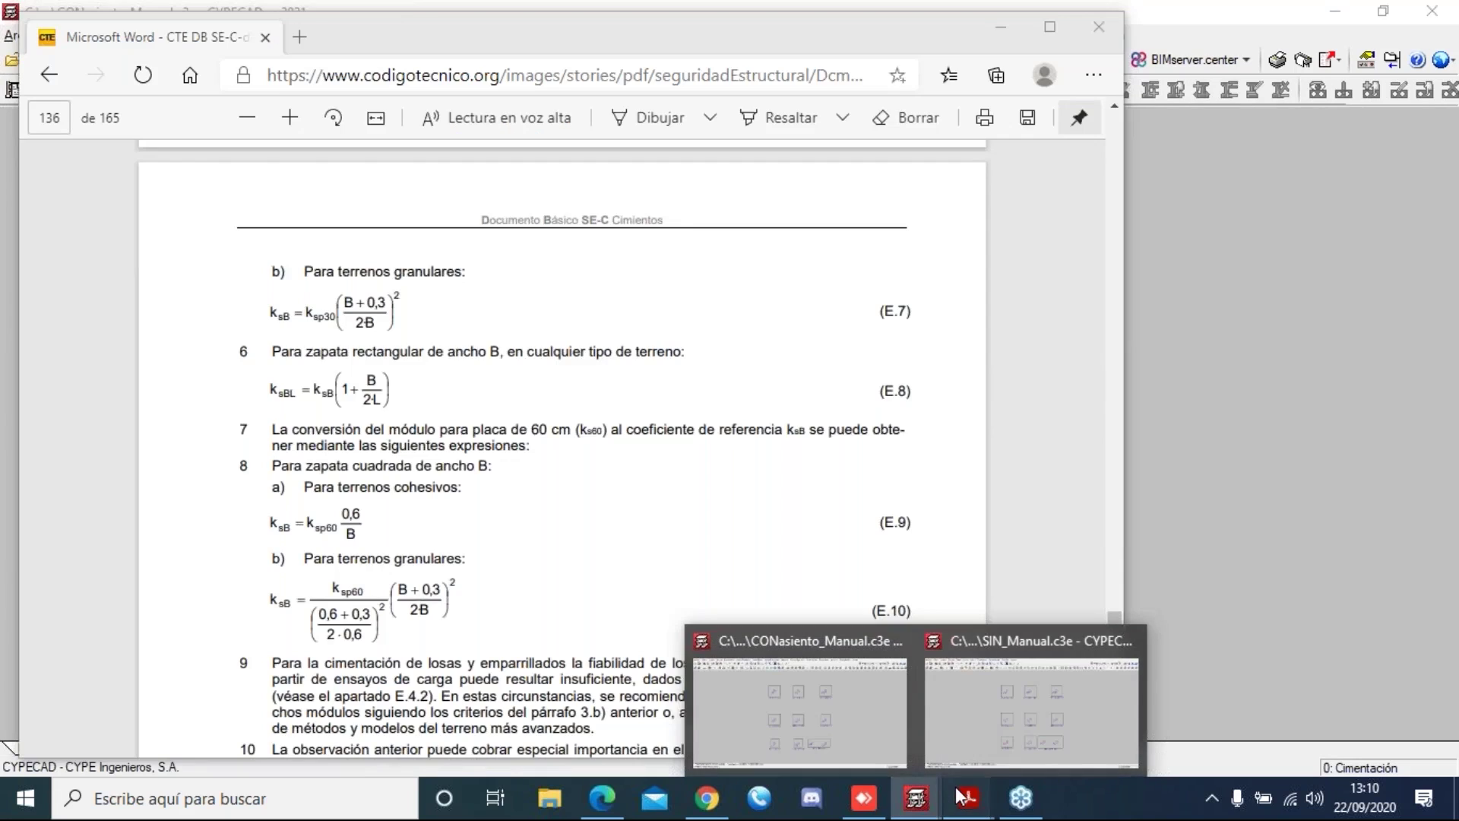
mouse_move(964, 797)
click(764, 701)
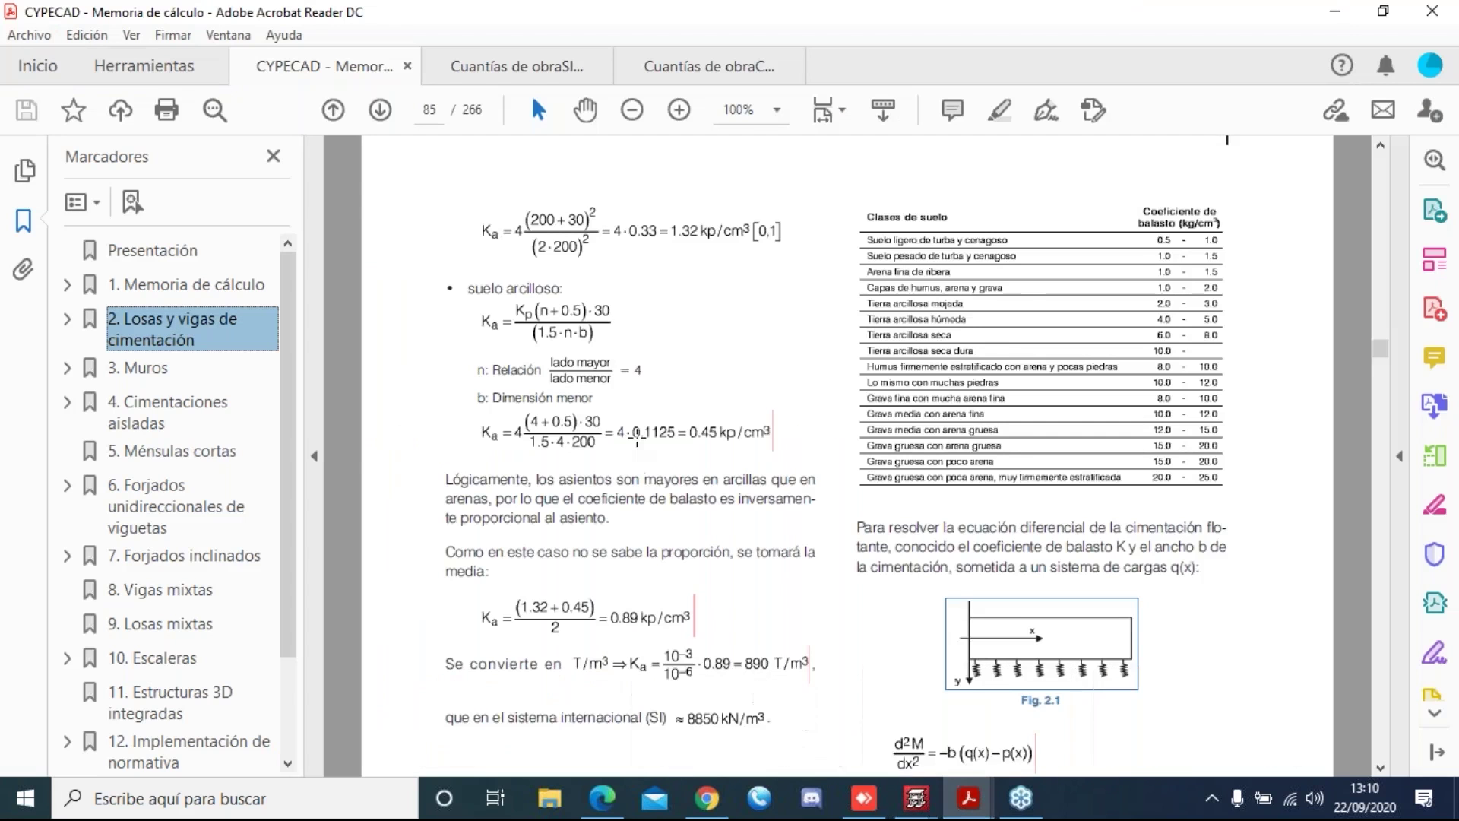
scroll(636, 435, up, 1)
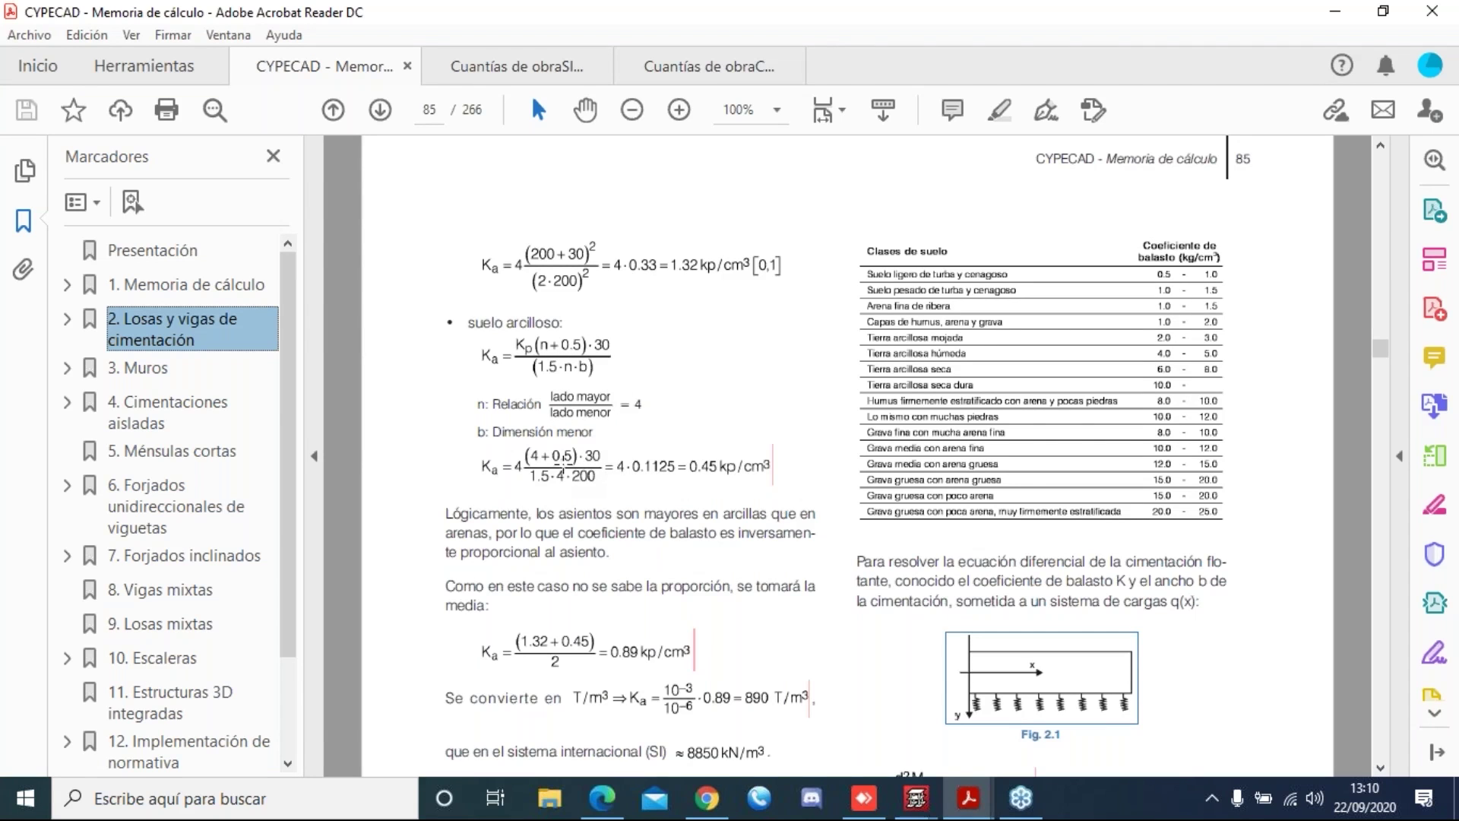
scroll(581, 401, up, 5)
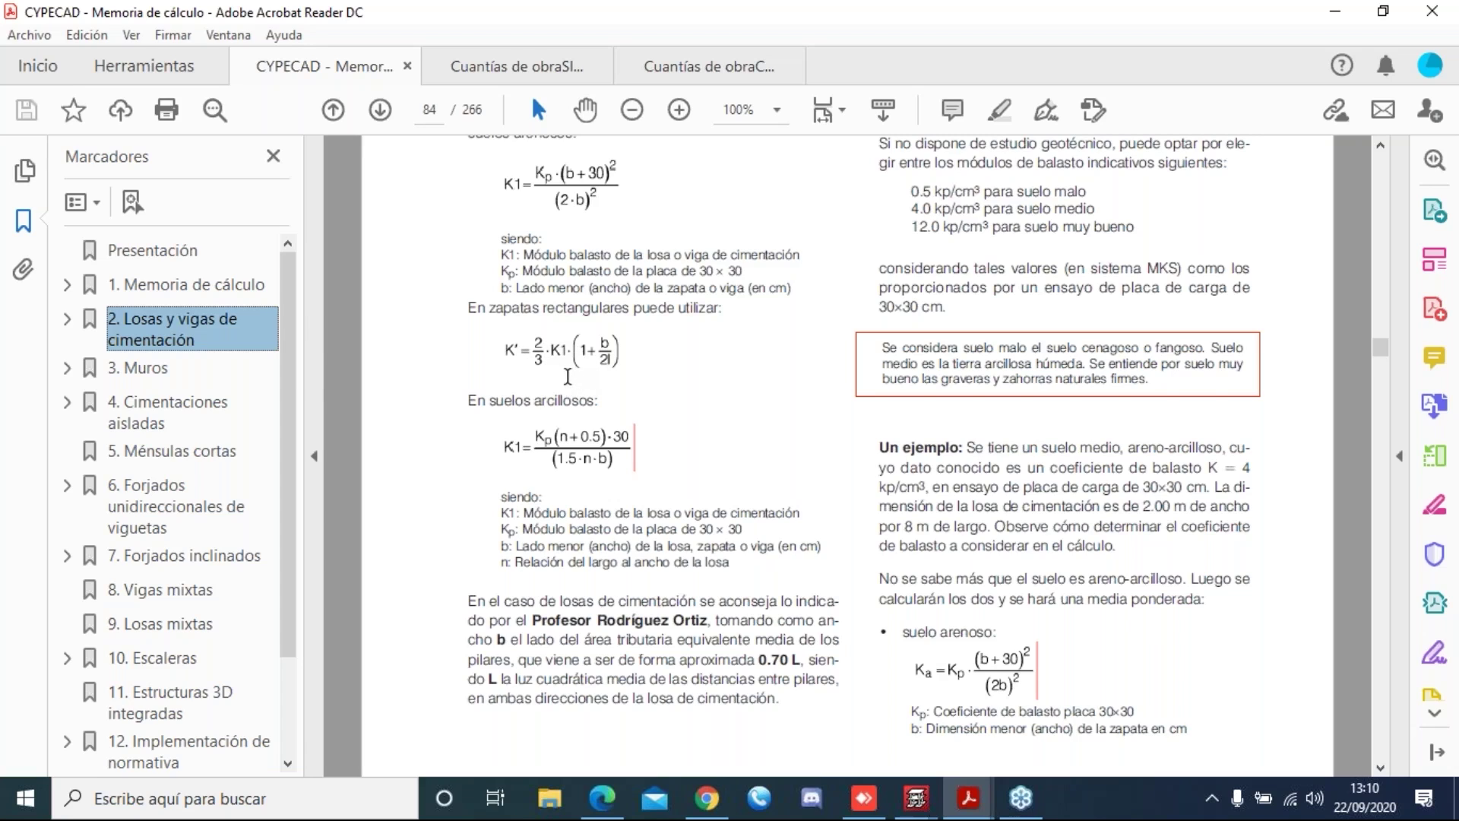
- Check the CTE DB SE-C footing formulas again and bring up the SIN_Manual foundation plan in CYPECAD
click(602, 798)
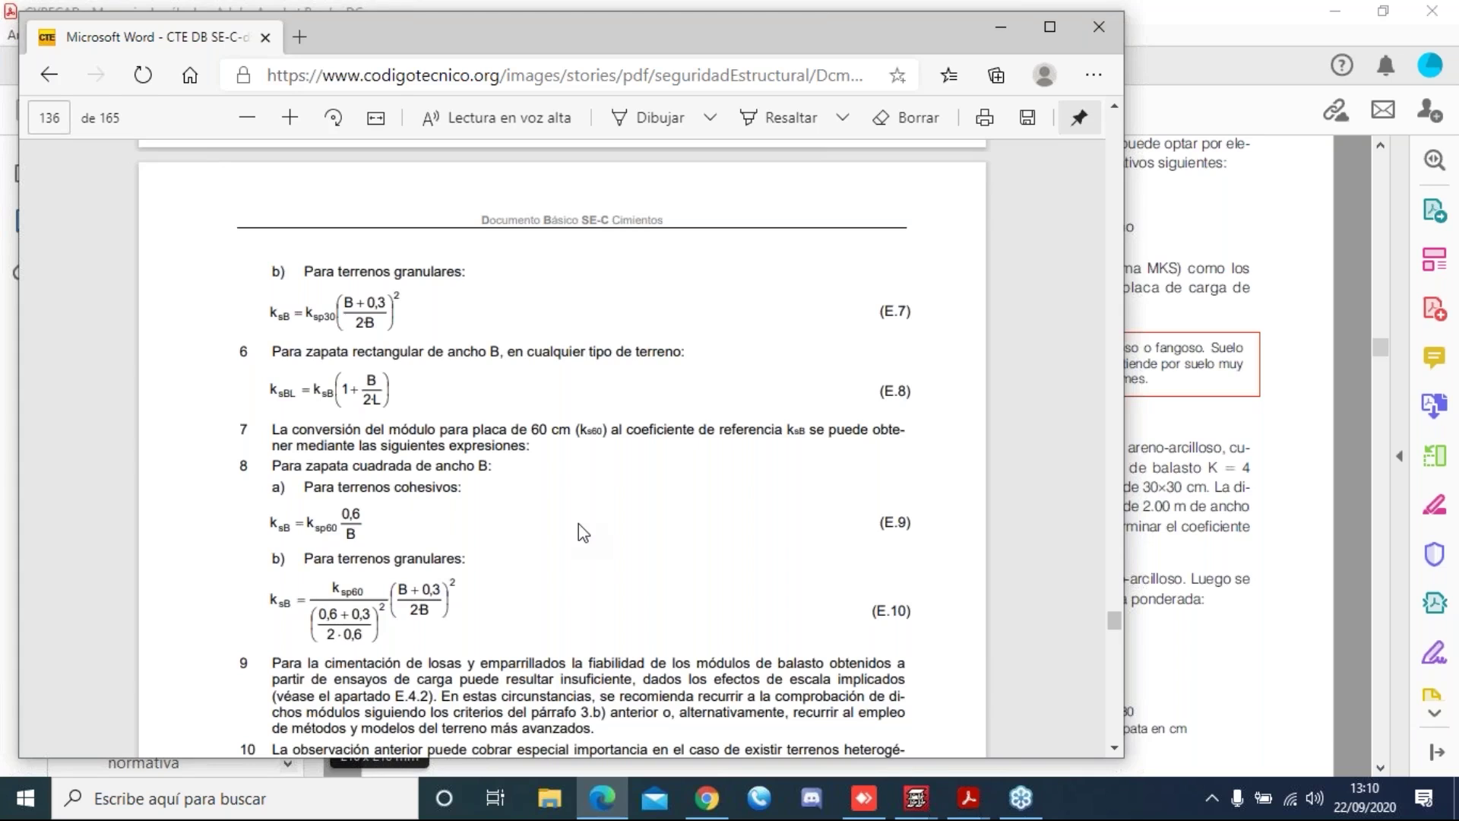
click(916, 798)
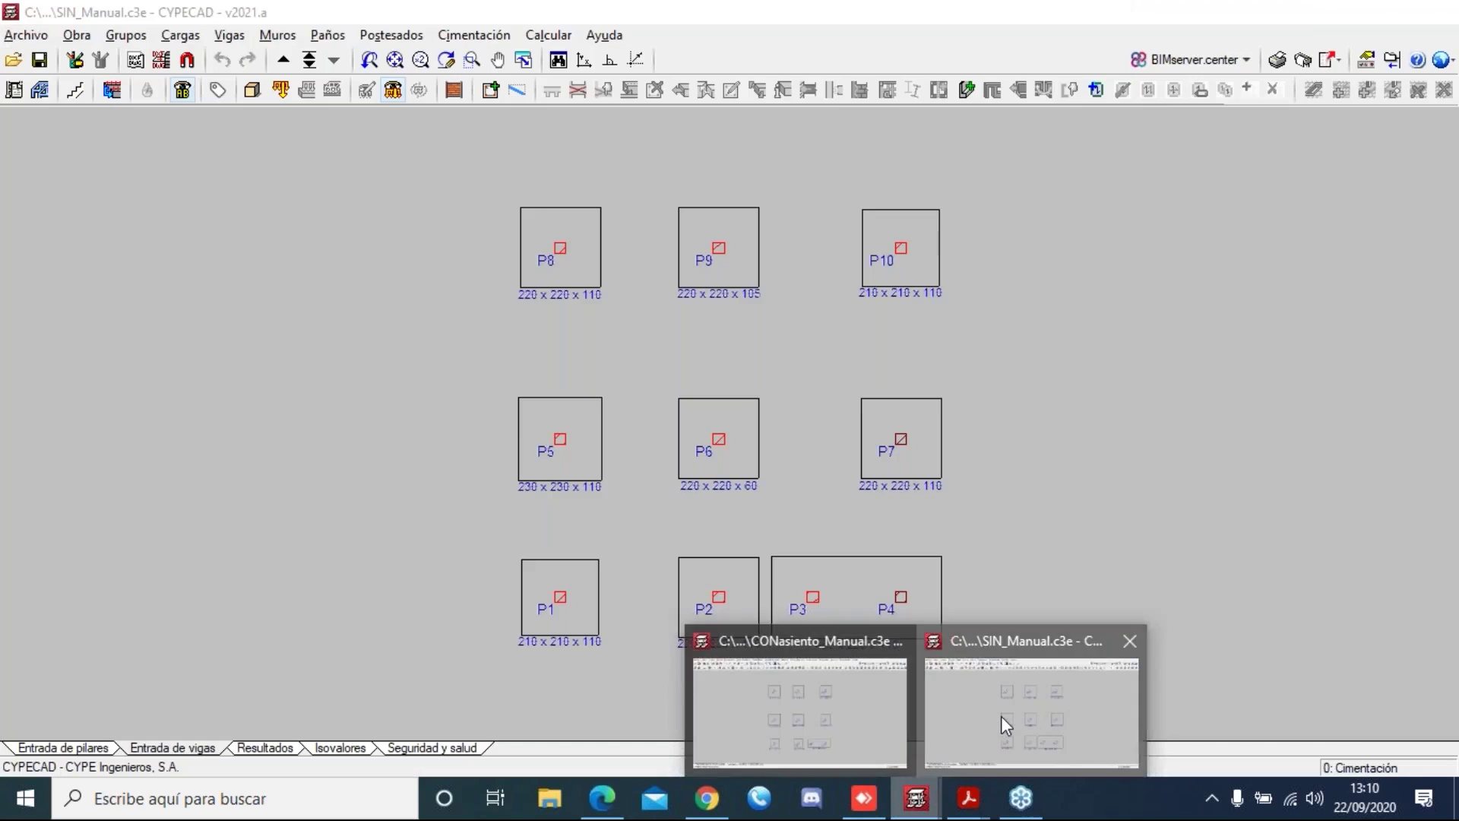
click(1005, 724)
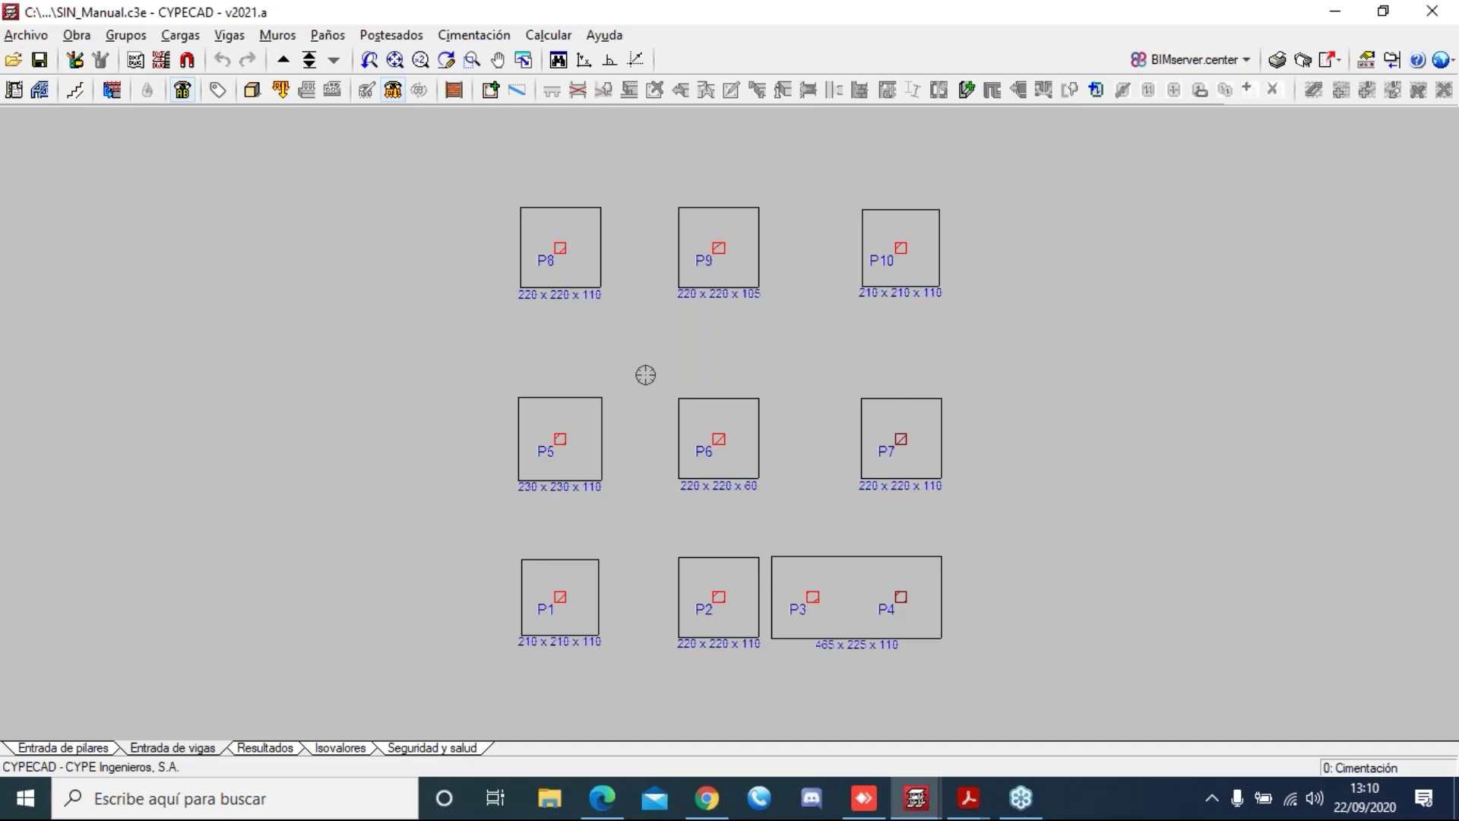
- Go to page 152 of CTE DB SE-C and examine the isolated pile settlement formula F.44 in section F.2.6.1
click(601, 804)
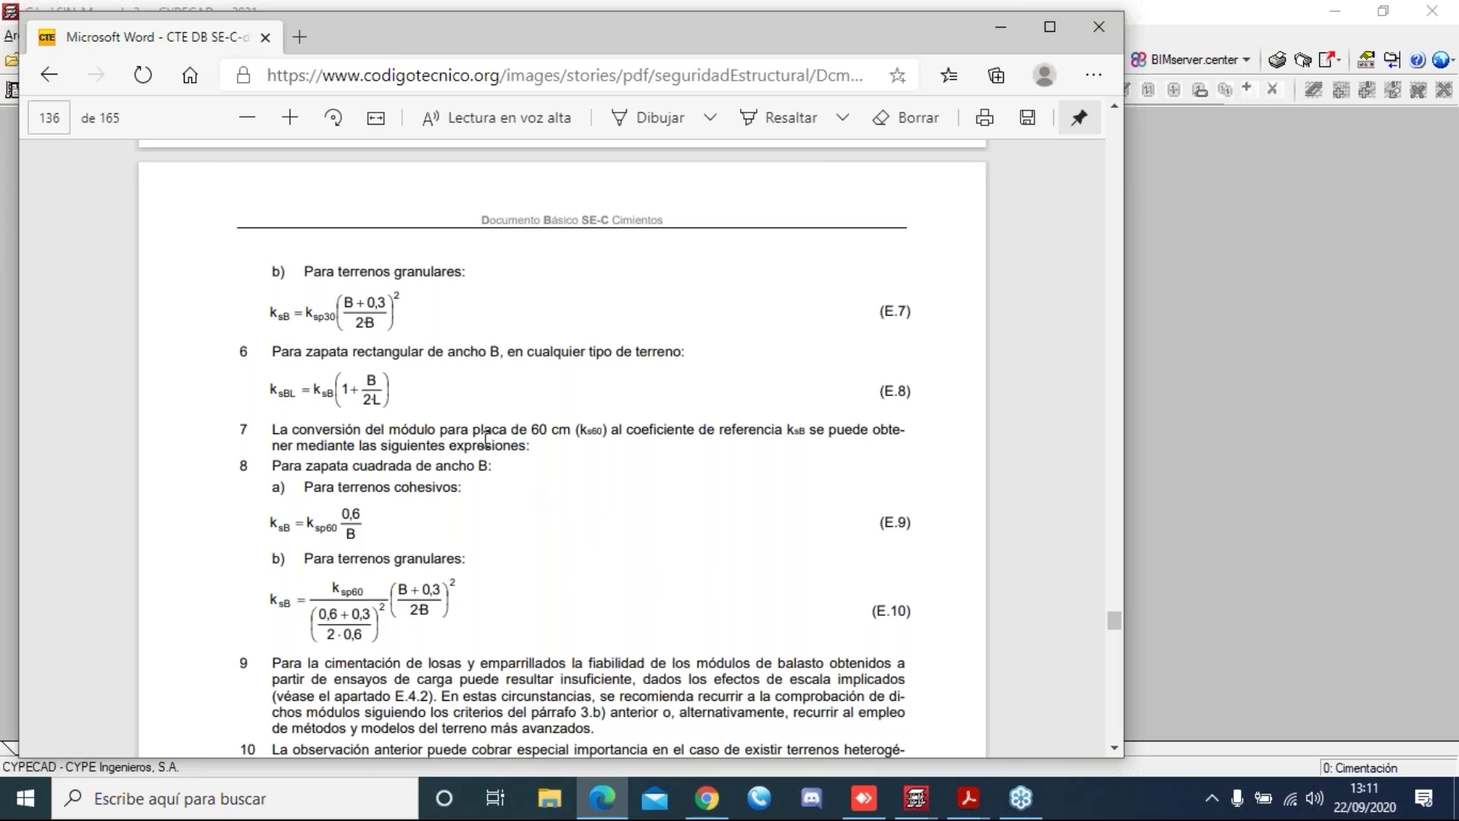
click(63, 122)
text(152)
key(Return)
scroll(551, 517, down, 4)
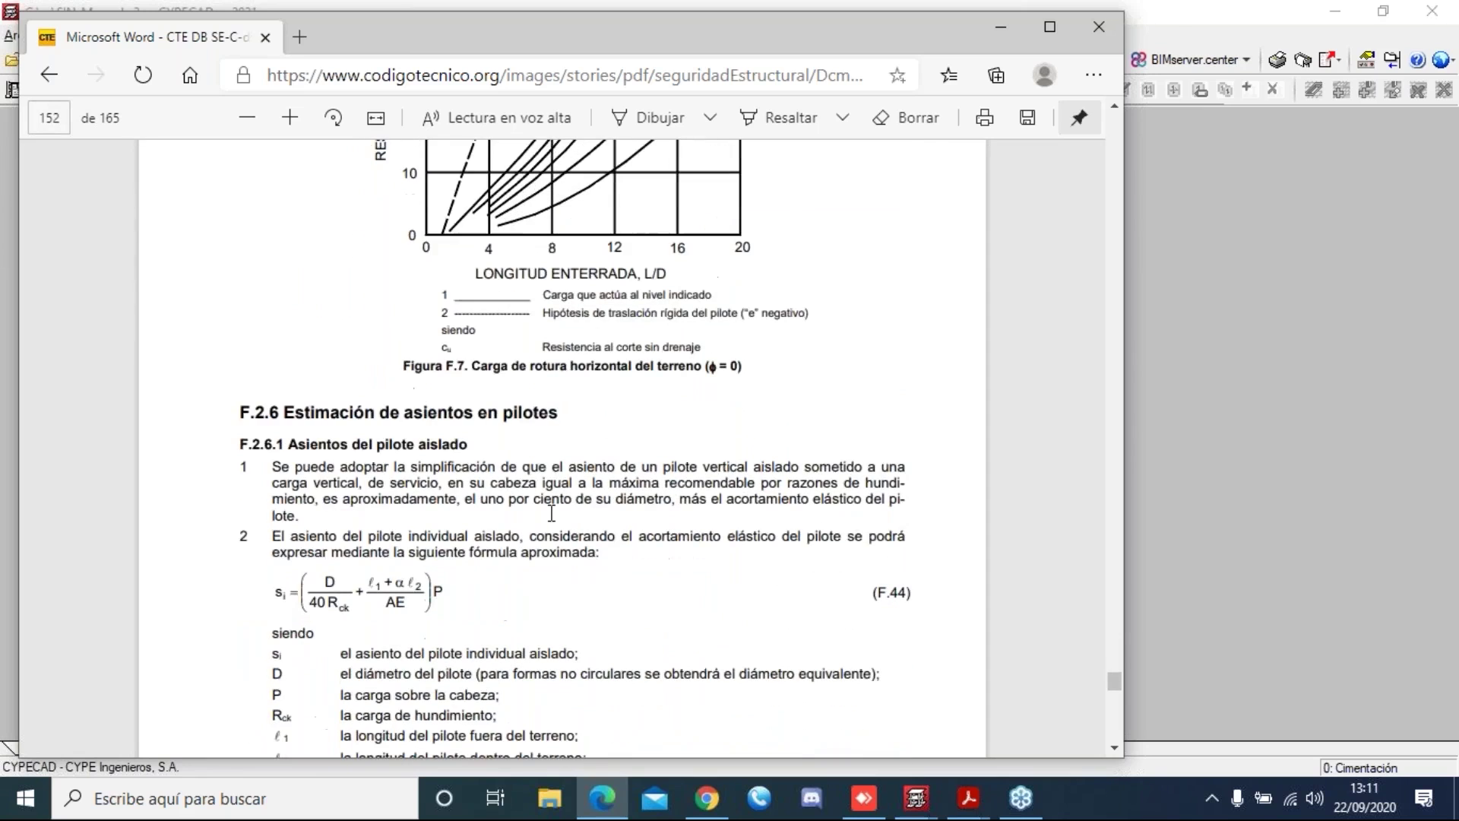
scroll(552, 514, down, 3)
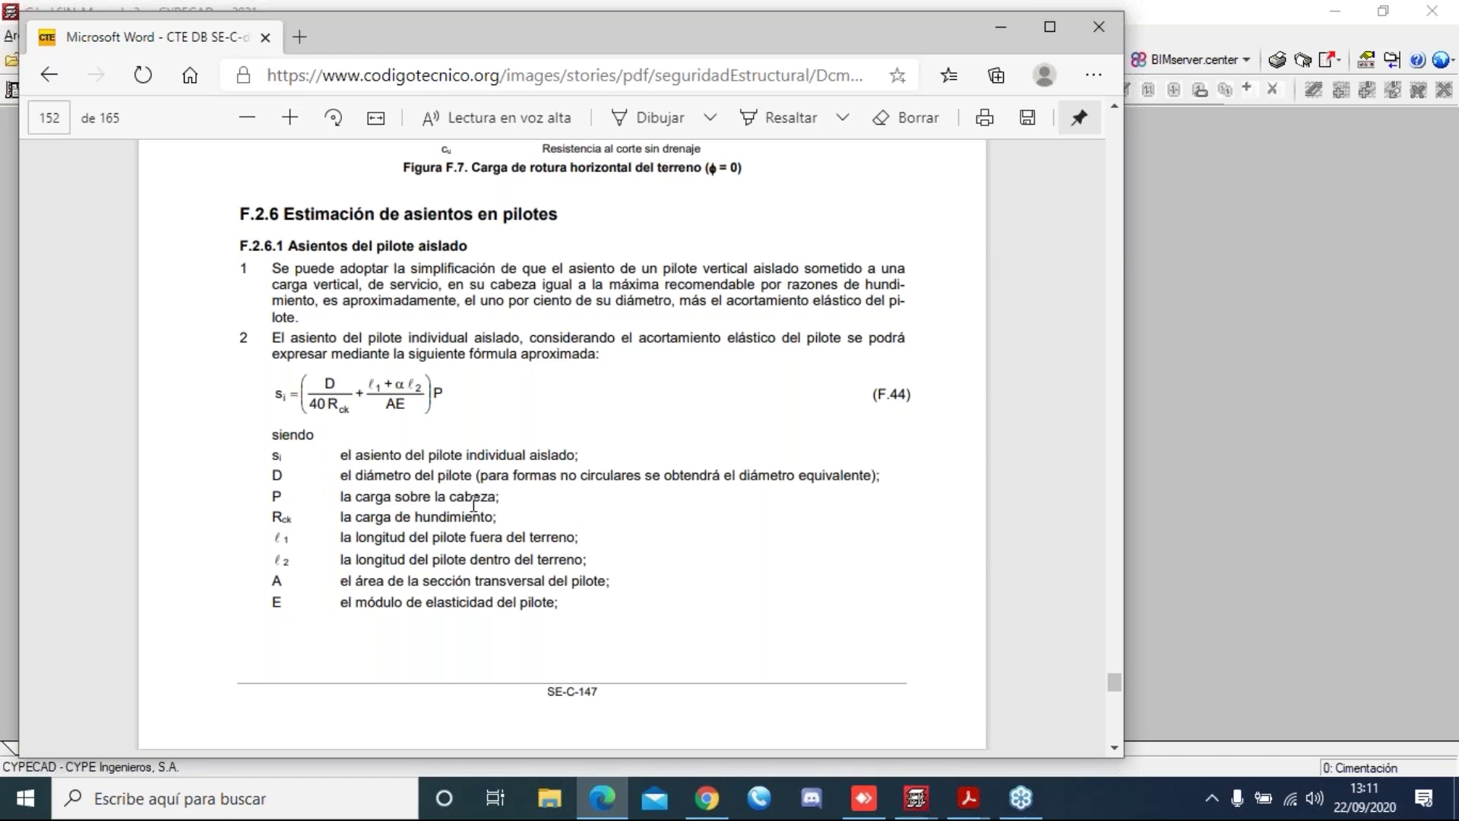
- Examine how parameter α (F.45) enters the pile settlement formula and read the group effect rules in section F.2.6.2
scroll(474, 505, down, 5)
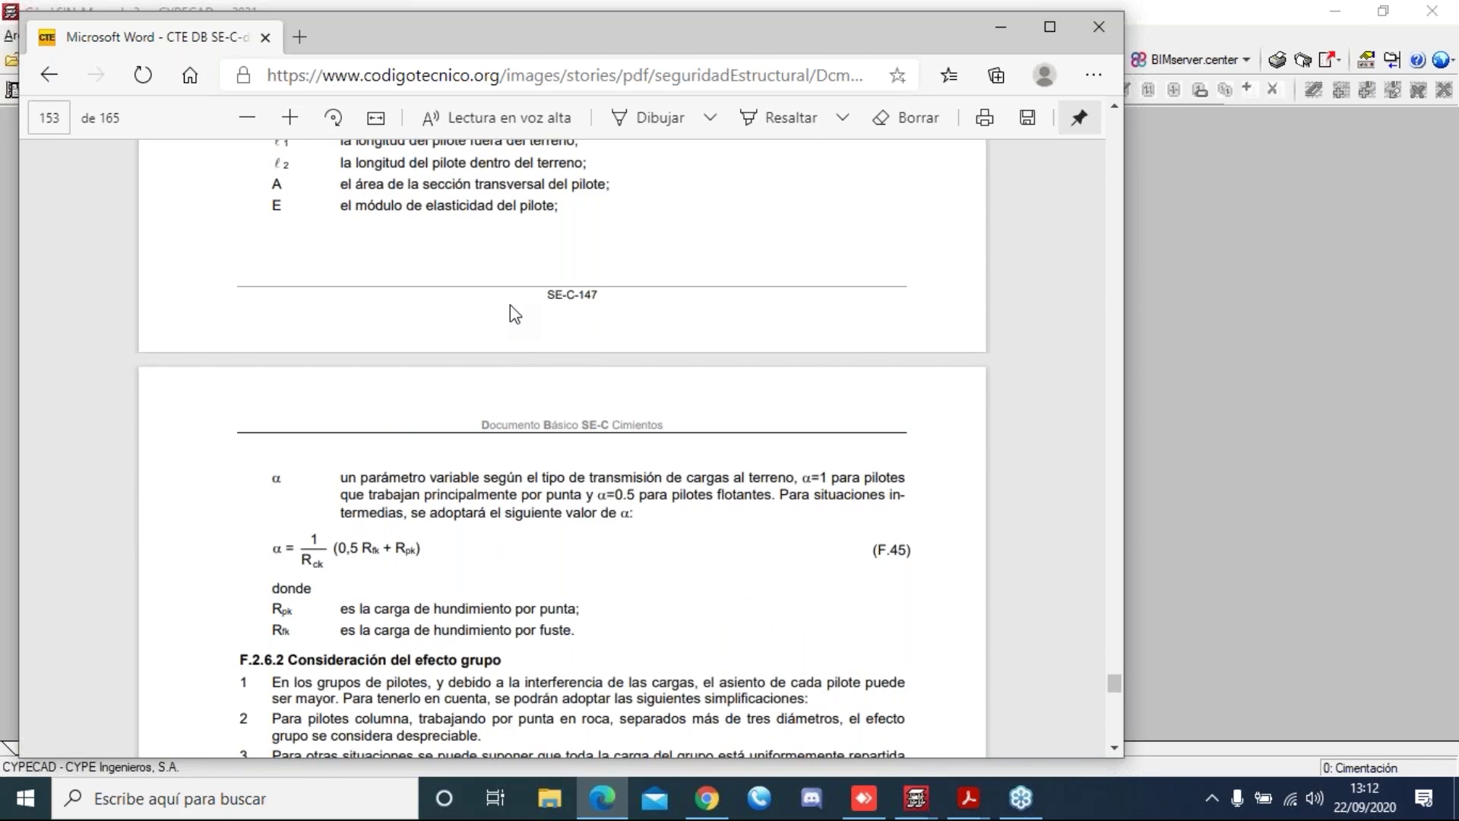
scroll(509, 304, up, 5)
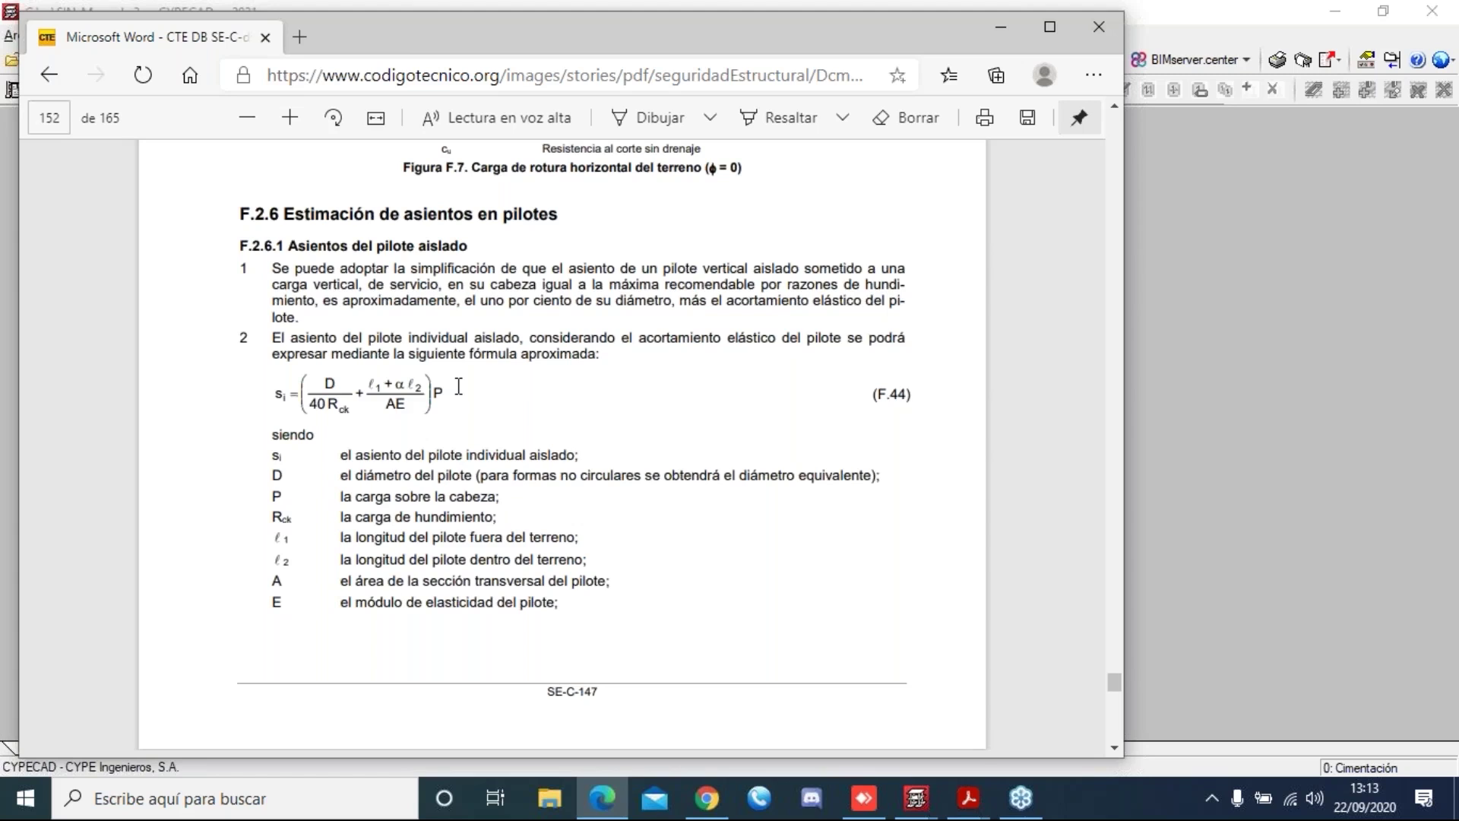
scroll(458, 386, down, 5)
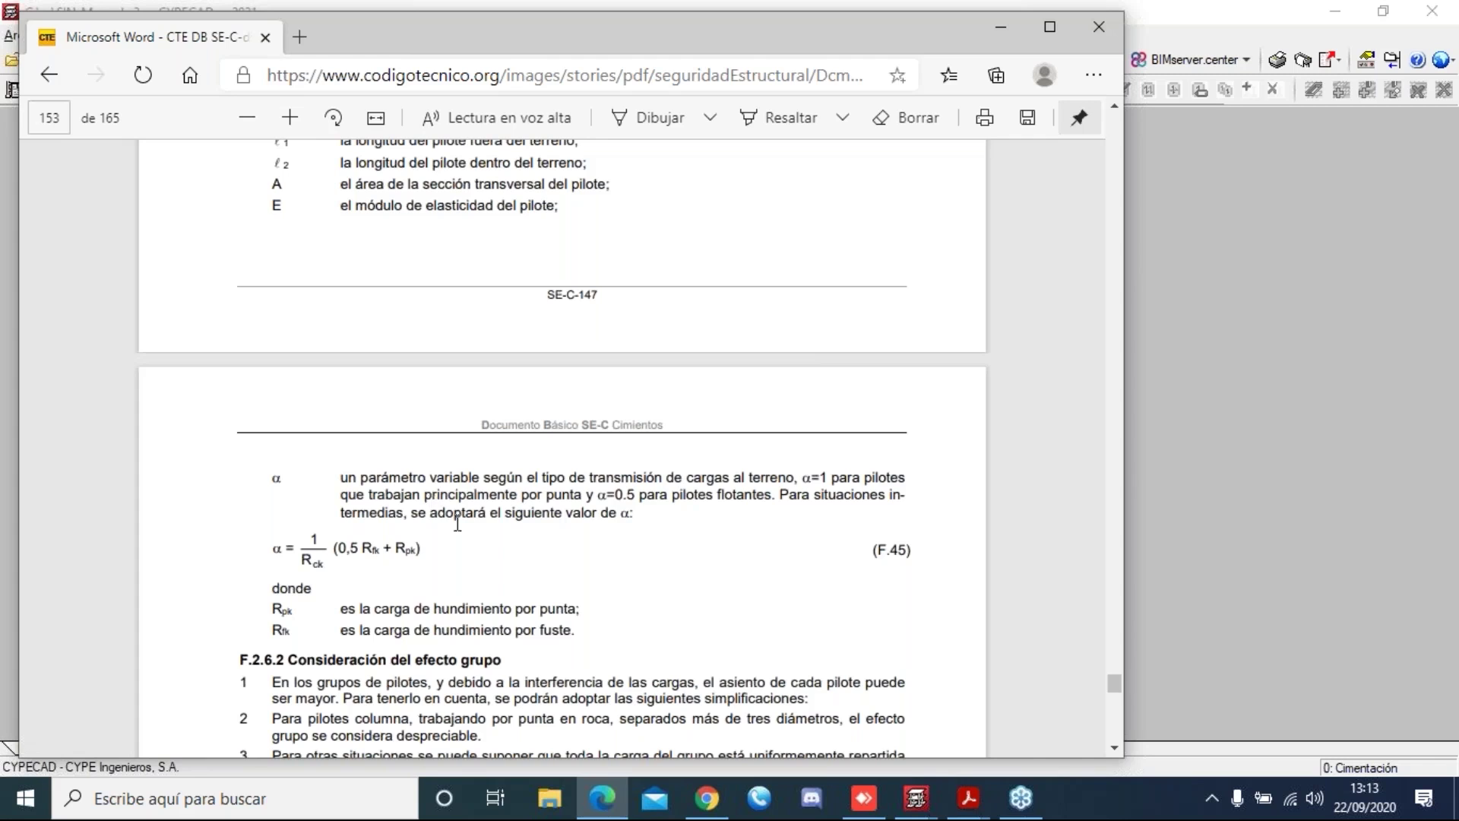
scroll(569, 570, down, 1)
scroll(569, 570, down, 3)
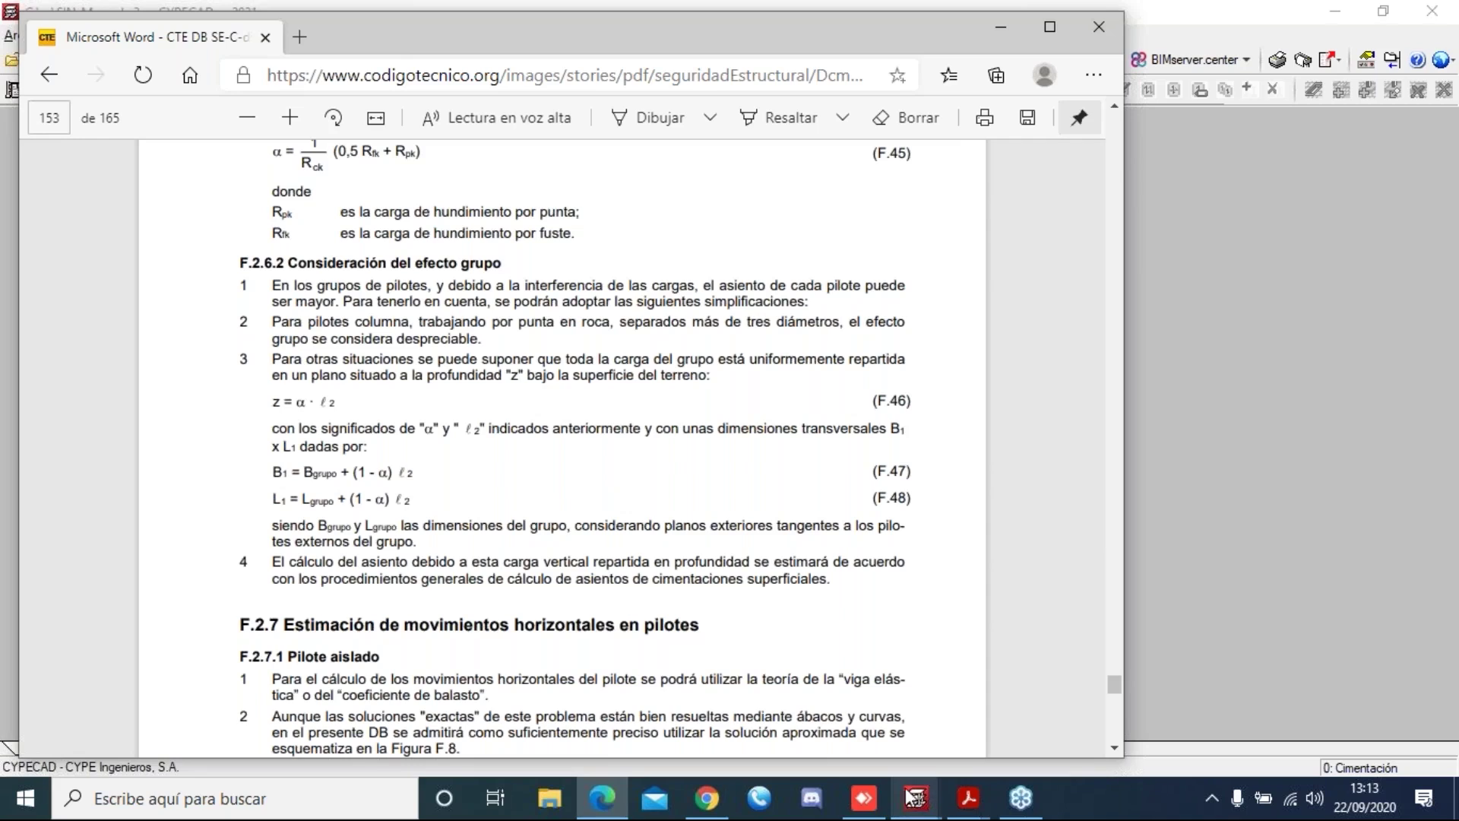
- Recheck the isolated pile settlement formula F.44 and the group effect rules in section F.2.6.2 of CTE DB SE-C
mouse_move(915, 802)
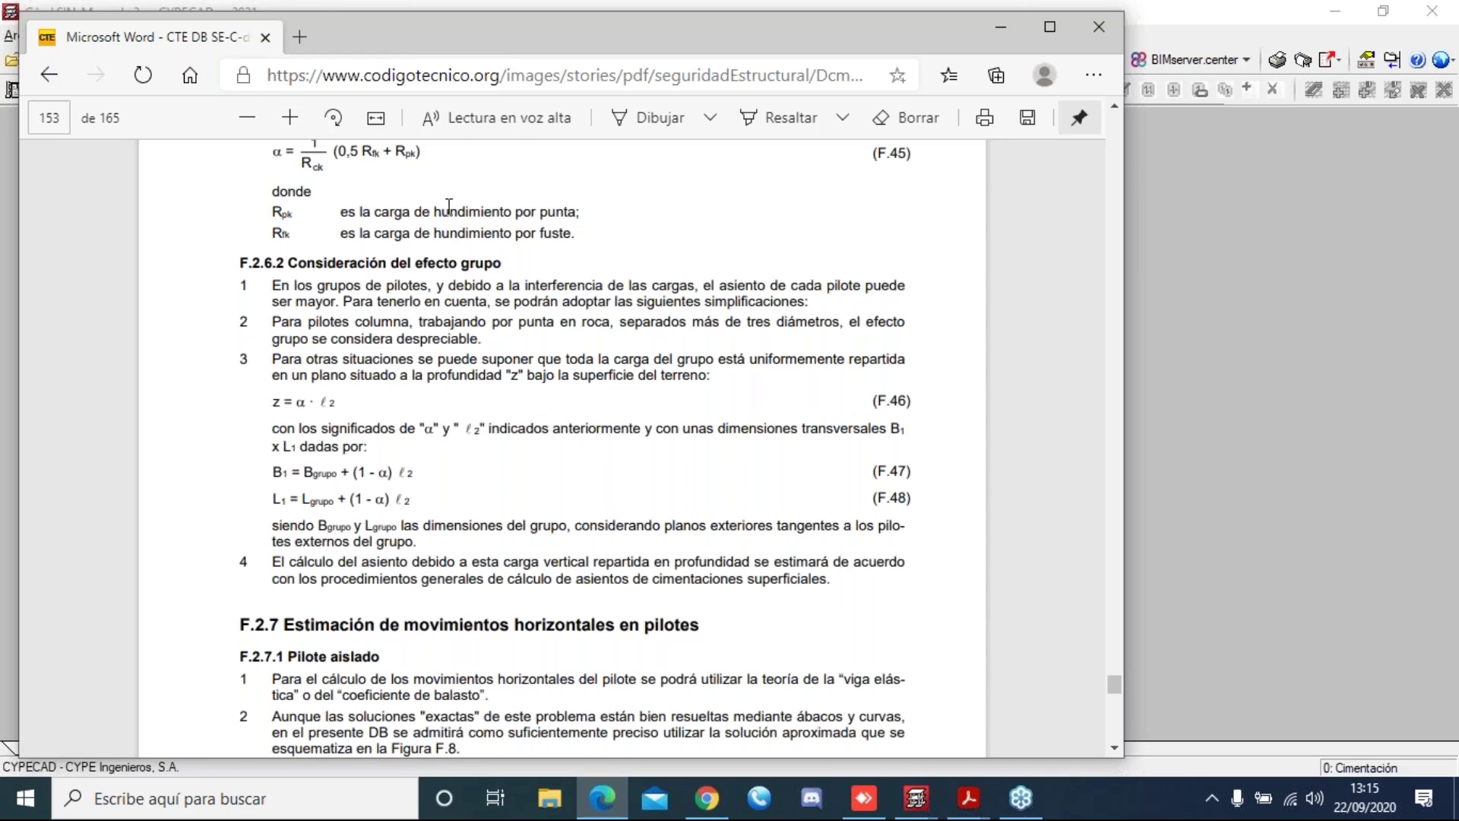
scroll(158, 424, up, 3)
scroll(291, 402, up, 9)
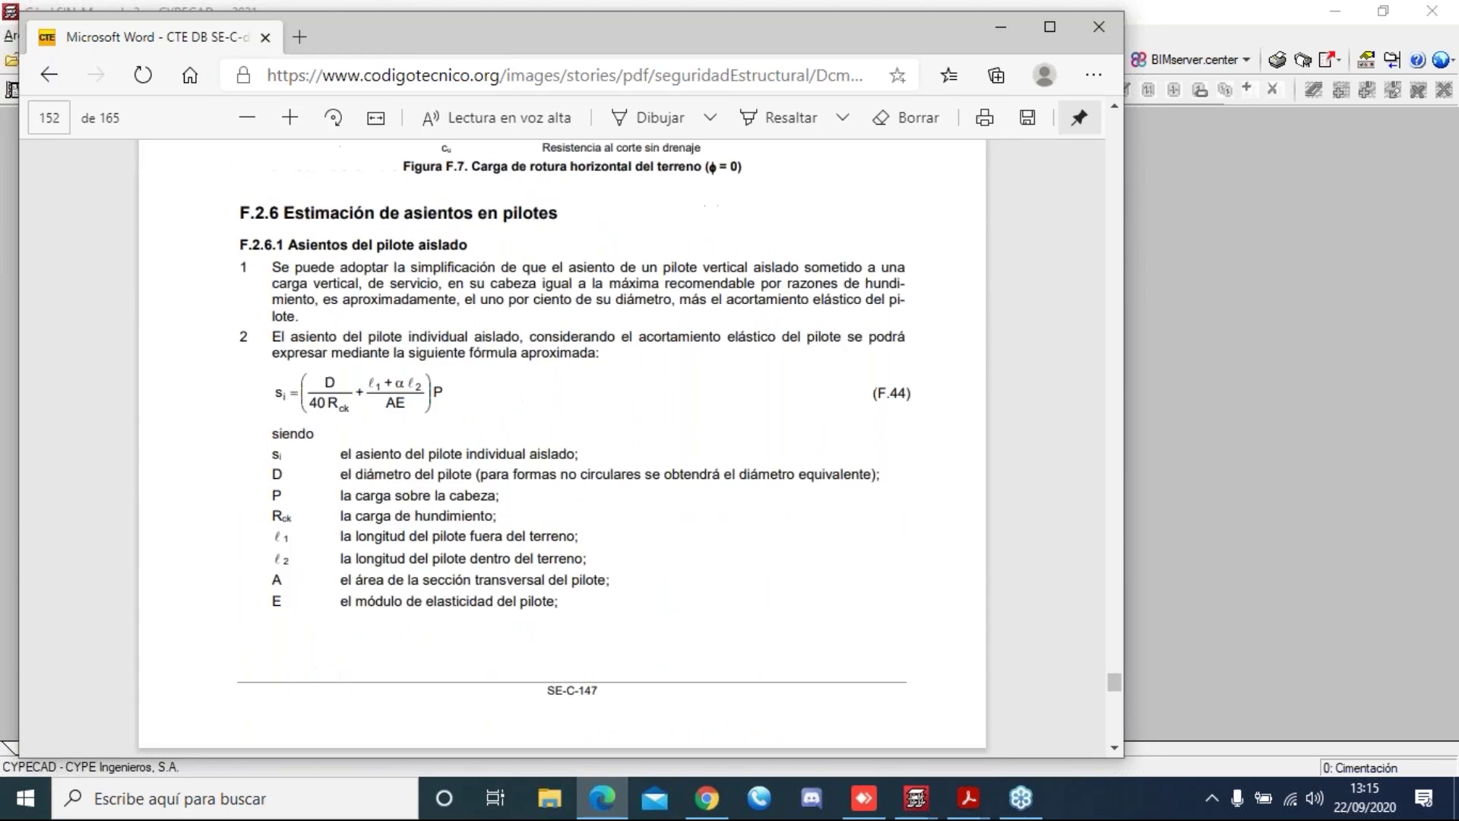
scroll(292, 402, down, 5)
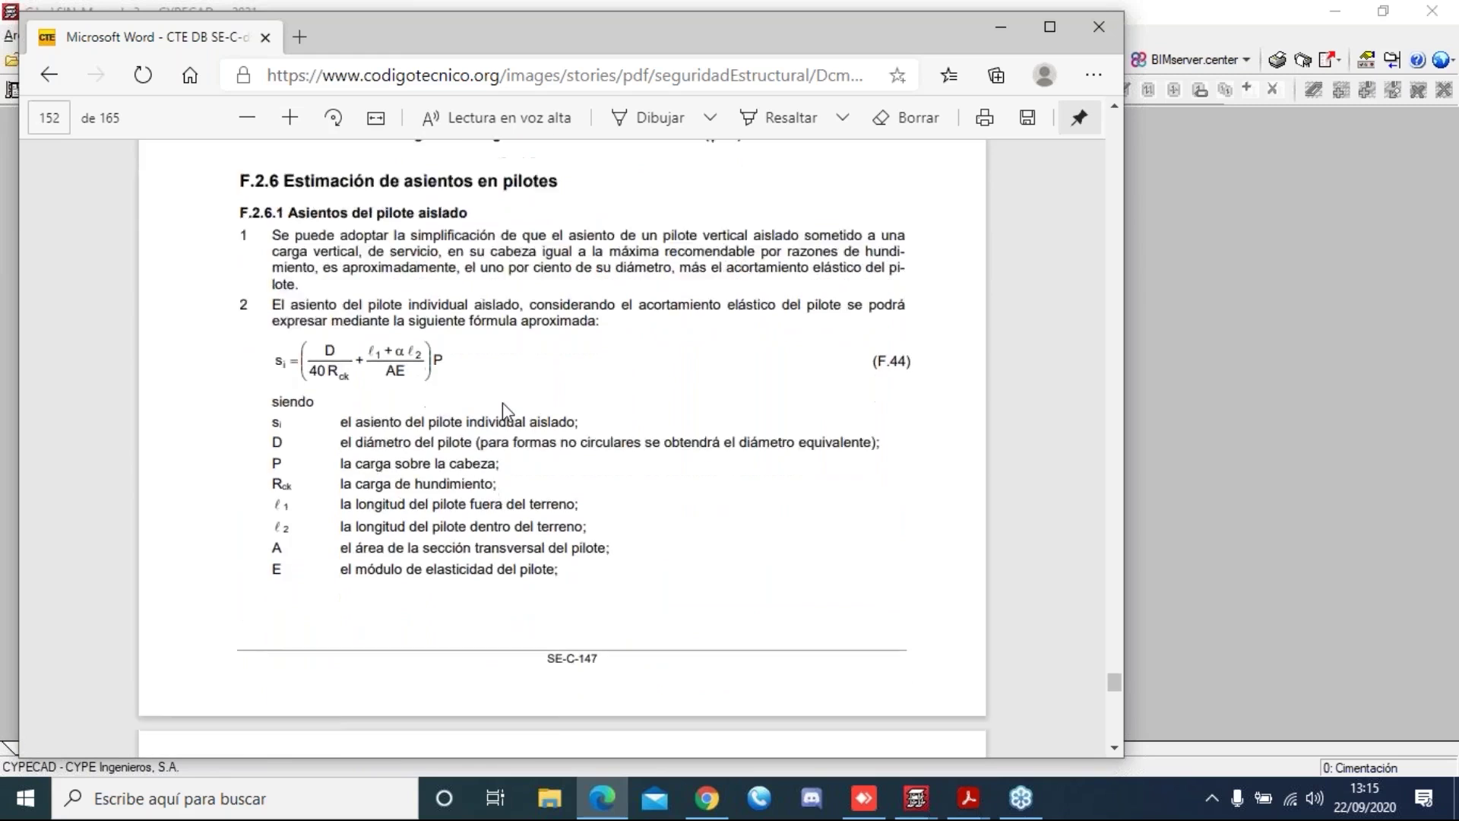
scroll(254, 453, down, 6)
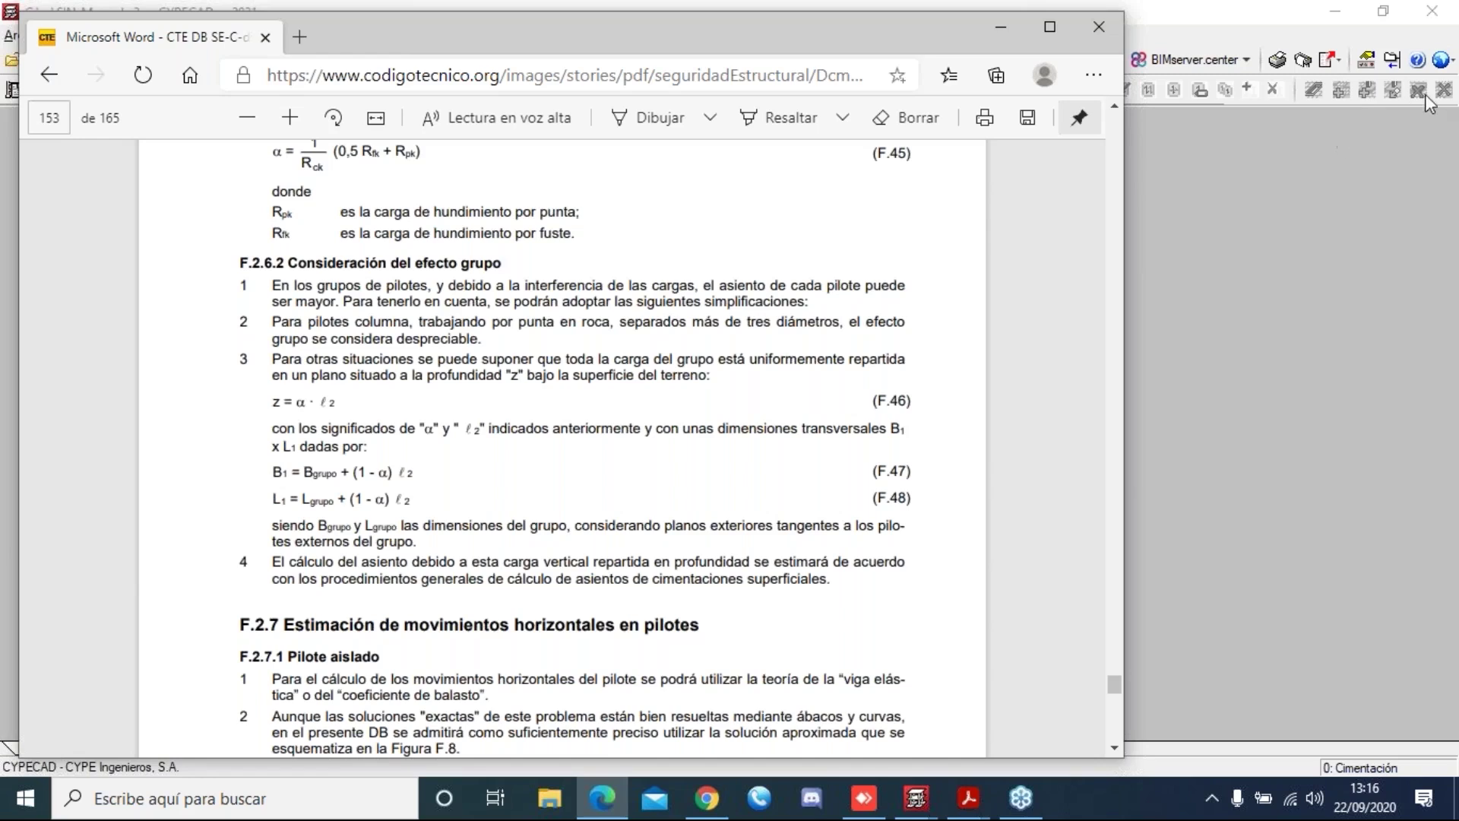
- Switch to the SIN_Manual project in CYPECAD, review the report of characteristics considered for soil-structure interaction, and close it
click(1443, 78)
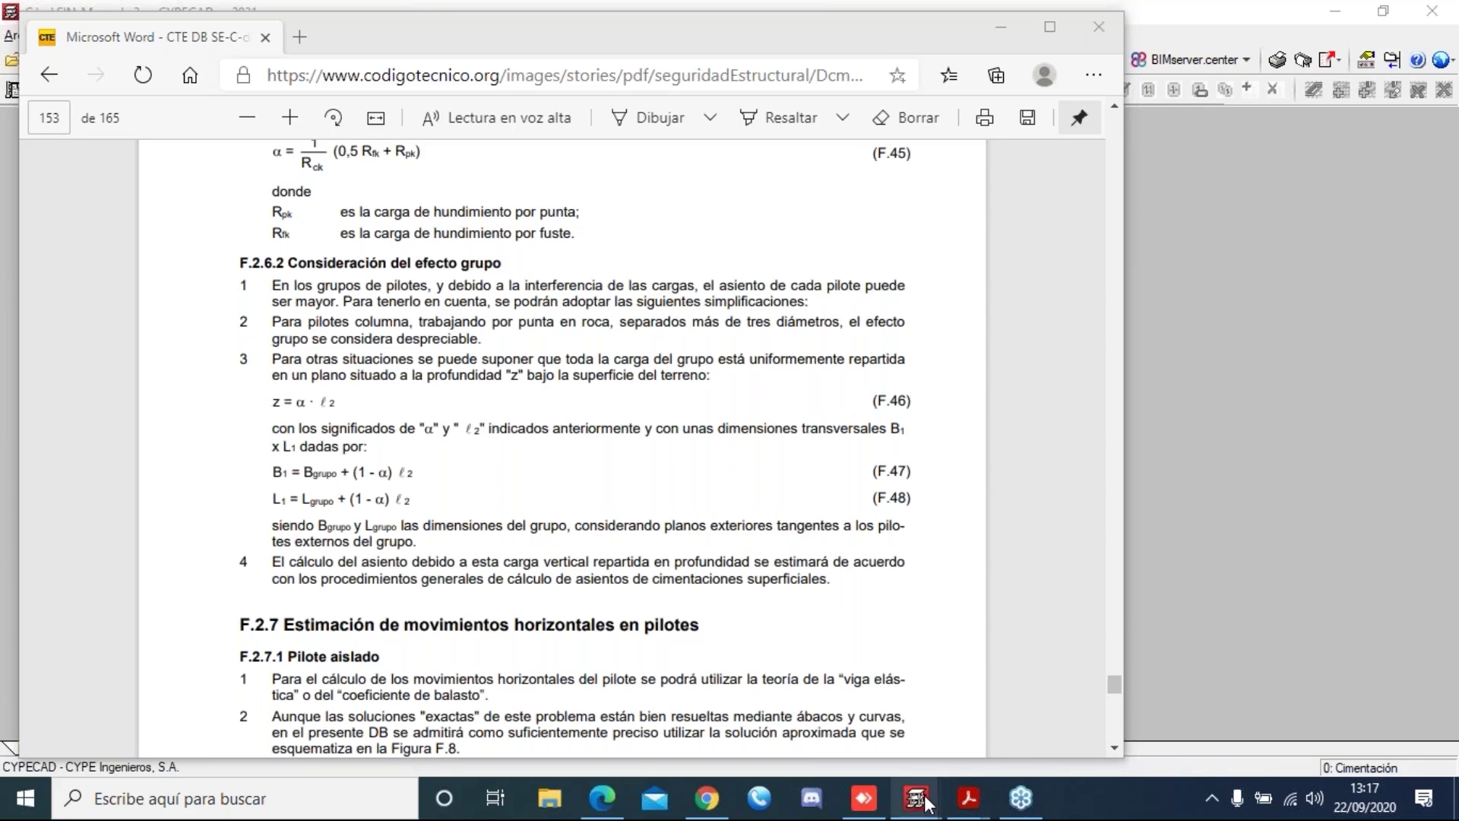
mouse_move(929, 803)
click(956, 708)
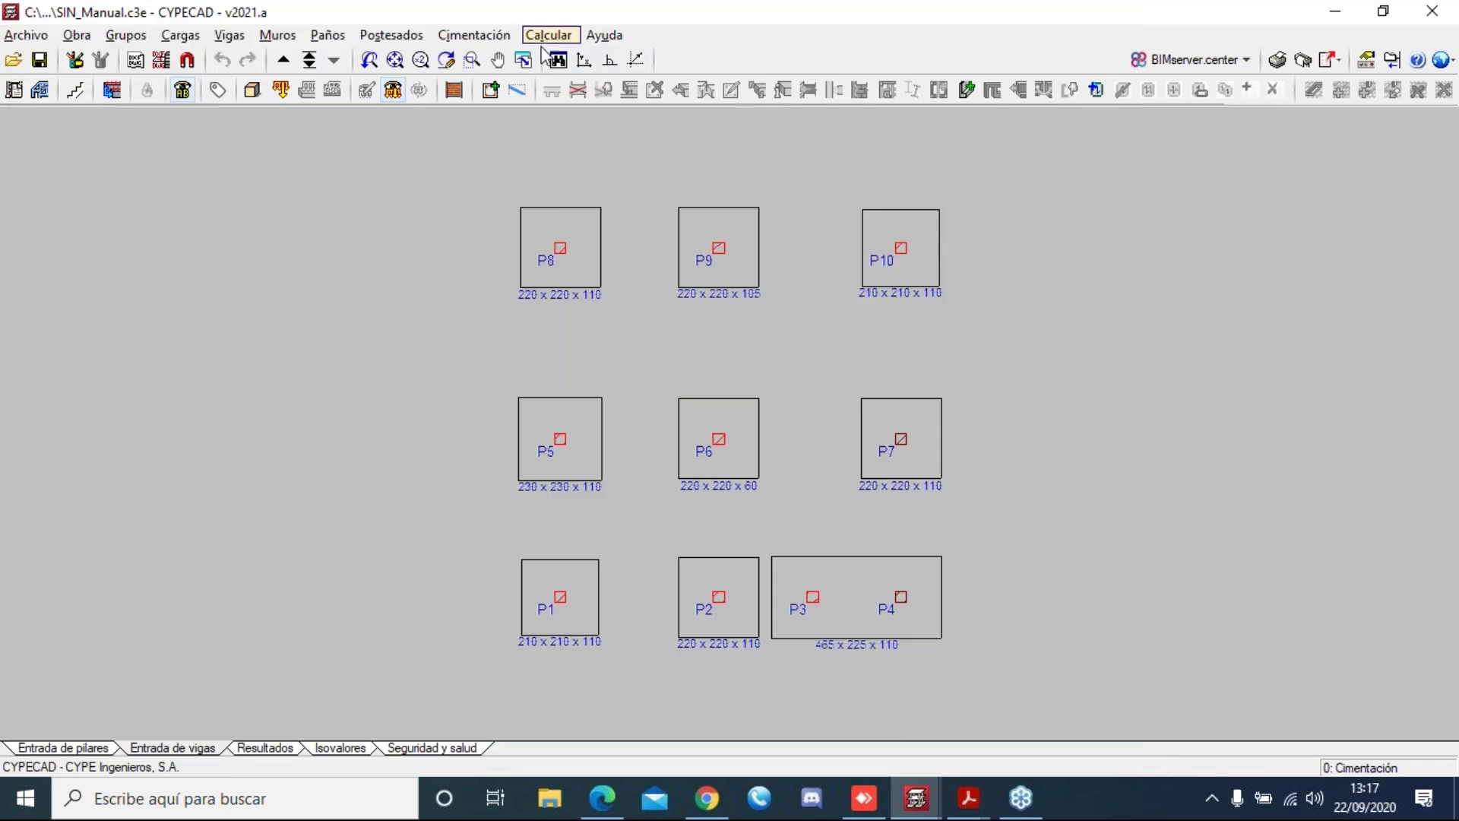
click(502, 41)
click(532, 89)
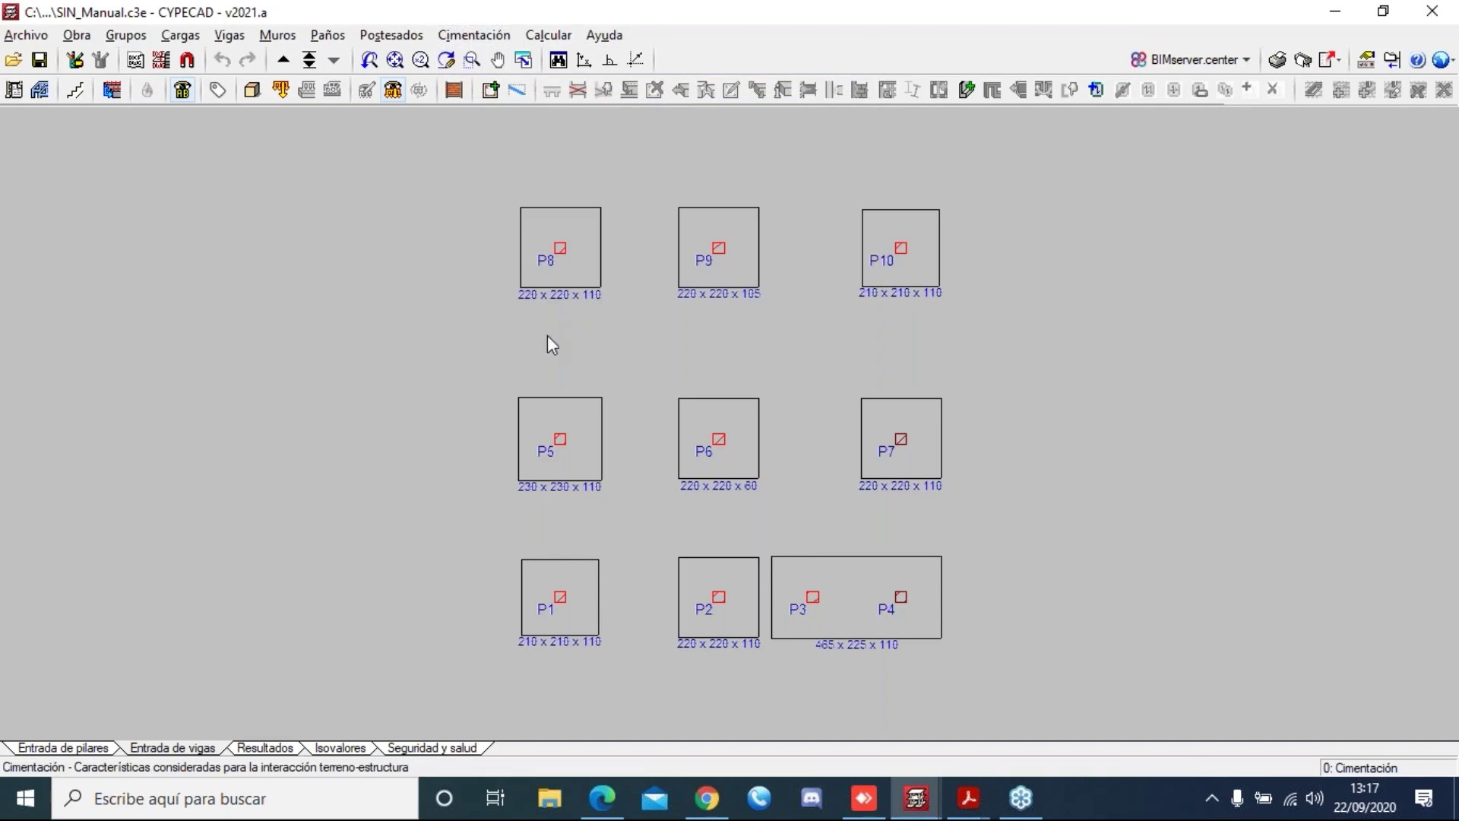
scroll(682, 465, down, 5)
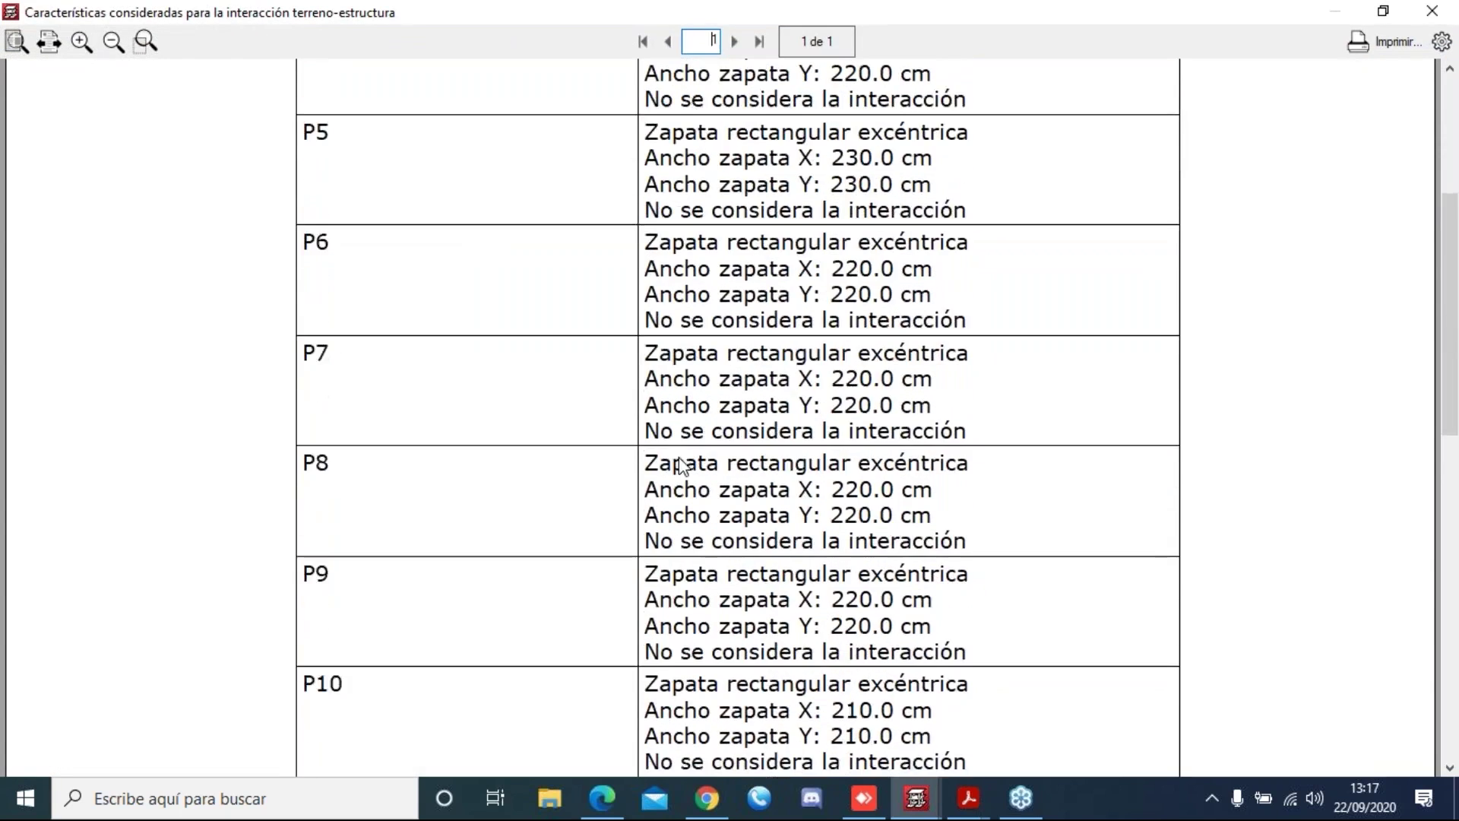
scroll(681, 465, down, 4)
scroll(669, 449, up, 8)
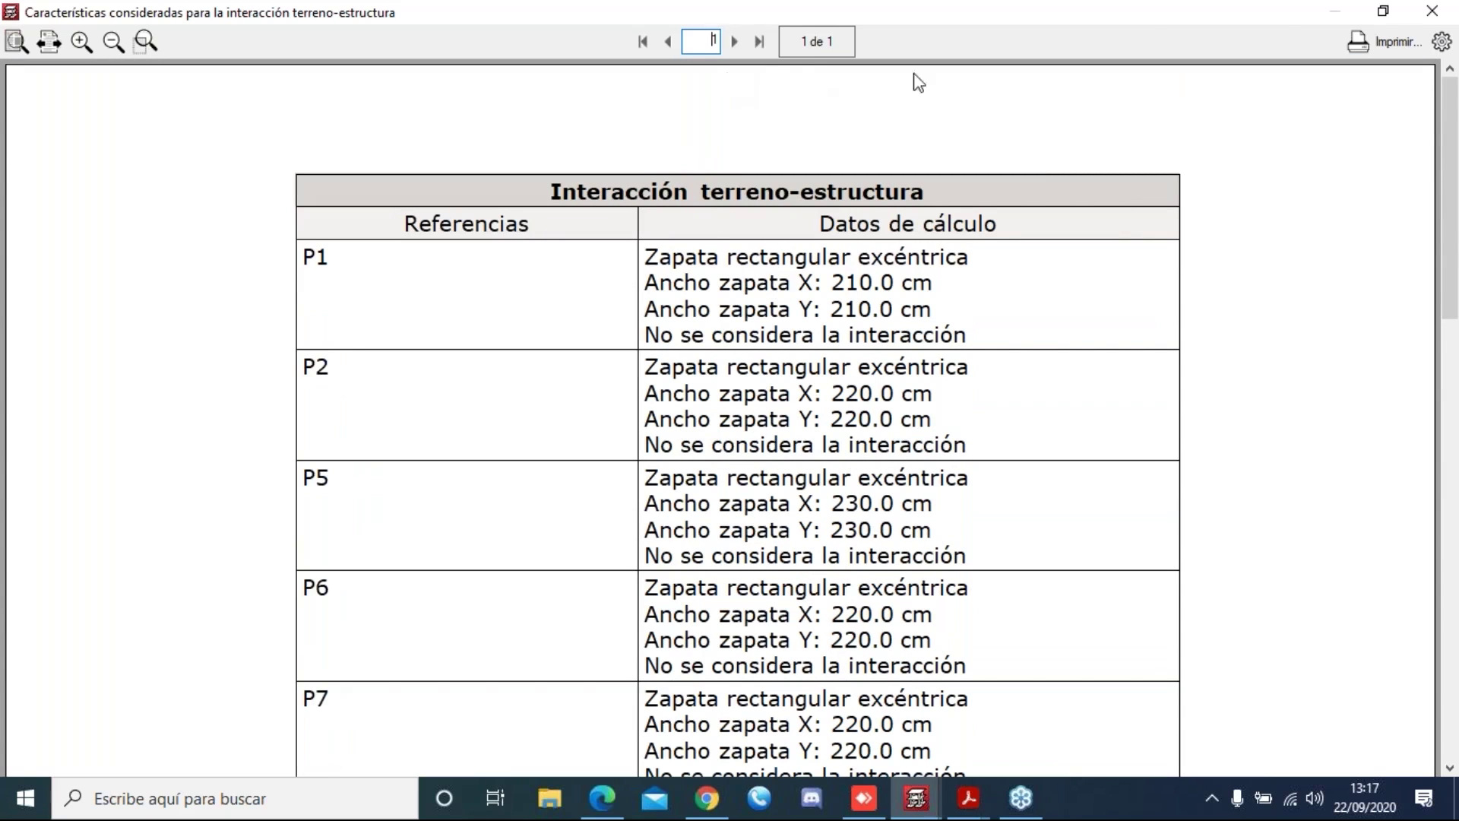
drag(1010, 20, 490, 76)
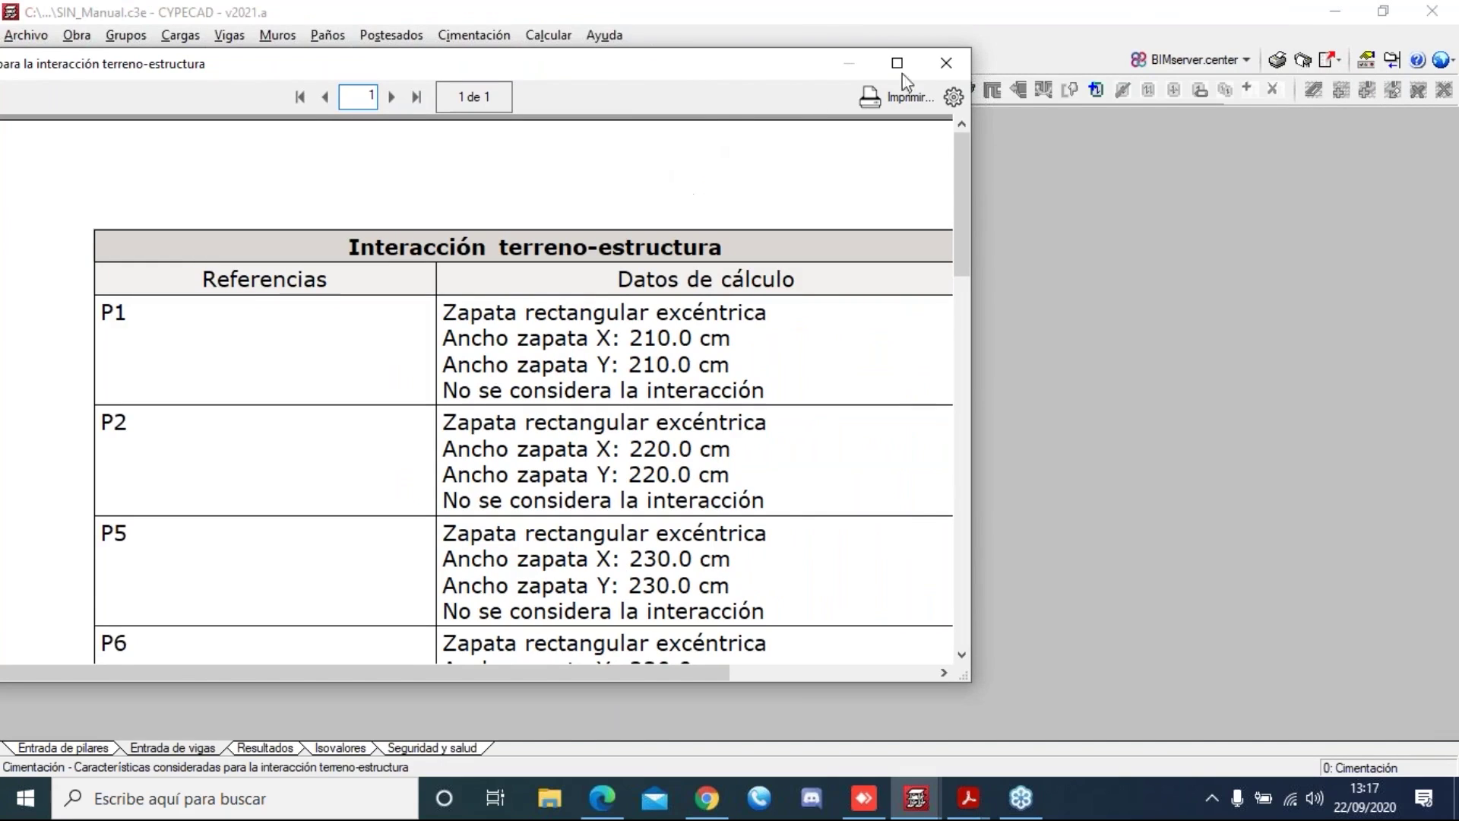
click(945, 65)
- Switch to the CONasiento_Manual project, examine each footing's dimensions and ballast modulus in its soil-structure interaction report, and close it
mouse_move(962, 806)
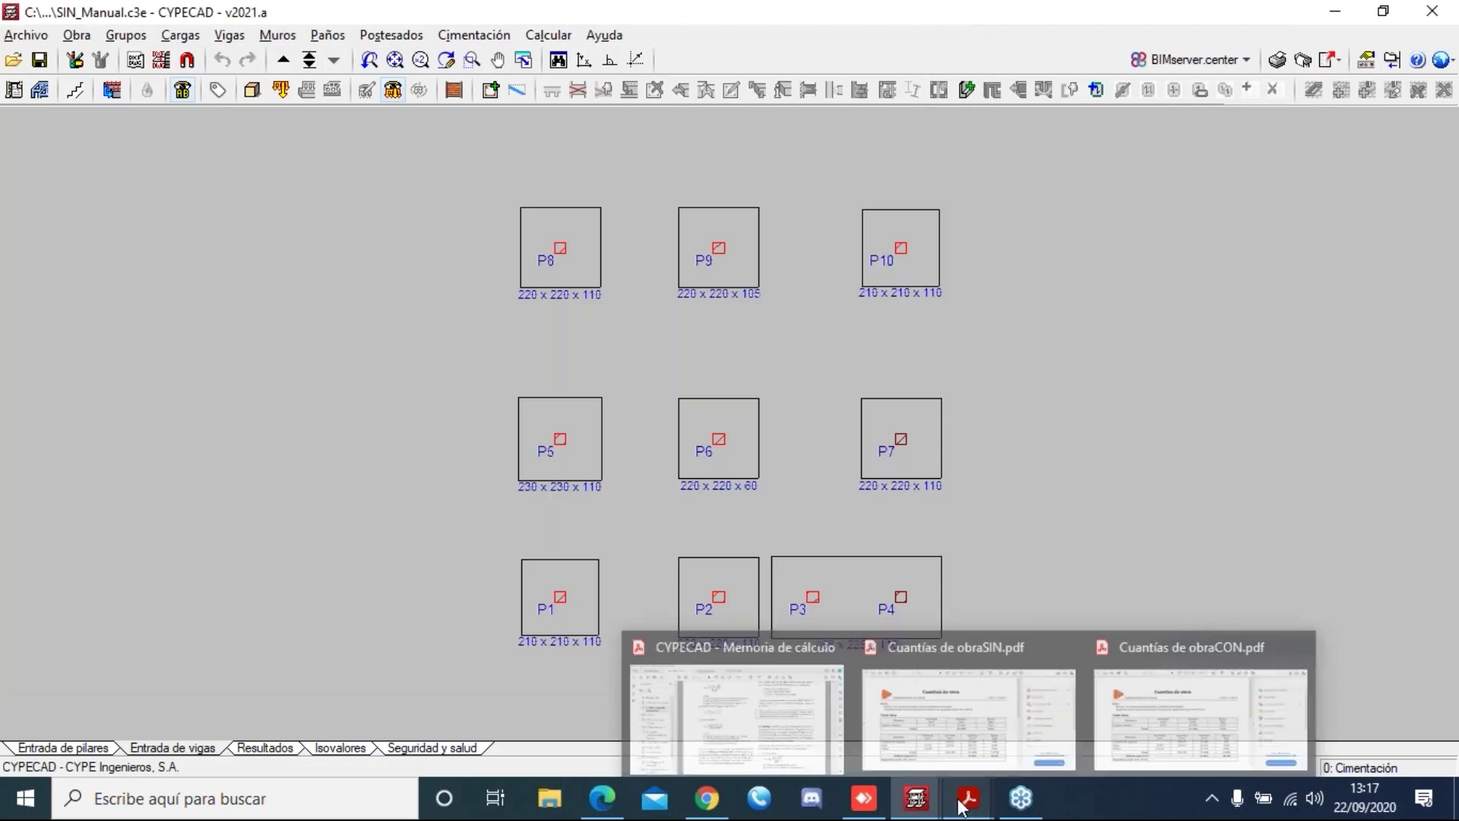
mouse_move(917, 798)
mouse_move(805, 731)
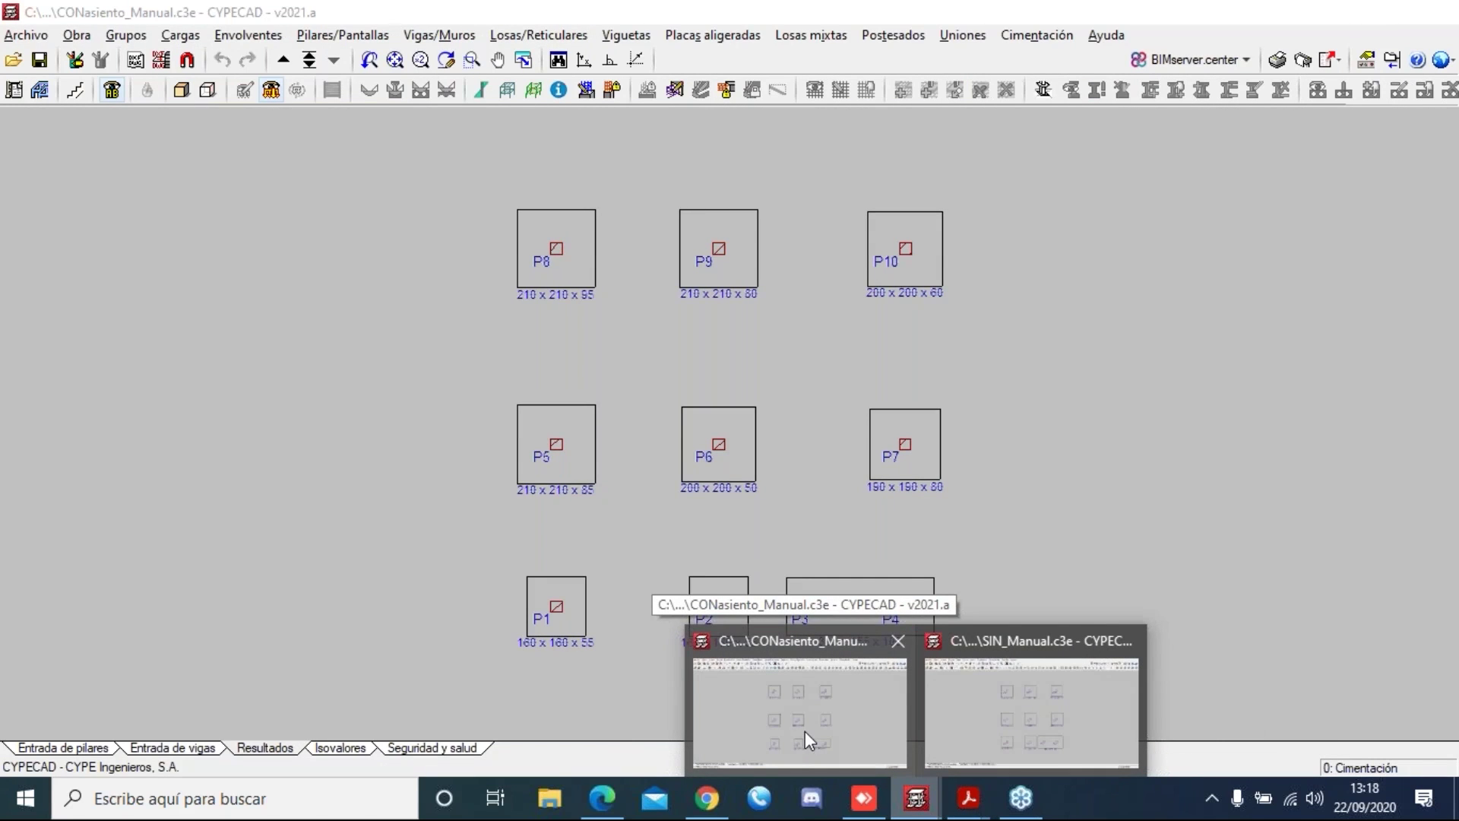
click(804, 731)
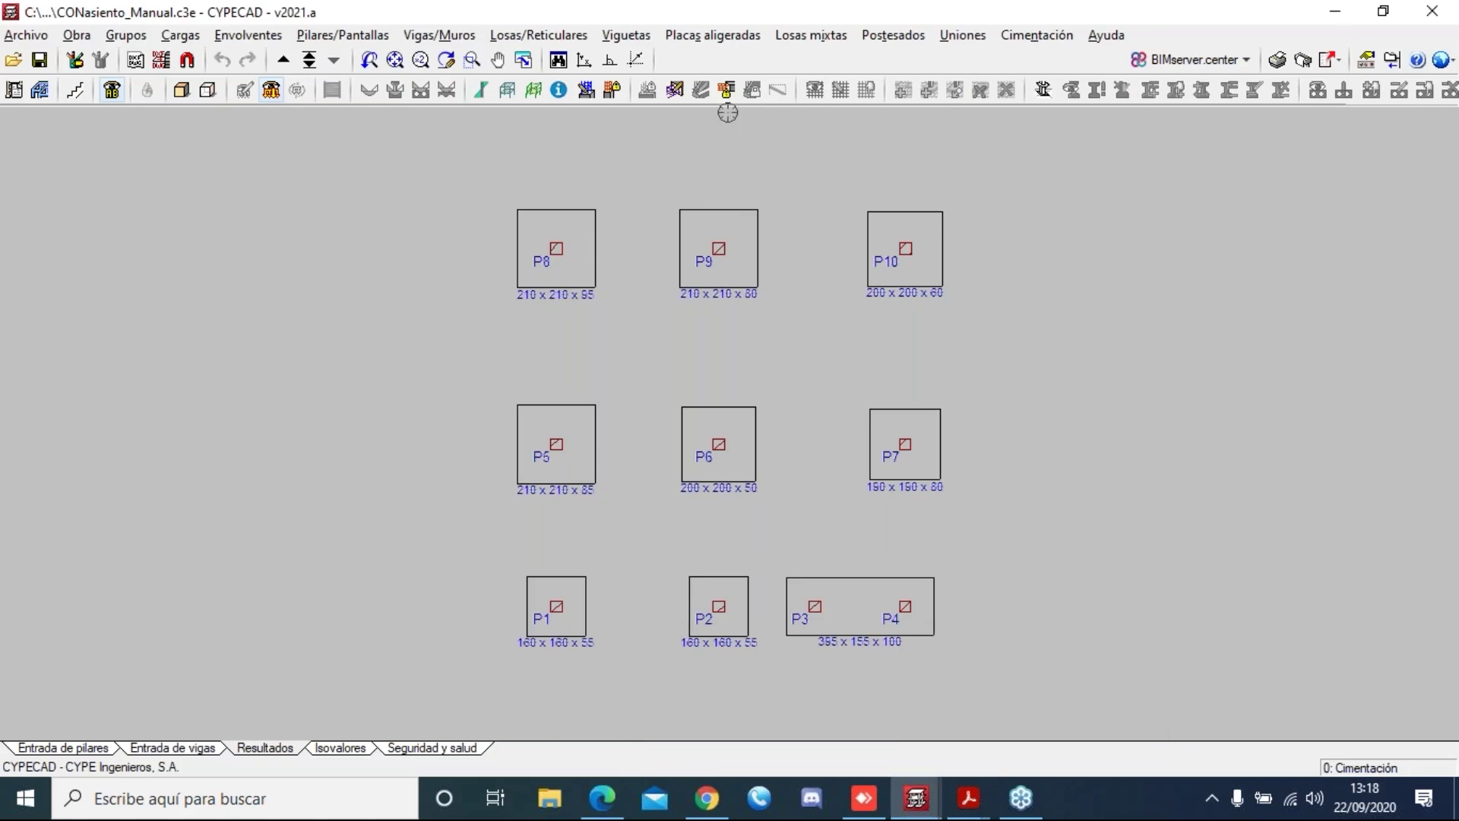
click(1051, 38)
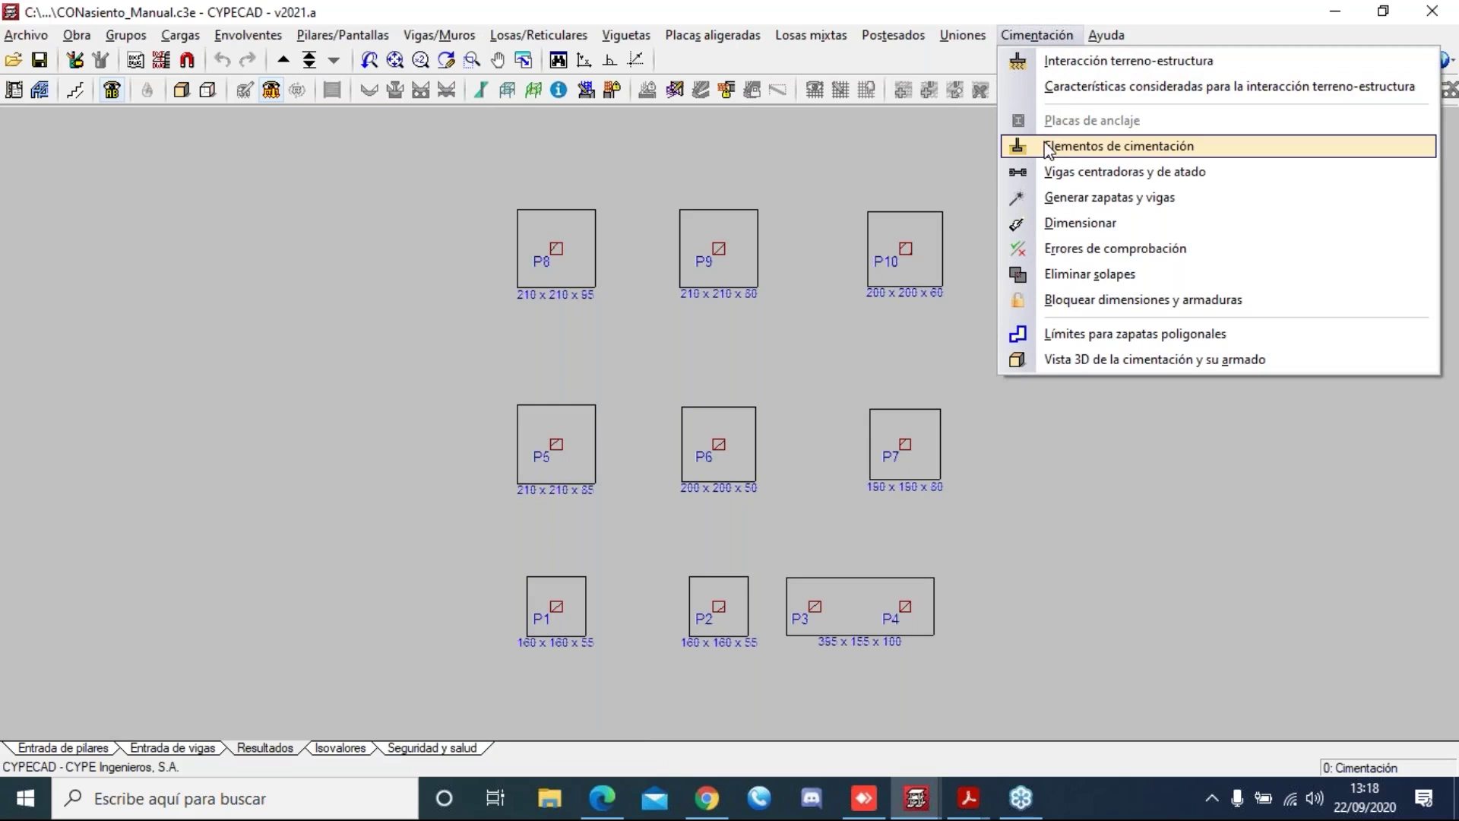
click(1054, 89)
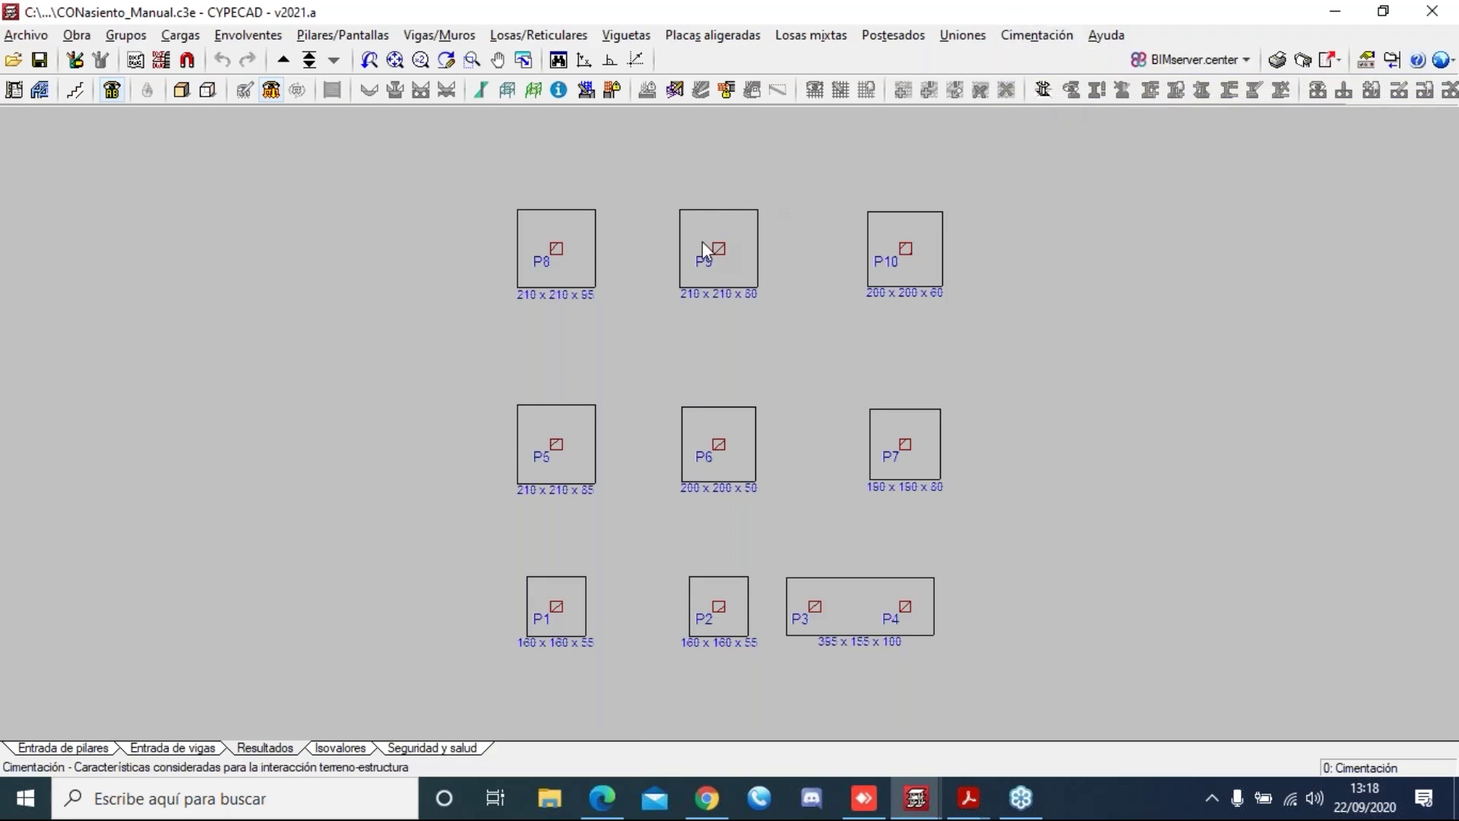
scroll(707, 249, down, 5)
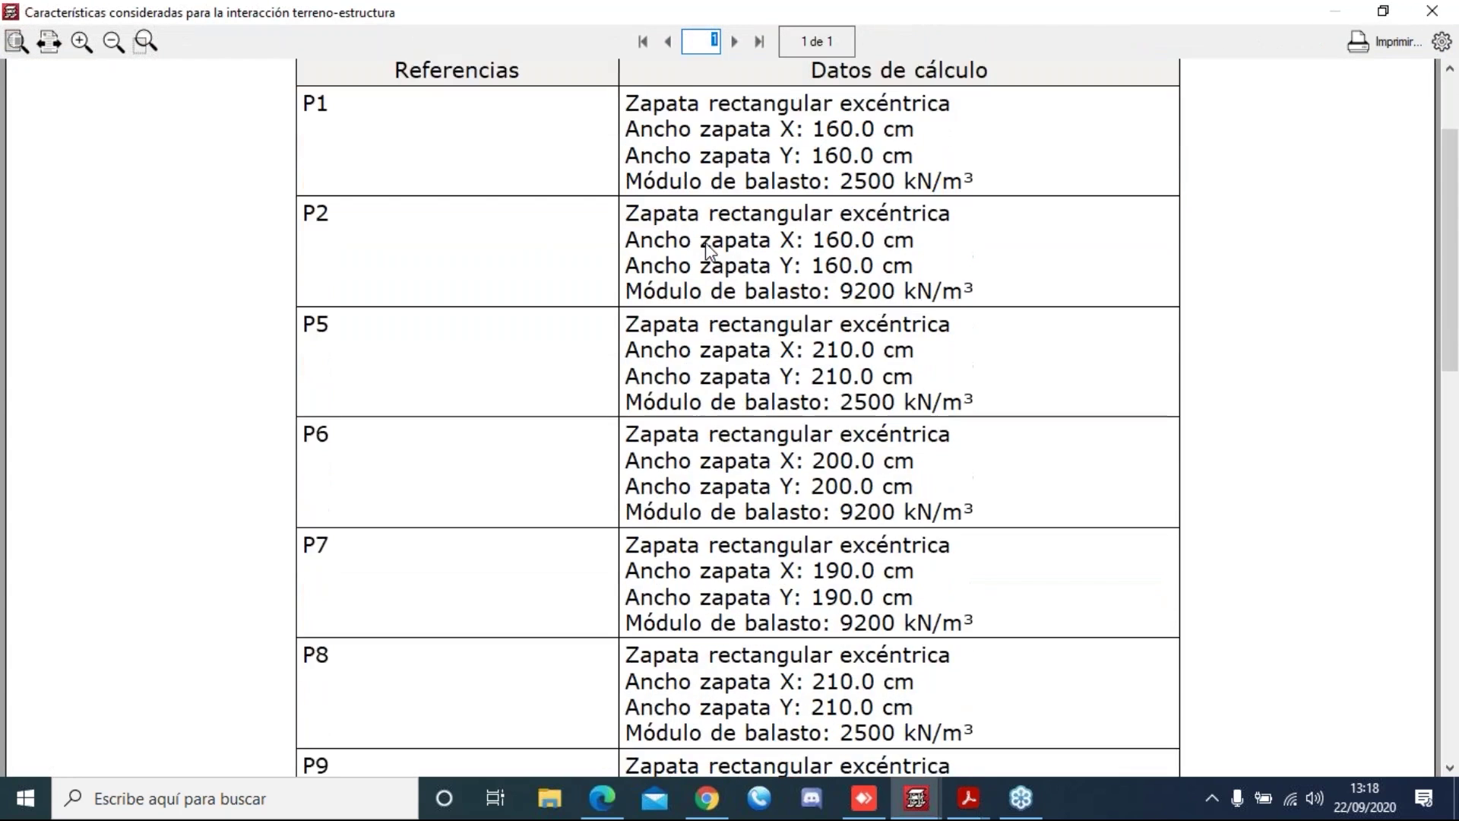
scroll(707, 249, down, 1)
scroll(709, 249, up, 2)
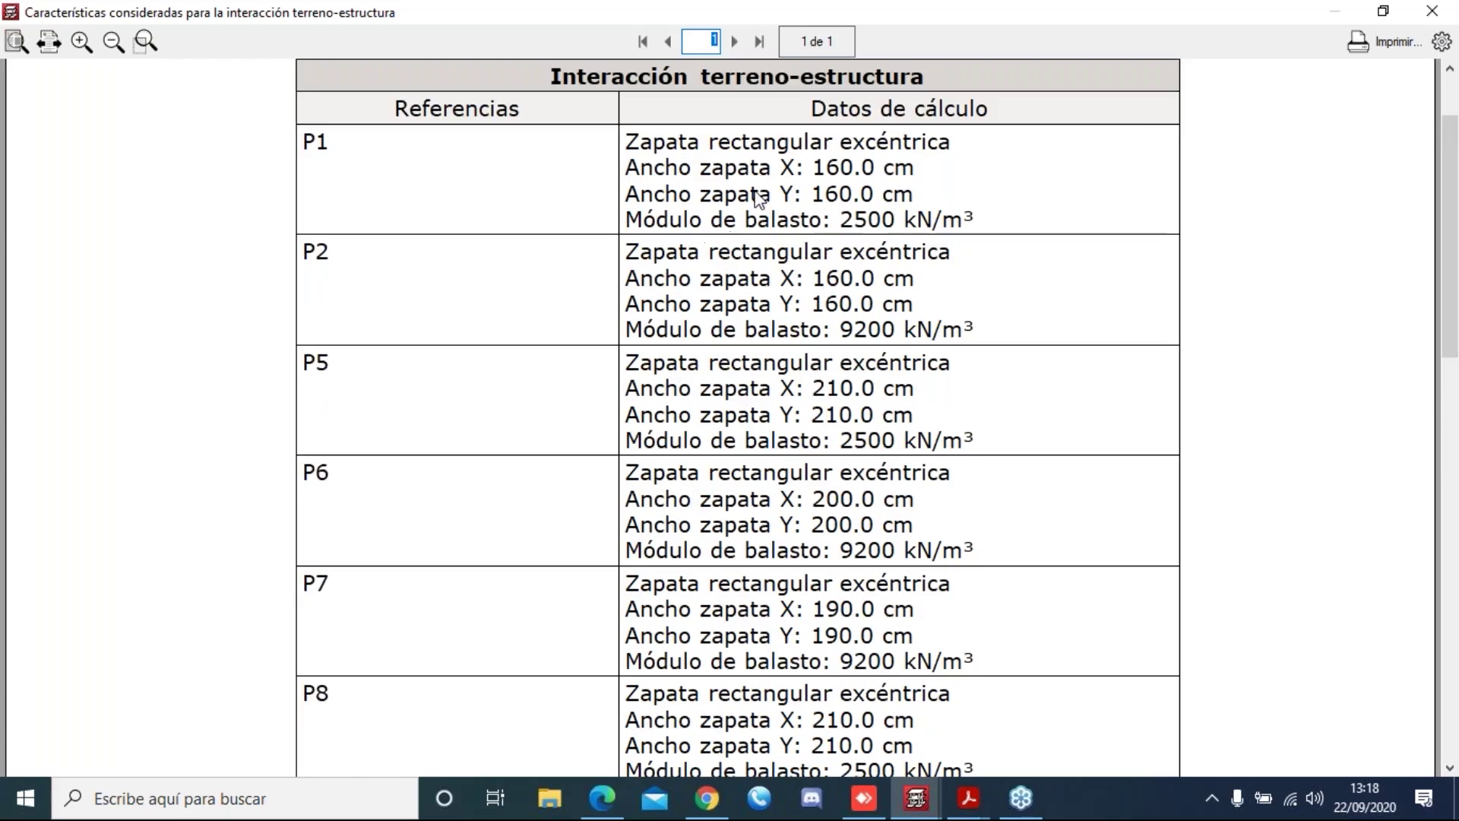
click(1429, 11)
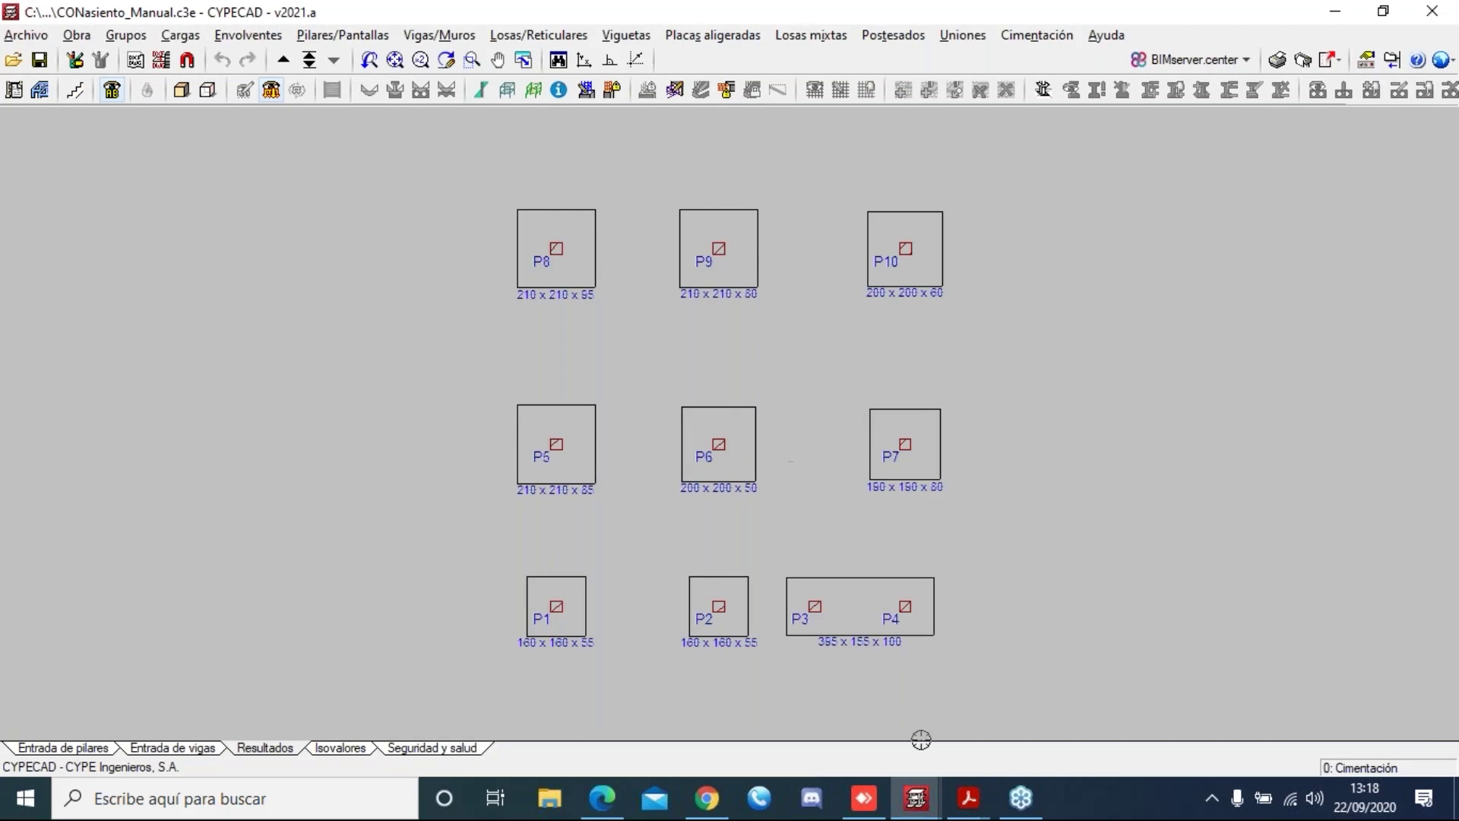
mouse_move(923, 806)
scroll(1043, 443, down, 2)
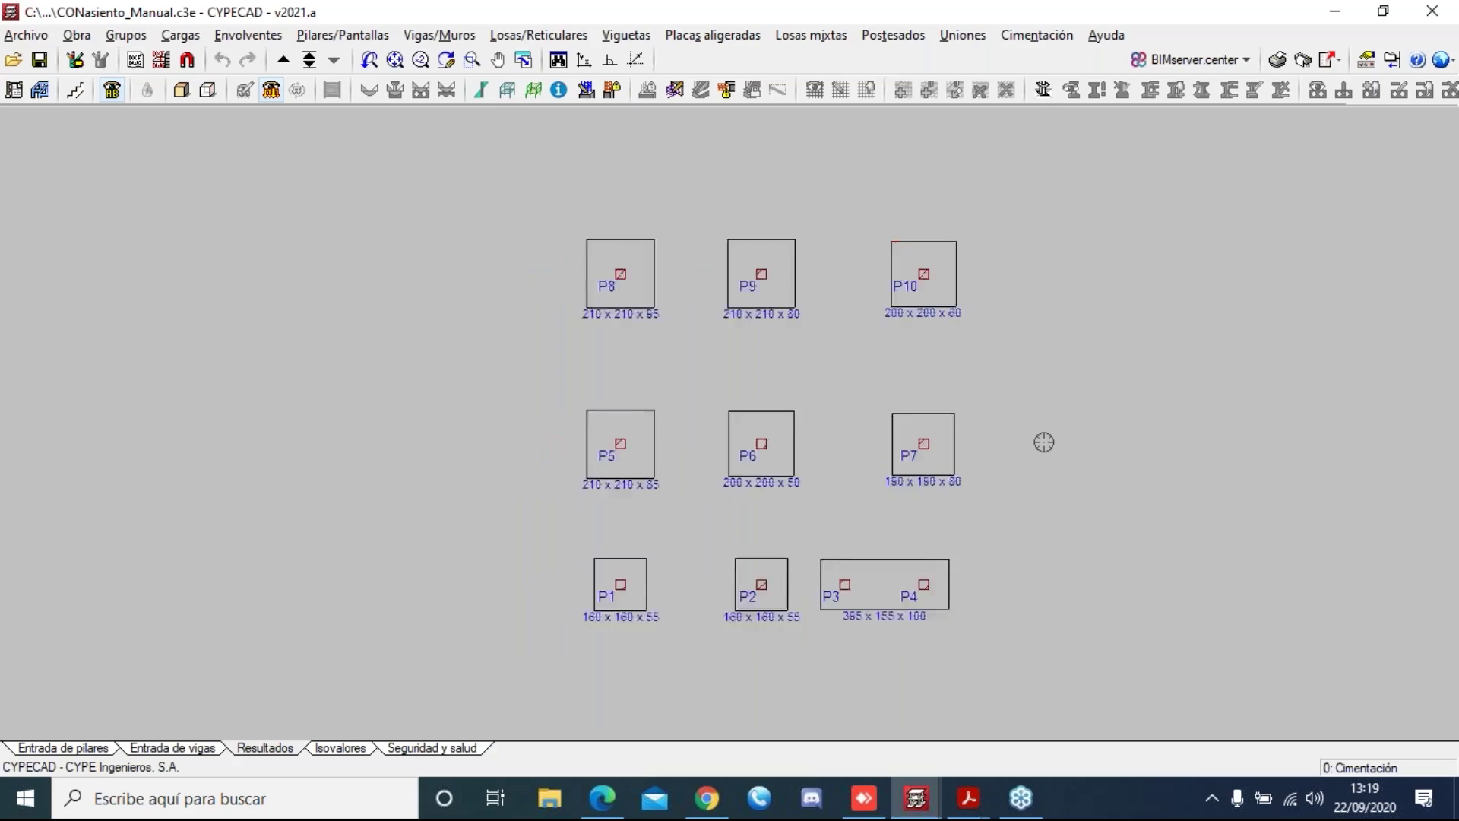